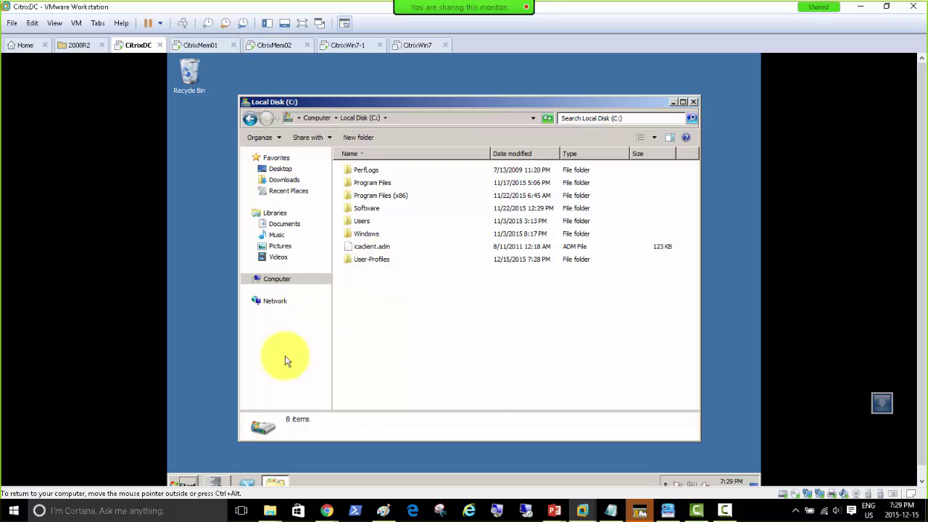
Open Active Directory Users and Computers and show the CitrixDomain.local Users container.
{"action": "left_click", "coordinate": [189, 483]}
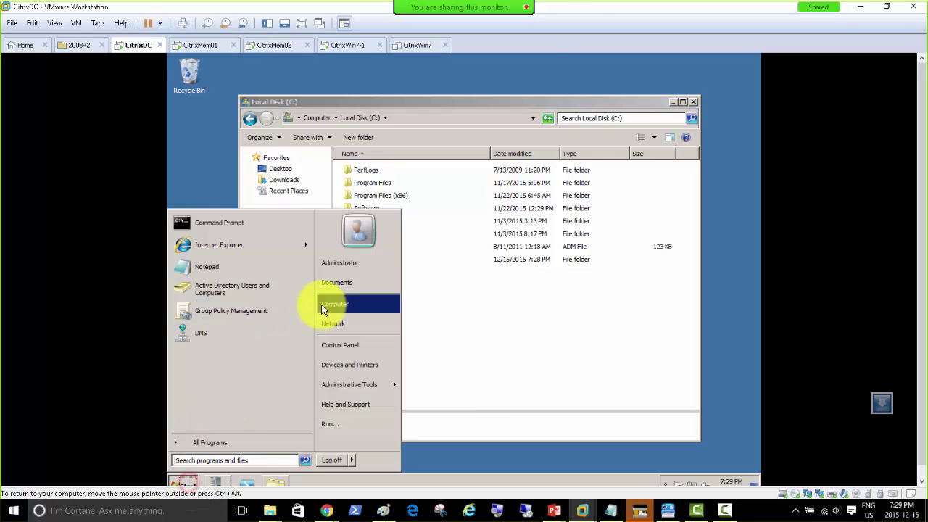
{"action": "left_click", "coordinate": [245, 292]}
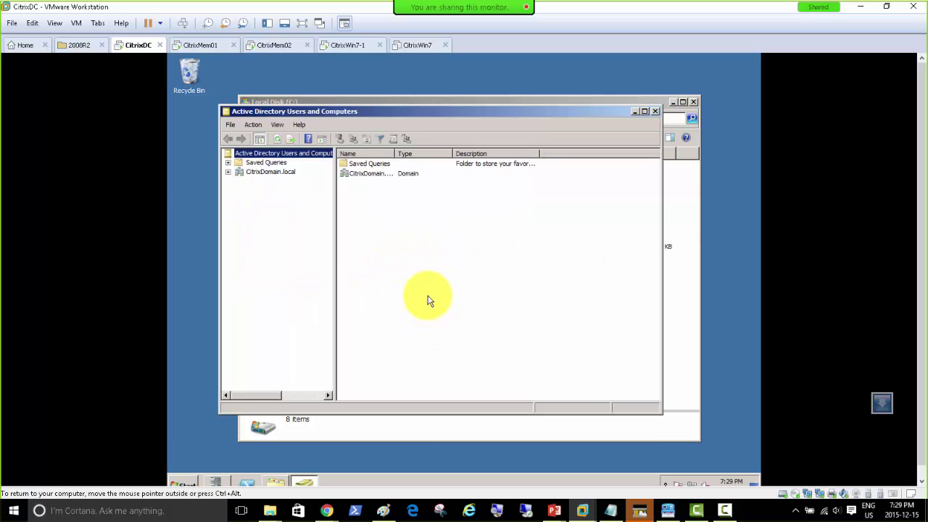
{"action": "double_click", "coordinate": [361, 113]}
{"action": "double_click", "coordinate": [211, 118]}
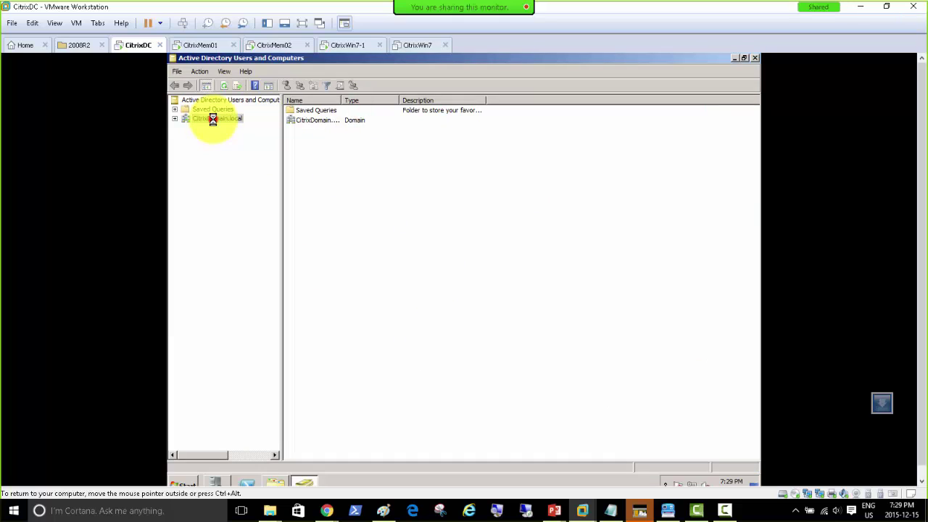
{"action": "left_click", "coordinate": [211, 184]}
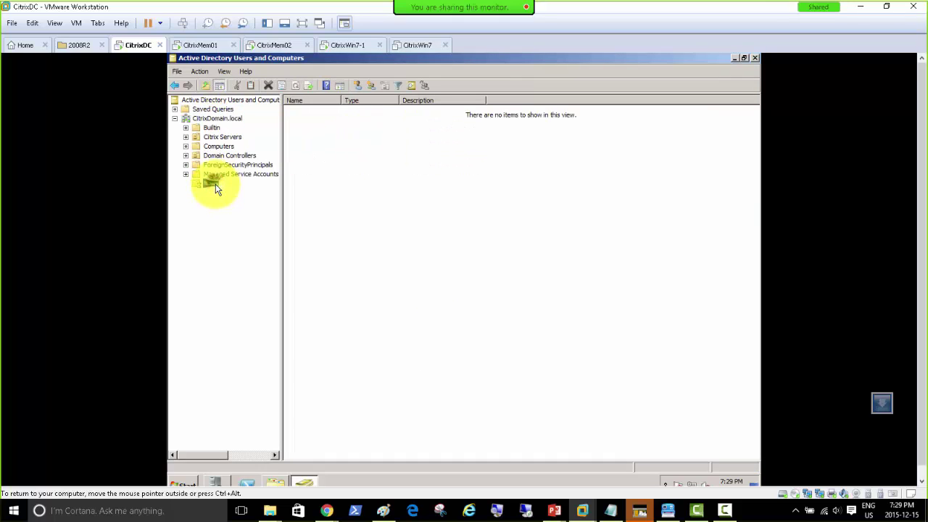
Start a new user in Users named User04, which is rejected as already in use.
{"action": "right_click", "coordinate": [213, 184]}
{"action": "mouse_move", "coordinate": [263, 217]}
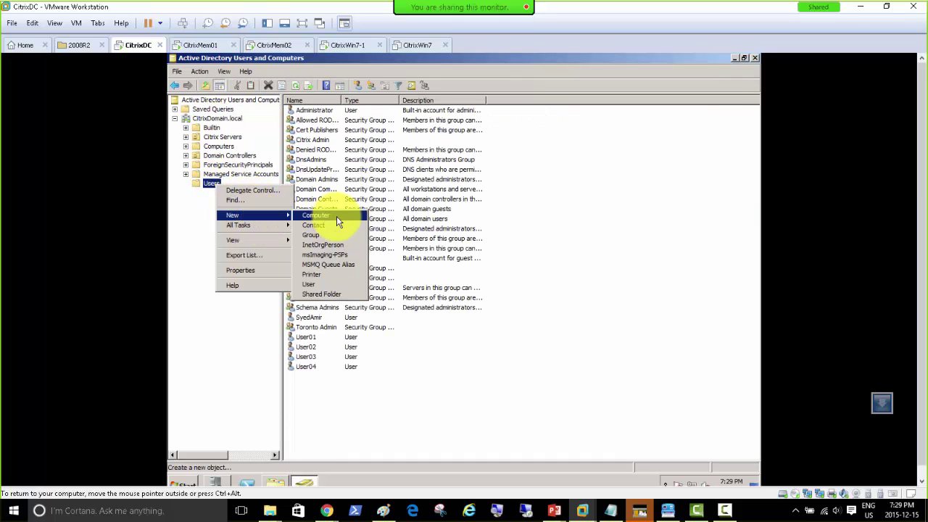
{"action": "left_click", "coordinate": [337, 284]}
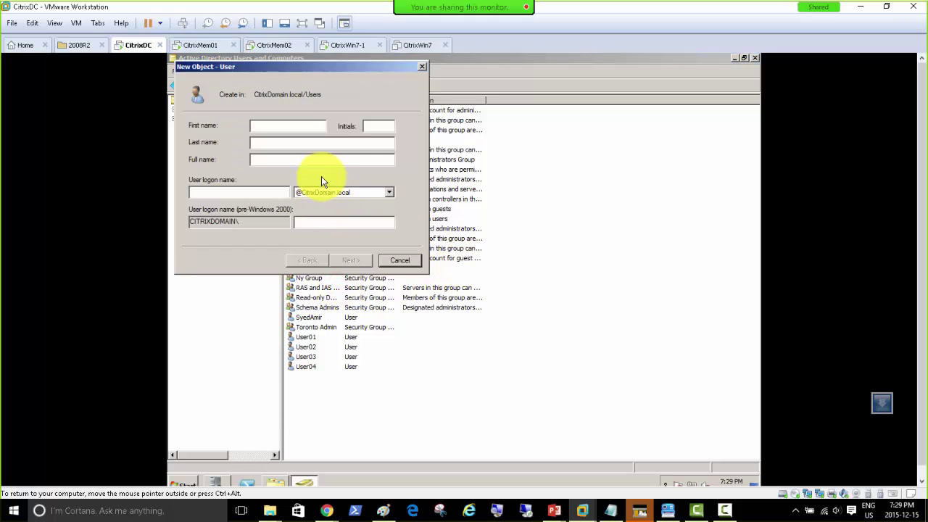
{"action": "type", "text": "User04"}
{"action": "key", "text": "Tab"}
{"action": "key", "text": "Tab"}
{"action": "key", "text": "Tab"}
{"action": "key", "text": "Tab"}
{"action": "type", "text": "User04"}
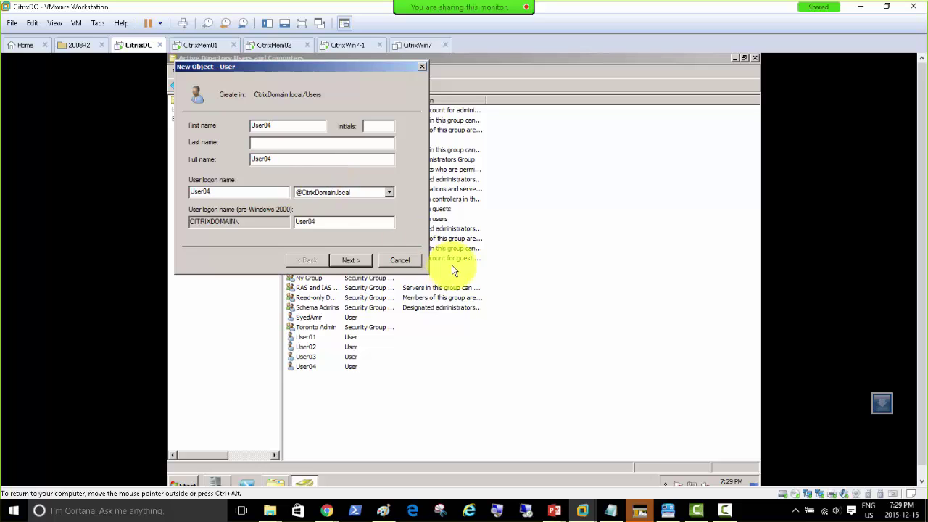
{"action": "left_click", "coordinate": [348, 259]}
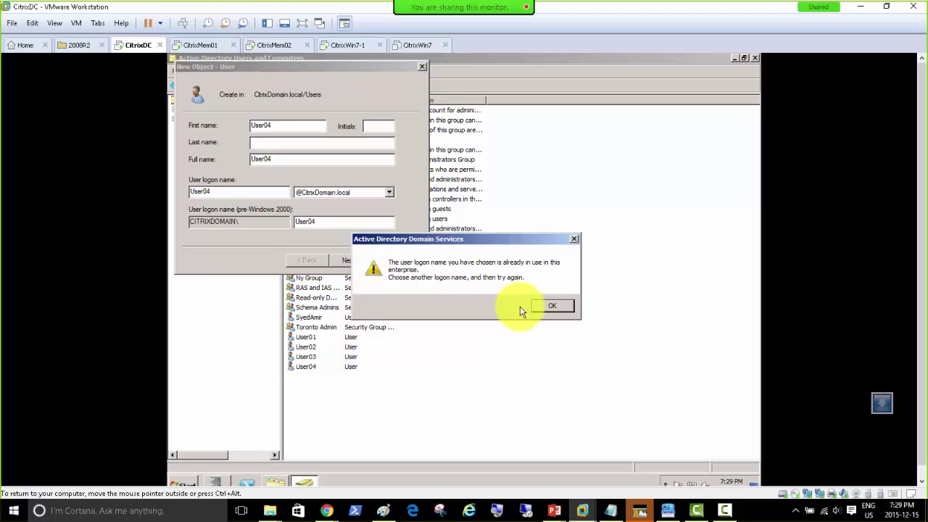
{"action": "left_click", "coordinate": [553, 306]}
Rename the new user to User05, set its password with no forced change, and finish.
{"action": "double_click", "coordinate": [272, 127]}
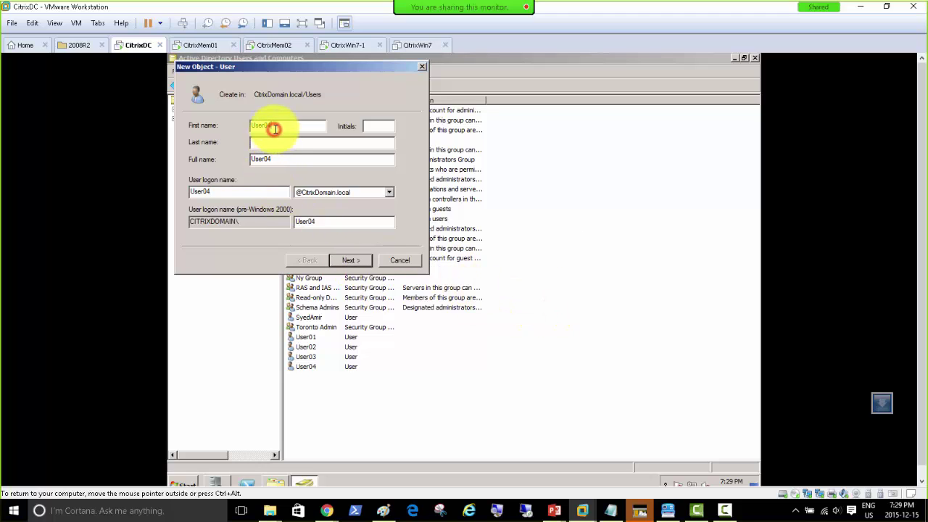
{"action": "type", "text": "User05"}
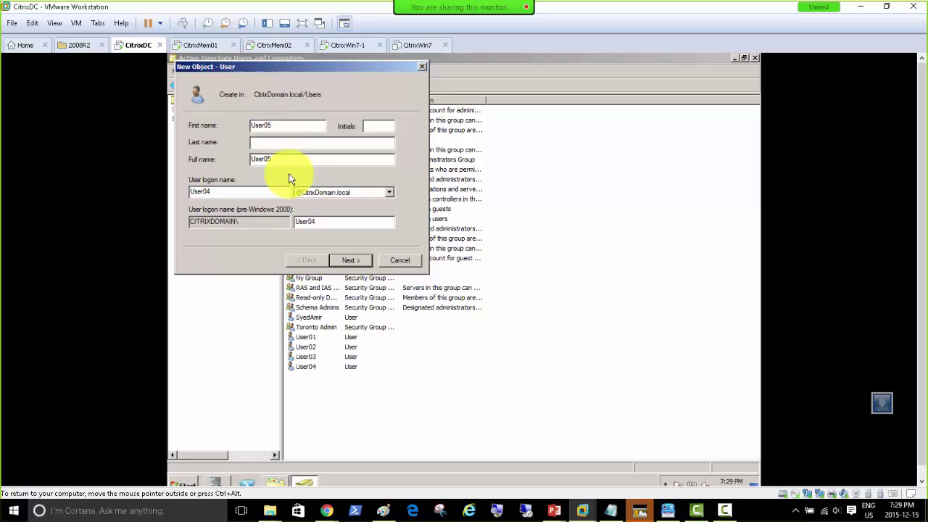
{"action": "double_click", "coordinate": [208, 191]}
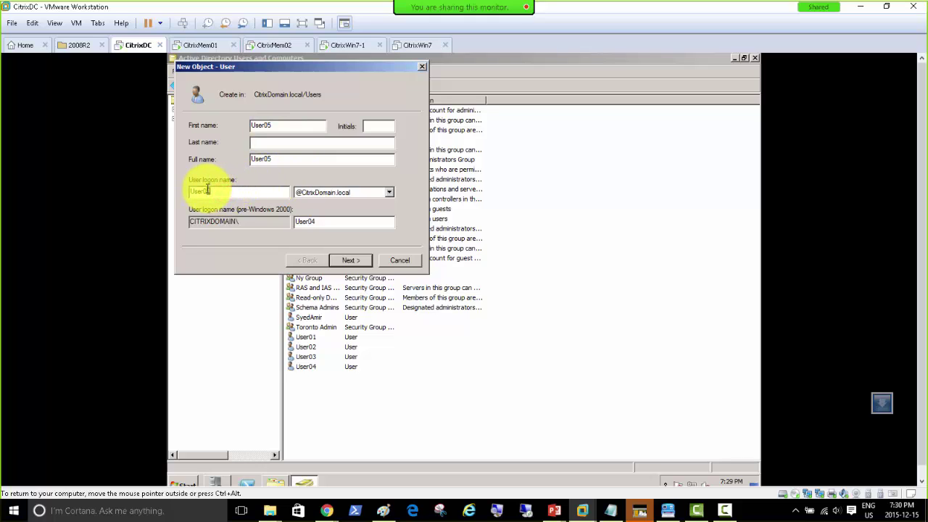
{"action": "type", "text": "User05"}
{"action": "left_click", "coordinate": [351, 261]}
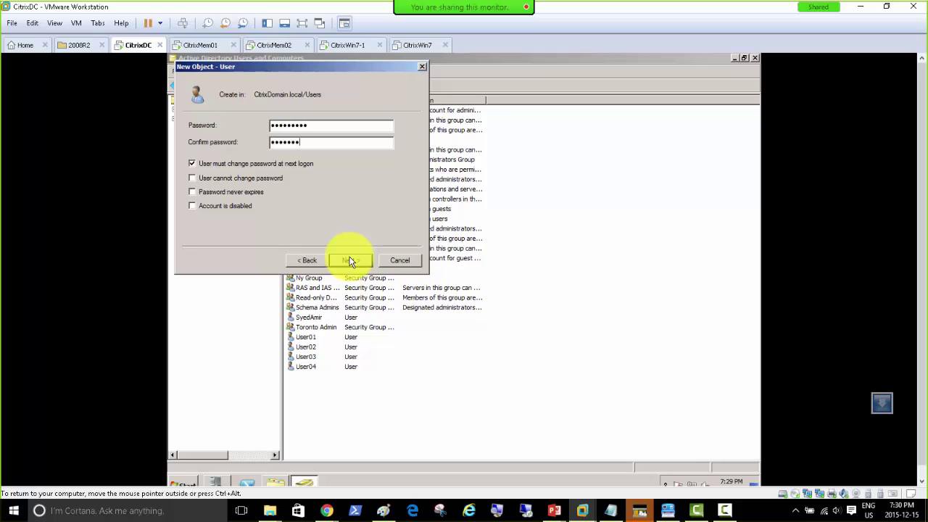
{"action": "type", "text": "1"}
{"action": "left_click", "coordinate": [276, 164]}
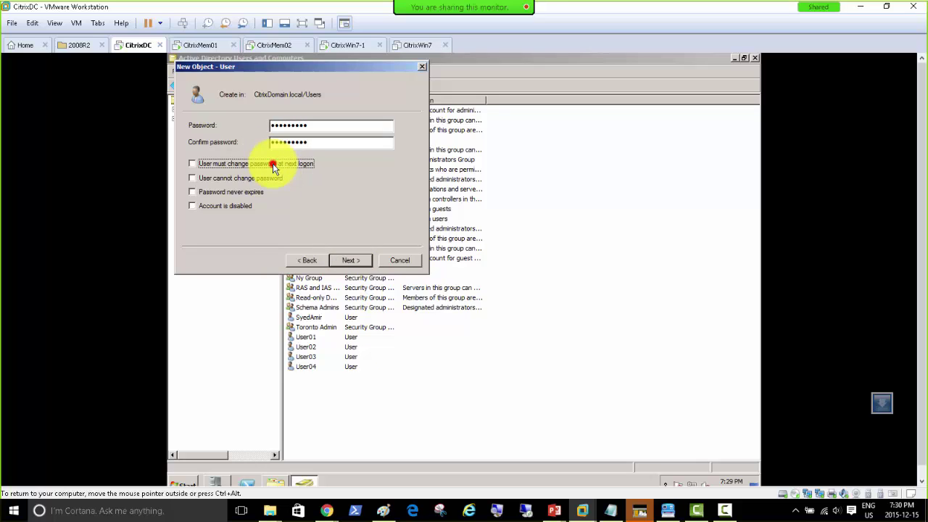
{"action": "left_click", "coordinate": [339, 262]}
{"action": "left_click", "coordinate": [339, 262]}
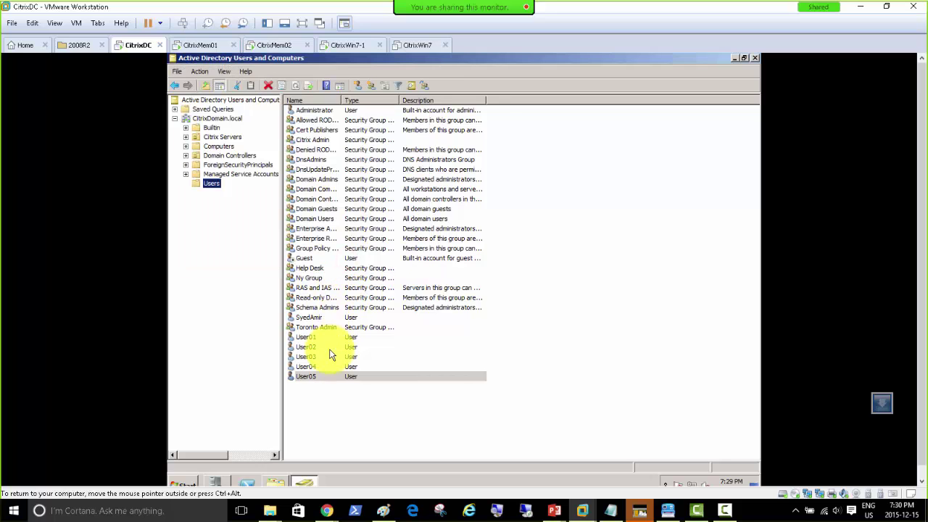
In User05's properties, set the Profile-tab home folder to Connect as drive Z:.
{"action": "double_click", "coordinate": [312, 376]}
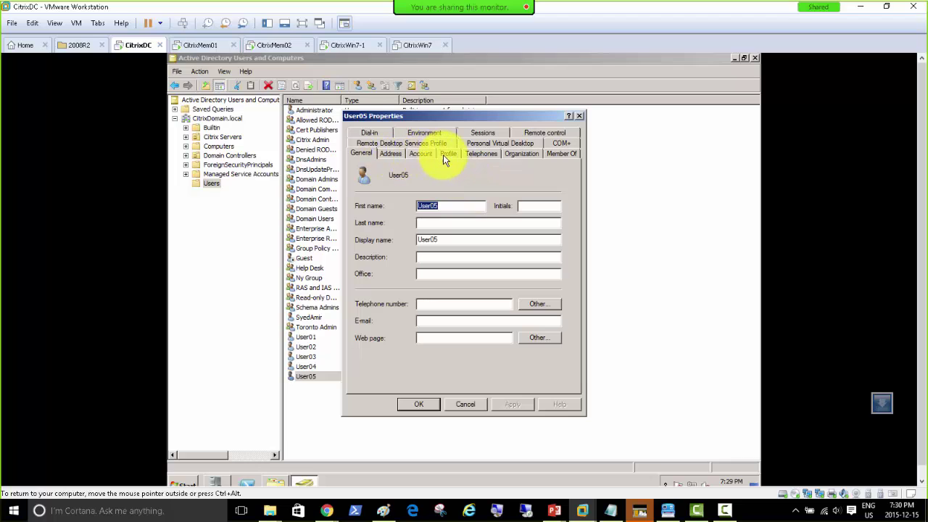
{"action": "left_click", "coordinate": [445, 154]}
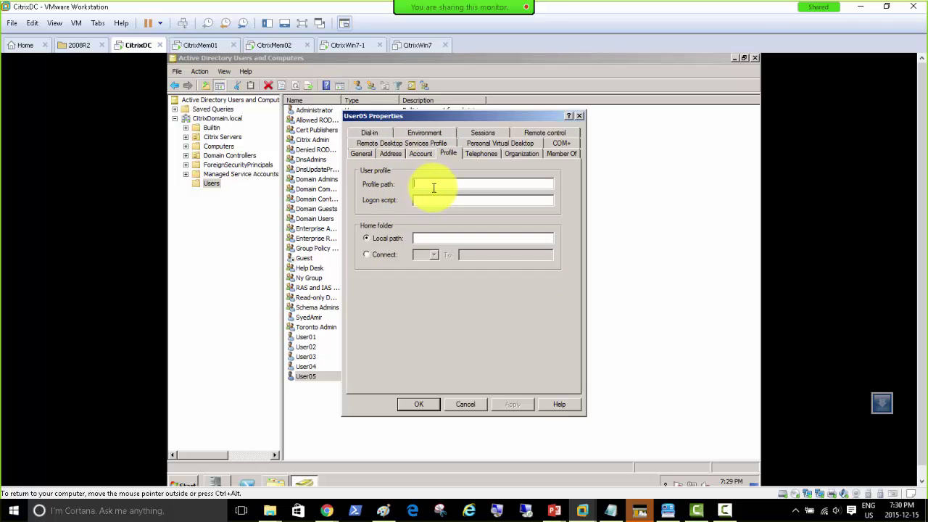
{"action": "left_click", "coordinate": [382, 258]}
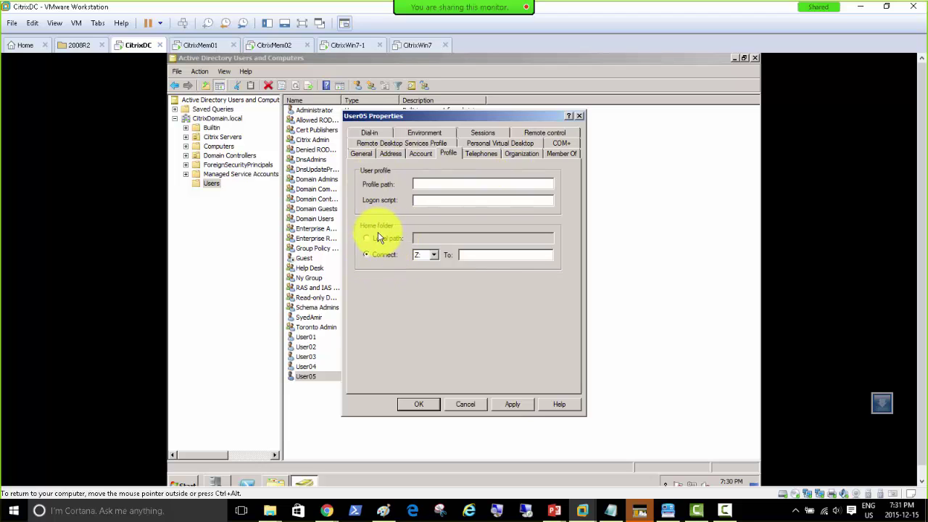
Open C:\User-Profiles and create a new folder named ProfilePath.
{"action": "left_click", "coordinate": [275, 483]}
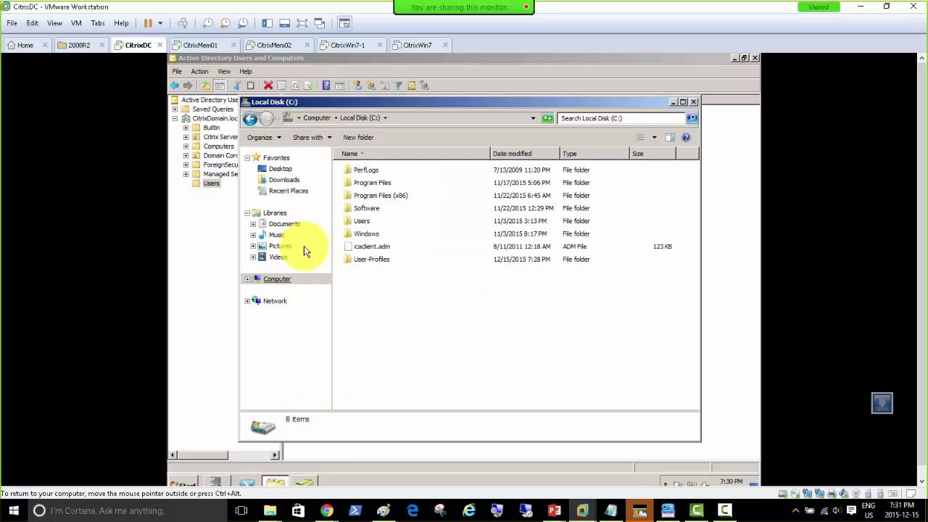
{"action": "double_click", "coordinate": [369, 259]}
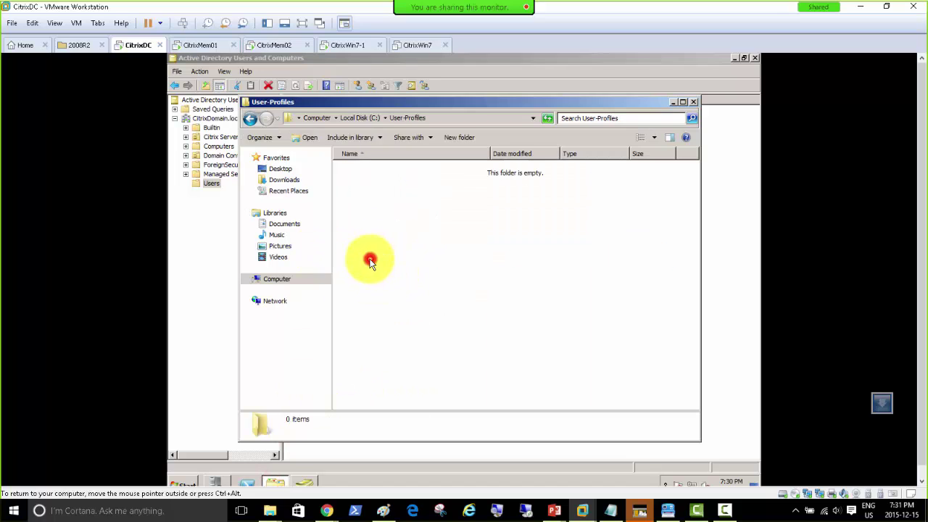
{"action": "right_click", "coordinate": [356, 187]}
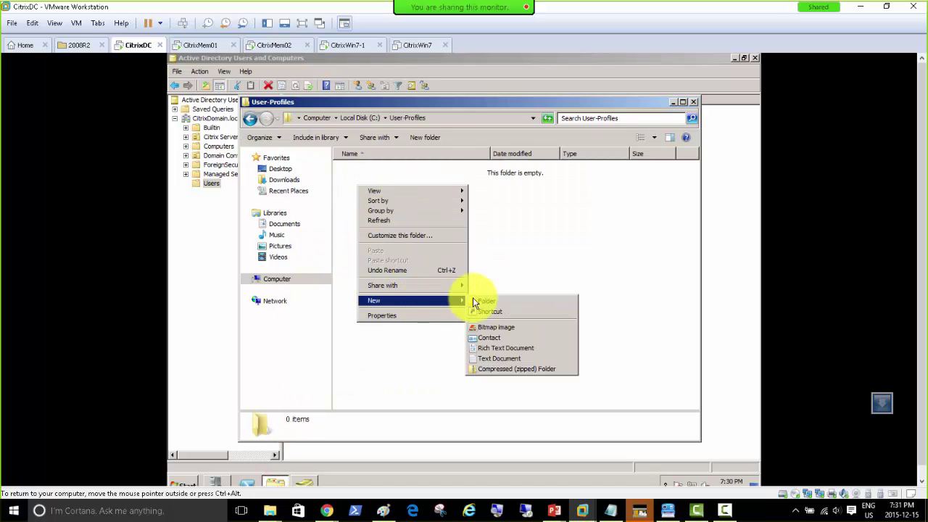
{"action": "left_click", "coordinate": [480, 299]}
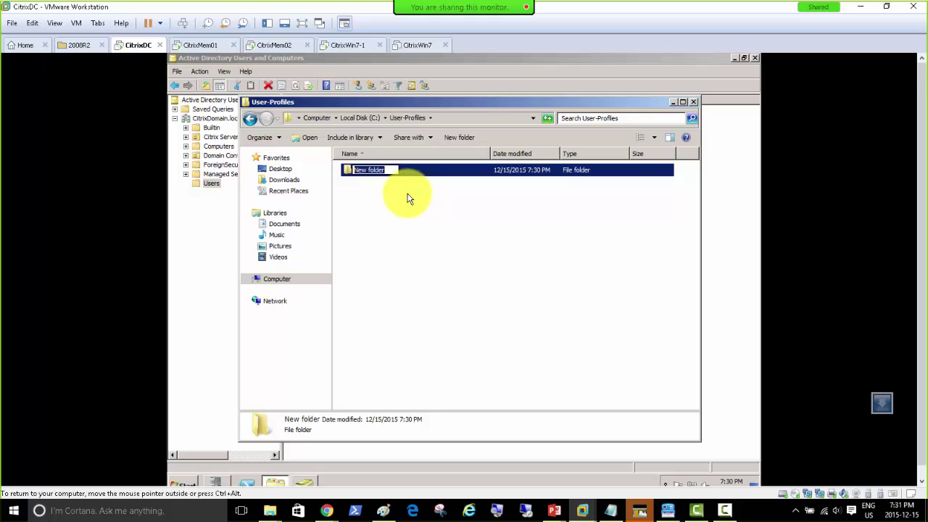
{"action": "type", "text": "ProfilePat"}
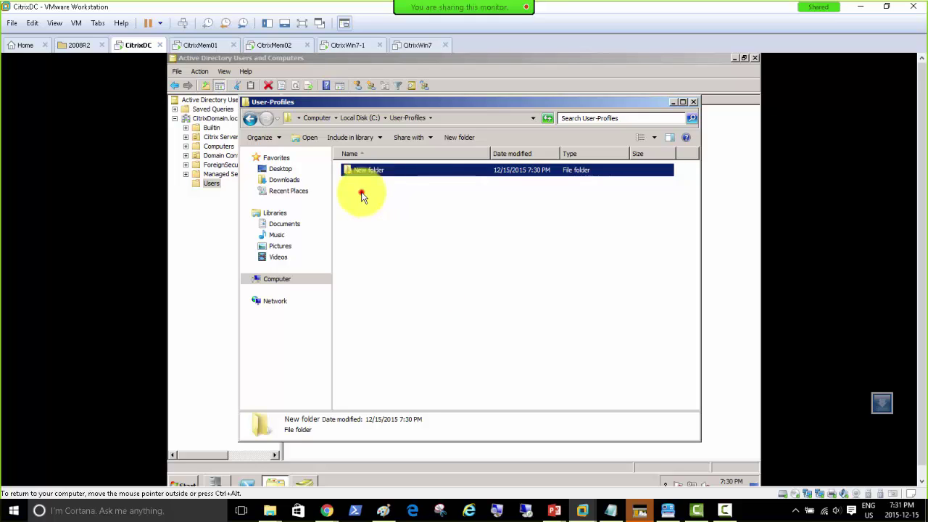
Add a second folder named HomeFolder beside ProfilePath.
{"action": "right_click", "coordinate": [362, 194]}
{"action": "mouse_move", "coordinate": [413, 307]}
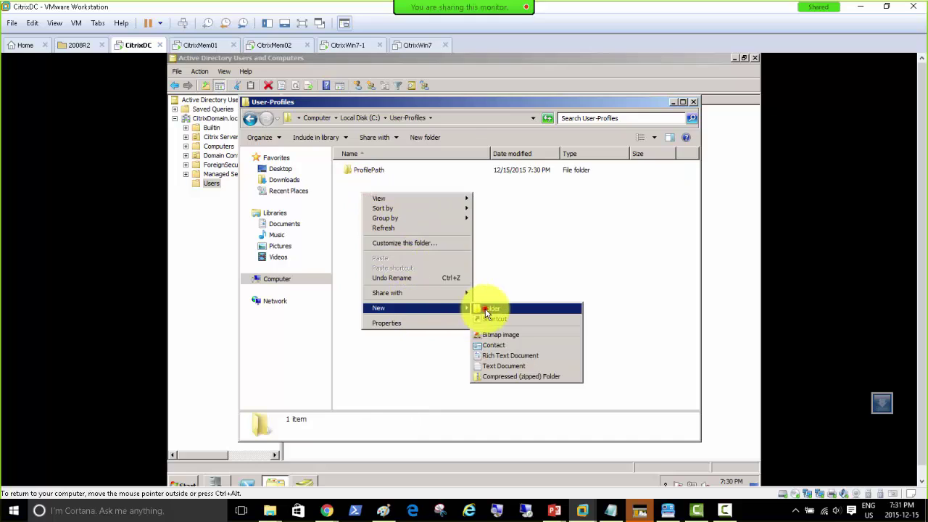
{"action": "left_click", "coordinate": [482, 311]}
{"action": "type", "text": "user"}
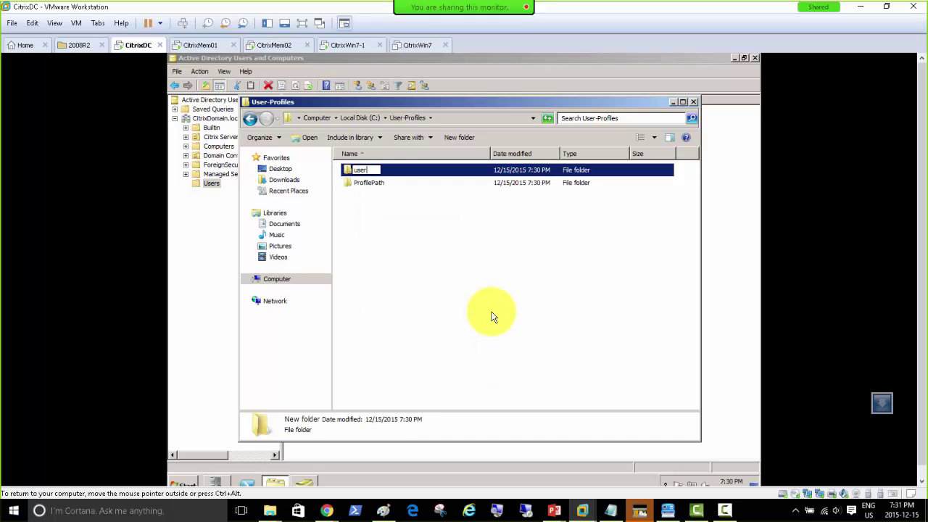
{"action": "key", "text": "BackSpace"}
{"action": "key", "text": "BackSpace"}
{"action": "key", "text": "BackSpace"}
{"action": "type", "text": "HomeFolder"}
{"action": "left_click", "coordinate": [426, 246]}
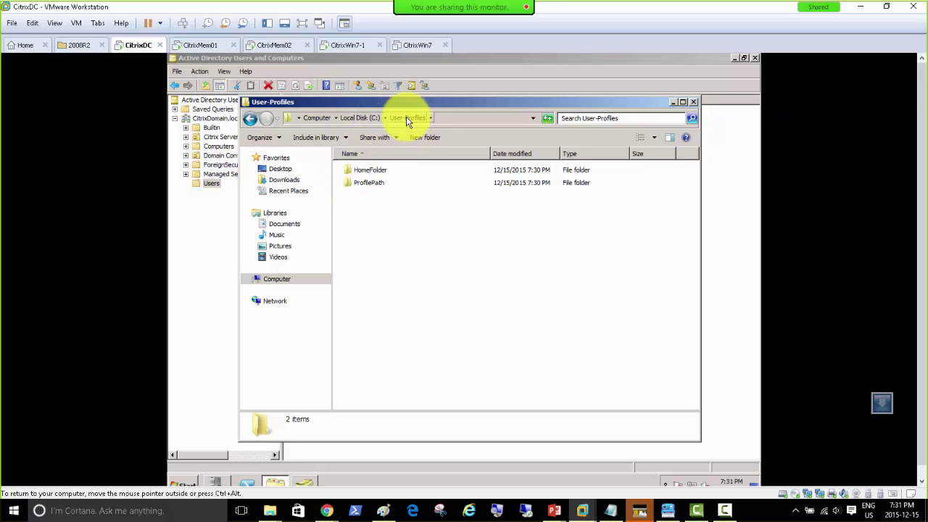
Share HomeFolder with Everyone at Read/Write permission.
{"action": "left_click", "coordinate": [368, 170]}
{"action": "right_click", "coordinate": [368, 170]}
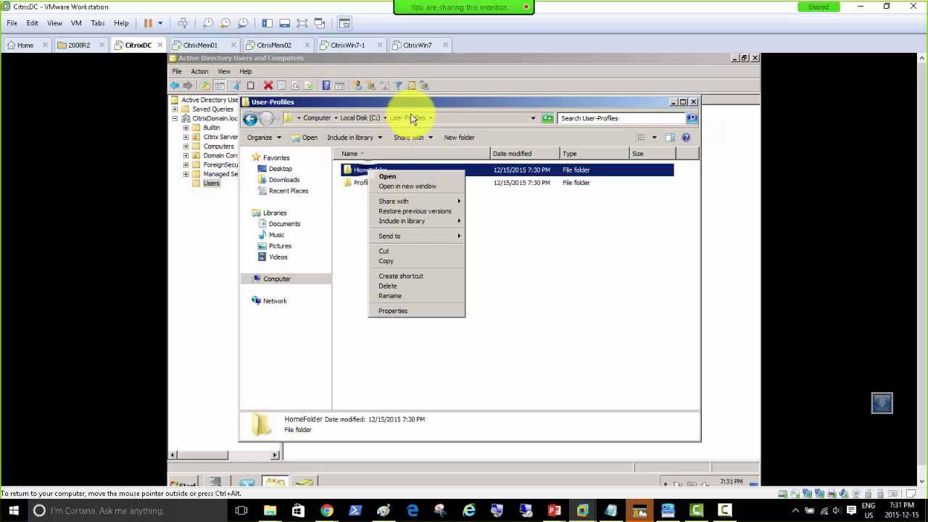
{"action": "mouse_move", "coordinate": [412, 200]}
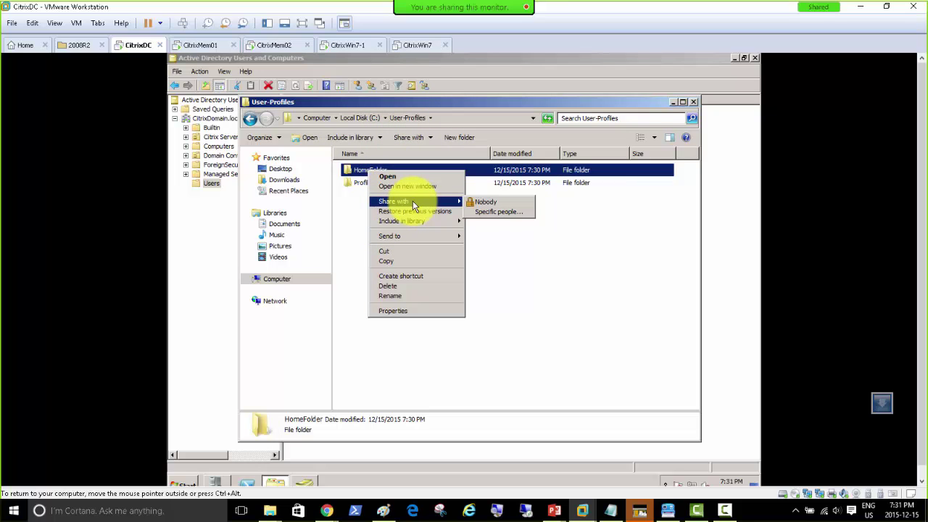
{"action": "left_click", "coordinate": [497, 212]}
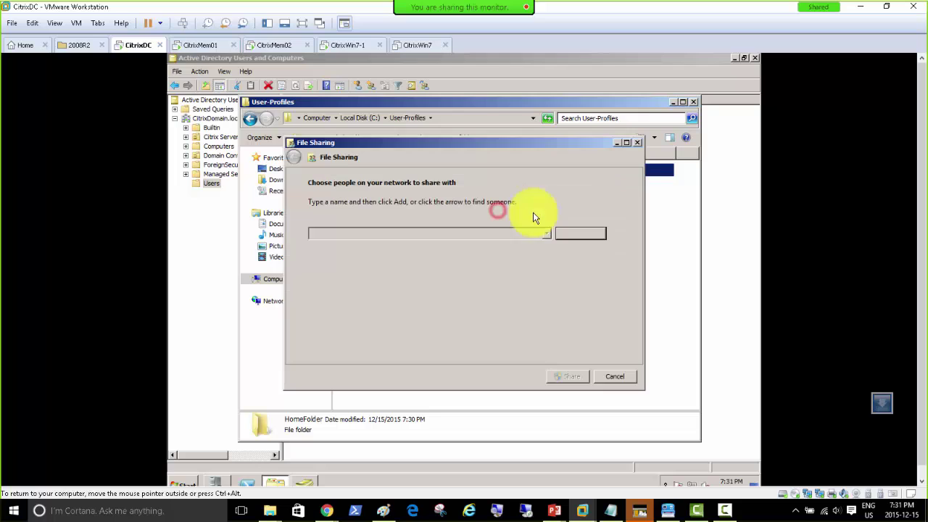
{"action": "left_click", "coordinate": [544, 234]}
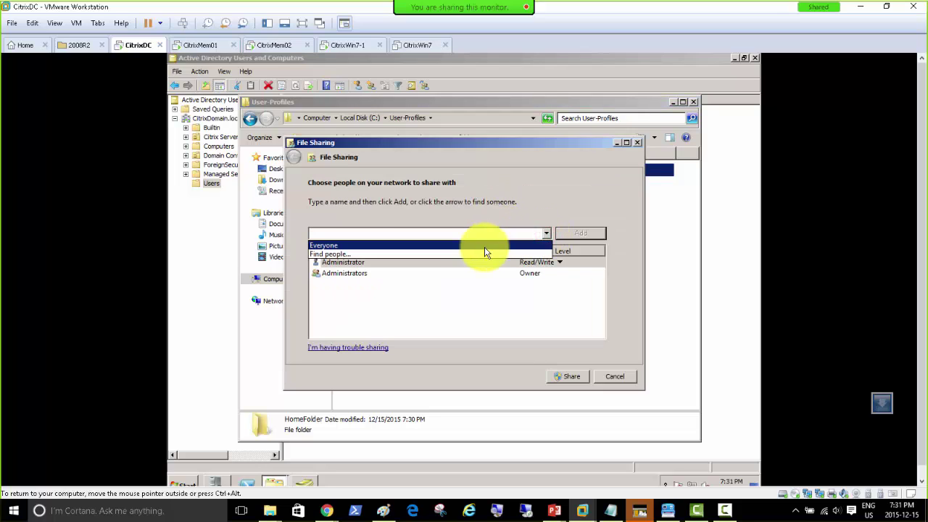
{"action": "left_click", "coordinate": [484, 246]}
{"action": "left_click", "coordinate": [568, 232]}
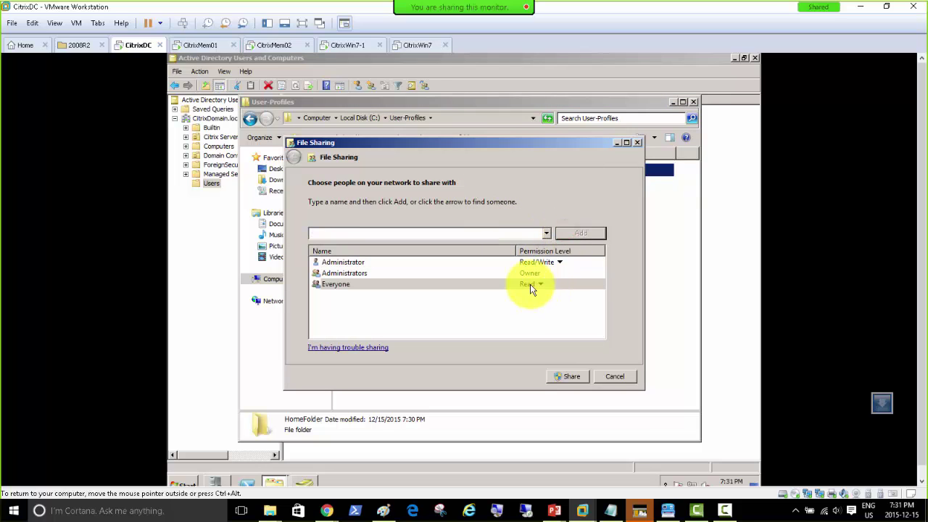
{"action": "left_click", "coordinate": [536, 287]}
{"action": "left_click", "coordinate": [554, 296]}
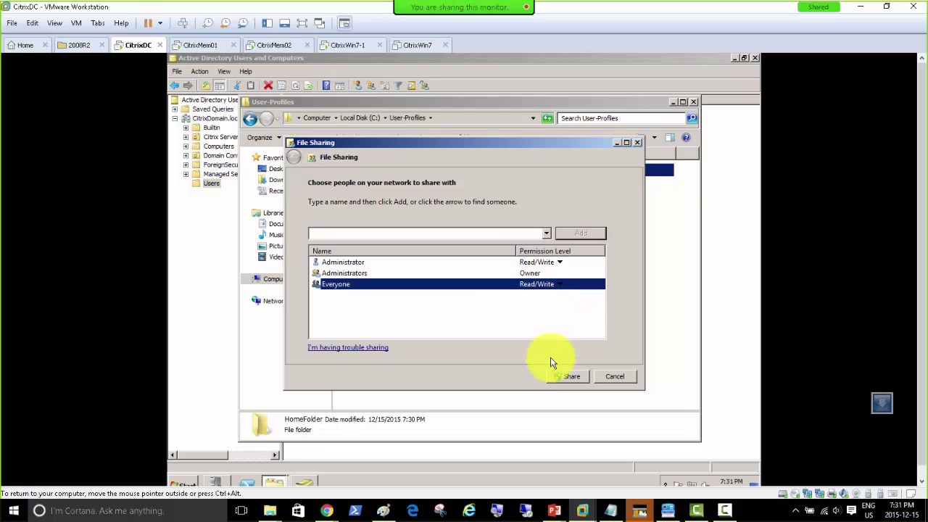
{"action": "left_click", "coordinate": [563, 377]}
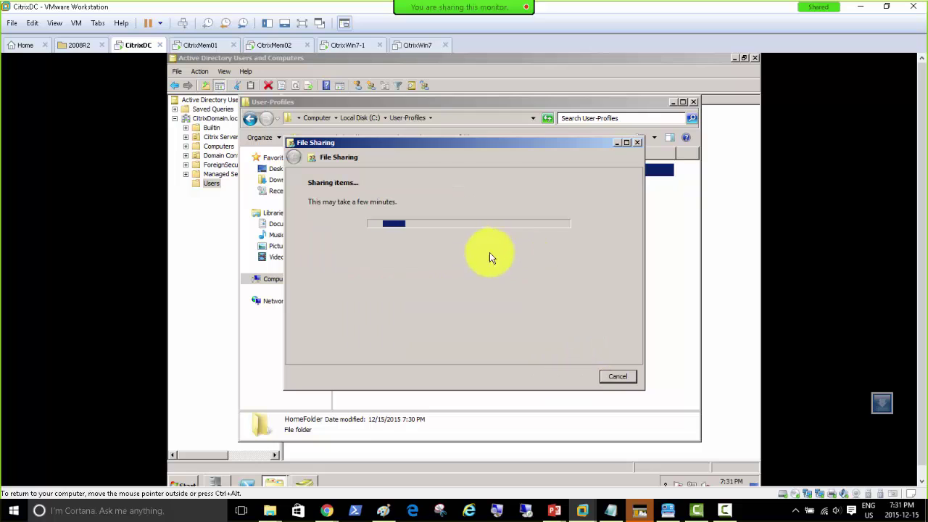
{"action": "left_click", "coordinate": [619, 376]}
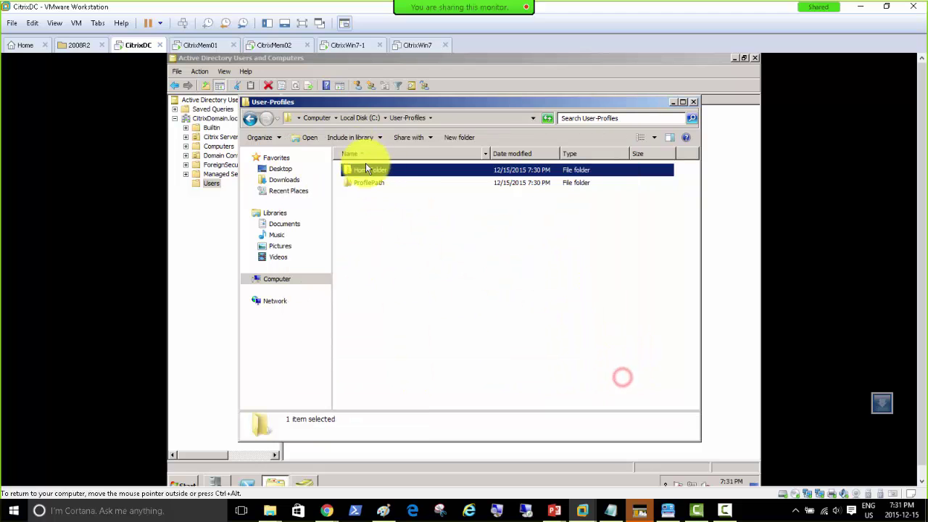
Share ProfilePath with Everyone at Read/Write permission.
{"action": "left_click", "coordinate": [371, 184]}
{"action": "right_click", "coordinate": [373, 183]}
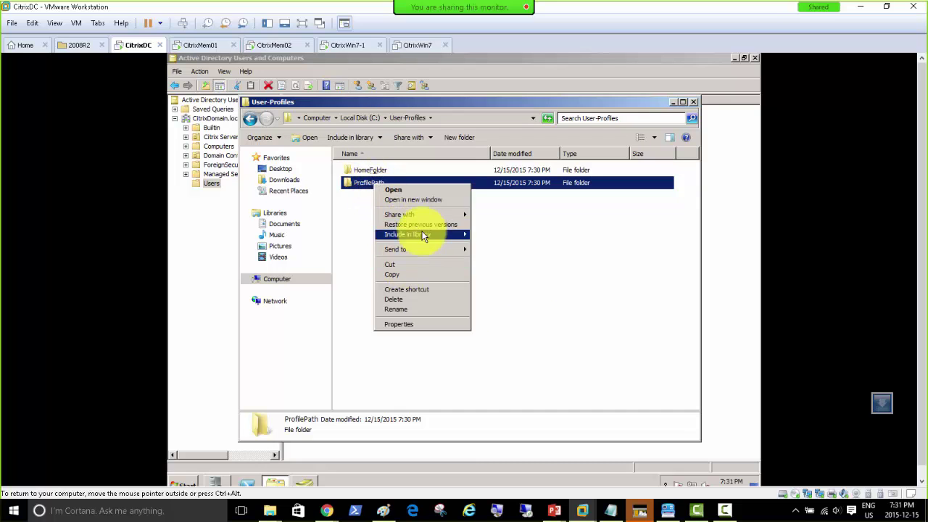
{"action": "mouse_move", "coordinate": [421, 215]}
{"action": "left_click", "coordinate": [504, 225]}
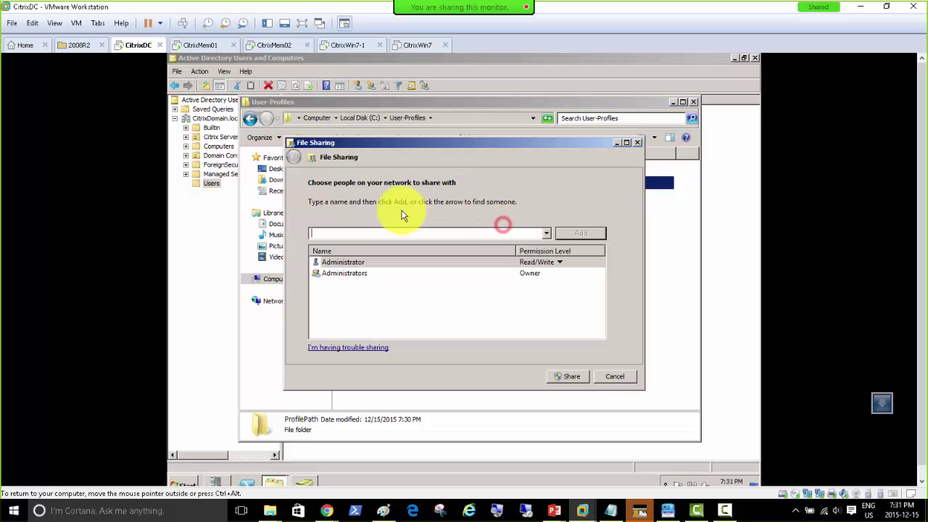
{"action": "left_click", "coordinate": [545, 232]}
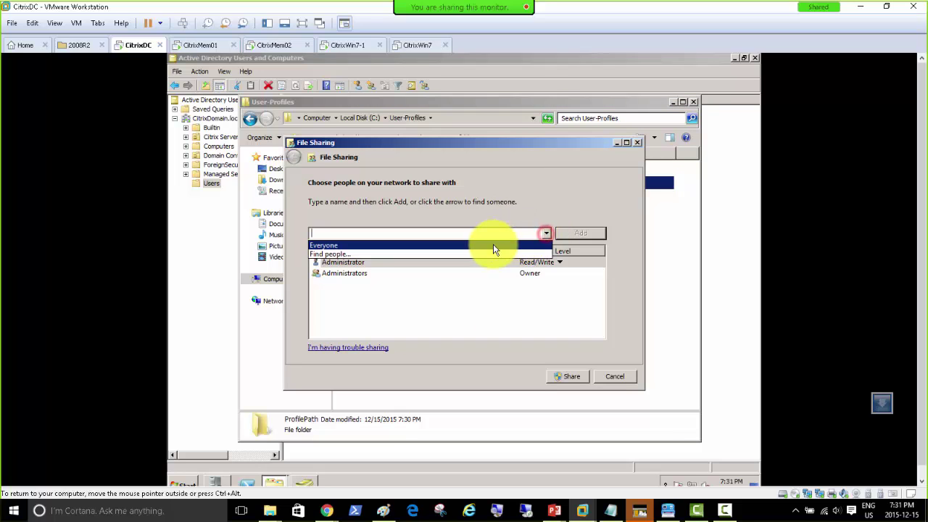
{"action": "left_click", "coordinate": [493, 243]}
{"action": "left_click", "coordinate": [572, 233]}
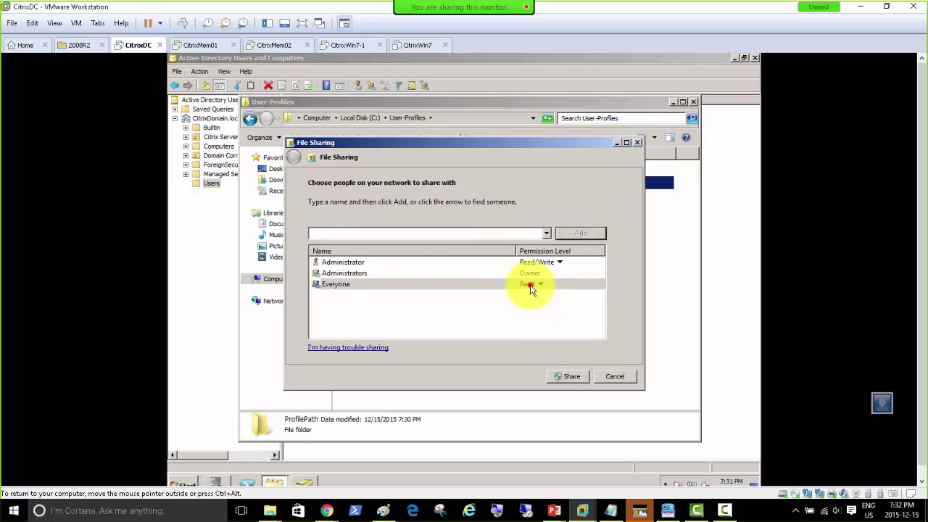
{"action": "left_click", "coordinate": [535, 284]}
{"action": "left_click", "coordinate": [560, 297]}
{"action": "left_click", "coordinate": [565, 376]}
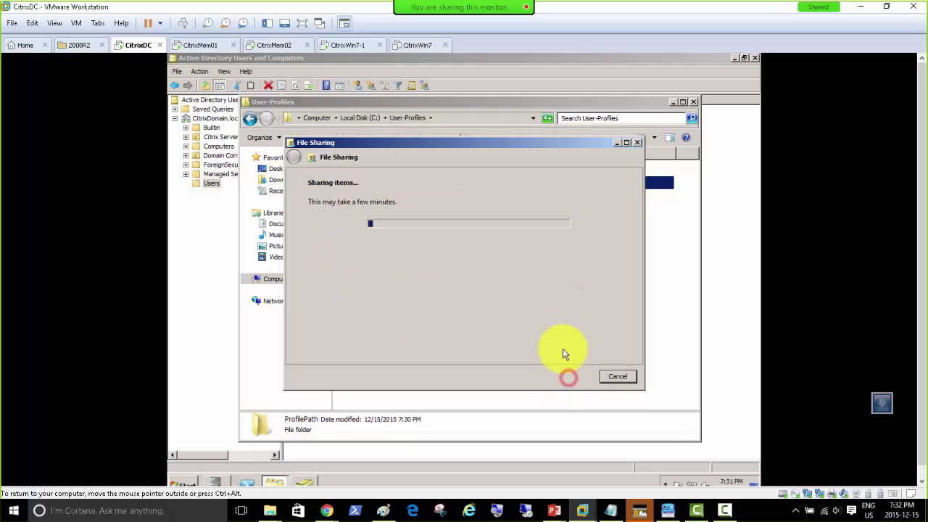
{"action": "left_click", "coordinate": [608, 376]}
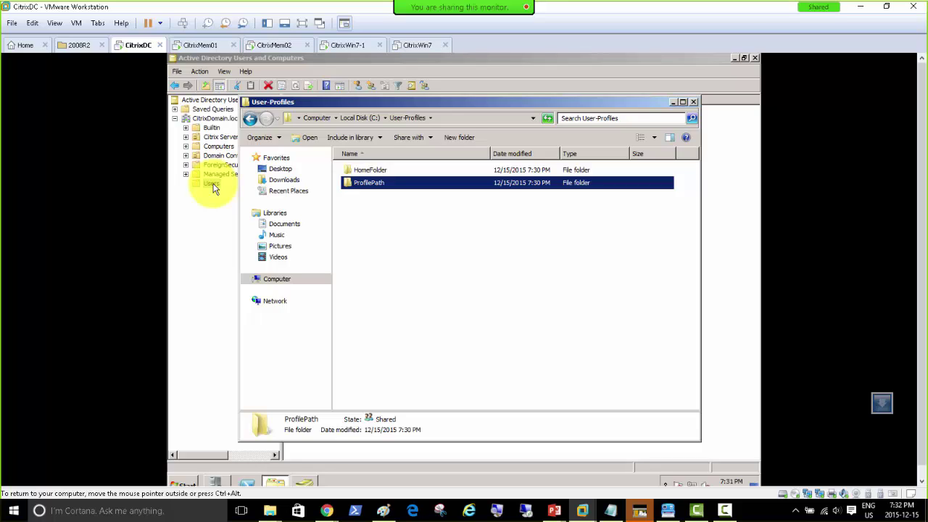
Look inside ProfilePath and HomeFolder, then bring up the Run prompt.
{"action": "double_click", "coordinate": [372, 187]}
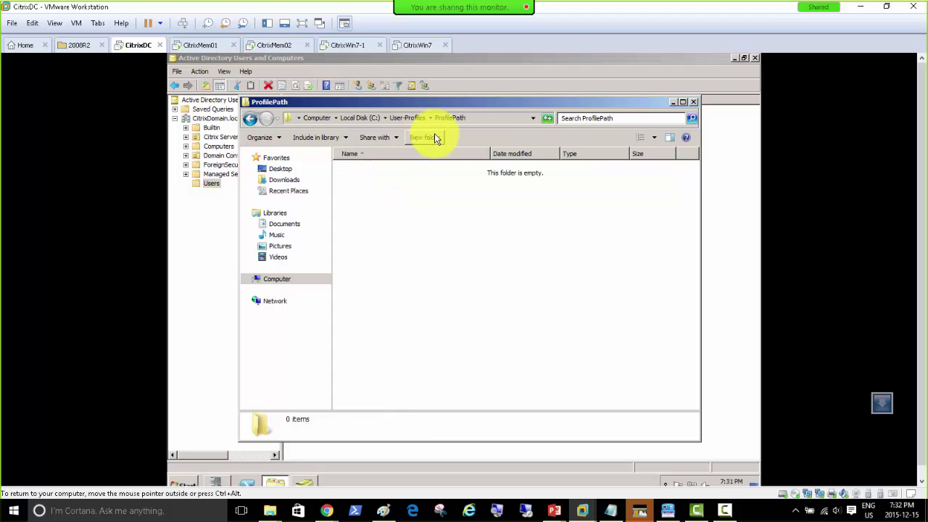
{"action": "left_click", "coordinate": [404, 117]}
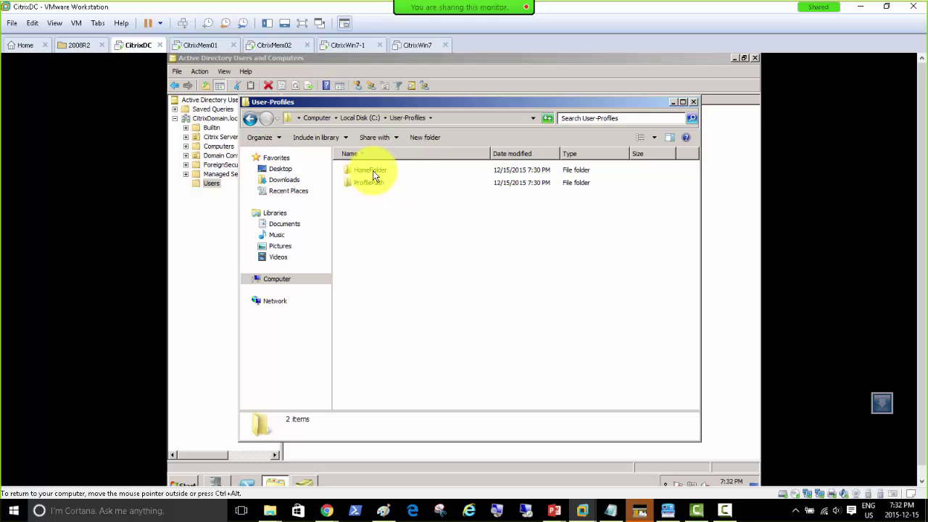
{"action": "double_click", "coordinate": [367, 172]}
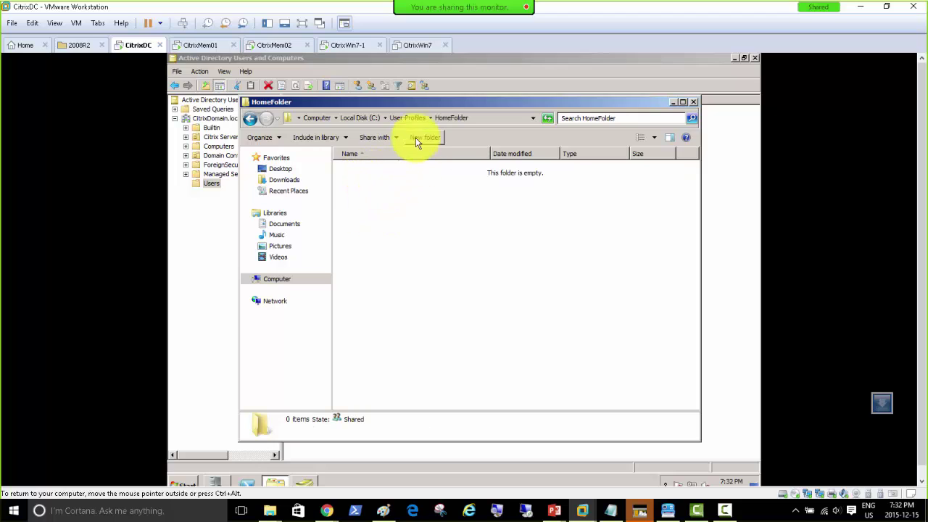
{"action": "left_click", "coordinate": [405, 118]}
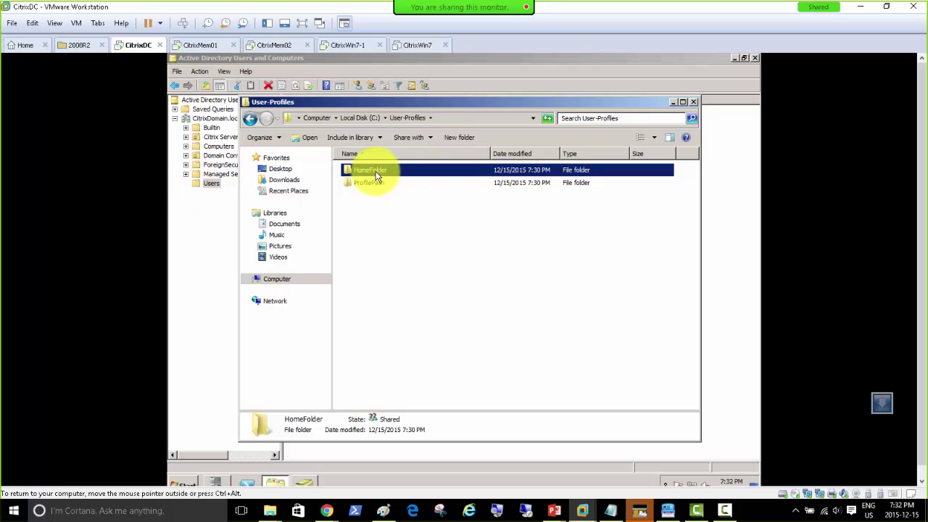
{"action": "left_click", "coordinate": [186, 483]}
{"action": "left_click", "coordinate": [353, 425]}
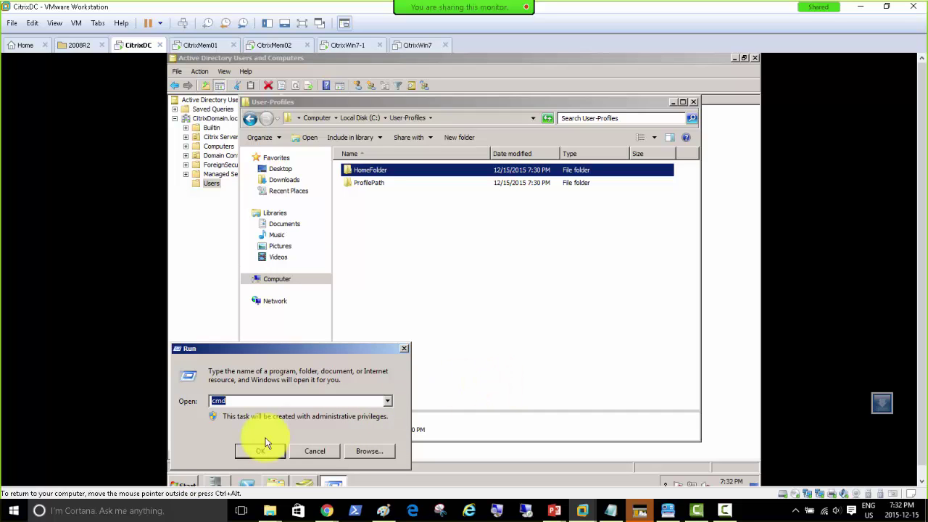
Bring Server Manager forward and launch a command prompt.
{"action": "left_click", "coordinate": [212, 482]}
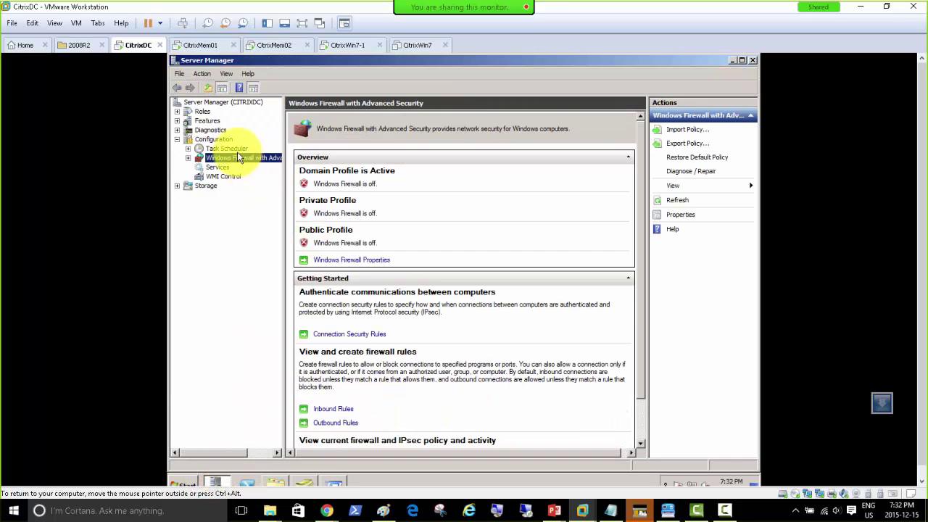
{"action": "left_click", "coordinate": [194, 484]}
{"action": "left_click", "coordinate": [333, 423]}
{"action": "key", "text": "Return"}
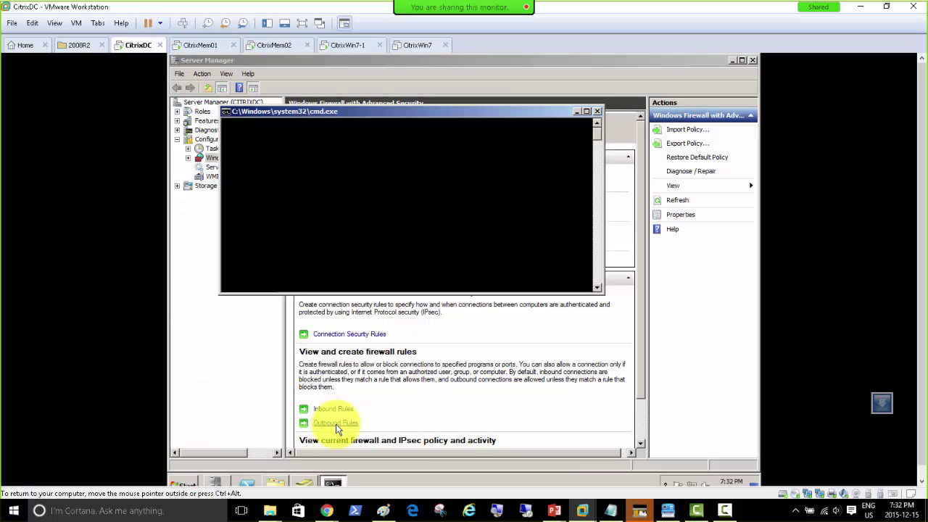
Browse \\citrixdc to check the HomeFolder and ProfilePath shares, then close the check windows.
{"action": "key", "text": "super+r"}
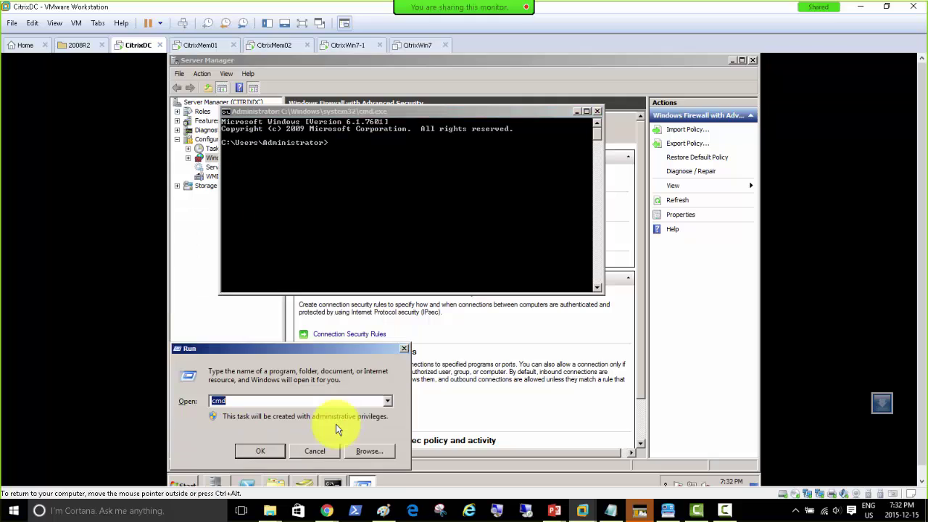
{"action": "type", "text": "\\\\citrixdc"}
{"action": "key", "text": "Return"}
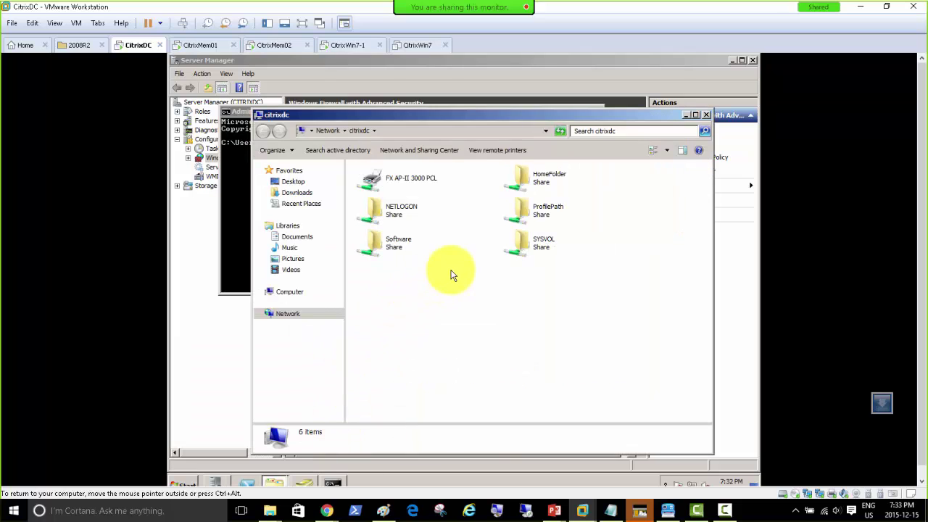
{"action": "left_click", "coordinate": [537, 210]}
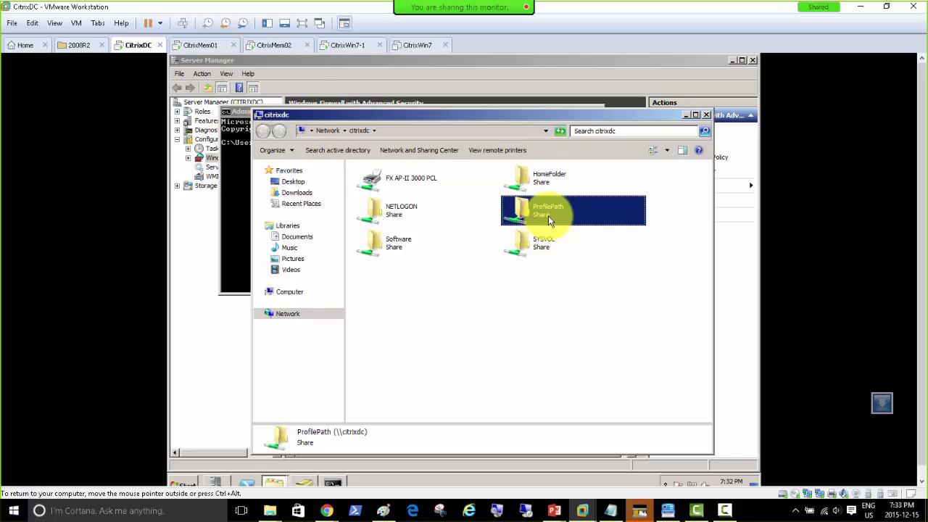
{"action": "double_click", "coordinate": [548, 176]}
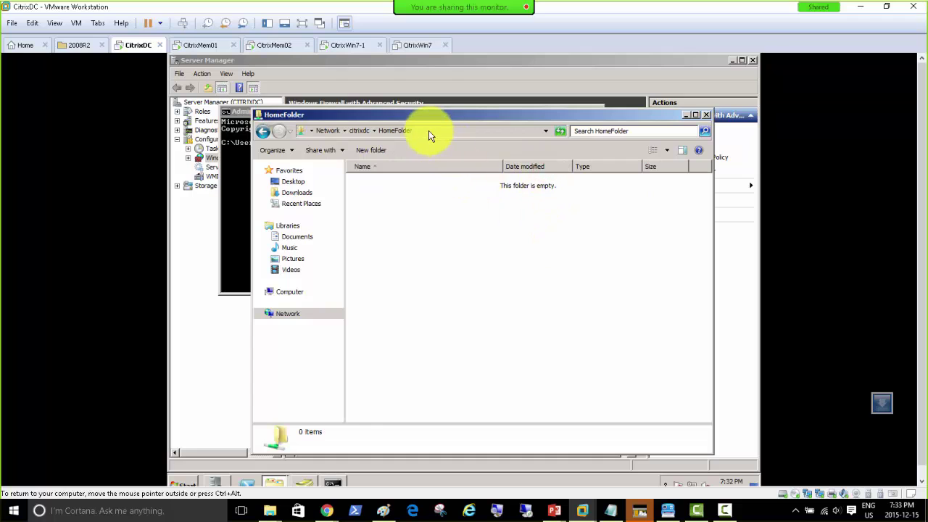
{"action": "left_click", "coordinate": [706, 114]}
{"action": "left_click", "coordinate": [598, 109]}
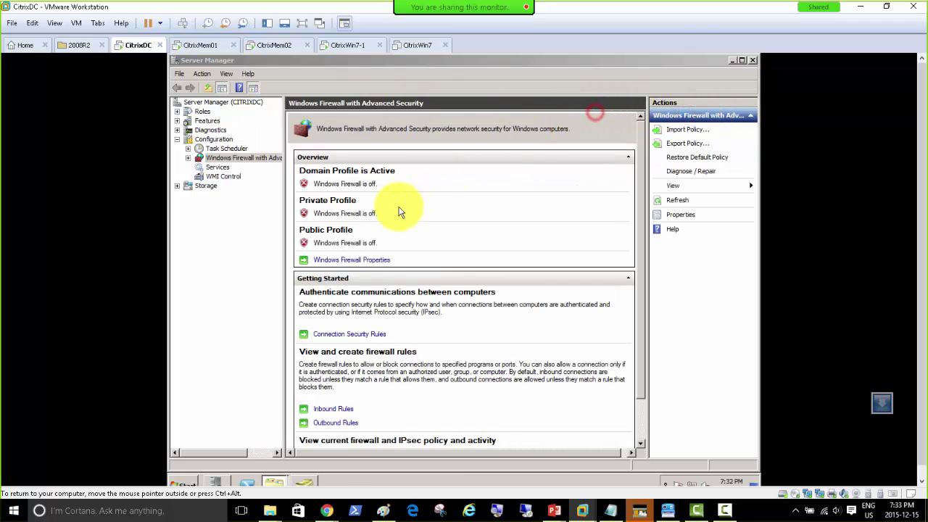
{"action": "left_click", "coordinate": [732, 60]}
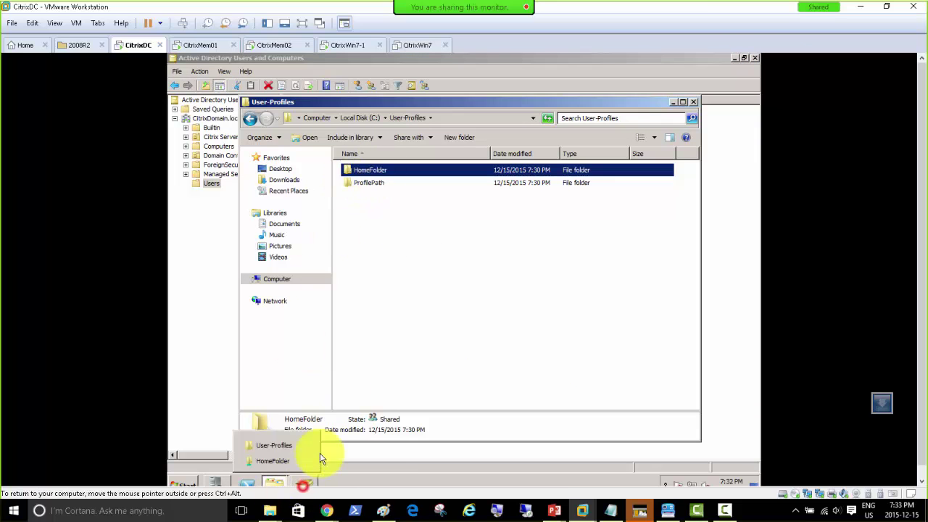
Open User05's properties and begin editing its profile path.
{"action": "left_click", "coordinate": [308, 484]}
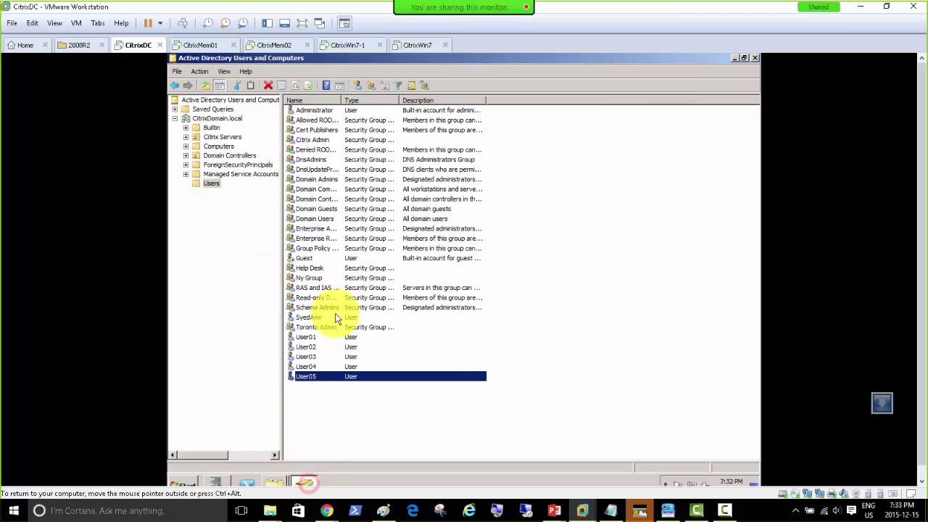
{"action": "double_click", "coordinate": [306, 376]}
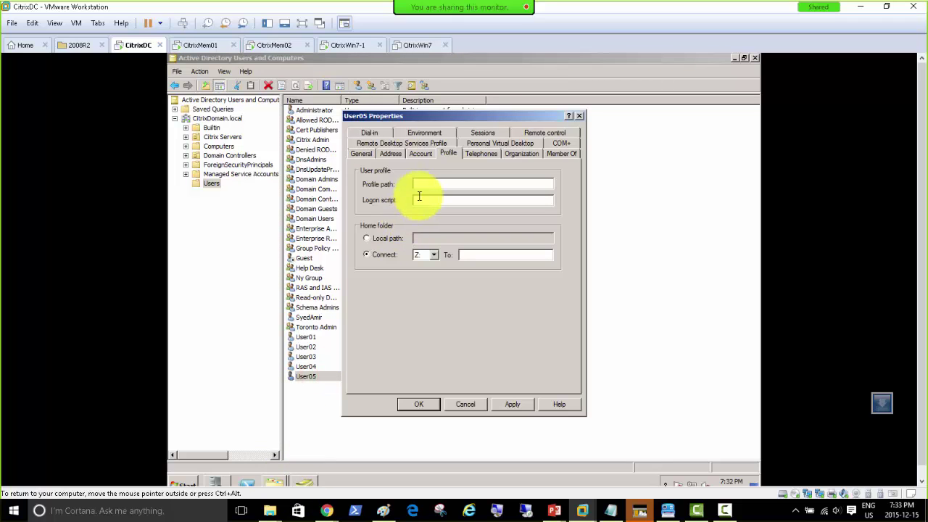
{"action": "left_click", "coordinate": [424, 185]}
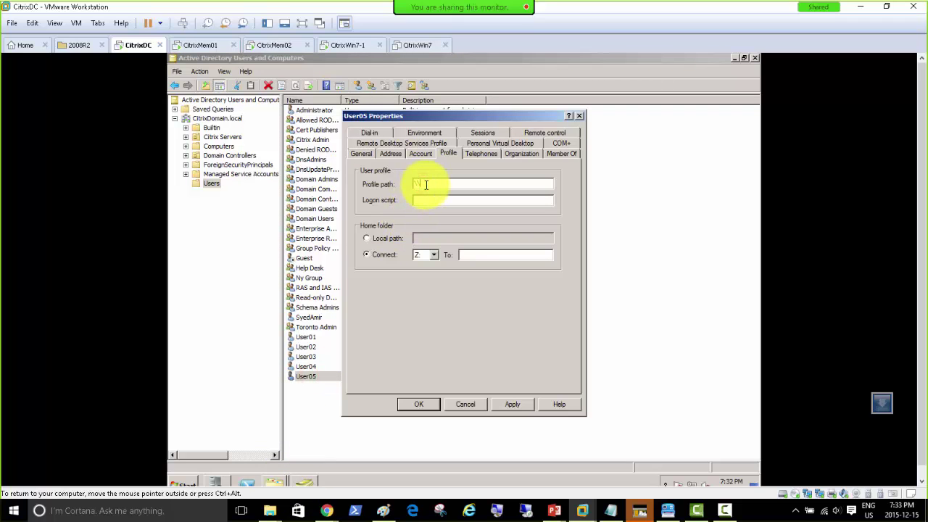
{"action": "left_click", "coordinate": [304, 483]}
Close User-Profiles and reveal the \\citrixdc\HomeFolder path in the share window's address bar.
{"action": "left_click", "coordinate": [279, 482]}
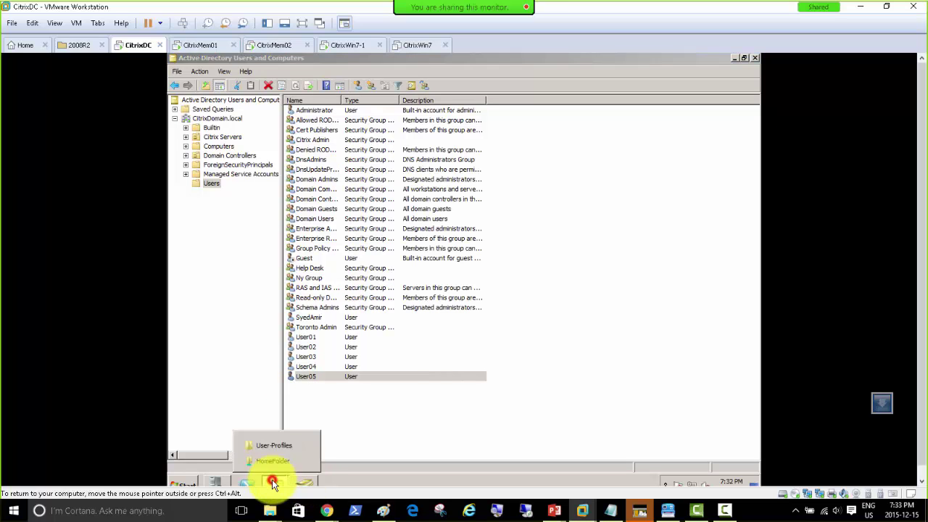
{"action": "left_click", "coordinate": [266, 447]}
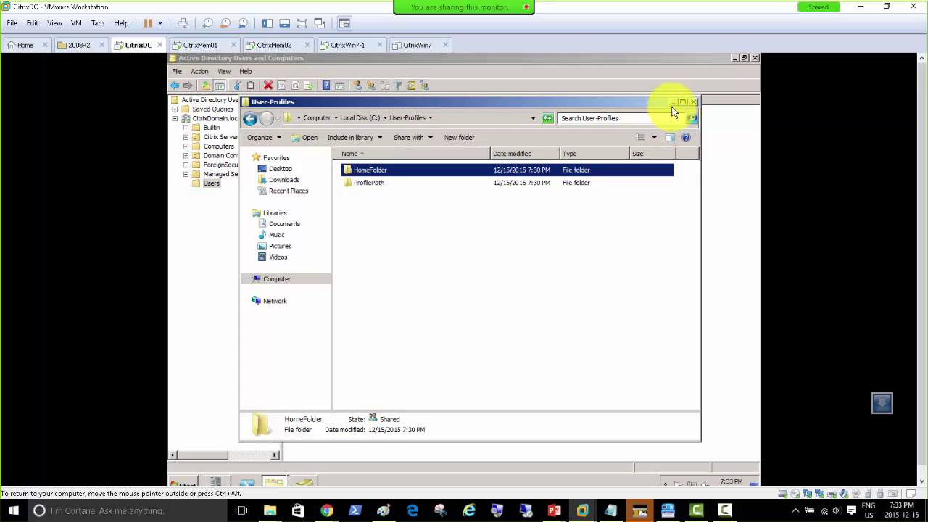
{"action": "left_click", "coordinate": [692, 102]}
{"action": "left_click", "coordinate": [250, 481]}
{"action": "left_click", "coordinate": [275, 443]}
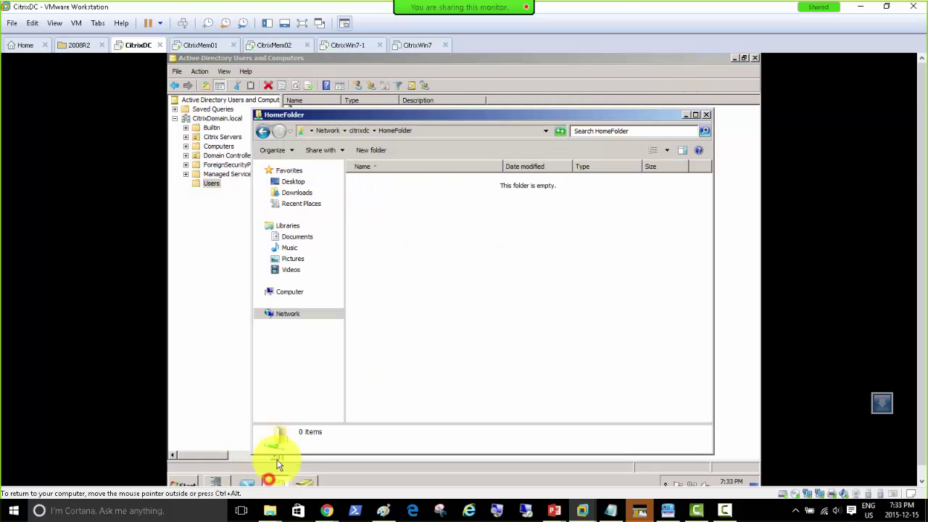
{"action": "left_click", "coordinate": [433, 135]}
{"action": "key", "text": "ctrl+c"}
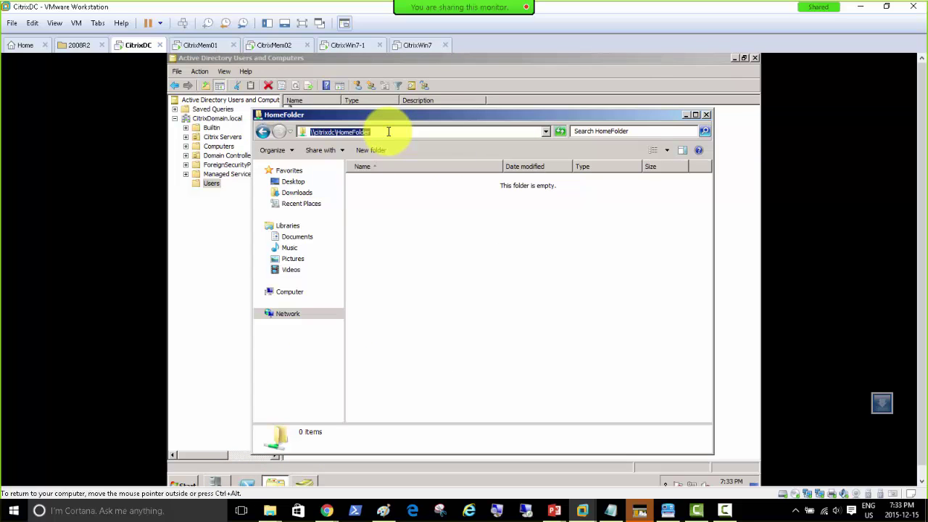
{"action": "left_click", "coordinate": [303, 483]}
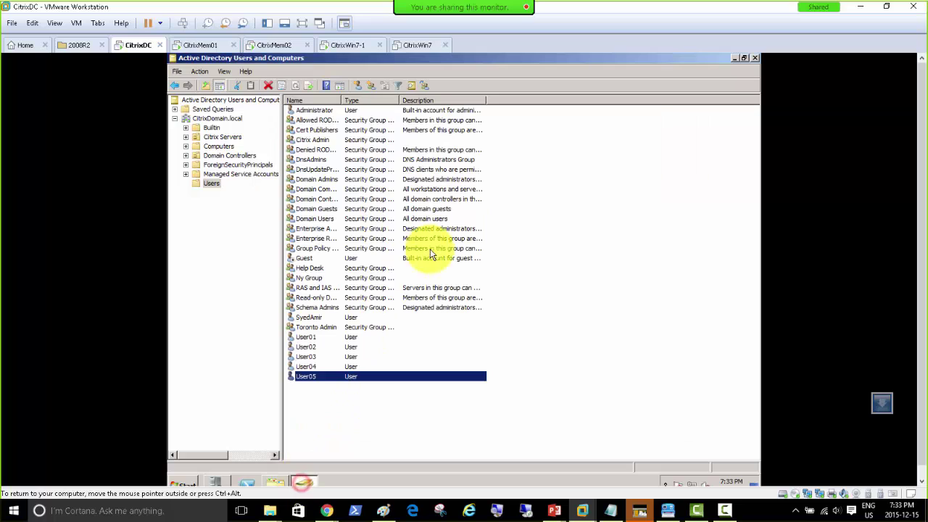
Paste \\citrixdc\HomeFolder as User05's Z: home folder path.
{"action": "double_click", "coordinate": [313, 376]}
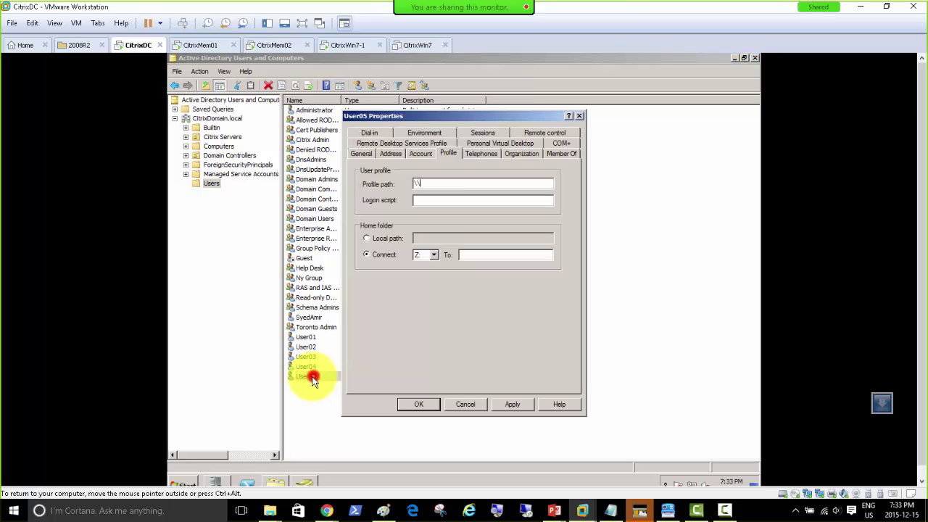
{"action": "left_click", "coordinate": [383, 255]}
{"action": "key", "text": "ctrl+v"}
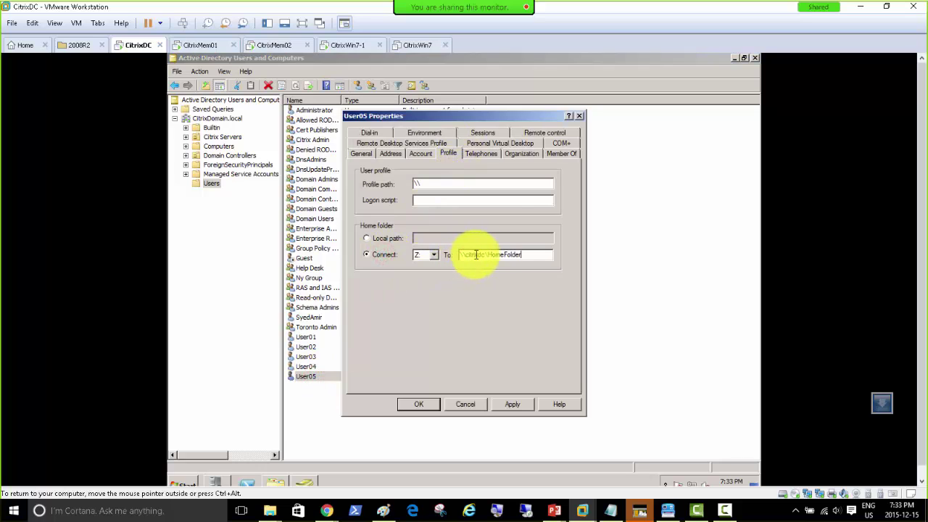
{"action": "double_click", "coordinate": [431, 184]}
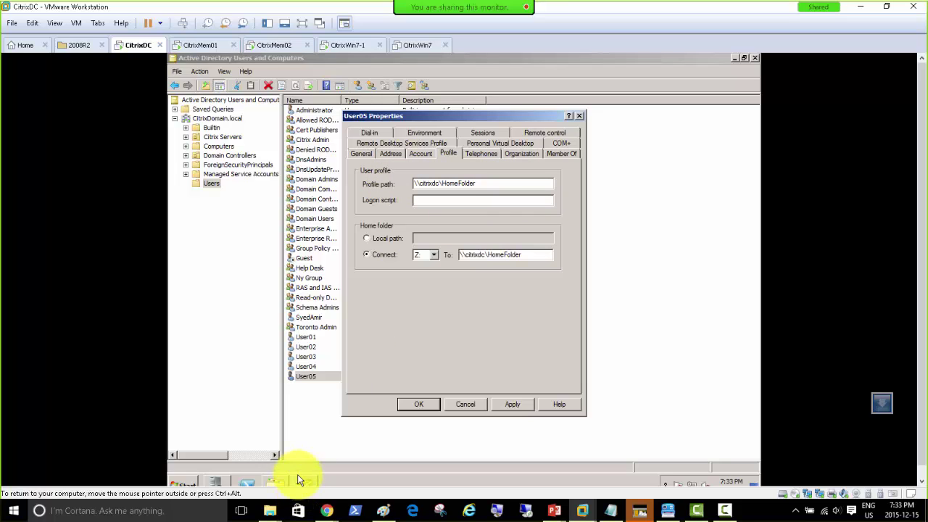
Get the ProfilePath share's full path, then select User05's existing profile path value.
{"action": "left_click", "coordinate": [278, 485]}
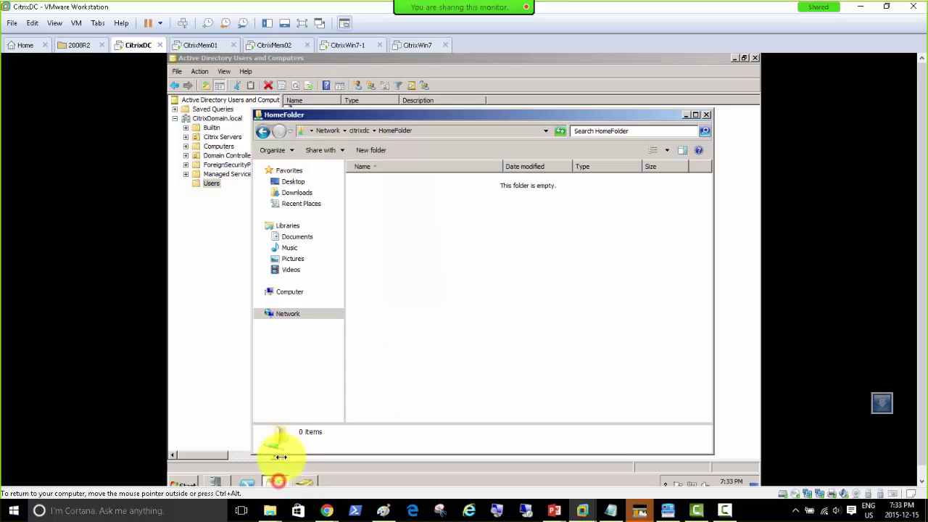
{"action": "left_click", "coordinate": [360, 130]}
{"action": "double_click", "coordinate": [529, 208]}
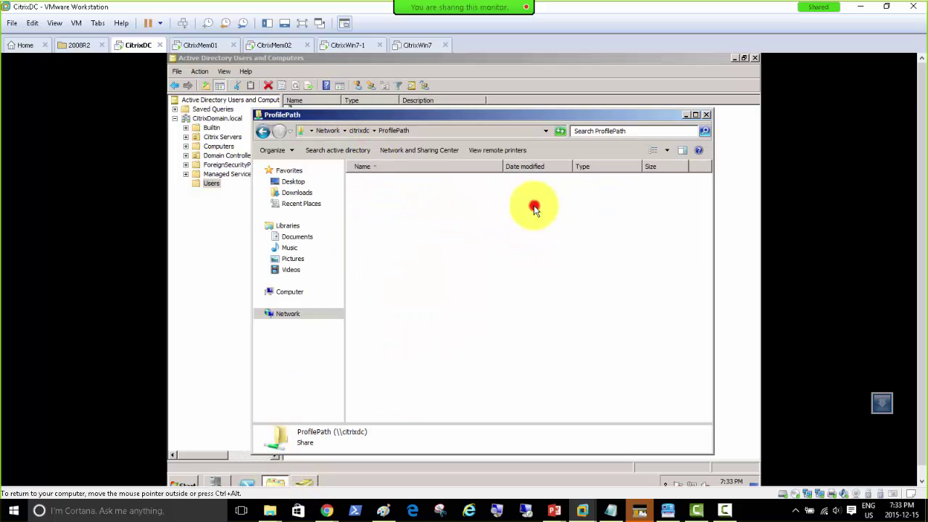
{"action": "left_click", "coordinate": [429, 131]}
{"action": "key", "text": "ctrl+c"}
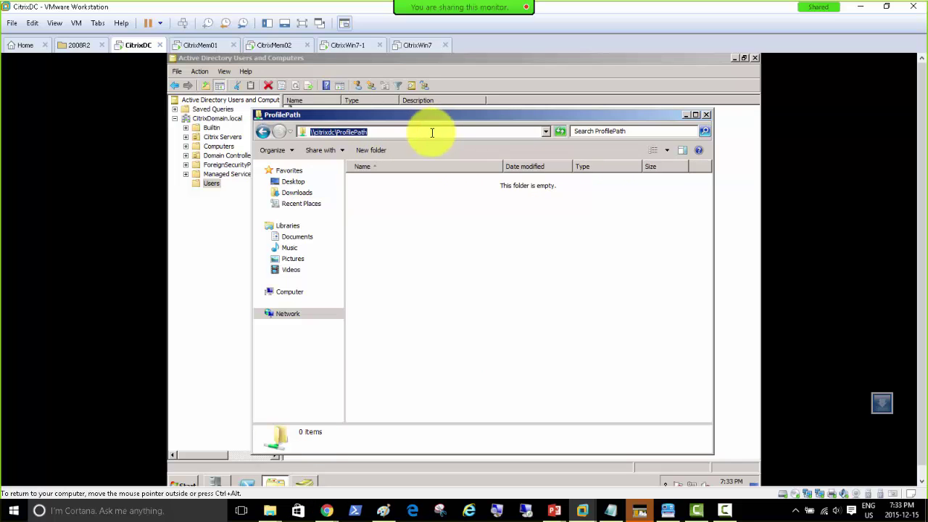
{"action": "left_click", "coordinate": [295, 486]}
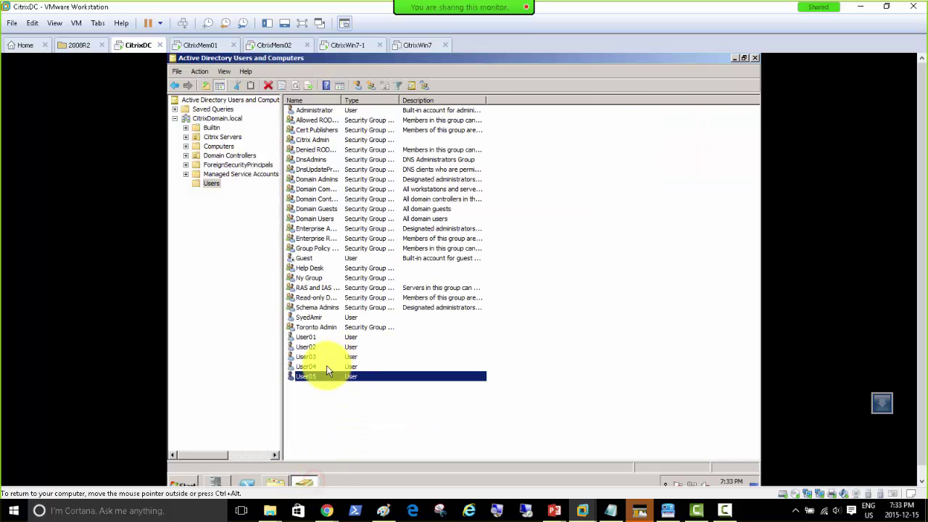
{"action": "double_click", "coordinate": [307, 376]}
{"action": "left_click_drag", "start_coordinate": [484, 183], "coordinate": [358, 185]}
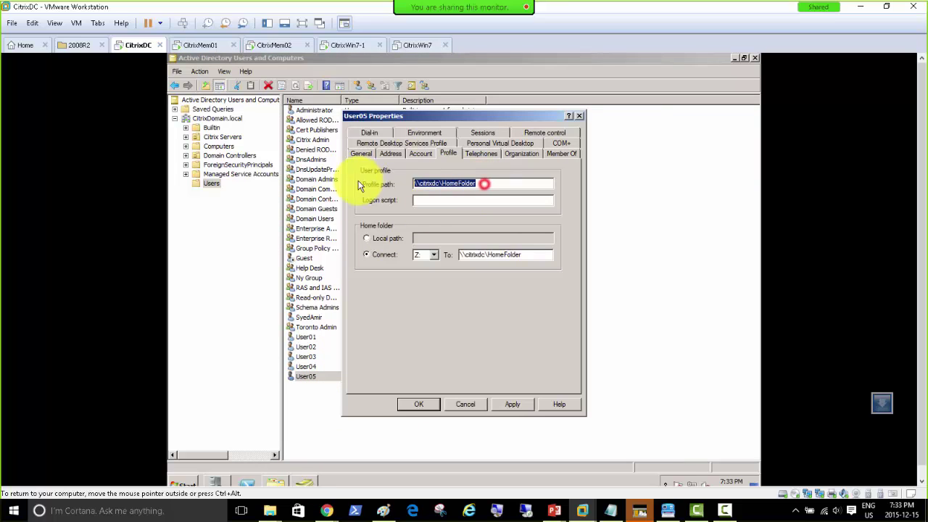
Paste \\citrixdc\ProfilePath as the profile path, apply, and add %username% suffixes to both paths.
{"action": "key", "text": "ctrl+v"}
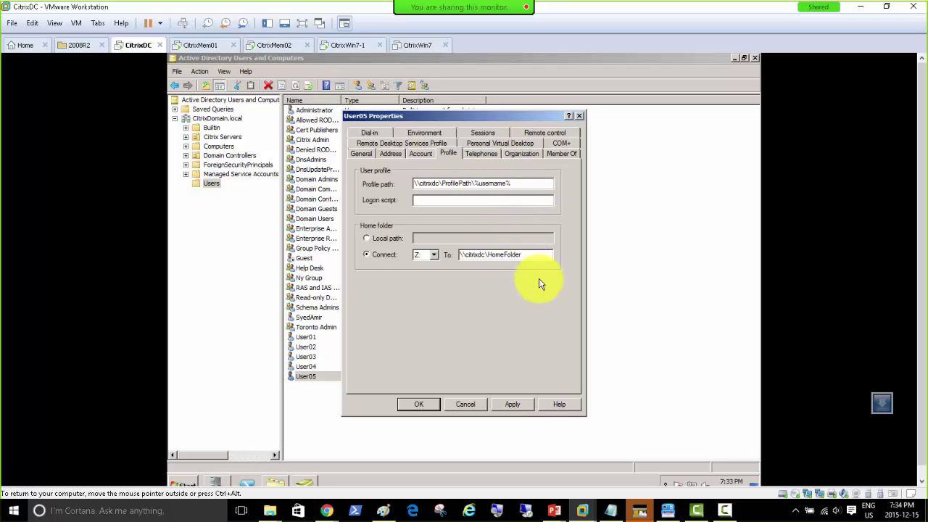
{"action": "left_click", "coordinate": [514, 405]}
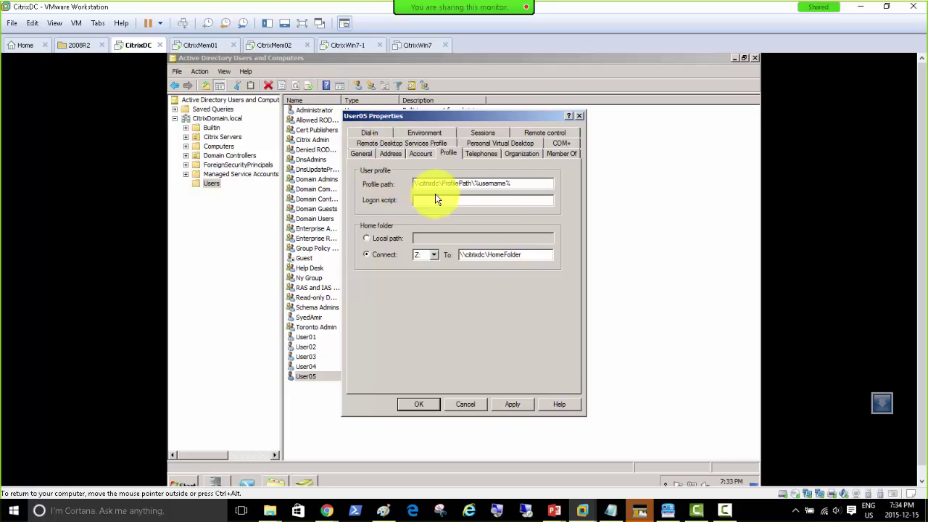
{"action": "left_click", "coordinate": [516, 184]}
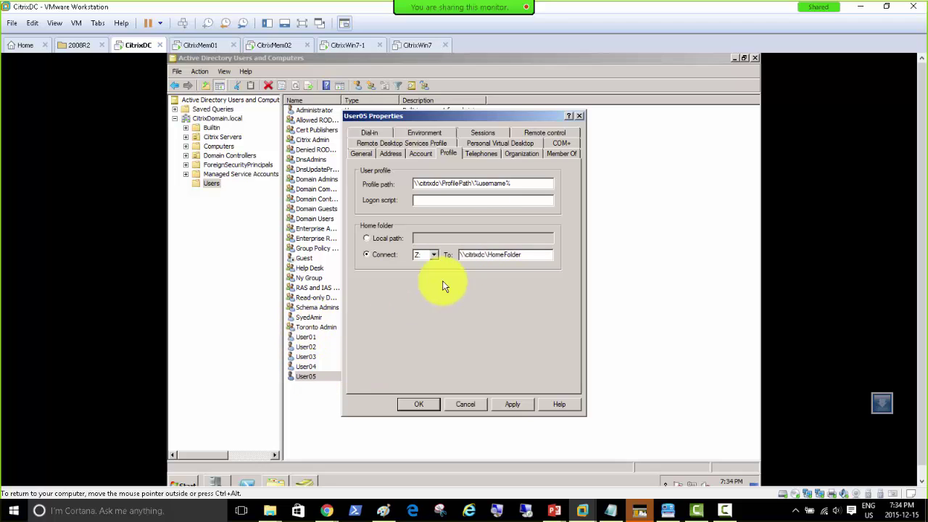
{"action": "left_click", "coordinate": [533, 257]}
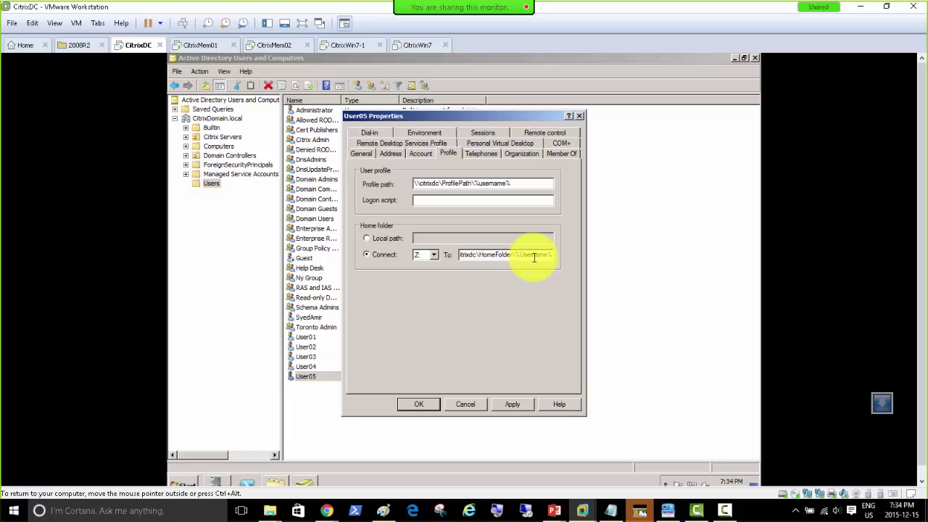
{"action": "left_click_drag", "start_coordinate": [528, 181], "coordinate": [227, 166]}
{"action": "key", "text": "ctrl+c"}
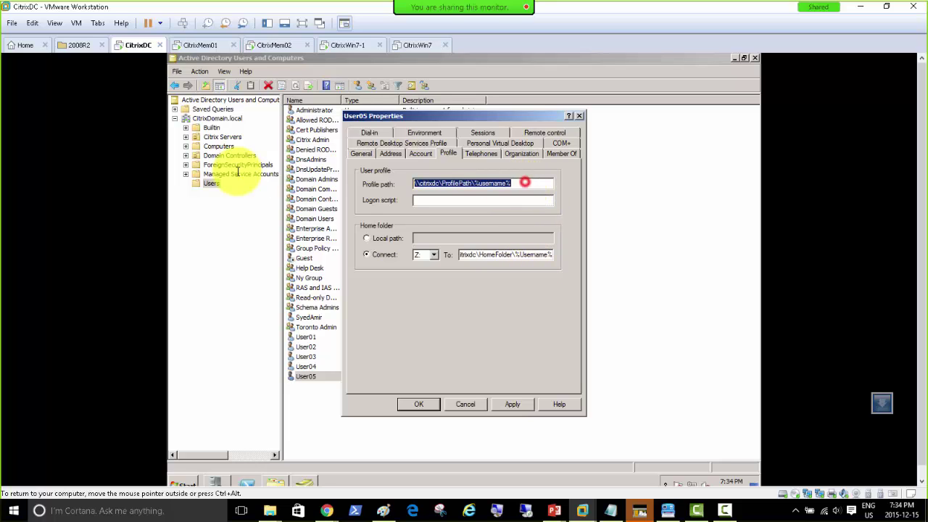
Launch Notepad with the notepad command and paste User05's profile path into it.
{"action": "left_click", "coordinate": [355, 482]}
{"action": "key", "text": "super+r"}
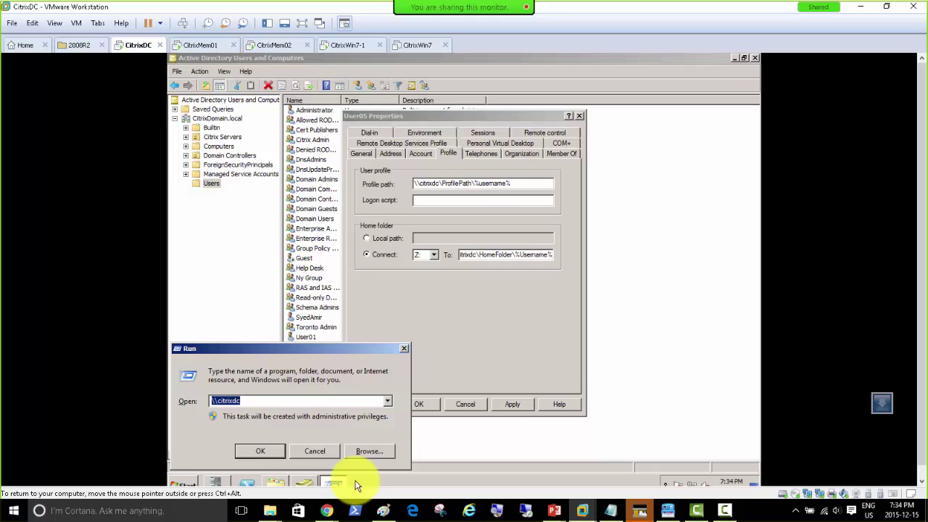
{"action": "type", "text": "notepad"}
{"action": "key", "text": "Return"}
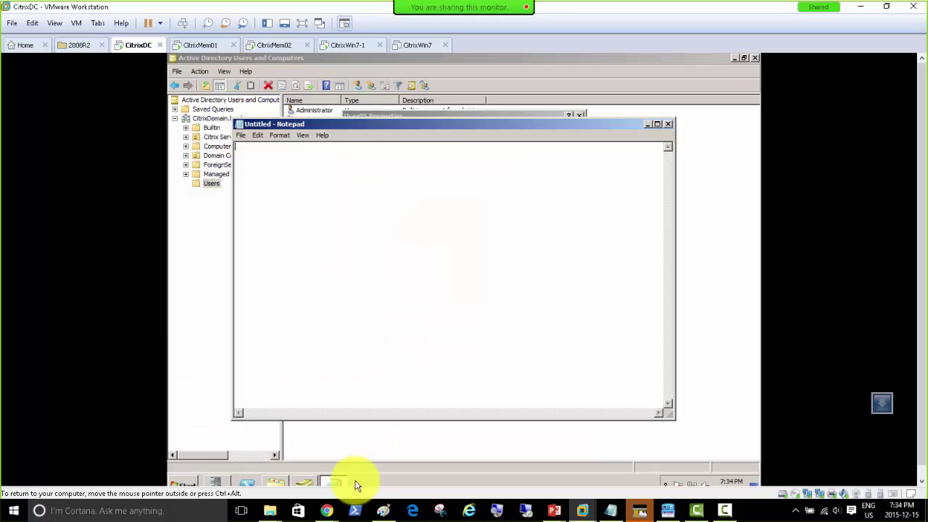
{"action": "key", "text": "ctrl+v"}
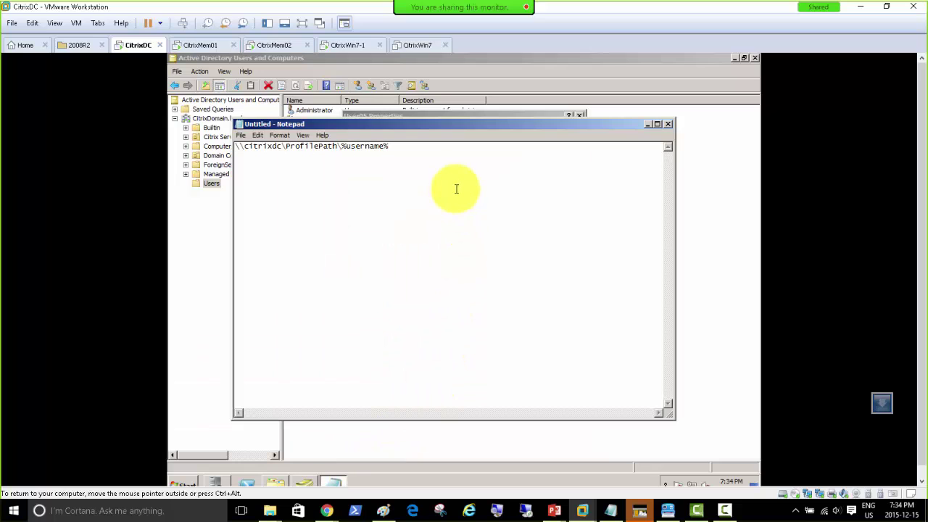
Copy User05's home folder path into Notepad as a second line.
{"action": "left_click_drag", "start_coordinate": [441, 124], "coordinate": [432, 241]}
{"action": "left_click", "coordinate": [484, 115]}
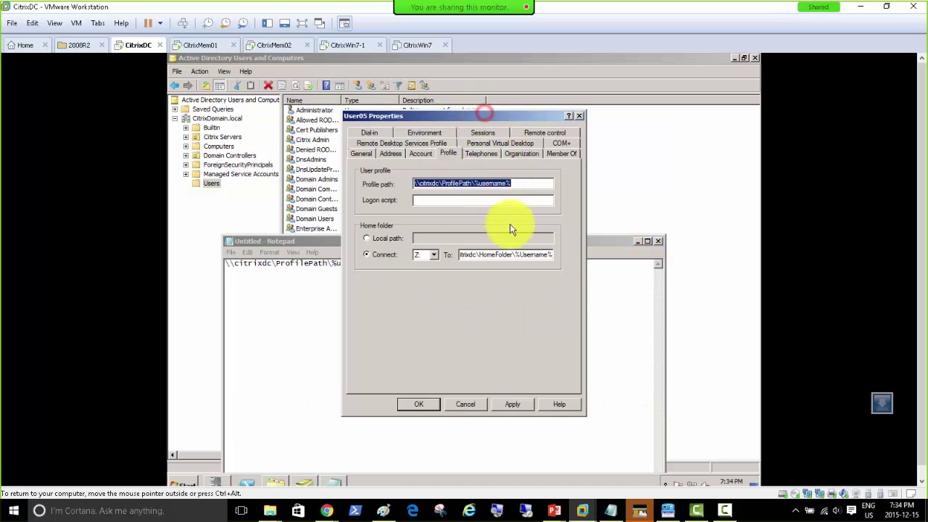
{"action": "left_click", "coordinate": [496, 253]}
{"action": "double_click", "coordinate": [499, 253]}
{"action": "key", "text": "ctrl+c"}
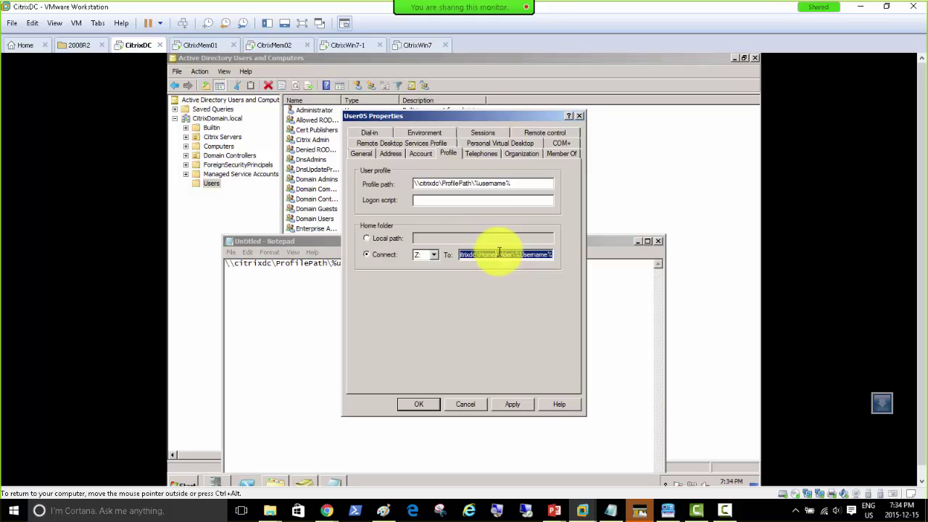
{"action": "left_click", "coordinate": [275, 294]}
{"action": "key", "text": "ctrl+v"}
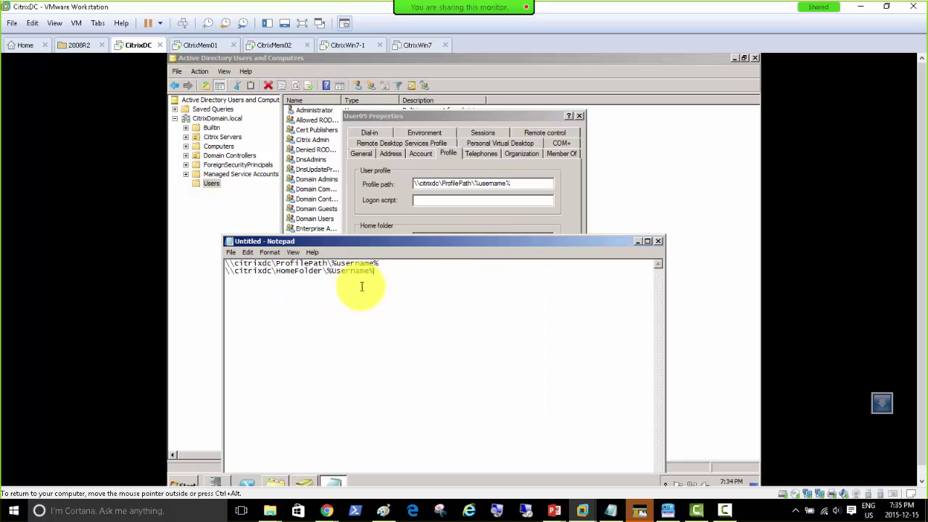
Apply and save User05's paths, then select User01 through User04 in the users list.
{"action": "left_click", "coordinate": [507, 118]}
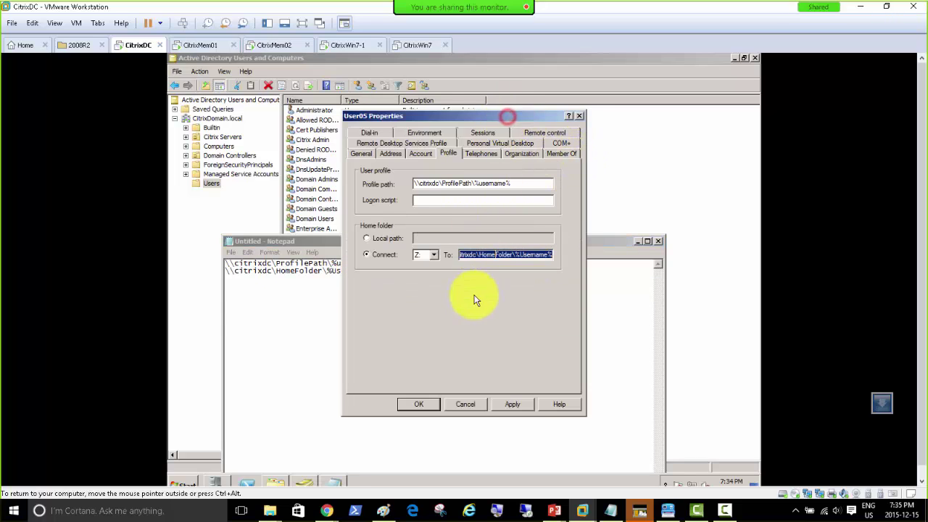
{"action": "left_click", "coordinate": [511, 404]}
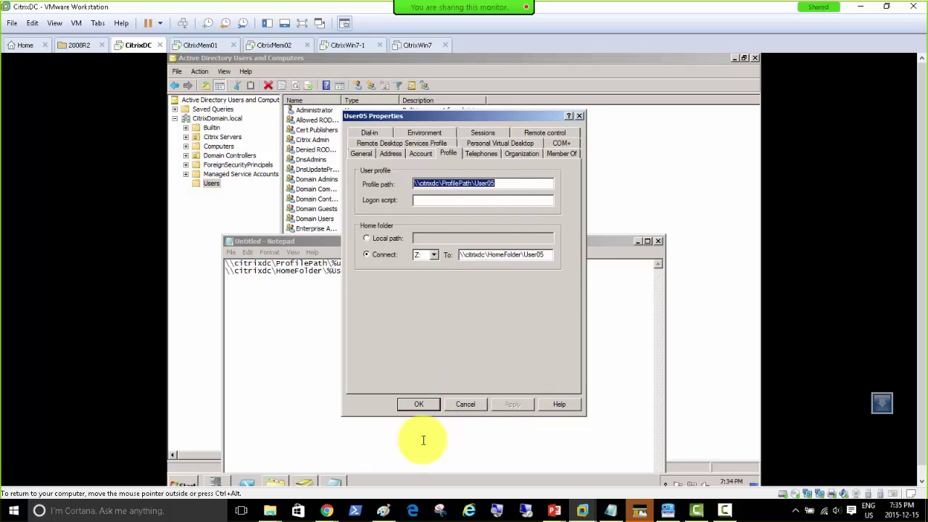
{"action": "left_click", "coordinate": [415, 406]}
{"action": "left_click_drag", "start_coordinate": [367, 241], "coordinate": [661, 157]}
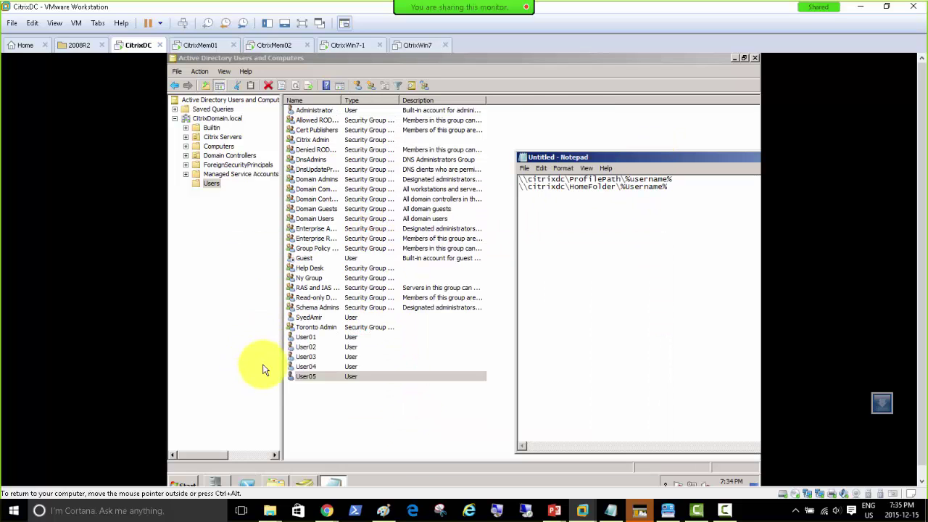
{"action": "left_click", "coordinate": [312, 339]}
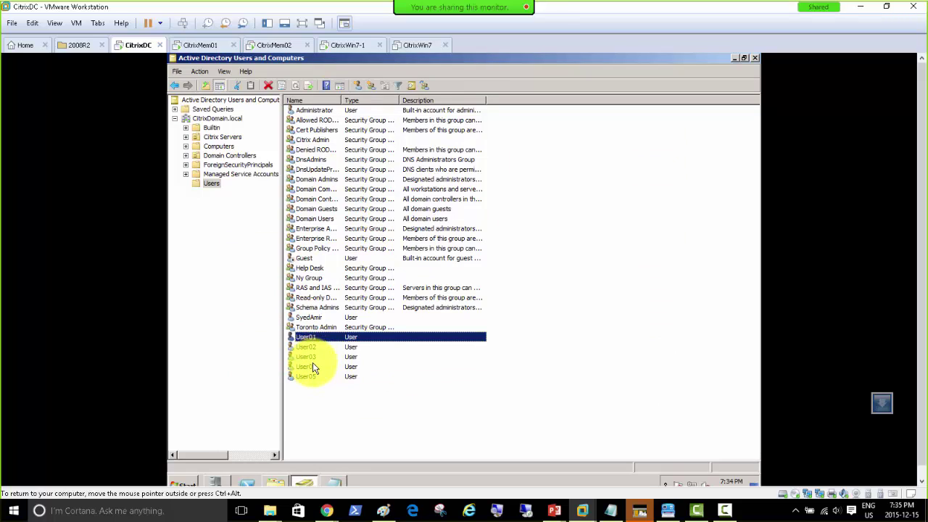
{"action": "left_click", "coordinate": [312, 361], "text": "shift"}
Paste the \\citrixdc\ProfilePath profile path from Notepad into the shared Profile settings of User01–User04.
{"action": "right_click", "coordinate": [309, 348]}
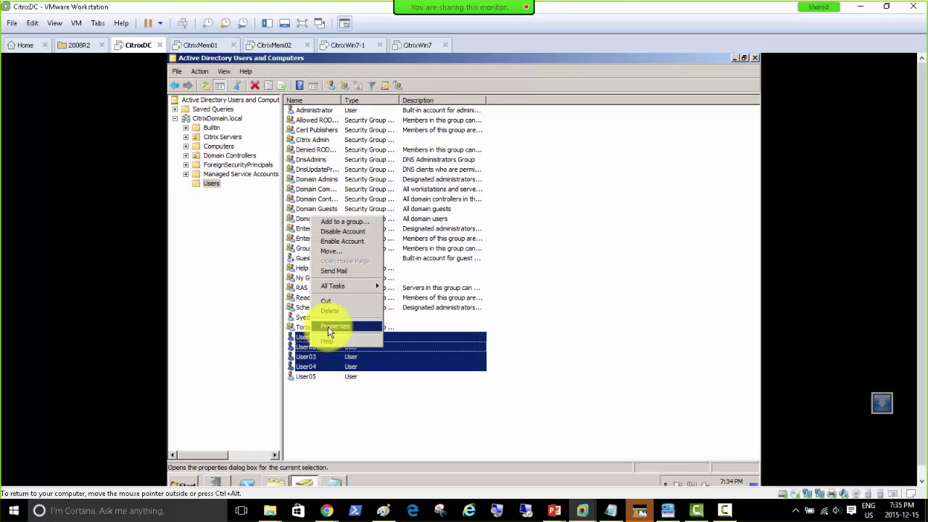
{"action": "left_click", "coordinate": [328, 327]}
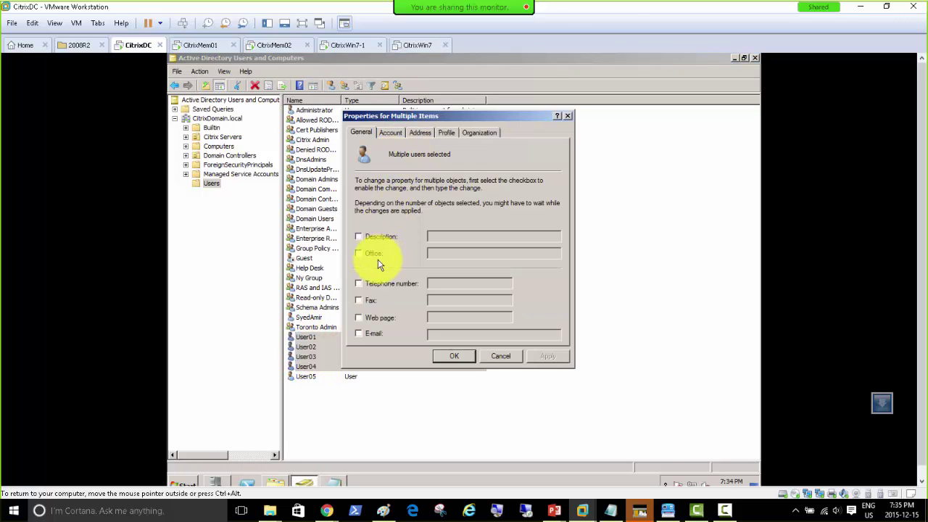
{"action": "left_click", "coordinate": [445, 132]}
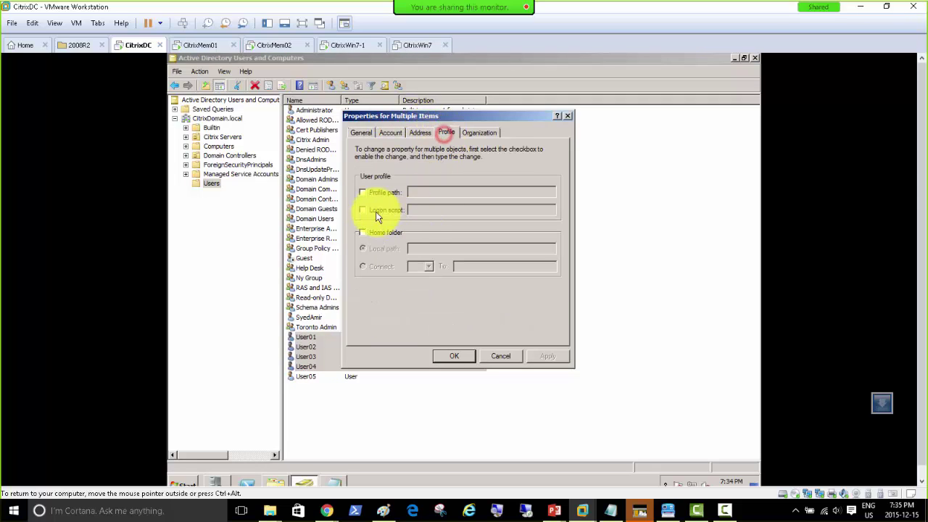
{"action": "left_click", "coordinate": [375, 193]}
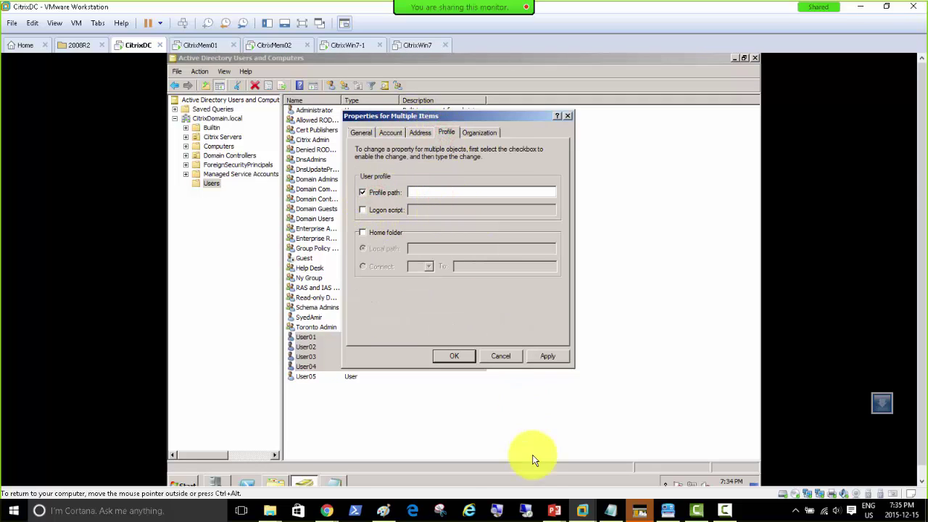
{"action": "left_click", "coordinate": [332, 482]}
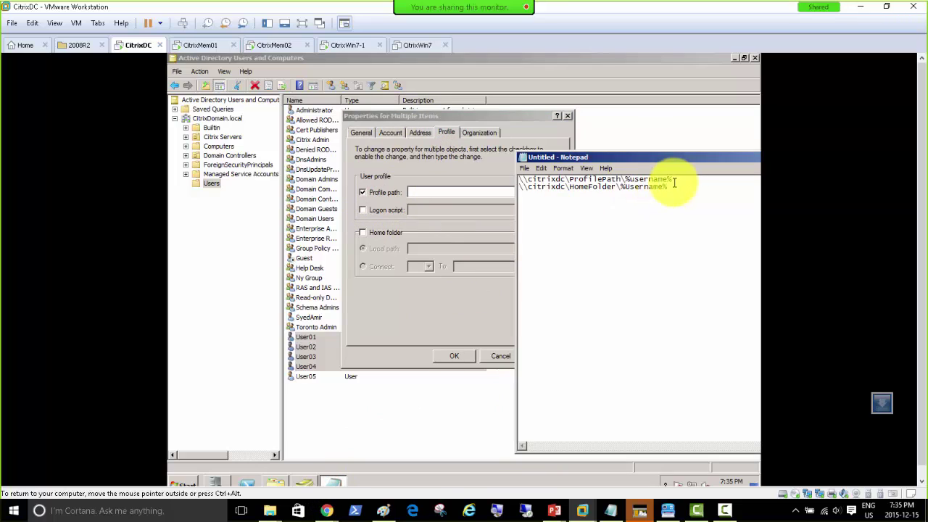
{"action": "left_click_drag", "start_coordinate": [686, 178], "coordinate": [503, 178]}
{"action": "key", "text": "ctrl+c"}
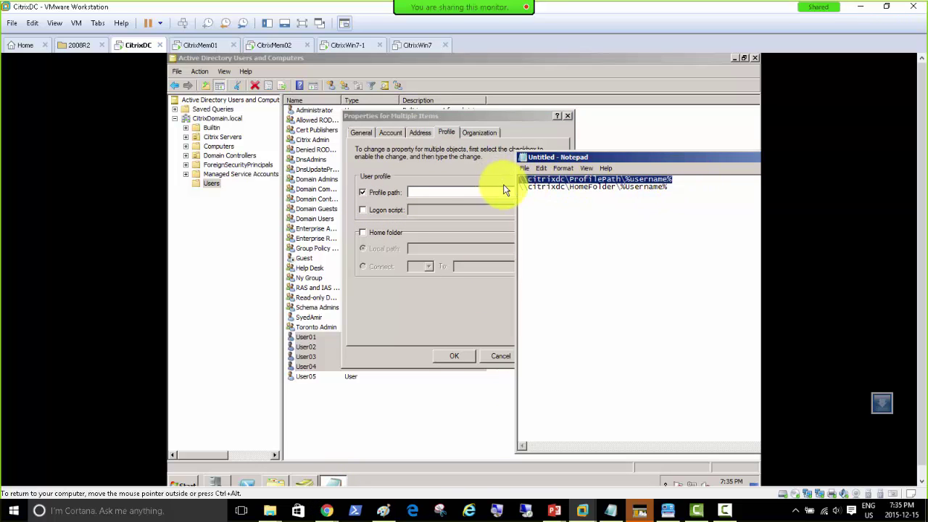
{"action": "left_click", "coordinate": [418, 191]}
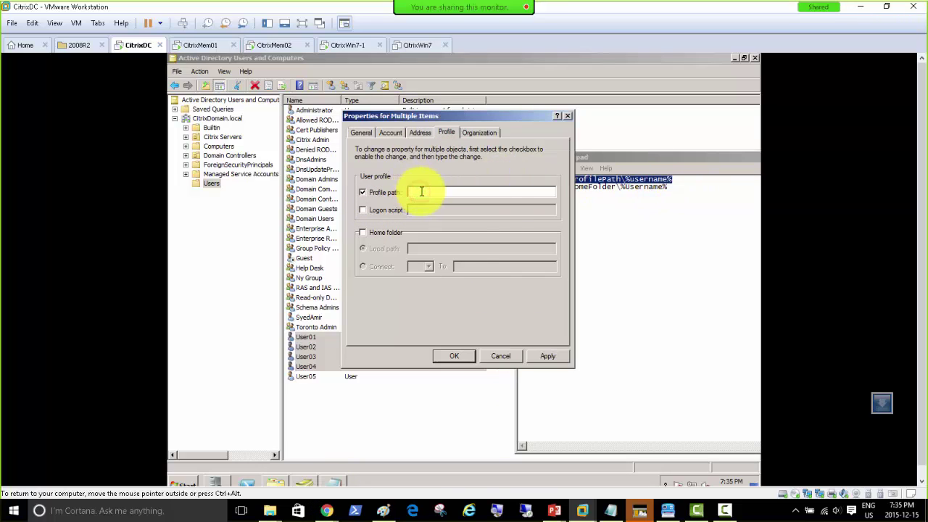
{"action": "key", "text": "ctrl+v"}
Map the Z: home folder to the \\citrixdc\HomeFolder path for all four users, then apply and close.
{"action": "left_click", "coordinate": [362, 232]}
{"action": "left_click", "coordinate": [380, 266]}
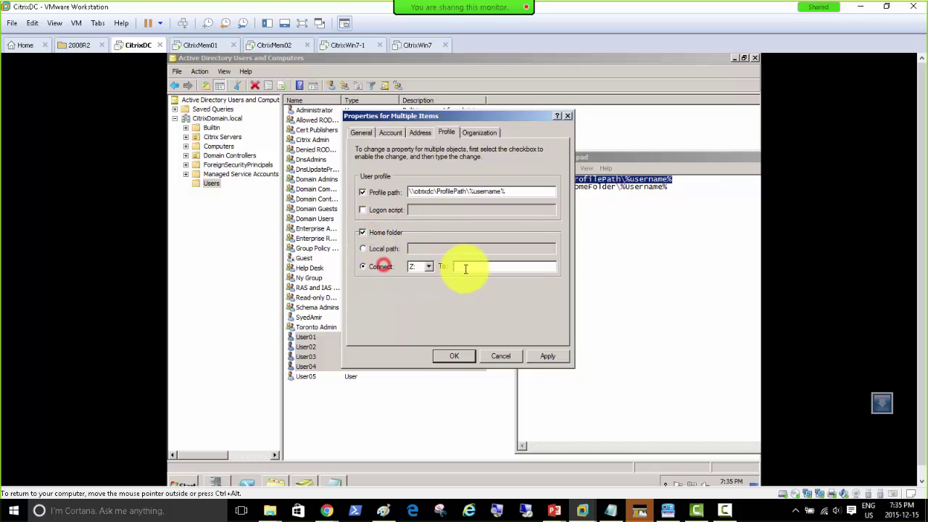
{"action": "left_click", "coordinate": [472, 265]}
{"action": "left_click_drag", "start_coordinate": [670, 187], "coordinate": [625, 187]}
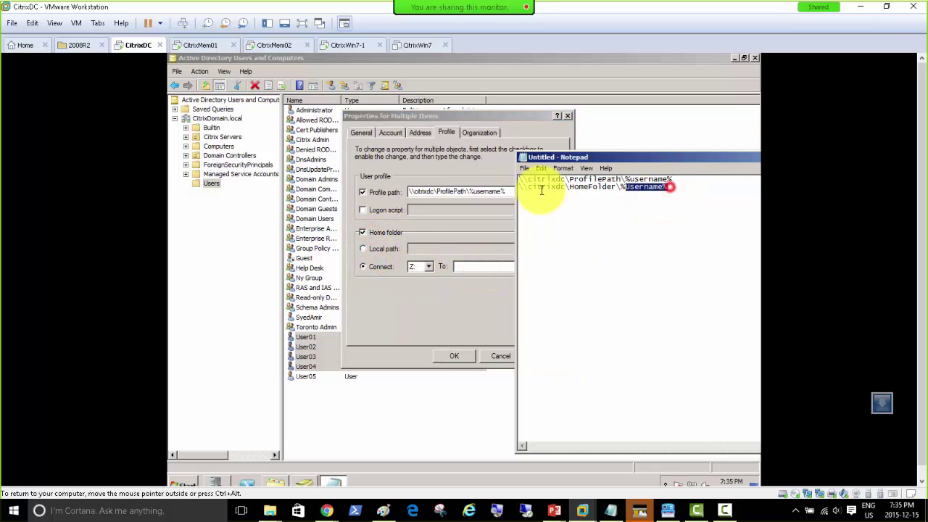
{"action": "left_click_drag", "start_coordinate": [541, 190], "coordinate": [496, 196]}
{"action": "key", "text": "ctrl+c"}
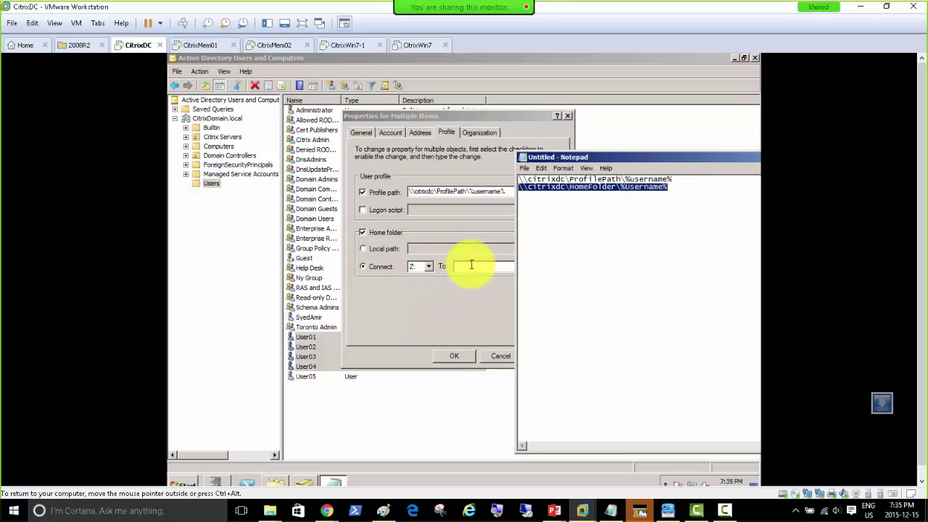
{"action": "left_click", "coordinate": [471, 265]}
{"action": "key", "text": "ctrl+v"}
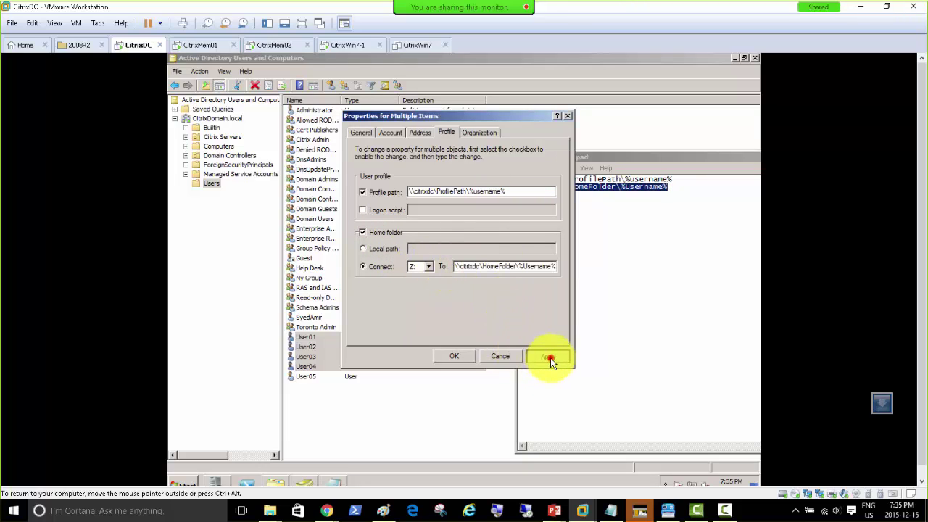
{"action": "left_click", "coordinate": [547, 355]}
{"action": "left_click", "coordinate": [451, 357]}
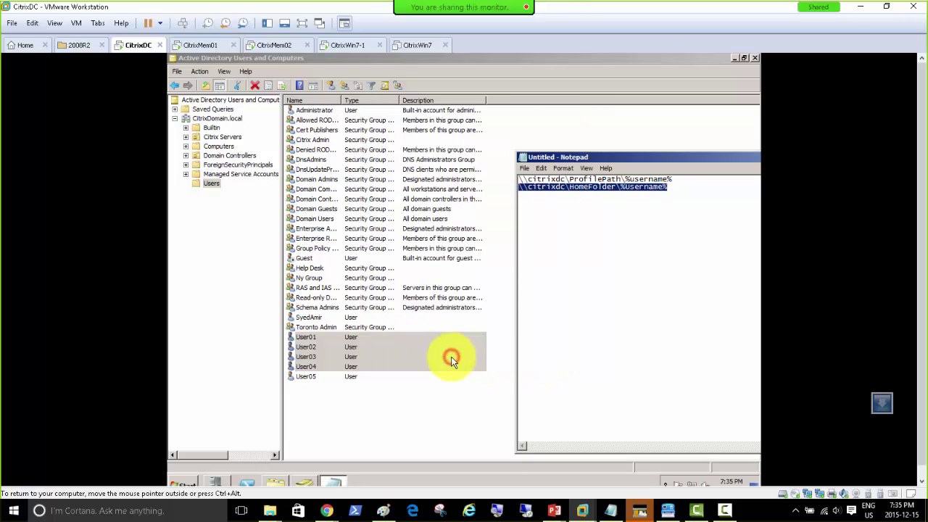
Confirm User03's profile path is \\citrixdc\ProfilePath\User03 and its Z: home folder is \\citrixdc\HomeFolder\User03, then close.
{"action": "left_click", "coordinate": [311, 356]}
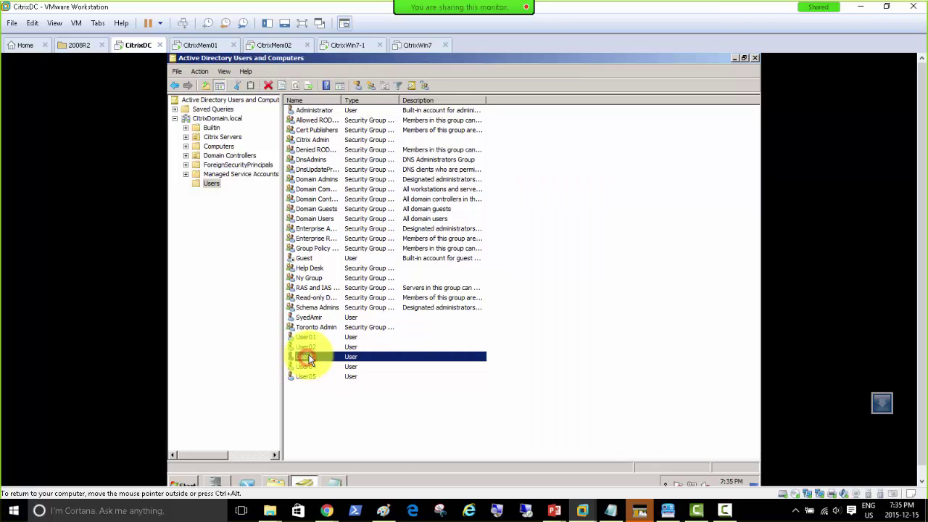
{"action": "double_click", "coordinate": [307, 357]}
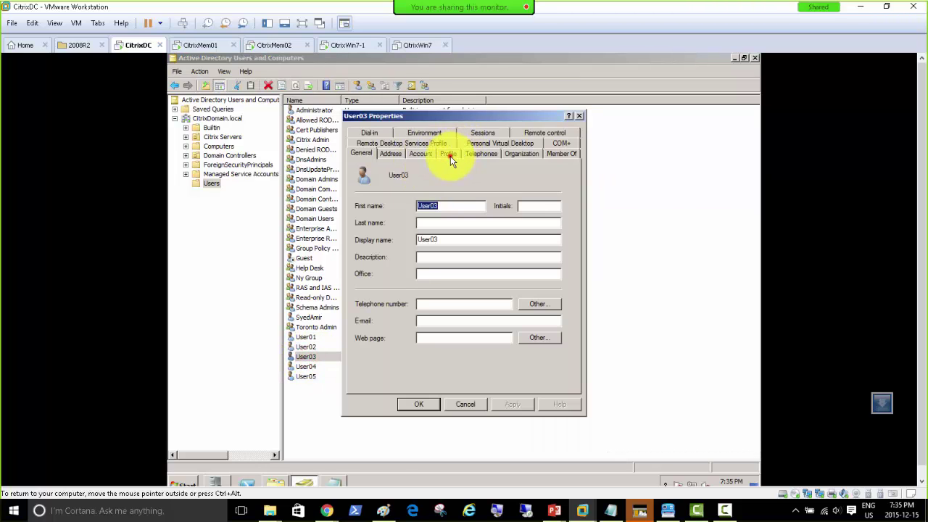
{"action": "left_click", "coordinate": [448, 154]}
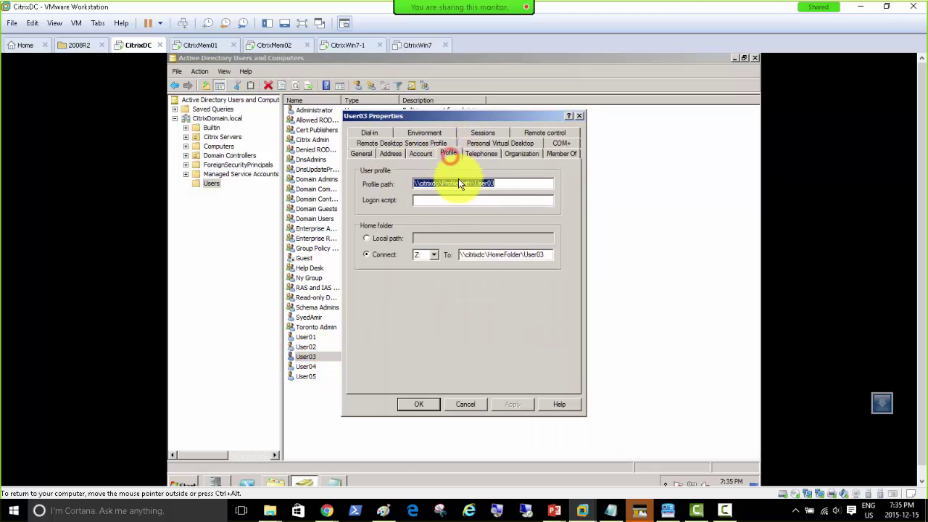
{"action": "left_click", "coordinate": [422, 402]}
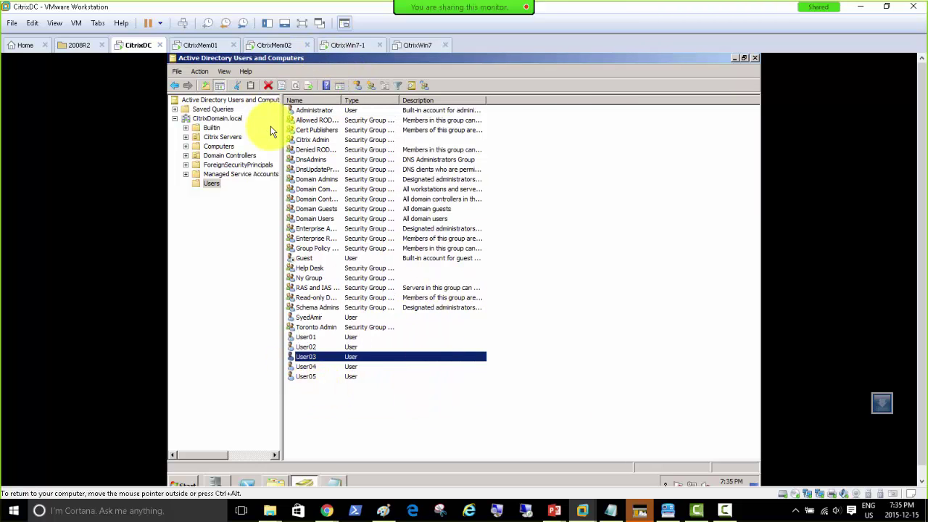
Browse to C:\User-Profiles\HomeFolder and look inside the User01 home folder.
{"action": "left_click", "coordinate": [273, 482]}
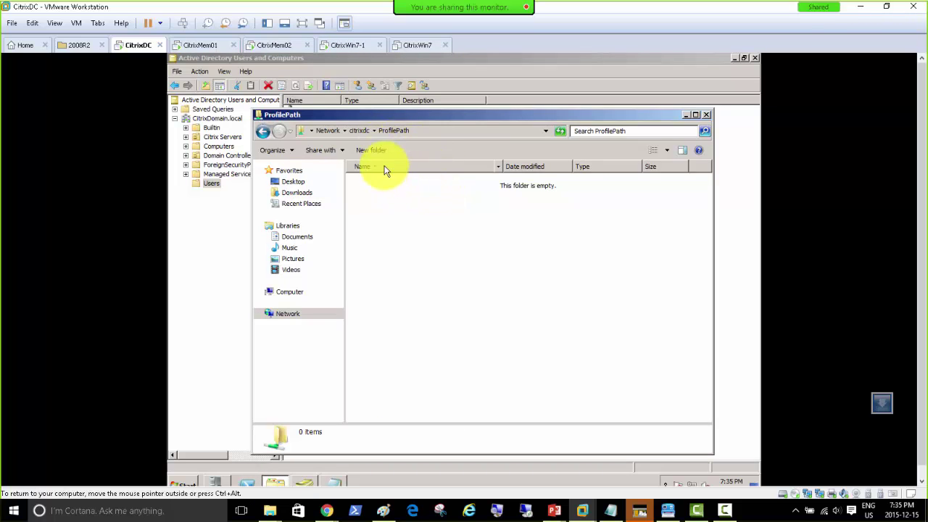
{"action": "left_click", "coordinate": [289, 293]}
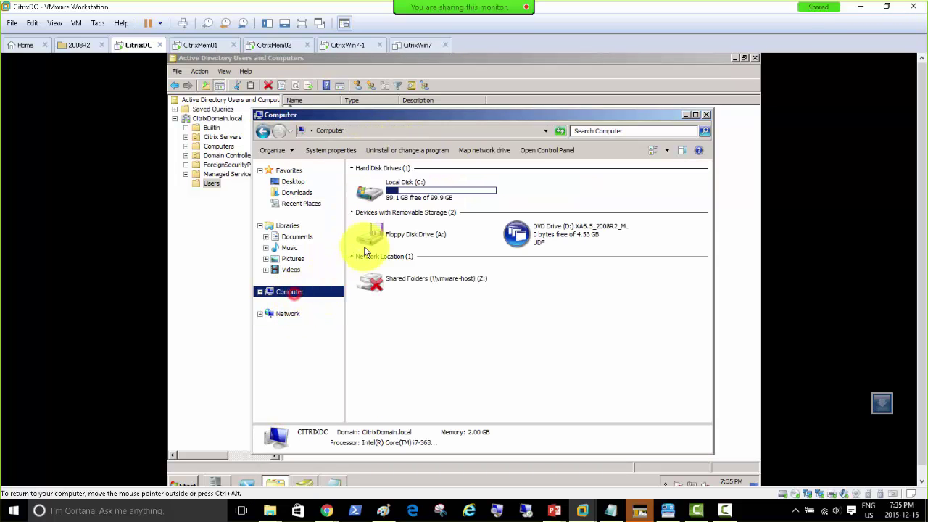
{"action": "double_click", "coordinate": [408, 190]}
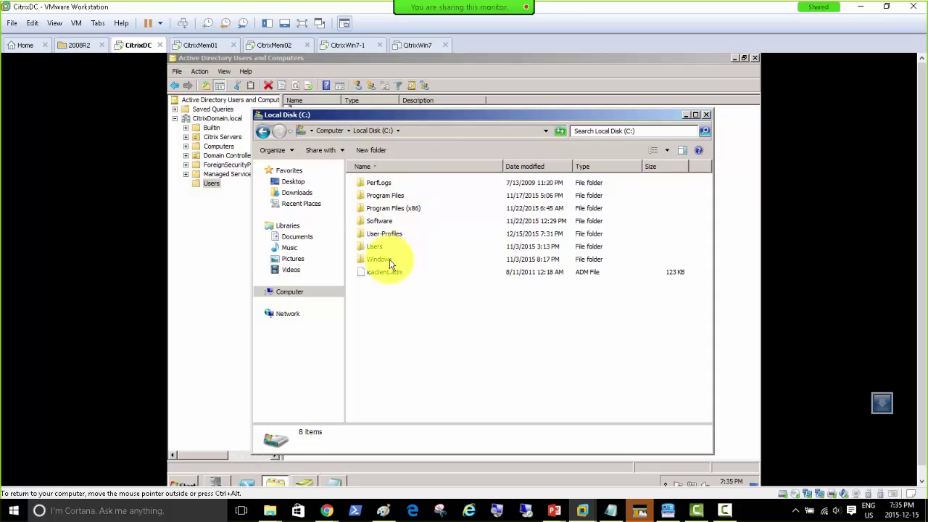
{"action": "double_click", "coordinate": [383, 234]}
{"action": "double_click", "coordinate": [388, 186]}
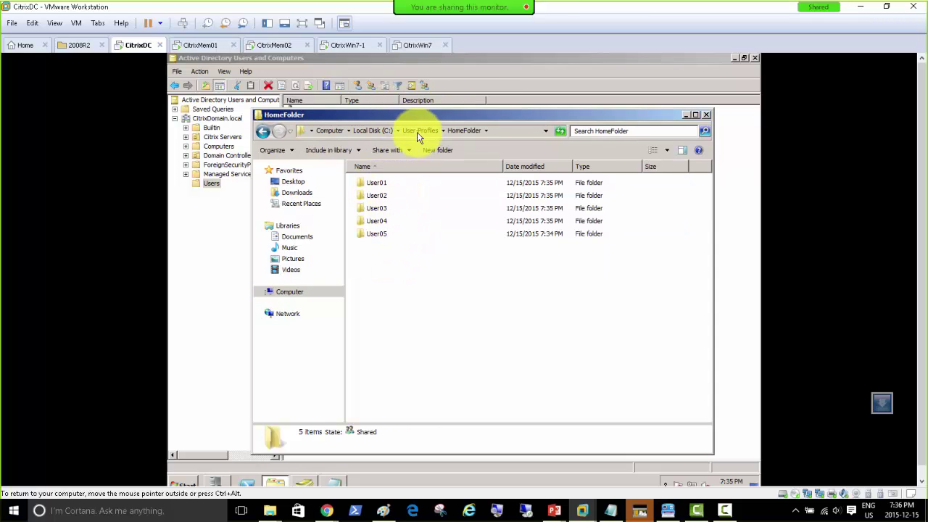
{"action": "double_click", "coordinate": [380, 182]}
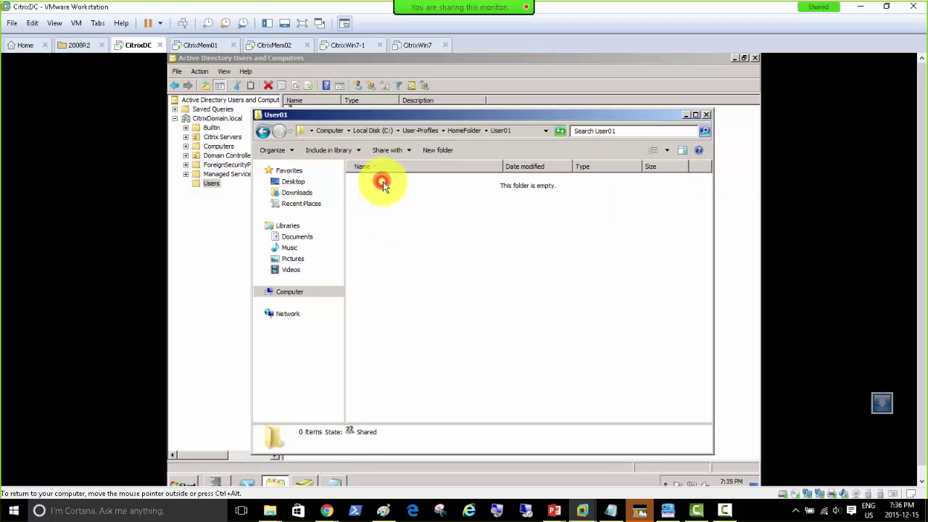
Recheck the HomeFolder contents, then open the still-empty ProfilePath folder.
{"action": "left_click", "coordinate": [464, 131]}
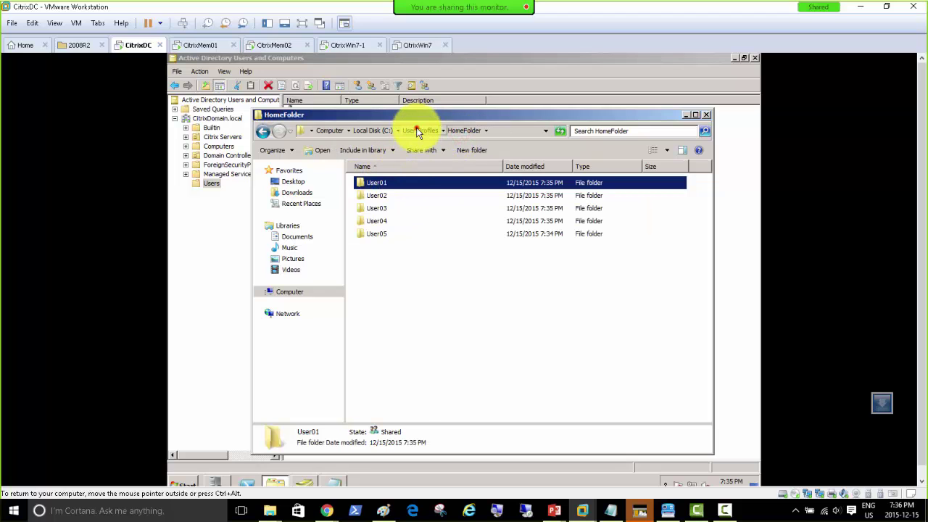
{"action": "left_click", "coordinate": [419, 130]}
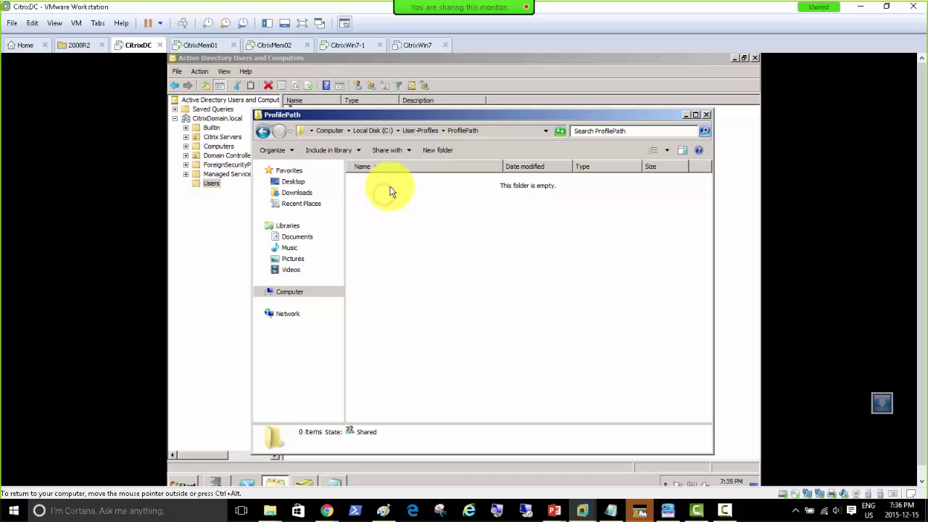
{"action": "left_click", "coordinate": [420, 133]}
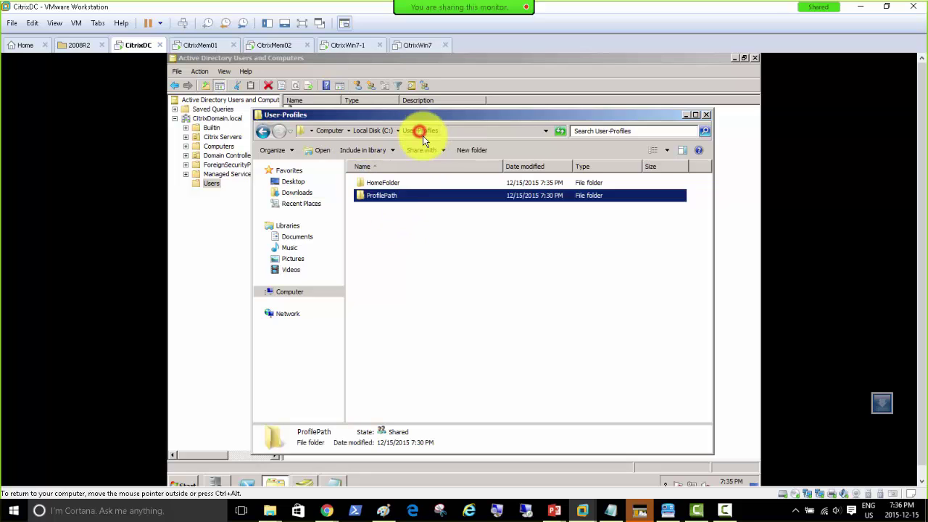
{"action": "double_click", "coordinate": [390, 184]}
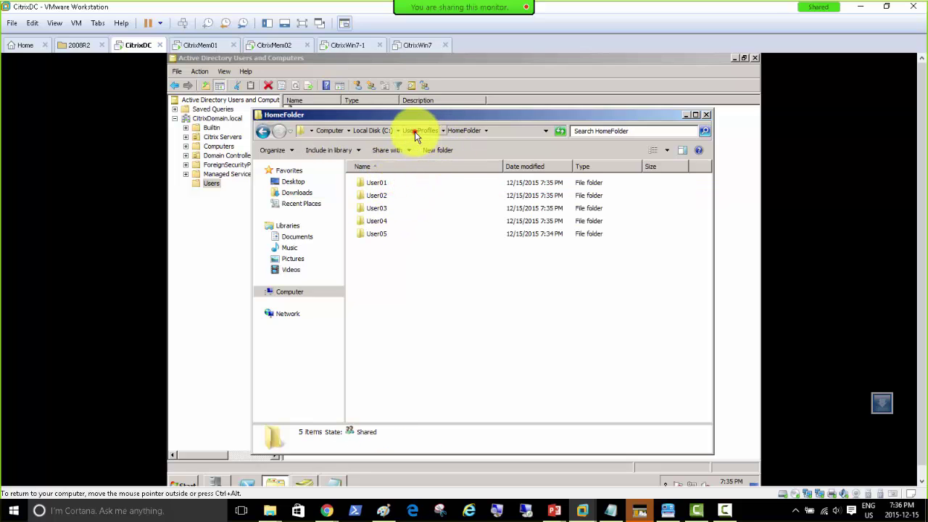
{"action": "left_click", "coordinate": [415, 131]}
{"action": "double_click", "coordinate": [385, 196]}
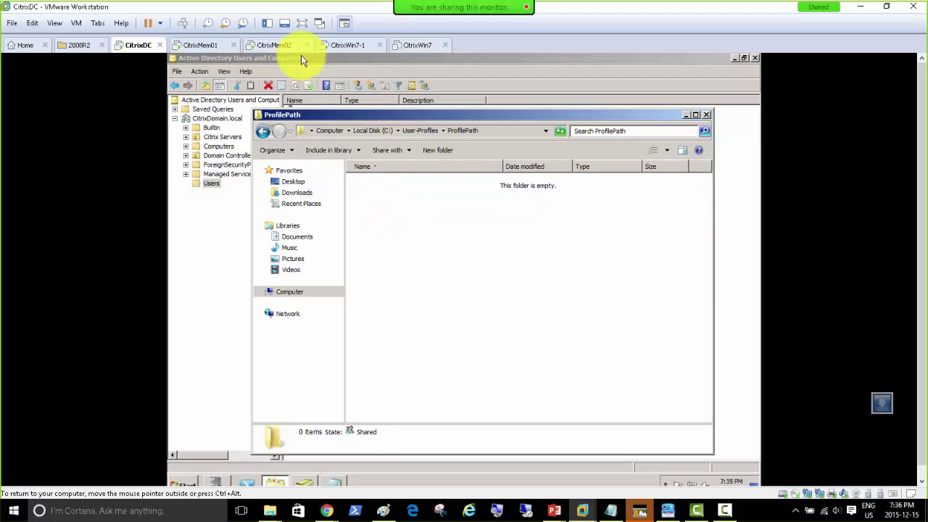
On CitrixWin7-1, dismiss the Internet Explorer 8 setup prompt and log the administrator off.
{"action": "left_click", "coordinate": [357, 45]}
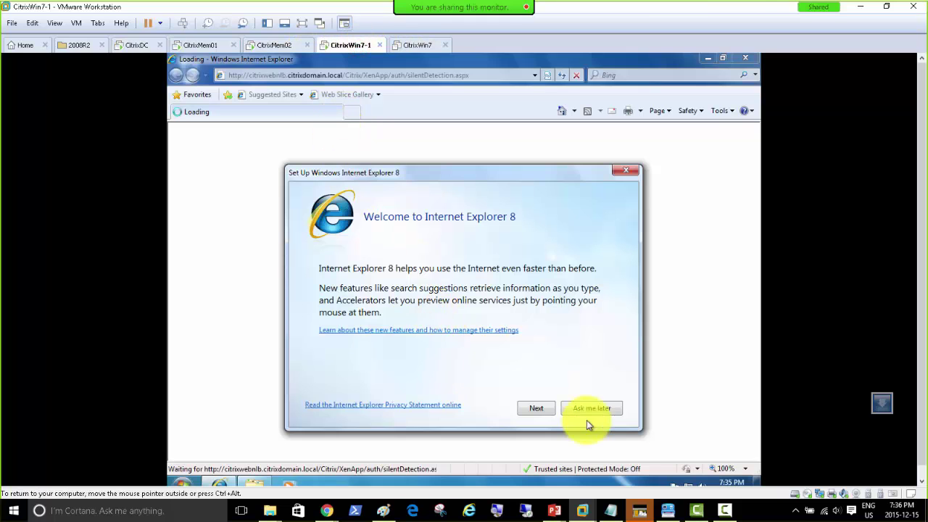
{"action": "left_click", "coordinate": [624, 172]}
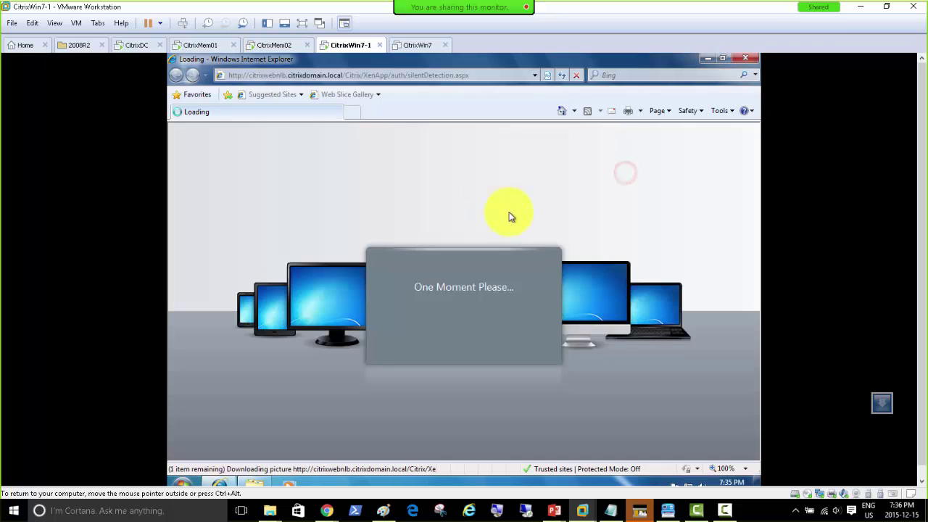
{"action": "left_click", "coordinate": [183, 481]}
{"action": "left_click", "coordinate": [372, 457]}
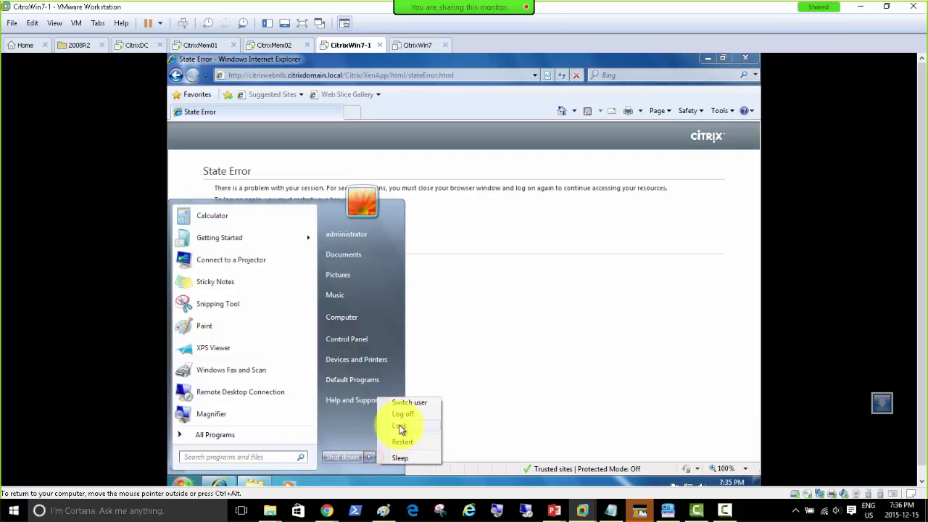
{"action": "left_click", "coordinate": [406, 414]}
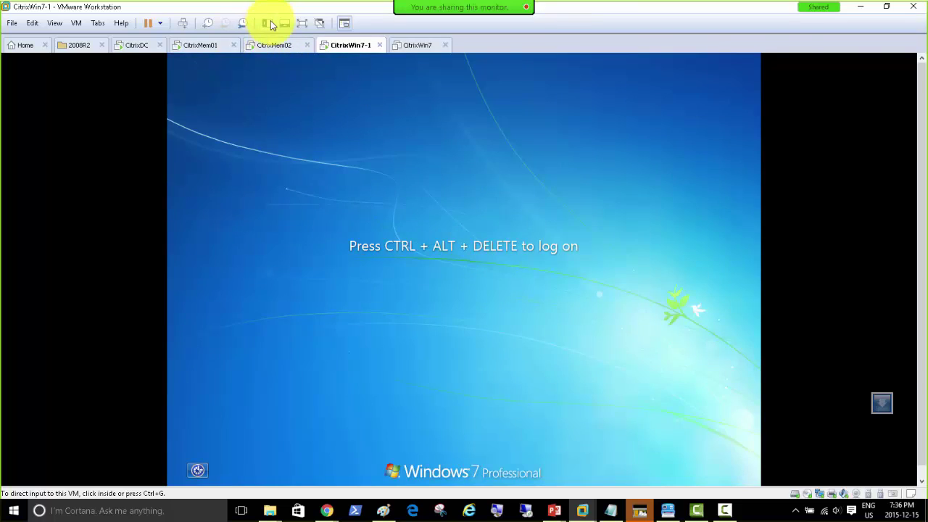
Use Ctrl+Alt+Del and Switch User > Other User to sign in as CITRIXDOMAIN User05.
{"action": "left_click", "coordinate": [184, 25]}
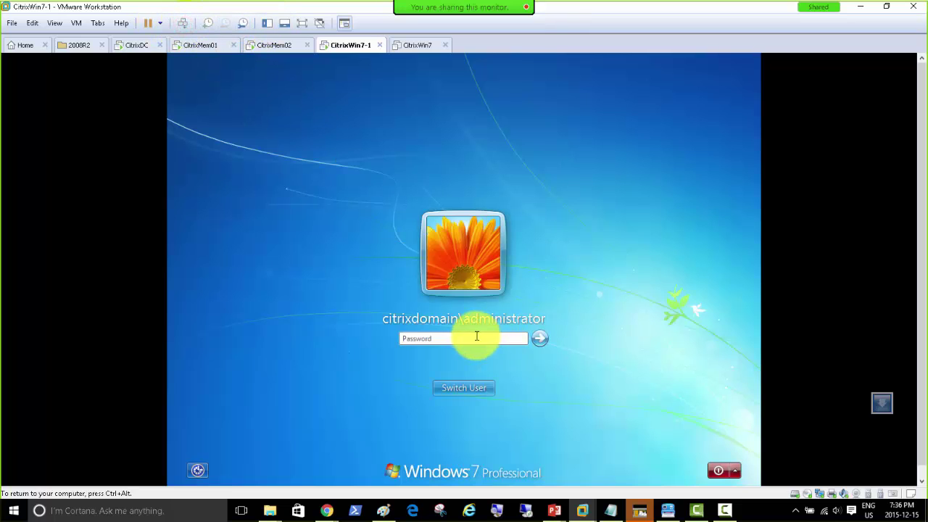
{"action": "left_click", "coordinate": [457, 389]}
{"action": "left_click", "coordinate": [507, 306]}
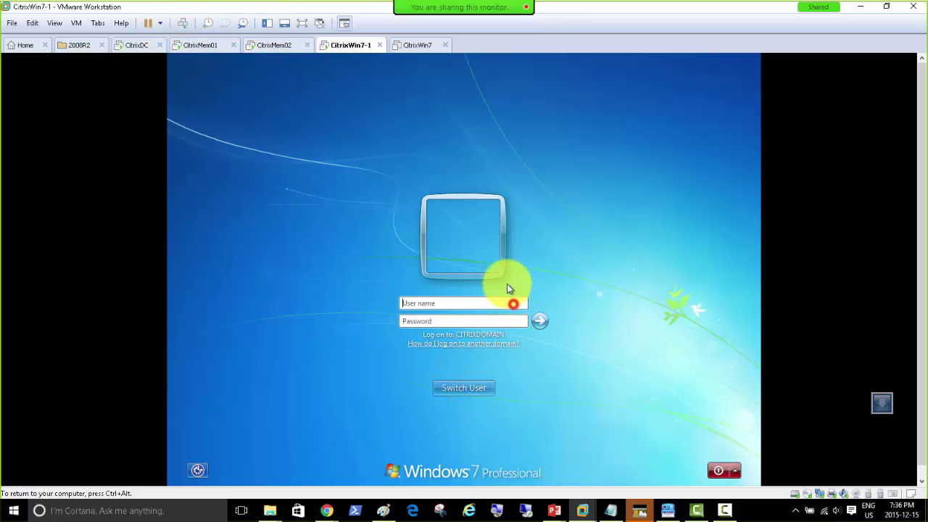
{"action": "left_click", "coordinate": [476, 304]}
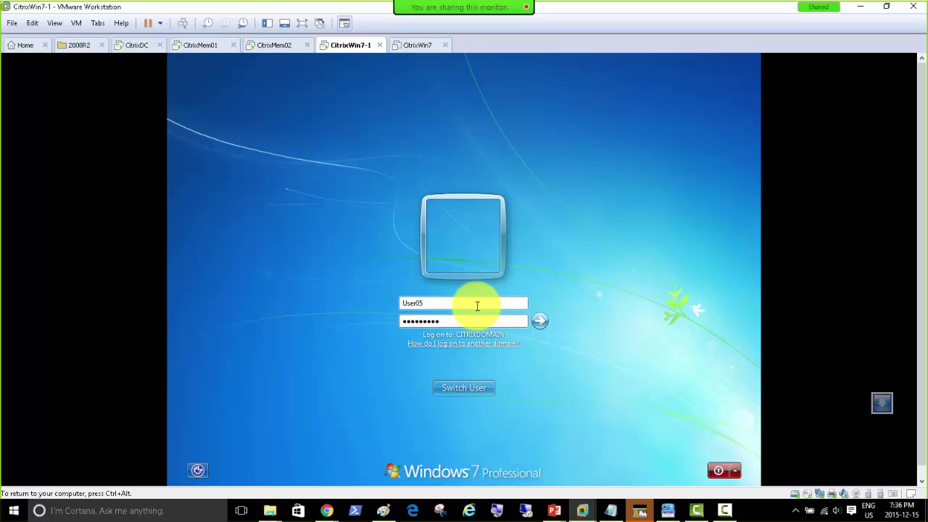
{"action": "key", "text": "Return"}
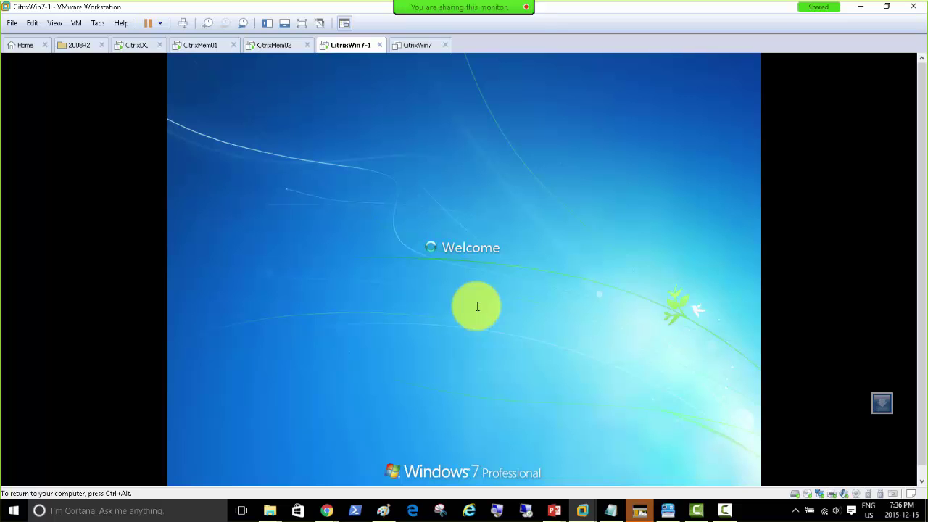
Dismiss the Citrix Receiver prompt and create a rich text document named Test1 on the desktop.
{"action": "key", "text": "ctrl+alt"}
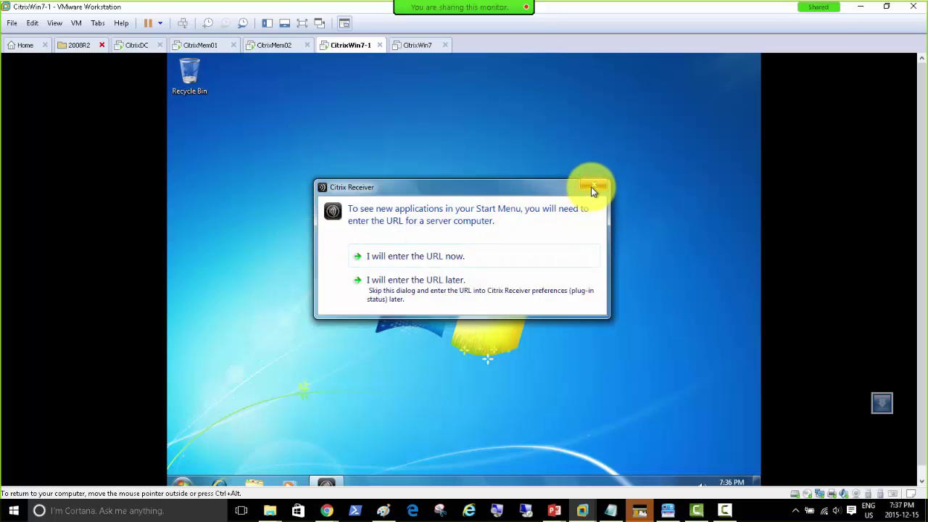
{"action": "left_click", "coordinate": [593, 184]}
{"action": "right_click", "coordinate": [200, 136]}
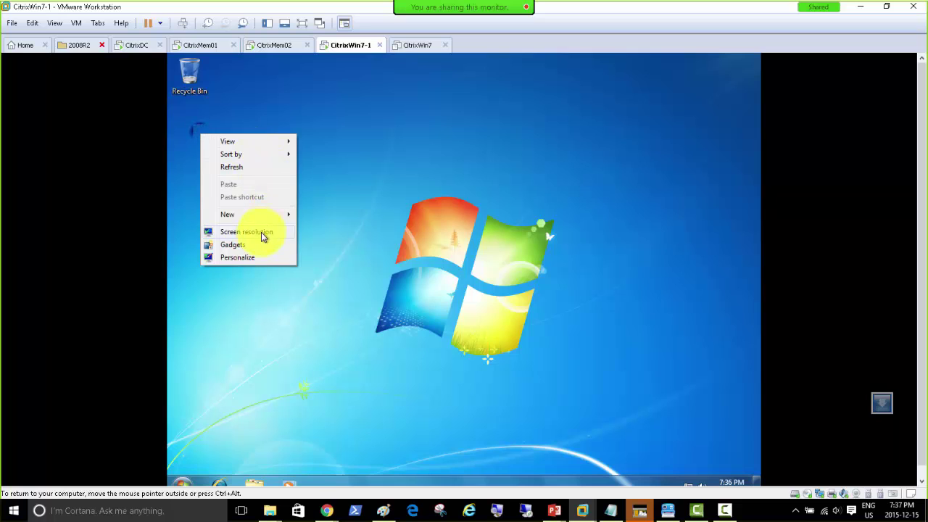
{"action": "mouse_move", "coordinate": [259, 219]}
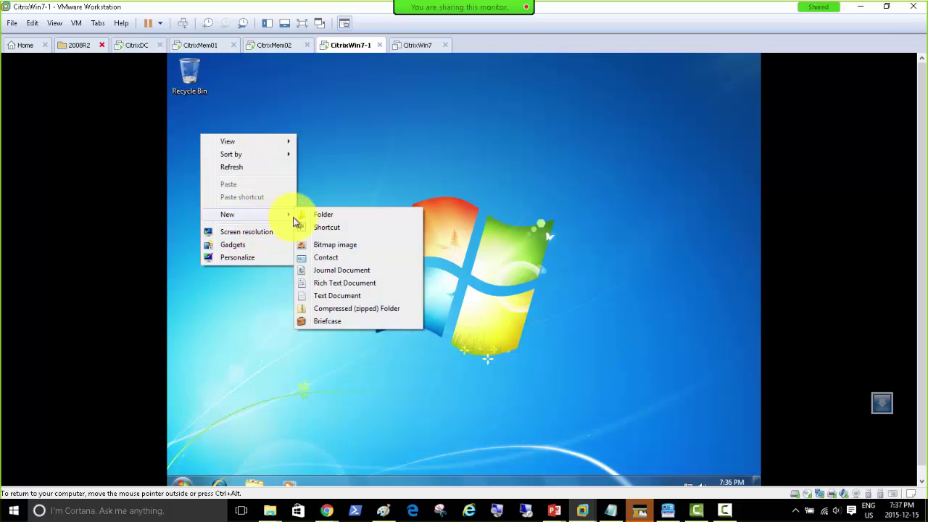
{"action": "left_click", "coordinate": [348, 281]}
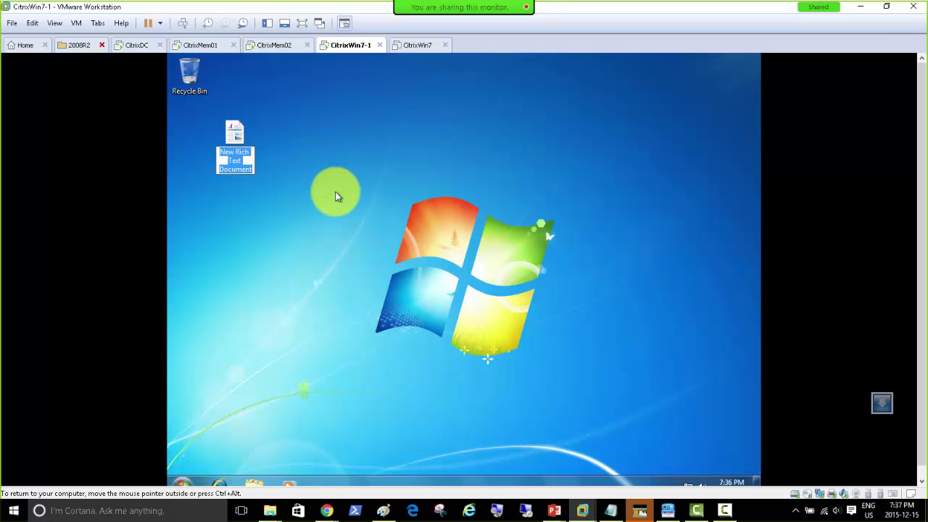
{"action": "type", "text": "Test1"}
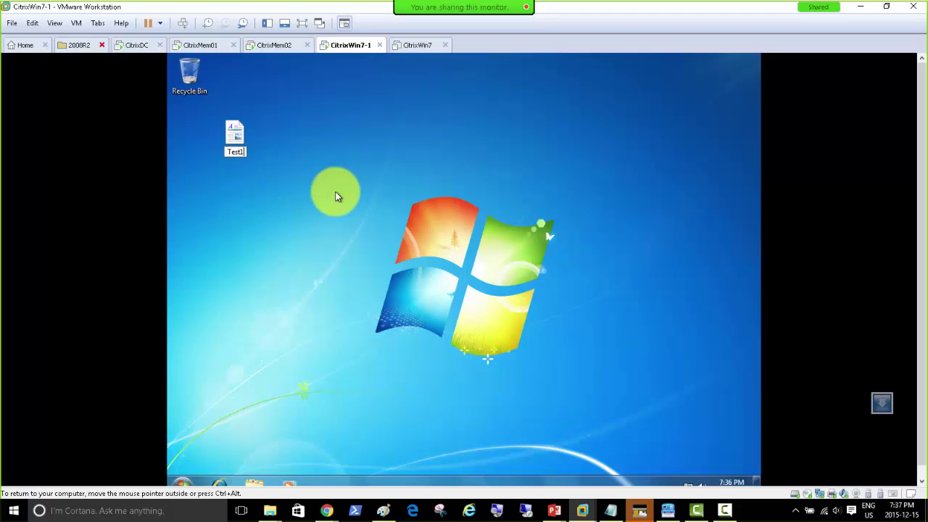
{"action": "left_click", "coordinate": [336, 196]}
Copy Test1 and open the Computer window from the Start menu.
{"action": "right_click", "coordinate": [237, 130]}
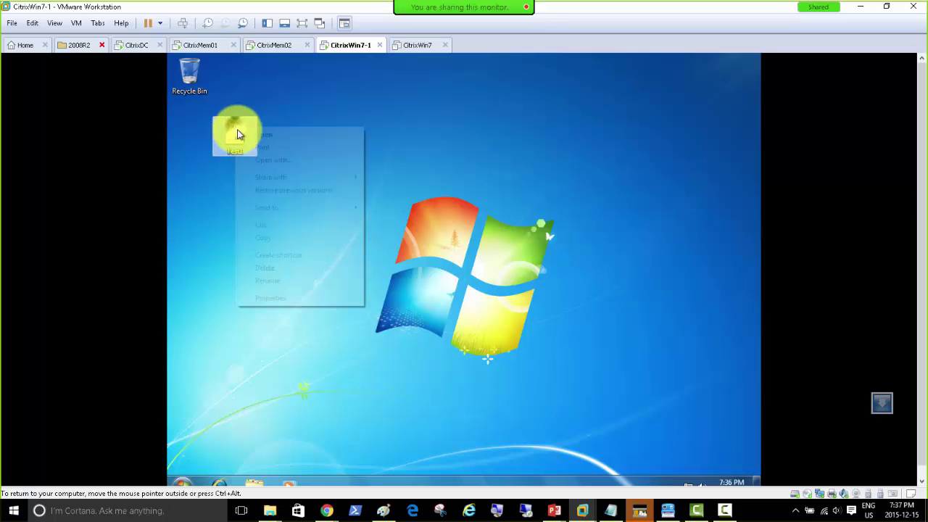
{"action": "left_click", "coordinate": [269, 239]}
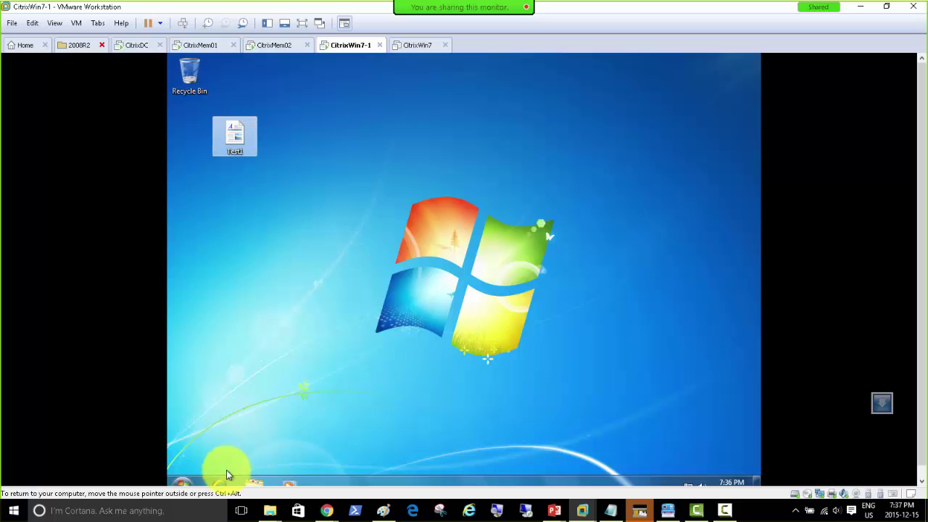
{"action": "left_click", "coordinate": [182, 484]}
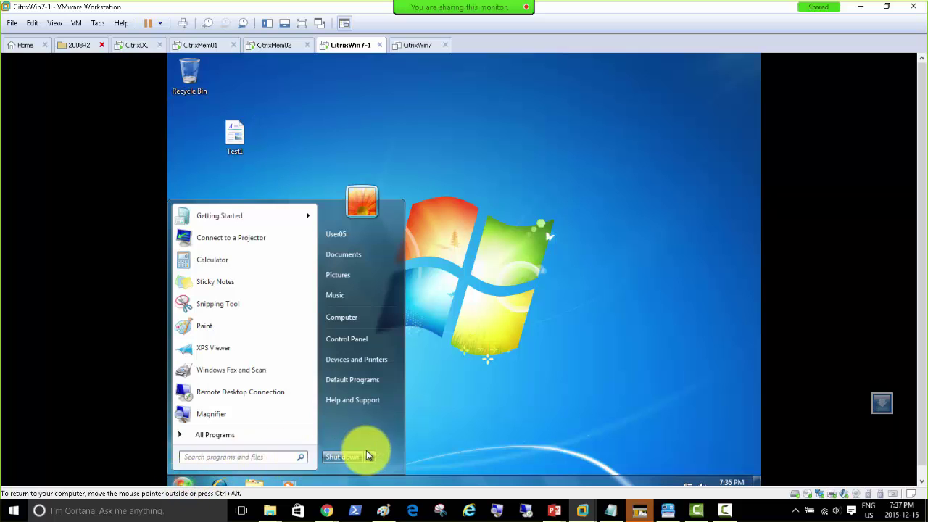
{"action": "left_click", "coordinate": [348, 318]}
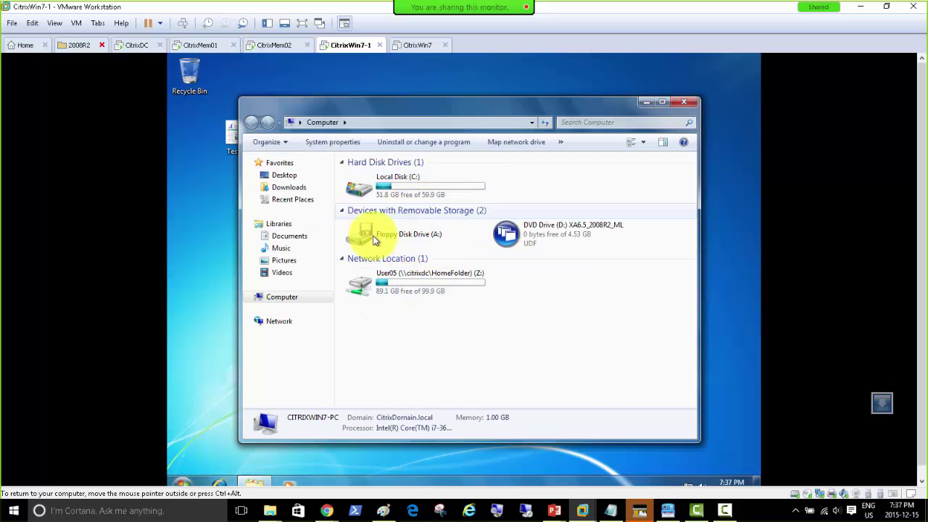
Paste Test1 into User05's mapped Z: home drive, then minimize that window.
{"action": "double_click", "coordinate": [425, 281]}
{"action": "right_click", "coordinate": [373, 190]}
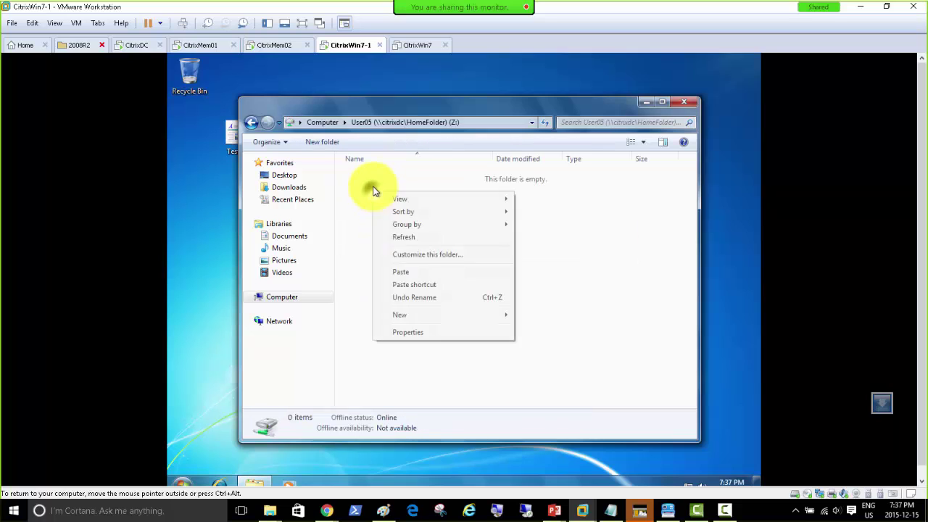
{"action": "left_click", "coordinate": [405, 271]}
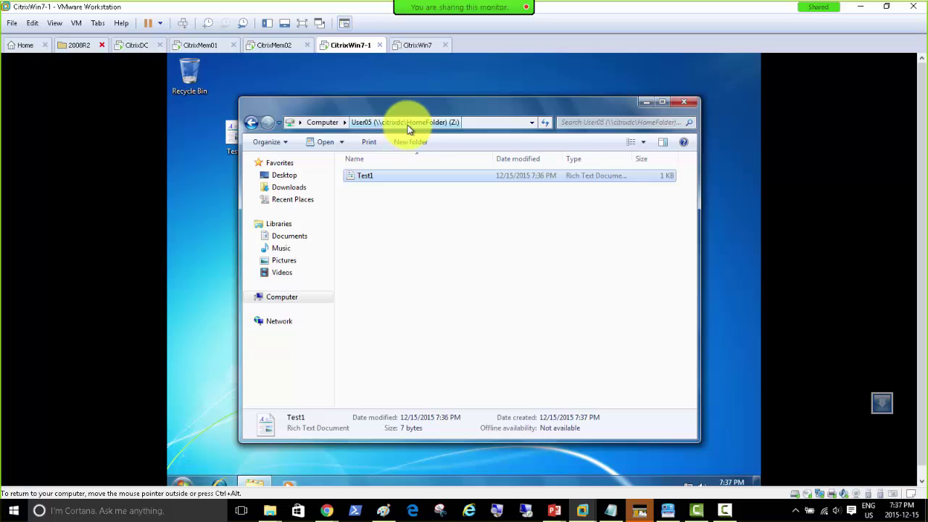
{"action": "left_click", "coordinate": [643, 102]}
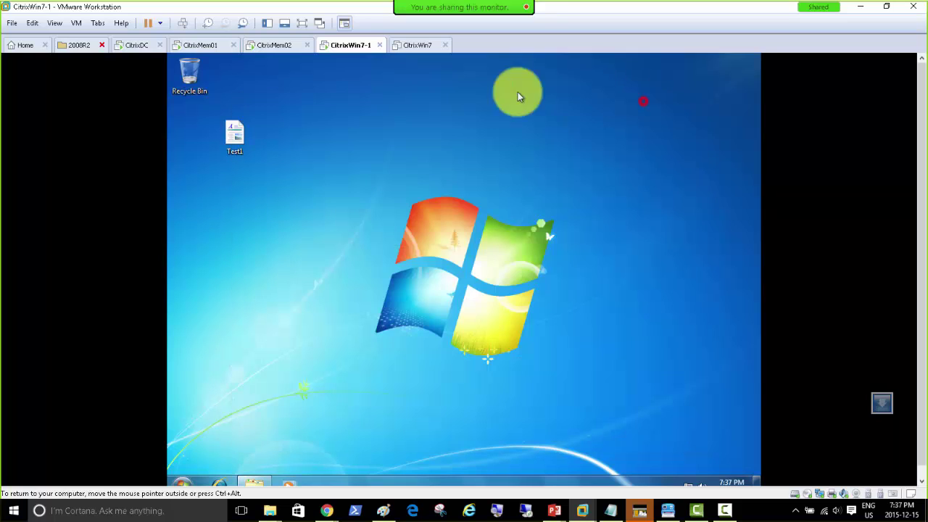
Log User05 off the Windows 7 client and return to the CitrixDC server.
{"action": "left_click", "coordinate": [190, 484]}
{"action": "left_click", "coordinate": [369, 455]}
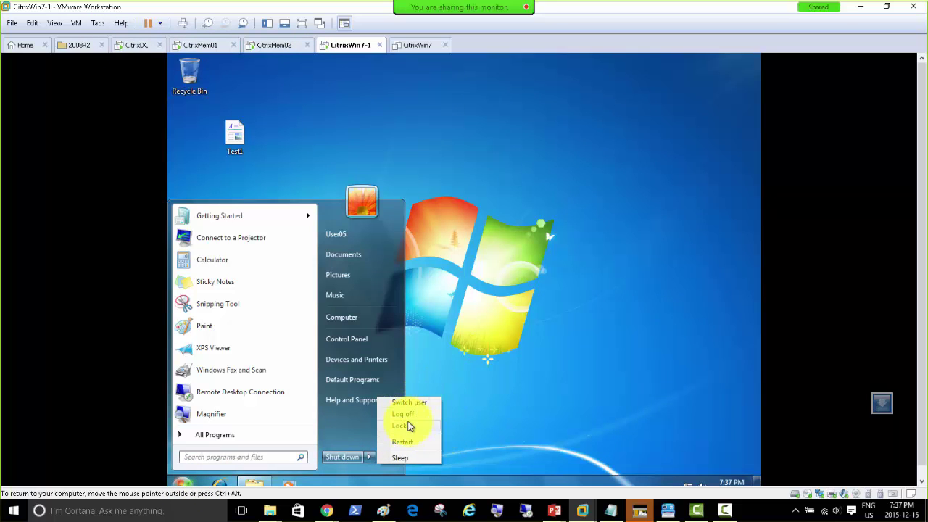
{"action": "left_click", "coordinate": [404, 414]}
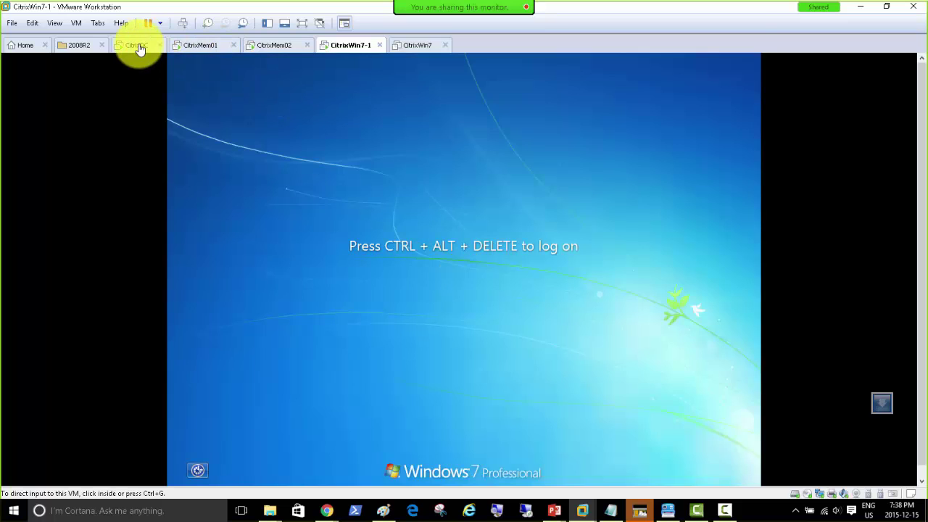
{"action": "left_click", "coordinate": [137, 47]}
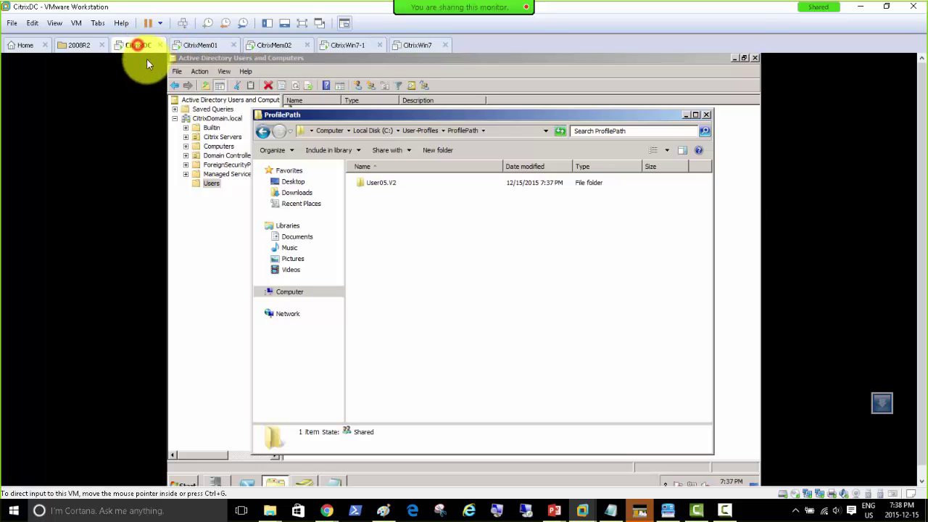
{"action": "left_click", "coordinate": [414, 135]}
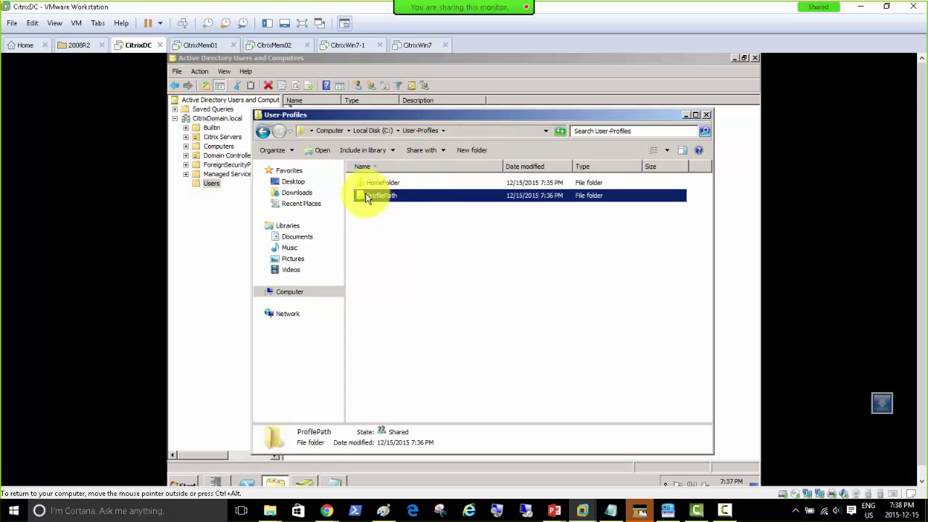
{"action": "double_click", "coordinate": [380, 186]}
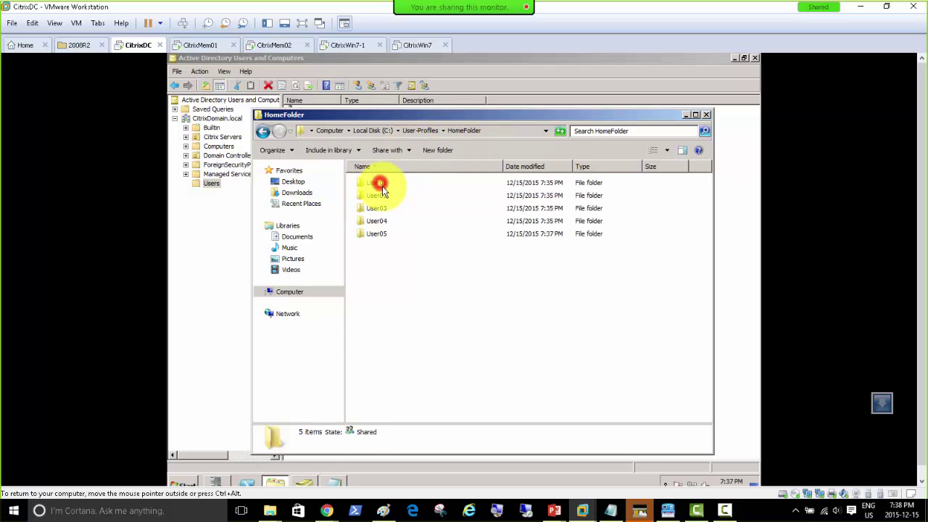
{"action": "double_click", "coordinate": [388, 236]}
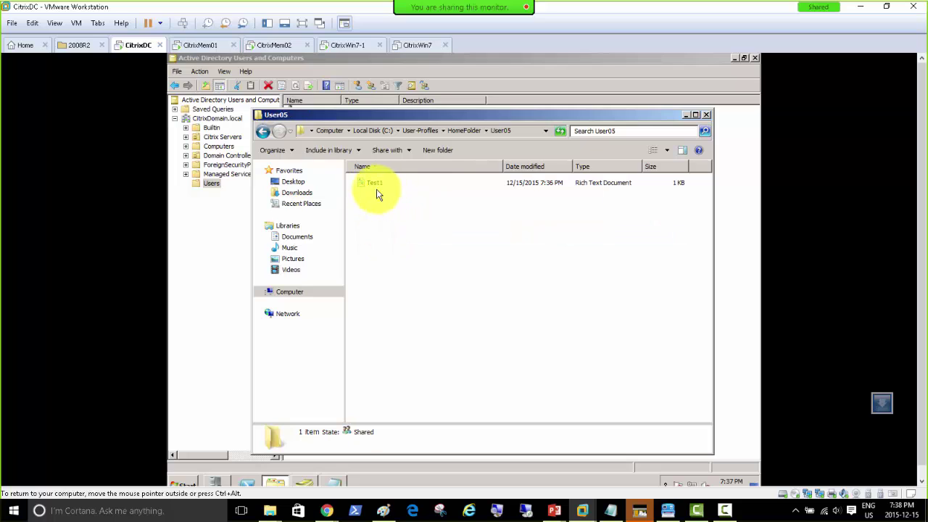
{"action": "left_click", "coordinate": [419, 131]}
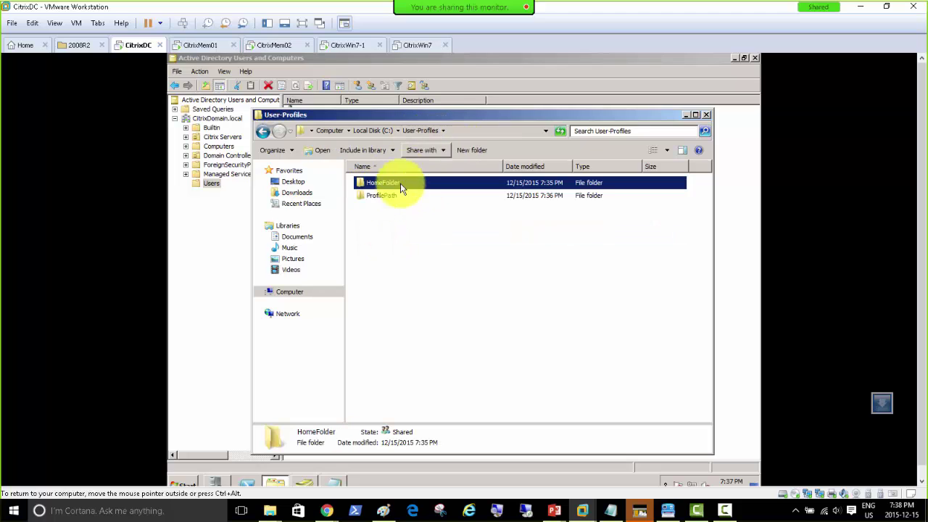
{"action": "double_click", "coordinate": [374, 194]}
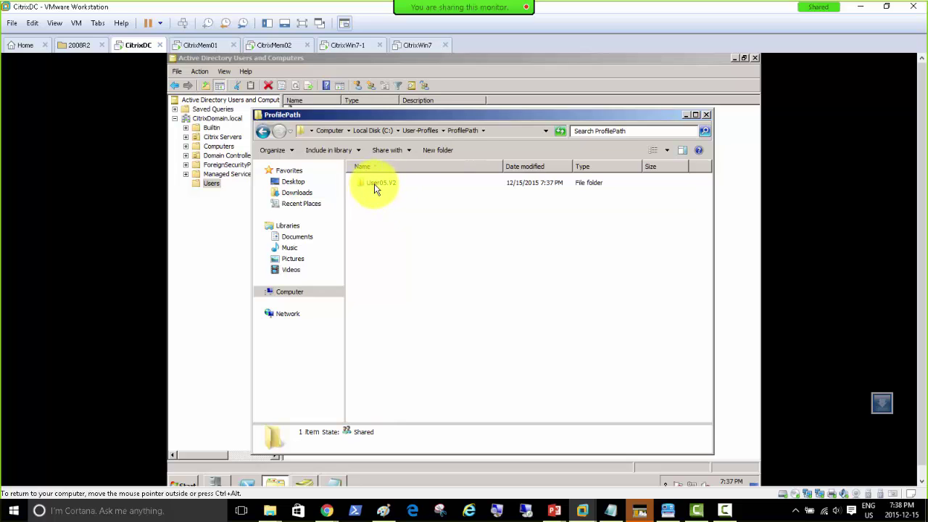
{"action": "double_click", "coordinate": [374, 184]}
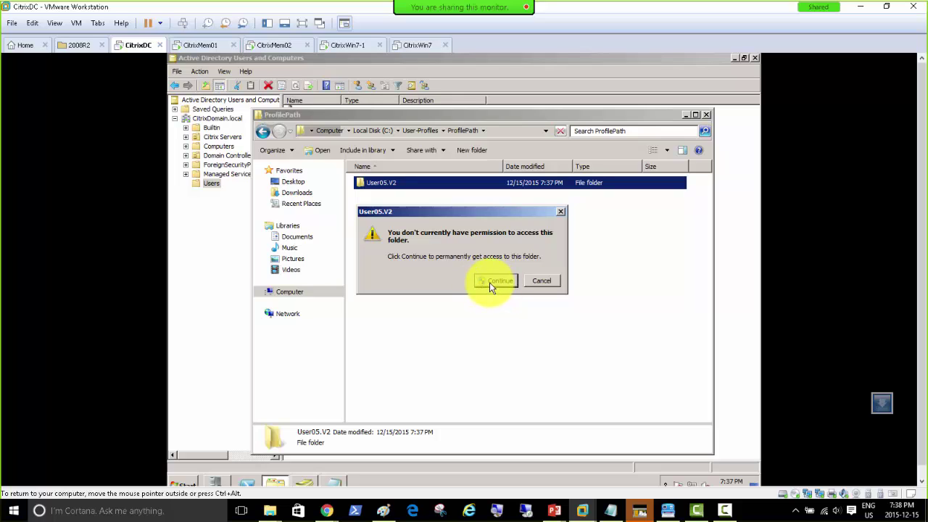
{"action": "left_click", "coordinate": [492, 282]}
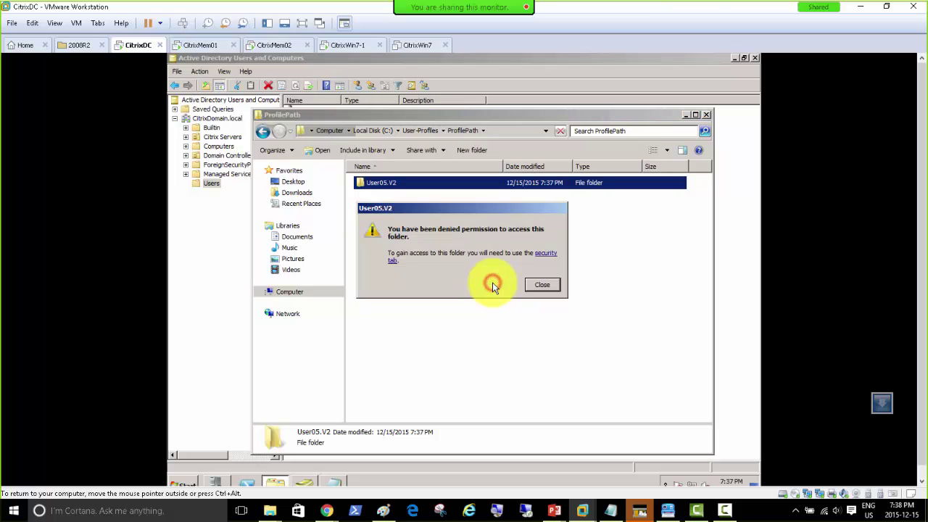
{"action": "left_click", "coordinate": [540, 284]}
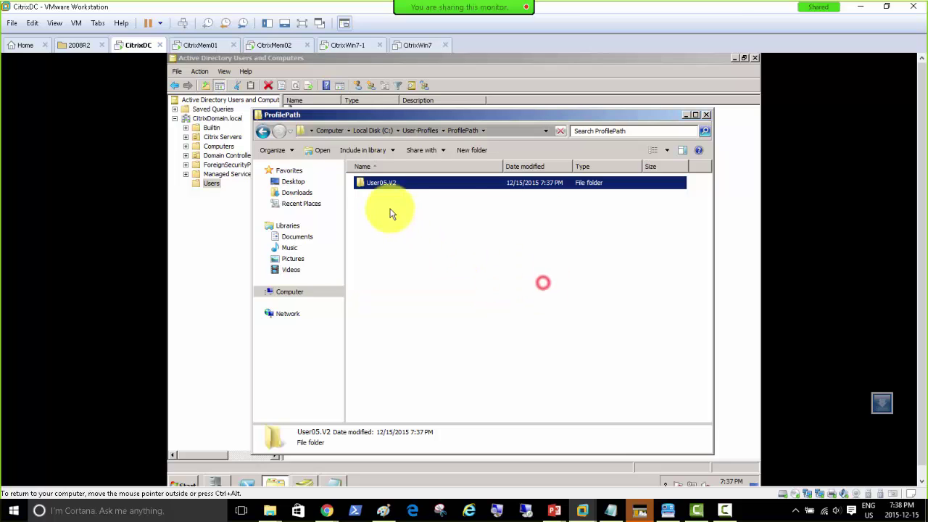
Open User05.V2's advanced security Owner settings and choose Administrator as the new owner.
{"action": "right_click", "coordinate": [376, 182]}
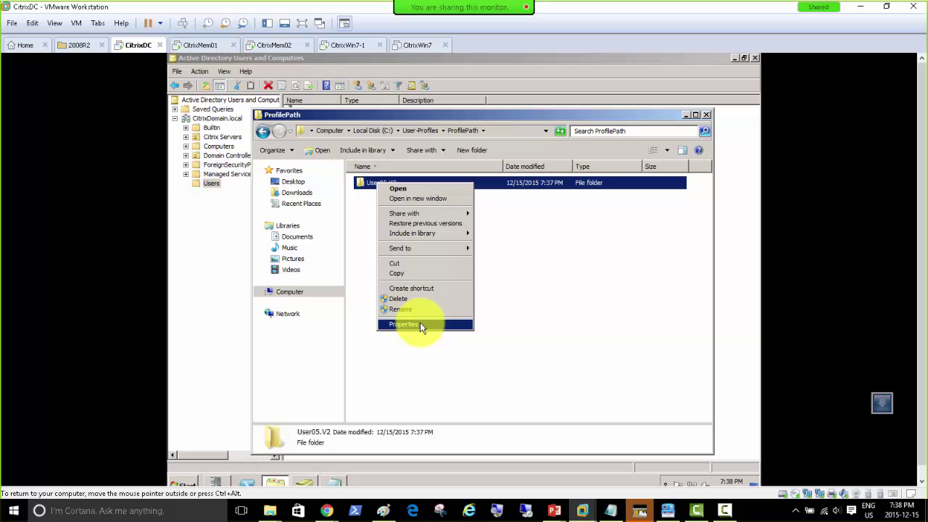
{"action": "left_click", "coordinate": [426, 324]}
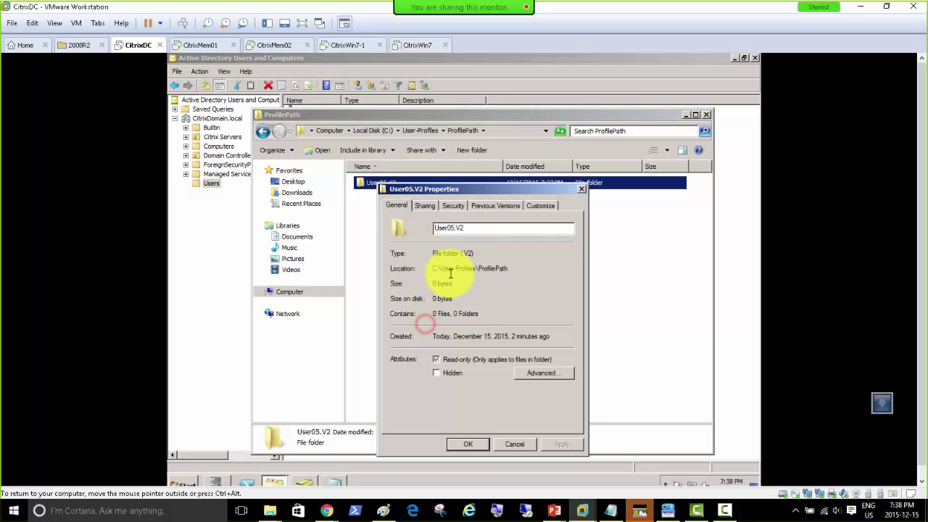
{"action": "left_click", "coordinate": [452, 207]}
{"action": "left_click", "coordinate": [546, 400]}
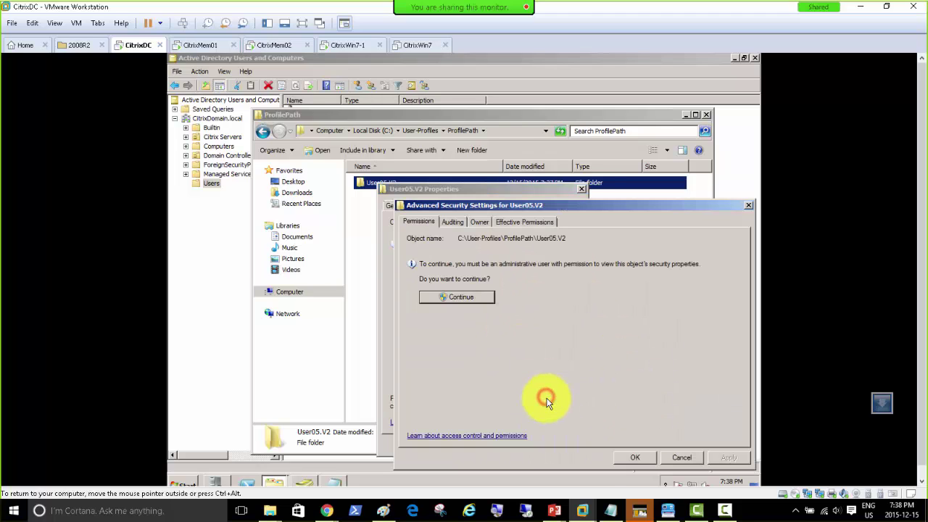
{"action": "left_click", "coordinate": [478, 224]}
{"action": "left_click", "coordinate": [435, 411]}
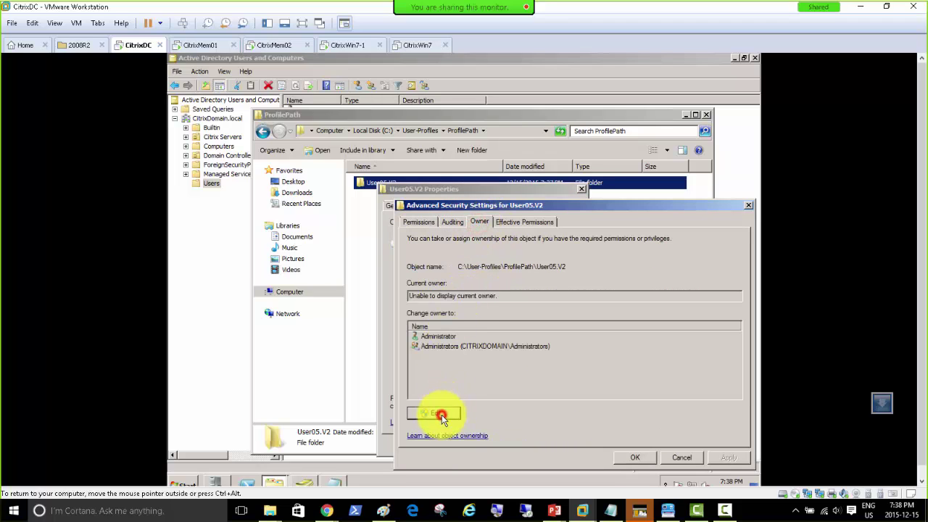
{"action": "left_click", "coordinate": [445, 347]}
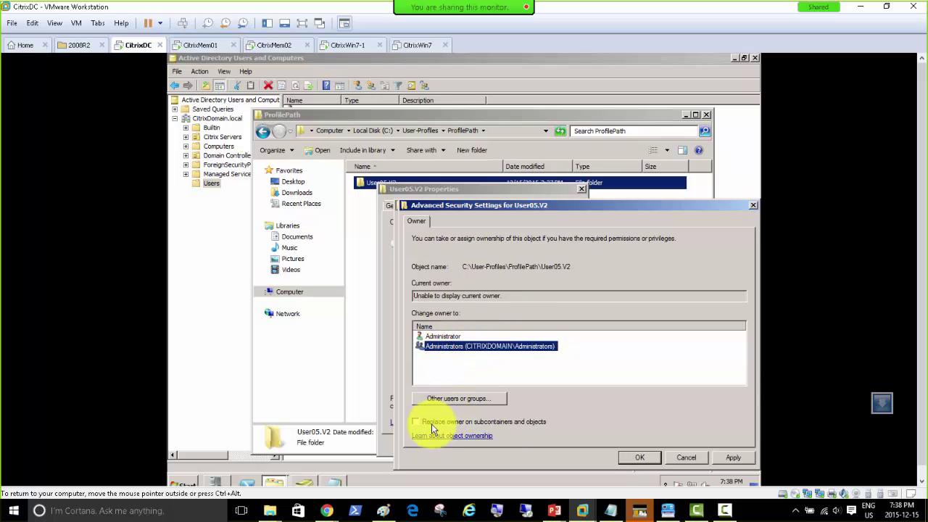
{"action": "left_click", "coordinate": [433, 336]}
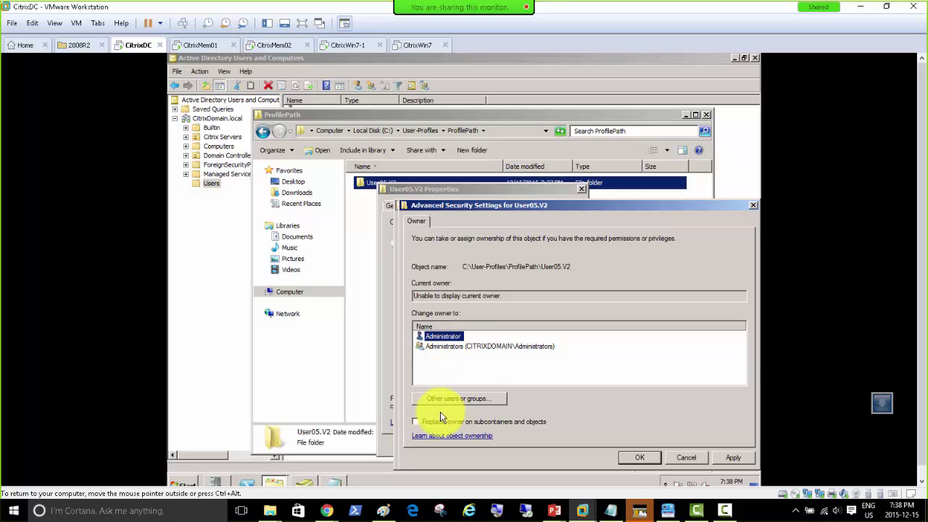
Replace the owner on all subcontainers and objects, confirm the prompts, and close every dialog.
{"action": "left_click", "coordinate": [419, 422]}
{"action": "left_click", "coordinate": [729, 459]}
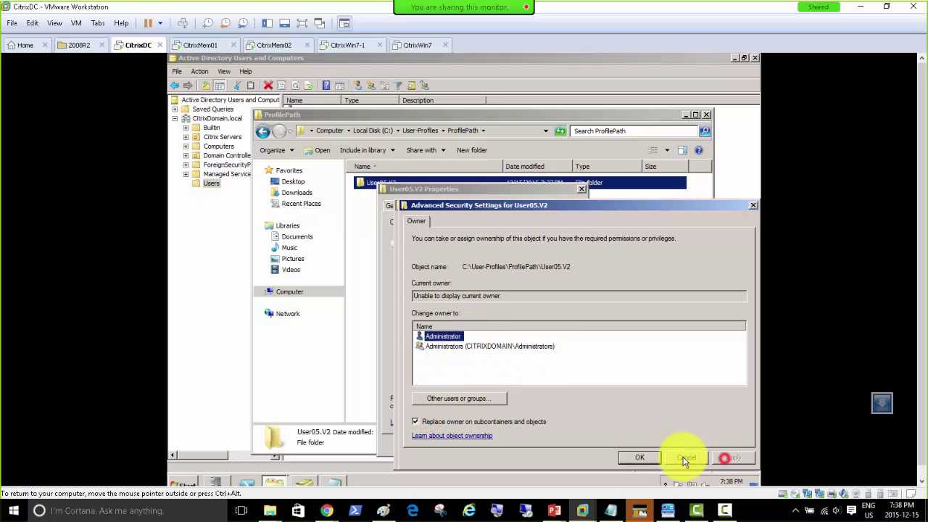
{"action": "left_click", "coordinate": [496, 316]}
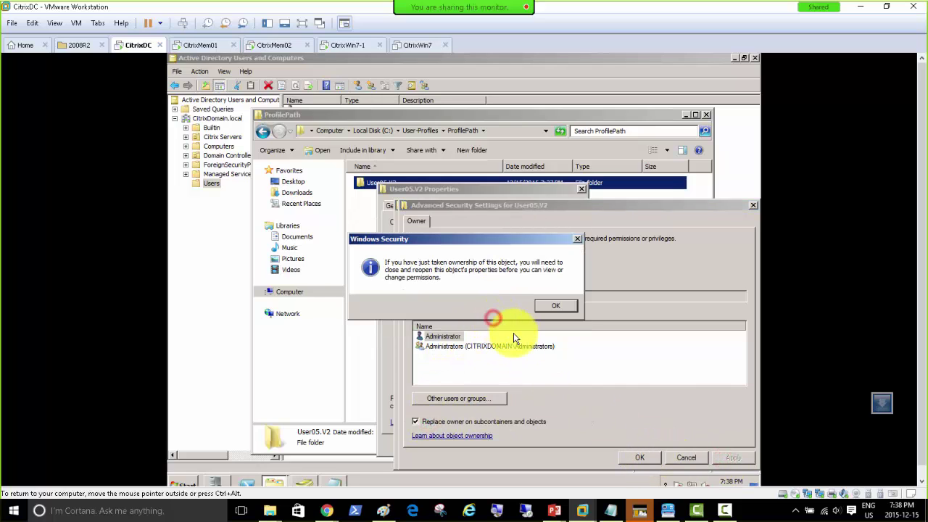
{"action": "left_click", "coordinate": [551, 306]}
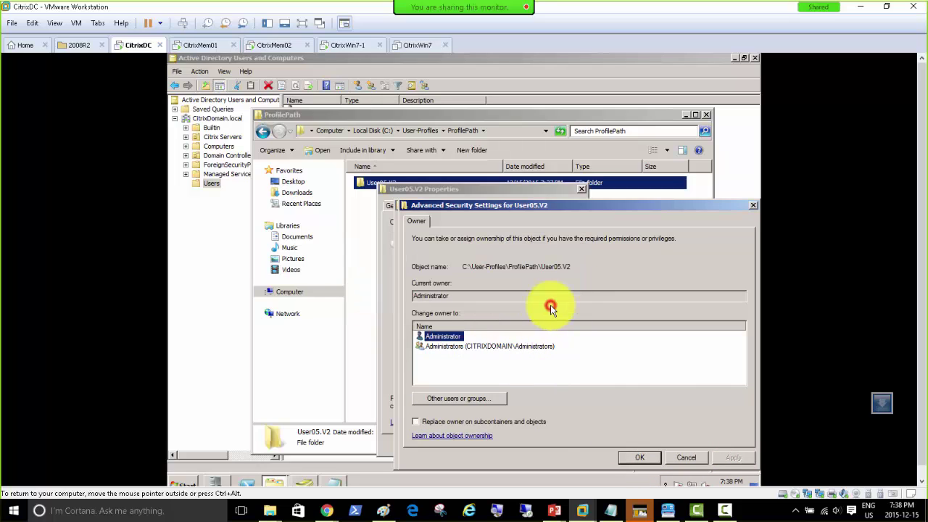
{"action": "left_click", "coordinate": [632, 458]}
{"action": "left_click", "coordinate": [623, 455]}
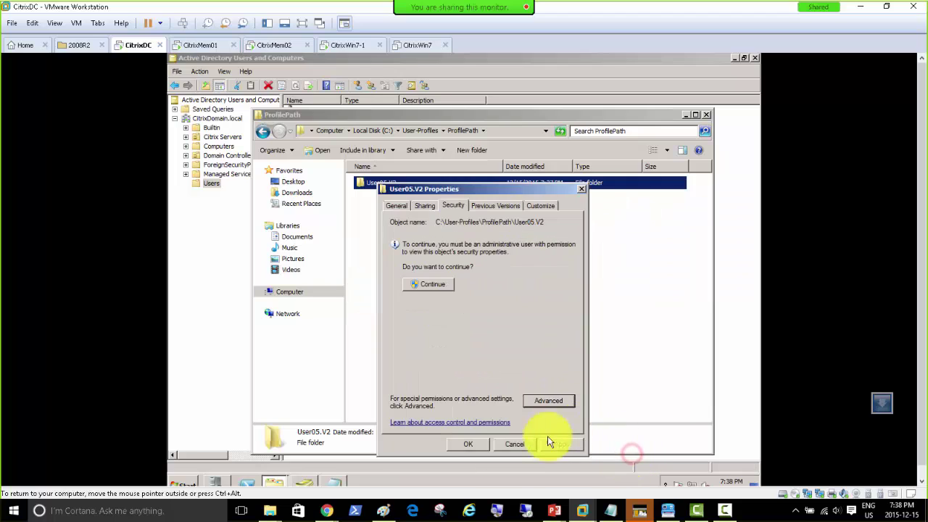
{"action": "left_click", "coordinate": [470, 444]}
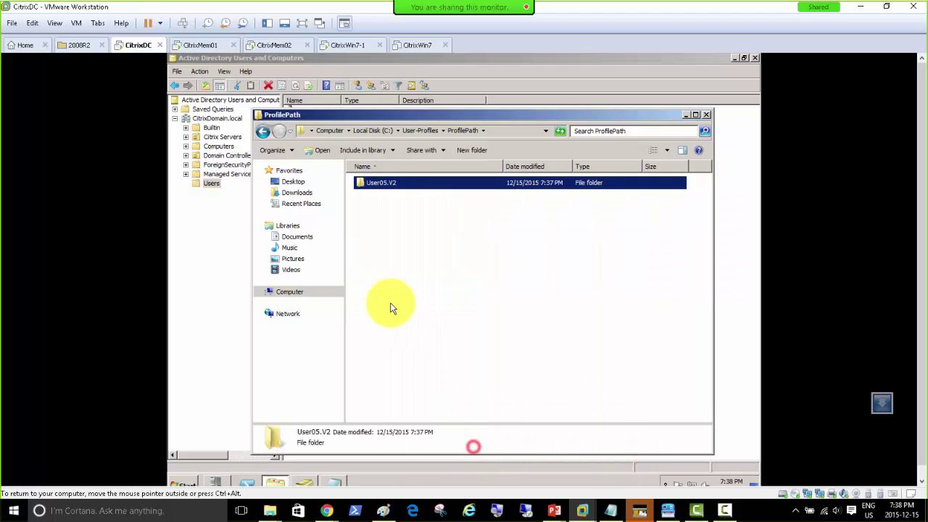
Open User05.V2 and check that its Desktop folder holds Test1, then return to User05.V2.
{"action": "double_click", "coordinate": [368, 182]}
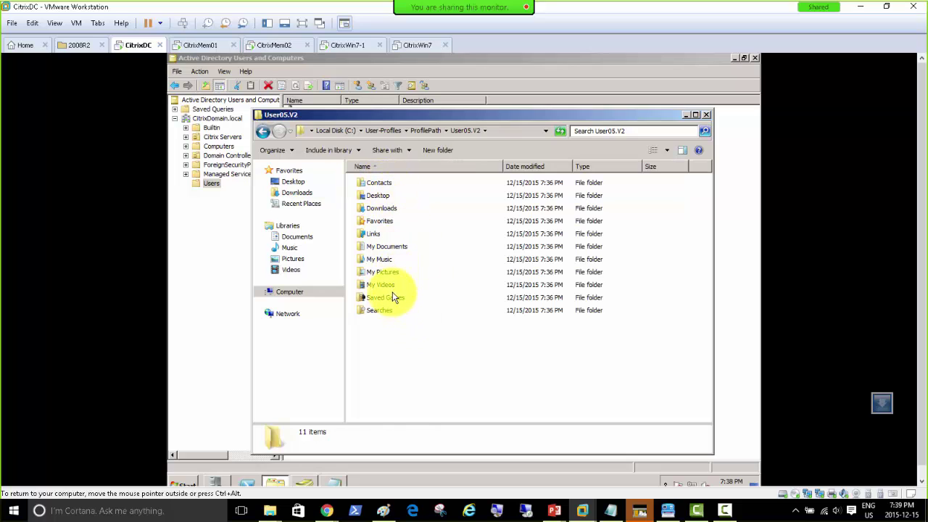
{"action": "double_click", "coordinate": [382, 196]}
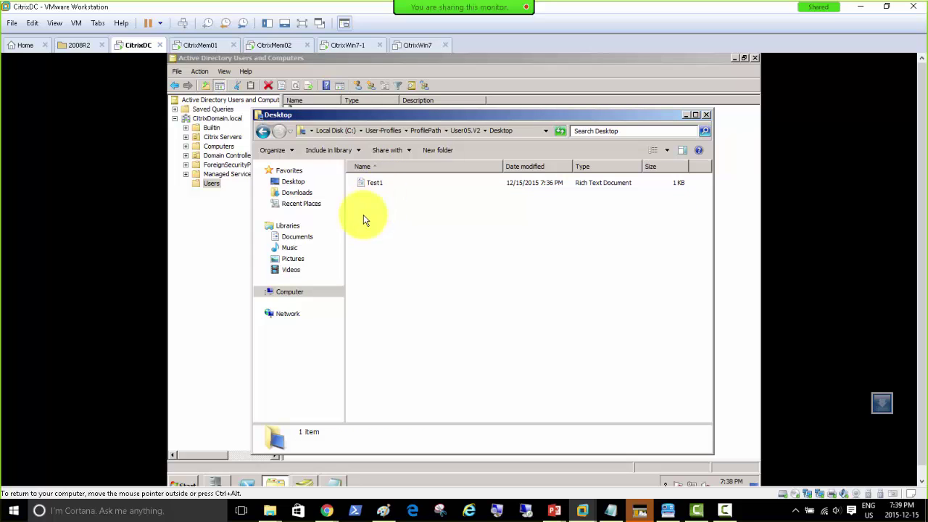
{"action": "left_click", "coordinate": [464, 130]}
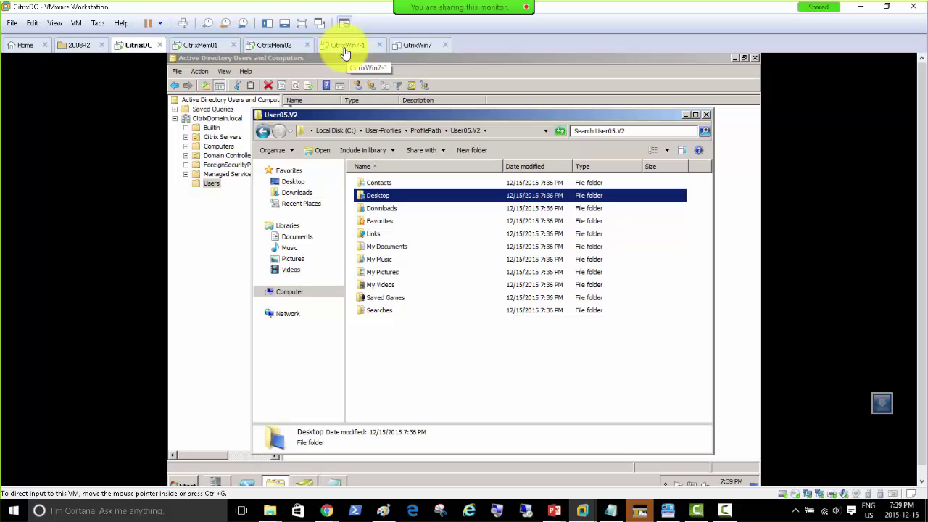
{"action": "left_click", "coordinate": [346, 48]}
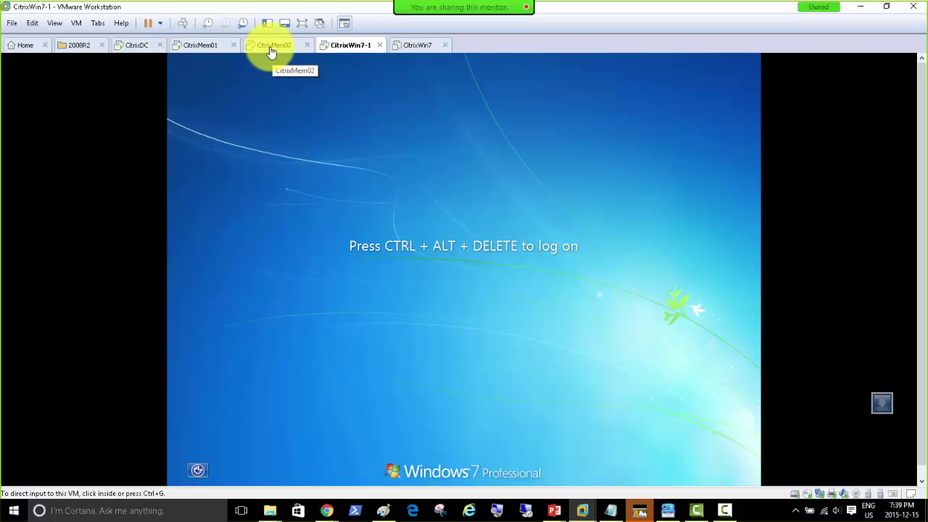
{"action": "left_click", "coordinate": [203, 45]}
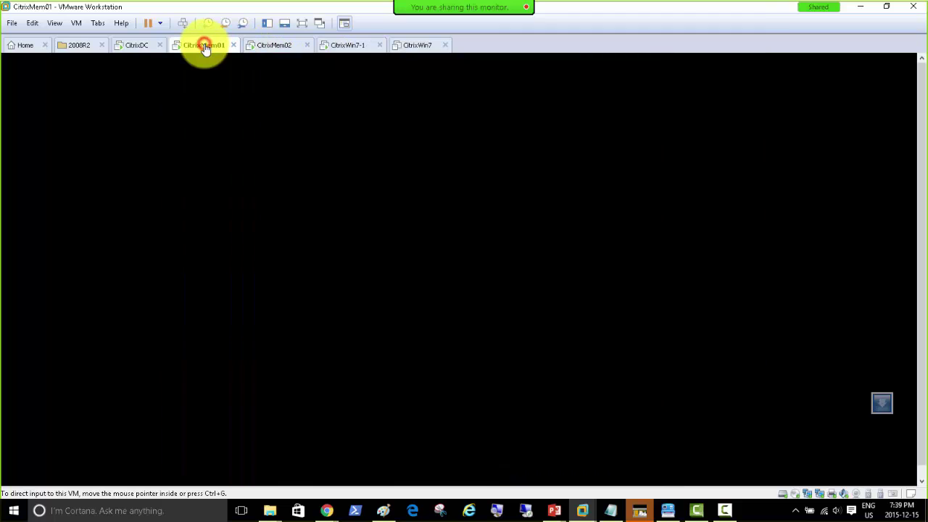
{"action": "left_click", "coordinate": [137, 45]}
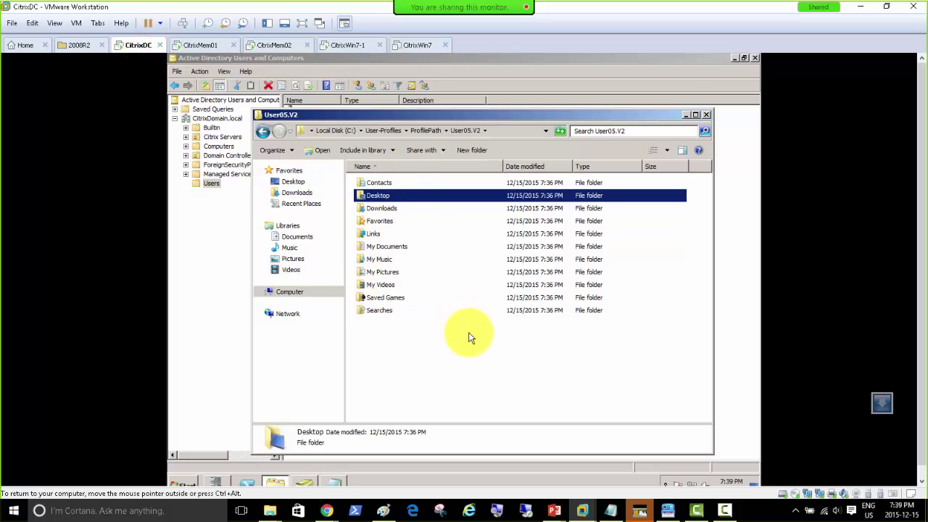
{"action": "double_click", "coordinate": [382, 209]}
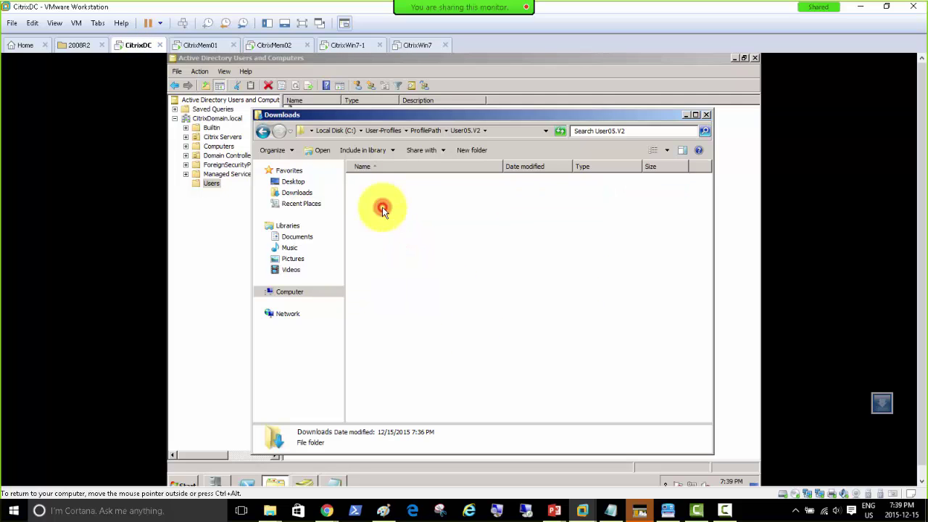
{"action": "left_click", "coordinate": [414, 130]}
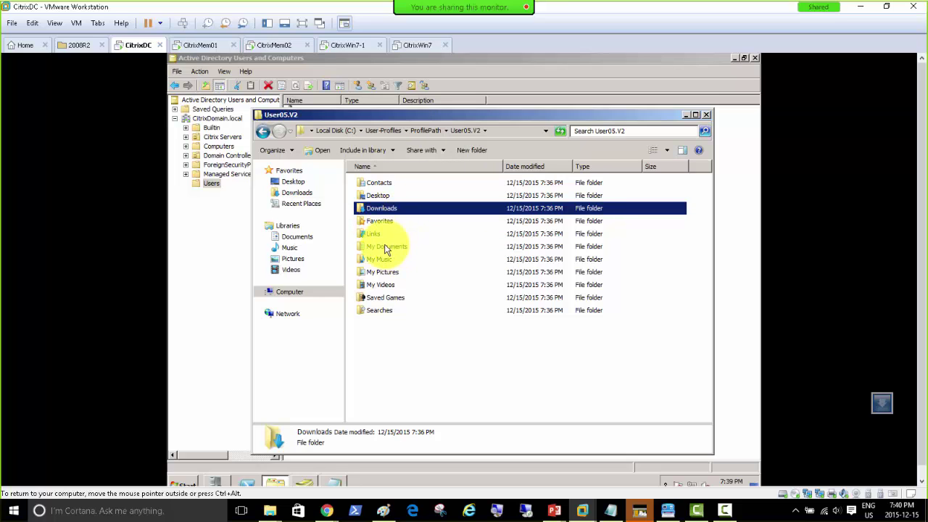
{"action": "left_click", "coordinate": [390, 247]}
{"action": "left_click", "coordinate": [386, 272]}
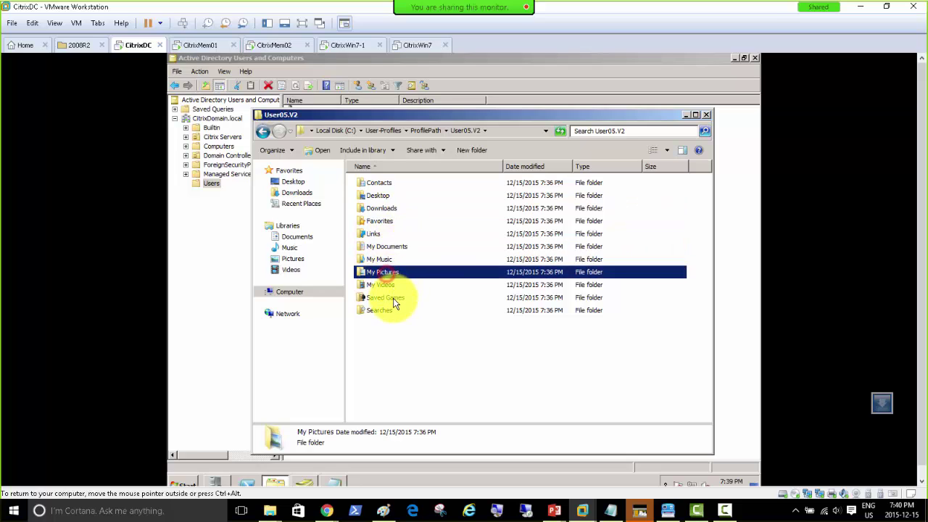
{"action": "left_click", "coordinate": [378, 259]}
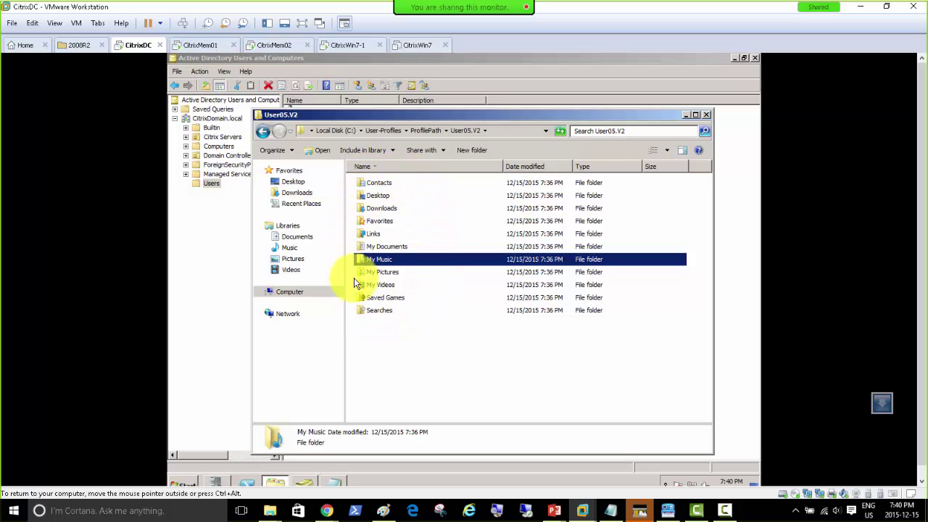
{"action": "left_click", "coordinate": [382, 310]}
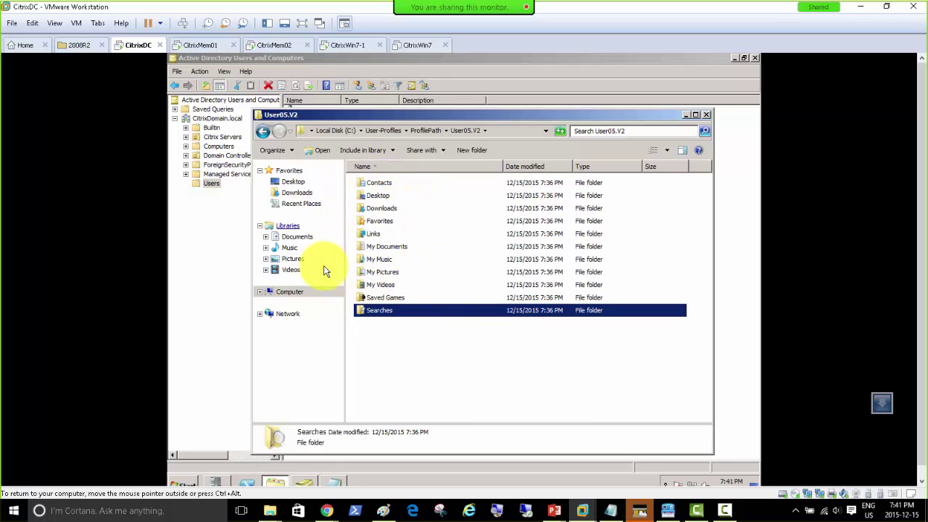
{"action": "left_click", "coordinate": [379, 195]}
{"action": "left_click", "coordinate": [382, 221]}
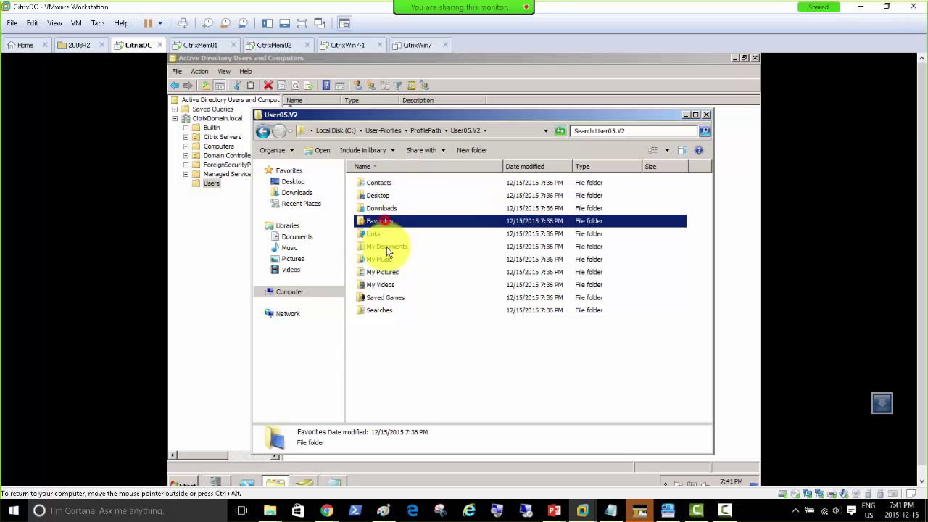
{"action": "left_click", "coordinate": [388, 247]}
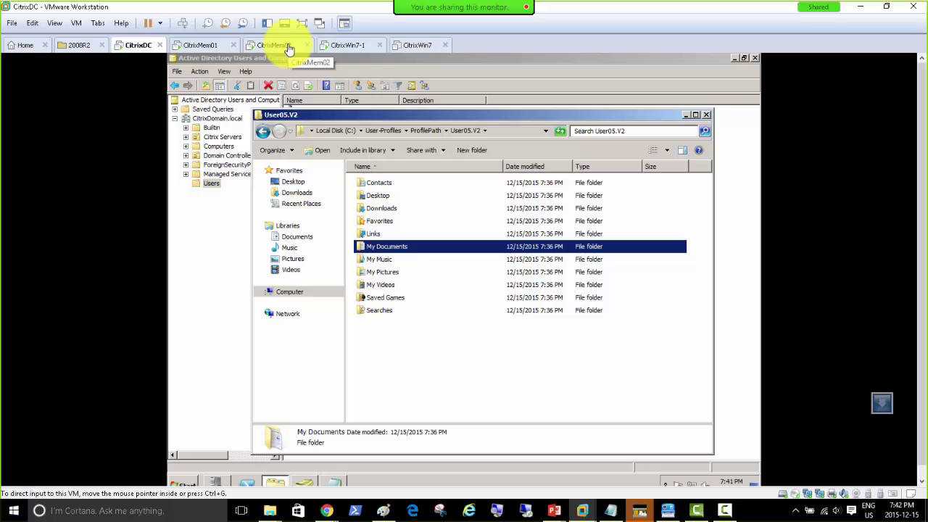
Bring up the password prompt on CitrixWin7-1, then power on the CitrixWin7 virtual machine.
{"action": "left_click", "coordinate": [346, 49]}
{"action": "left_click", "coordinate": [185, 23]}
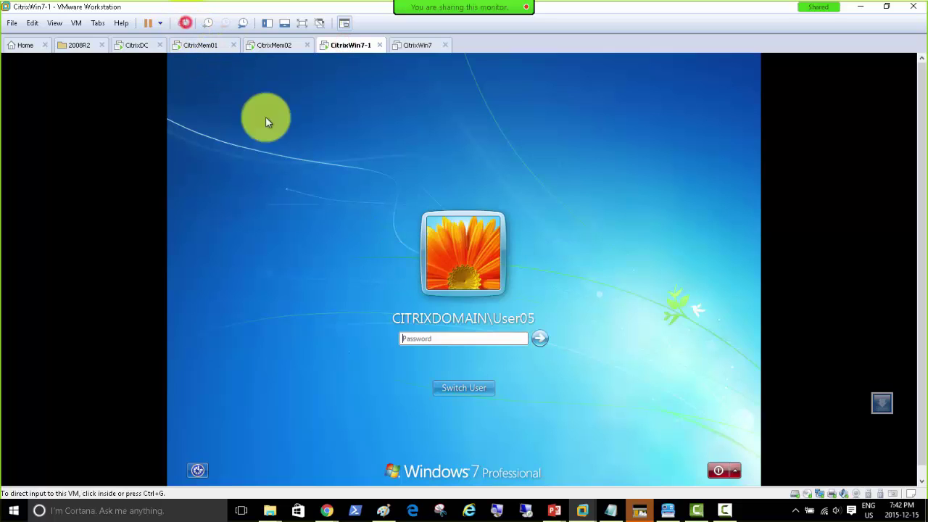
{"action": "left_click", "coordinate": [462, 342]}
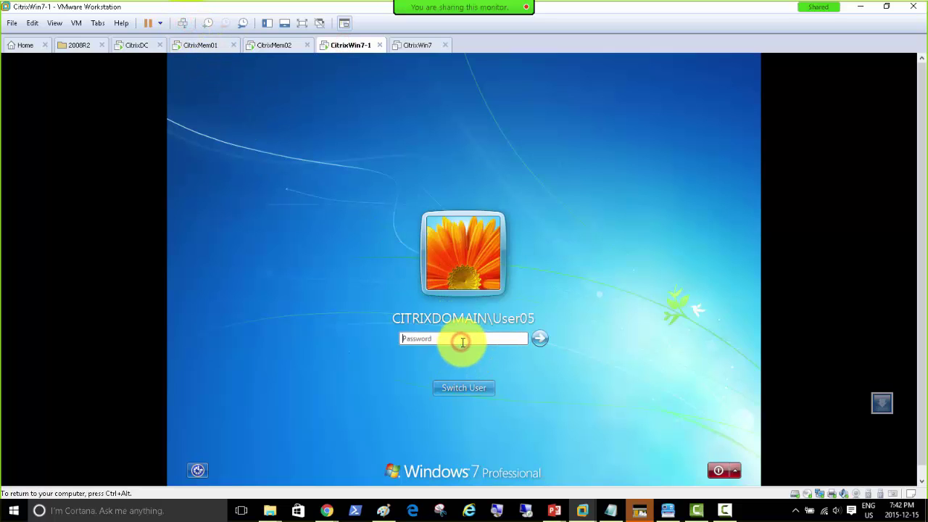
{"action": "left_click", "coordinate": [461, 341]}
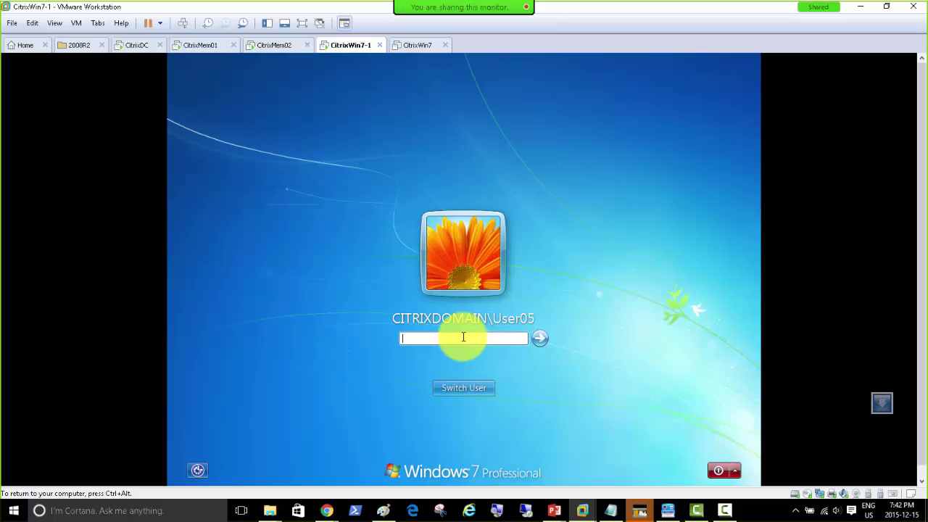
{"action": "left_click", "coordinate": [420, 46]}
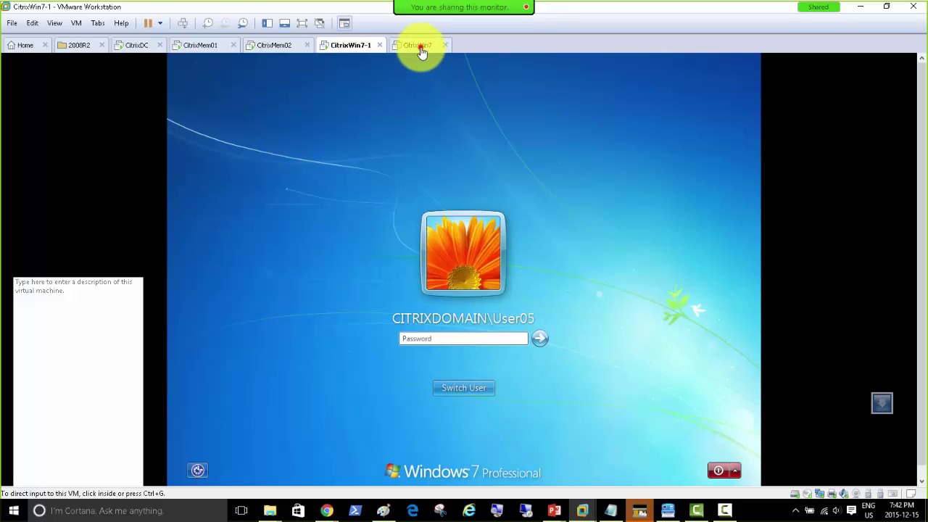
{"action": "left_click", "coordinate": [63, 86]}
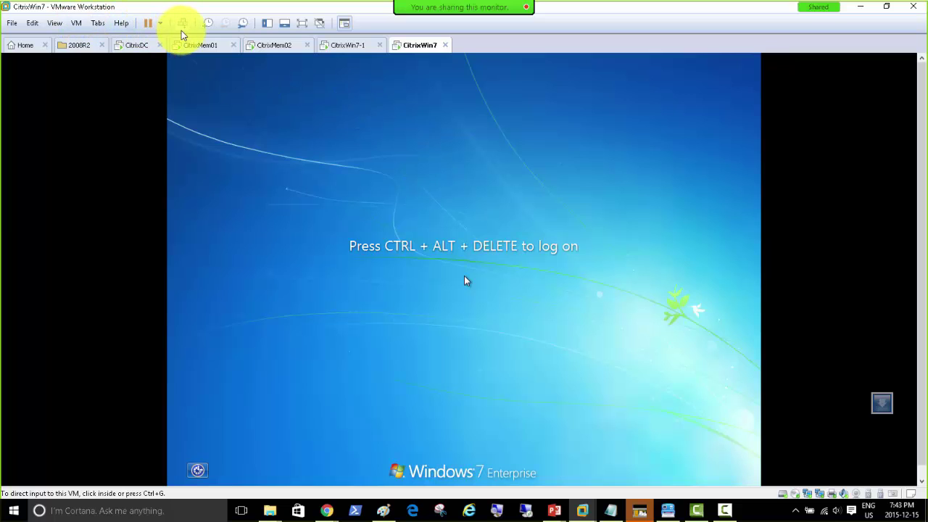
Sign in to CitrixWin7 as domain user User05 through Ctrl+Alt+Del and Switch User > Other User.
{"action": "left_click", "coordinate": [182, 24]}
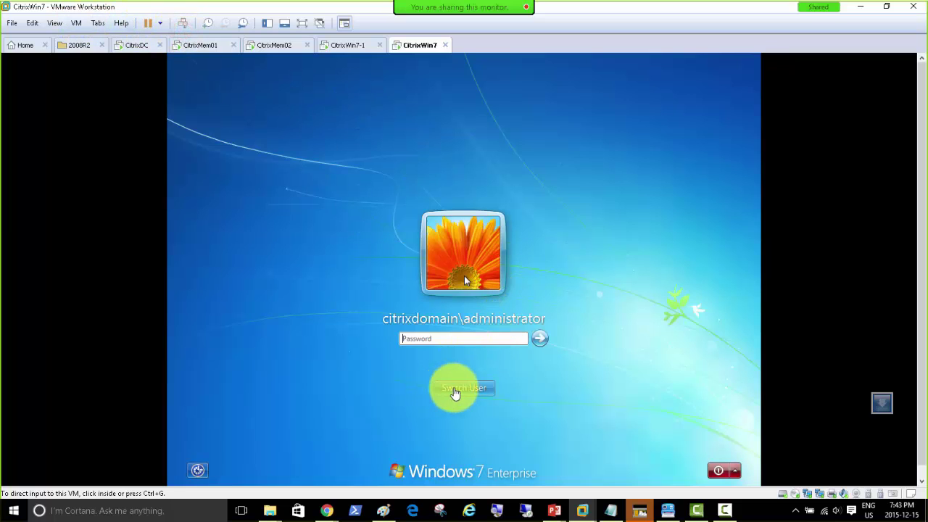
{"action": "left_click", "coordinate": [458, 390]}
{"action": "left_click", "coordinate": [519, 321]}
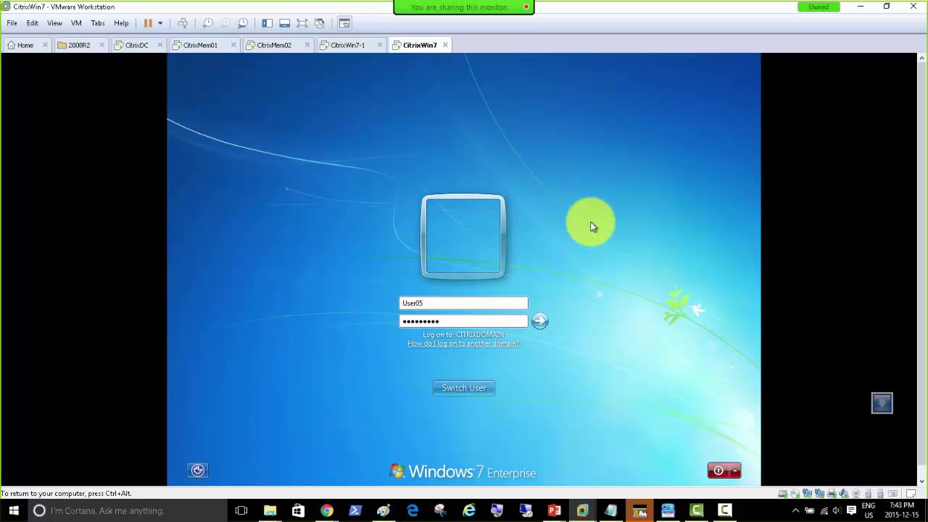
{"action": "left_click", "coordinate": [333, 46]}
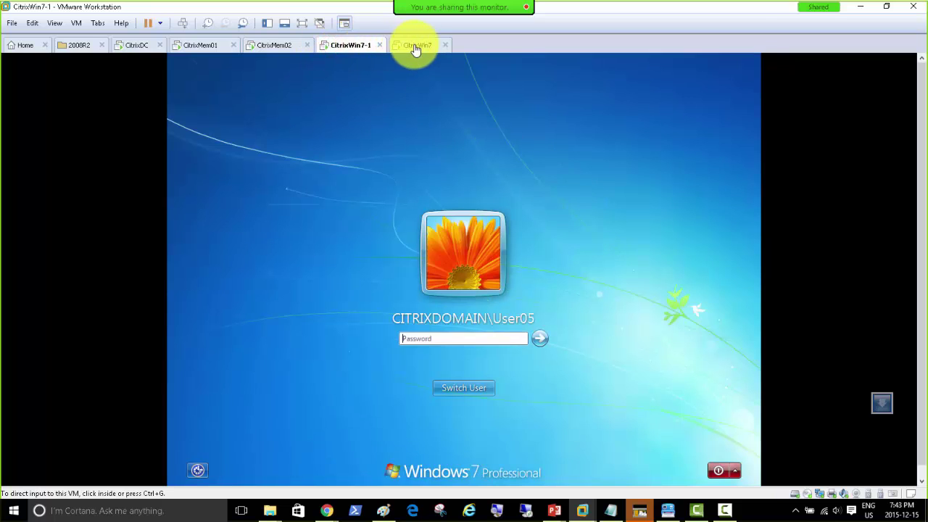
{"action": "left_click", "coordinate": [413, 45]}
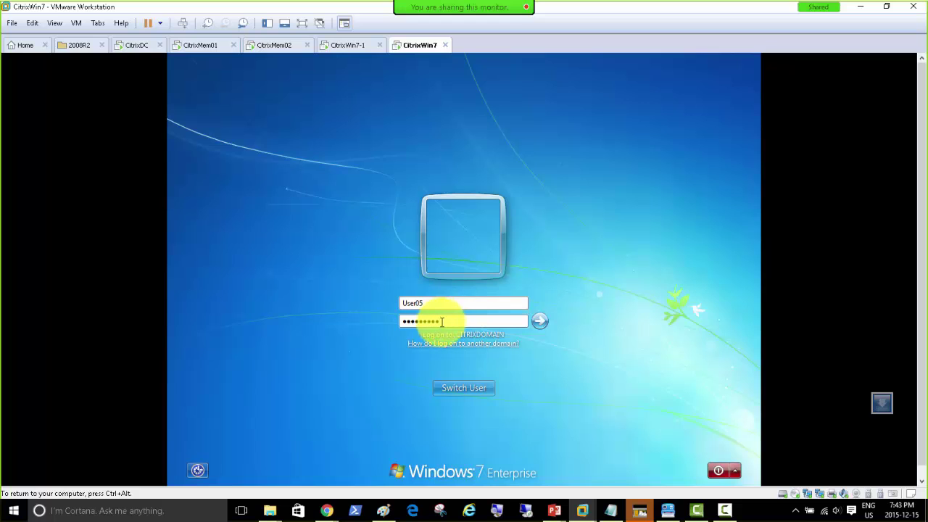
{"action": "left_click", "coordinate": [464, 388]}
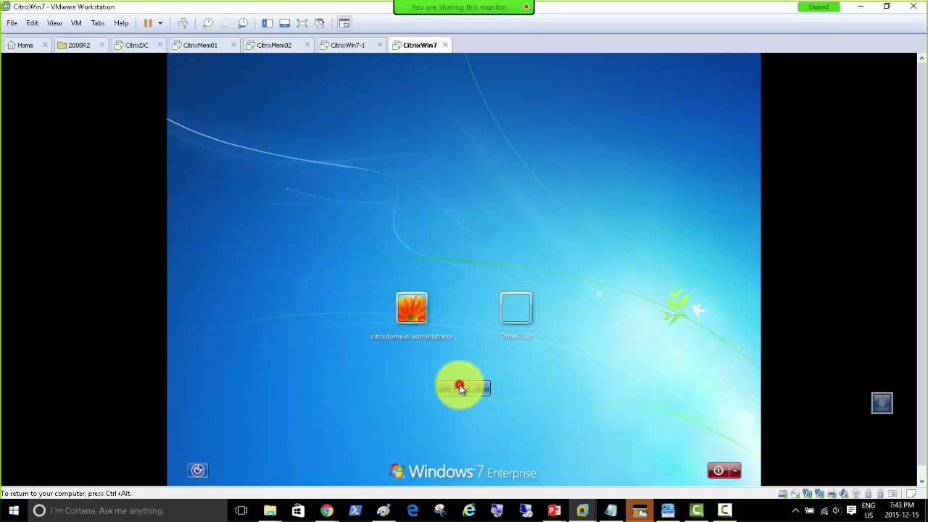
{"action": "left_click", "coordinate": [523, 319]}
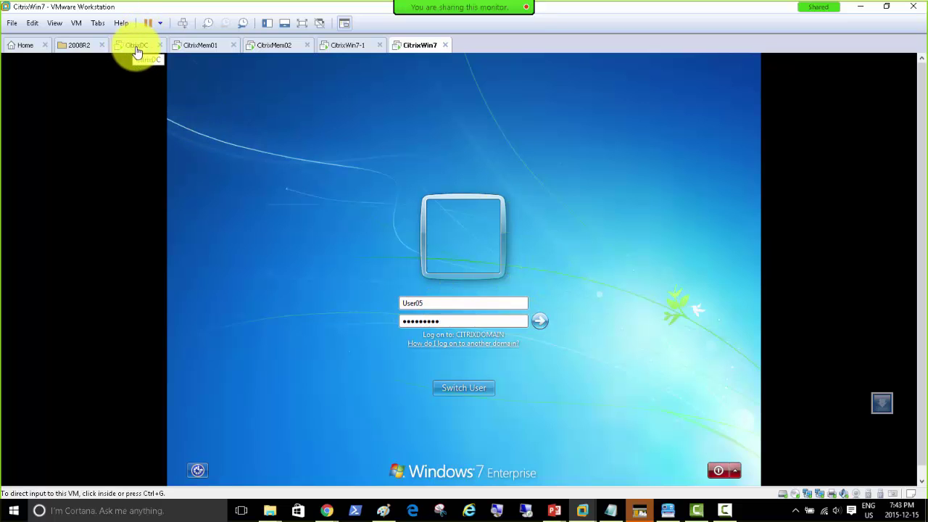
{"action": "left_click", "coordinate": [540, 323]}
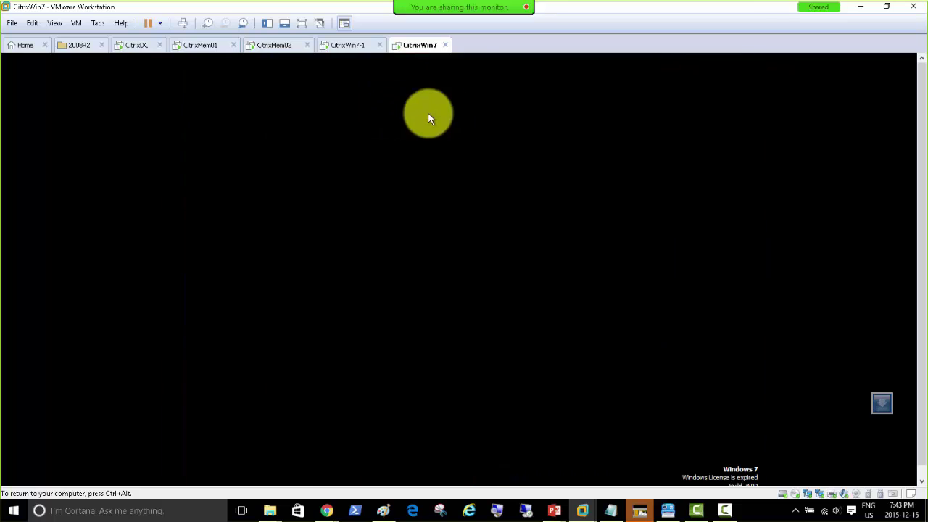
Postpone Windows activation and dismiss the Citrix Receiver server address prompt on CitrixWin7.
{"action": "left_click", "coordinate": [352, 276]}
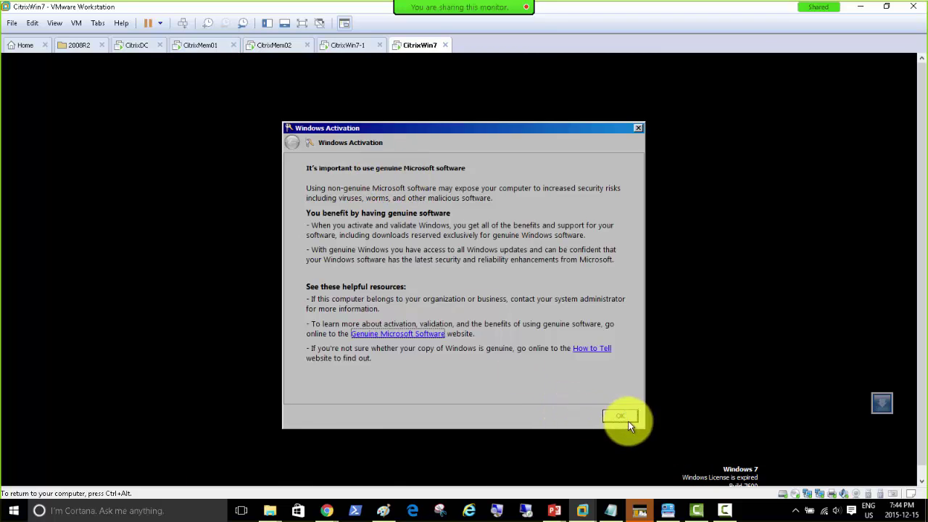
{"action": "left_click", "coordinate": [620, 415]}
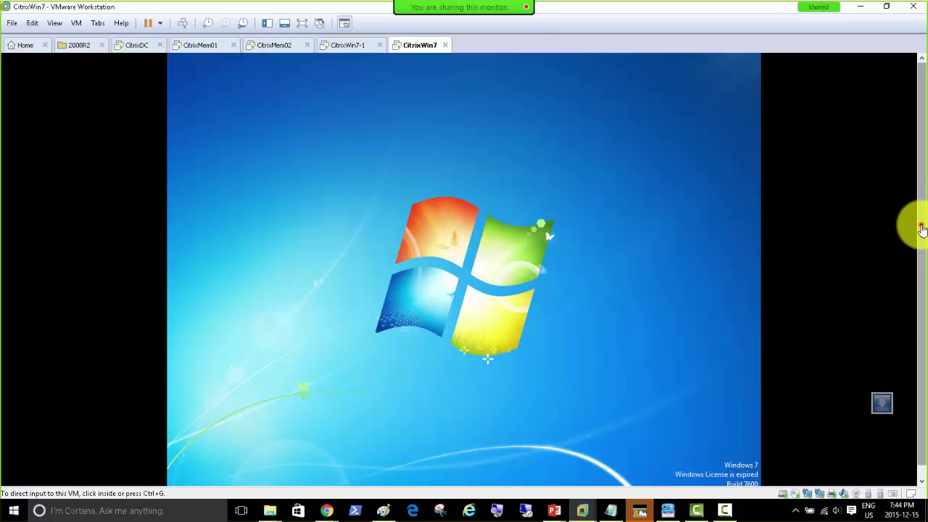
{"action": "left_click_drag", "start_coordinate": [920, 225], "coordinate": [913, 276]}
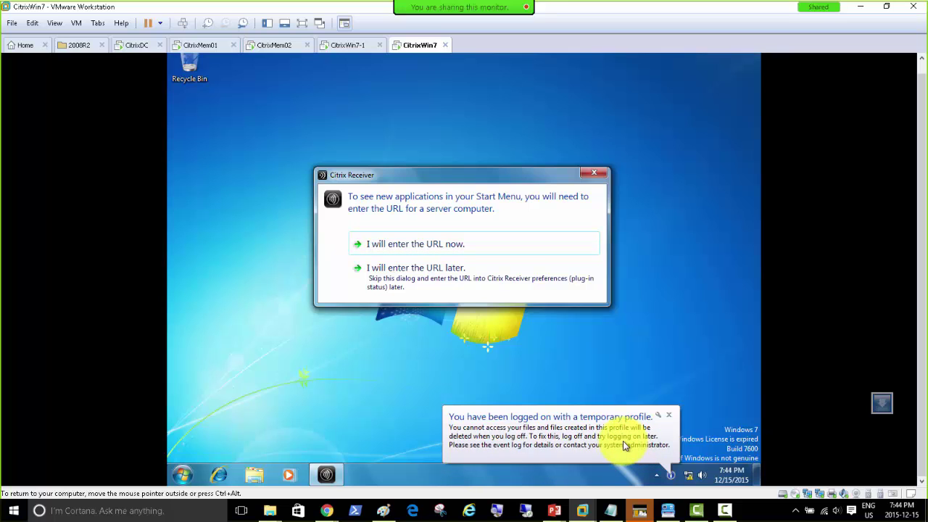
{"action": "left_click", "coordinate": [596, 173]}
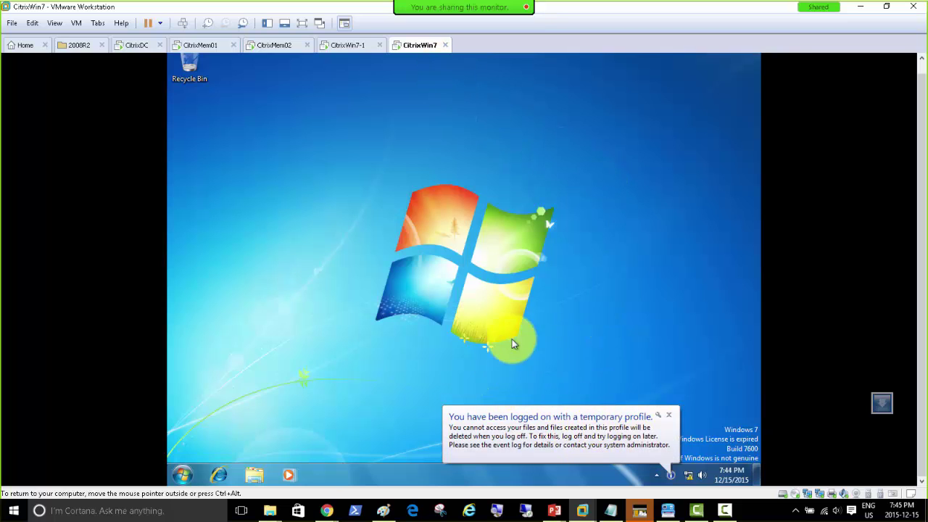
Log on to the CitrixWin7-1 machine with Ctrl+Alt+Del and the password.
{"action": "left_click", "coordinate": [348, 48]}
{"action": "left_click", "coordinate": [181, 24]}
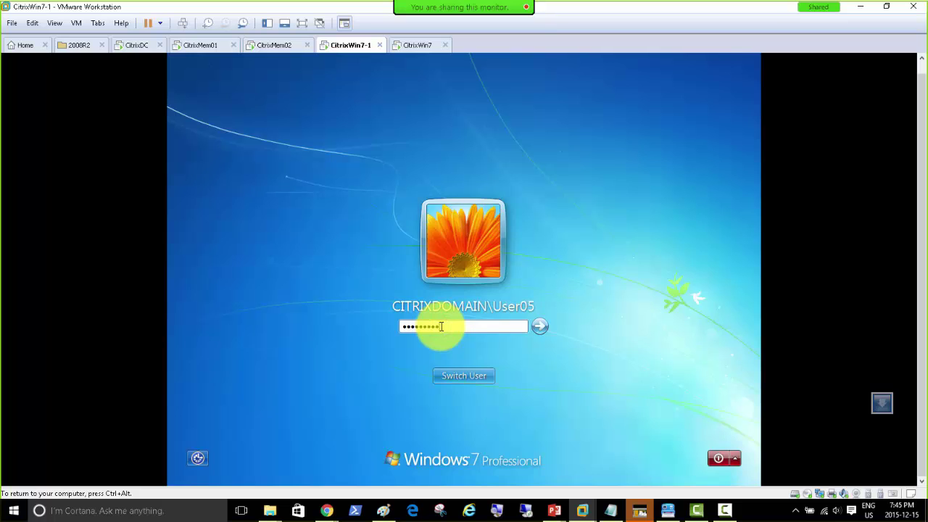
{"action": "key", "text": "Return"}
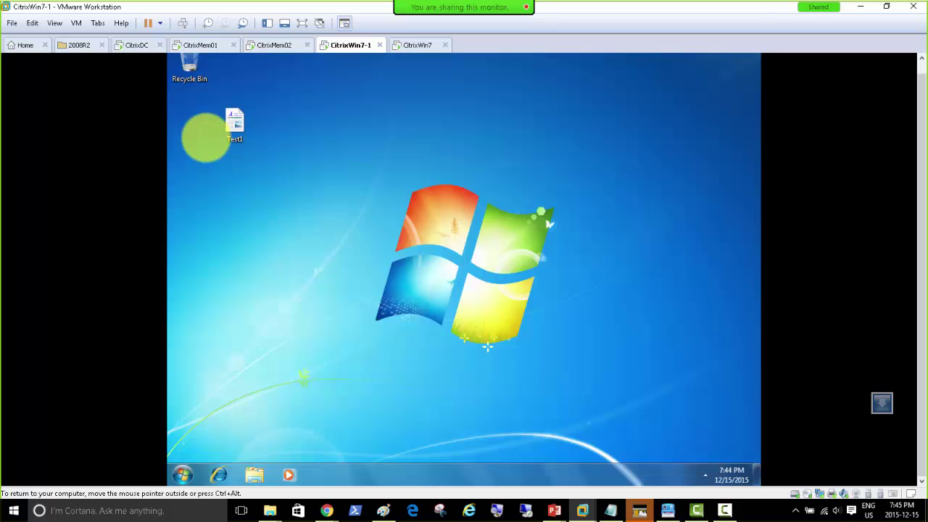
Check C:\Users for the User05 profile folder, then launch Internet Explorer.
{"action": "left_click", "coordinate": [252, 474]}
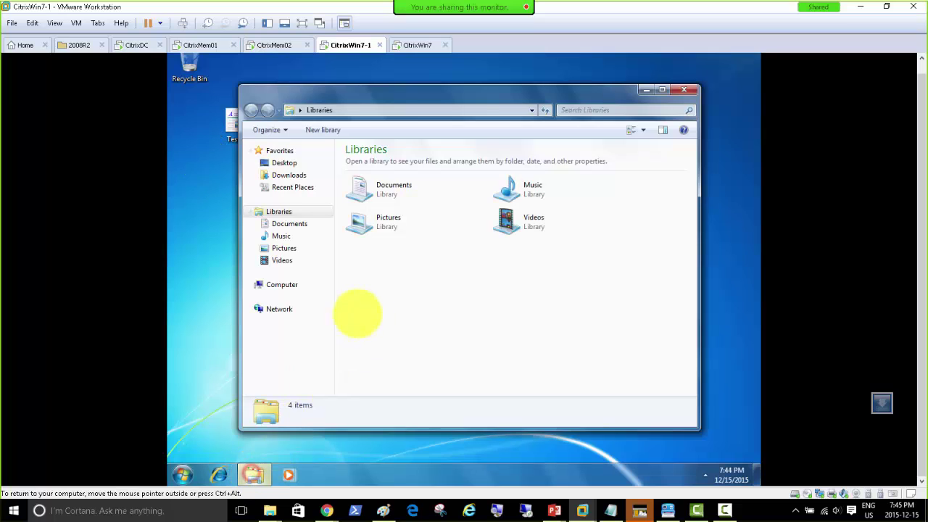
{"action": "left_click", "coordinate": [283, 285]}
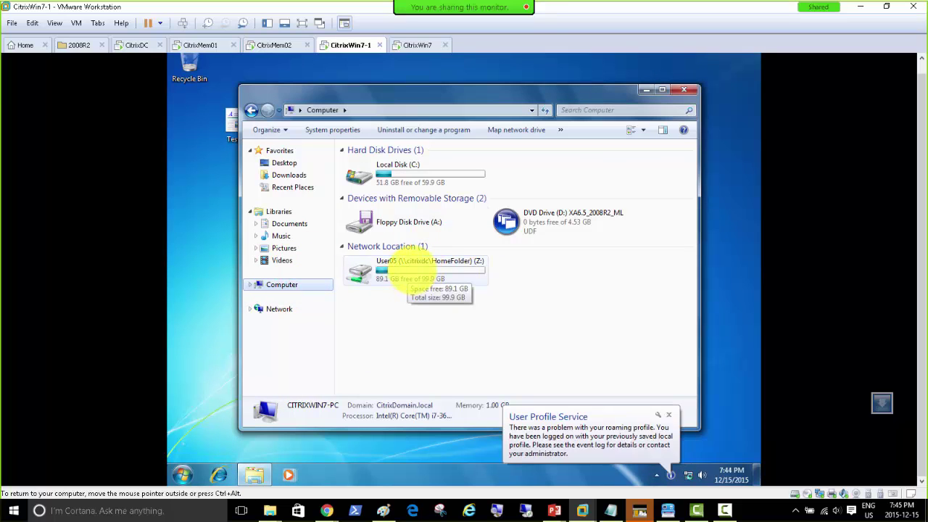
{"action": "double_click", "coordinate": [394, 174]}
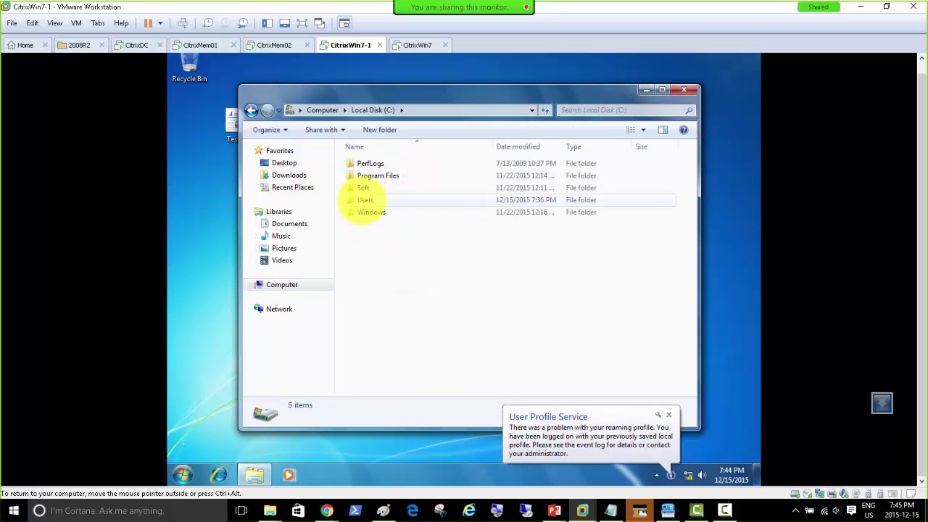
{"action": "double_click", "coordinate": [365, 200]}
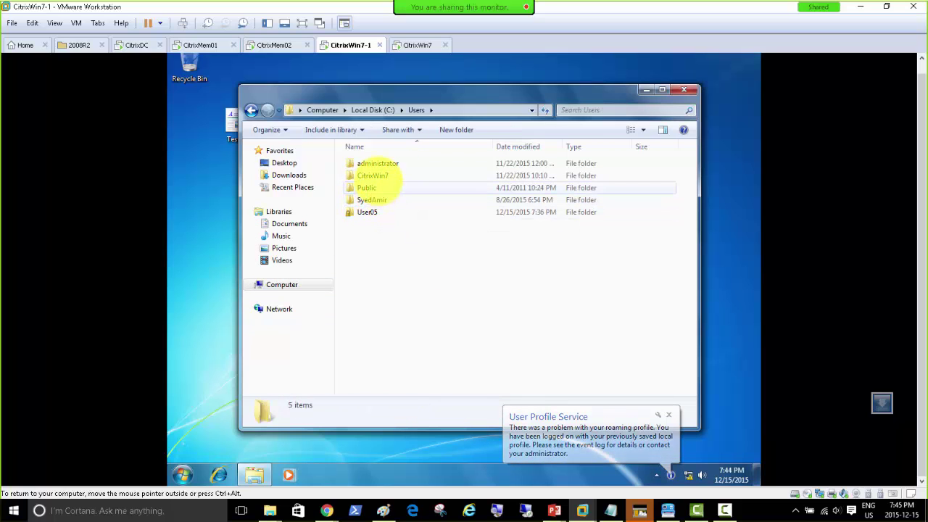
{"action": "left_click", "coordinate": [369, 211]}
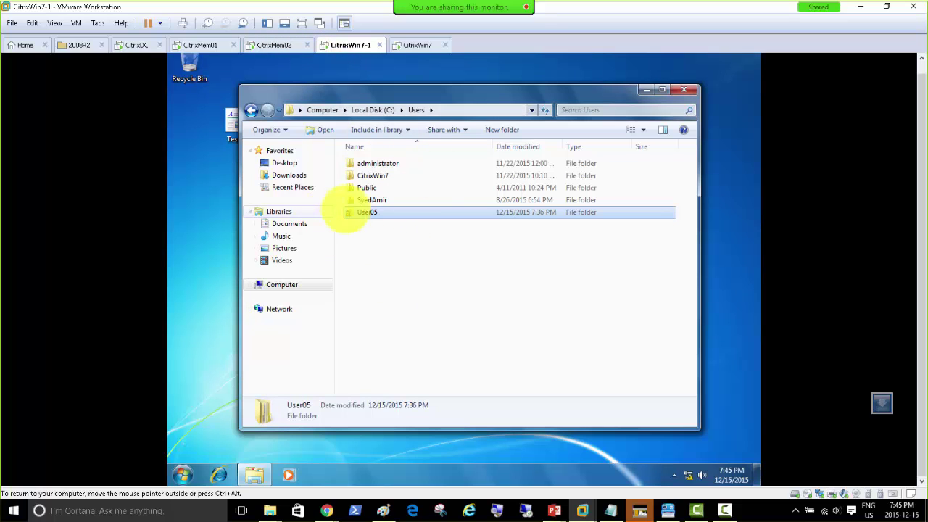
{"action": "left_click", "coordinate": [217, 474]}
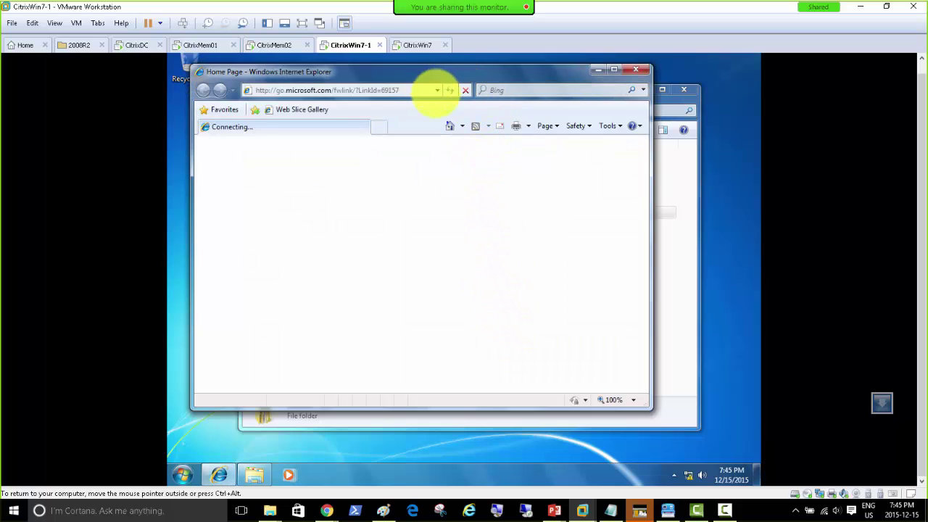
Select the IE address on CitrixWin7-1, then look over the Start menus on CitrixMem01 and CitrixDC.
{"action": "left_click", "coordinate": [437, 90]}
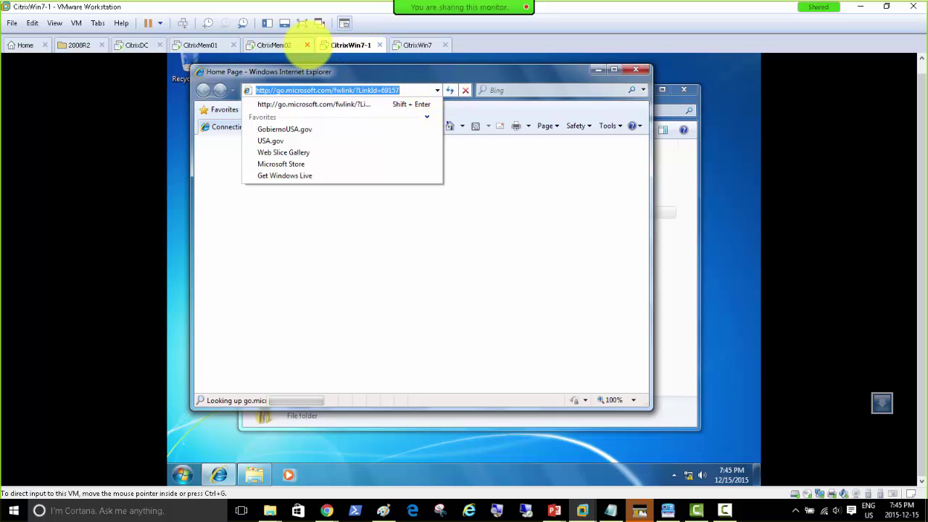
{"action": "left_click", "coordinate": [491, 71]}
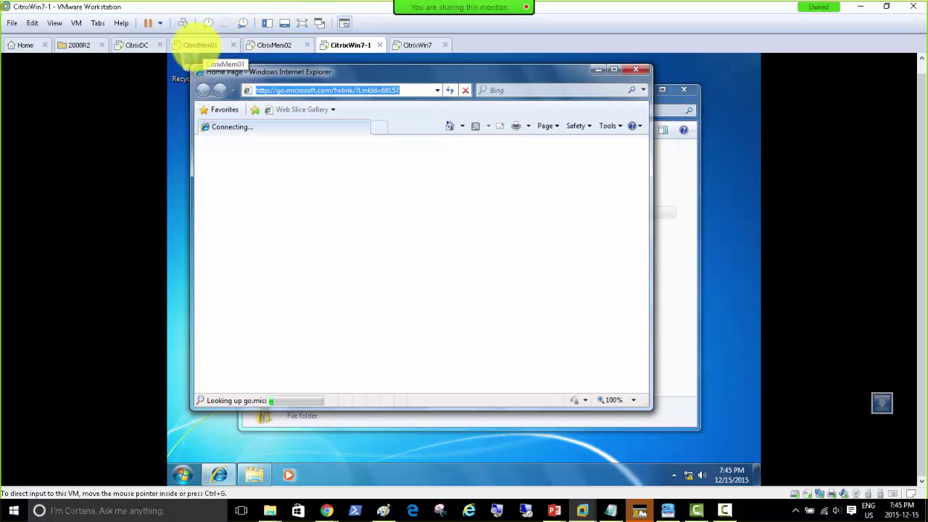
{"action": "left_click", "coordinate": [194, 45]}
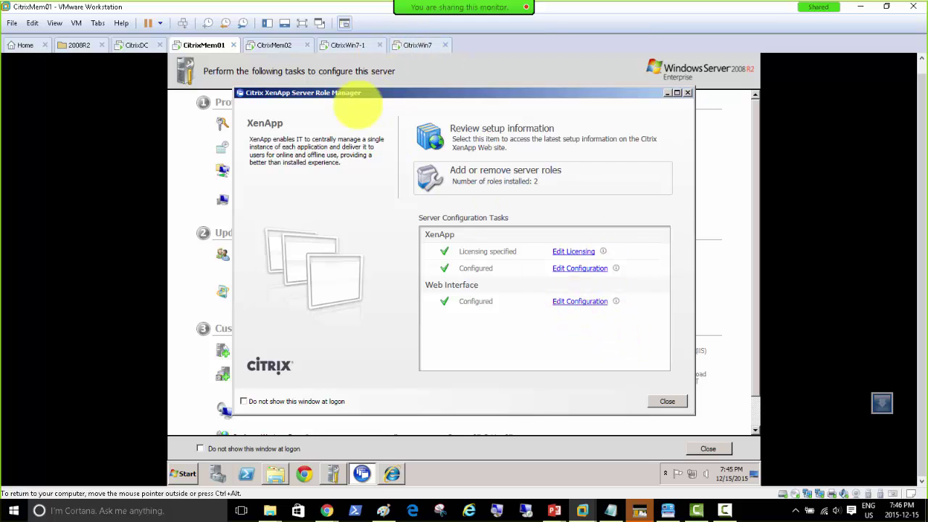
{"action": "left_click", "coordinate": [183, 473]}
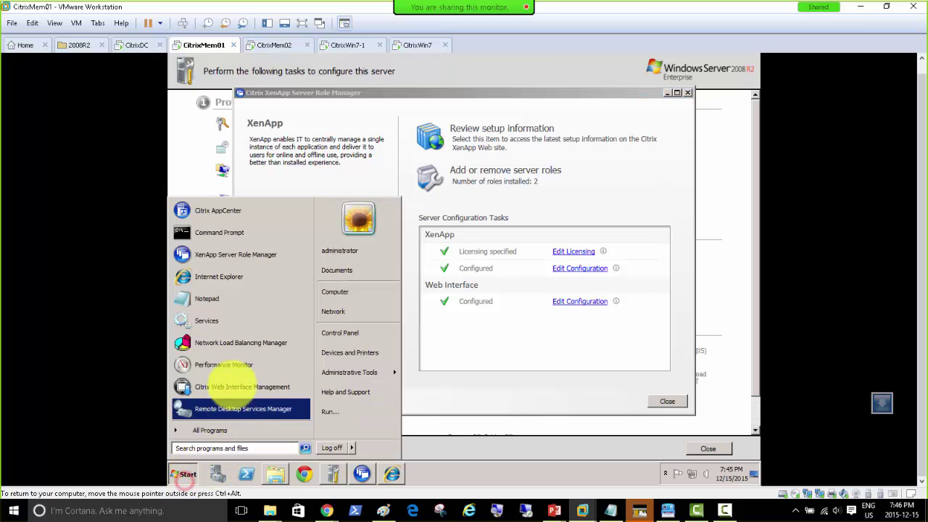
{"action": "left_click", "coordinate": [137, 44]}
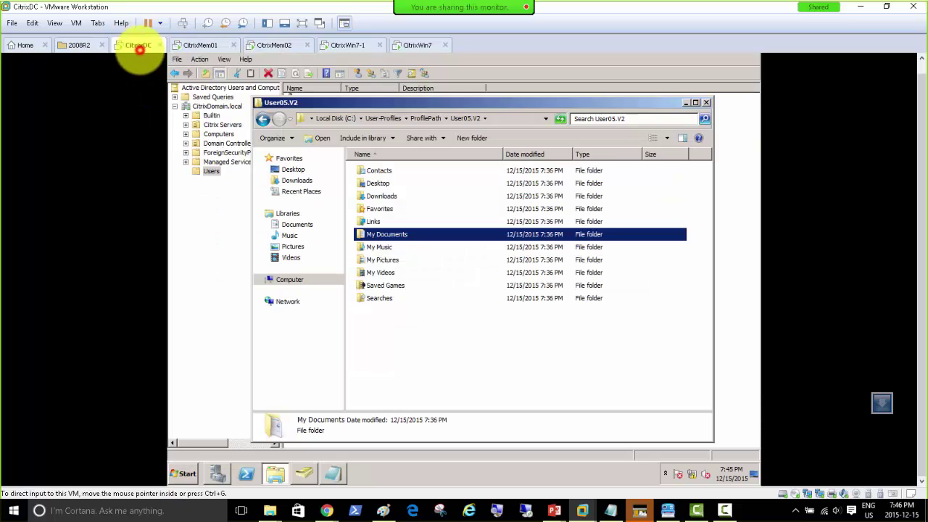
{"action": "left_click", "coordinate": [187, 474]}
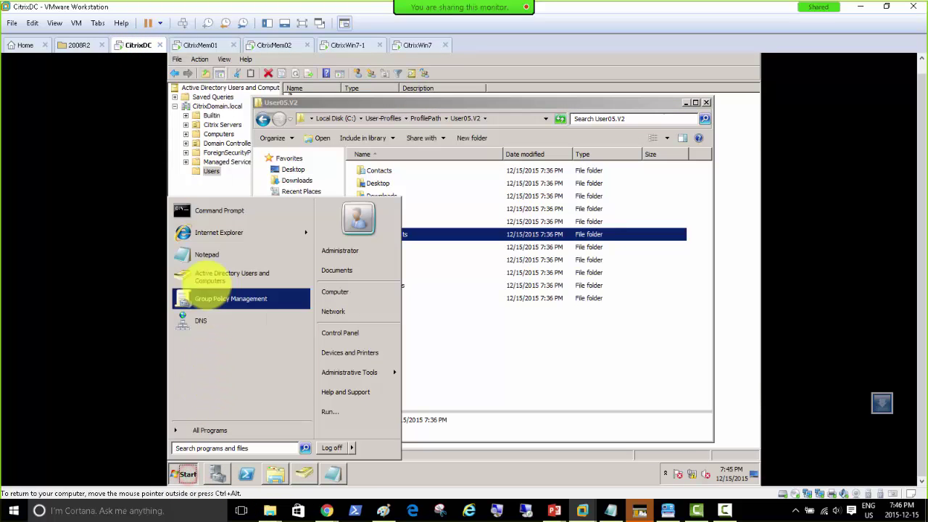
{"action": "left_click", "coordinate": [207, 242]}
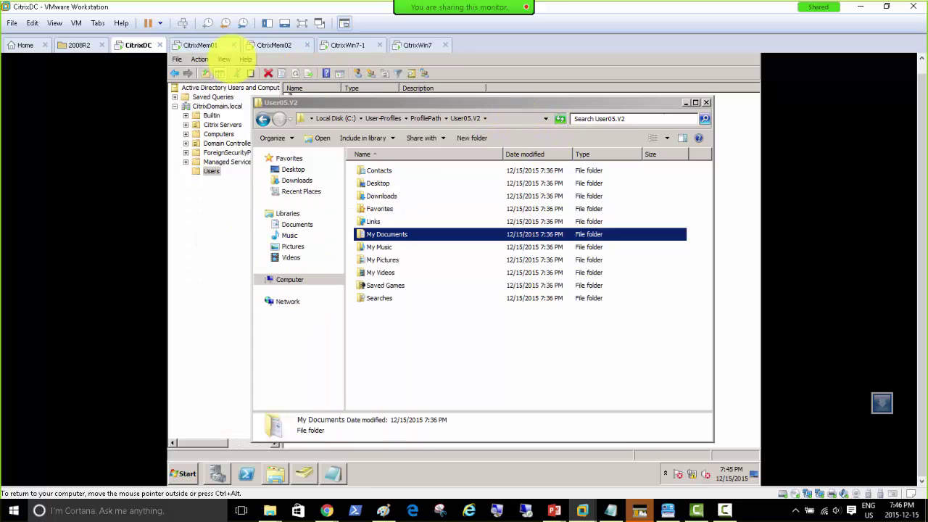
Launch XenApp Server Role Manager on CitrixMem01 and Internet Explorer on CitrixDC.
{"action": "left_click", "coordinate": [200, 45]}
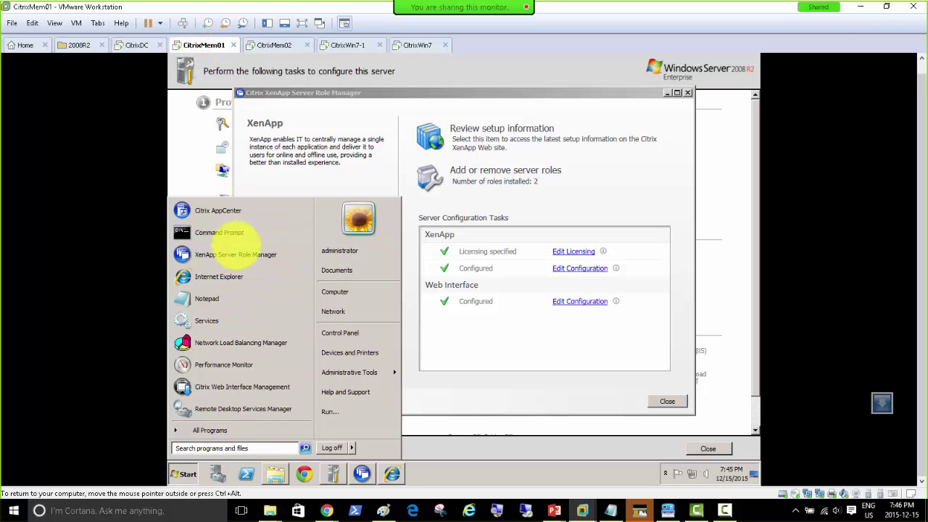
{"action": "left_click", "coordinate": [237, 254]}
{"action": "left_click", "coordinate": [137, 46]}
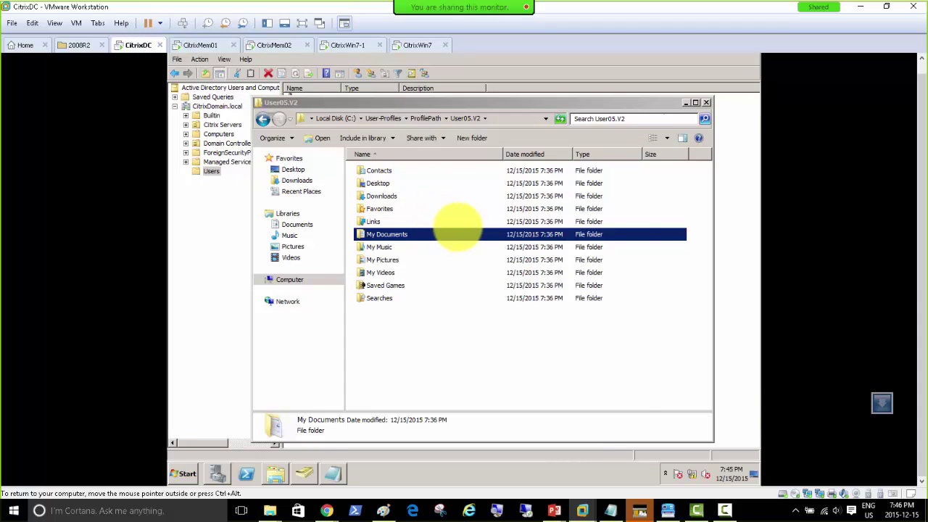
{"action": "double_click", "coordinate": [448, 230]}
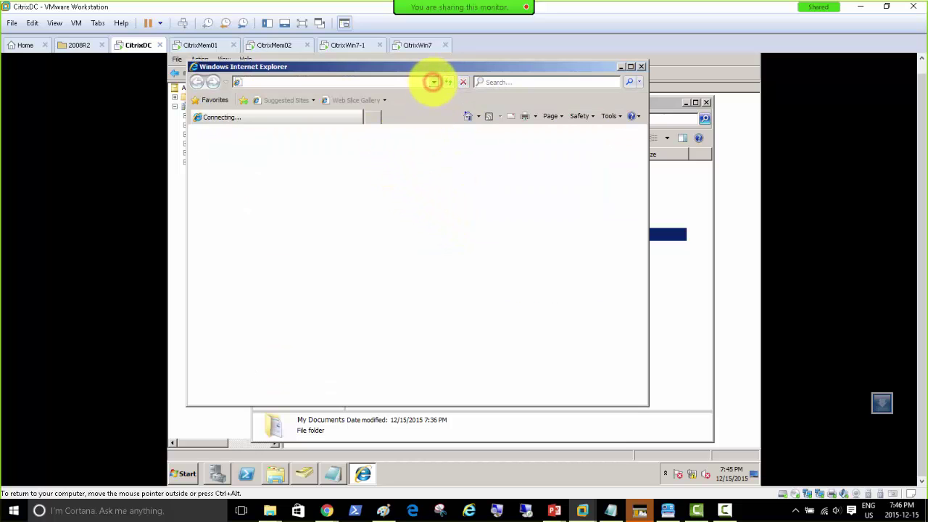
Close the IE8 welcome setup and load the citrixmem02 XenApp login address from history.
{"action": "left_click", "coordinate": [432, 82]}
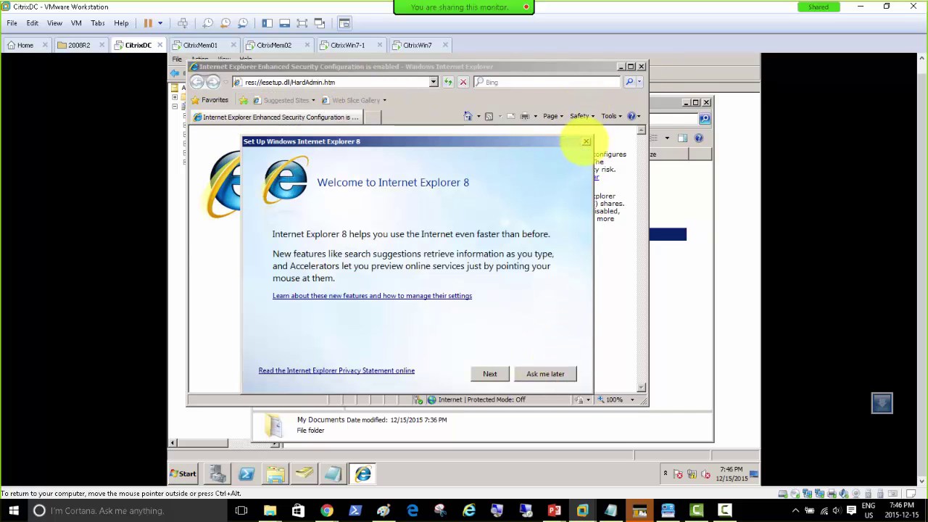
{"action": "left_click", "coordinate": [585, 140]}
{"action": "left_click", "coordinate": [433, 82]}
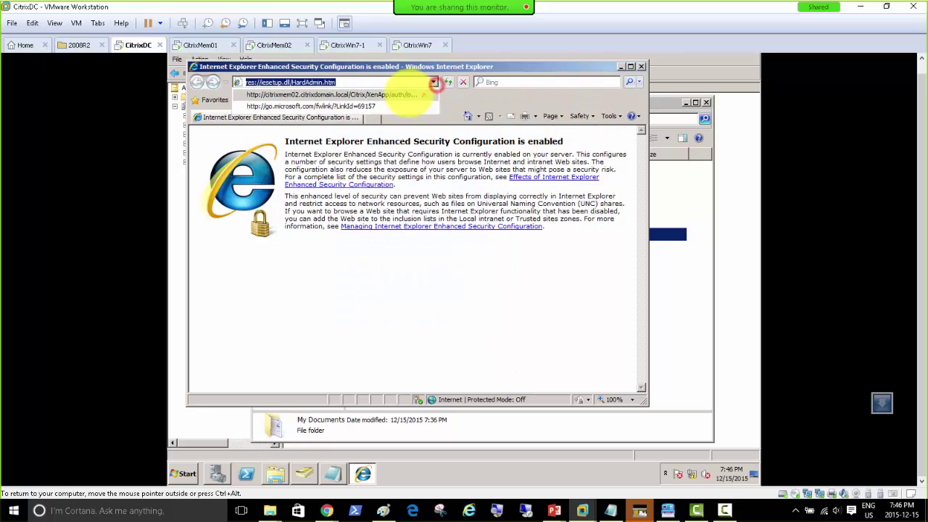
{"action": "left_click", "coordinate": [362, 92]}
Copy the XenApp login address, then close the IE8 welcome setup on CitrixWin7-1.
{"action": "right_click", "coordinate": [346, 81]}
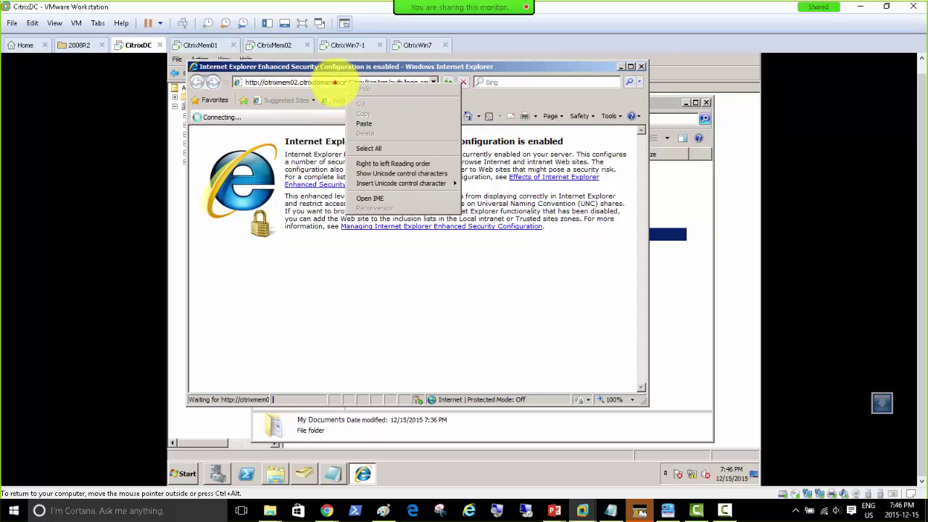
{"action": "left_click", "coordinate": [335, 82]}
{"action": "right_click", "coordinate": [329, 82]}
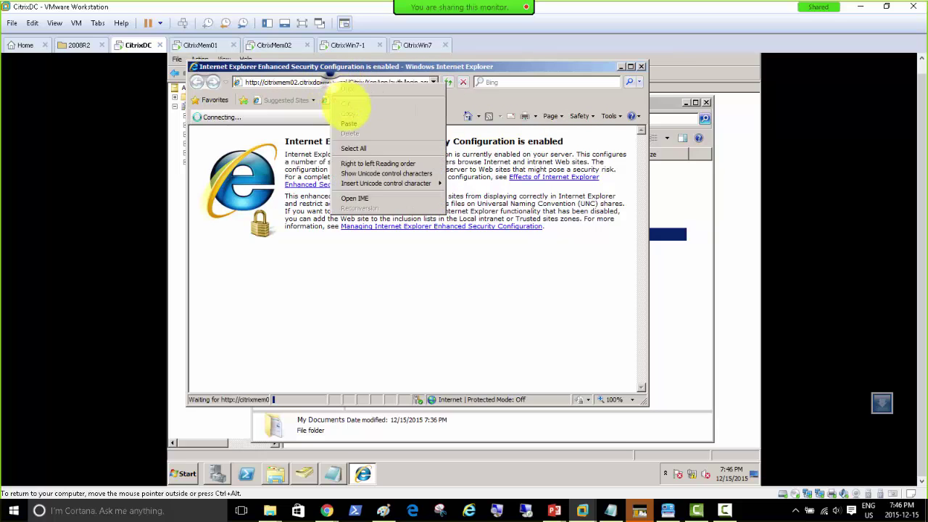
{"action": "left_click", "coordinate": [358, 147]}
{"action": "key", "text": "super+c"}
{"action": "right_click", "coordinate": [340, 82]}
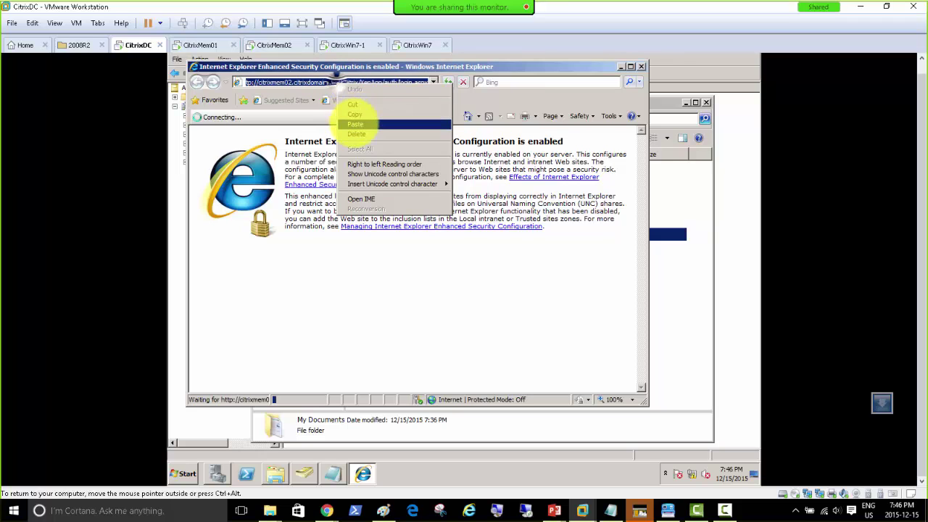
{"action": "left_click", "coordinate": [352, 114]}
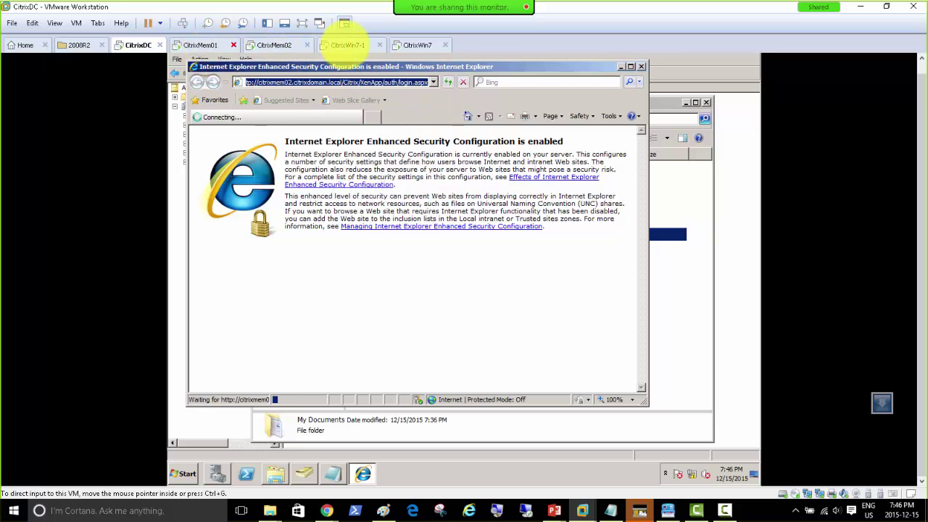
{"action": "left_click", "coordinate": [347, 43]}
{"action": "left_click", "coordinate": [584, 144]}
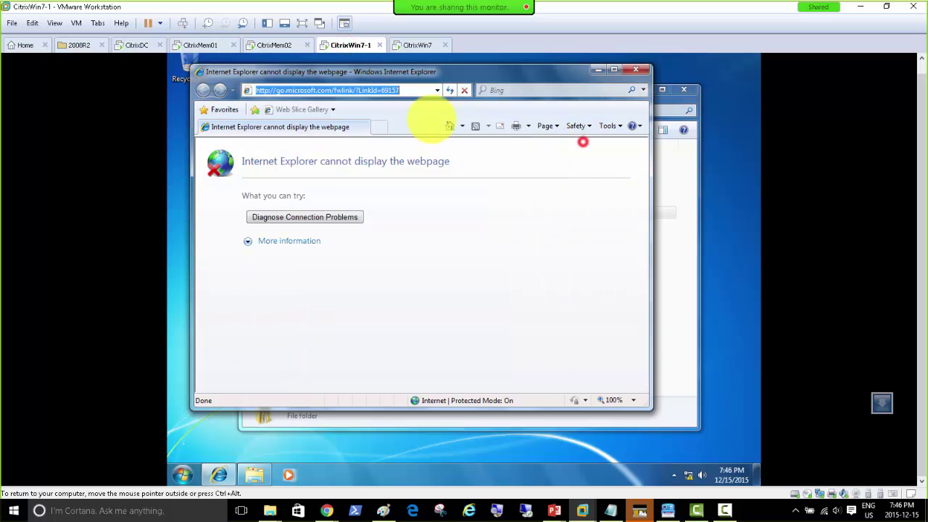
Paste the citrixmem02 XenApp login address into the address bar and load it, retrying once.
{"action": "left_click", "coordinate": [345, 90]}
{"action": "right_click", "coordinate": [343, 90]}
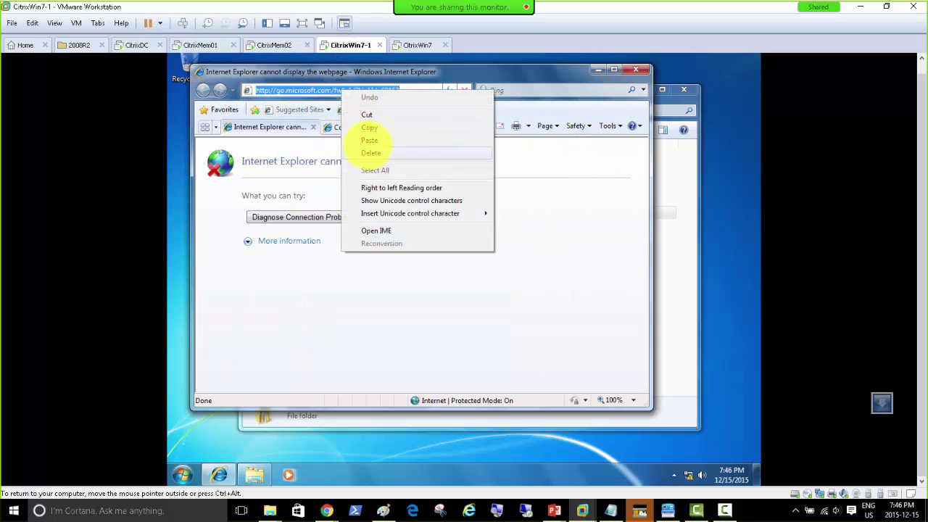
{"action": "left_click", "coordinate": [370, 140]}
{"action": "left_click", "coordinate": [420, 114]}
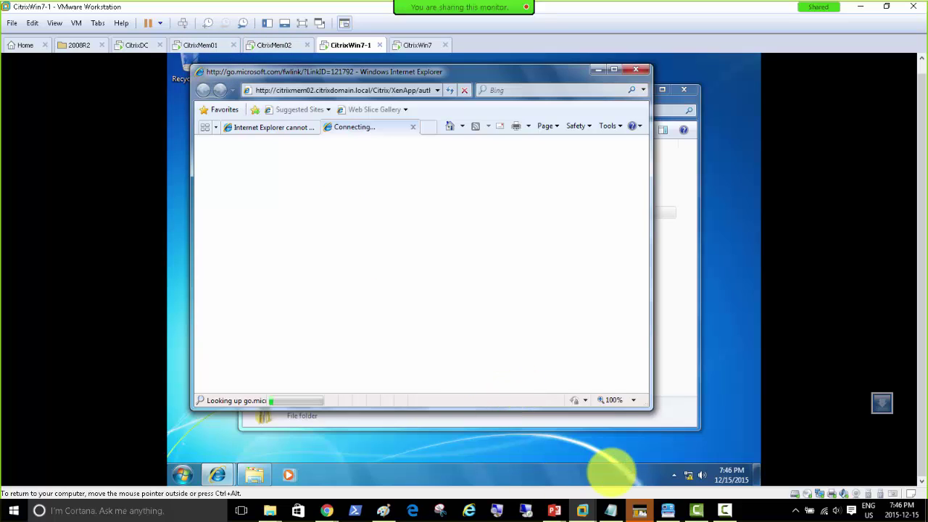
{"action": "left_click", "coordinate": [673, 475]}
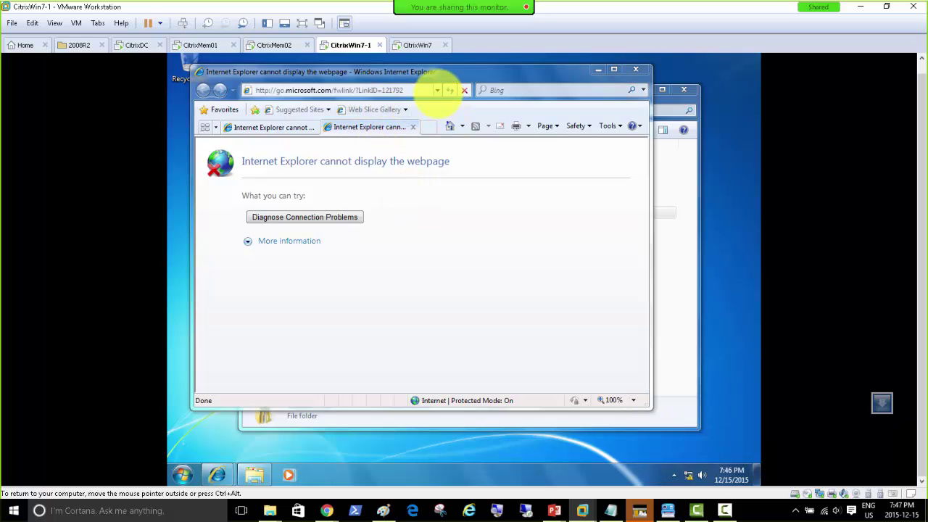
{"action": "left_click", "coordinate": [437, 90]}
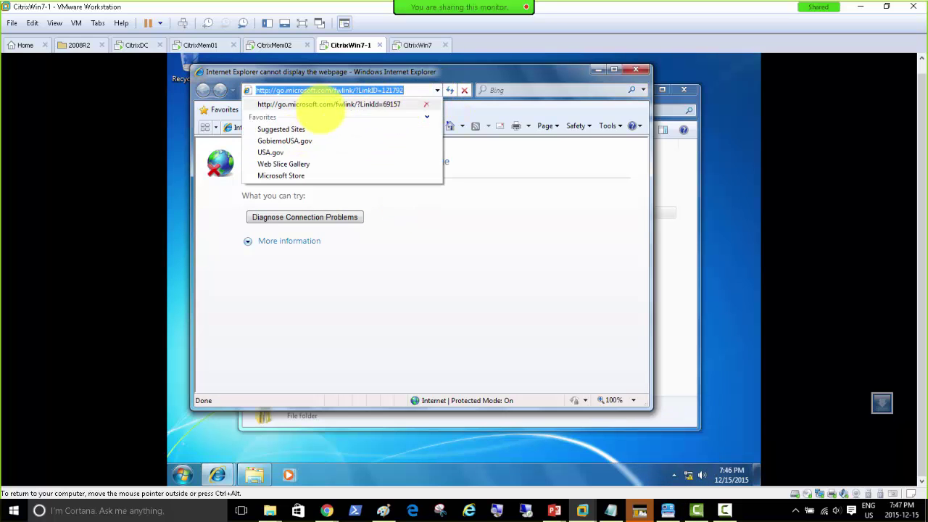
{"action": "key", "text": "ctrl+v"}
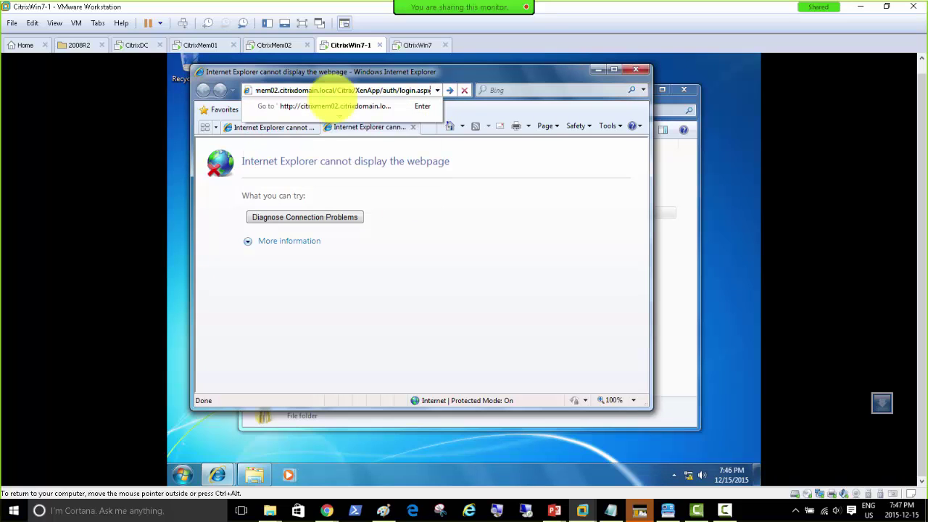
{"action": "key", "text": "Return"}
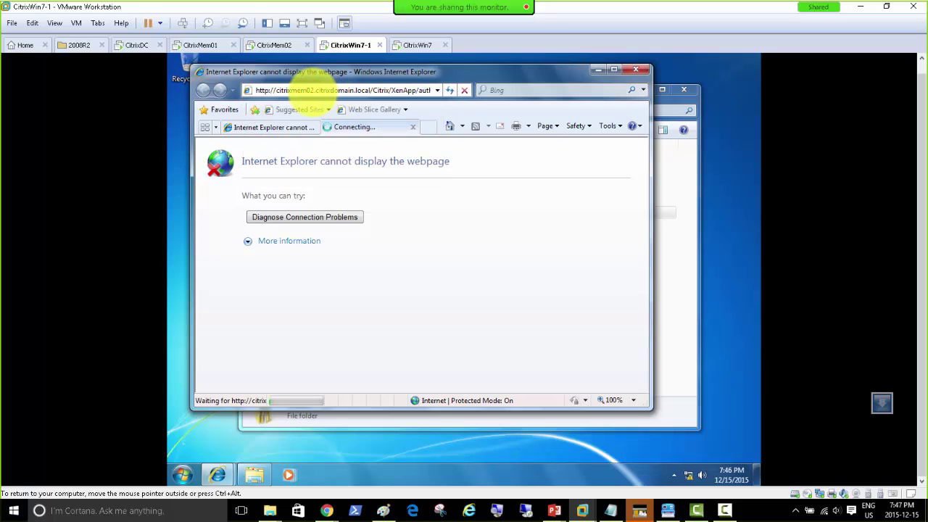
Open the Services console on the CitrixMem02 machine.
{"action": "left_click", "coordinate": [270, 45]}
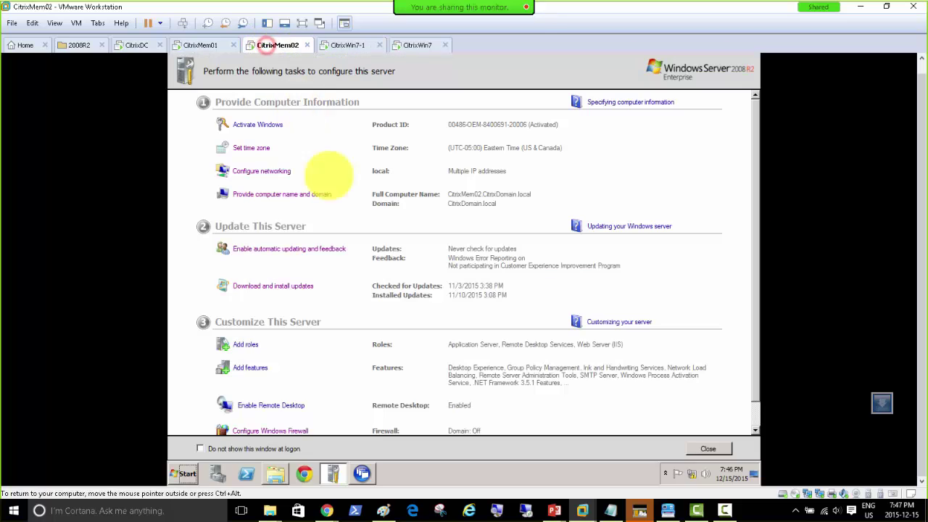
{"action": "left_click", "coordinate": [362, 473]}
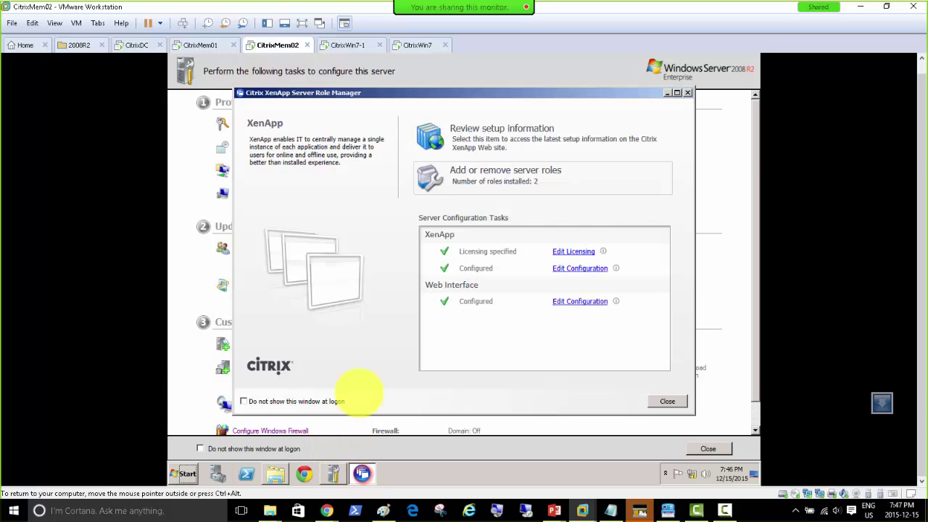
{"action": "left_click", "coordinate": [187, 473]}
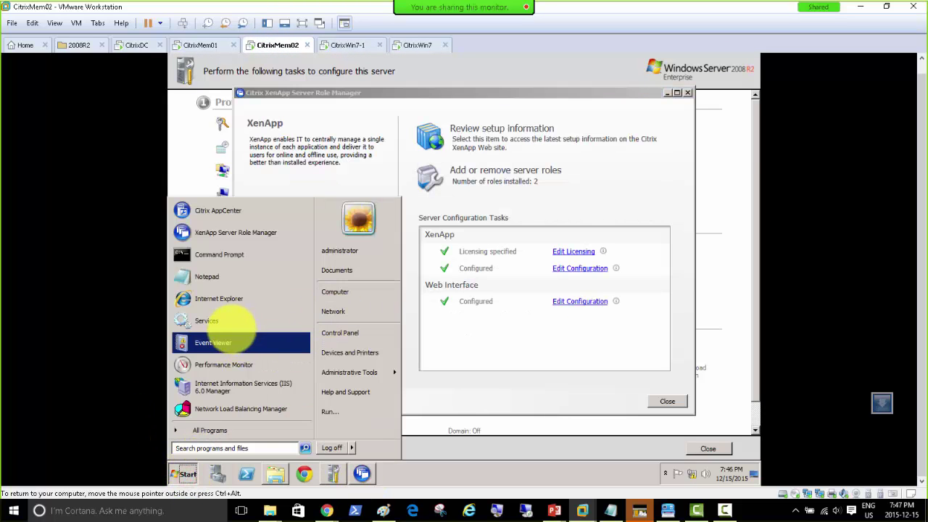
{"action": "left_click", "coordinate": [230, 329]}
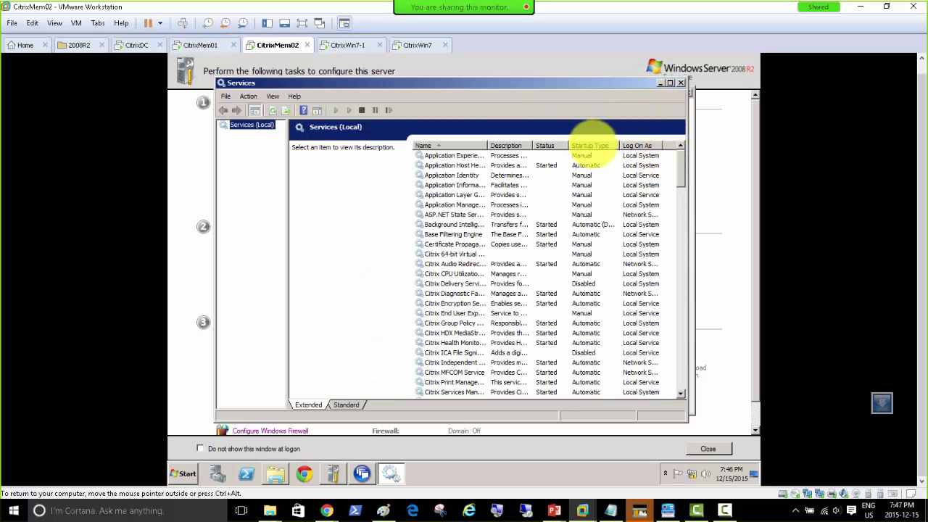
Sort services by startup type and start Citrix XenApp Commands Remoting.
{"action": "left_click", "coordinate": [590, 145]}
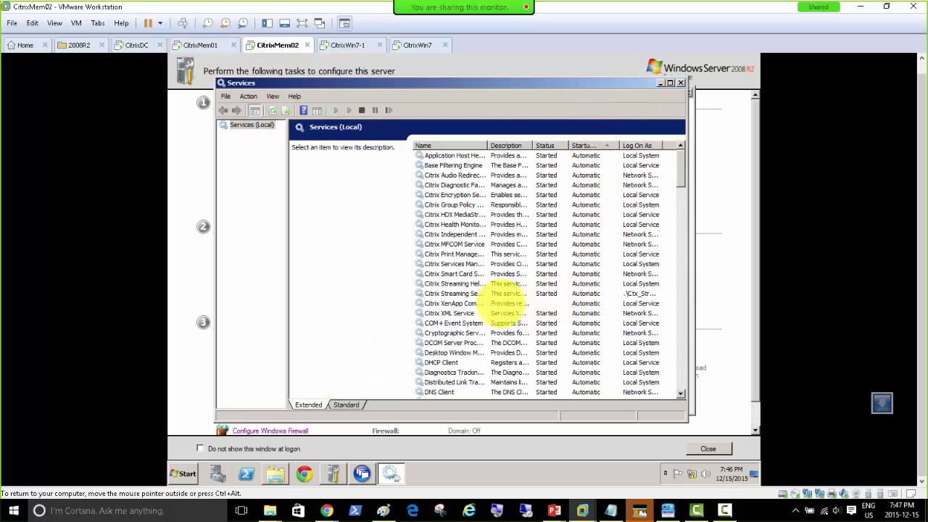
{"action": "left_click", "coordinate": [494, 295]}
{"action": "left_click", "coordinate": [481, 304]}
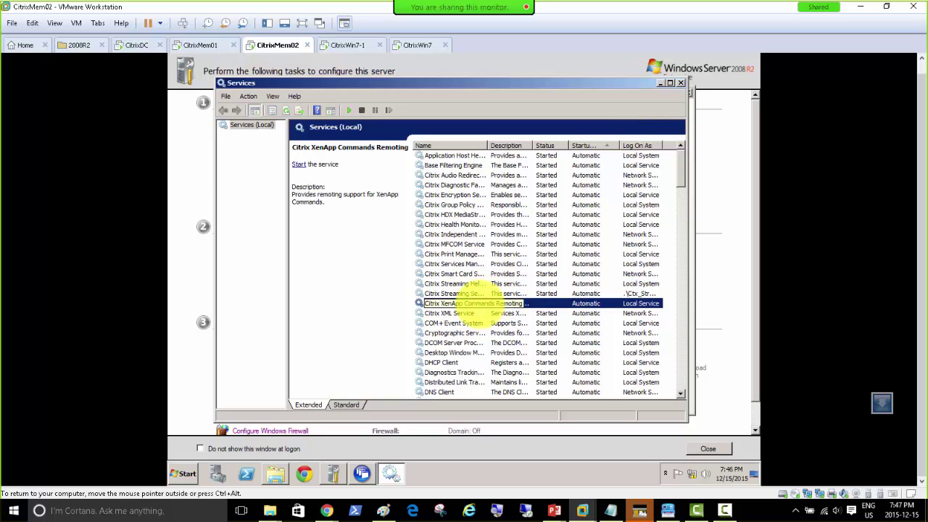
{"action": "right_click", "coordinate": [478, 302]}
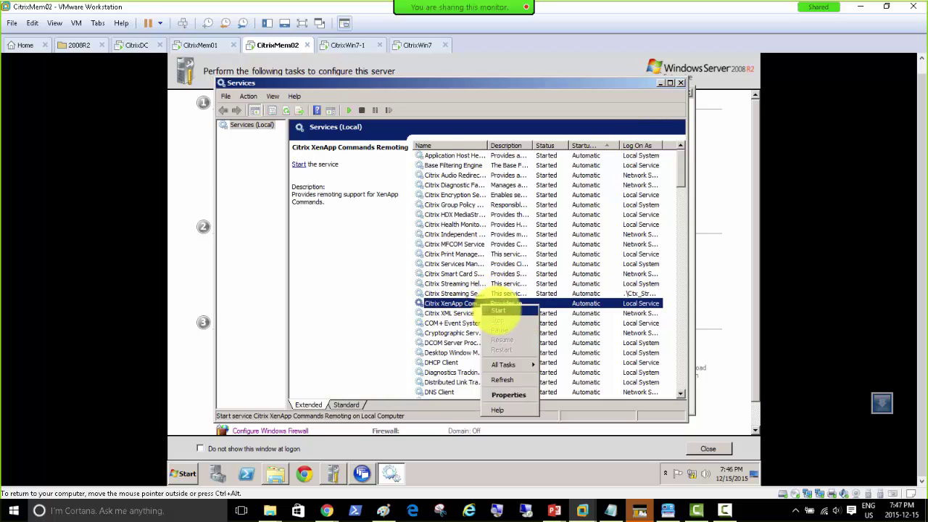
{"action": "left_click", "coordinate": [498, 307]}
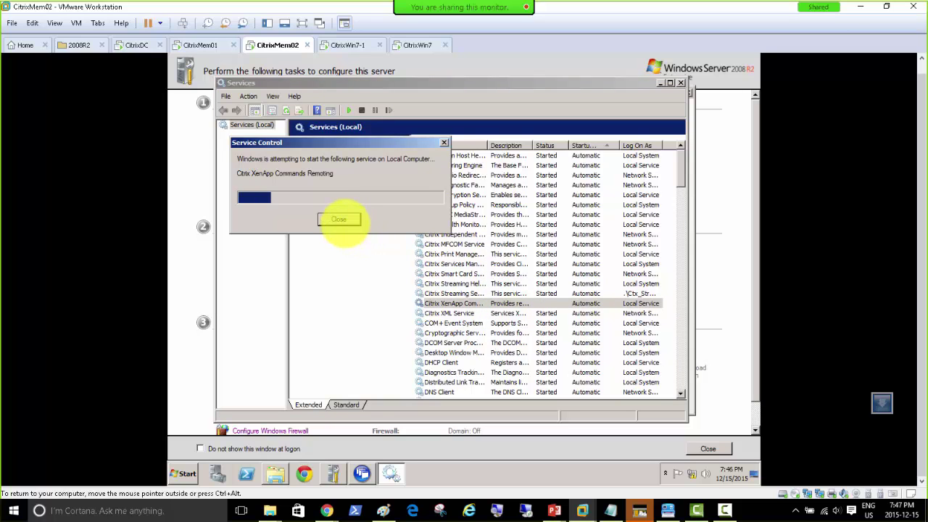
Review other stopped automatic services, including Google Update Service, then return to CitrixWin7-1.
{"action": "scroll", "coordinate": [572, 327], "scroll_direction": "down", "scroll_amount": 7}
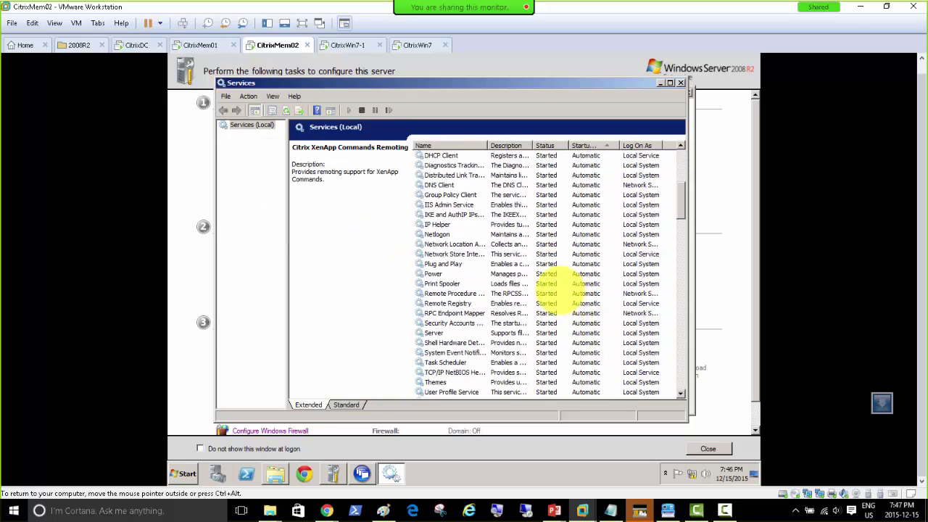
{"action": "scroll", "coordinate": [558, 290], "scroll_direction": "down", "scroll_amount": 9}
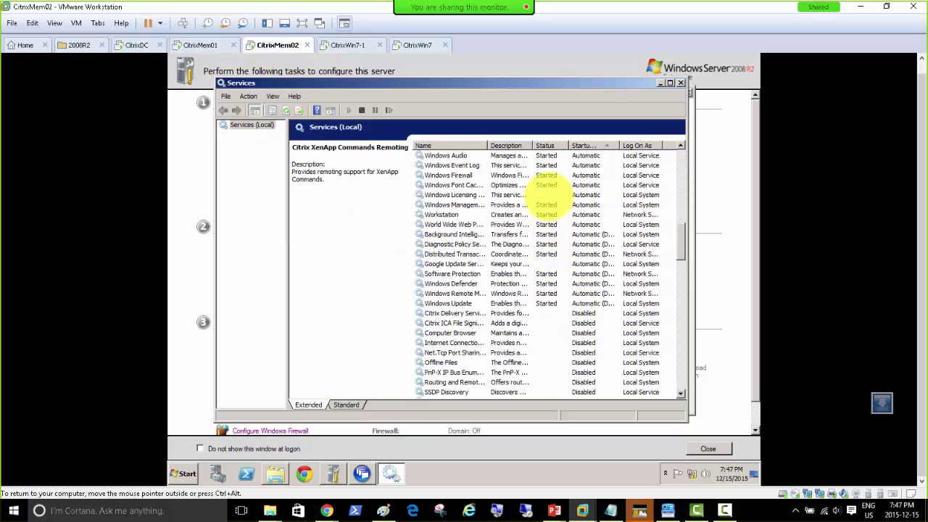
{"action": "left_click", "coordinate": [548, 194]}
{"action": "left_click", "coordinate": [548, 264]}
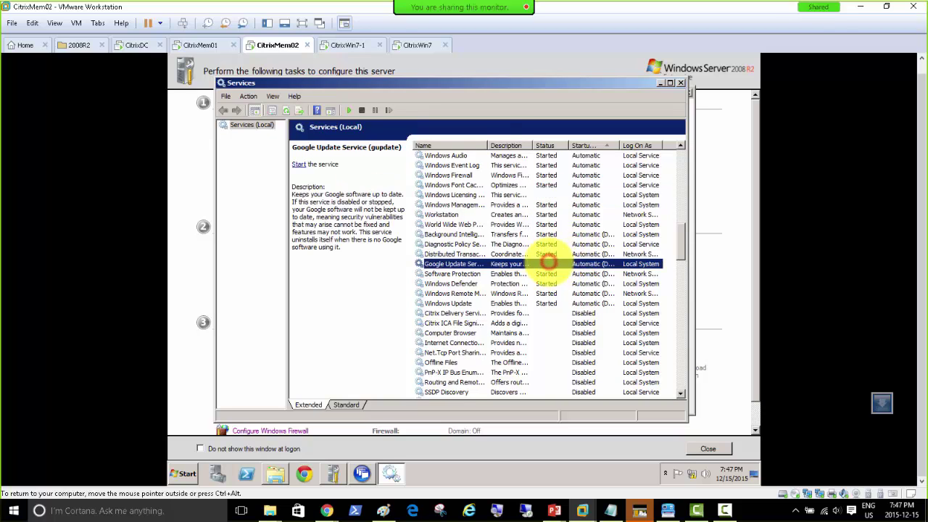
{"action": "left_click", "coordinate": [340, 45]}
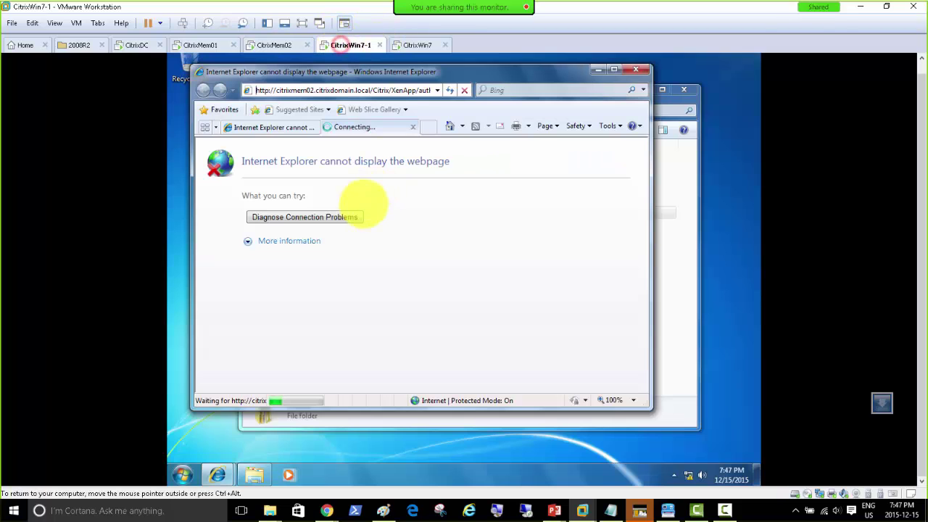
{"action": "left_click", "coordinate": [609, 126]}
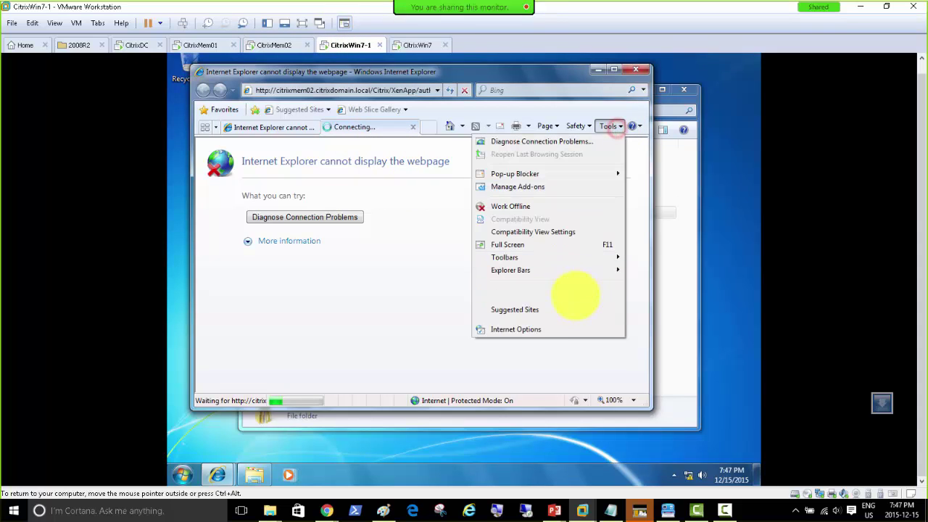
{"action": "left_click", "coordinate": [549, 330]}
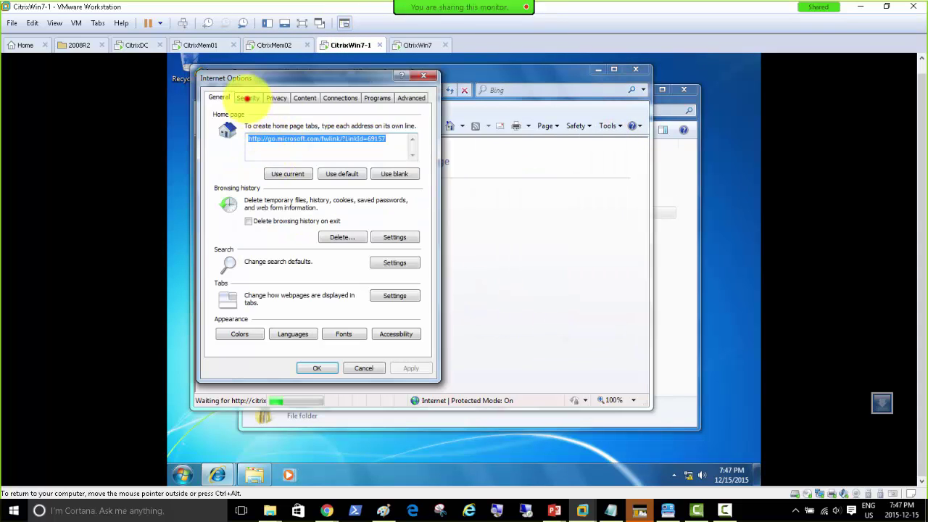
{"action": "left_click", "coordinate": [247, 97]}
{"action": "left_click", "coordinate": [322, 149]}
{"action": "left_click", "coordinate": [395, 180]}
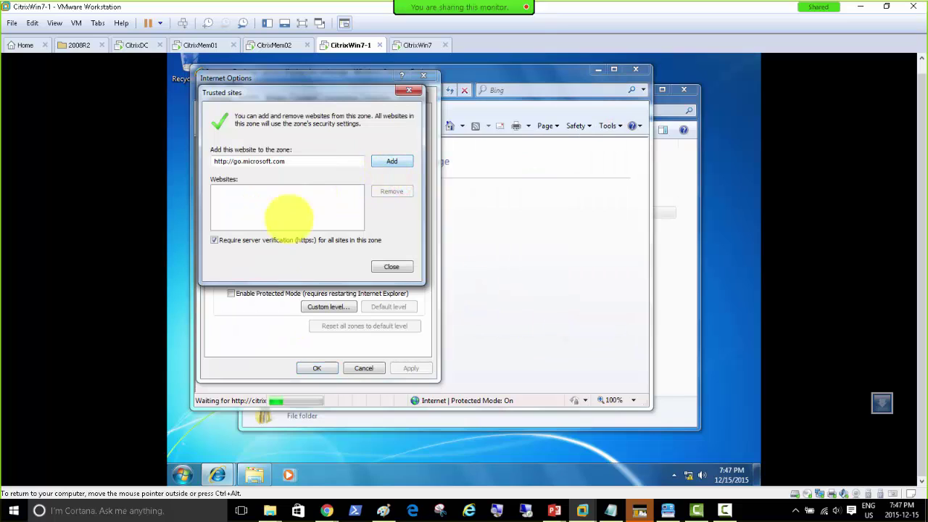
{"action": "left_click", "coordinate": [268, 242]}
{"action": "left_click", "coordinate": [388, 161]}
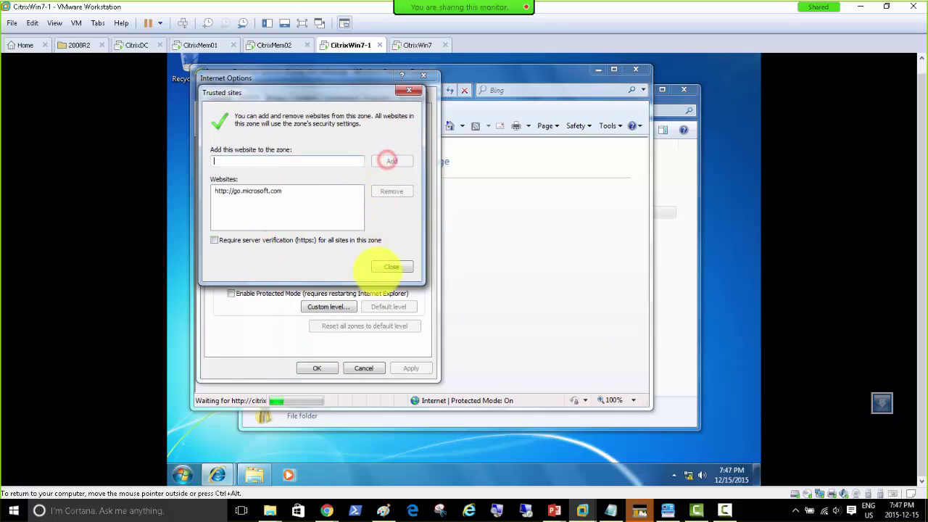
{"action": "left_click", "coordinate": [383, 267]}
{"action": "left_click", "coordinate": [317, 368]}
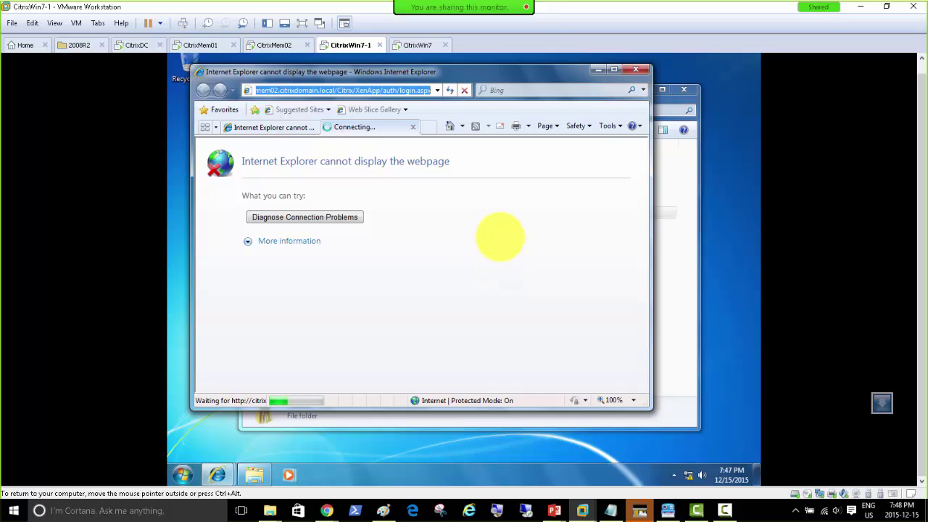
On CitrixWin7, open Computer and the Z: home drive to confirm Test1 is there.
{"action": "left_click", "coordinate": [415, 45]}
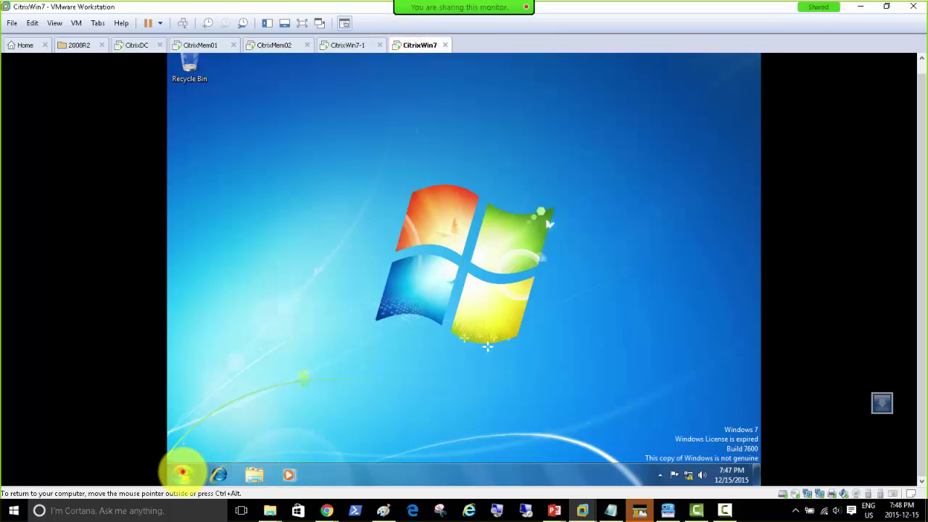
{"action": "left_click", "coordinate": [182, 474]}
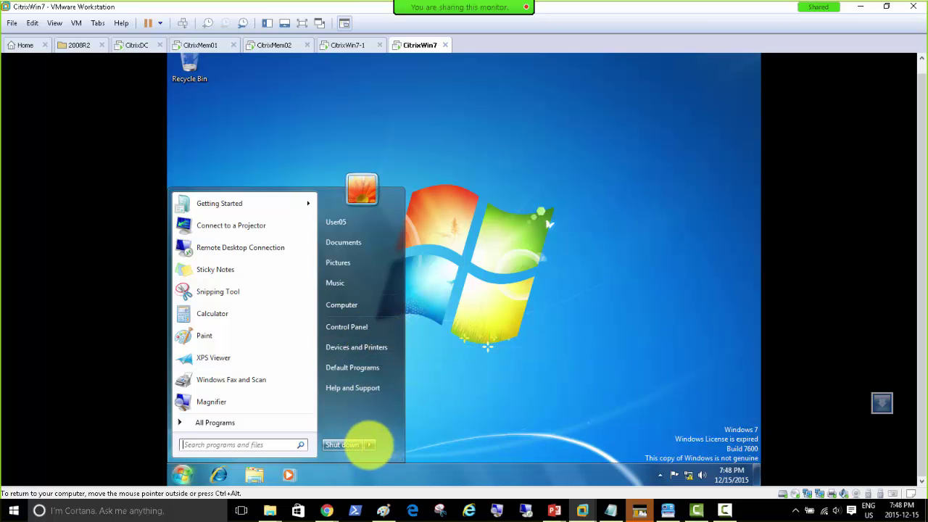
{"action": "mouse_move", "coordinate": [368, 444]}
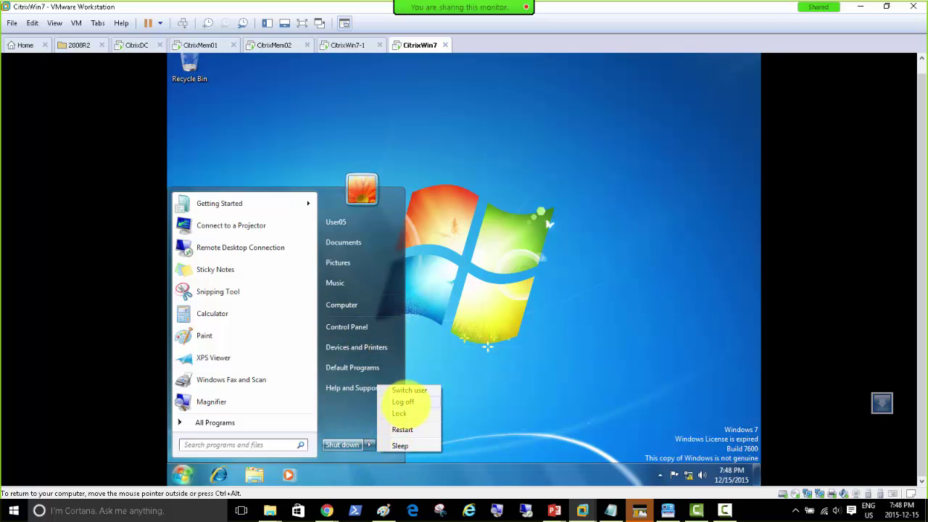
{"action": "left_click", "coordinate": [593, 317]}
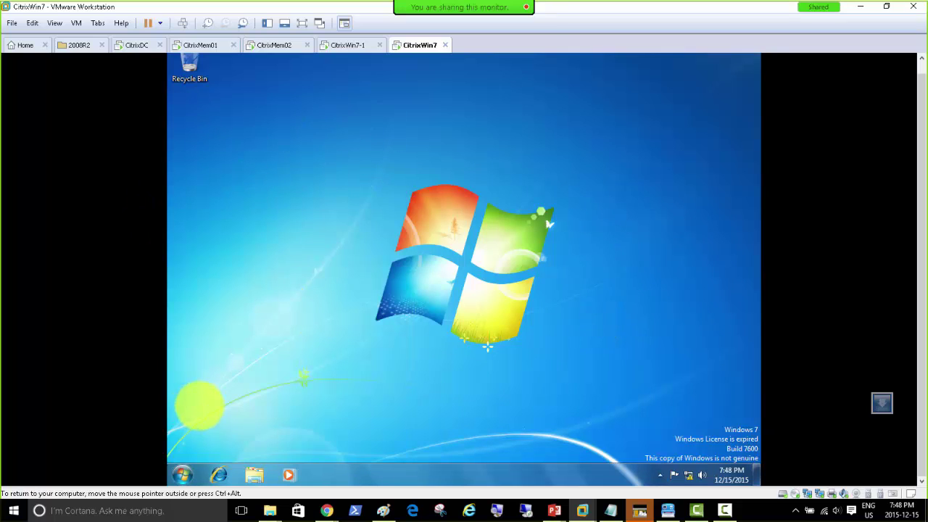
{"action": "left_click", "coordinate": [183, 474]}
{"action": "mouse_move", "coordinate": [368, 445]}
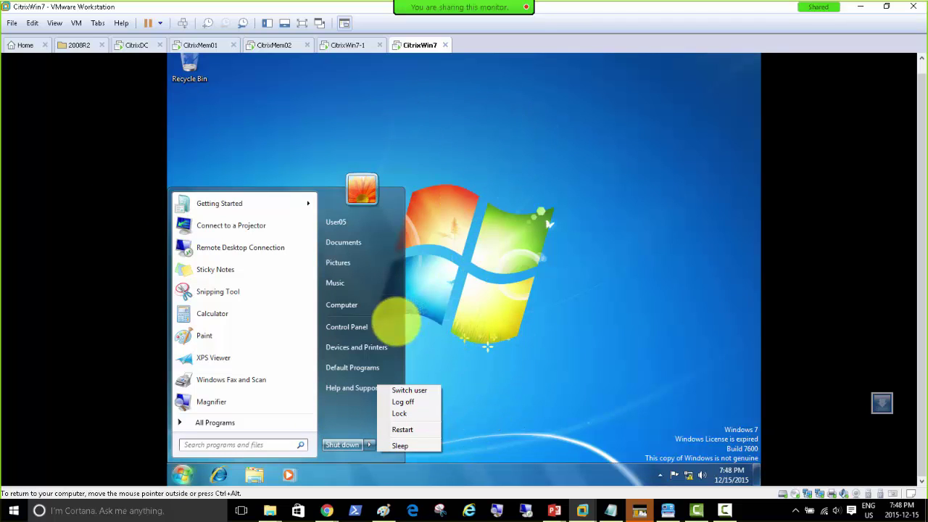
{"action": "left_click", "coordinate": [351, 305]}
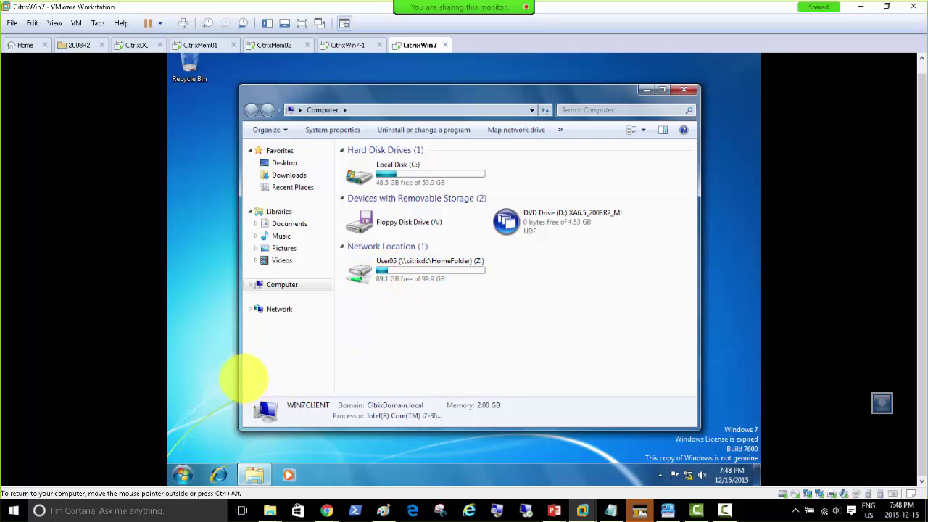
{"action": "double_click", "coordinate": [414, 274]}
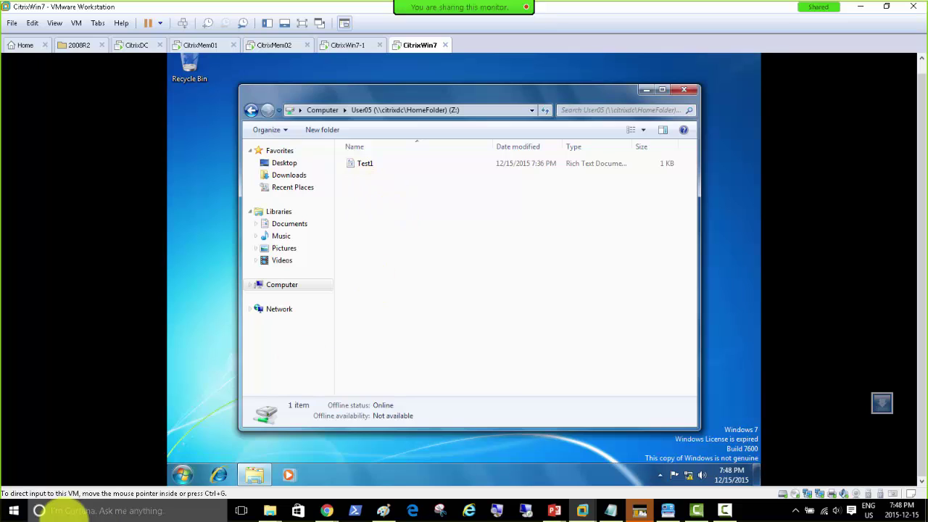
Log off the CitrixWin7 Windows session from the Start menu's shut-down options.
{"action": "left_click", "coordinate": [183, 474]}
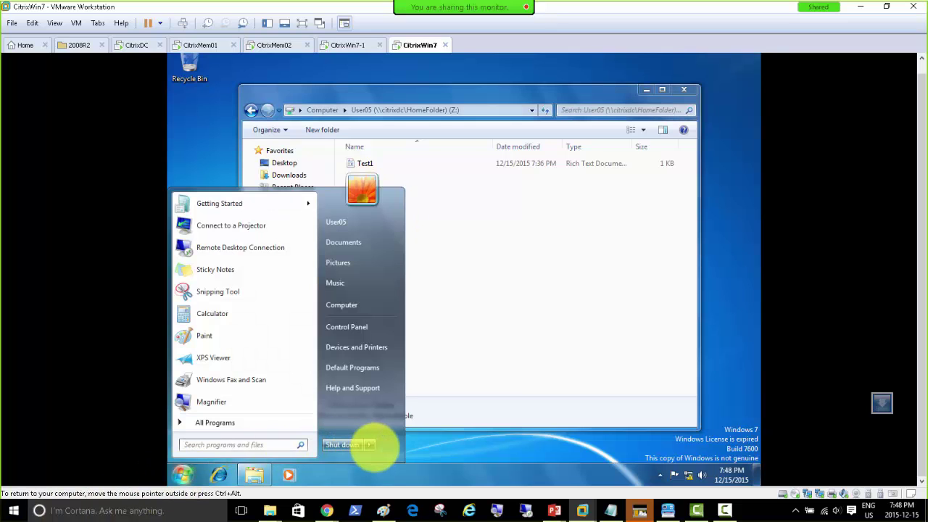
{"action": "left_click", "coordinate": [369, 444]}
{"action": "left_click", "coordinate": [507, 383]}
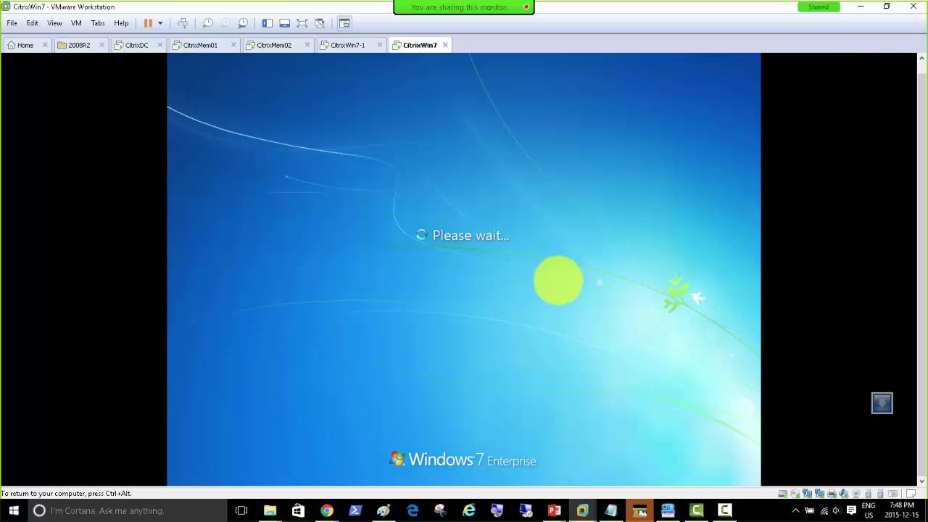
On CitrixWin7-1, select the XenApp page address and maximise Internet Explorer.
{"action": "left_click", "coordinate": [348, 45]}
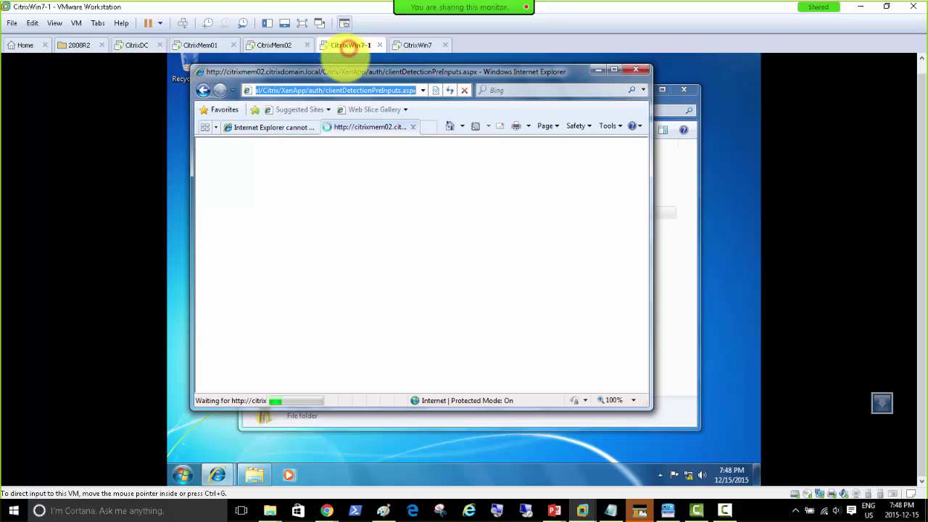
{"action": "left_click", "coordinate": [347, 90]}
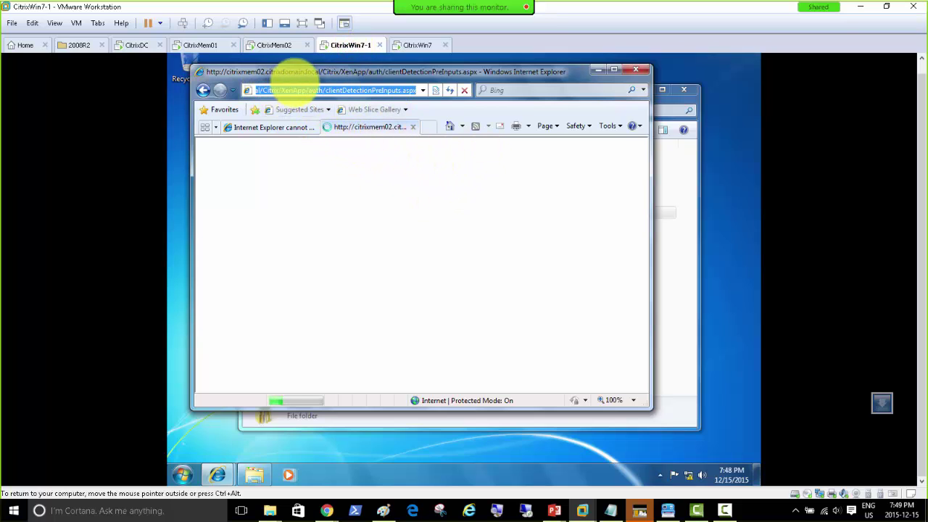
{"action": "double_click", "coordinate": [304, 71]}
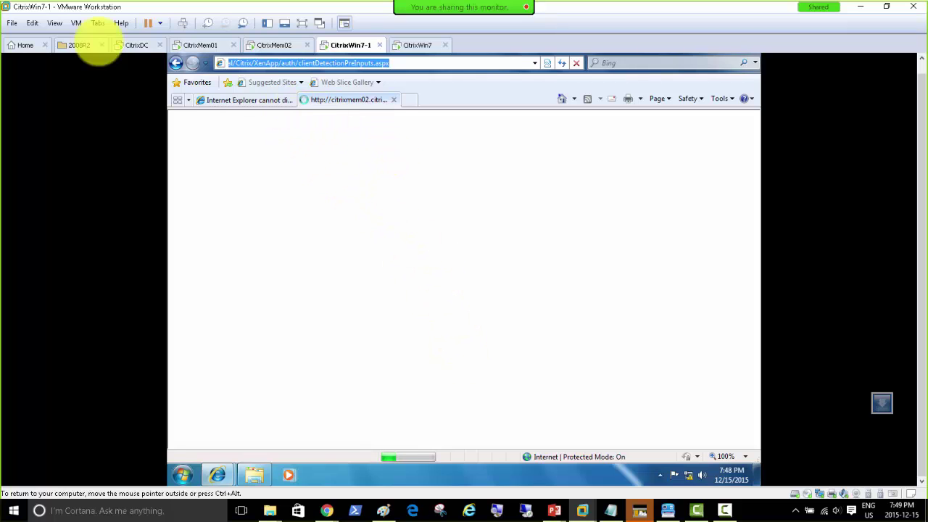
{"action": "left_click", "coordinate": [135, 46]}
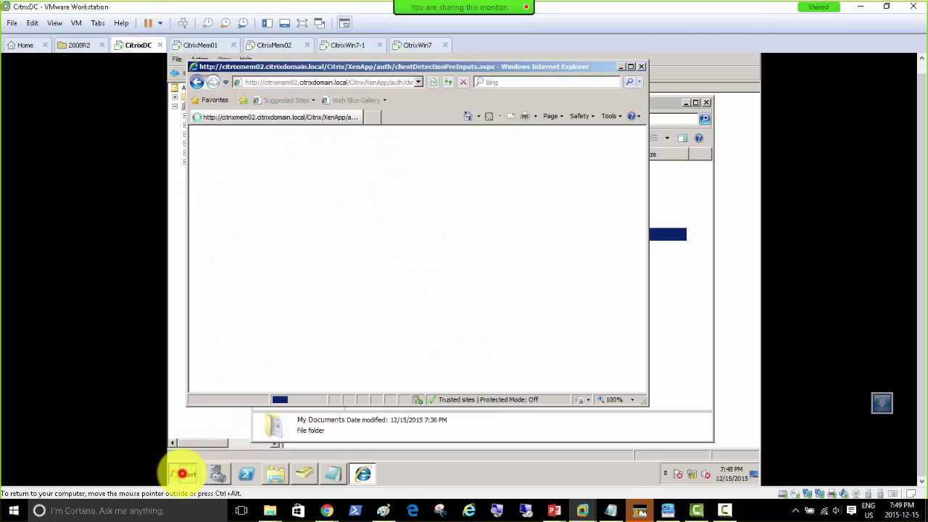
Launch DNS Manager for the CITRIXDC server from its Start menu.
{"action": "key", "text": "super"}
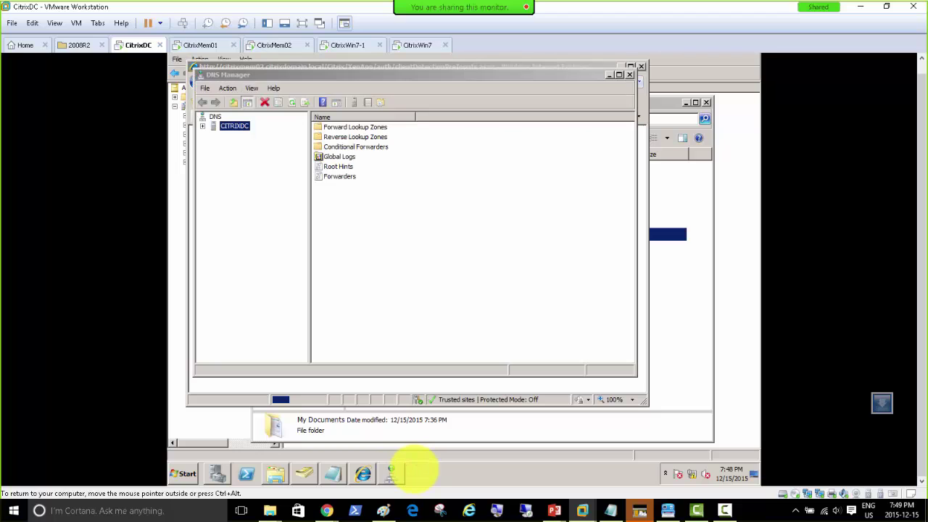
{"action": "key", "text": "super"}
{"action": "left_click", "coordinate": [464, 192]}
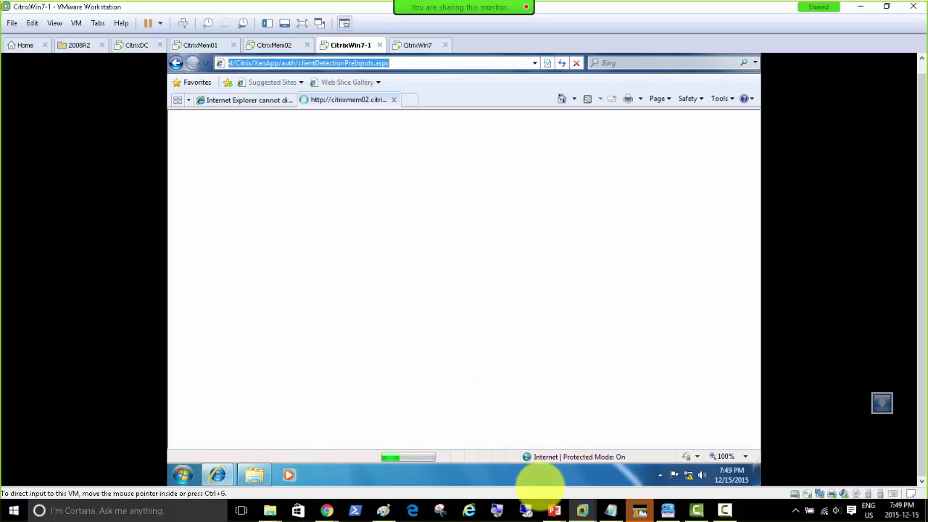
Let the blocked Citrix add-on run in the CitrixWin7-1 VM's Internet Explorer.
{"action": "mouse_move", "coordinate": [554, 508]}
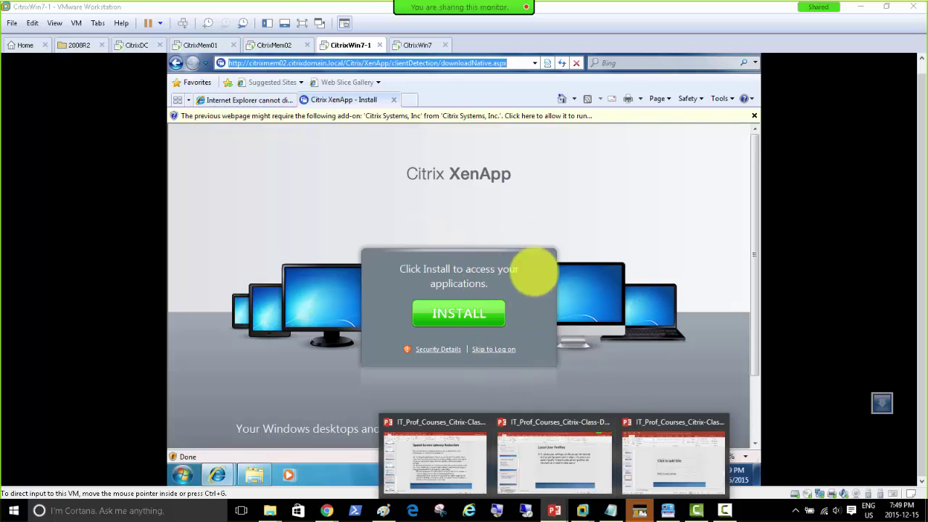
{"action": "left_click", "coordinate": [525, 215]}
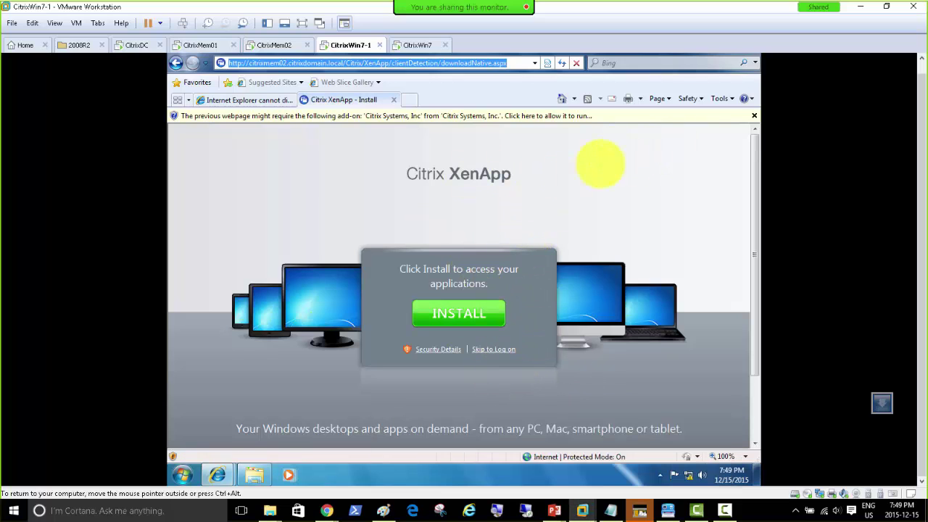
{"action": "left_click", "coordinate": [535, 117]}
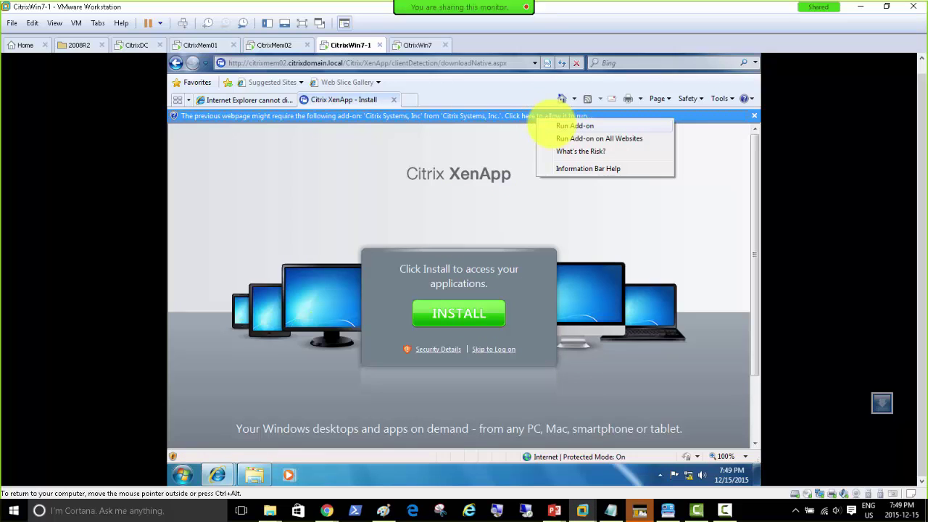
{"action": "left_click", "coordinate": [561, 126]}
{"action": "left_click", "coordinate": [505, 262]}
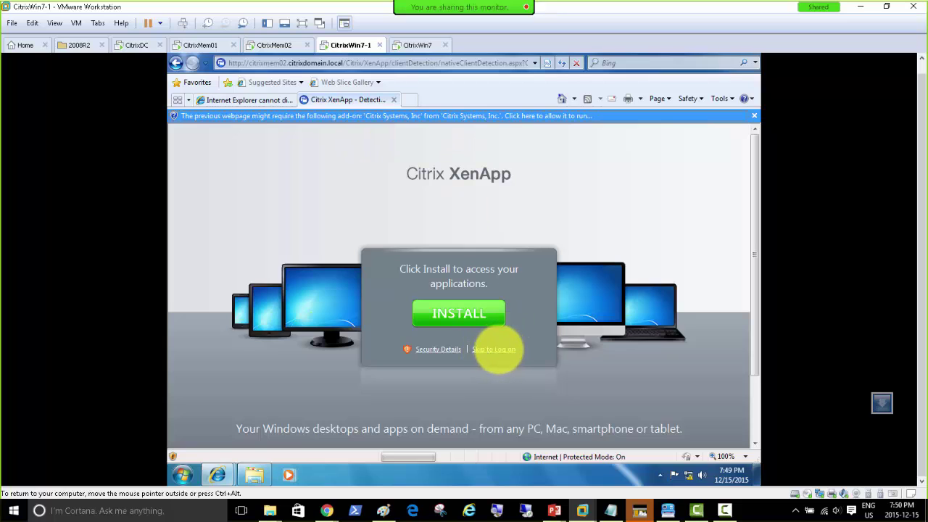
Skip the client install to reach Log on, allow the Citrix program, and focus User name.
{"action": "left_click", "coordinate": [494, 349]}
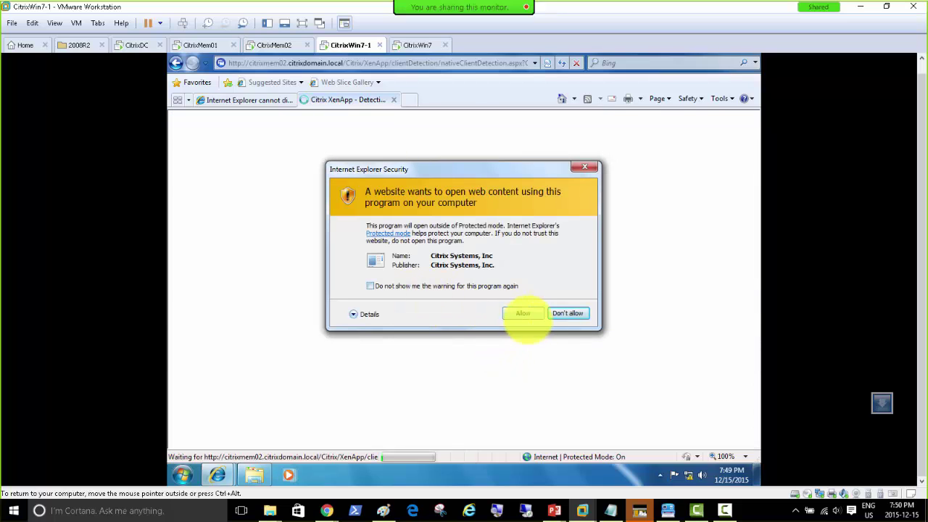
{"action": "left_click", "coordinate": [516, 313]}
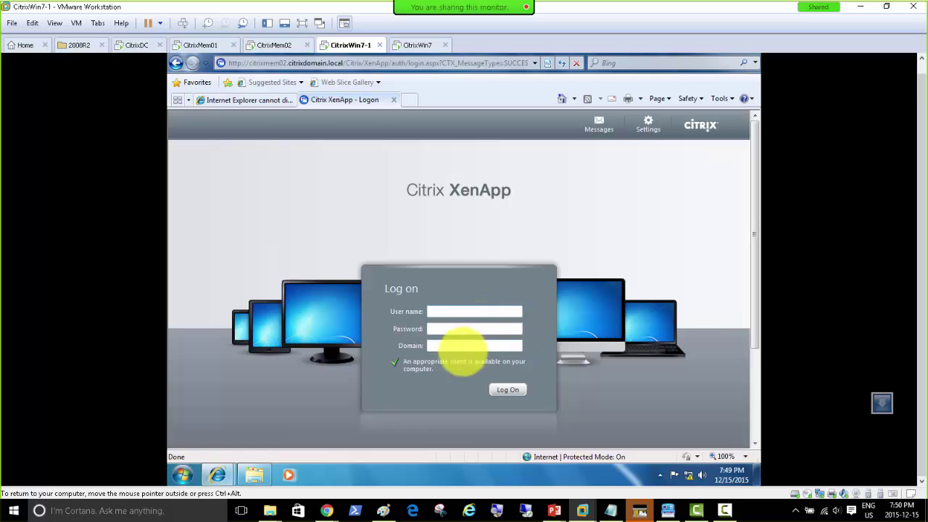
{"action": "left_click", "coordinate": [660, 475]}
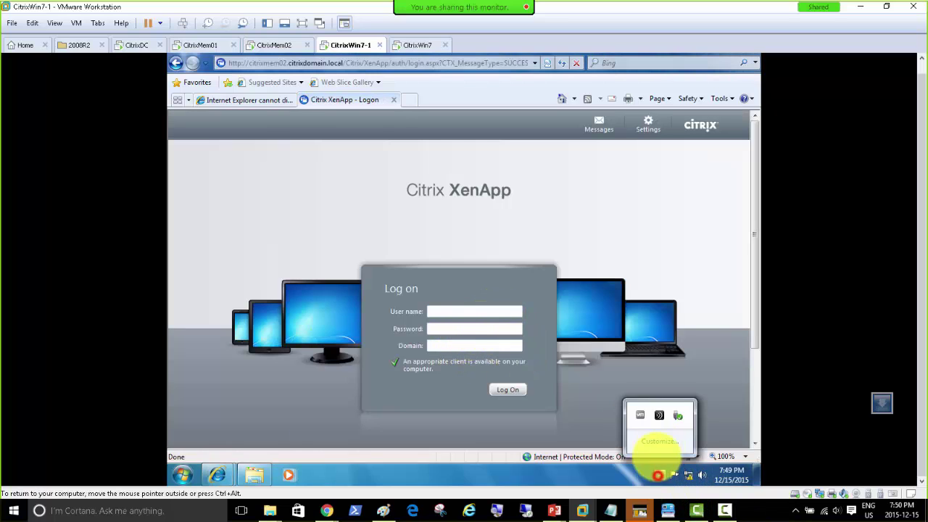
{"action": "left_click", "coordinate": [447, 309]}
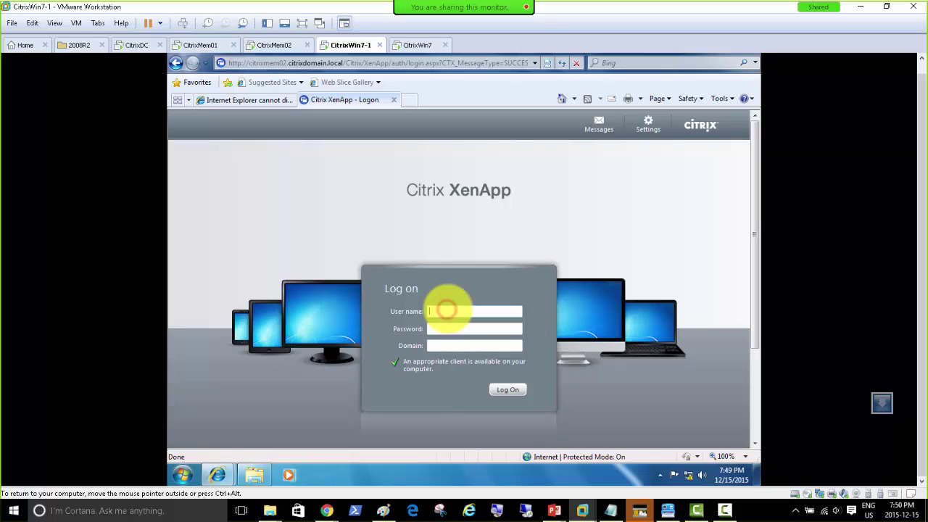
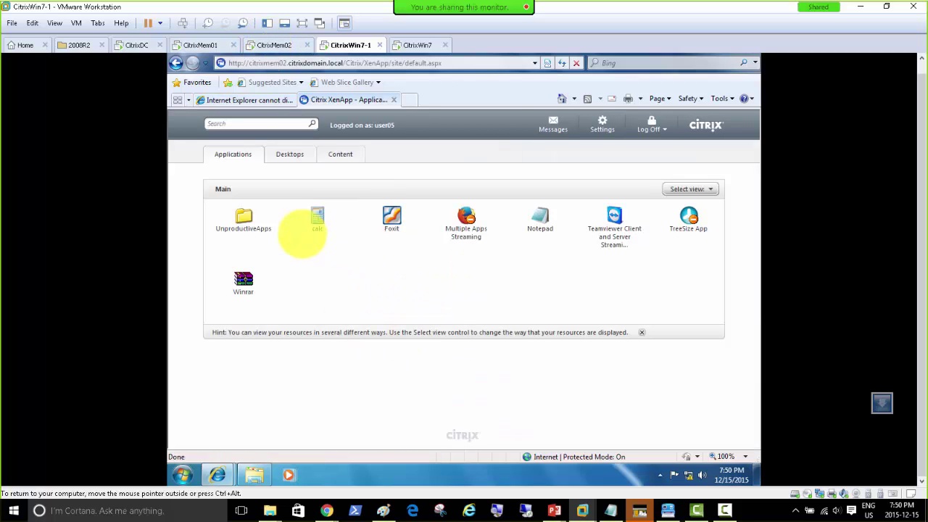
Launch the published calc application from the XenApp page, allowing it through the security prompt.
{"action": "left_click", "coordinate": [315, 221]}
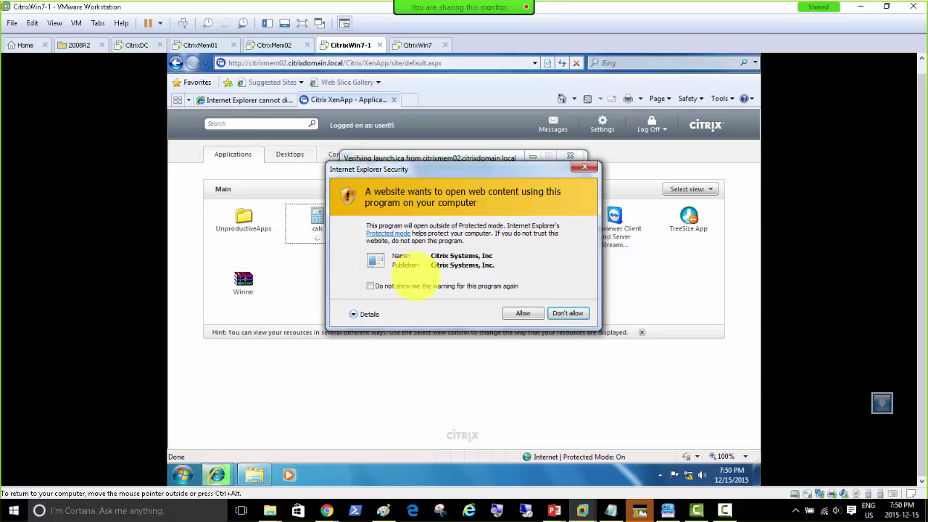
{"action": "left_click", "coordinate": [521, 314]}
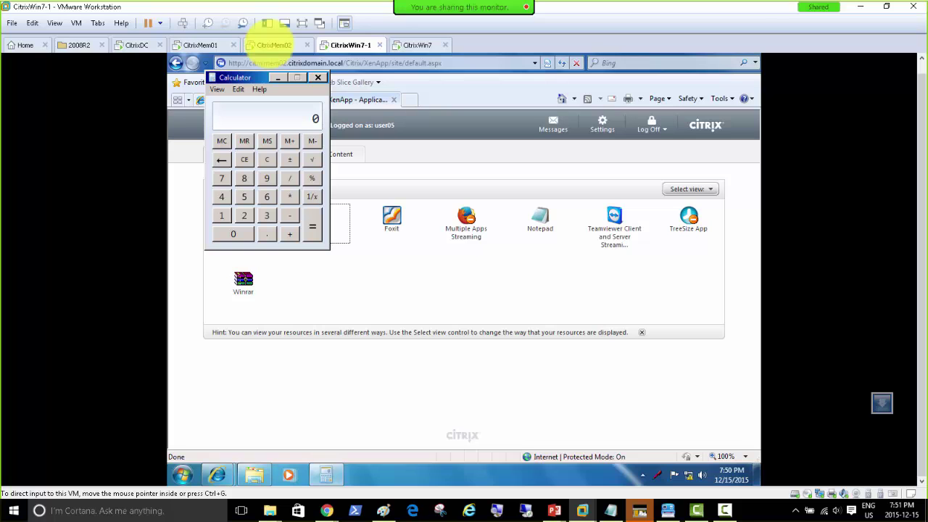
On the CitrixMem02 server, browse to C:\Users to view the local profile folders.
{"action": "left_click", "coordinate": [274, 45]}
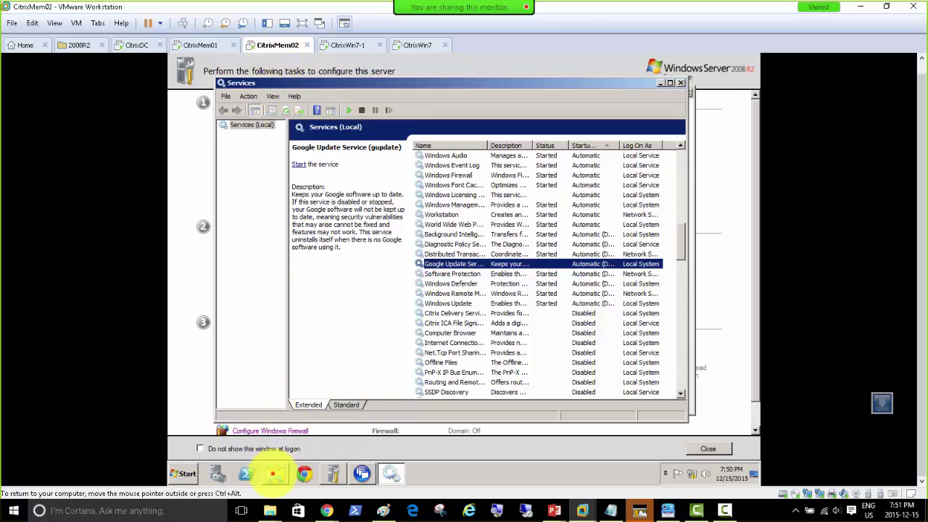
{"action": "left_click", "coordinate": [274, 474]}
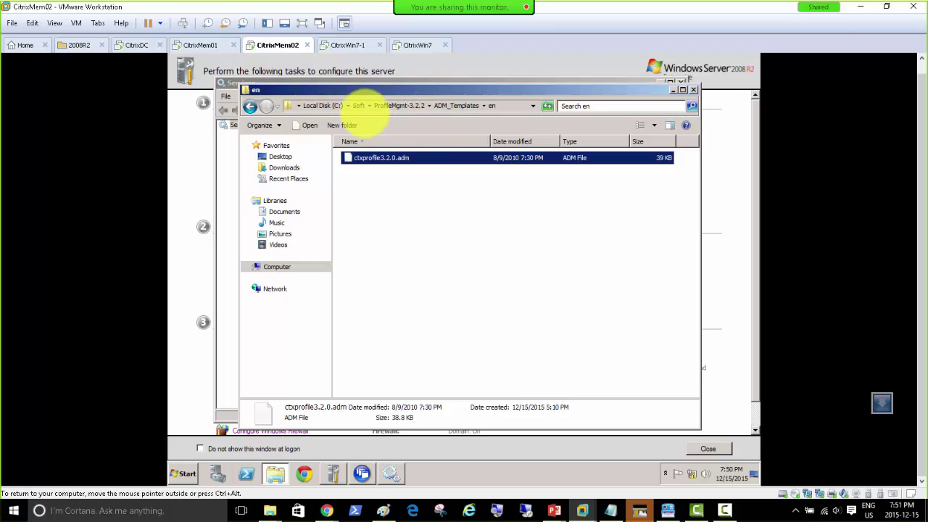
{"action": "left_click", "coordinate": [360, 106]}
{"action": "left_click", "coordinate": [326, 106]}
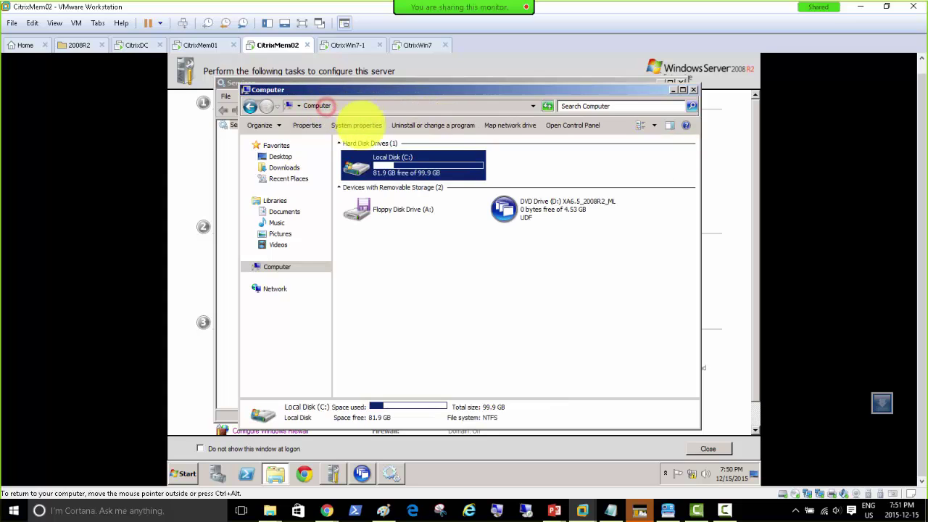
{"action": "double_click", "coordinate": [390, 169]}
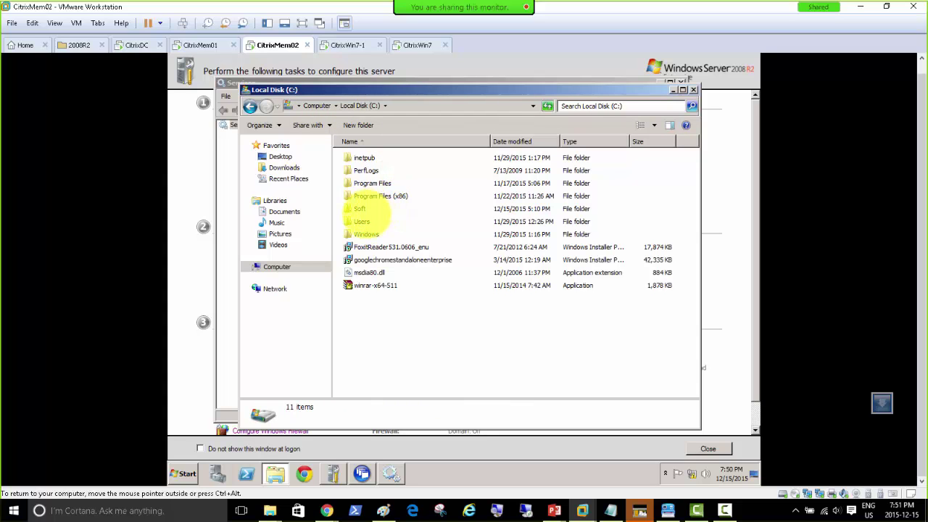
{"action": "double_click", "coordinate": [361, 221]}
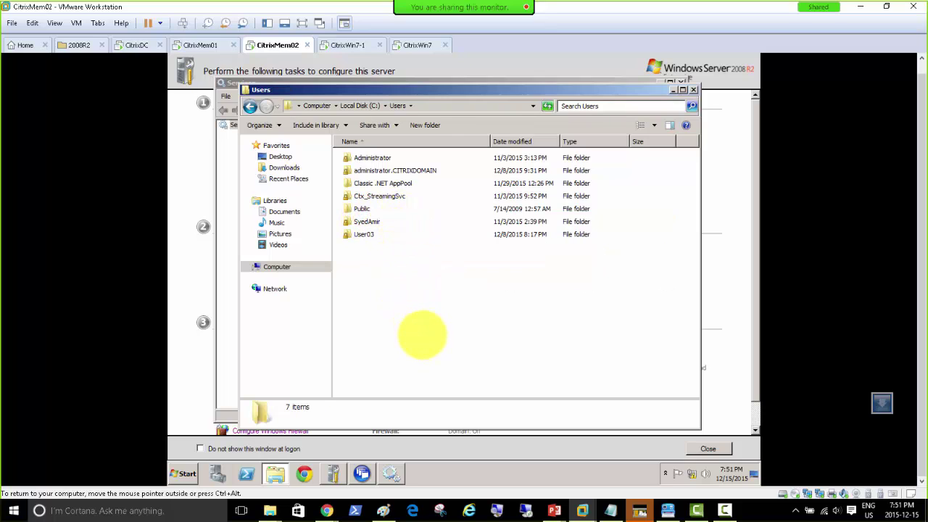
Go back to the C: drive listing and return to the CitrixWin7-1 VM.
{"action": "left_click", "coordinate": [385, 290]}
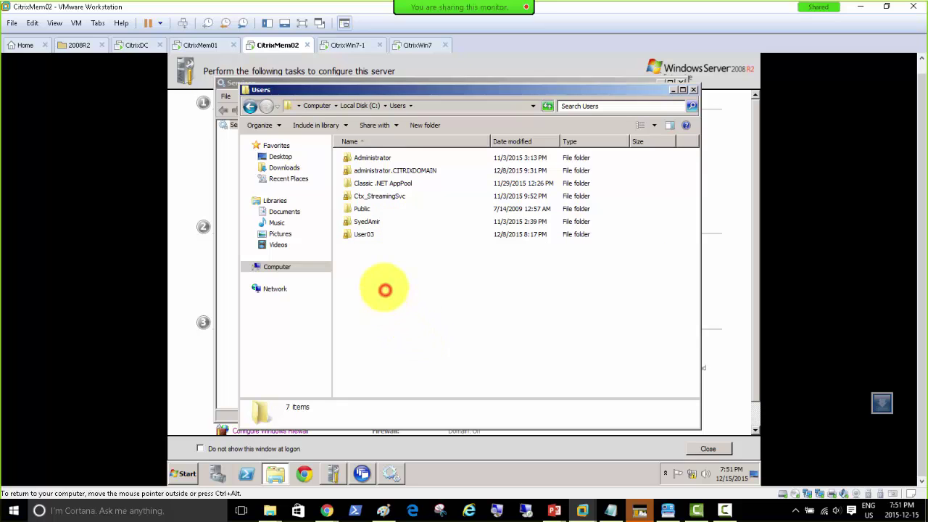
{"action": "left_click", "coordinate": [350, 106]}
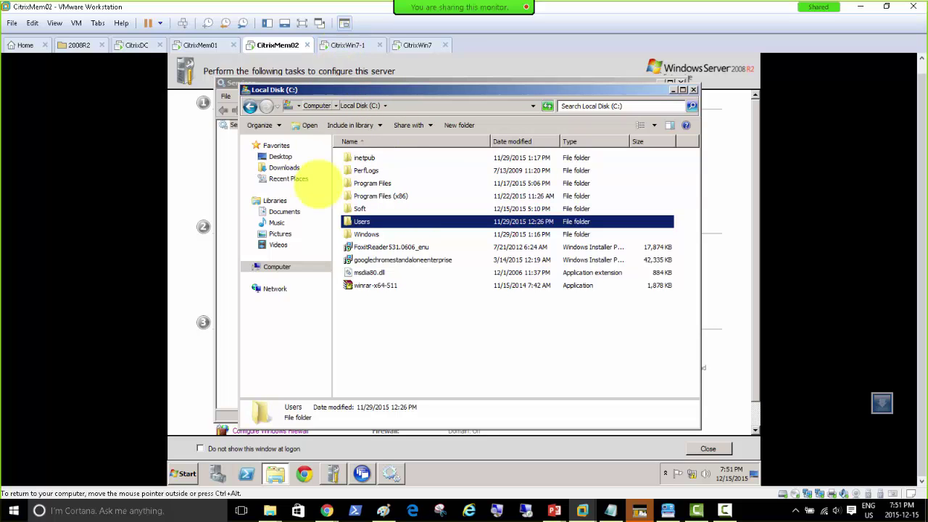
{"action": "left_click", "coordinate": [346, 45]}
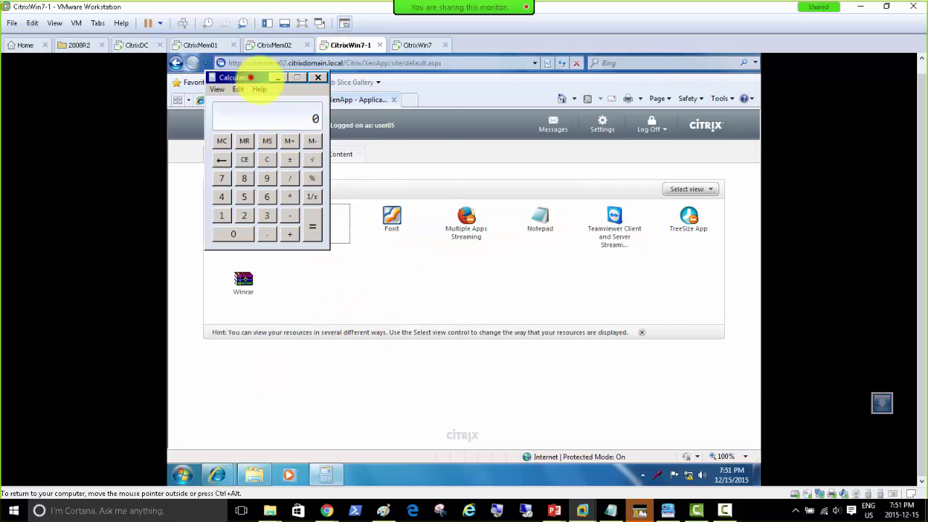
Close Calculator and relaunch calc from XenApp, which now opens an untitled Notepad.
{"action": "left_click_drag", "start_coordinate": [248, 81], "coordinate": [371, 117]}
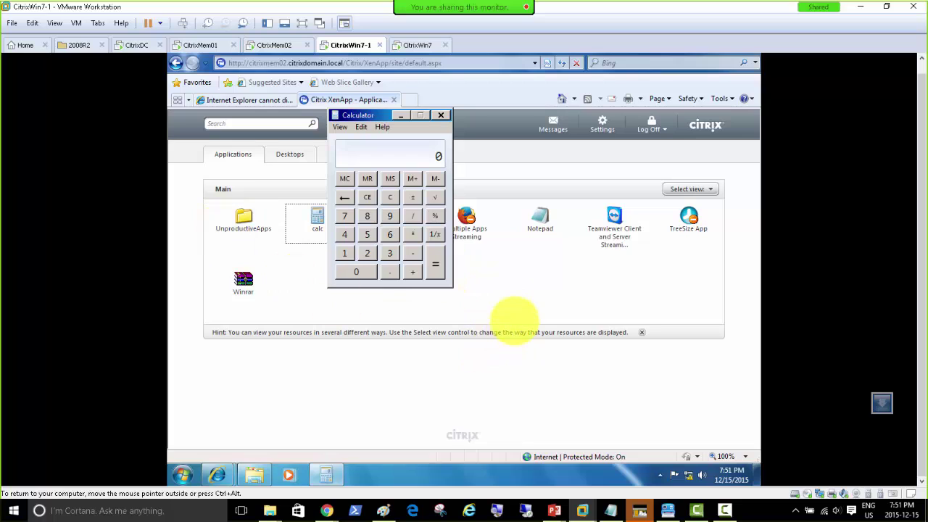
{"action": "left_click", "coordinate": [442, 115]}
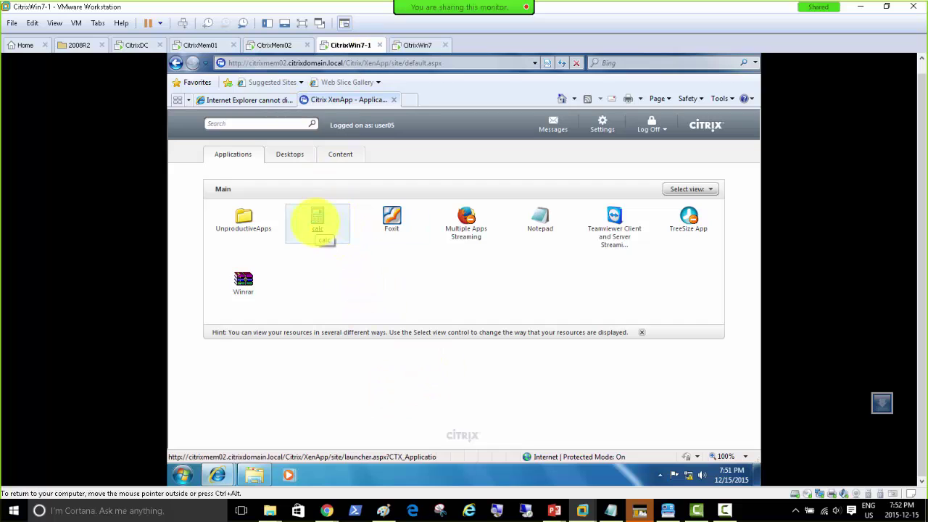
{"action": "left_click", "coordinate": [317, 221]}
{"action": "left_click", "coordinate": [523, 313]}
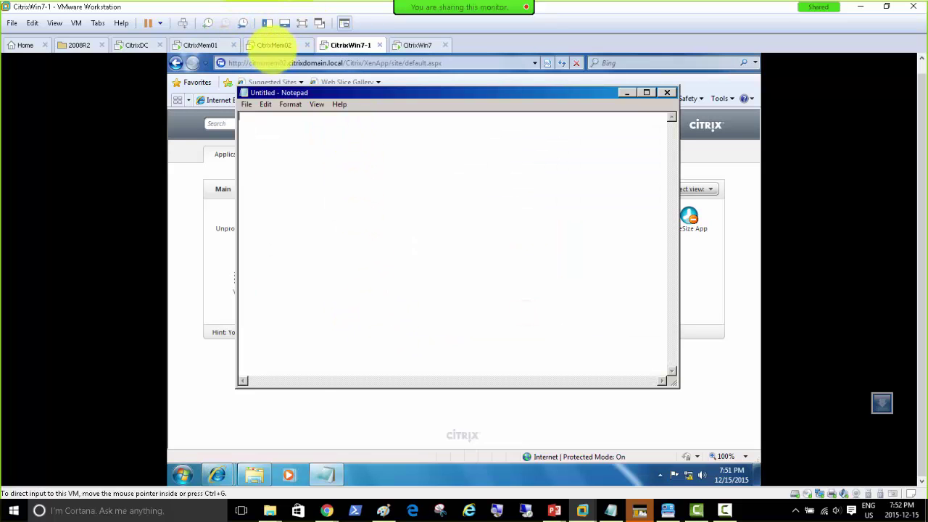
Open the XenApp Server Role Manager on CitrixMem02, then bring up CitrixWin7 at its logon screen.
{"action": "left_click", "coordinate": [274, 45]}
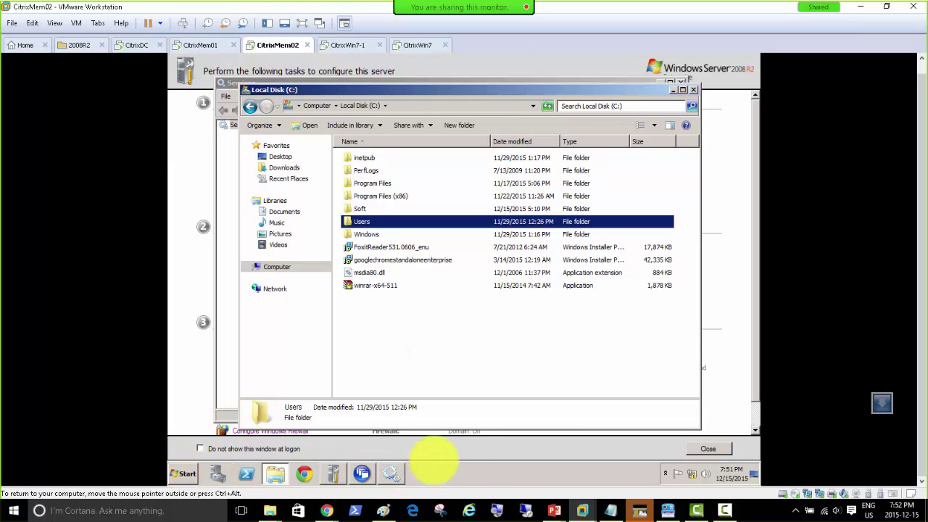
{"action": "left_click", "coordinate": [473, 475]}
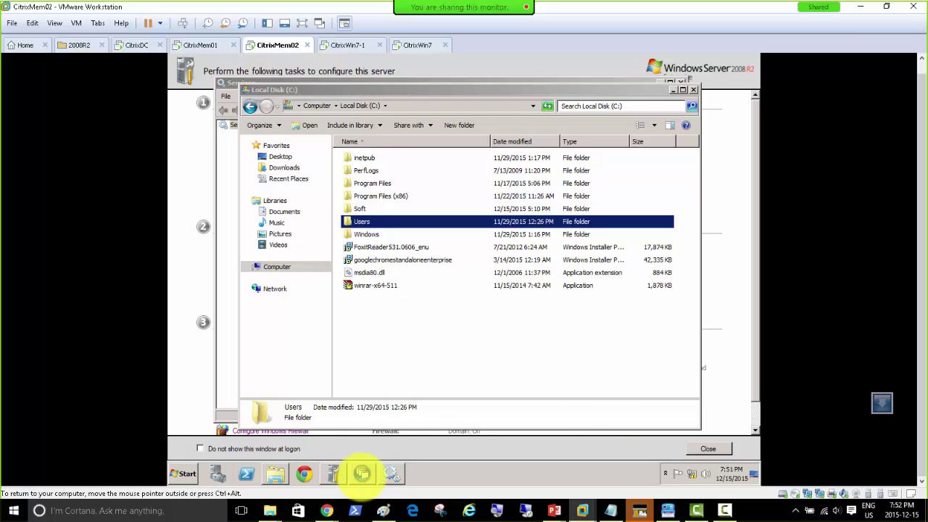
{"action": "left_click", "coordinate": [363, 471]}
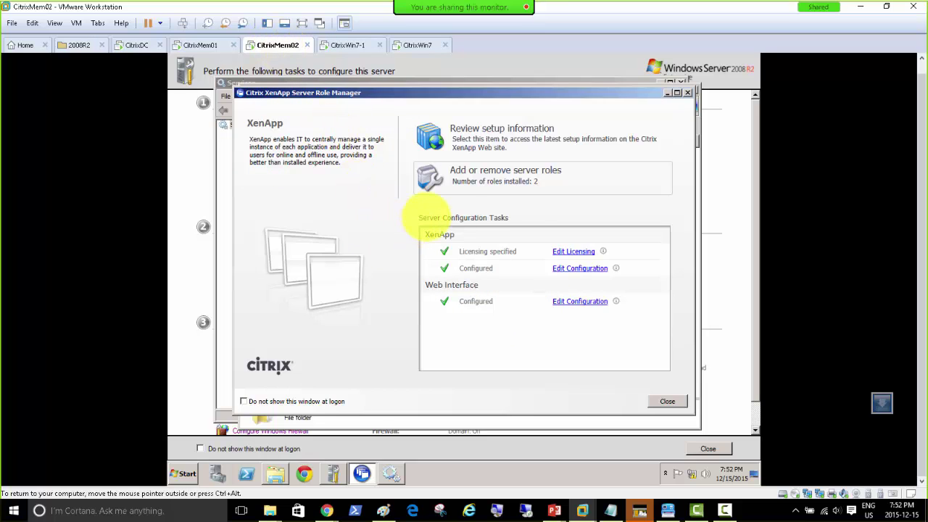
{"action": "left_click", "coordinate": [417, 45]}
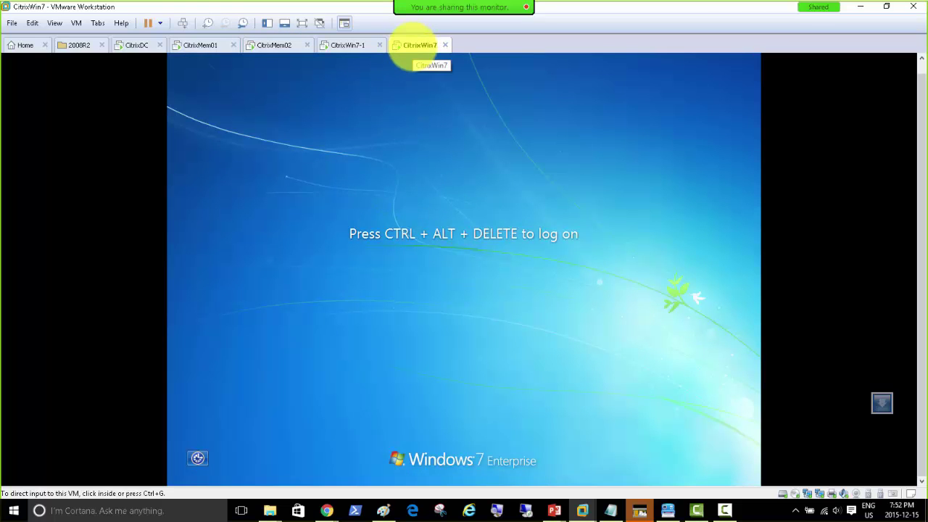
Close Notepad in CitrixWin7-1 and allow the Citrix prompt to return to the applications page.
{"action": "left_click", "coordinate": [342, 45]}
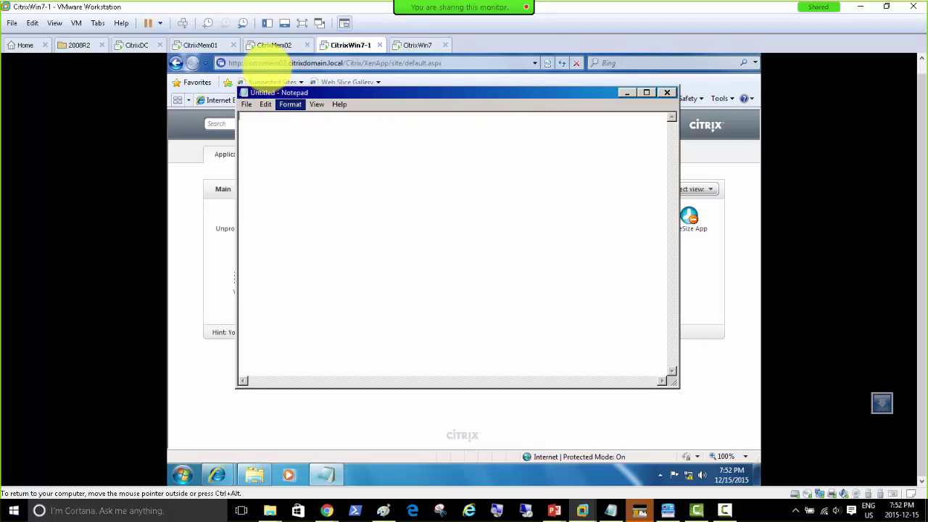
{"action": "left_click", "coordinate": [275, 45]}
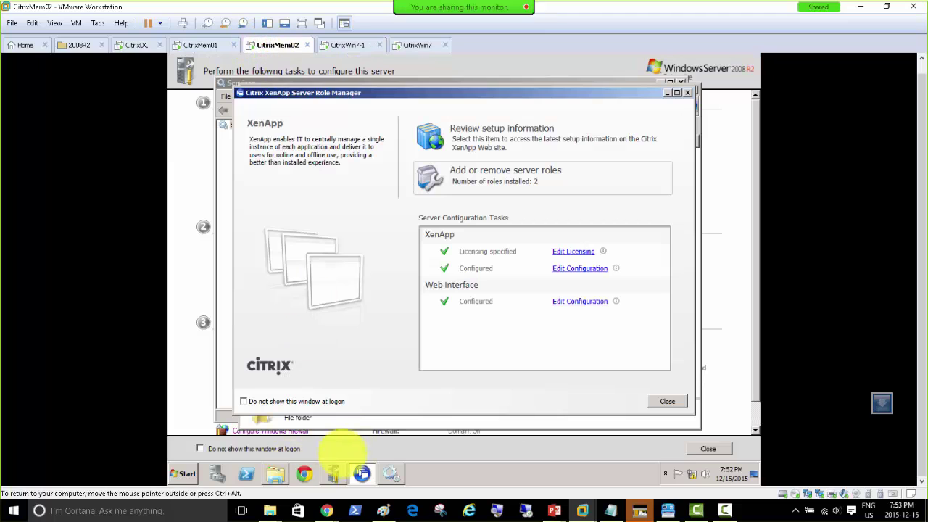
{"action": "left_click", "coordinate": [432, 474]}
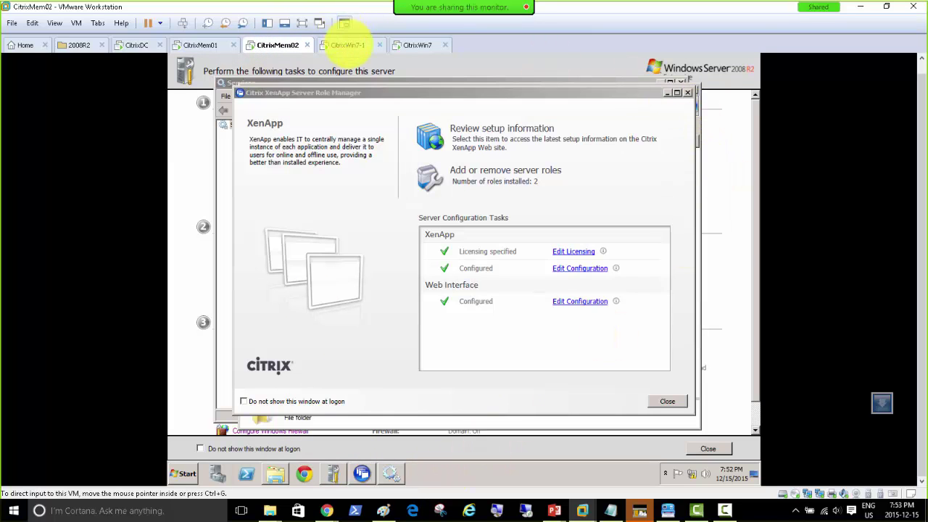
{"action": "left_click", "coordinate": [345, 45]}
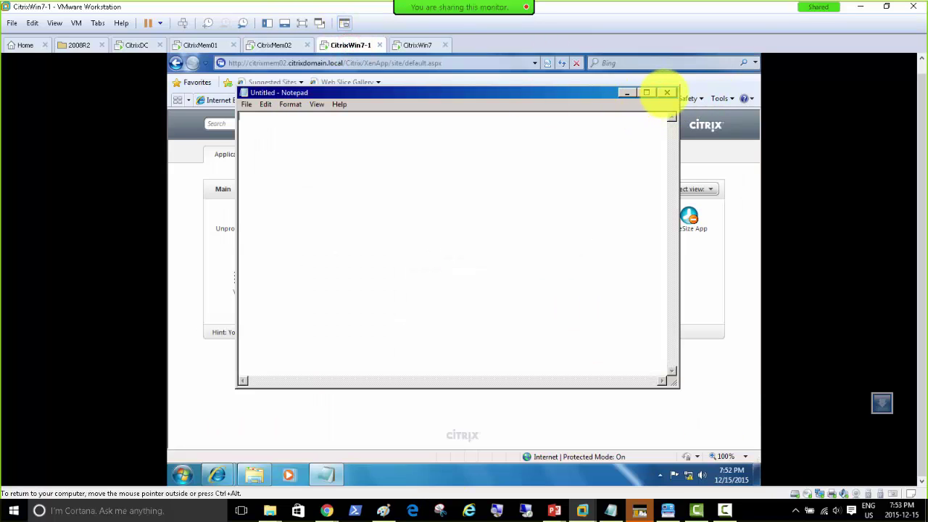
{"action": "left_click", "coordinate": [666, 93]}
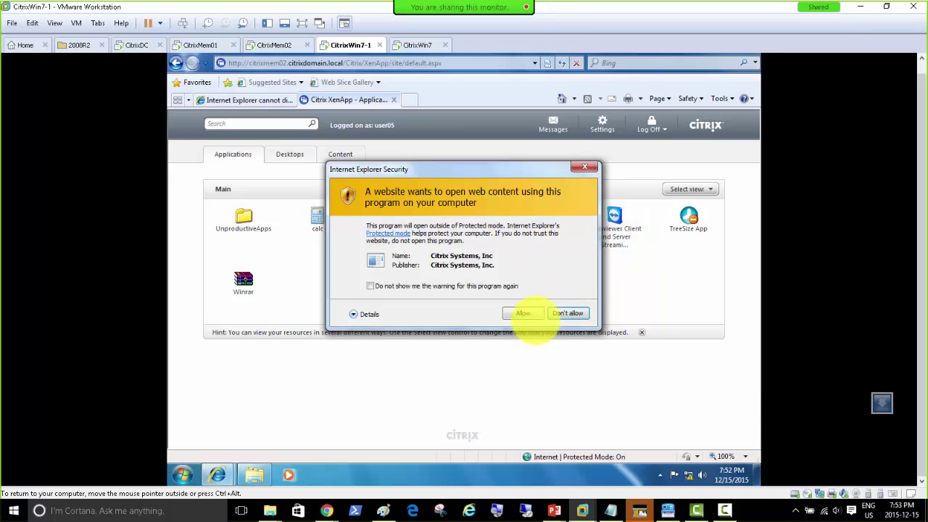
{"action": "left_click", "coordinate": [522, 313]}
Disconnect the XenApp web session, log off Windows 7, and switch to CitrixMem02.
{"action": "mouse_move", "coordinate": [650, 130]}
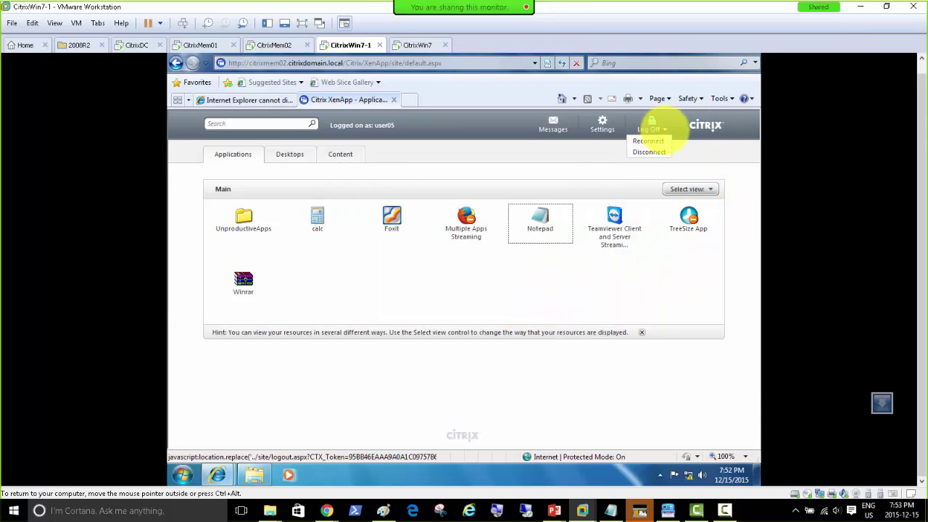
{"action": "left_click", "coordinate": [648, 152]}
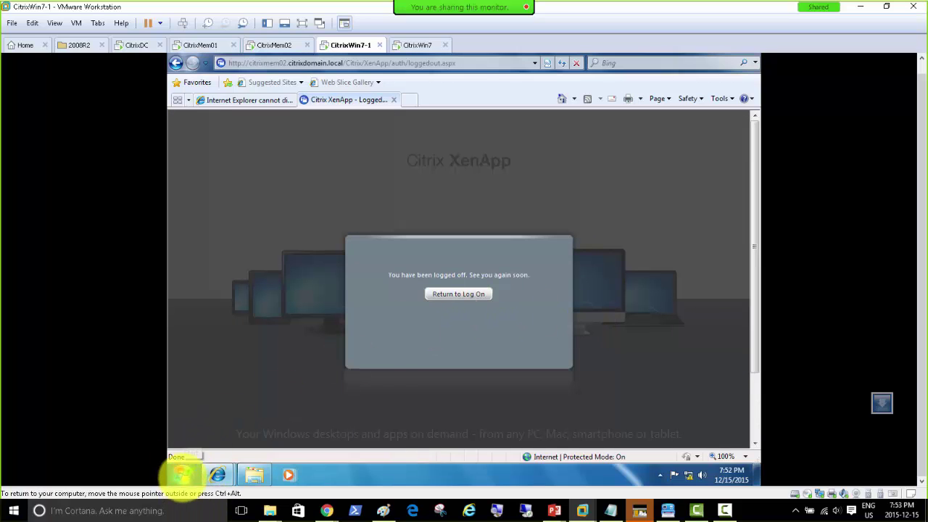
{"action": "left_click", "coordinate": [182, 475]}
{"action": "left_click", "coordinate": [369, 445]}
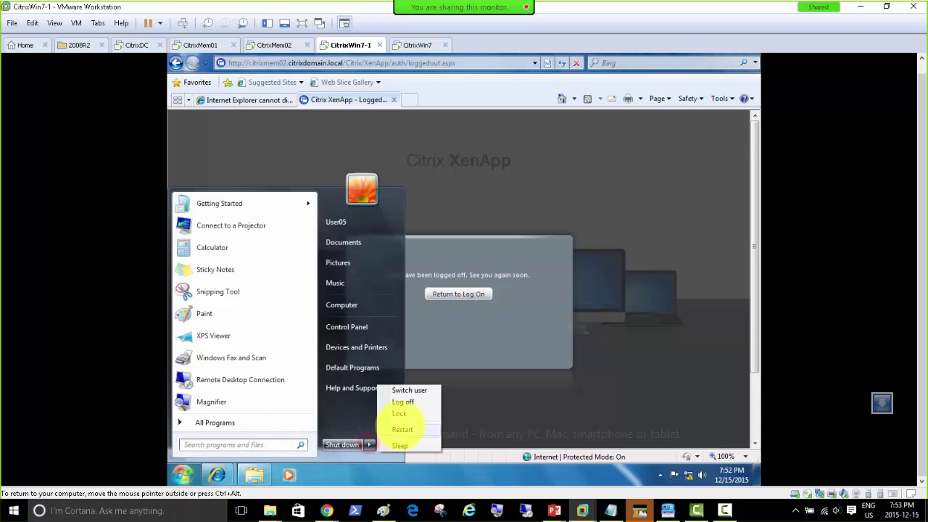
{"action": "left_click", "coordinate": [405, 402]}
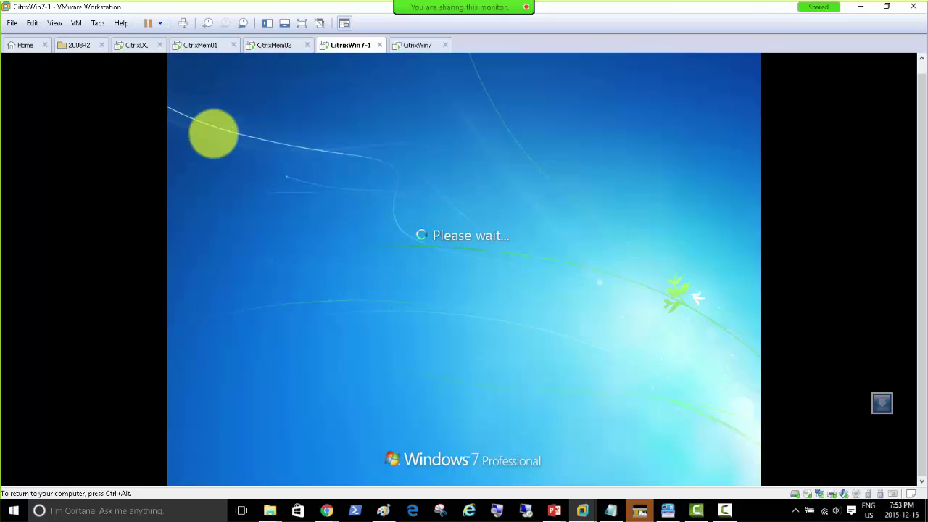
{"action": "left_click", "coordinate": [274, 44]}
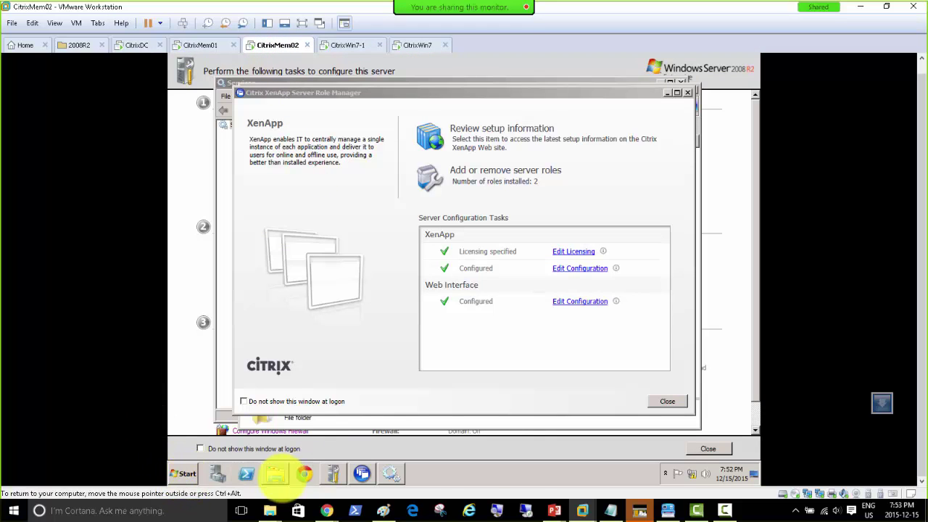
View the profile folders in C:\Users on CitrixMem02, then go back to Computer.
{"action": "left_click", "coordinate": [274, 475]}
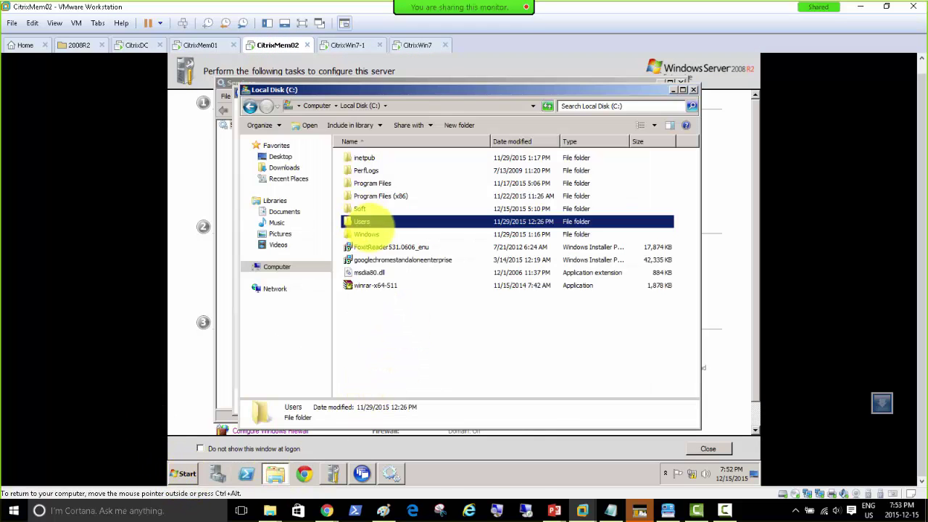
{"action": "left_click", "coordinate": [375, 323]}
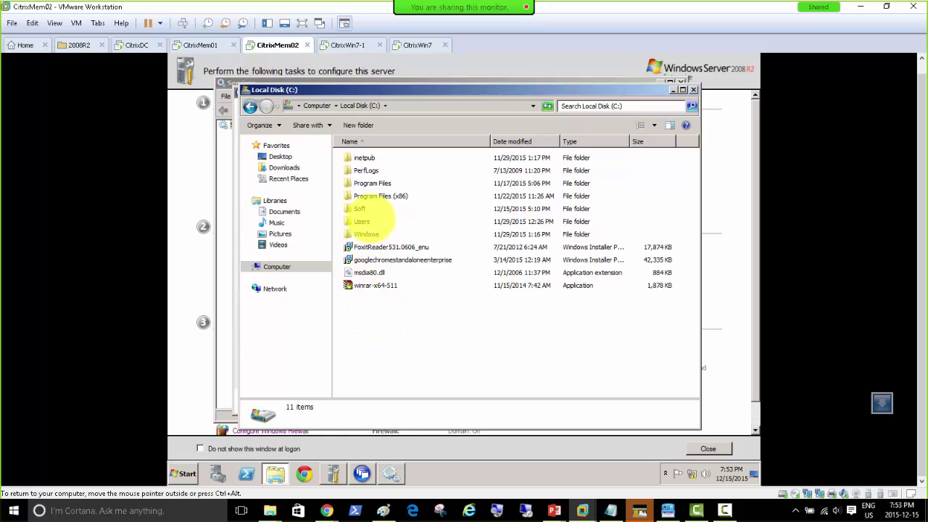
{"action": "double_click", "coordinate": [362, 221]}
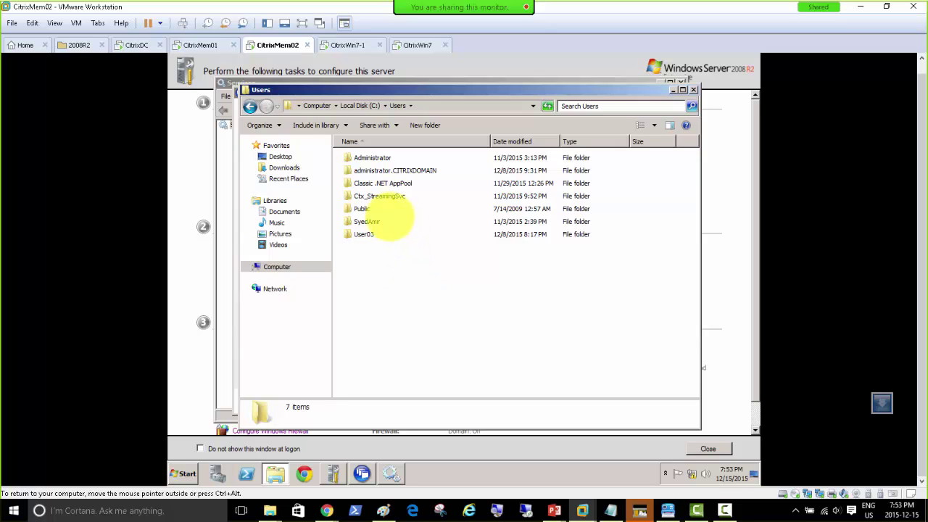
{"action": "left_click", "coordinate": [317, 105]}
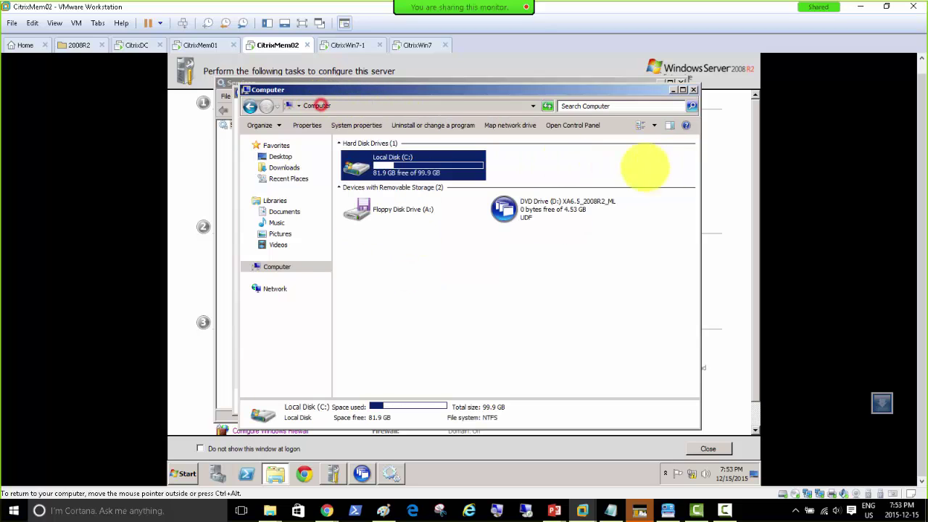
Search the whole Computer for 'User05' and dismiss the slow-search notice options.
{"action": "left_click", "coordinate": [583, 105]}
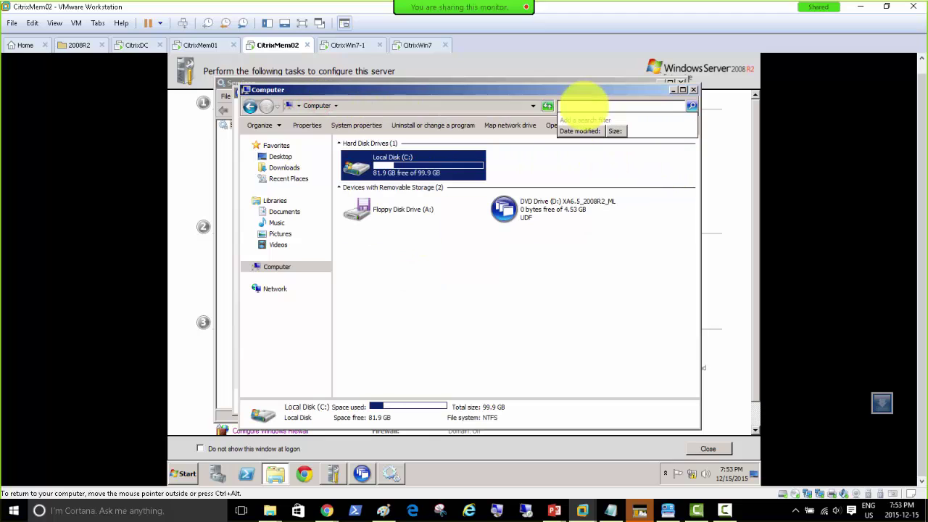
{"action": "type", "text": "User05"}
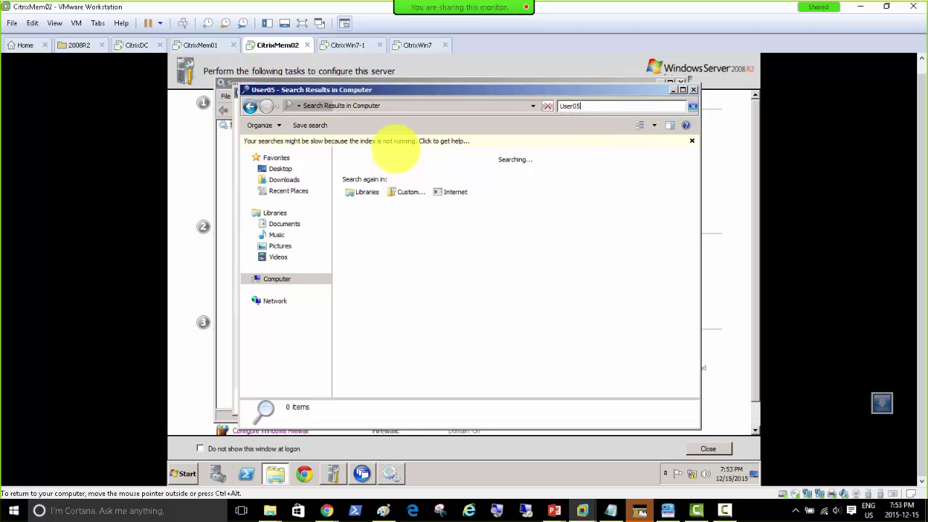
{"action": "left_click", "coordinate": [374, 141]}
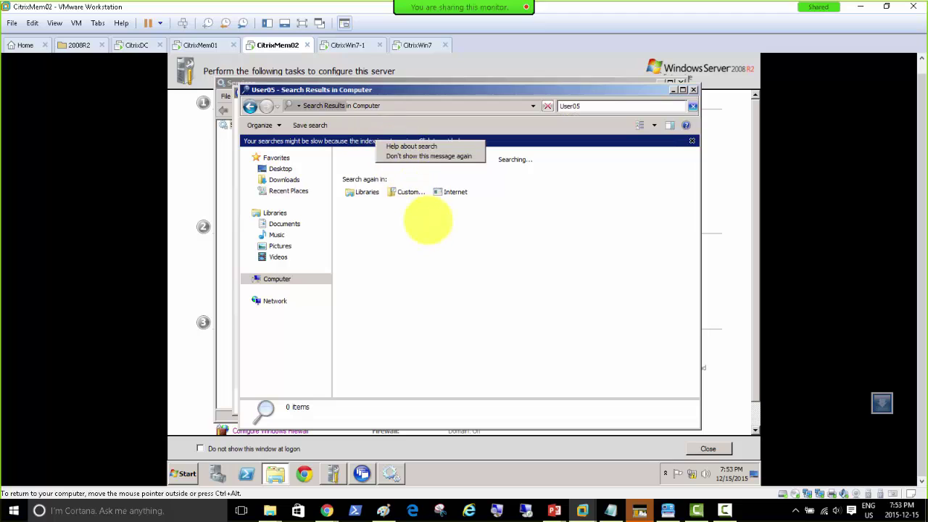
{"action": "left_click", "coordinate": [450, 275]}
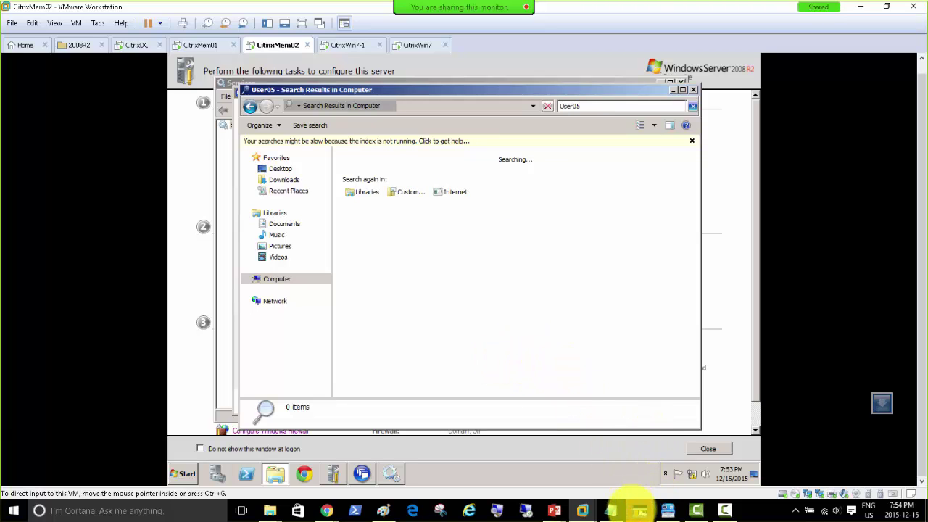
{"action": "mouse_move", "coordinate": [582, 510]}
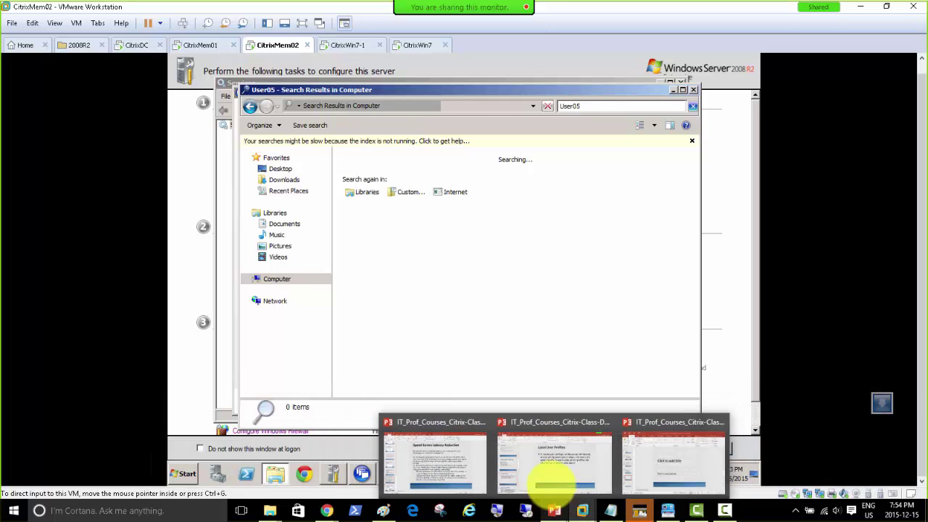
Bring PowerPoint forward at slide 8, 'Local User Profiles'.
{"action": "left_click", "coordinate": [549, 470]}
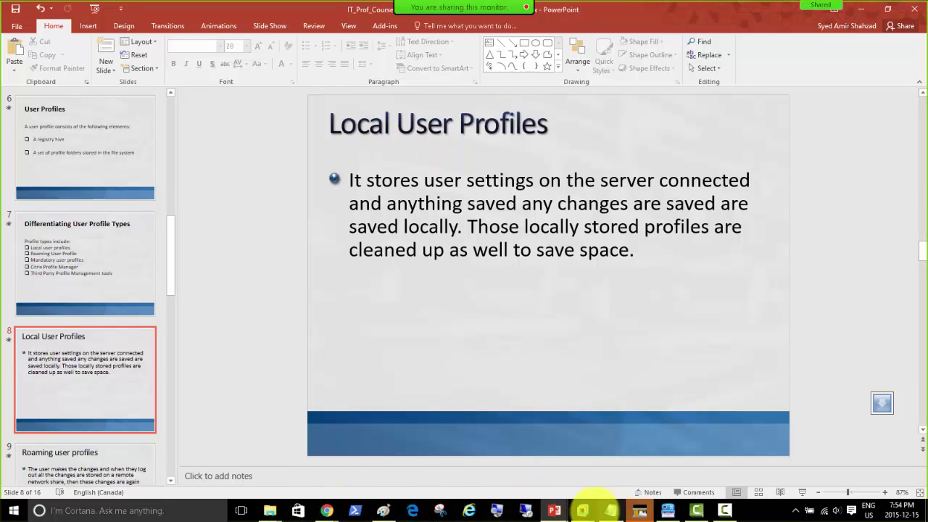
{"action": "mouse_move", "coordinate": [582, 509]}
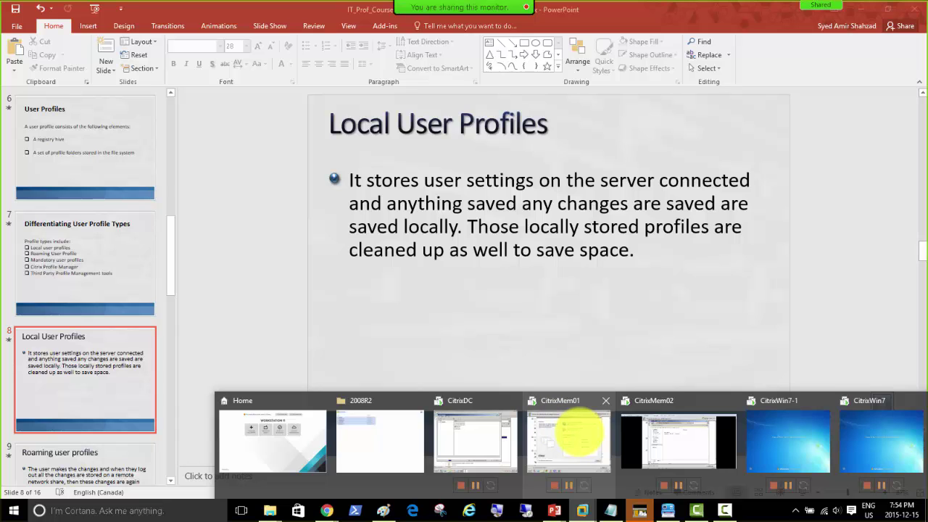
On CitrixMem02, open C:\Users through Start > Computer.
{"action": "left_click", "coordinate": [571, 431]}
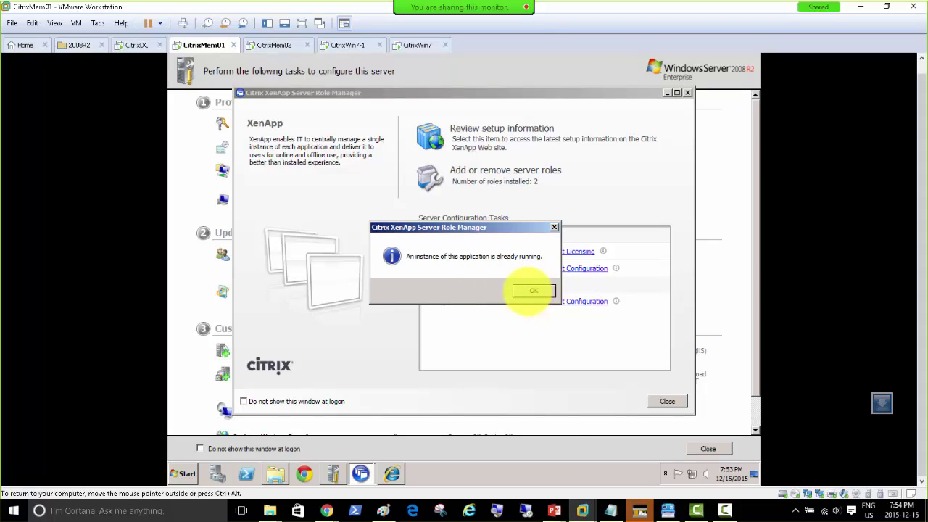
{"action": "left_click", "coordinate": [533, 290]}
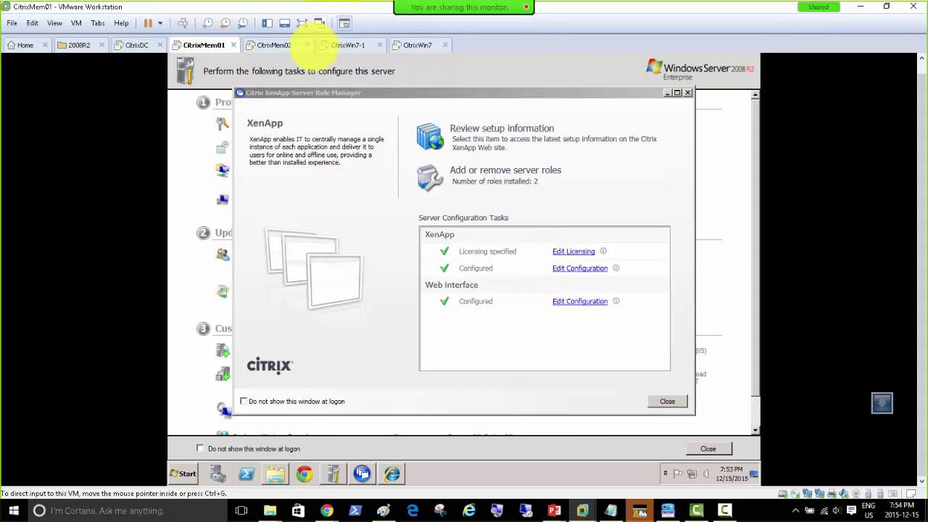
{"action": "left_click", "coordinate": [267, 45]}
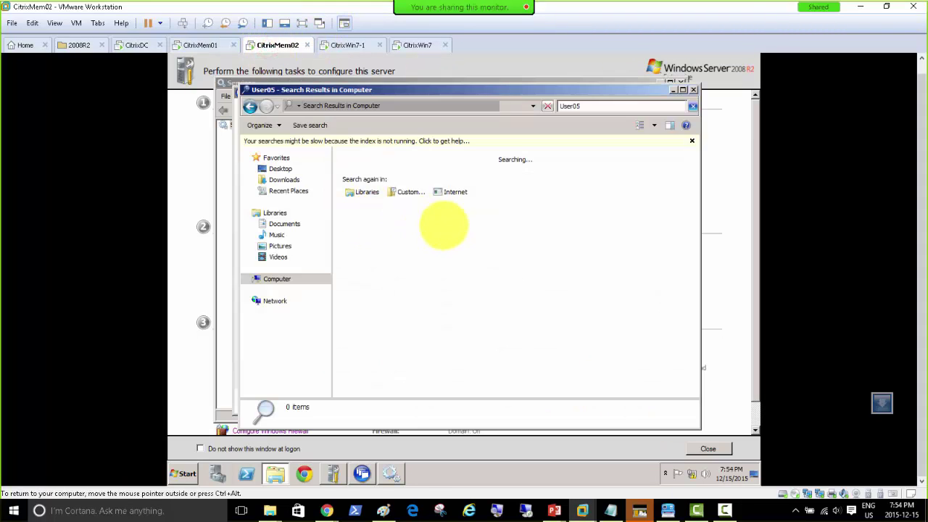
{"action": "left_click", "coordinate": [185, 473]}
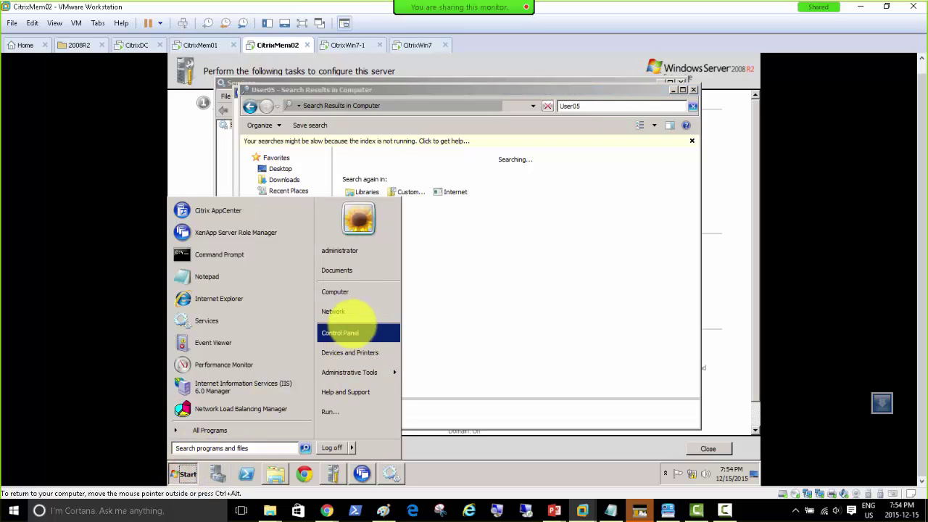
{"action": "left_click", "coordinate": [343, 294]}
{"action": "double_click", "coordinate": [374, 179]}
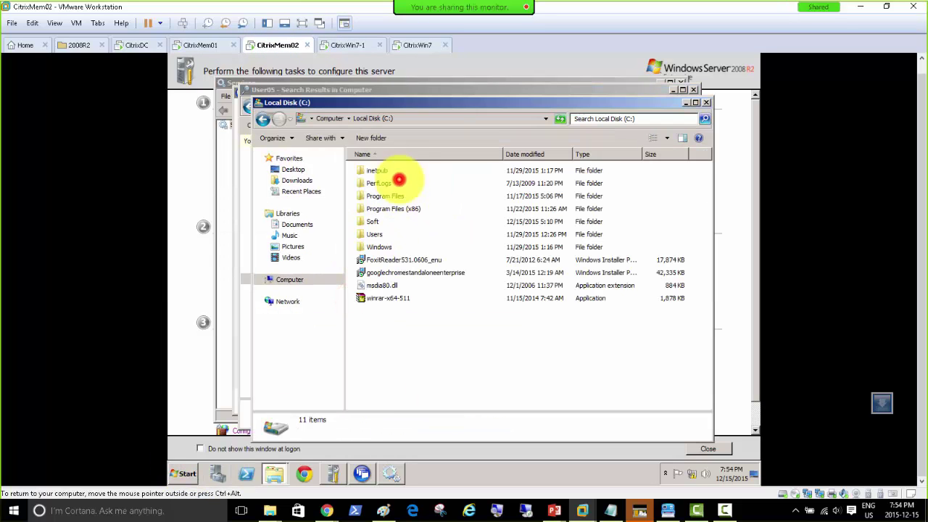
{"action": "double_click", "coordinate": [374, 234]}
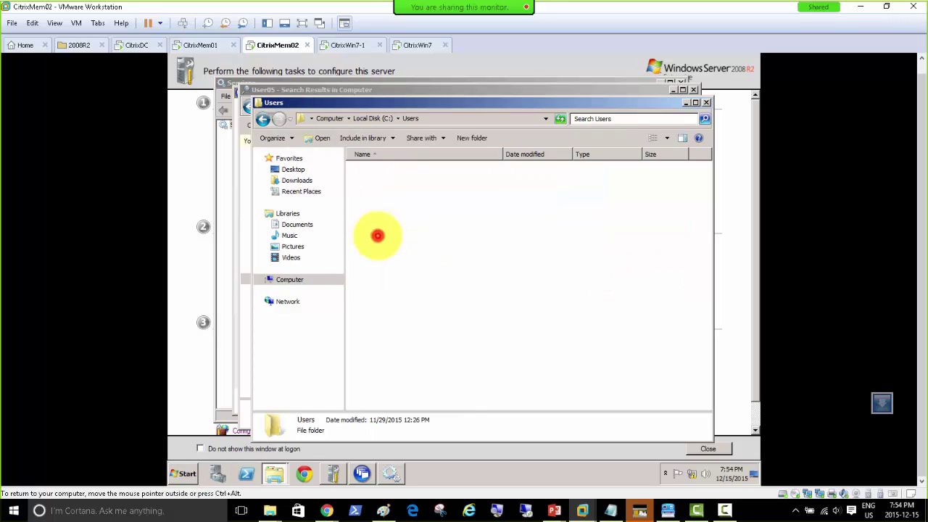
Open the User03 profile folder to inspect its contents.
{"action": "left_click", "coordinate": [377, 247]}
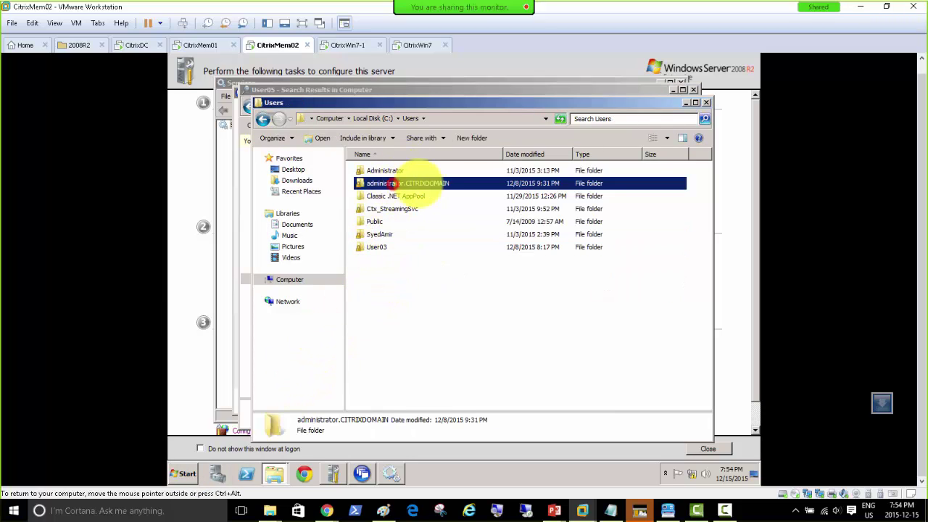
{"action": "left_click", "coordinate": [410, 183]}
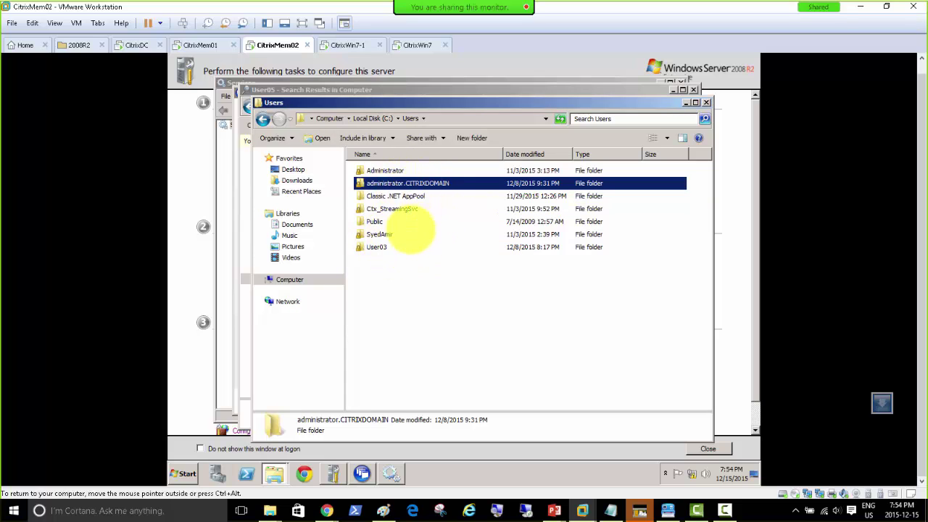
{"action": "double_click", "coordinate": [377, 247]}
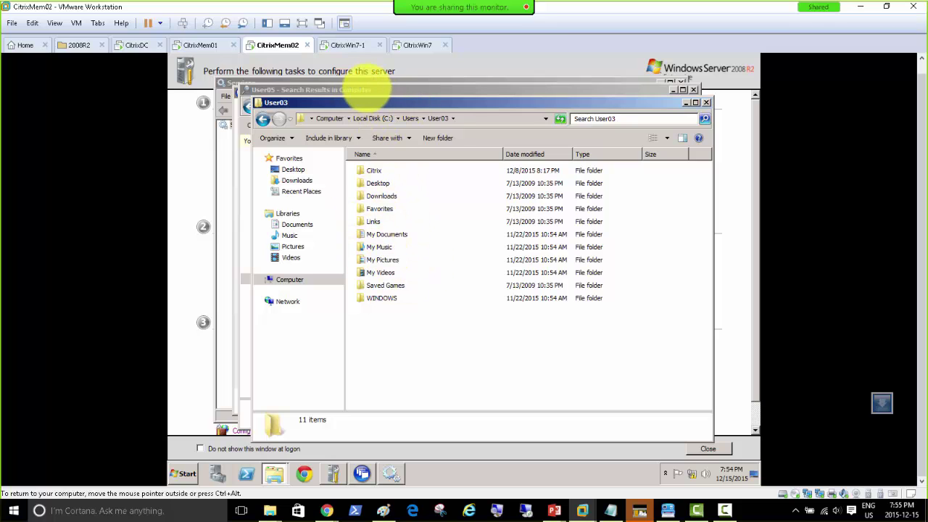
Close the User05 search window, return to the Users folder, and switch to PowerPoint.
{"action": "left_click", "coordinate": [366, 87]}
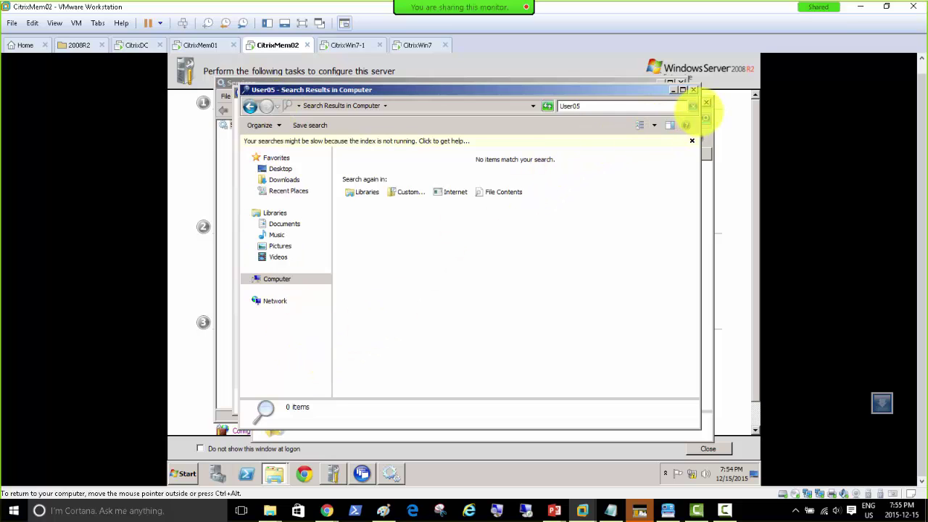
{"action": "left_click", "coordinate": [693, 89]}
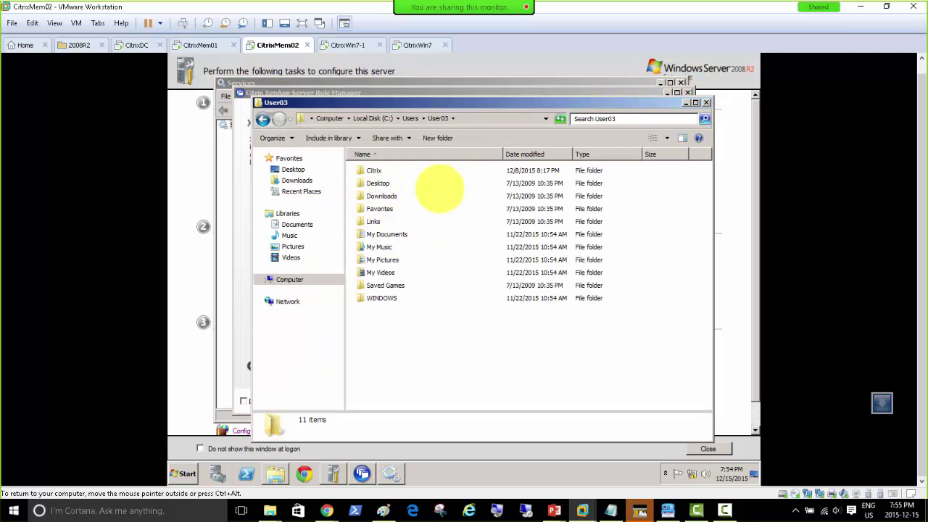
{"action": "left_click", "coordinate": [411, 118]}
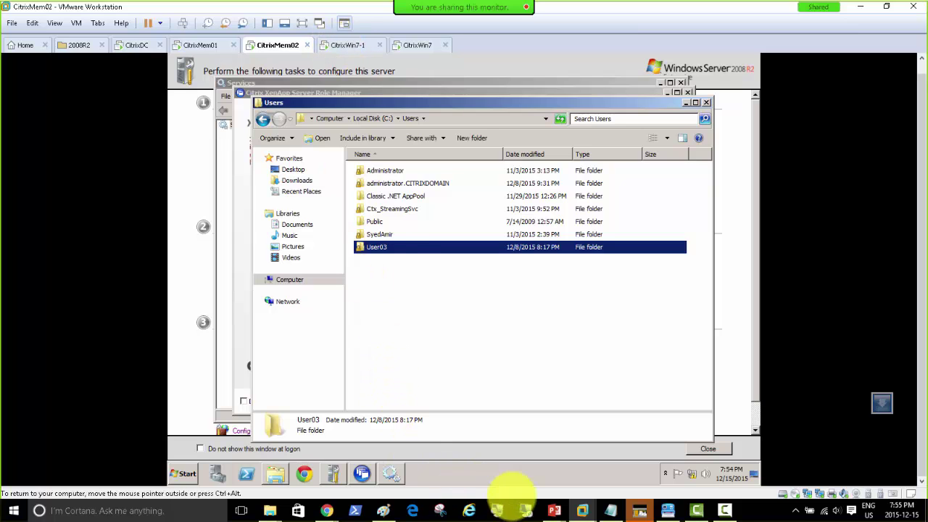
{"action": "mouse_move", "coordinate": [553, 510]}
{"action": "left_click", "coordinate": [548, 466]}
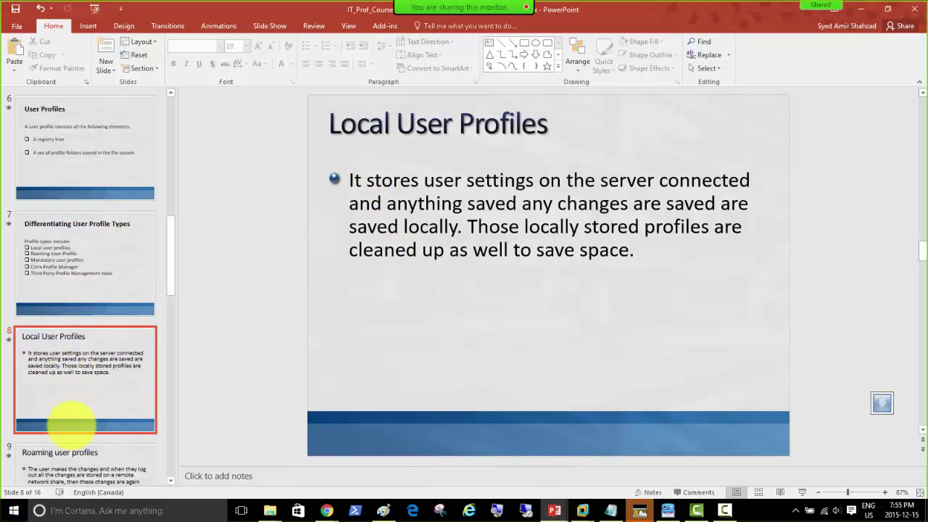
On slide 9, break the body text after "again." so "Doesn't copy any changes" starts a second bullet.
{"action": "left_click", "coordinate": [70, 453]}
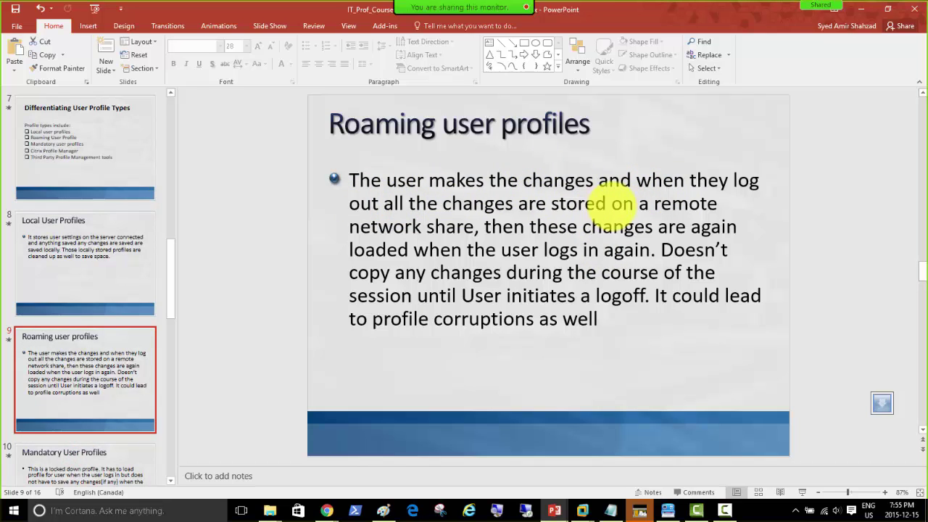
{"action": "left_click", "coordinate": [461, 226]}
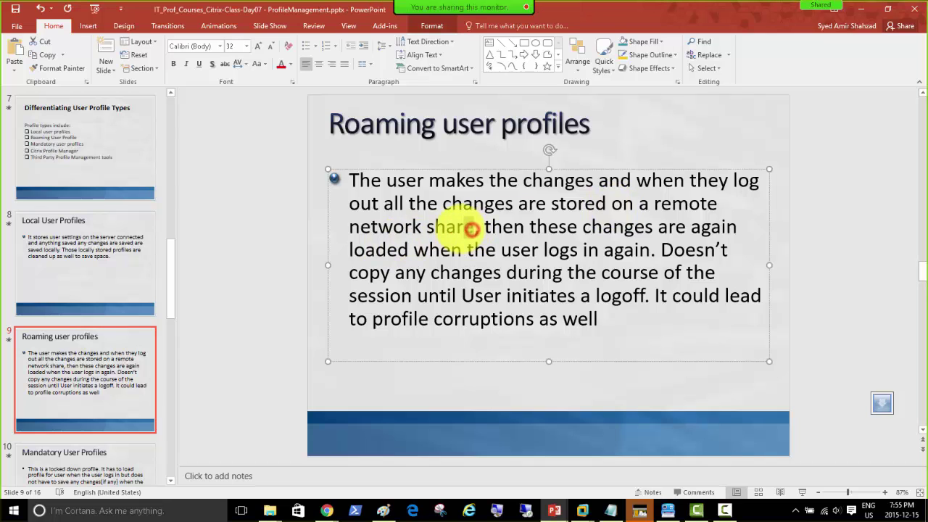
{"action": "left_click", "coordinate": [482, 226]}
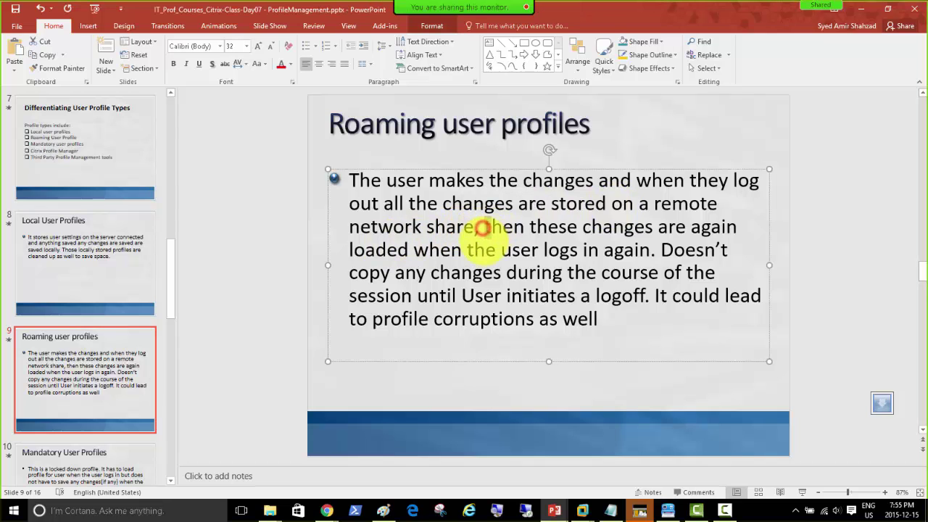
{"action": "left_click_drag", "start_coordinate": [482, 226], "coordinate": [658, 252]}
{"action": "left_click", "coordinate": [661, 253]}
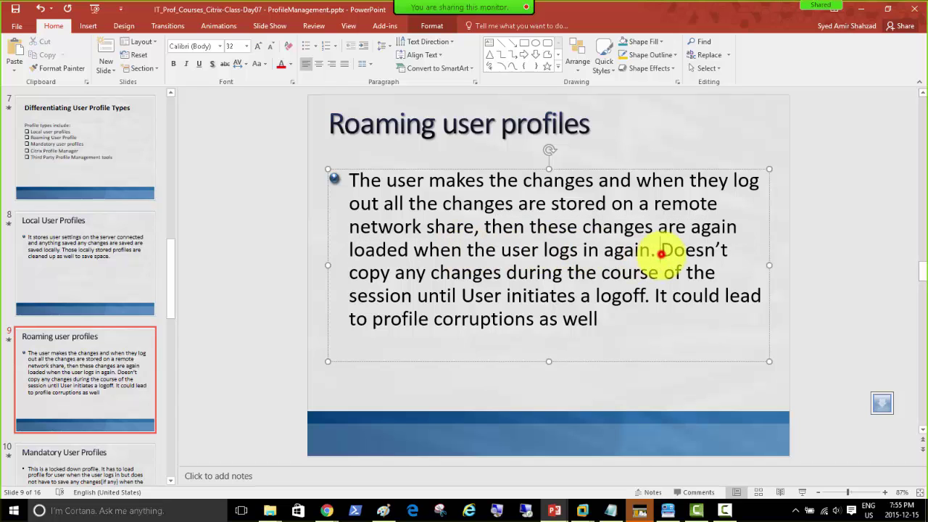
{"action": "key", "text": "Return"}
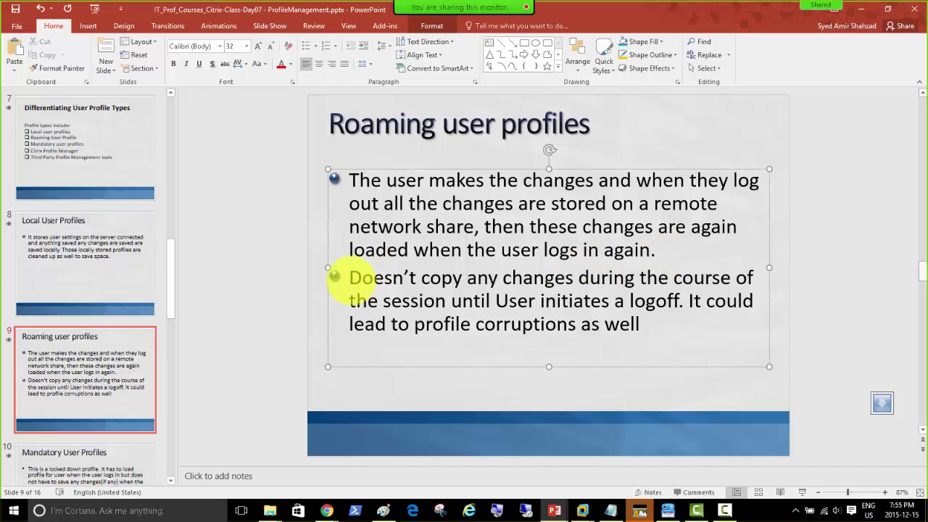
{"action": "left_click_drag", "start_coordinate": [341, 277], "coordinate": [707, 270]}
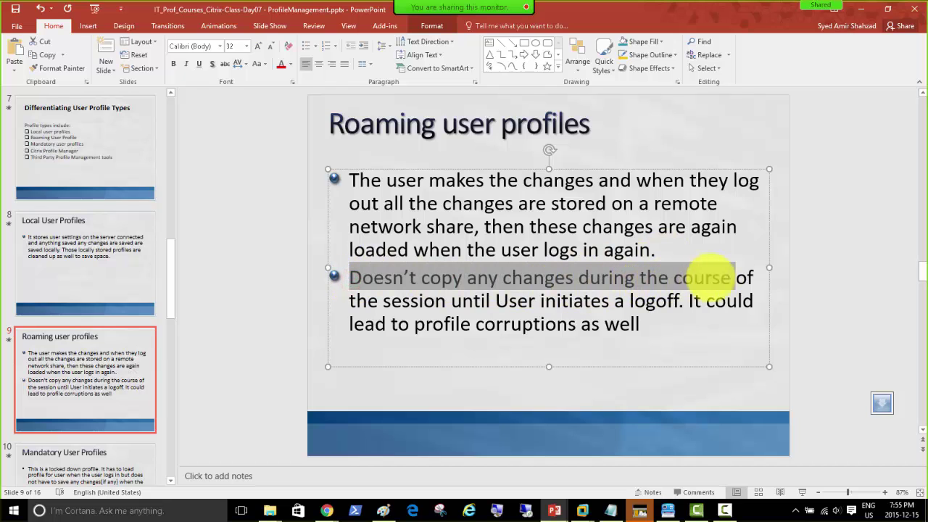
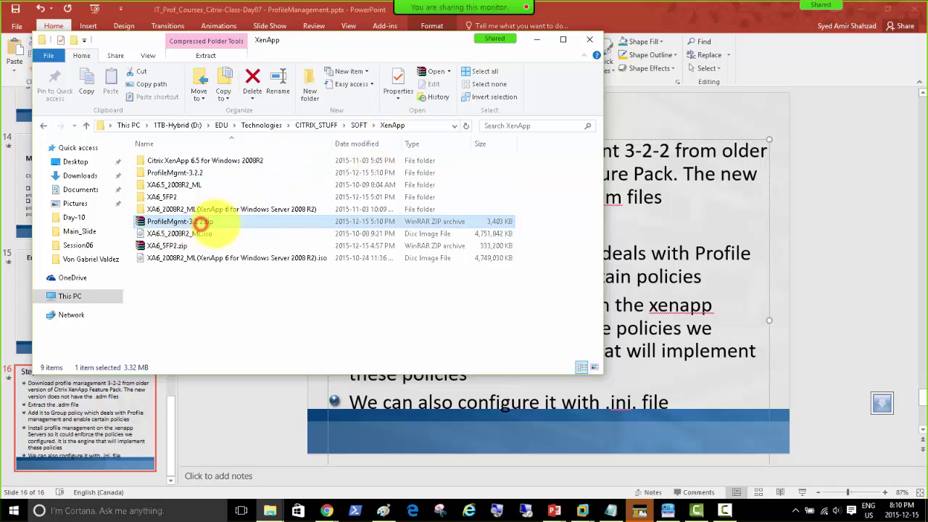
Keep the zip archive's name and copy the extracted ProfileMgmt-3.2.2 folder to the clipboard.
{"action": "left_click", "coordinate": [138, 219]}
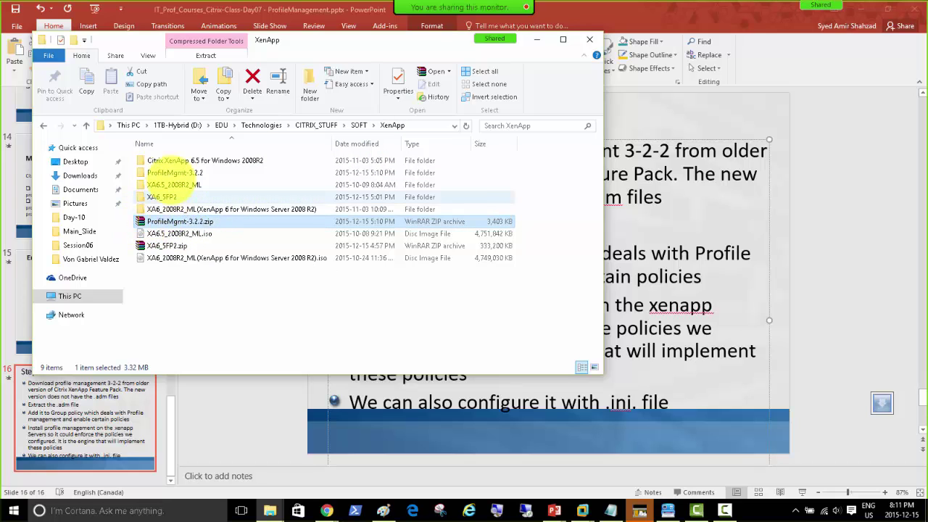
{"action": "left_click", "coordinate": [190, 172]}
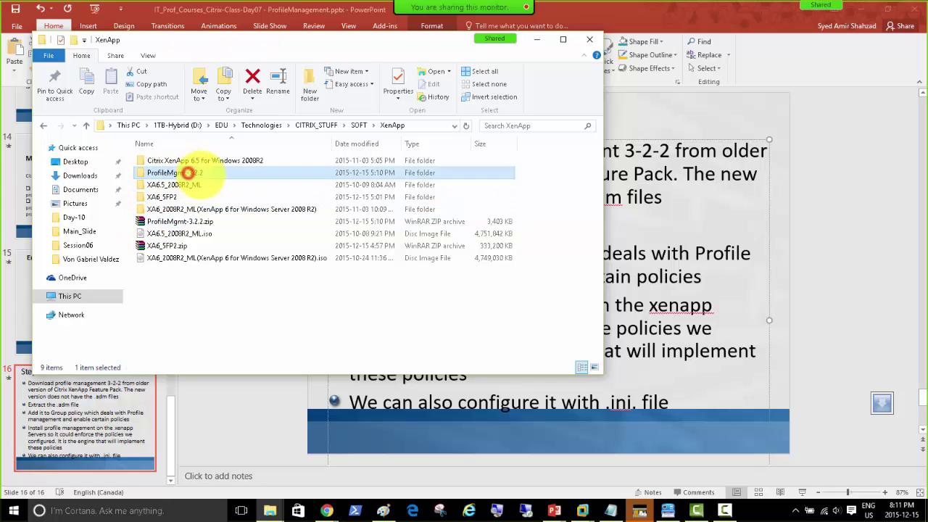
{"action": "right_click", "coordinate": [181, 171]}
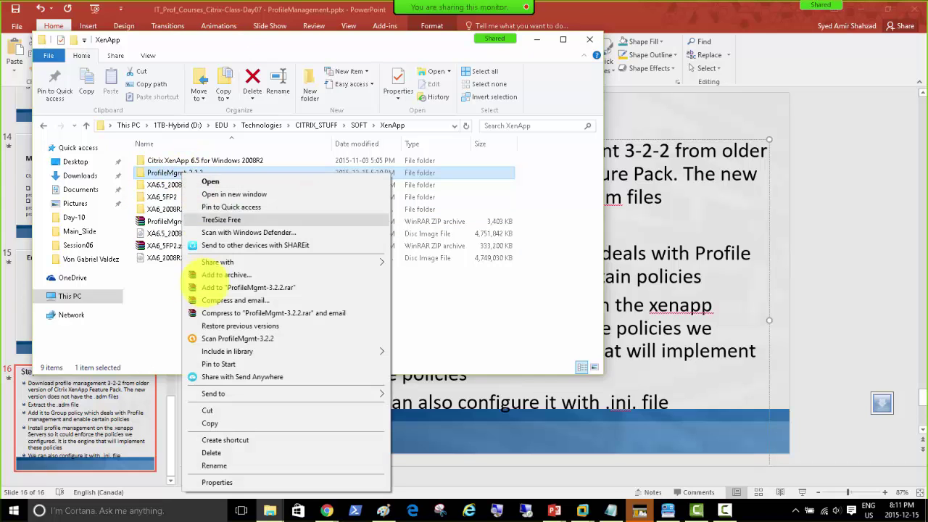
{"action": "left_click", "coordinate": [211, 424]}
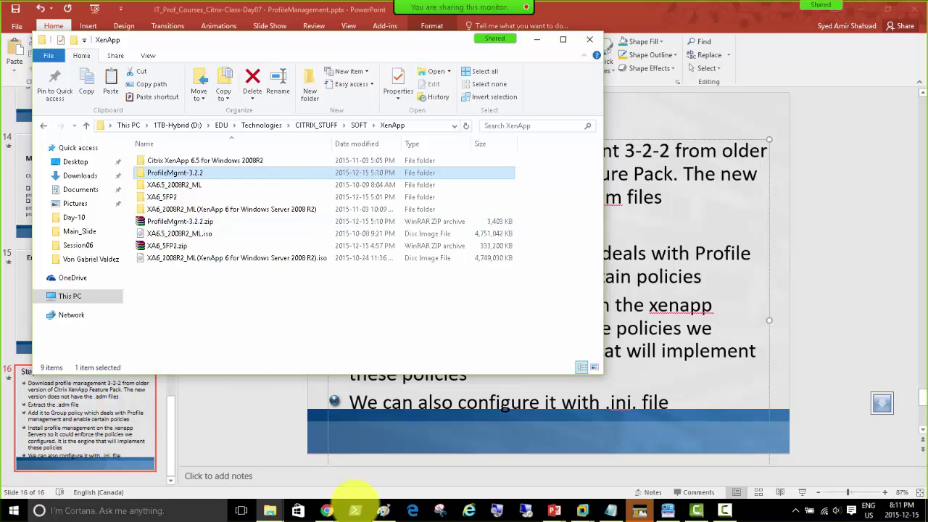
{"action": "left_click", "coordinate": [582, 511]}
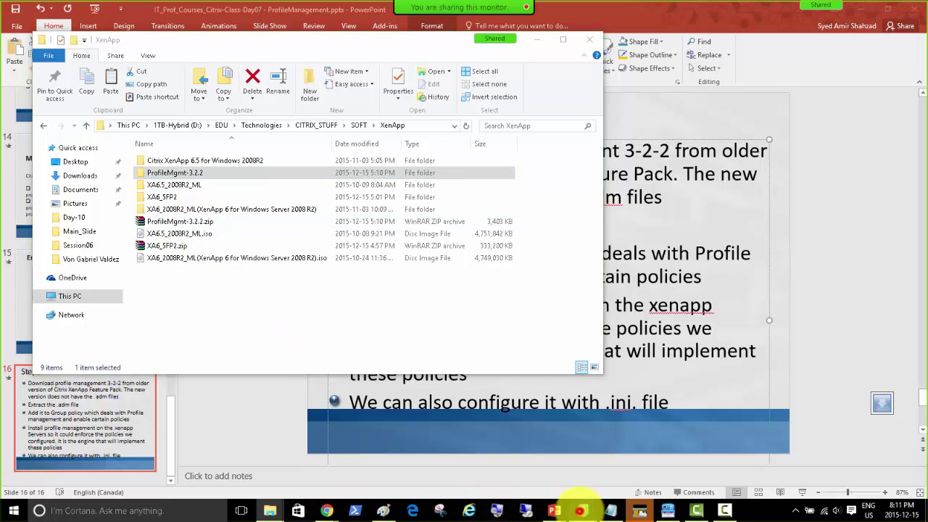
Paste ProfileMgmt-3.2.2 into C:\Software on the CitrixDC VM and open it.
{"action": "left_click", "coordinate": [467, 438]}
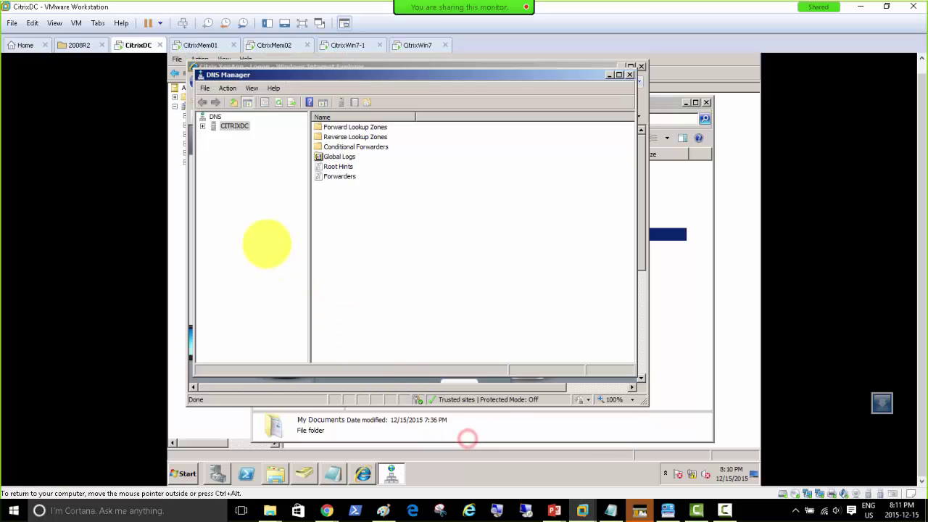
{"action": "left_click", "coordinate": [287, 439]}
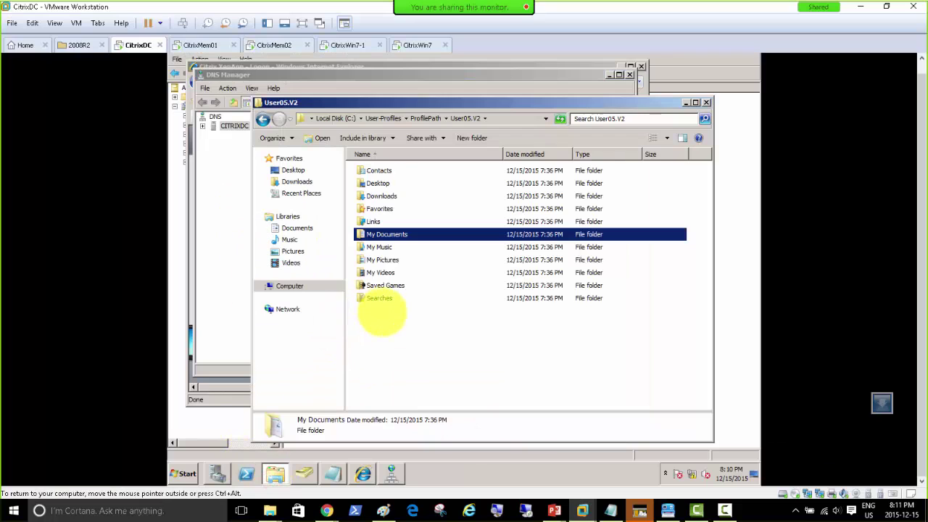
{"action": "left_click", "coordinate": [289, 286]}
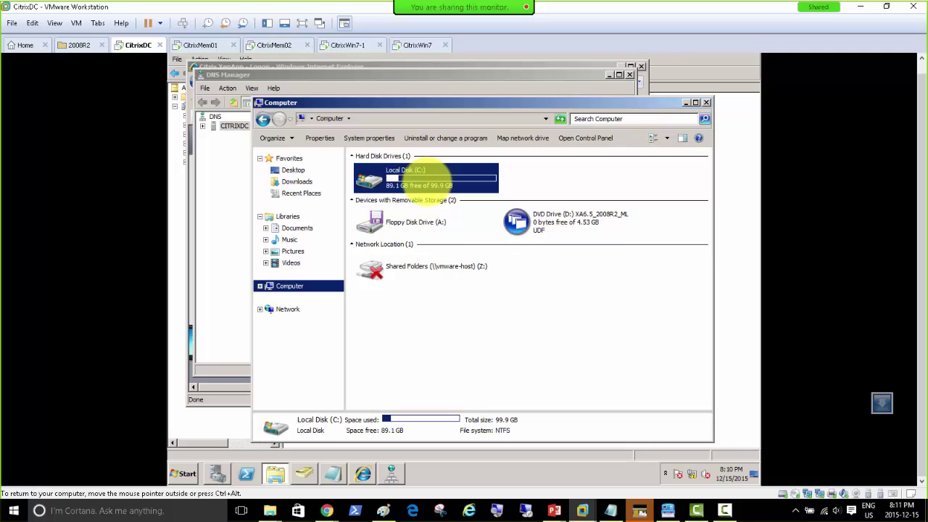
{"action": "double_click", "coordinate": [416, 181]}
{"action": "double_click", "coordinate": [372, 208]}
{"action": "right_click", "coordinate": [374, 206]}
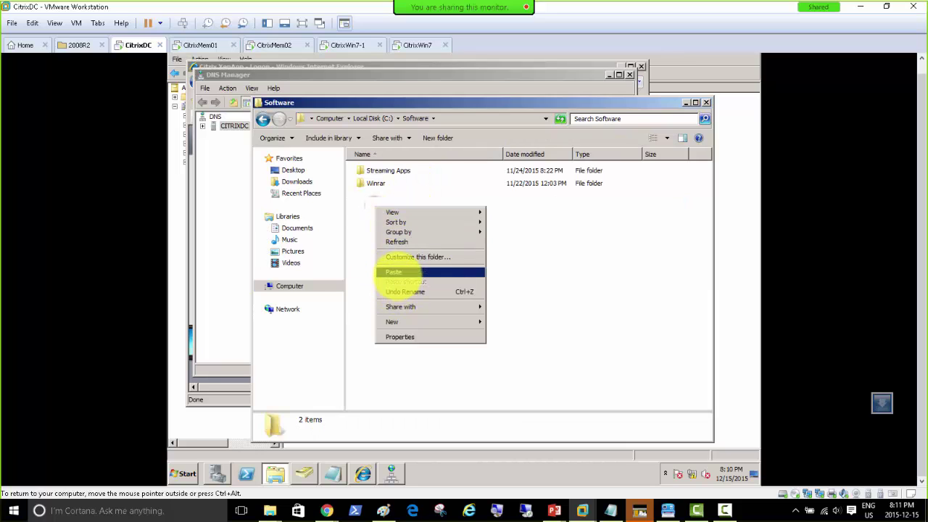
{"action": "left_click", "coordinate": [395, 272]}
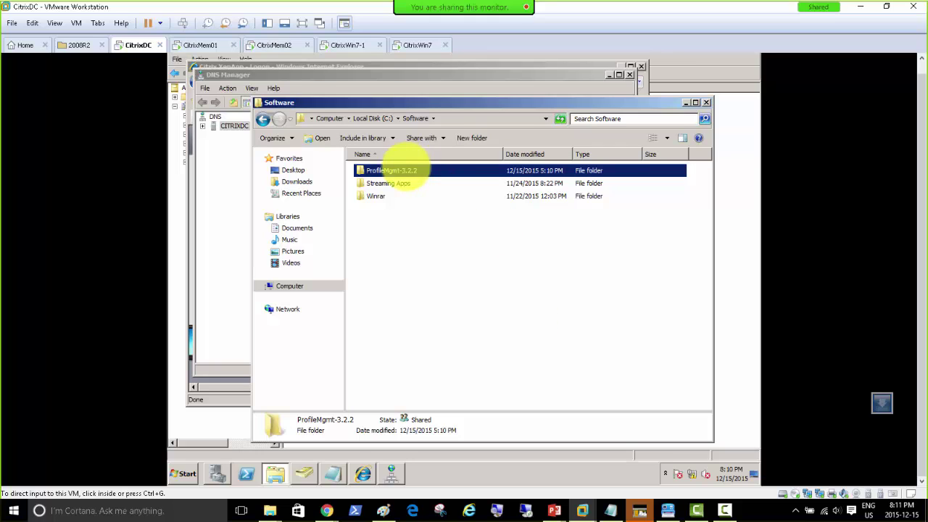
{"action": "left_click", "coordinate": [389, 220]}
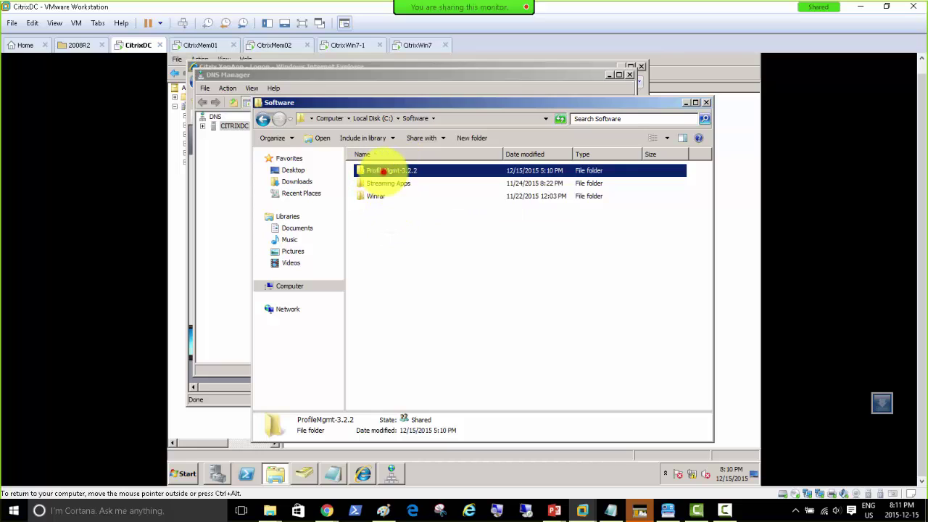
{"action": "double_click", "coordinate": [382, 171]}
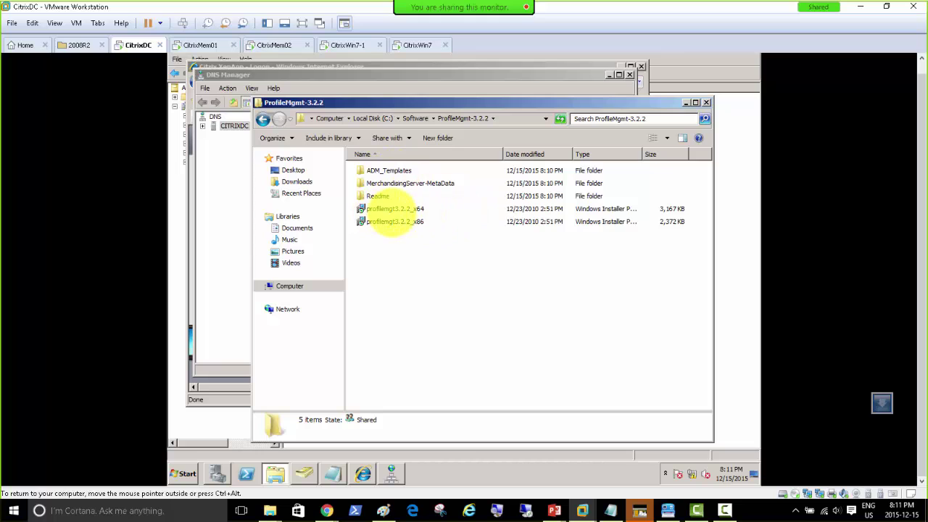
Point out the profilemgt3.2.2_x86 installer and the ADM_Templates folder inside ProfileMgmt-3.2.2.
{"action": "left_click", "coordinate": [403, 224]}
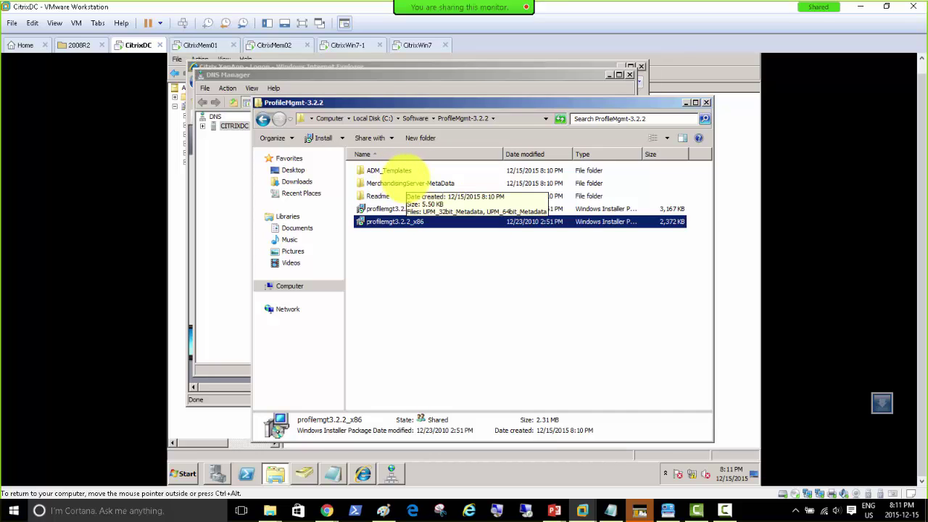
{"action": "left_click", "coordinate": [372, 169]}
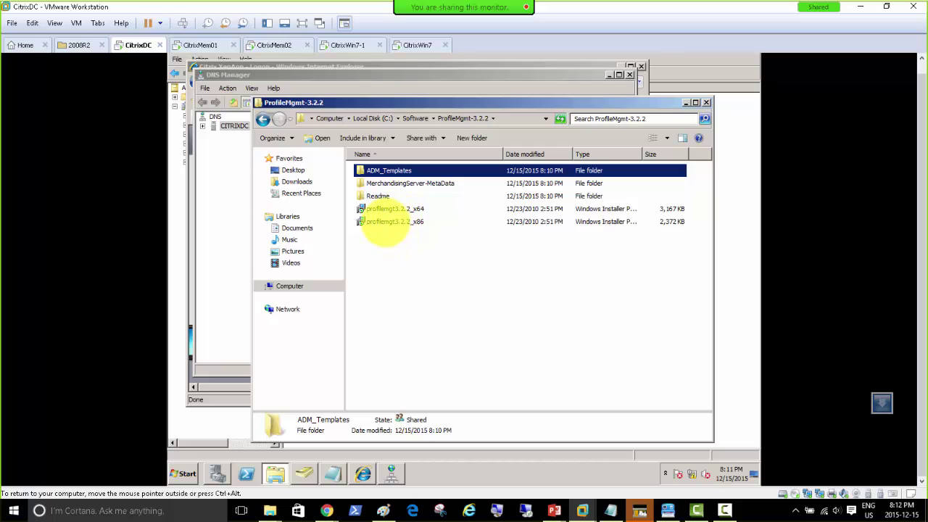
{"action": "left_click", "coordinate": [384, 221]}
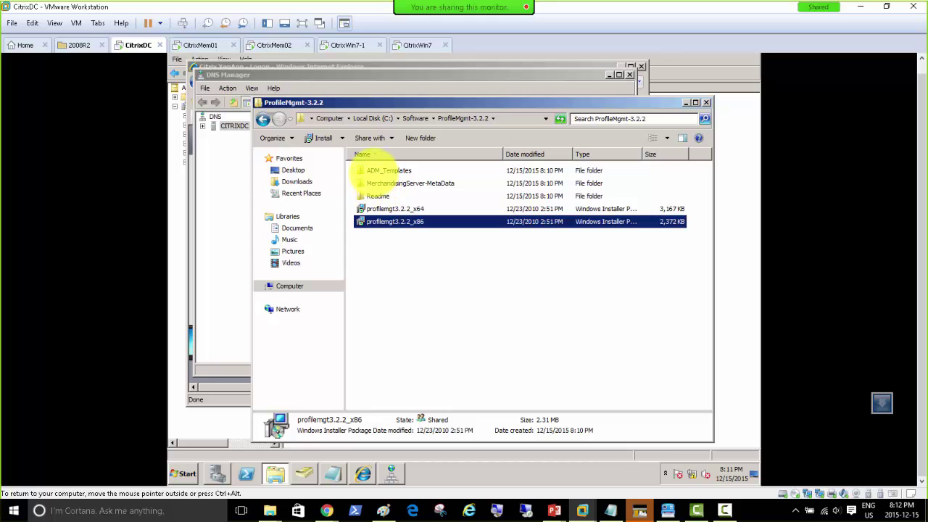
{"action": "left_click", "coordinate": [373, 171]}
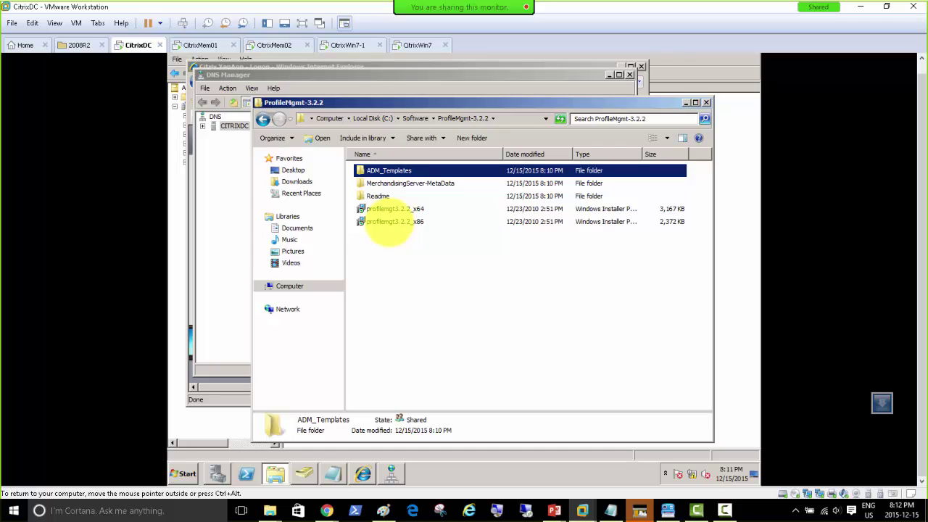
{"action": "left_click", "coordinate": [388, 222]}
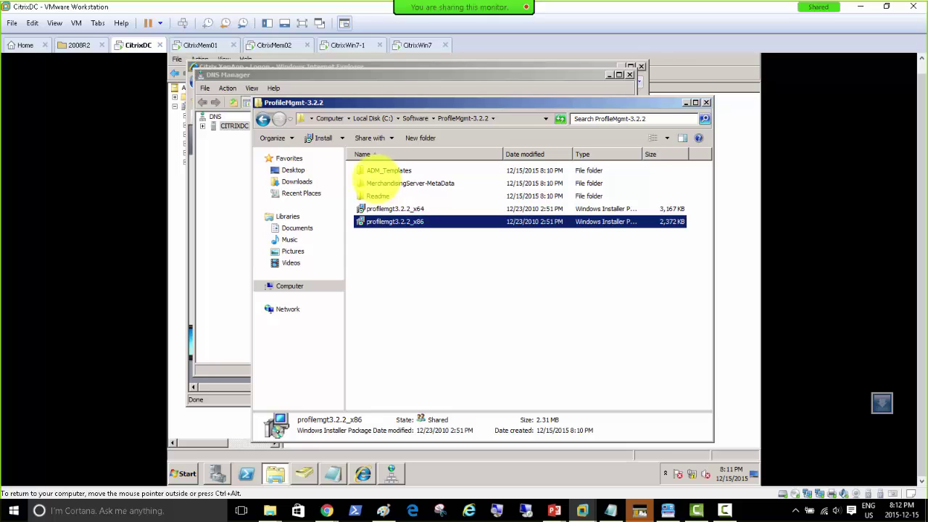
Open ADM_Templates\en to reveal the ctxprofile3.2.0.adm template.
{"action": "double_click", "coordinate": [379, 169]}
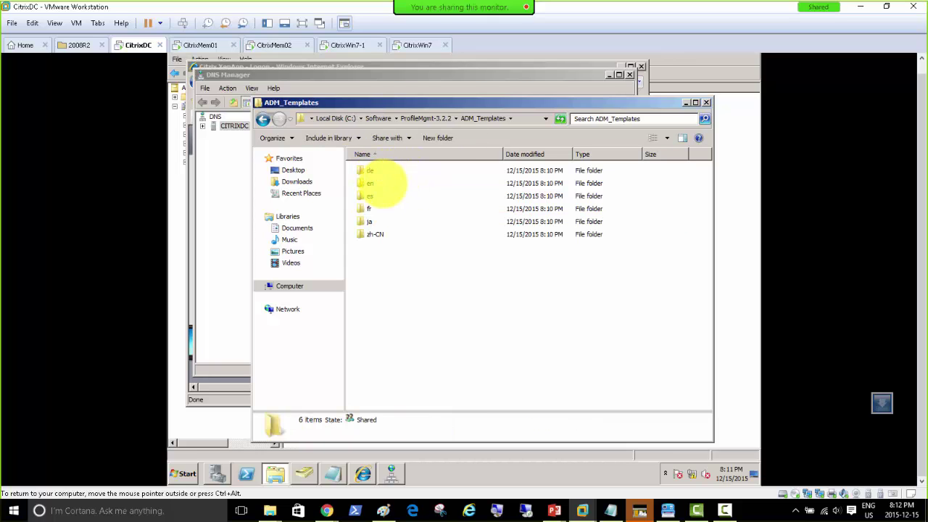
{"action": "left_click", "coordinate": [425, 118]}
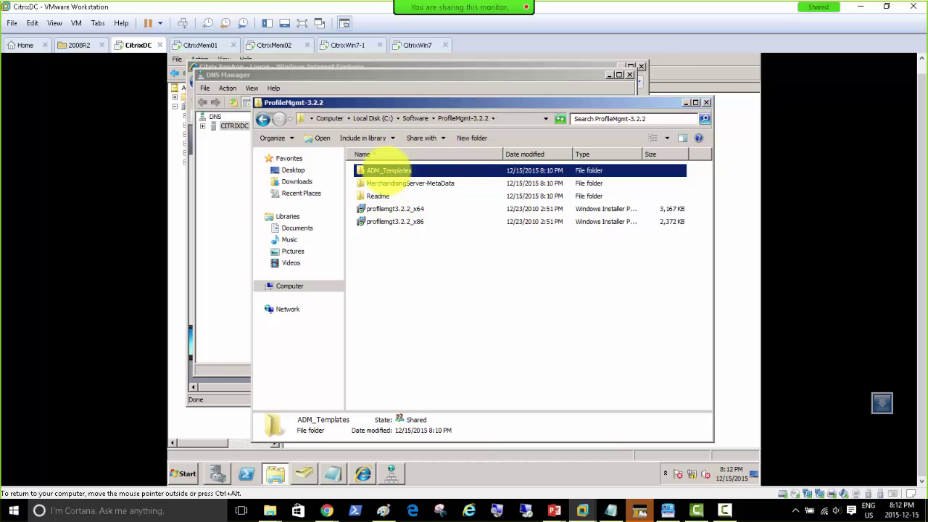
{"action": "double_click", "coordinate": [383, 170]}
{"action": "double_click", "coordinate": [368, 182]}
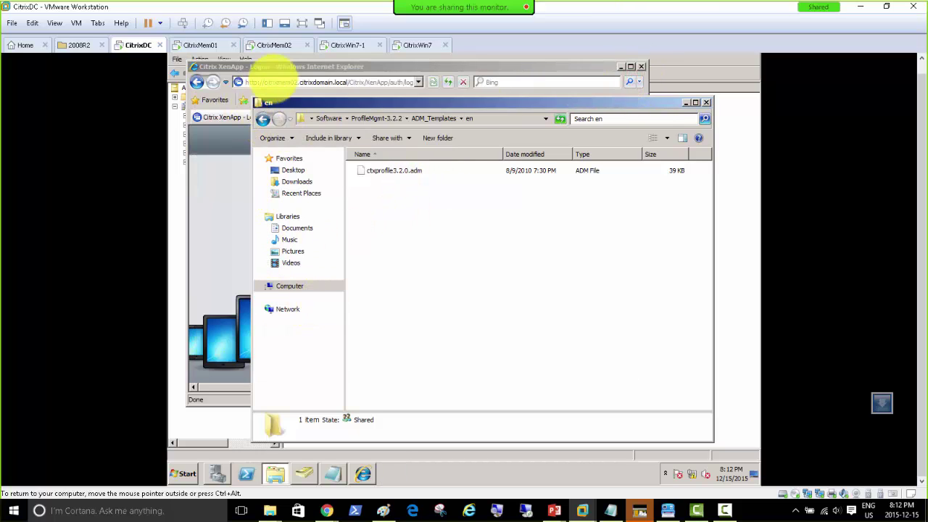
{"action": "left_click", "coordinate": [184, 471]}
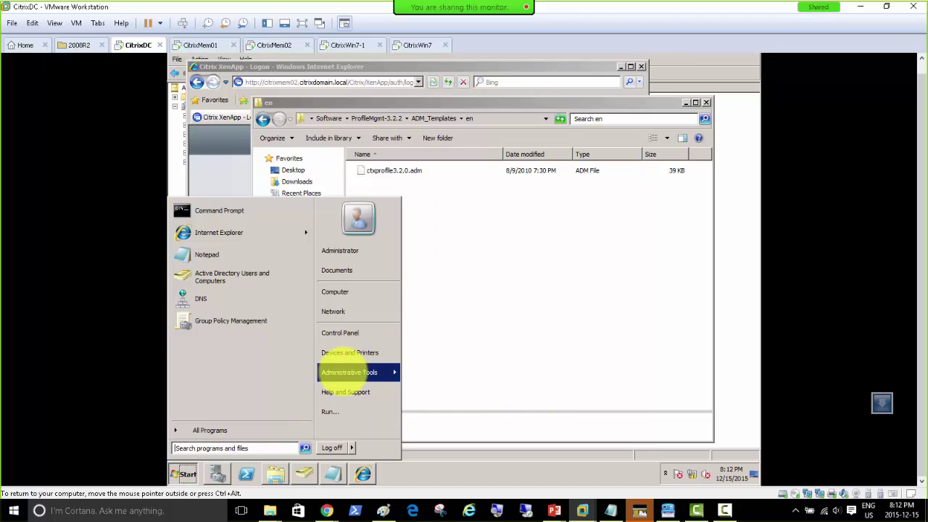
In Group Policy Management, create a CitrixProfileManagement GPO linked to CitrixDomain.local.
{"action": "mouse_move", "coordinate": [396, 373]}
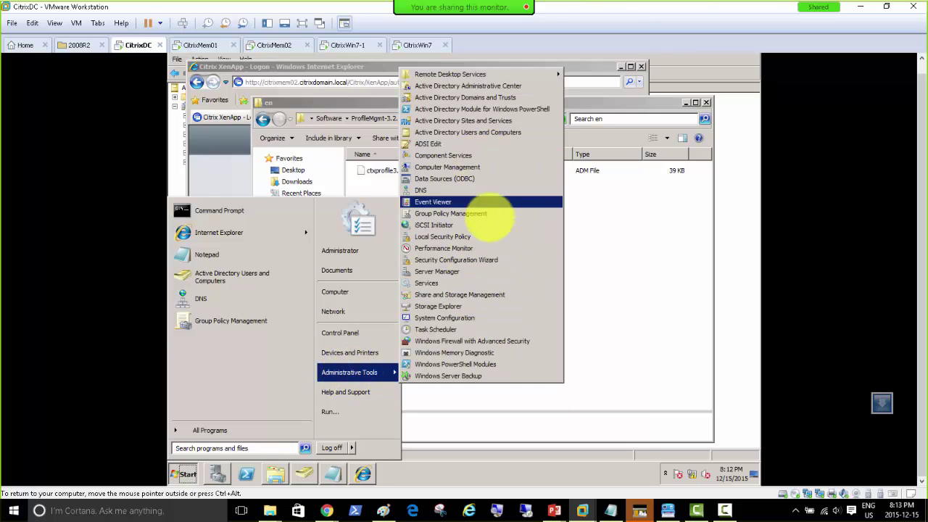
{"action": "left_click", "coordinate": [483, 214]}
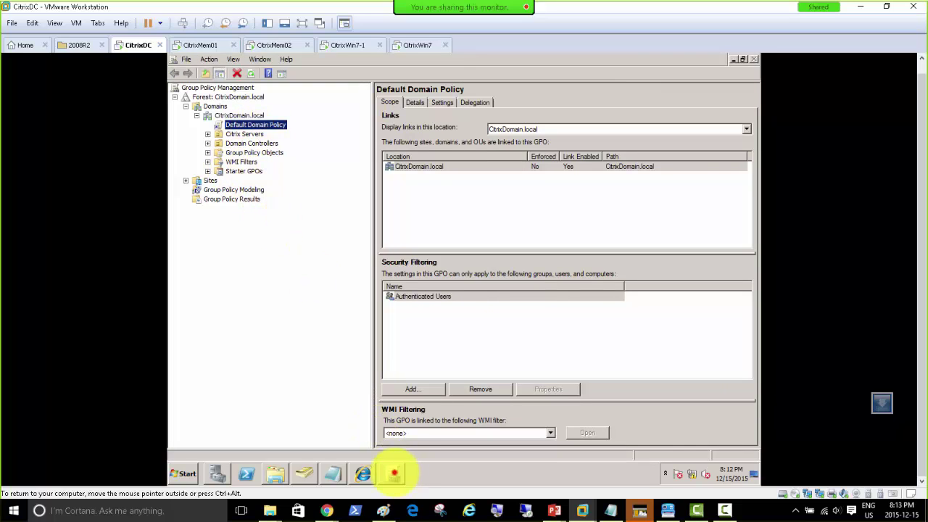
{"action": "left_click", "coordinate": [234, 115]}
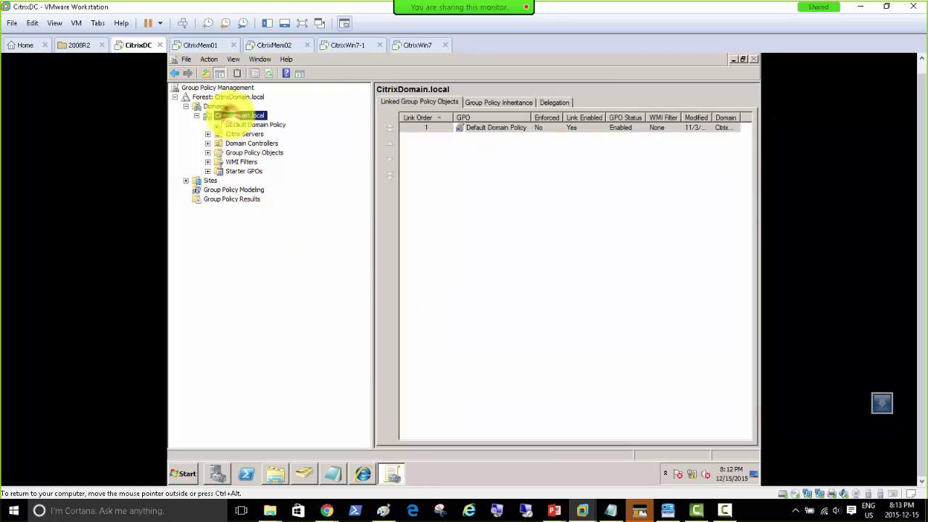
{"action": "right_click", "coordinate": [227, 113]}
{"action": "left_click", "coordinate": [219, 115]}
{"action": "right_click", "coordinate": [258, 115]}
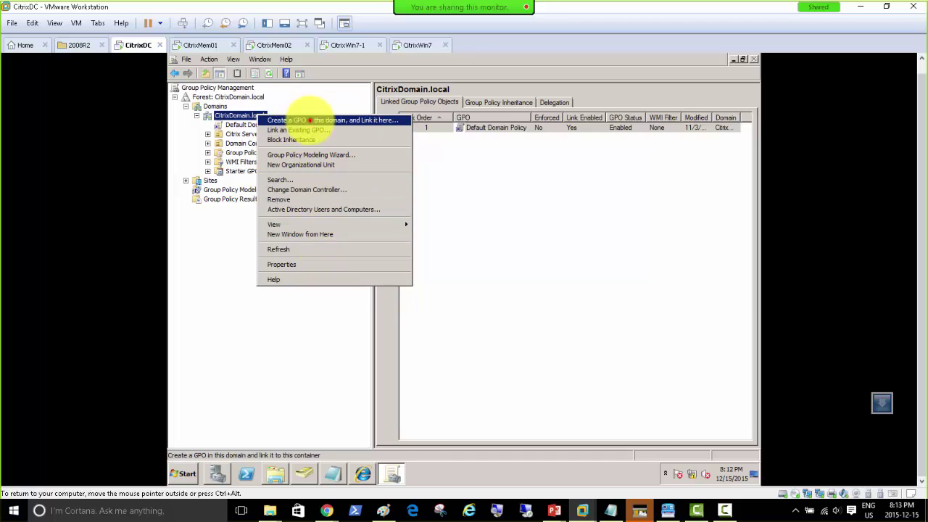
{"action": "left_click", "coordinate": [310, 121]}
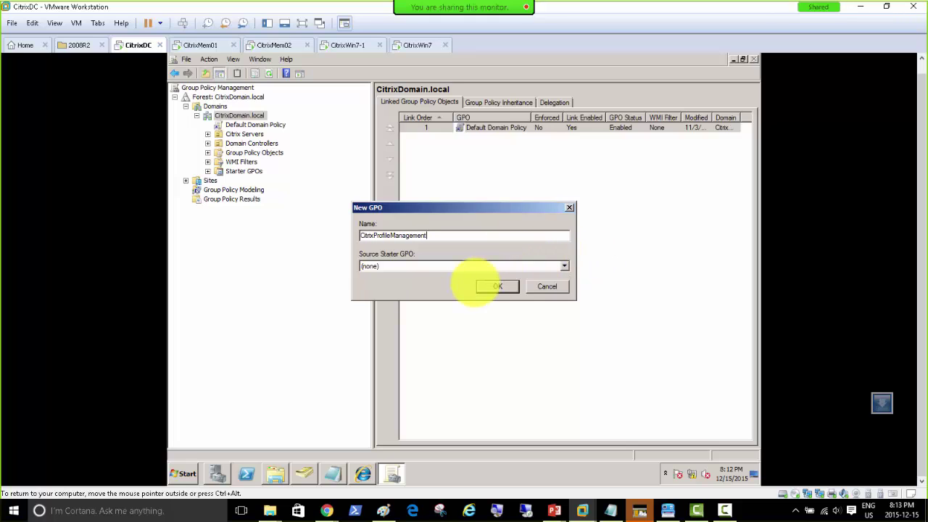
{"action": "left_click", "coordinate": [498, 287]}
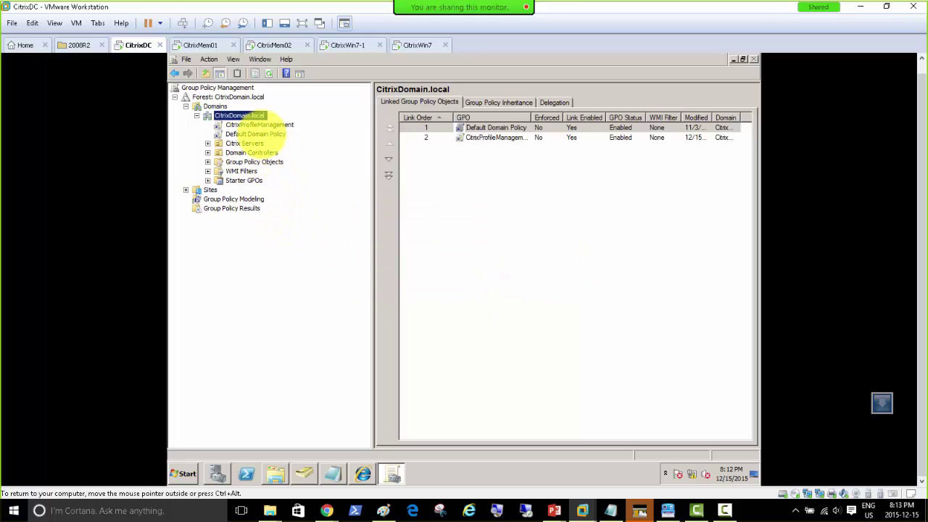
Open the CitrixProfileManagement GPO in the Group Policy Management Editor.
{"action": "left_click", "coordinate": [249, 125]}
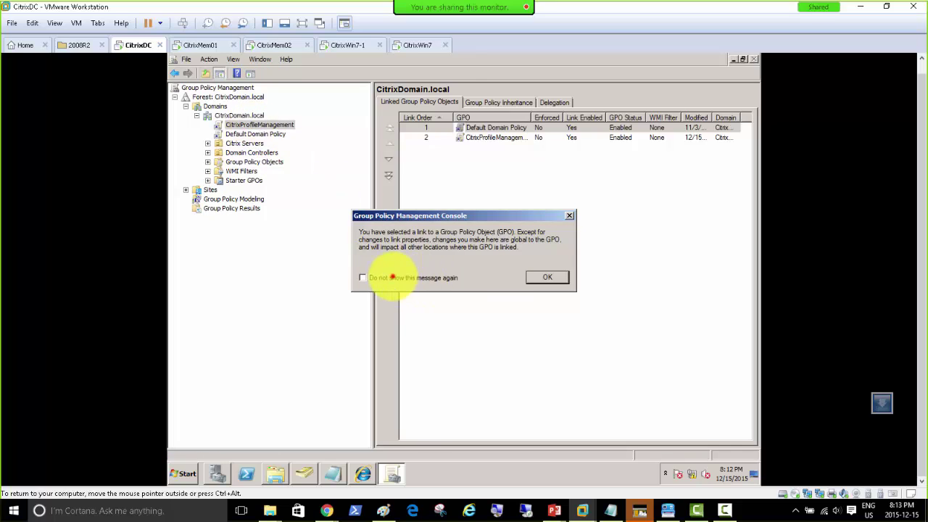
{"action": "left_click", "coordinate": [546, 276]}
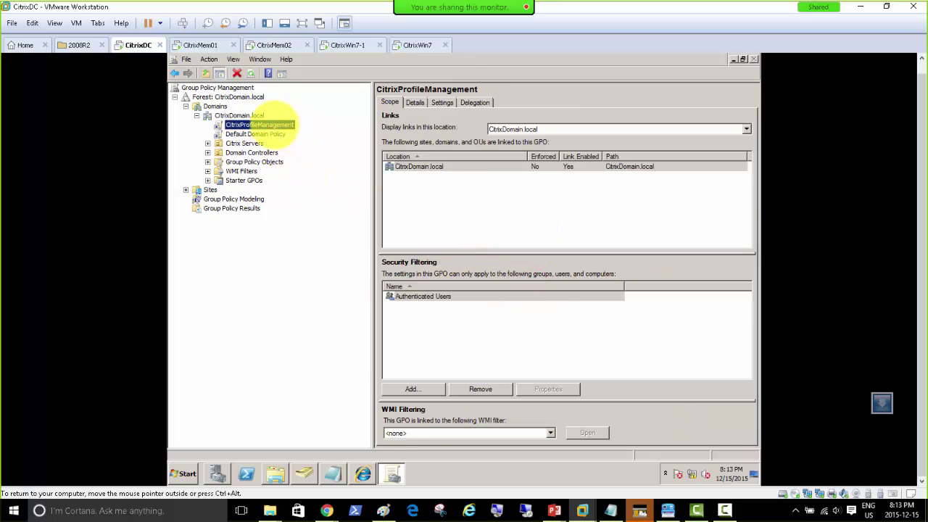
{"action": "right_click", "coordinate": [276, 124]}
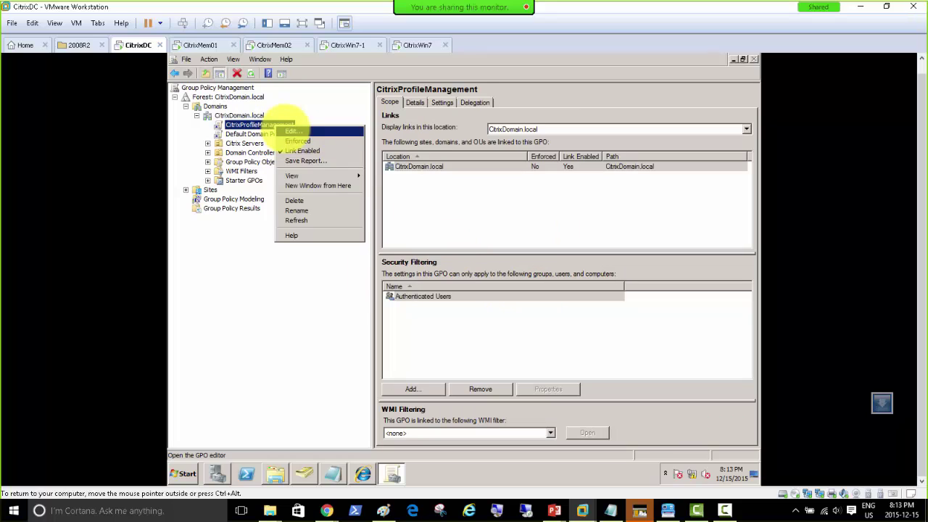
{"action": "left_click", "coordinate": [286, 130]}
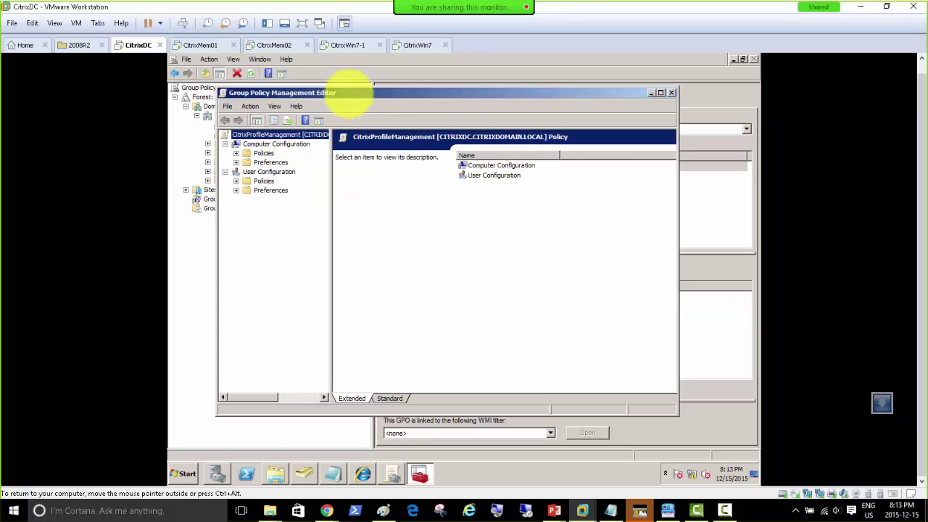
Maximize the editor and expand Computer Configuration > Policies to Administrative Templates.
{"action": "double_click", "coordinate": [348, 92]}
{"action": "left_click", "coordinate": [239, 98]}
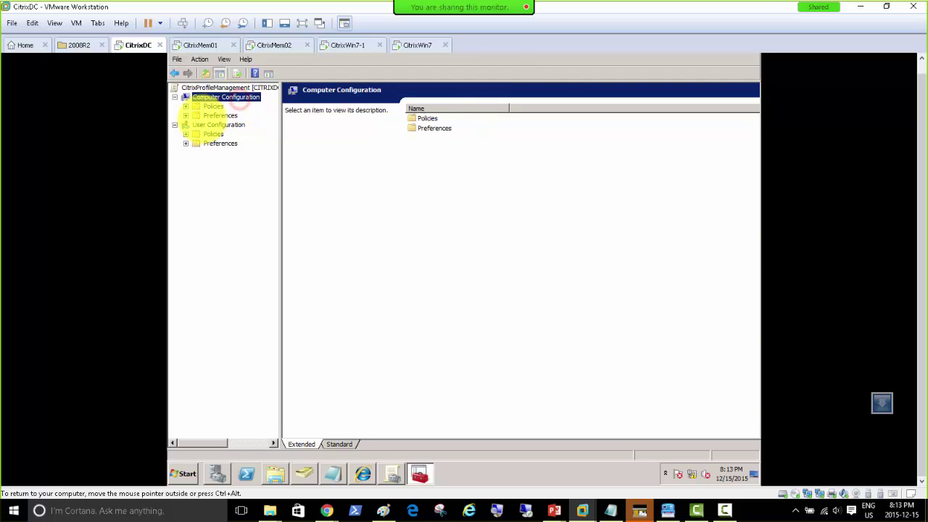
{"action": "left_click", "coordinate": [185, 107]}
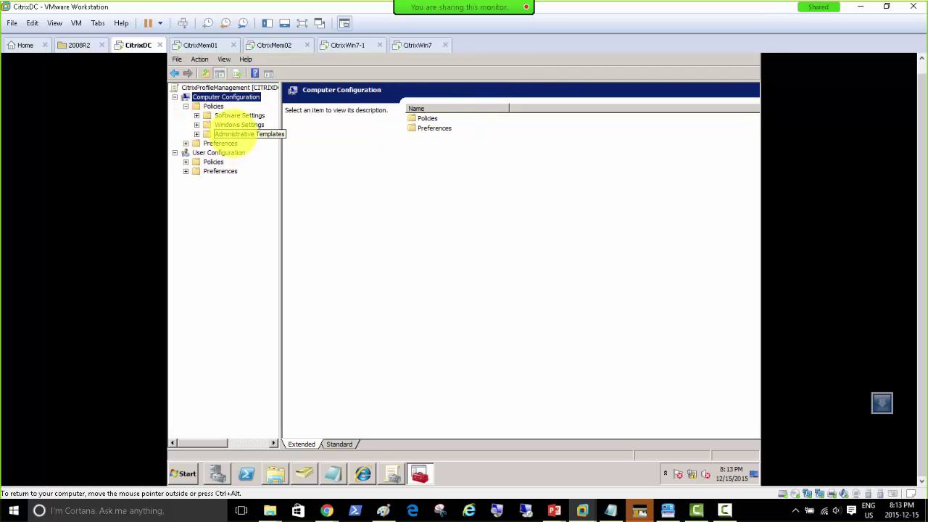
{"action": "left_click_drag", "start_coordinate": [281, 141], "coordinate": [341, 140]}
{"action": "left_click", "coordinate": [242, 134]}
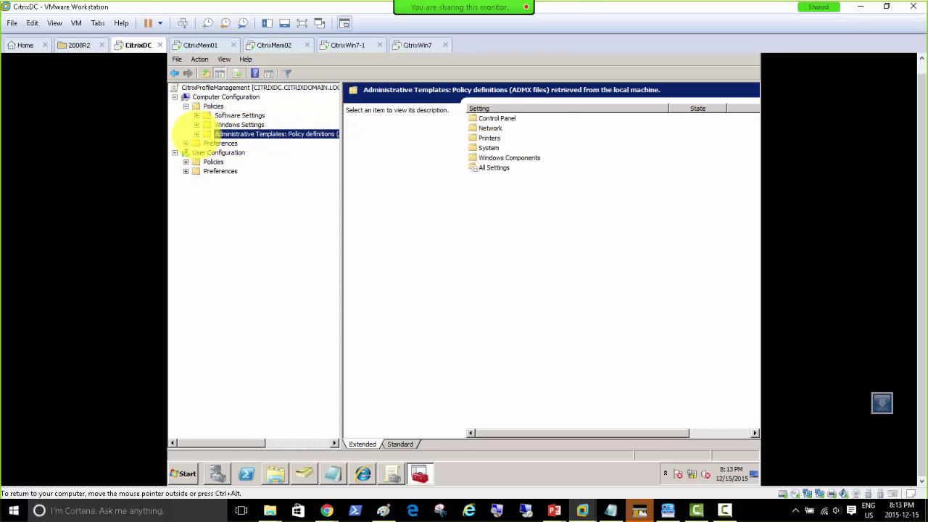
{"action": "left_click", "coordinate": [195, 135]}
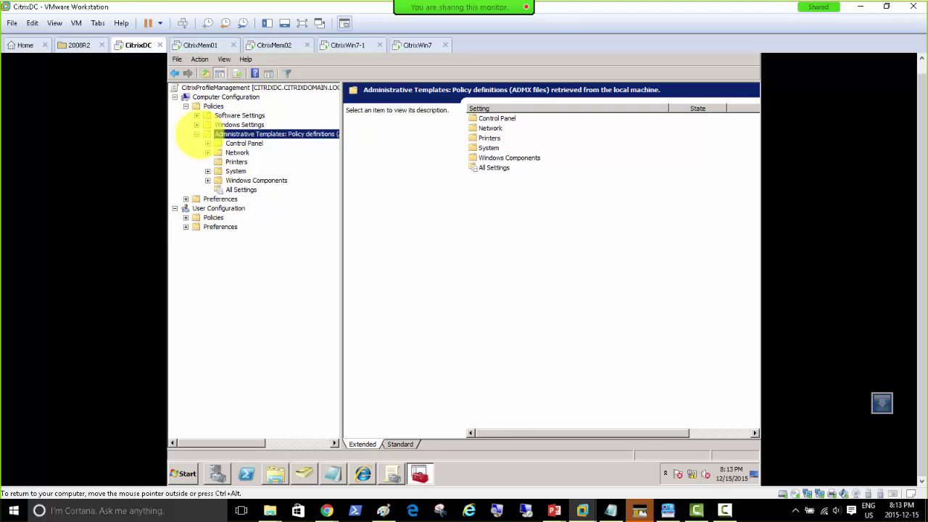
{"action": "left_click", "coordinate": [196, 134]}
Add the ctxprofile3.2.0.adm template from C:\Software\ProfileMgmt-3.2.2\ADM_Templates\en to the policy.
{"action": "right_click", "coordinate": [253, 134]}
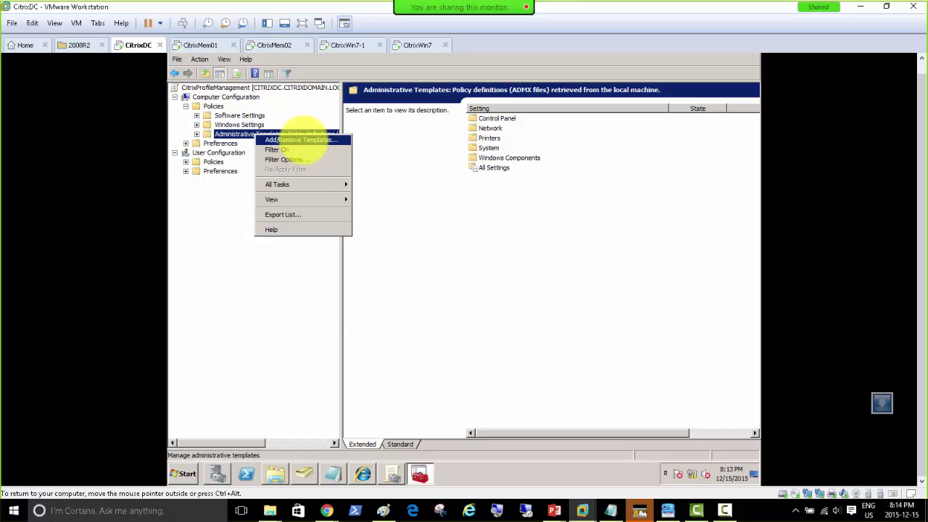
{"action": "left_click", "coordinate": [303, 140]}
{"action": "left_click", "coordinate": [372, 314]}
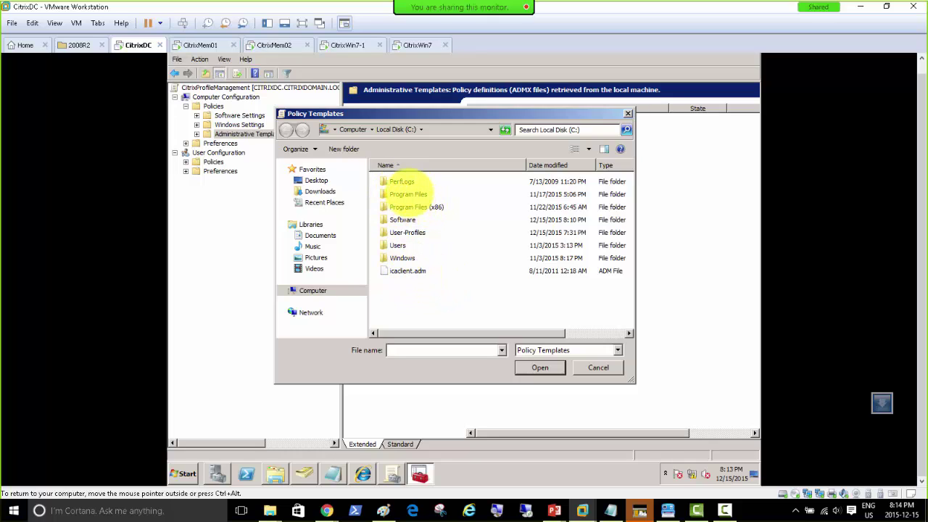
{"action": "double_click", "coordinate": [406, 220]}
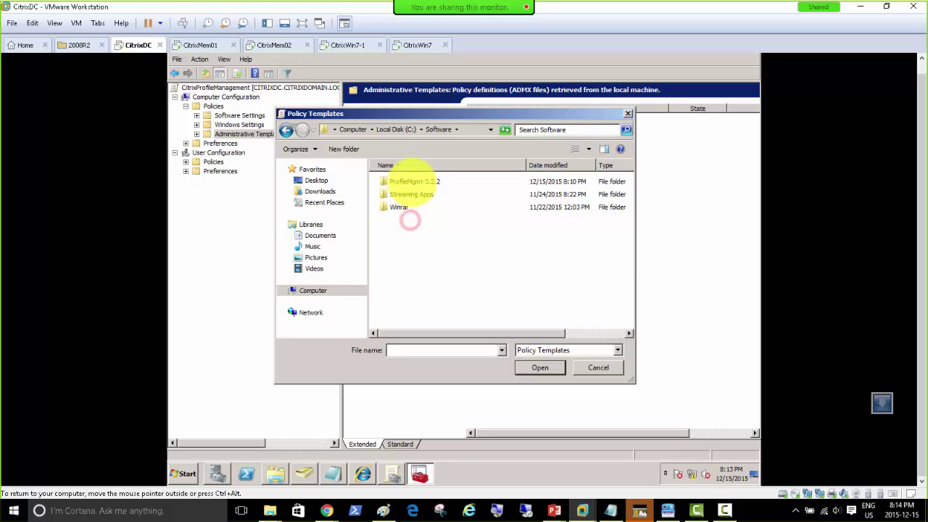
{"action": "double_click", "coordinate": [409, 181]}
{"action": "double_click", "coordinate": [408, 181]}
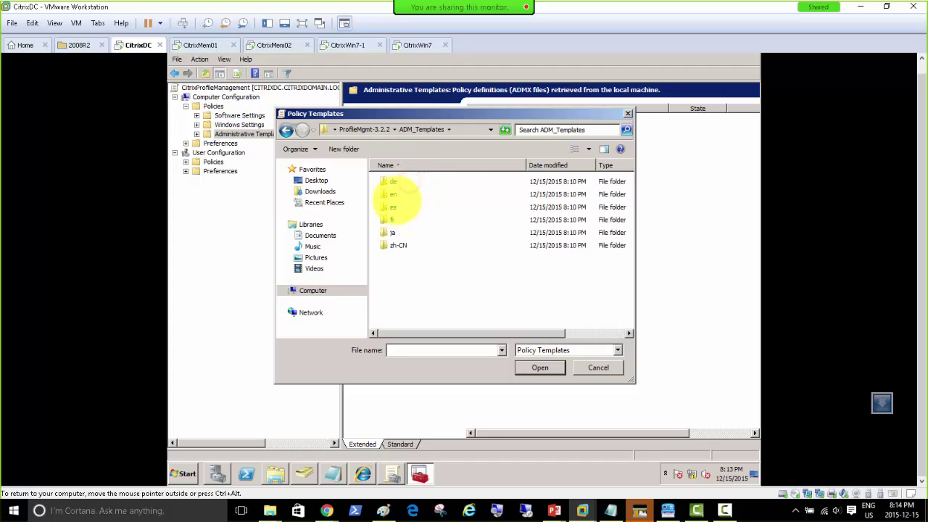
{"action": "double_click", "coordinate": [393, 194]}
{"action": "double_click", "coordinate": [408, 182]}
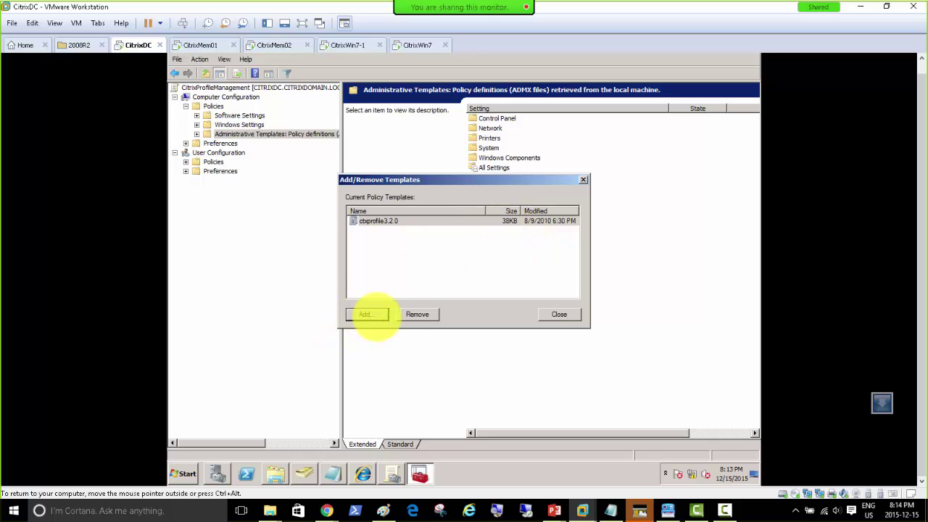
{"action": "left_click", "coordinate": [550, 314]}
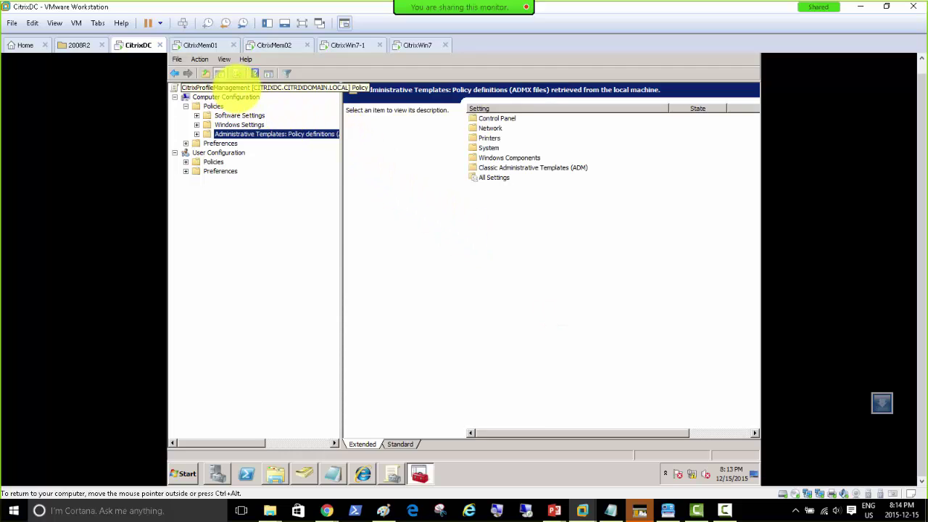
Re-expand Administrative Templates to show the new Classic Administrative Templates (ADM) folder.
{"action": "right_click", "coordinate": [236, 87]}
{"action": "left_click", "coordinate": [224, 87]}
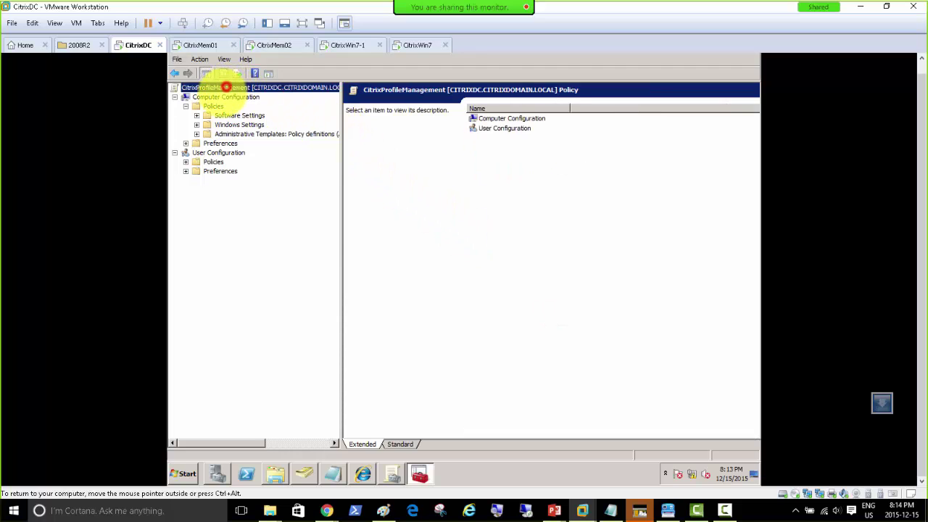
{"action": "left_click", "coordinate": [217, 97]}
{"action": "right_click", "coordinate": [229, 98]}
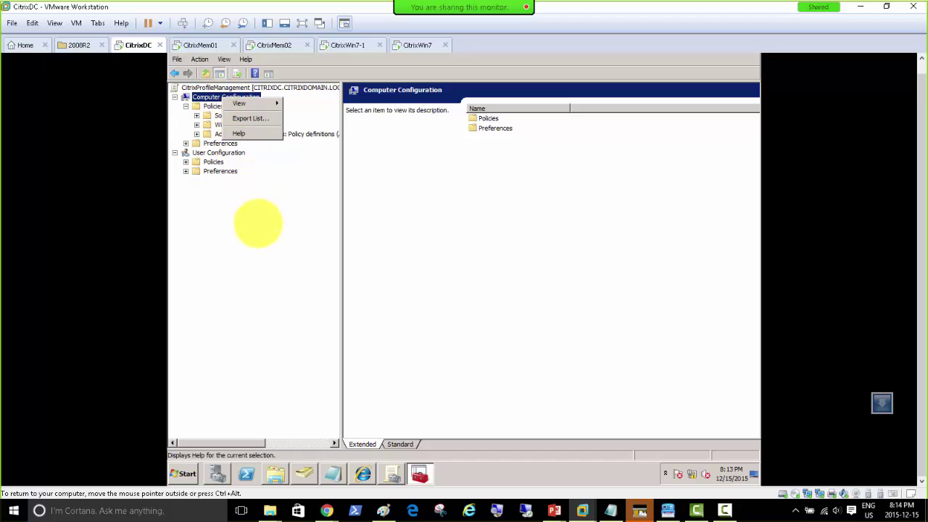
{"action": "left_click", "coordinate": [258, 221]}
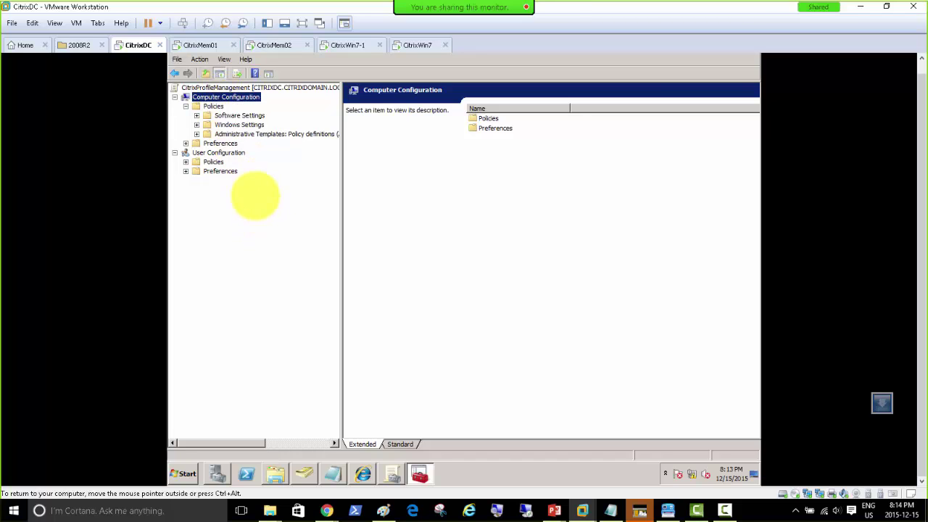
{"action": "left_click", "coordinate": [239, 134]}
{"action": "left_click", "coordinate": [196, 134]}
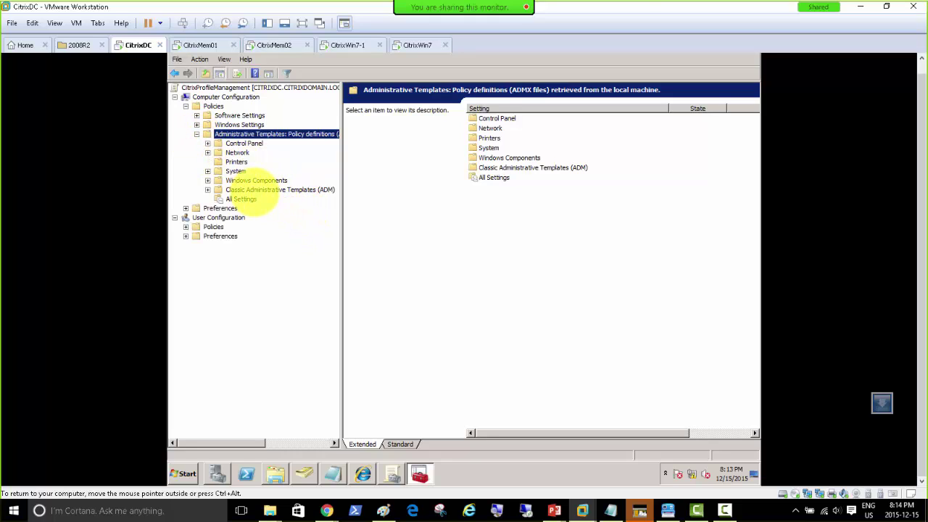
{"action": "left_click", "coordinate": [239, 190]}
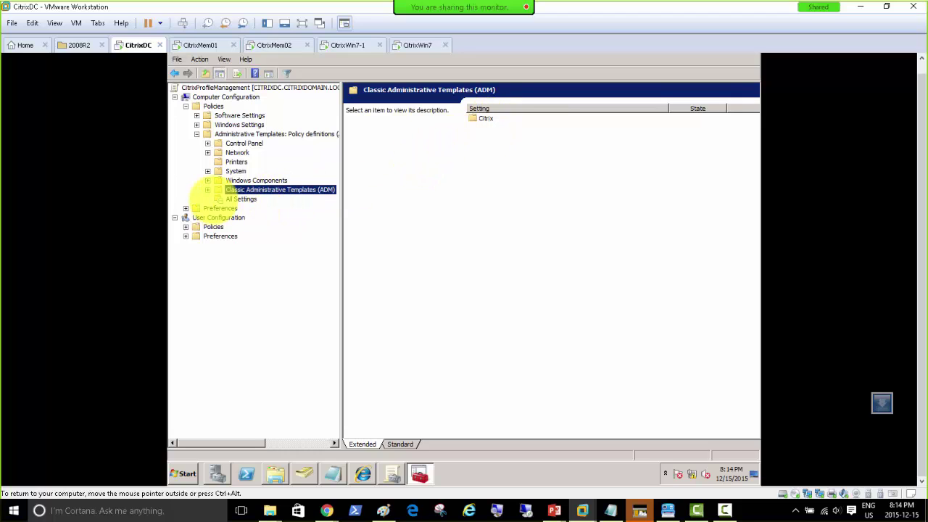
Expand Classic Administrative Templates (ADM) > Citrix > Profile Management and select Enable Profile management.
{"action": "left_click", "coordinate": [207, 190]}
{"action": "left_click", "coordinate": [245, 198]}
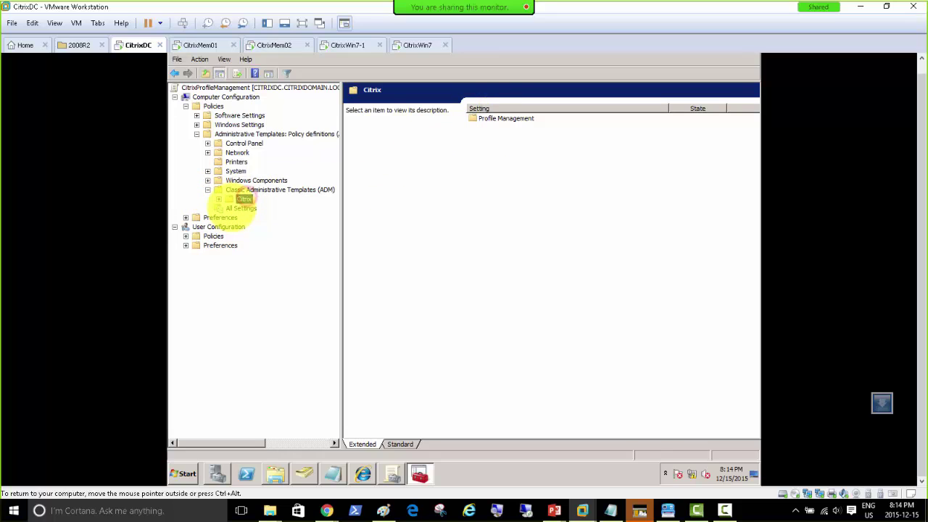
{"action": "left_click", "coordinate": [218, 198]}
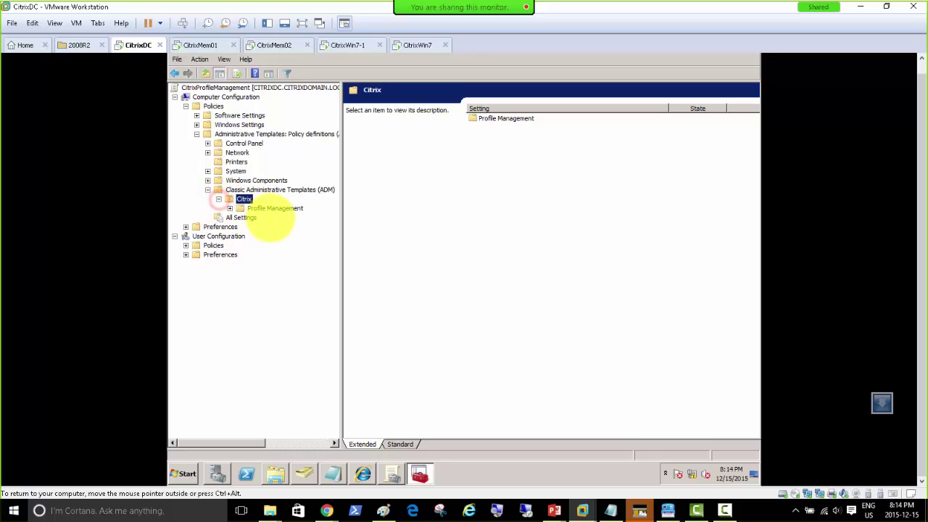
{"action": "left_click", "coordinate": [274, 208]}
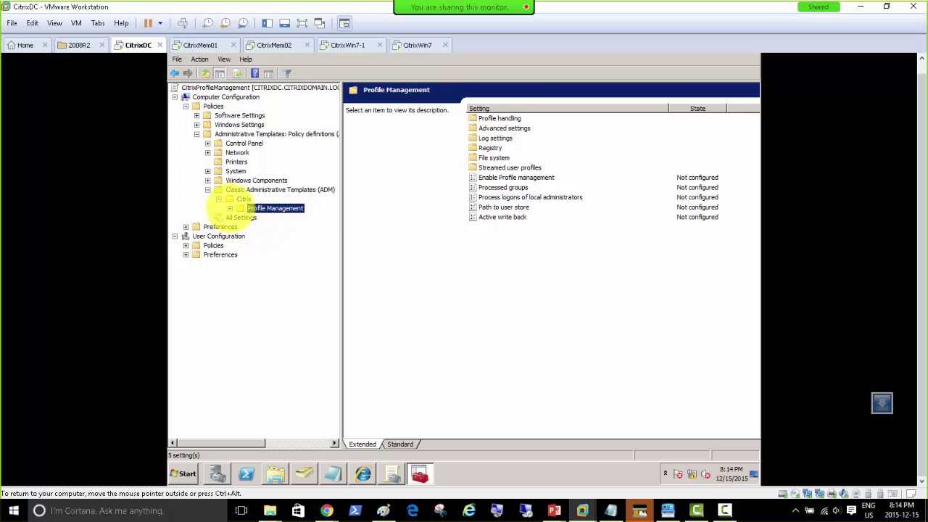
{"action": "left_click", "coordinate": [229, 209]}
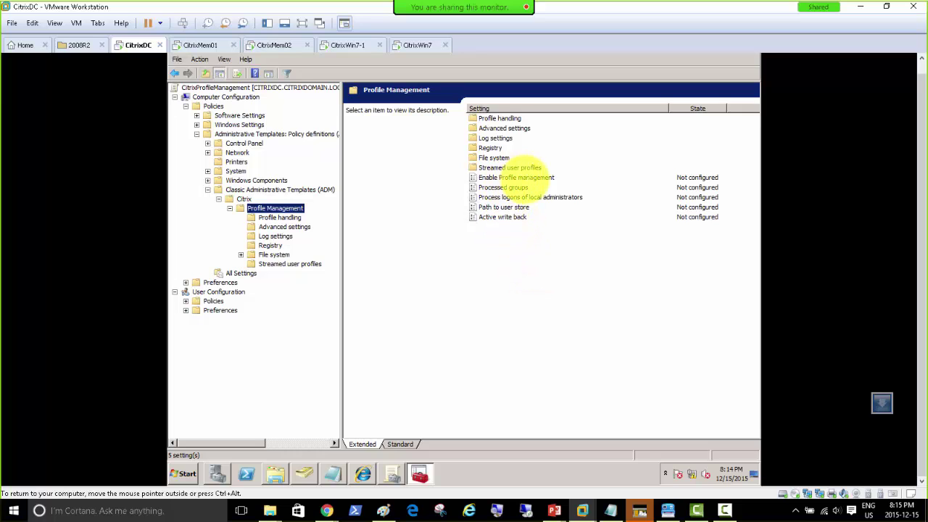
{"action": "left_click", "coordinate": [516, 176]}
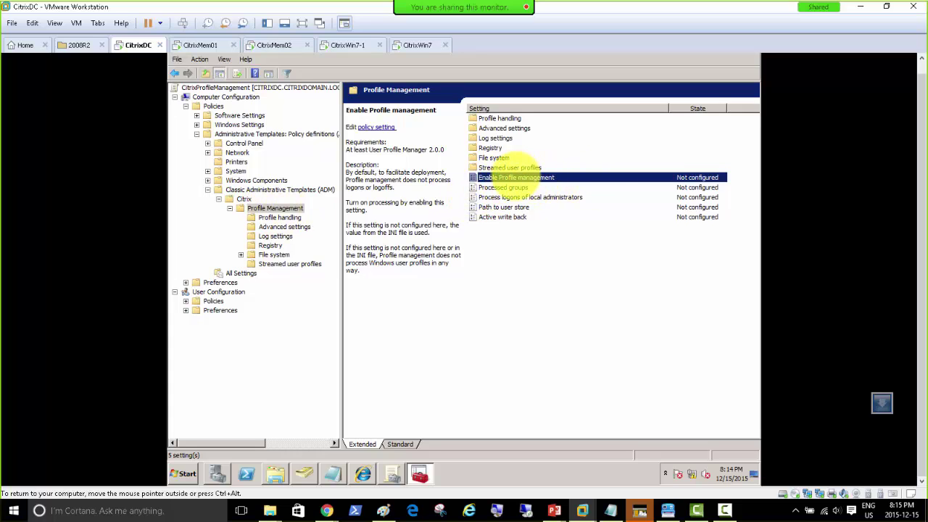
Set Enable Profile management to Enabled.
{"action": "double_click", "coordinate": [516, 176]}
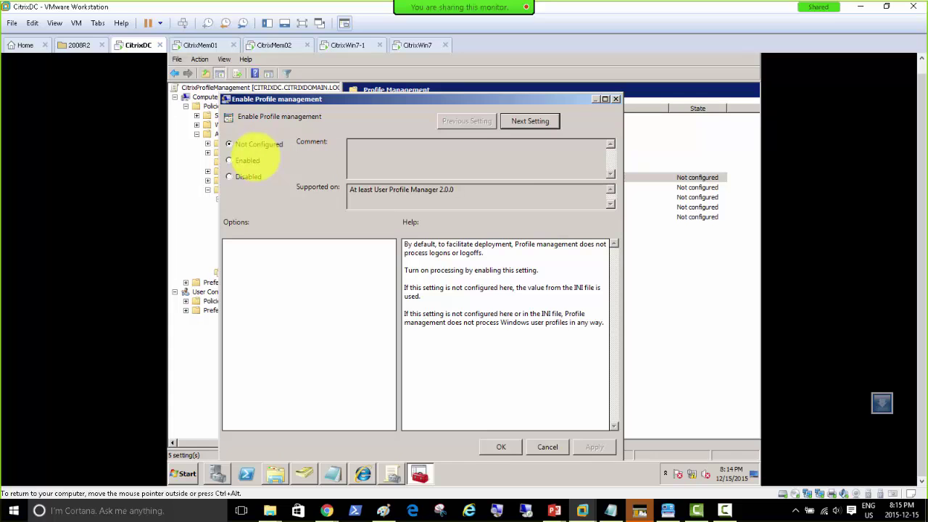
{"action": "left_click", "coordinate": [248, 160]}
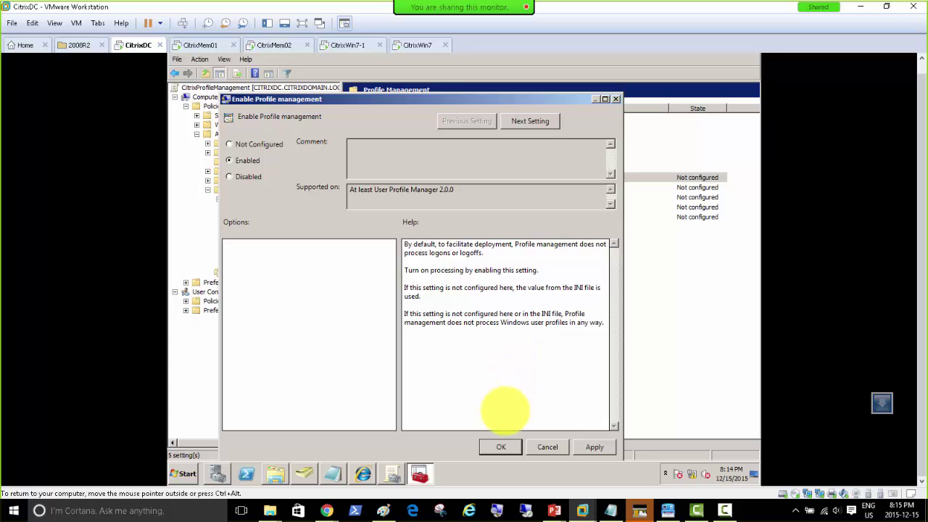
{"action": "left_click", "coordinate": [594, 446]}
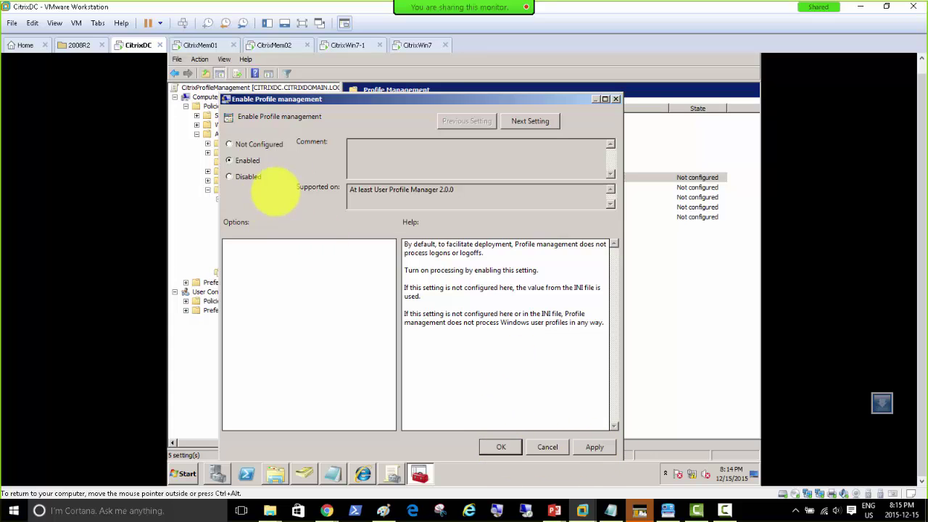
{"action": "left_click", "coordinate": [501, 446]}
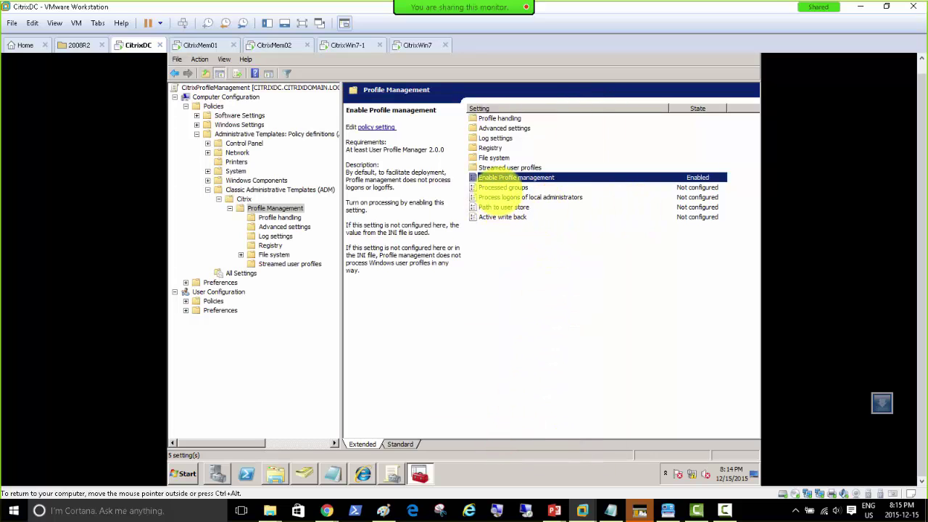
Set Processed groups to Disabled so all users are processed.
{"action": "left_click", "coordinate": [512, 188]}
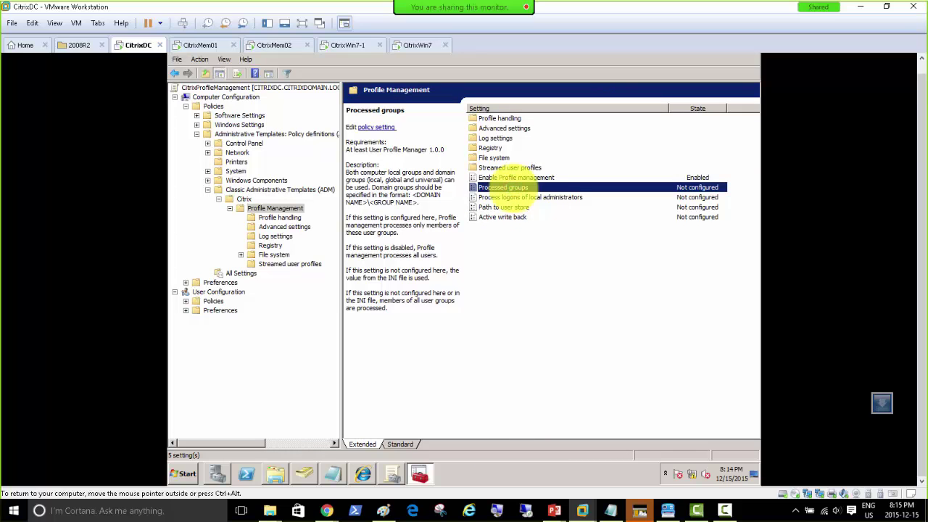
{"action": "double_click", "coordinate": [512, 188]}
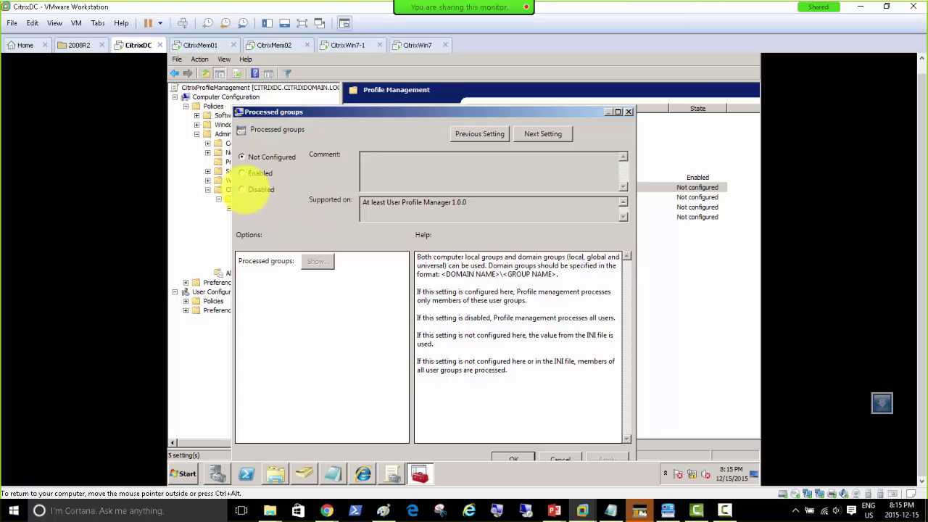
{"action": "left_click", "coordinate": [245, 189]}
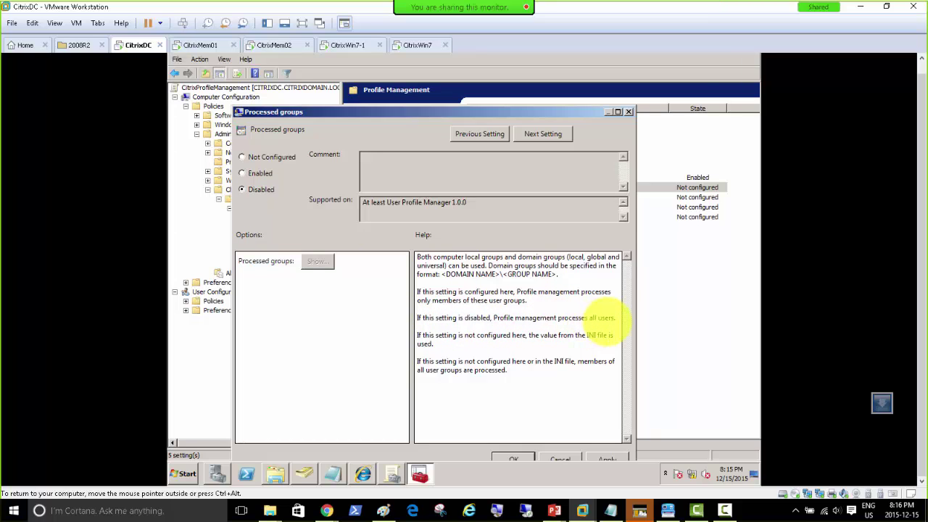
{"action": "left_click_drag", "start_coordinate": [415, 112], "coordinate": [411, 87]}
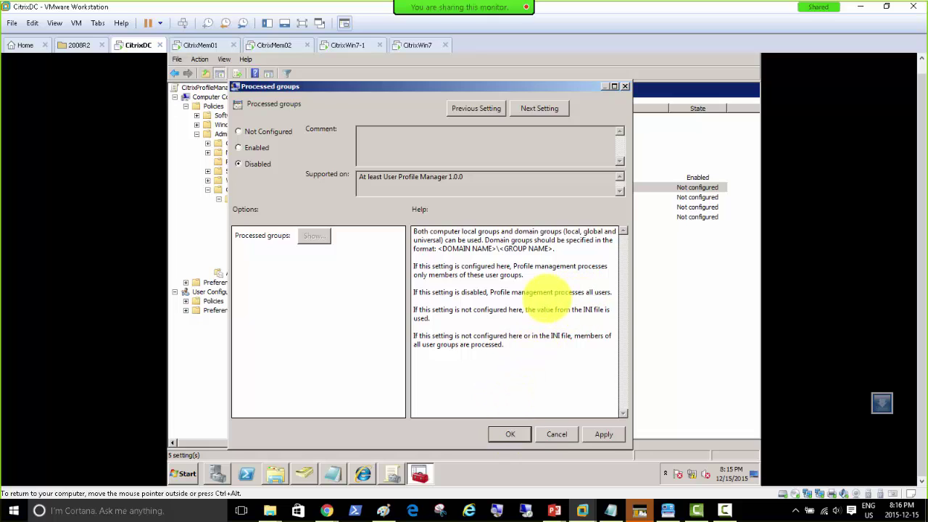
{"action": "left_click", "coordinate": [604, 434]}
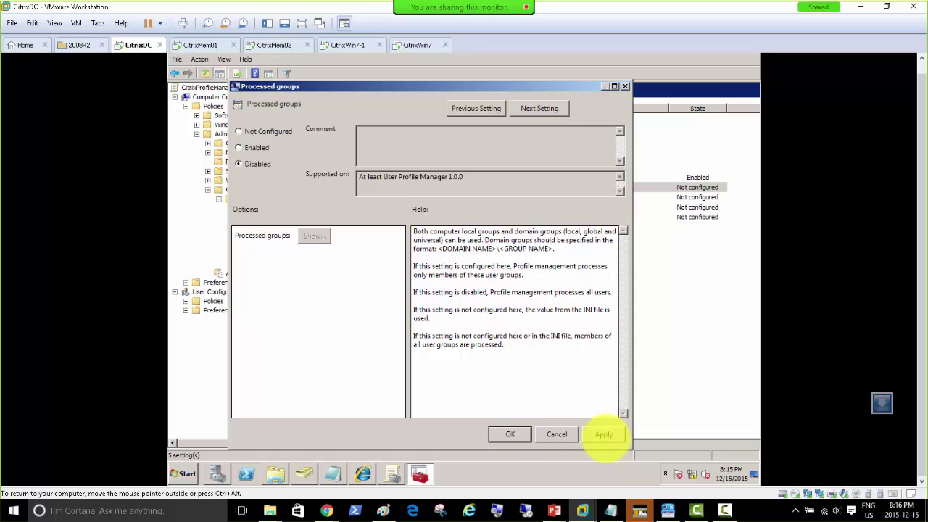
{"action": "left_click", "coordinate": [509, 435]}
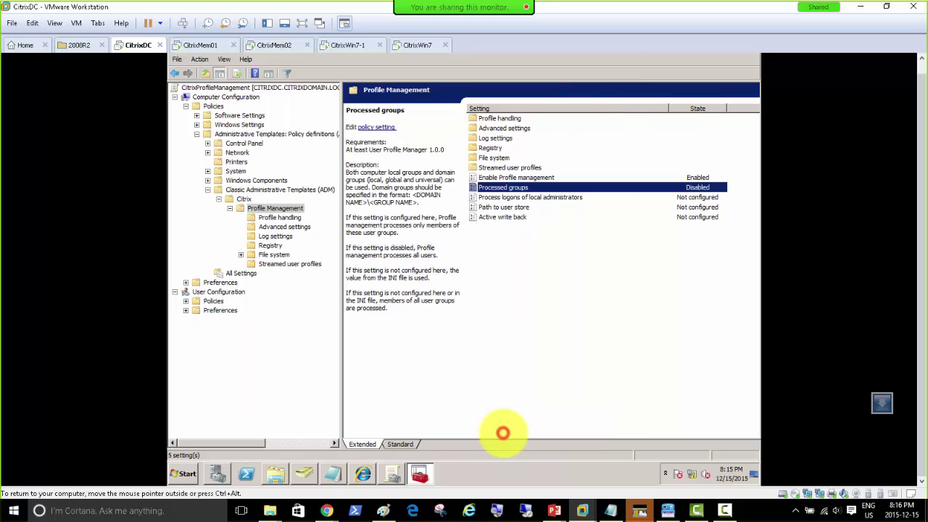
Review the Profile Management setting descriptions and open the Path to user store setting.
{"action": "left_click", "coordinate": [540, 178]}
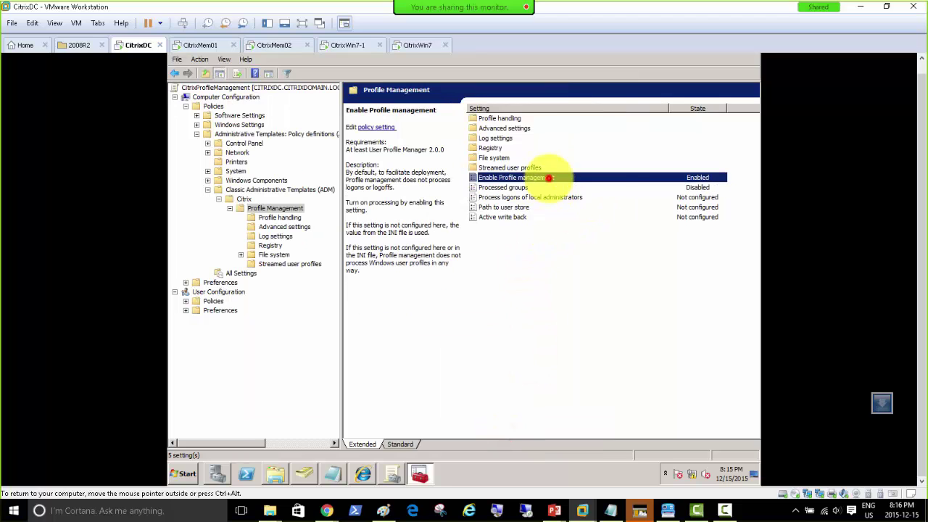
{"action": "left_click", "coordinate": [524, 187]}
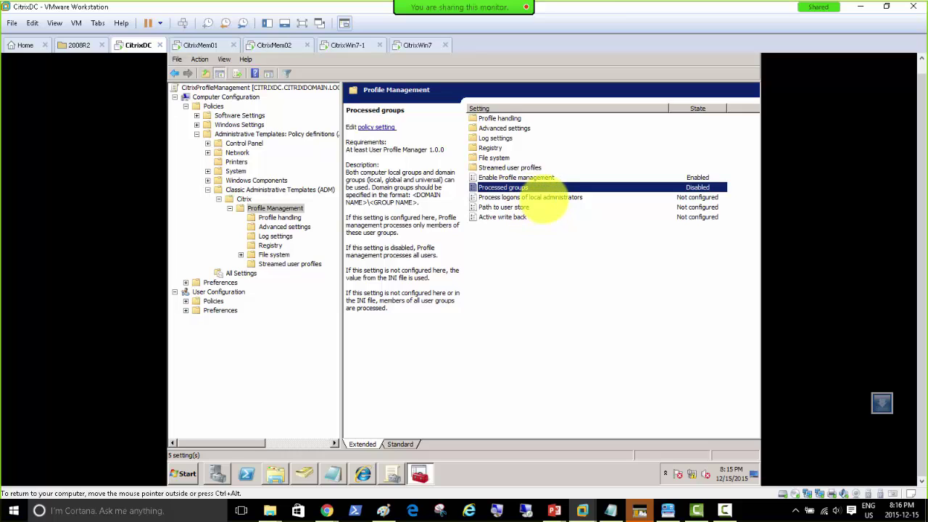
{"action": "left_click", "coordinate": [544, 198]}
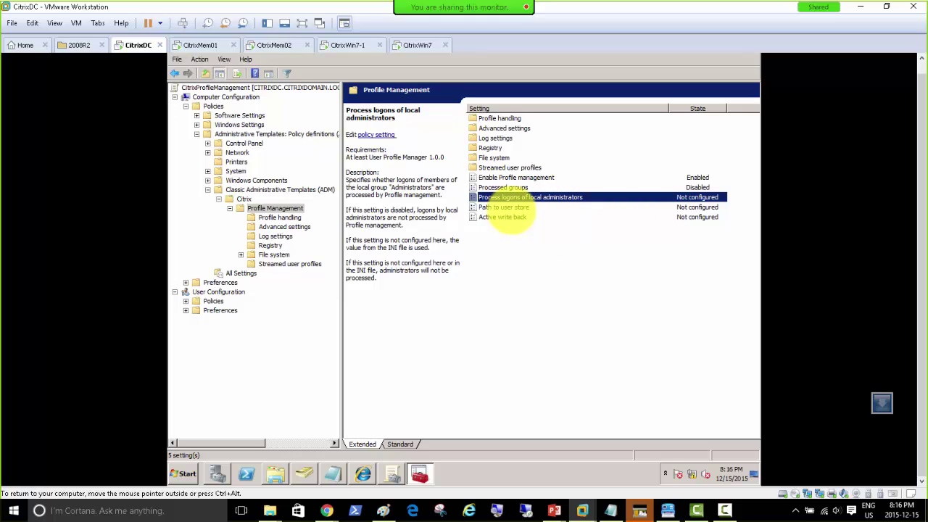
{"action": "left_click", "coordinate": [519, 208]}
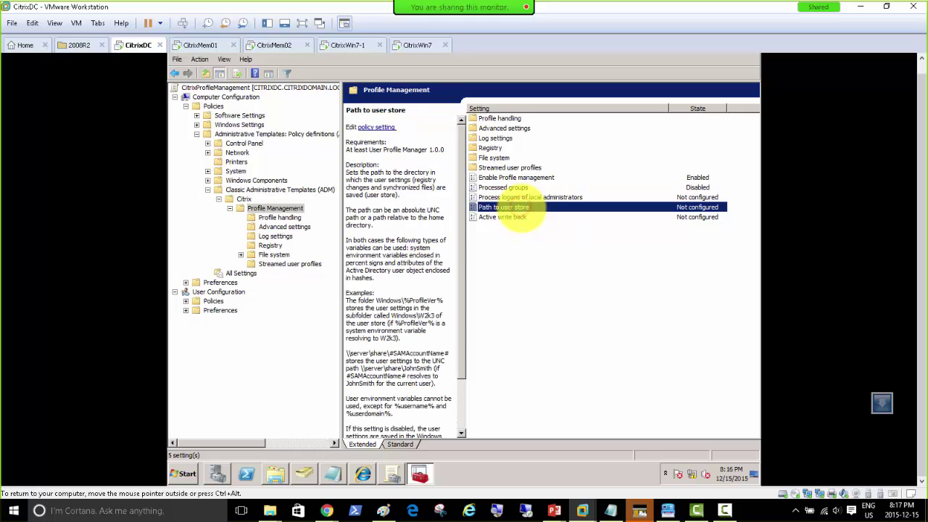
{"action": "double_click", "coordinate": [517, 208]}
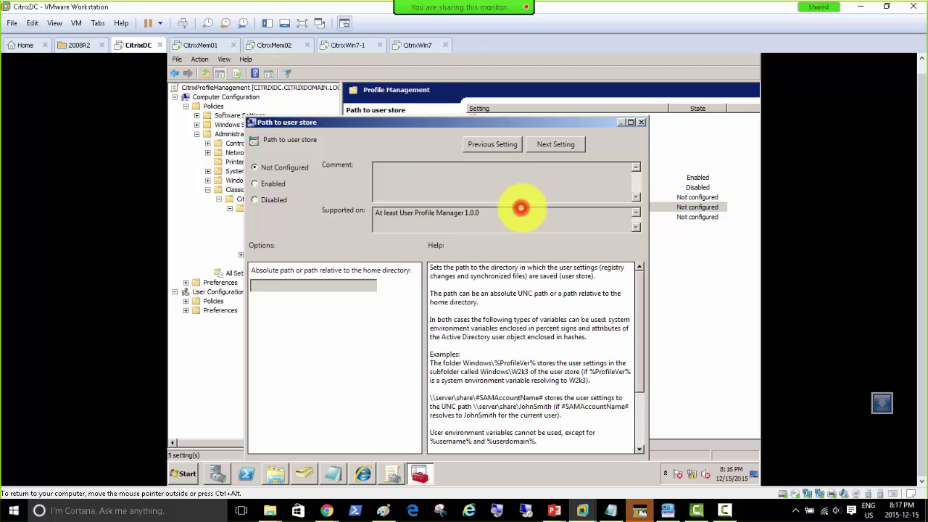
{"action": "left_click_drag", "start_coordinate": [482, 119], "coordinate": [519, 132]}
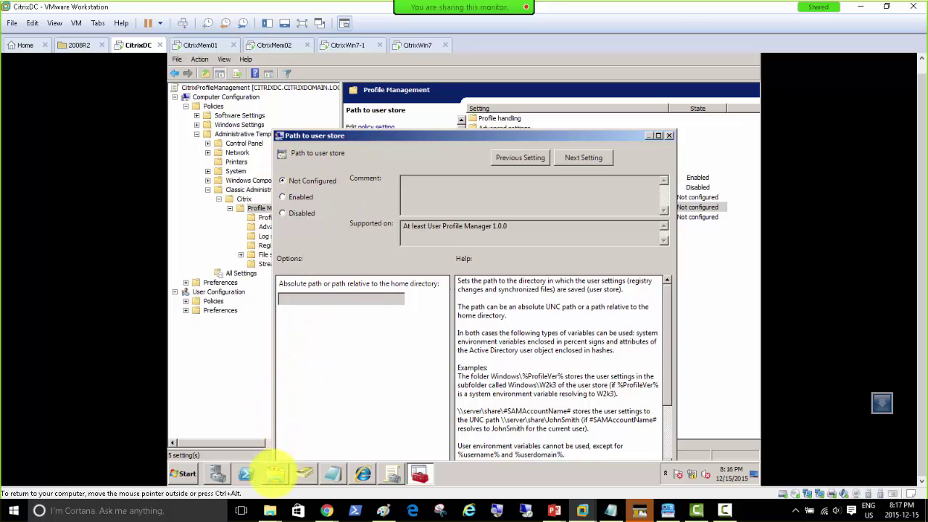
{"action": "mouse_move", "coordinate": [274, 471]}
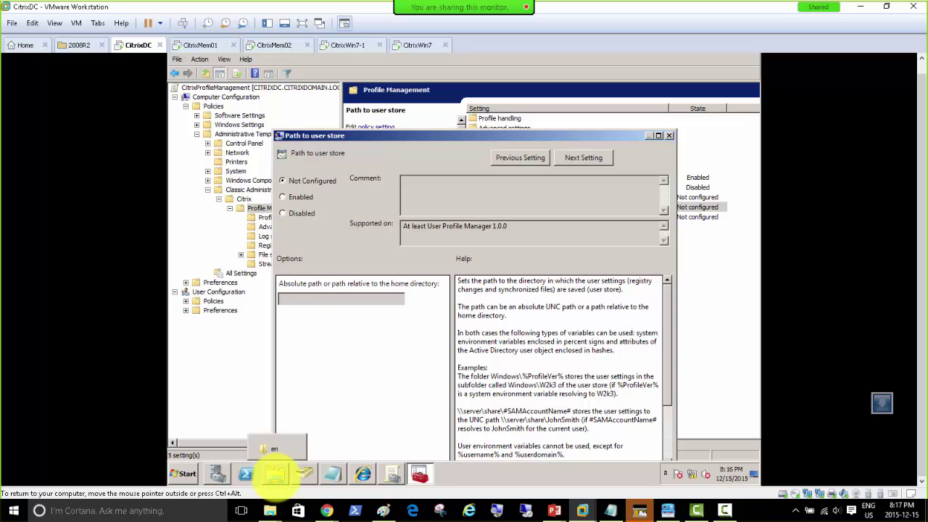
Create a new folder named CitrixUserStore at the root of Local Disk (C:).
{"action": "left_click", "coordinate": [270, 473]}
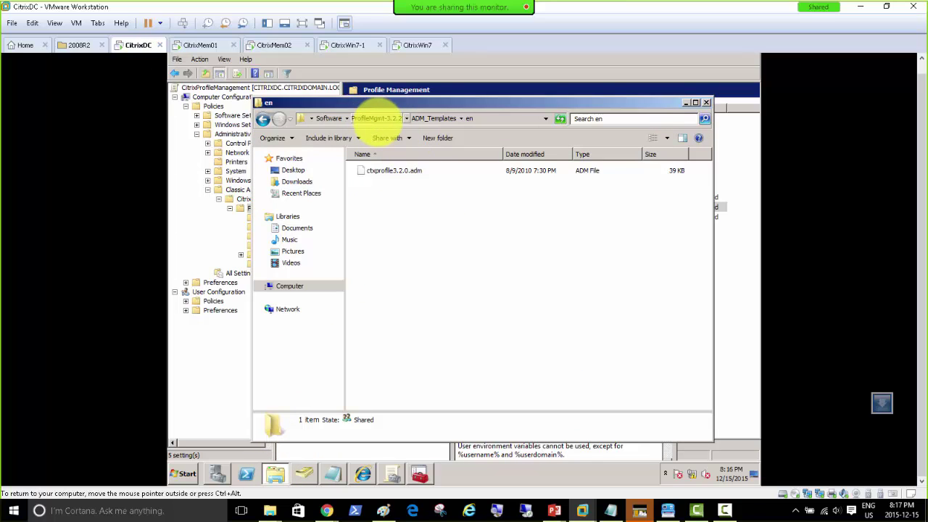
{"action": "left_click", "coordinate": [288, 286]}
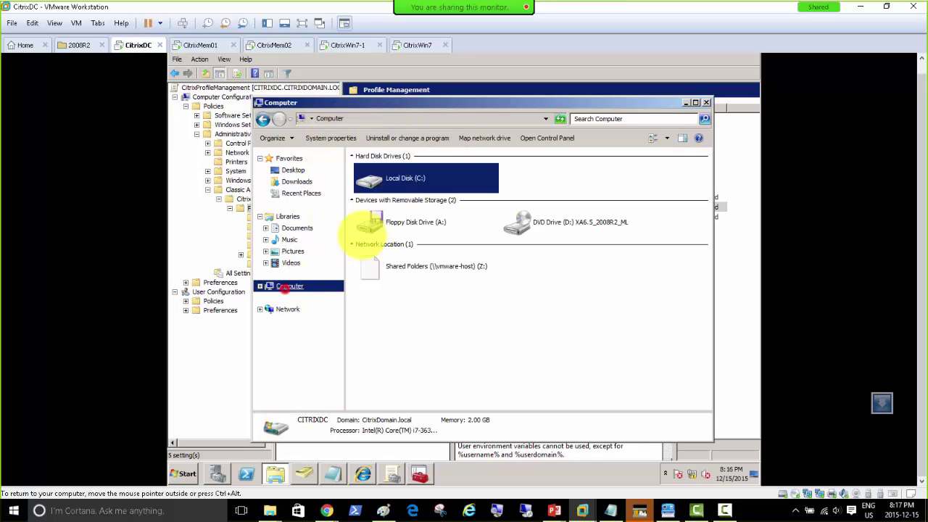
{"action": "double_click", "coordinate": [408, 180]}
{"action": "double_click", "coordinate": [379, 208]}
{"action": "left_click", "coordinate": [372, 119]}
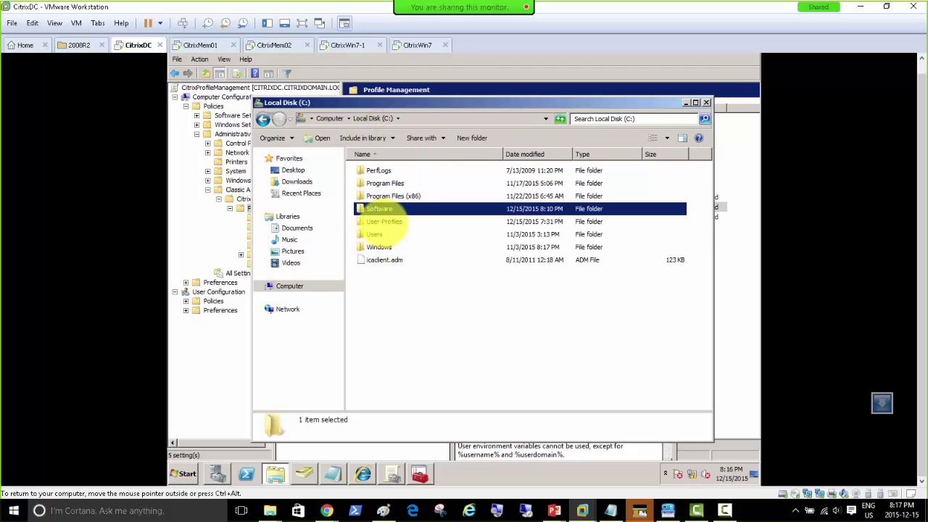
{"action": "double_click", "coordinate": [384, 221]}
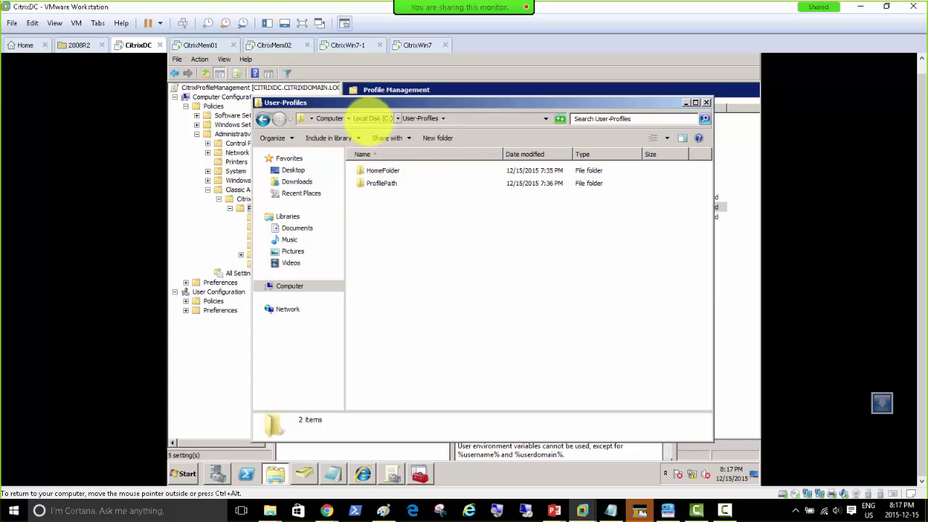
{"action": "left_click", "coordinate": [366, 118]}
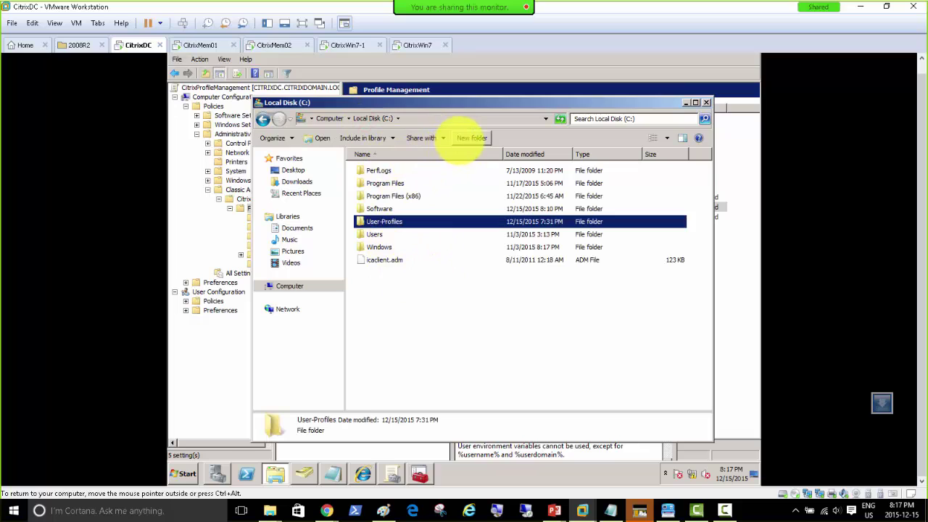
{"action": "left_click", "coordinate": [472, 138]}
{"action": "type", "text": "UserSt"}
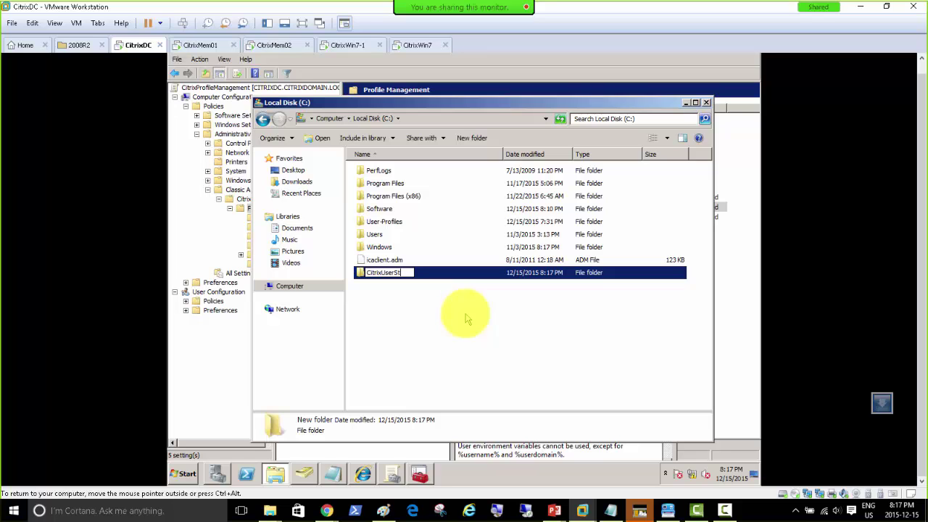
{"action": "left_click", "coordinate": [394, 311]}
Share CitrixUserStore with Everyone at Read/Write permission.
{"action": "left_click", "coordinate": [381, 270]}
{"action": "right_click", "coordinate": [386, 273]}
{"action": "mouse_move", "coordinate": [457, 308]}
{"action": "left_click", "coordinate": [513, 320]}
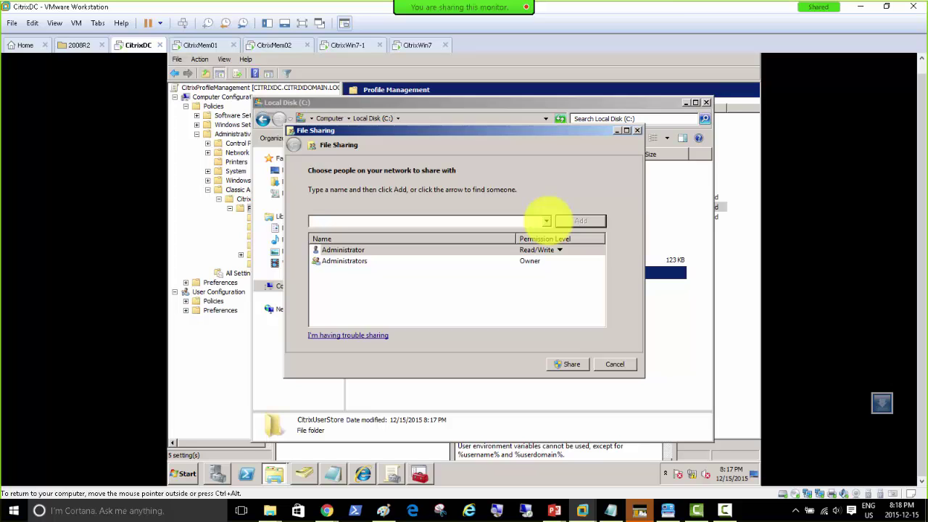
{"action": "left_click", "coordinate": [545, 220]}
{"action": "left_click", "coordinate": [535, 230]}
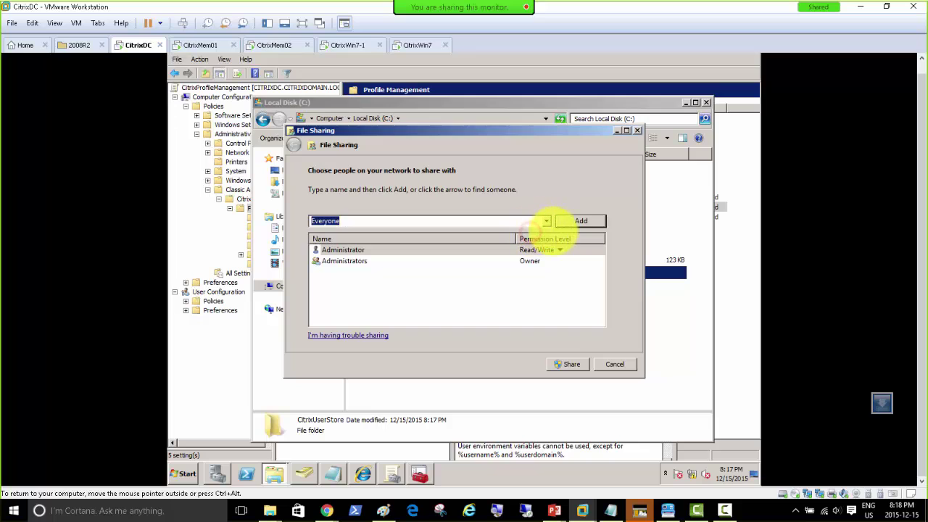
{"action": "left_click", "coordinate": [580, 220]}
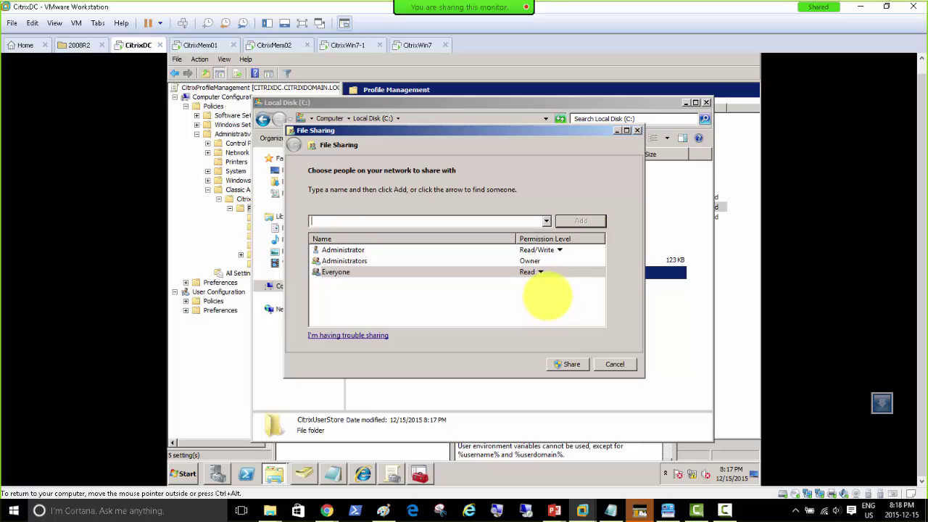
{"action": "left_click", "coordinate": [536, 273]}
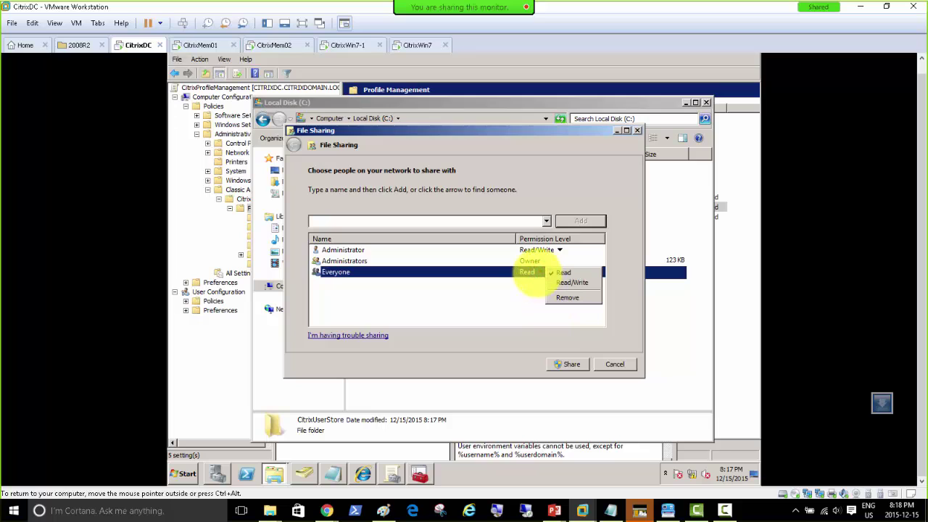
{"action": "left_click", "coordinate": [566, 284]}
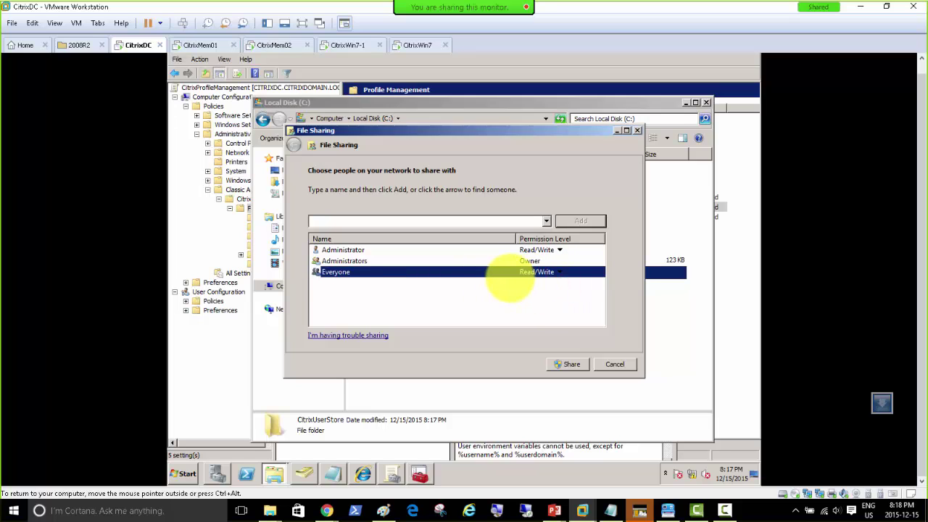
{"action": "left_click", "coordinate": [569, 364]}
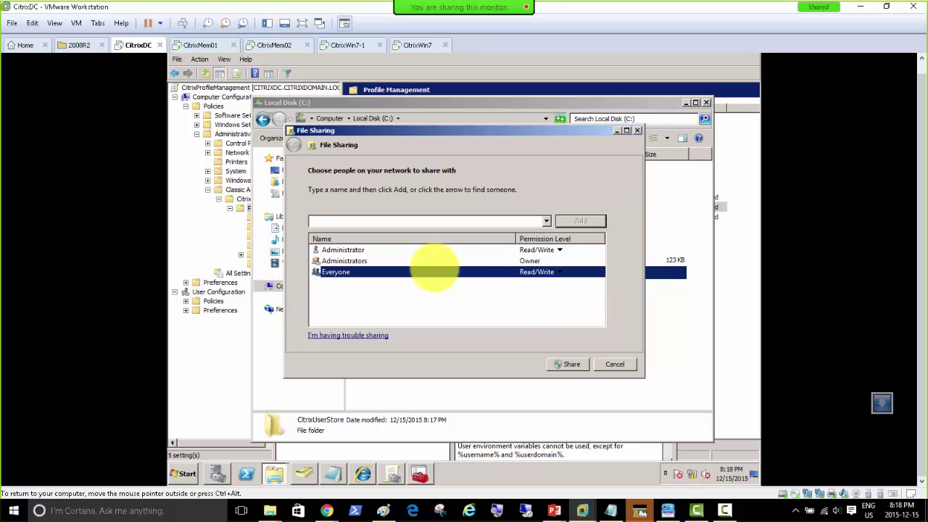
{"action": "left_click", "coordinate": [568, 363]}
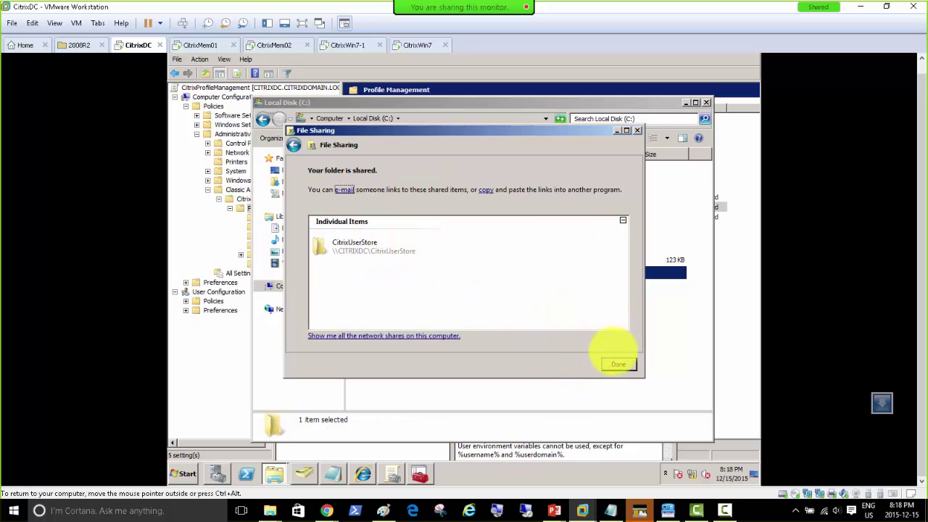
{"action": "left_click", "coordinate": [617, 364]}
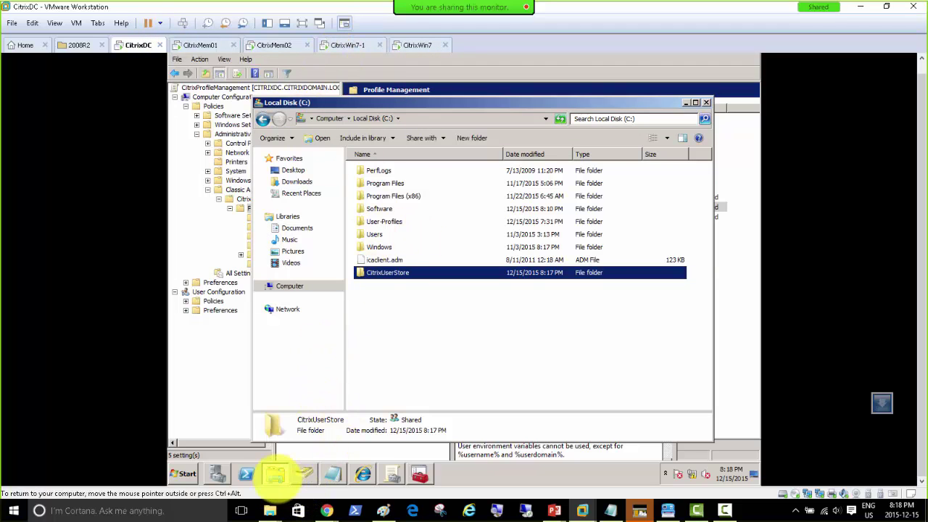
Verify the empty \\citrixdc\CitrixUserStore share, then close Explorer.
{"action": "left_click", "coordinate": [431, 117]}
{"action": "type", "text": "\\\\citri"}
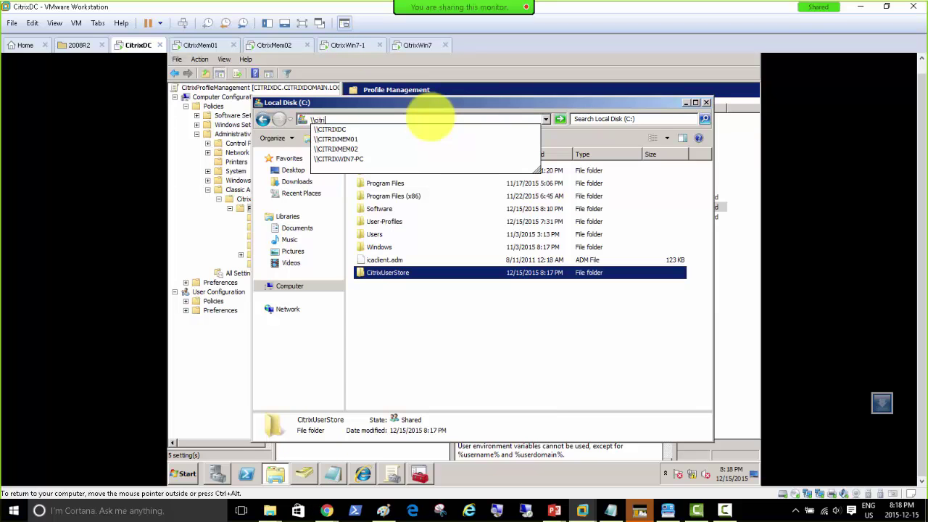
{"action": "type", "text": "xdc"}
{"action": "key", "text": "Return"}
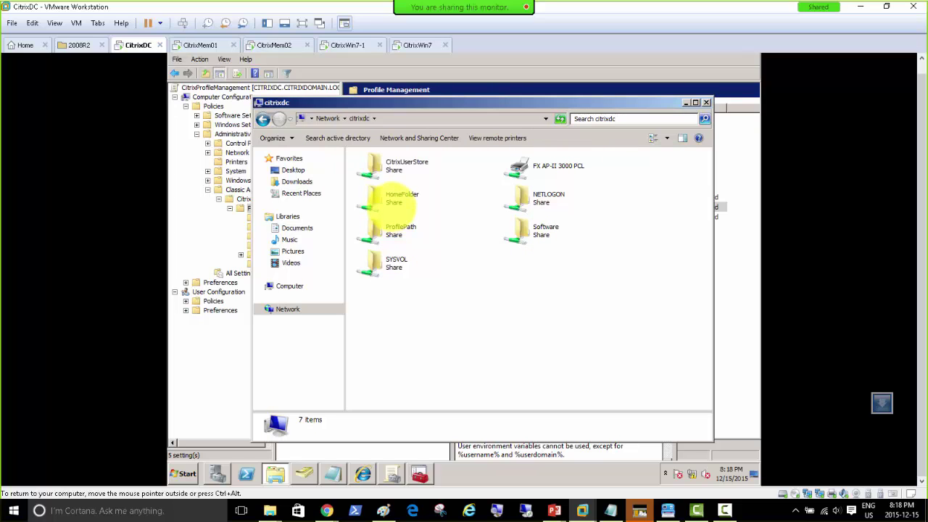
{"action": "double_click", "coordinate": [397, 164]}
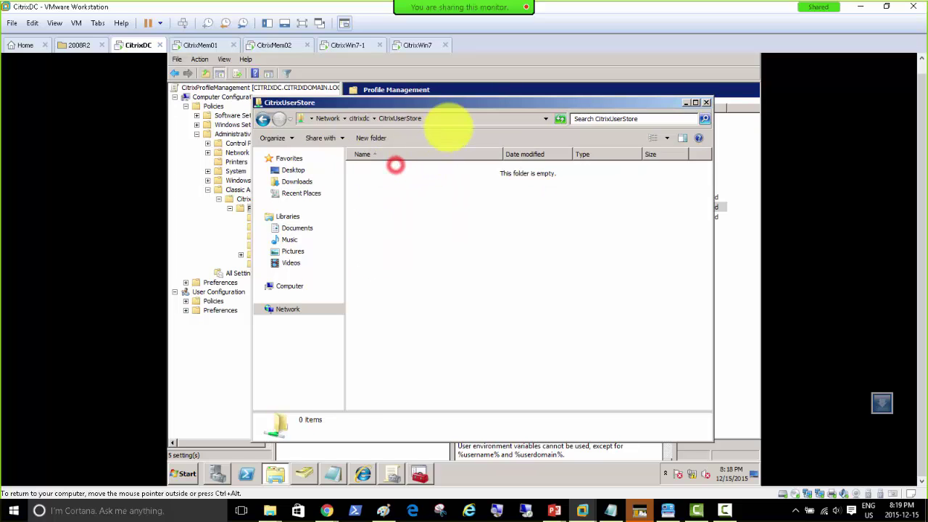
{"action": "left_click", "coordinate": [445, 120]}
{"action": "key", "text": "ctrl+c"}
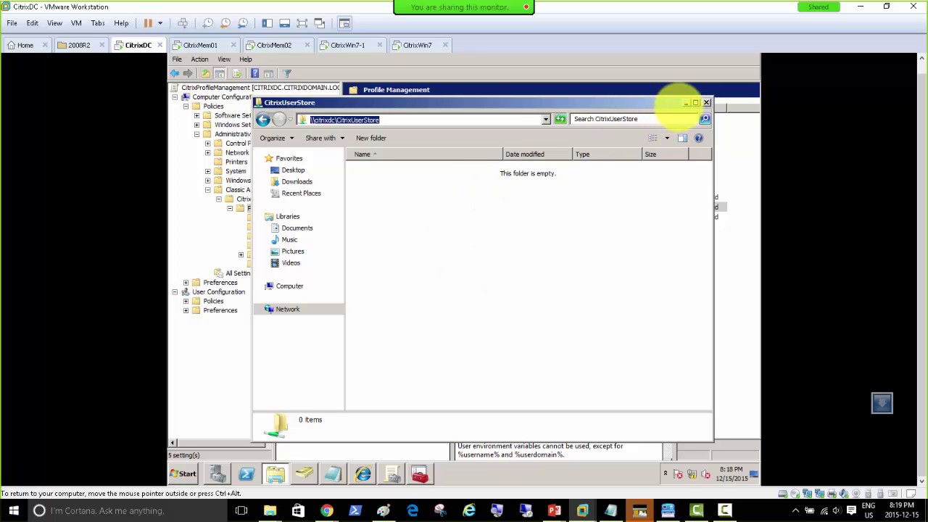
{"action": "left_click", "coordinate": [706, 102]}
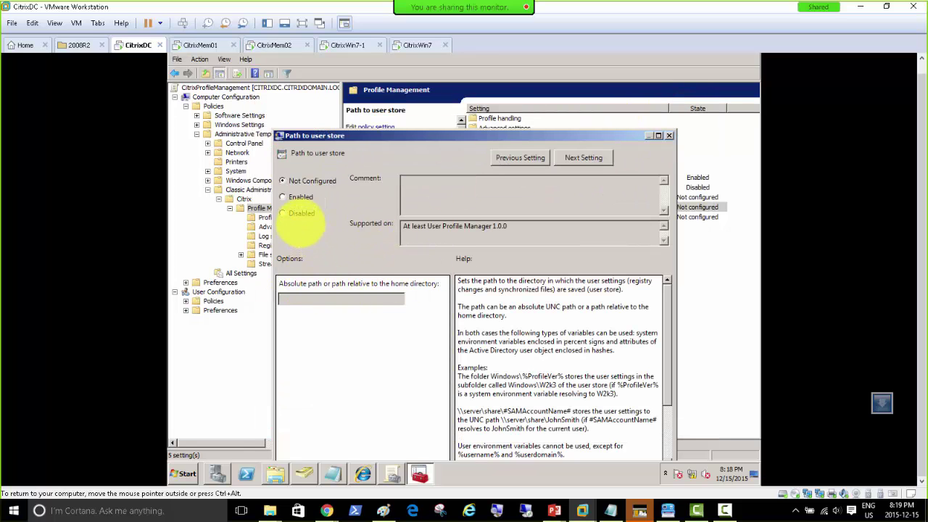
Enable Path to user store, replace the default path with \\citrixdc\CitrixUserStore, then apply and confirm.
{"action": "left_click", "coordinate": [298, 197]}
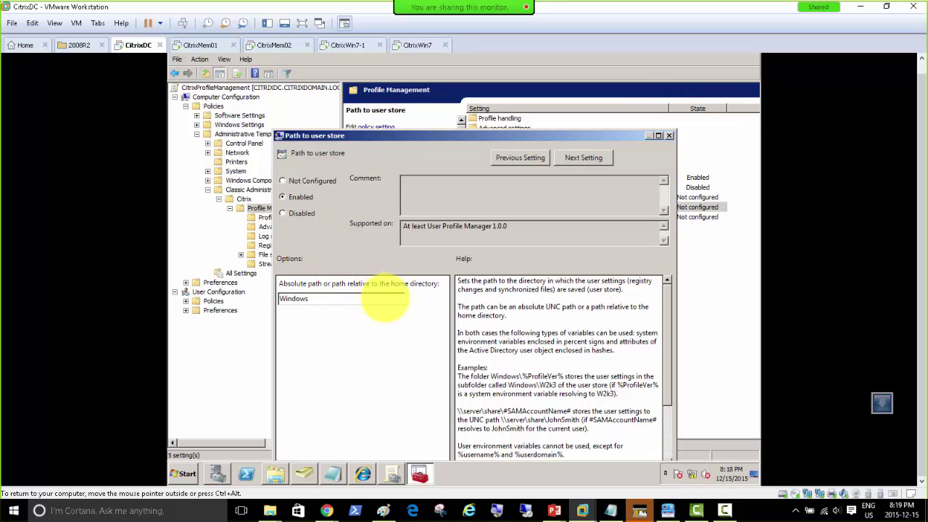
{"action": "left_click_drag", "start_coordinate": [358, 300], "coordinate": [217, 293]}
{"action": "key", "text": "ctrl+v"}
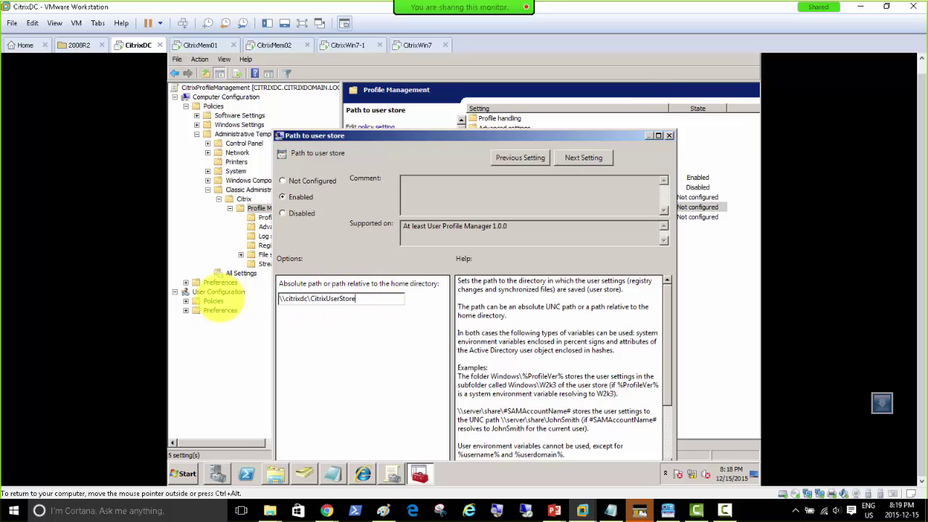
{"action": "left_click", "coordinate": [454, 137]}
{"action": "left_click_drag", "start_coordinate": [454, 136], "coordinate": [415, 56]}
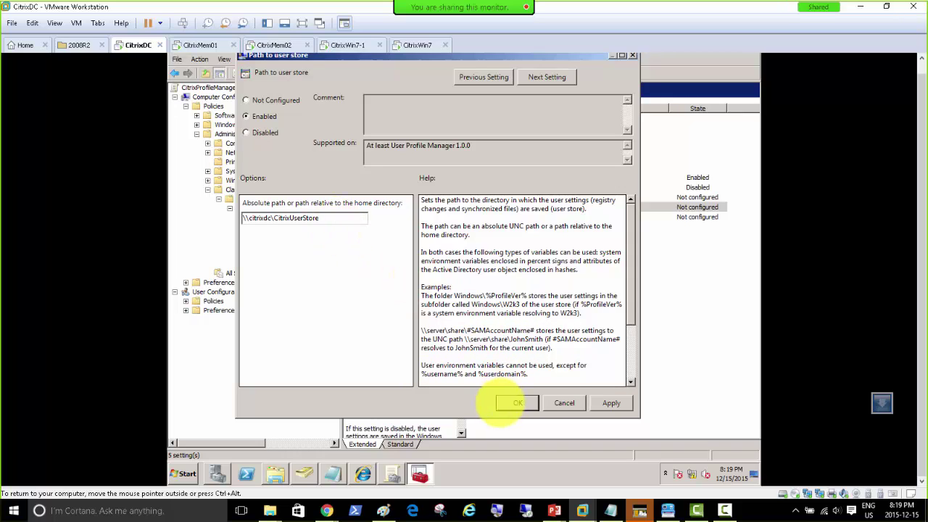
{"action": "left_click", "coordinate": [608, 403]}
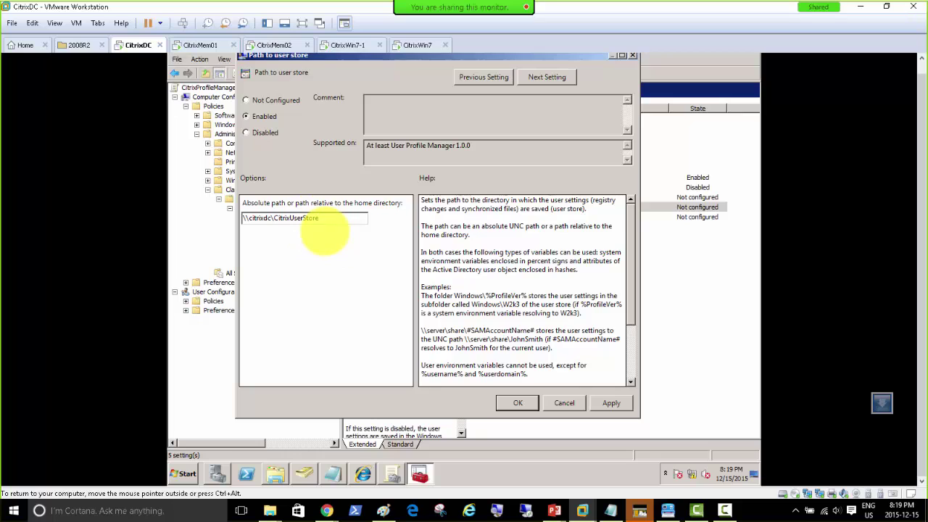
{"action": "left_click_drag", "start_coordinate": [319, 218], "coordinate": [275, 218]}
{"action": "left_click", "coordinate": [322, 218]}
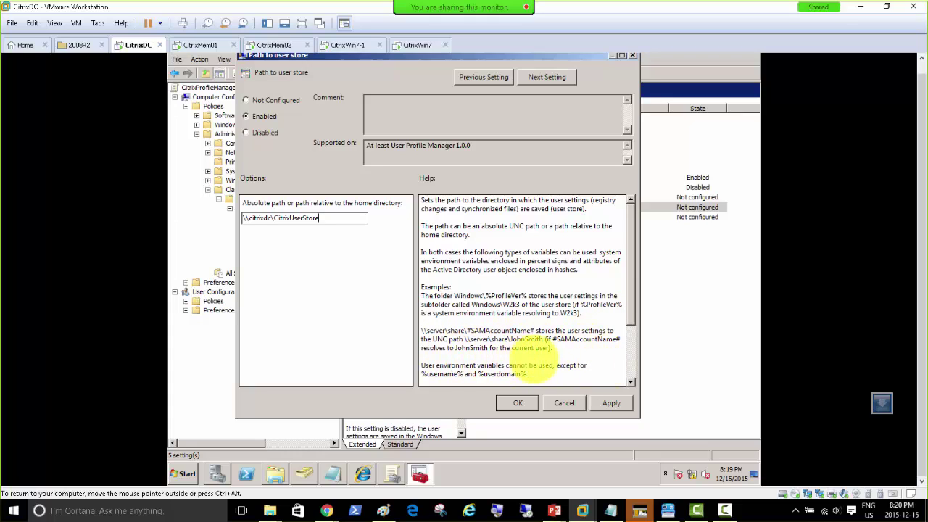
{"action": "left_click", "coordinate": [610, 403]}
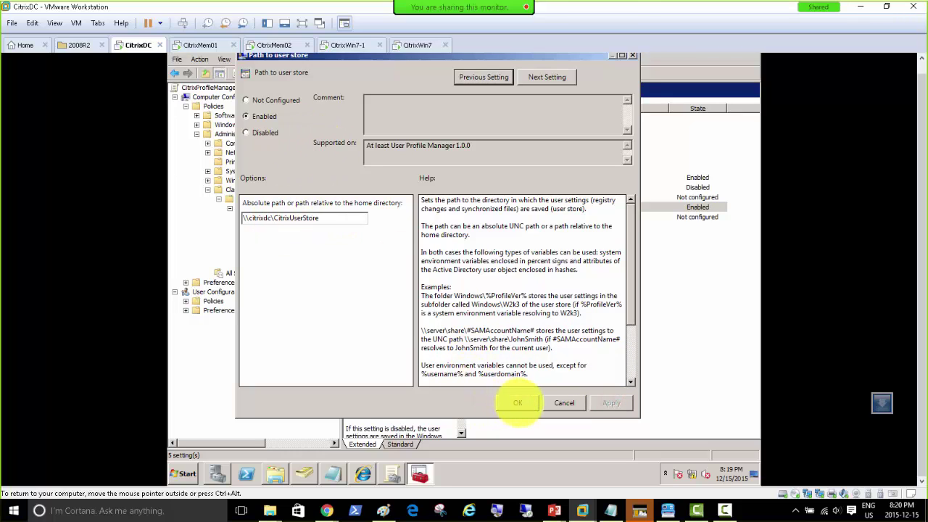
{"action": "left_click", "coordinate": [518, 403]}
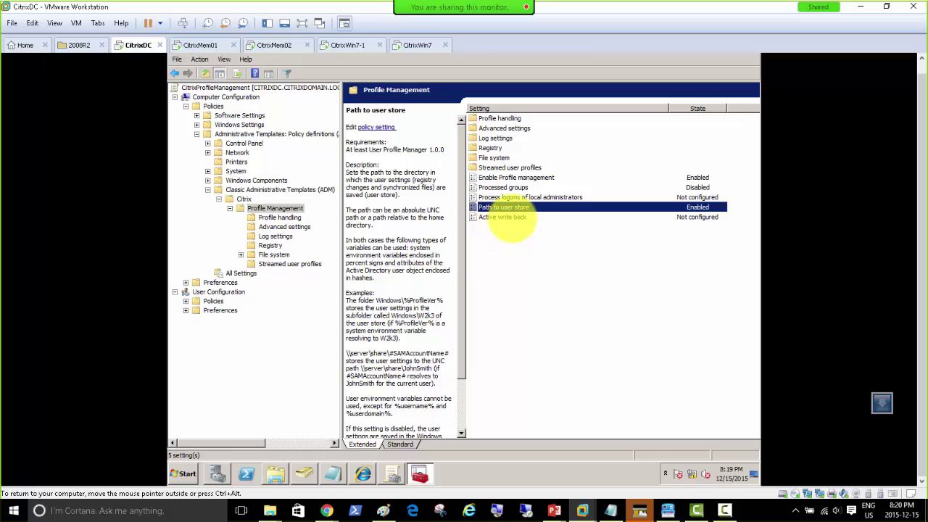
Set the Active write back policy to Enabled, apply it and close with OK.
{"action": "double_click", "coordinate": [508, 217]}
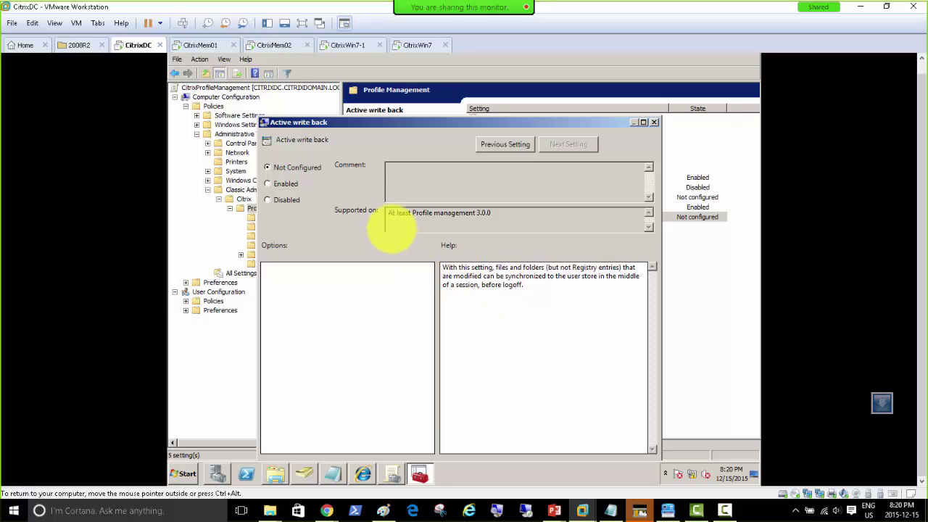
{"action": "left_click", "coordinate": [286, 184]}
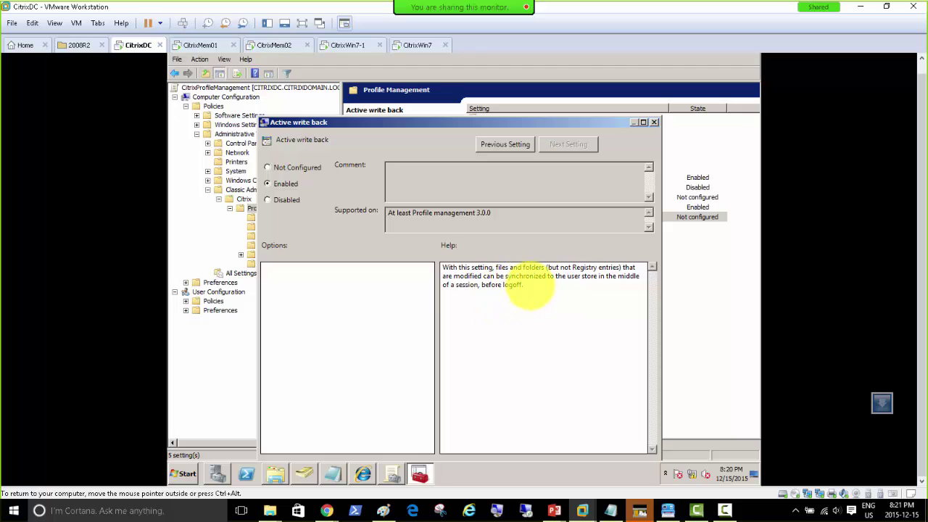
{"action": "mouse_move", "coordinate": [592, 123]}
{"action": "left_mouse_down"}
{"action": "mouse_move", "coordinate": [545, 83]}
{"action": "mouse_move", "coordinate": [584, 119]}
{"action": "left_mouse_up"}
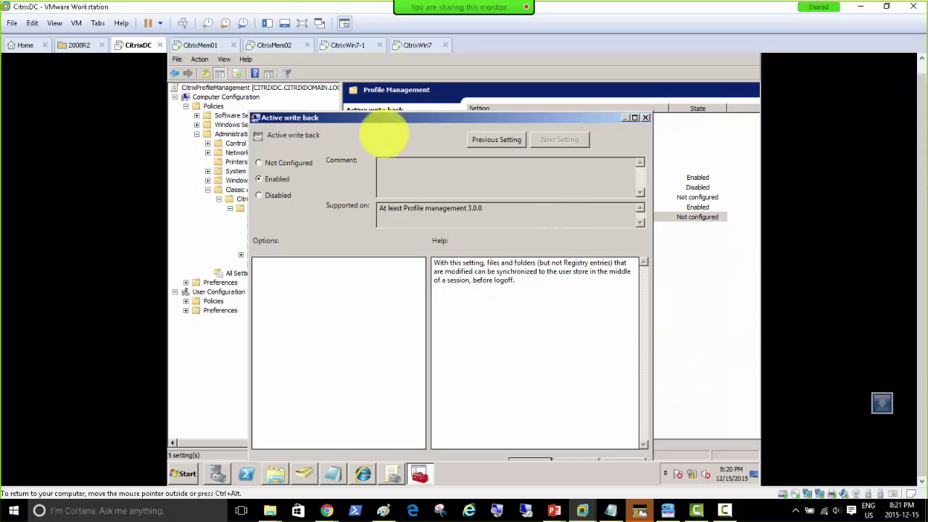
{"action": "left_click_drag", "start_coordinate": [404, 119], "coordinate": [393, 73]}
{"action": "left_click", "coordinate": [601, 419]}
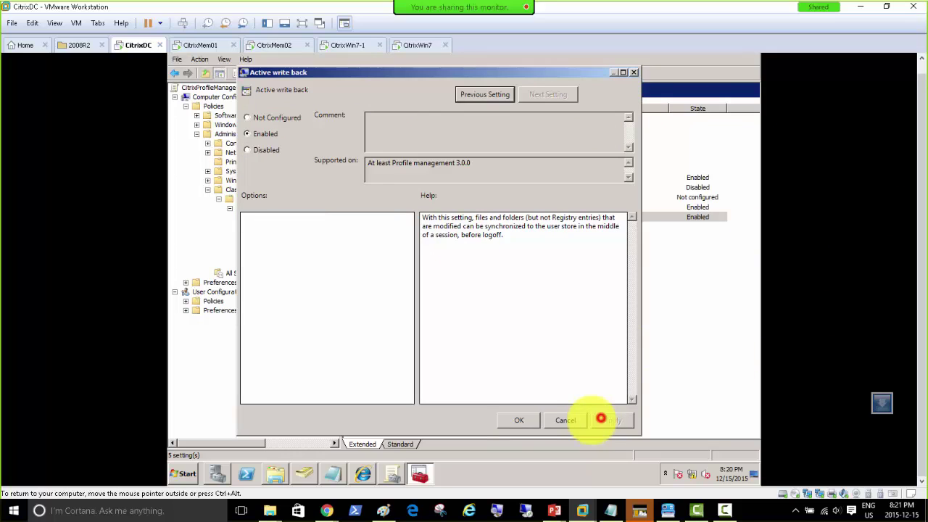
{"action": "left_click", "coordinate": [503, 421]}
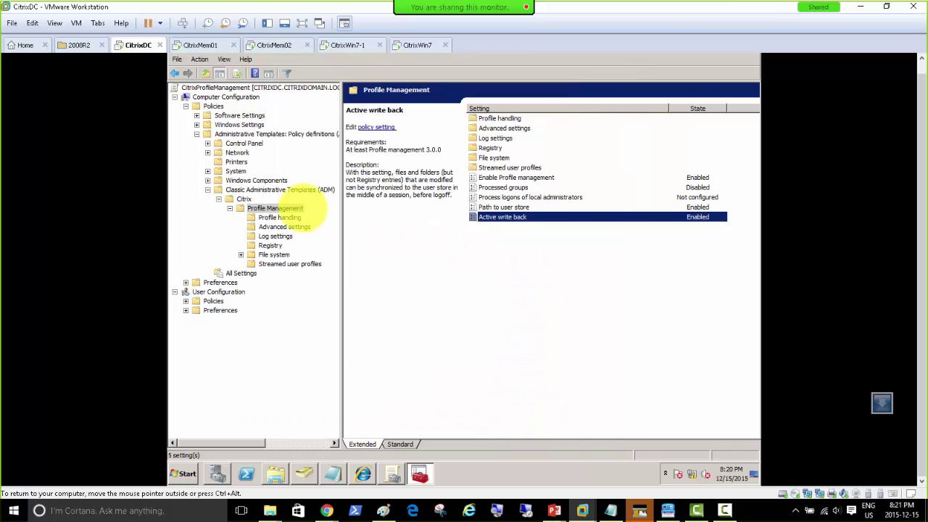
Review the Enable Profile management, Processed groups, Path to user store and Active write back descriptions.
{"action": "left_click", "coordinate": [701, 176]}
{"action": "left_click", "coordinate": [699, 187]}
{"action": "left_click", "coordinate": [699, 207]}
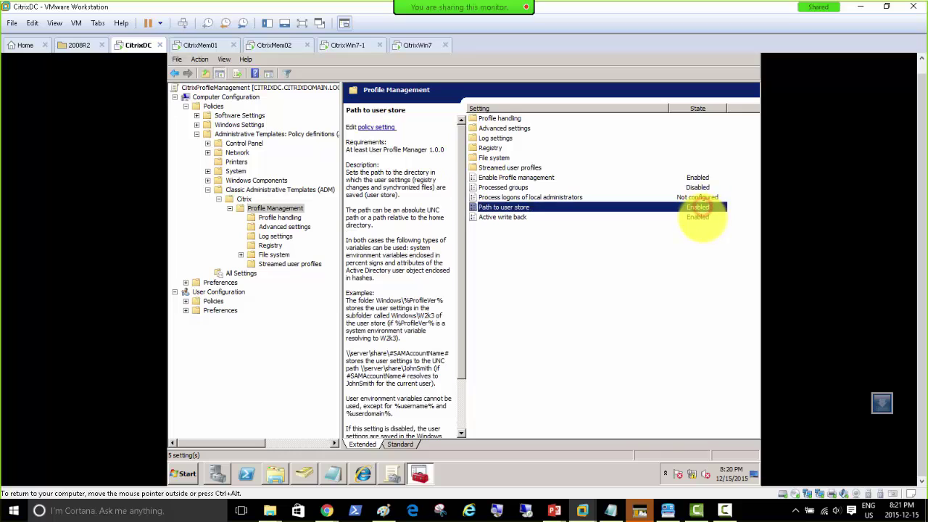
{"action": "left_click", "coordinate": [700, 217]}
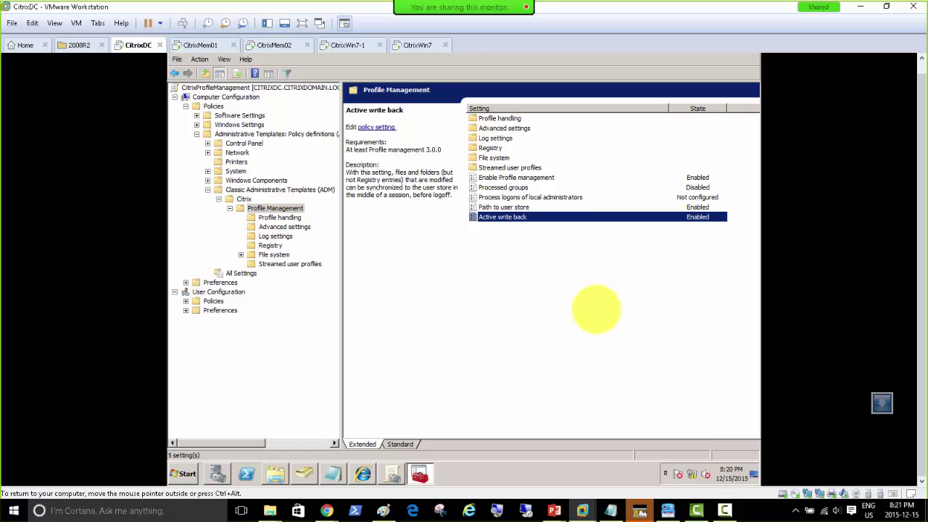
Change the user store path to \\citrixdc\CitrixUserStore\%Username%, then apply and confirm.
{"action": "left_click", "coordinate": [500, 210]}
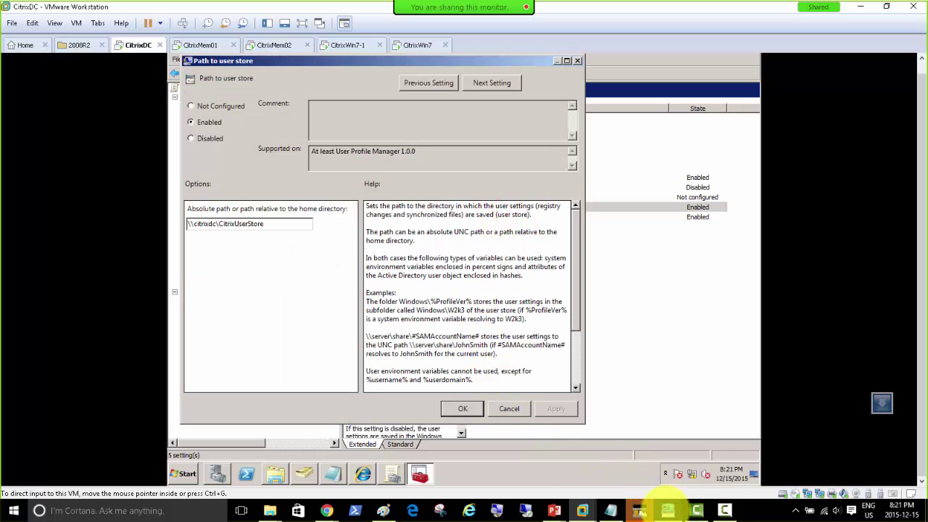
{"action": "left_click", "coordinate": [666, 511]}
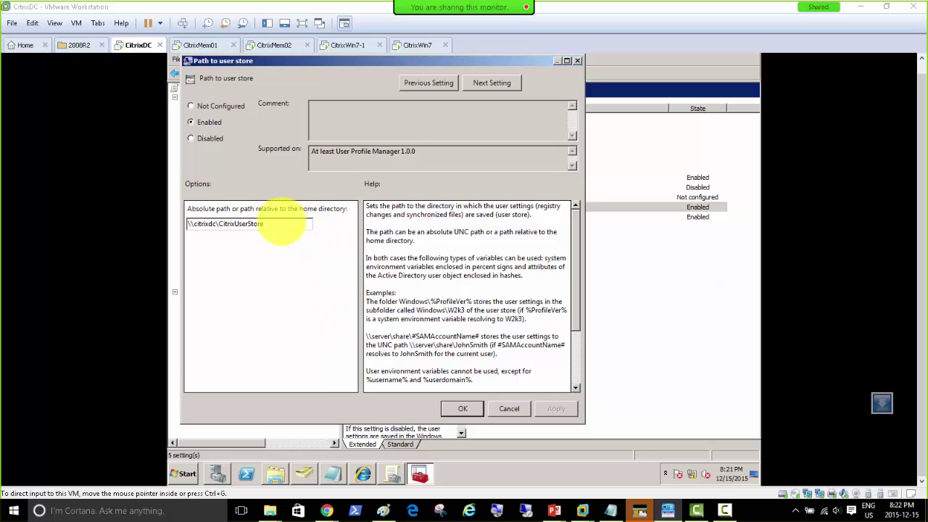
{"action": "left_click", "coordinate": [281, 222]}
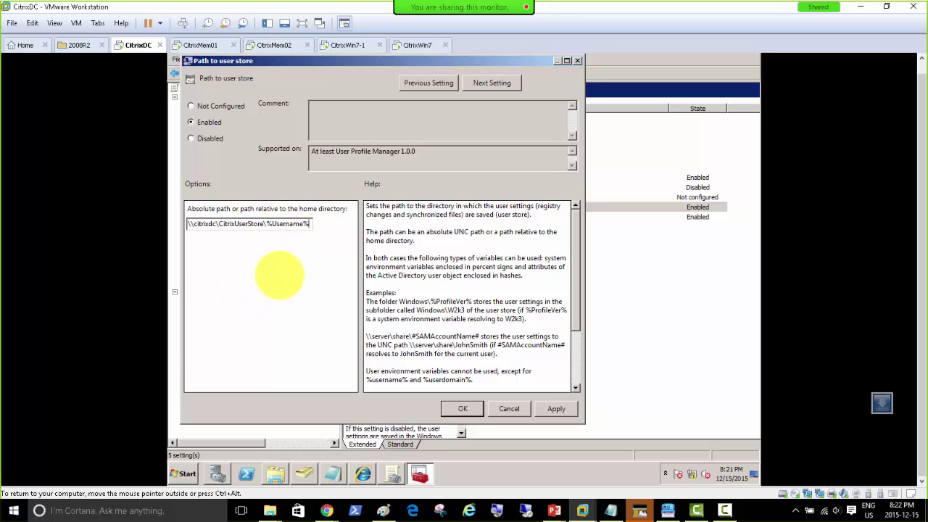
{"action": "left_click_drag", "start_coordinate": [311, 225], "coordinate": [268, 226]}
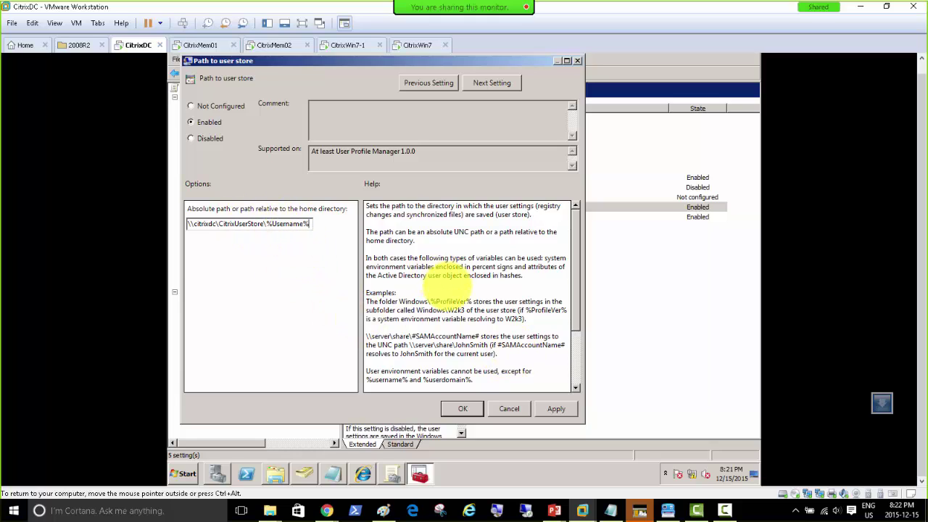
{"action": "key", "text": "End"}
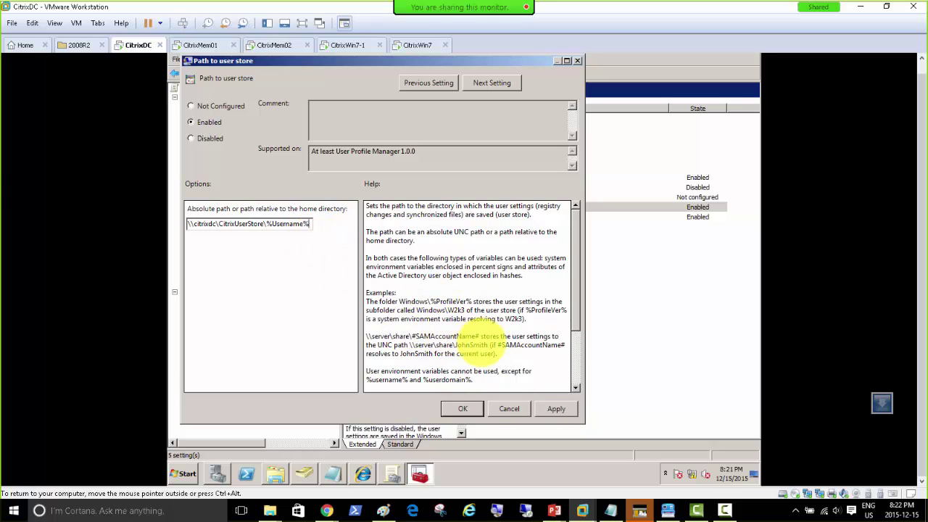
{"action": "left_click", "coordinate": [556, 409]}
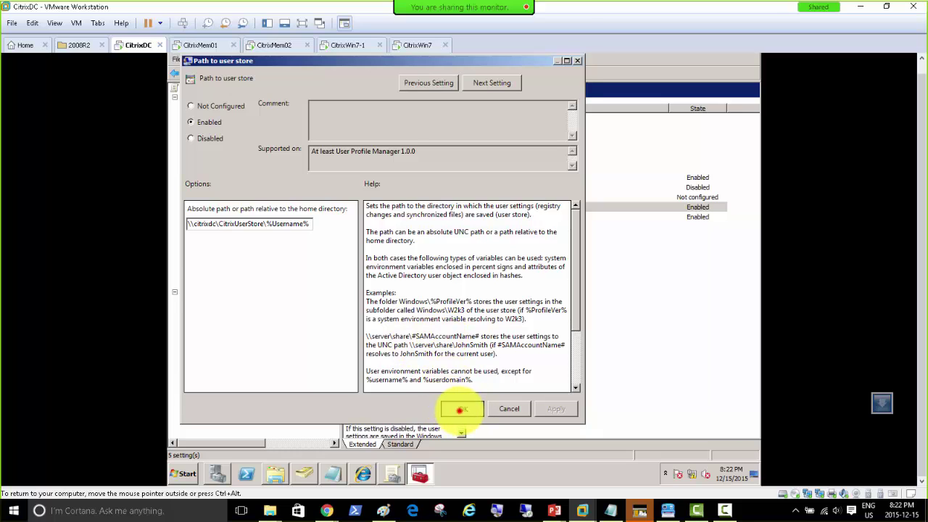
{"action": "left_click", "coordinate": [460, 409]}
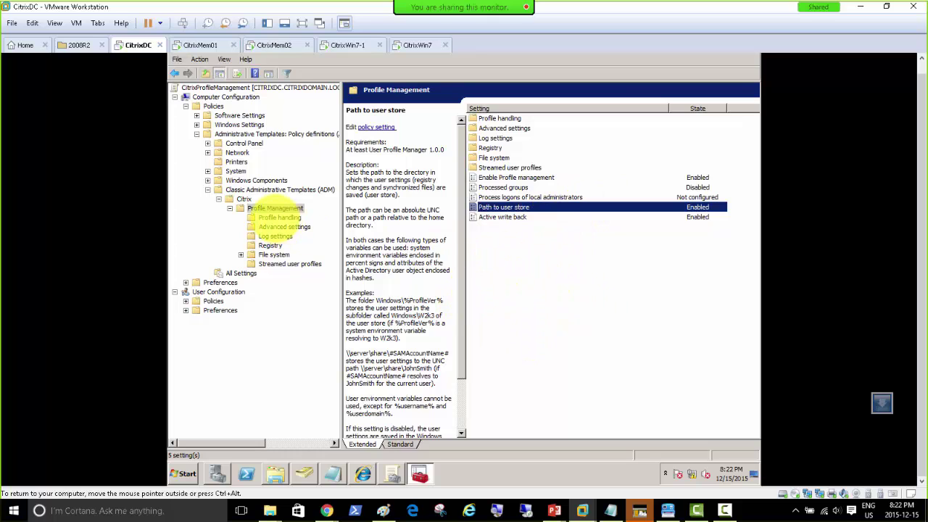
Browse to the Profile handling policies and read the Delete locally cached profiles on logoff description.
{"action": "left_click", "coordinate": [274, 217]}
{"action": "left_click", "coordinate": [275, 208]}
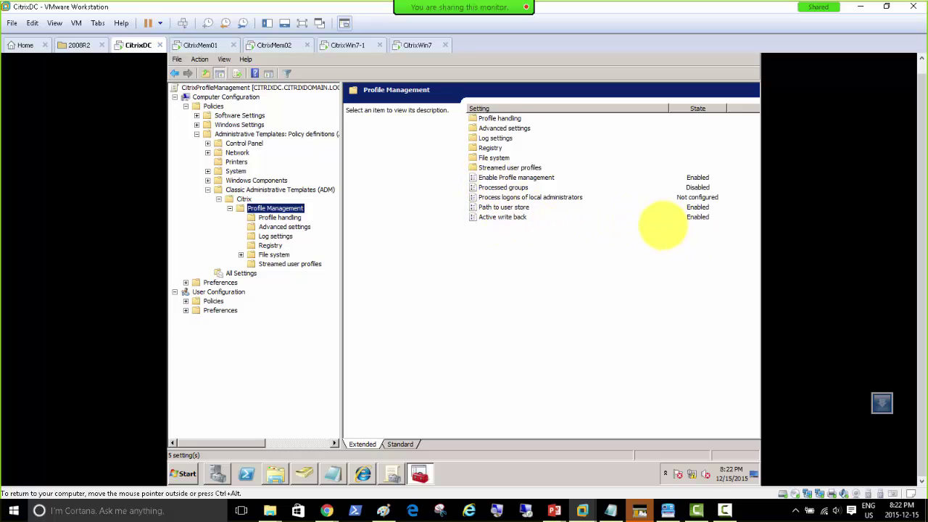
{"action": "left_click", "coordinate": [279, 218]}
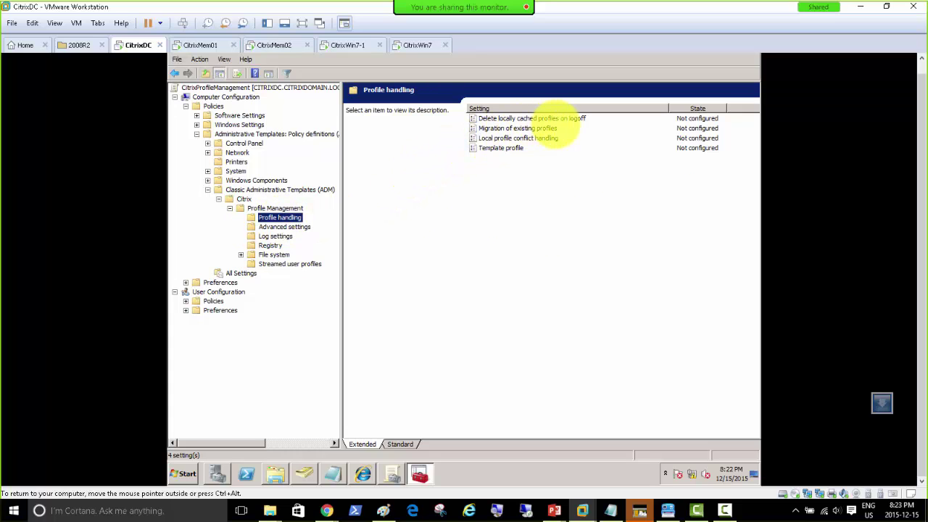
{"action": "left_click", "coordinate": [577, 119]}
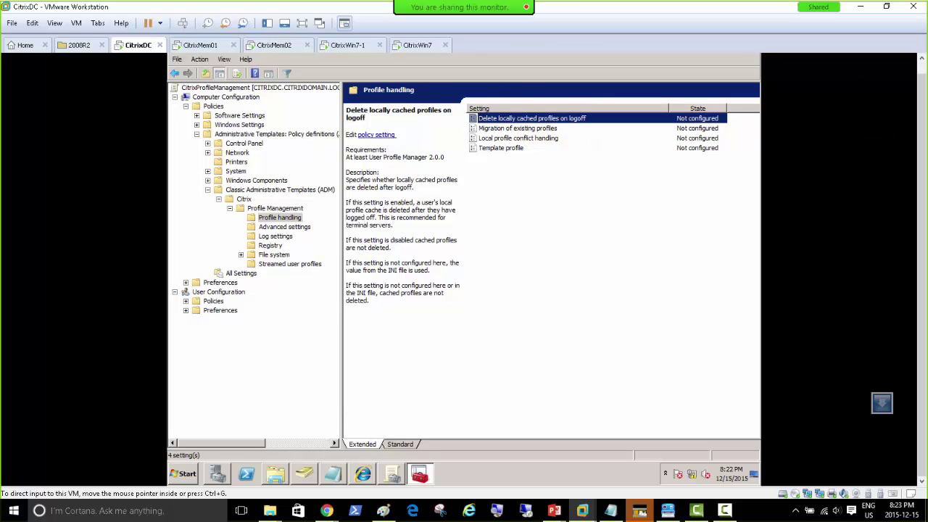
{"action": "left_click", "coordinate": [582, 510]}
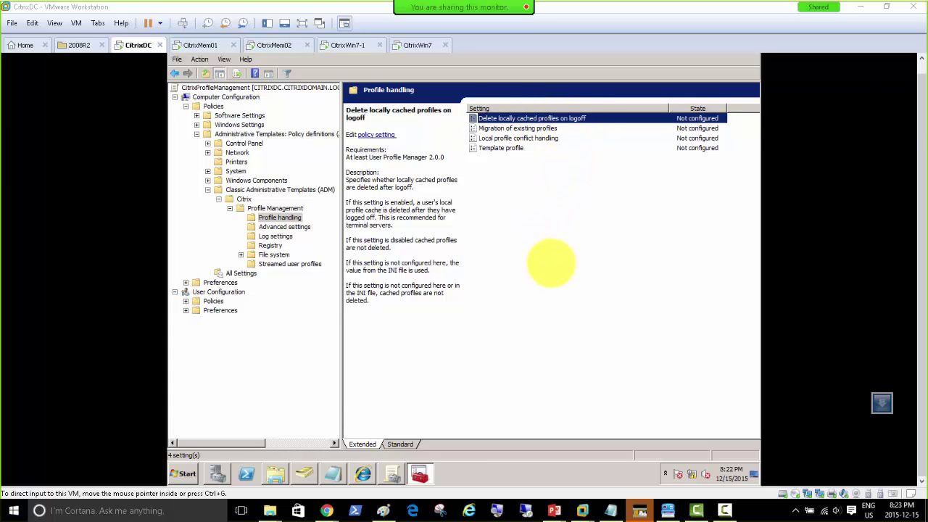
{"action": "left_click", "coordinate": [563, 270]}
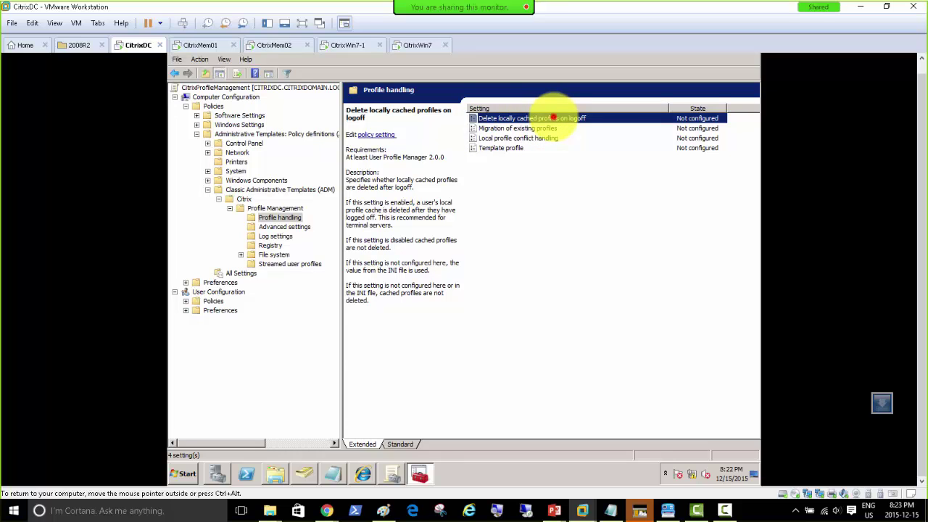
Set Delete locally cached profiles on logoff to Enabled, apply it and close the settings.
{"action": "double_click", "coordinate": [552, 117]}
{"action": "left_click", "coordinate": [231, 135]}
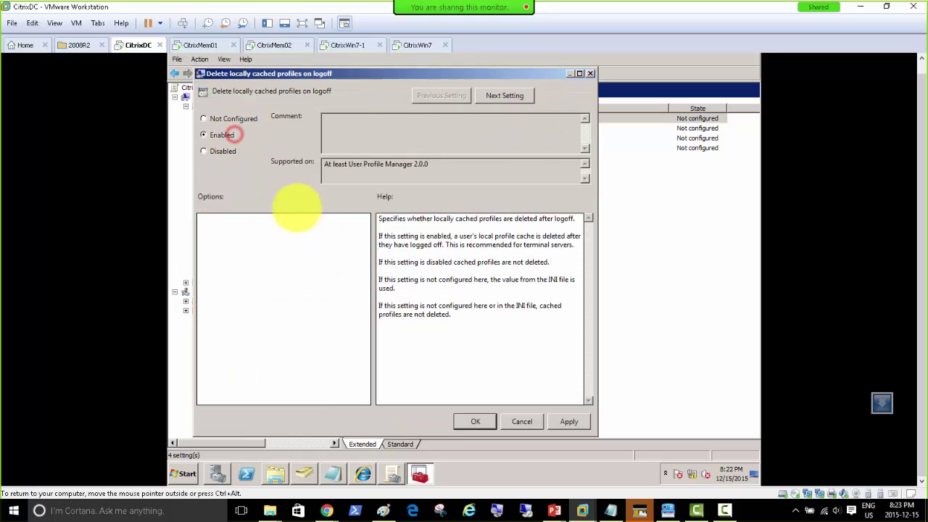
{"action": "left_click", "coordinate": [568, 421]}
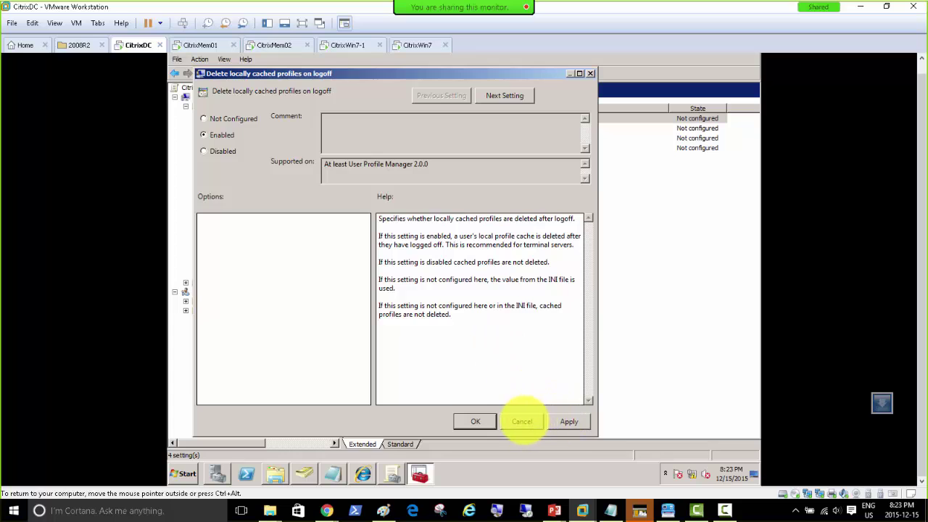
{"action": "left_click", "coordinate": [521, 421]}
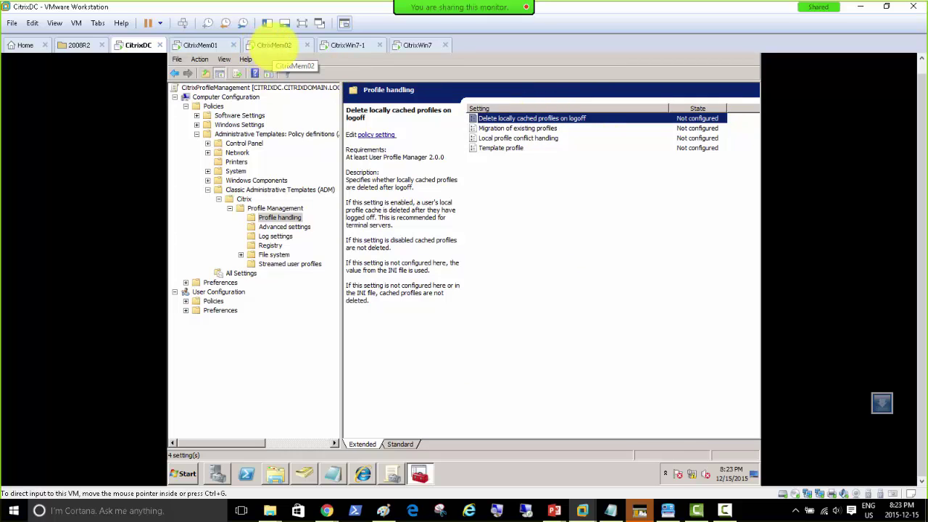
Switch to the CitrixWin7-1 VM and log on to Windows 7.
{"action": "left_click", "coordinate": [342, 44]}
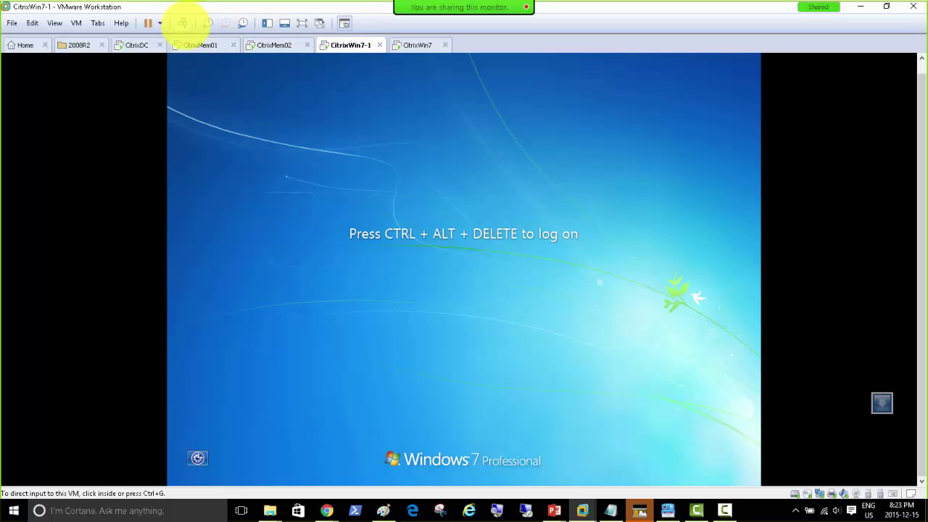
{"action": "left_click", "coordinate": [182, 22]}
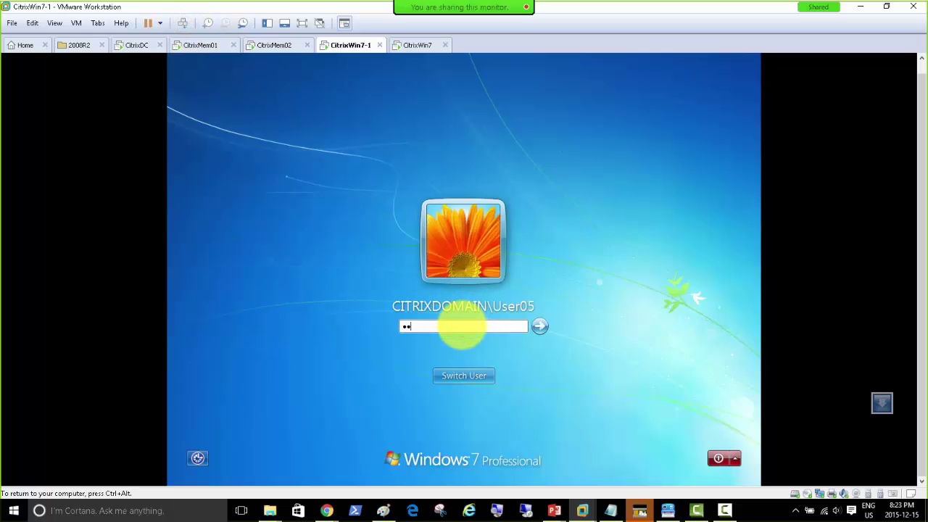
{"action": "key", "text": "Return"}
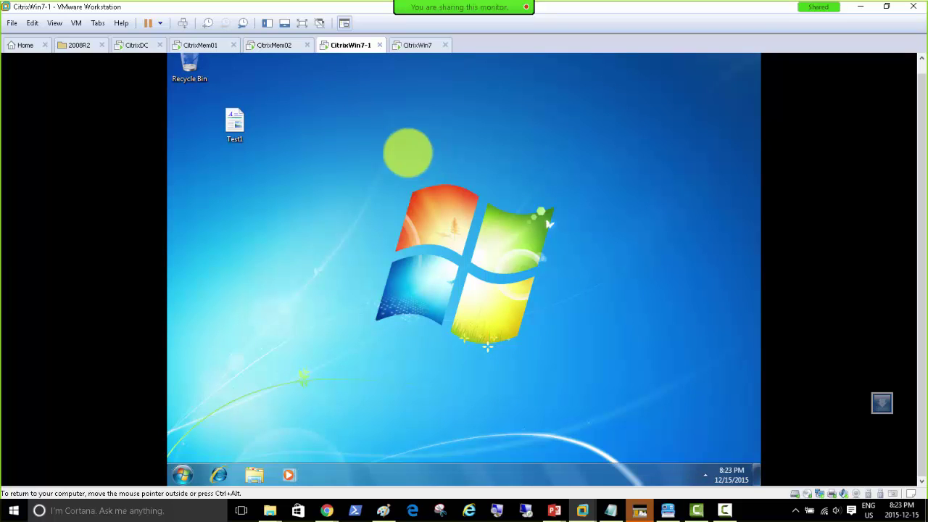
Browse Internet Explorer to the citrixmem02 XenApp site and allow its Citrix web content.
{"action": "left_click", "coordinate": [219, 474]}
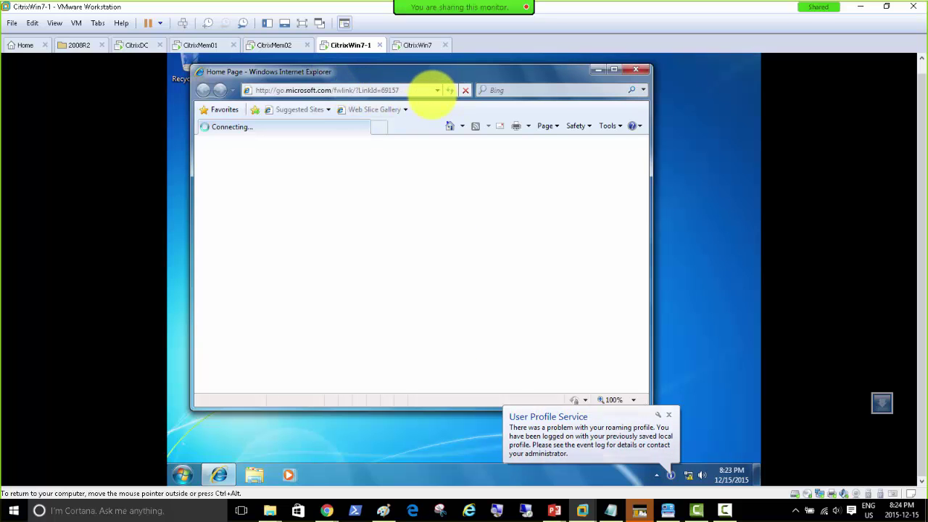
{"action": "left_click", "coordinate": [437, 90]}
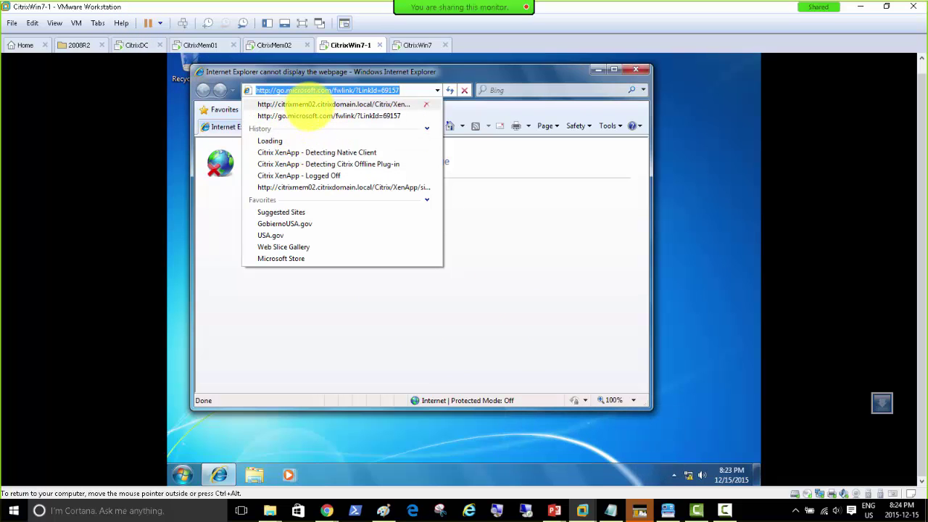
{"action": "left_click", "coordinate": [308, 105]}
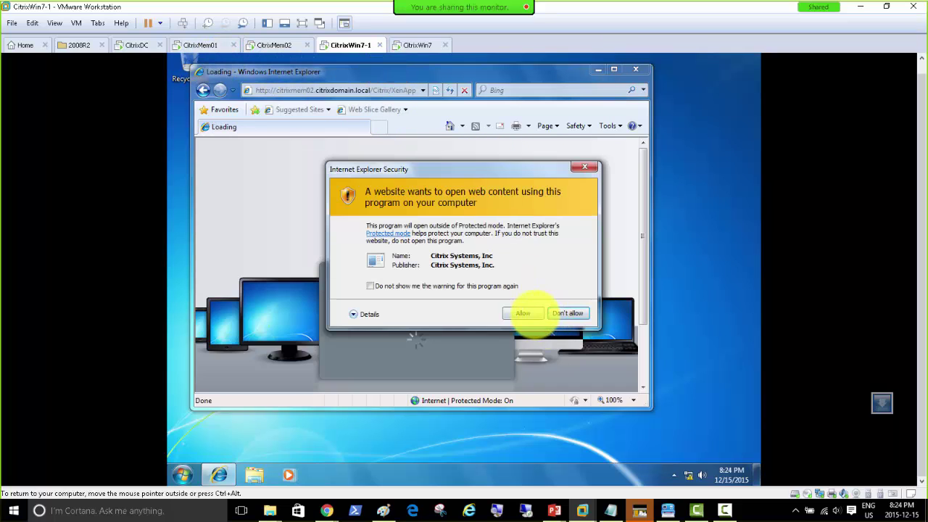
{"action": "left_click", "coordinate": [523, 313]}
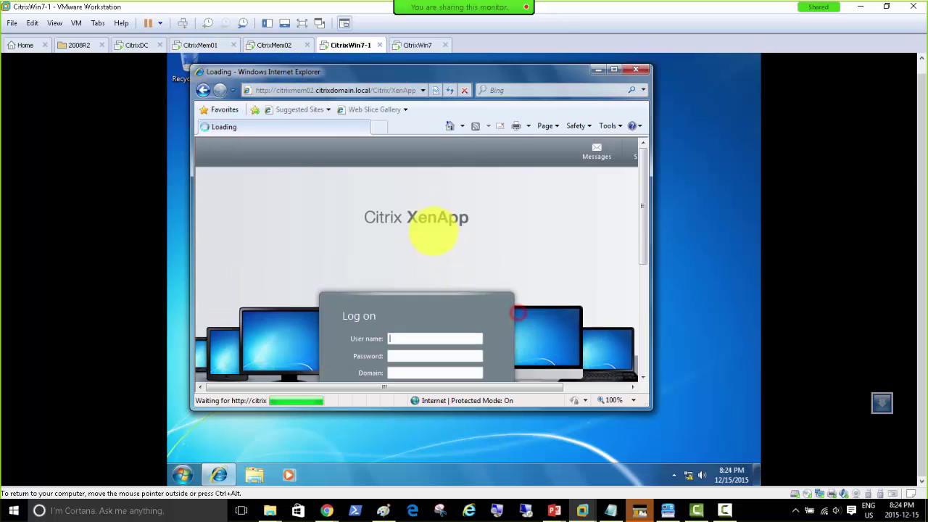
Maximize the browser, launch the published Notepad app, then pick the published calc application.
{"action": "double_click", "coordinate": [405, 71]}
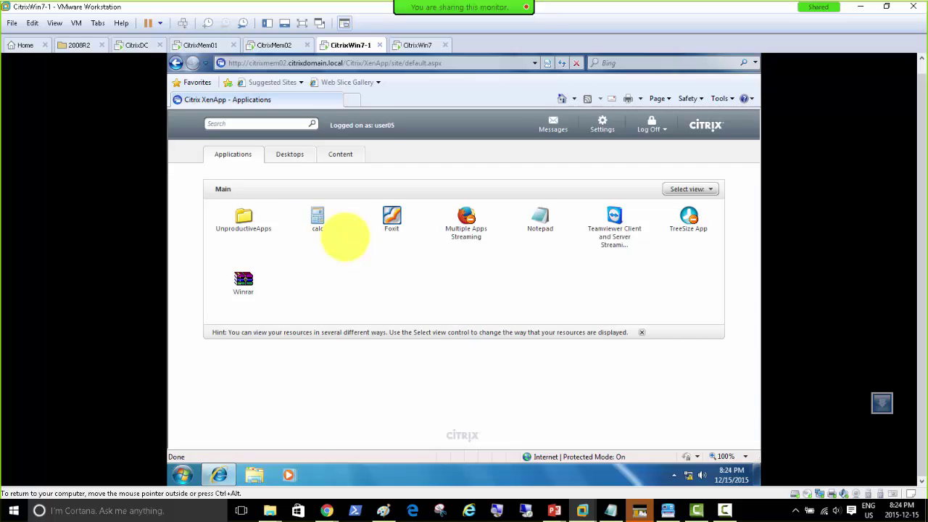
{"action": "left_click", "coordinate": [540, 217]}
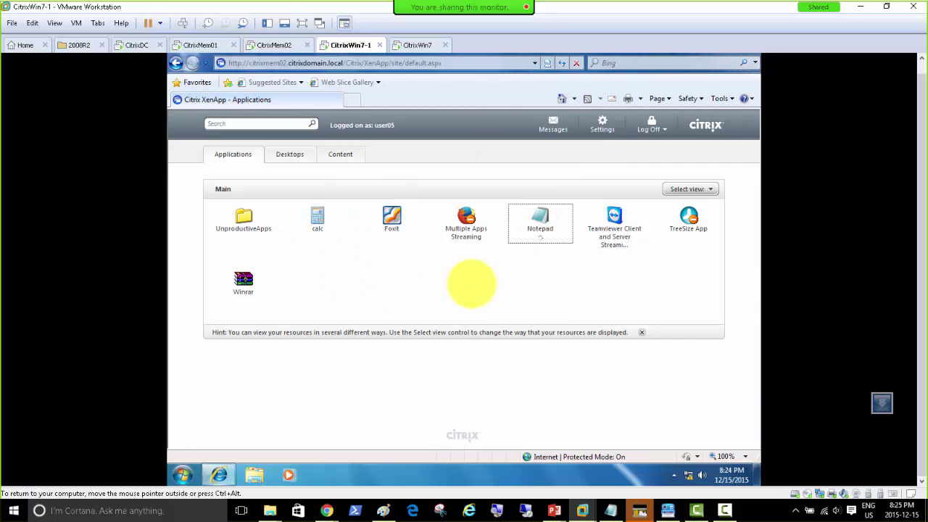
{"action": "left_click", "coordinate": [318, 221]}
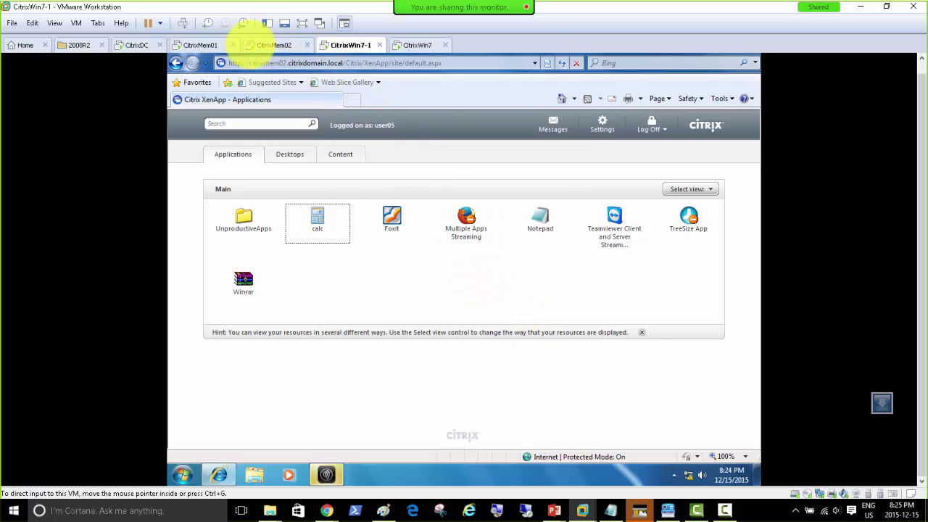
On CitrixDC, review Migration of existing profiles, Local profile conflict handling and Template profile, leaving Template profile Not configured.
{"action": "left_click", "coordinate": [132, 45]}
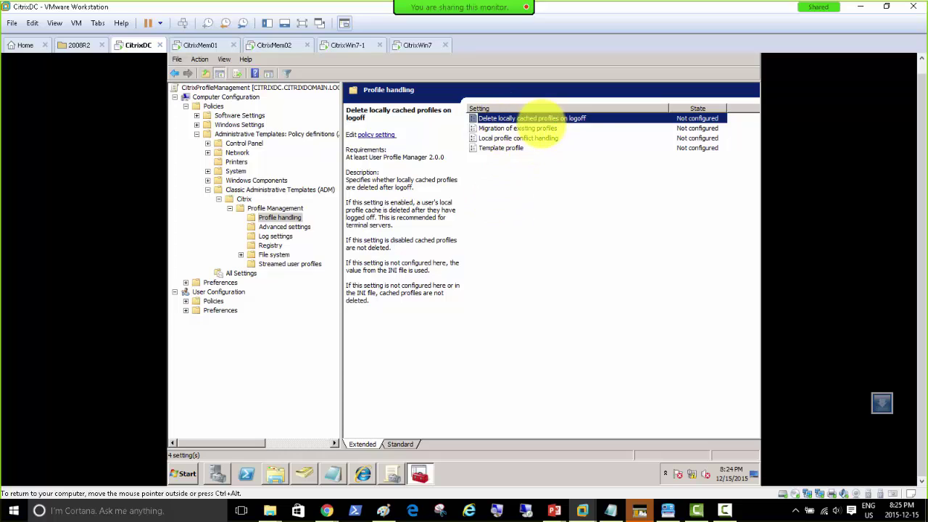
{"action": "left_click", "coordinate": [497, 129]}
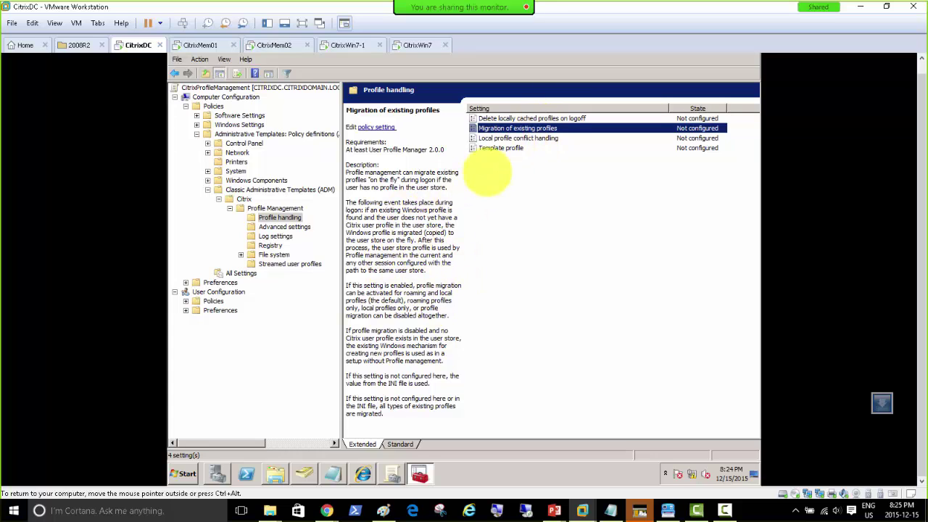
{"action": "left_click", "coordinate": [516, 138]}
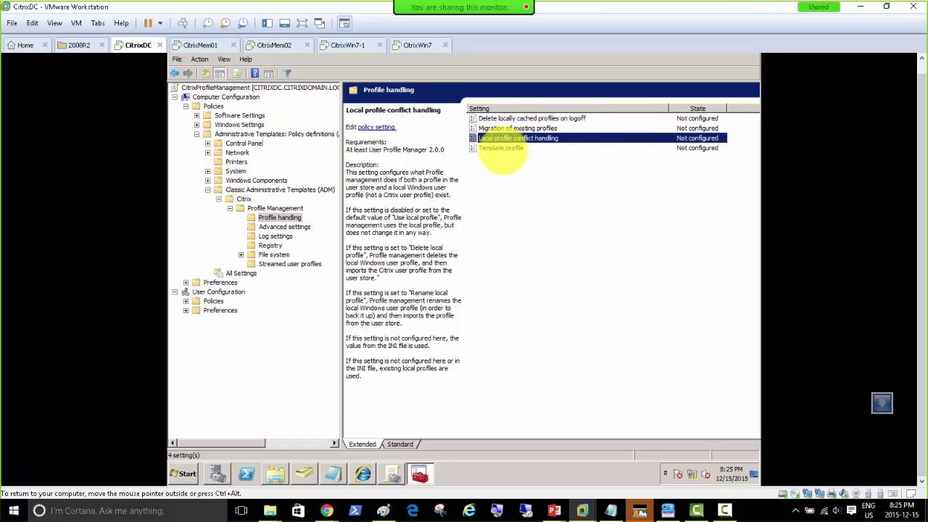
{"action": "left_click", "coordinate": [499, 148]}
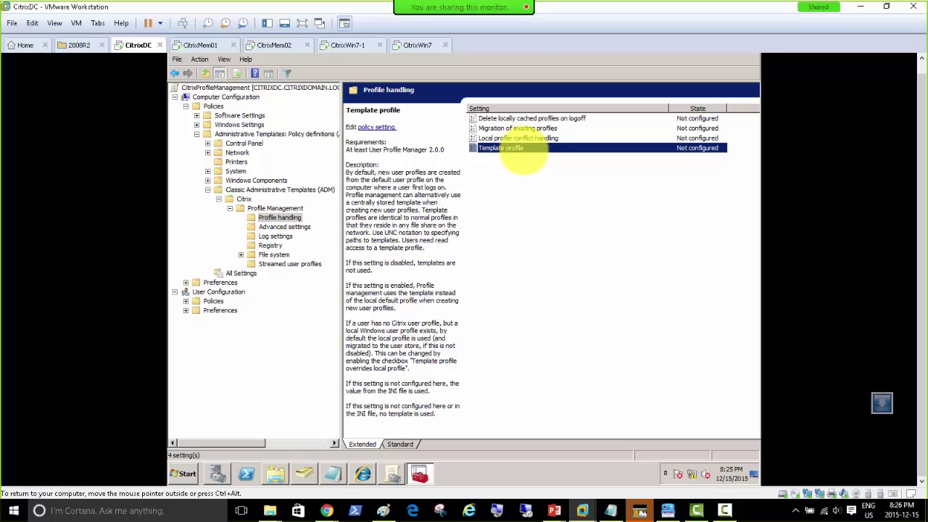
{"action": "double_click", "coordinate": [519, 147]}
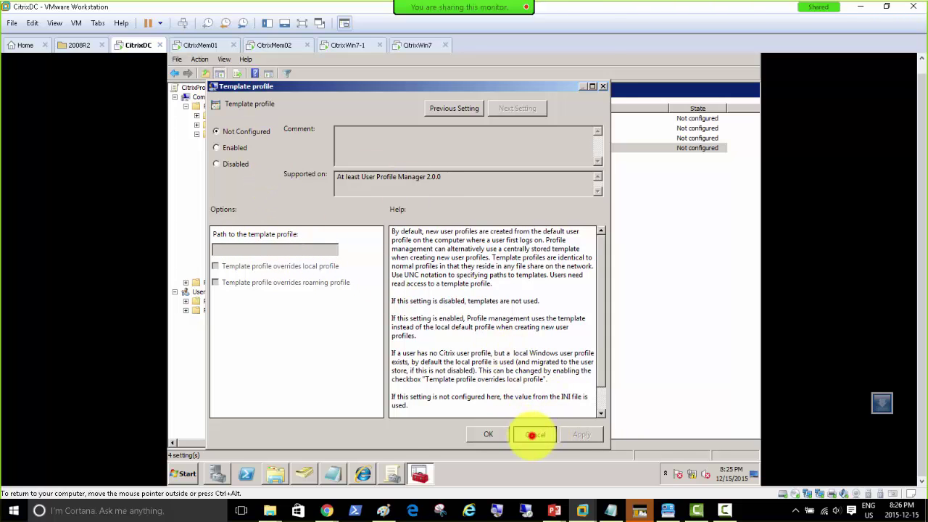
{"action": "left_click", "coordinate": [535, 433]}
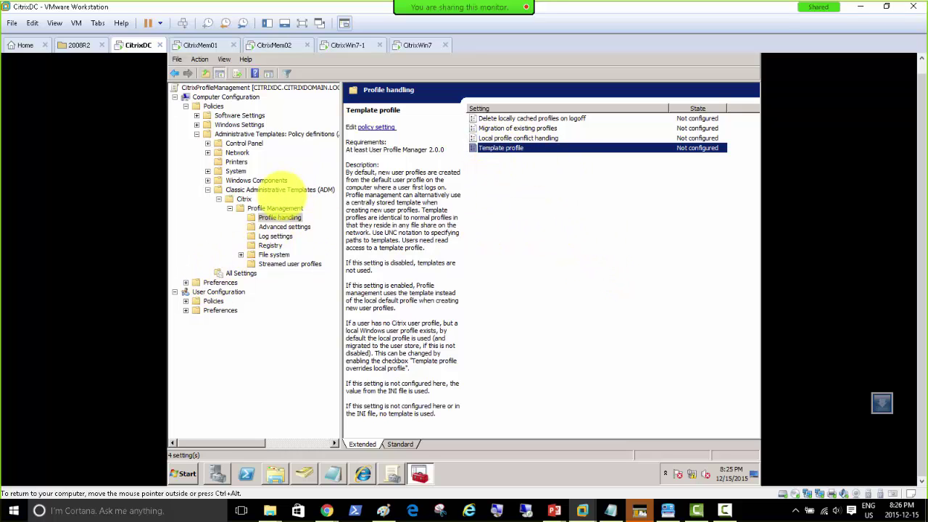
Review the Advanced settings policies: Delete Redirected Folders, Internet cookie processing, MFT cache directory and locked-file retries.
{"action": "left_click", "coordinate": [282, 227]}
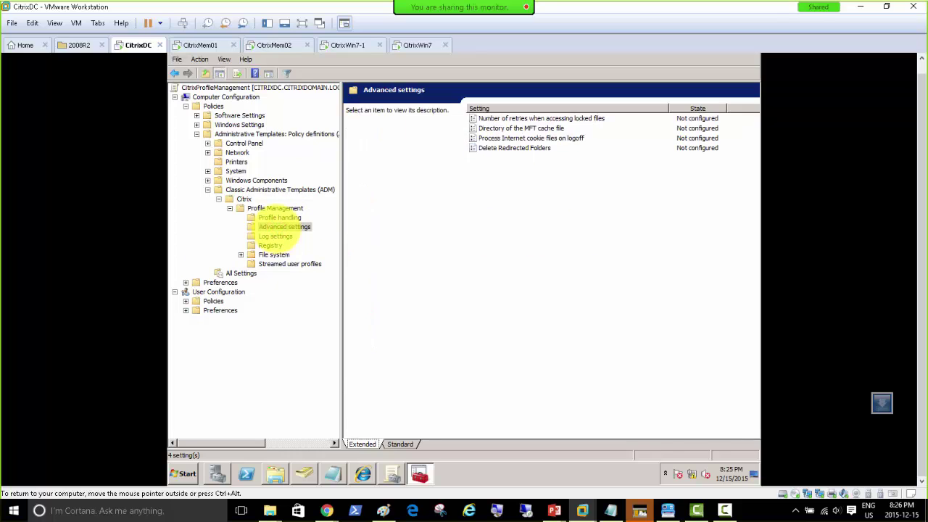
{"action": "left_click", "coordinate": [524, 148]}
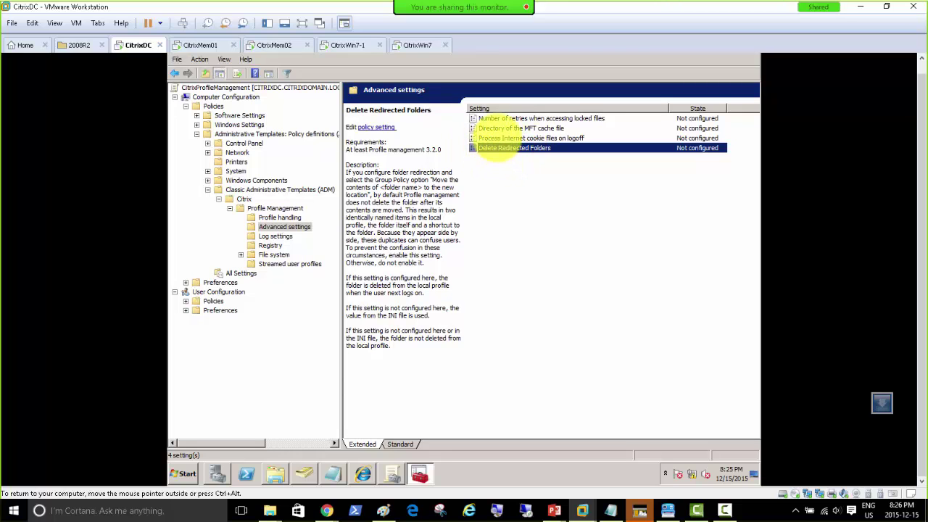
{"action": "left_click", "coordinate": [498, 138]}
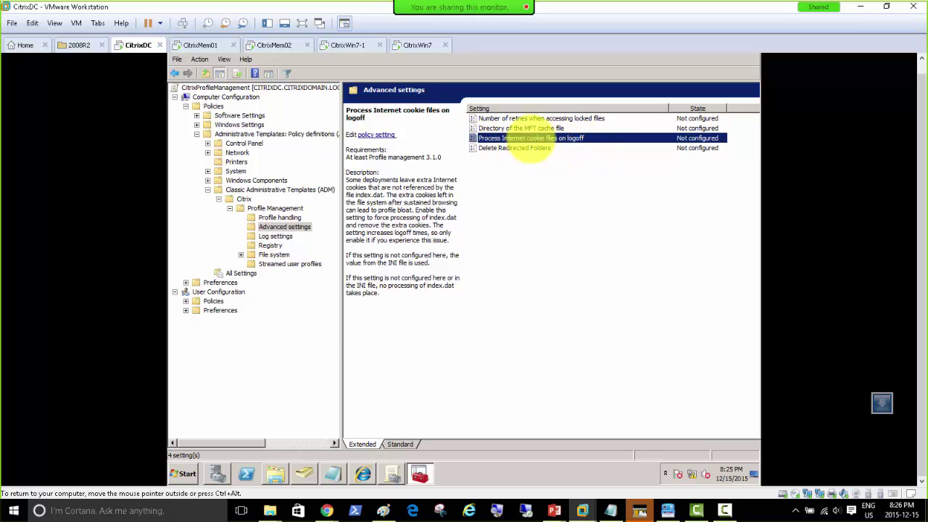
{"action": "left_click", "coordinate": [515, 128]}
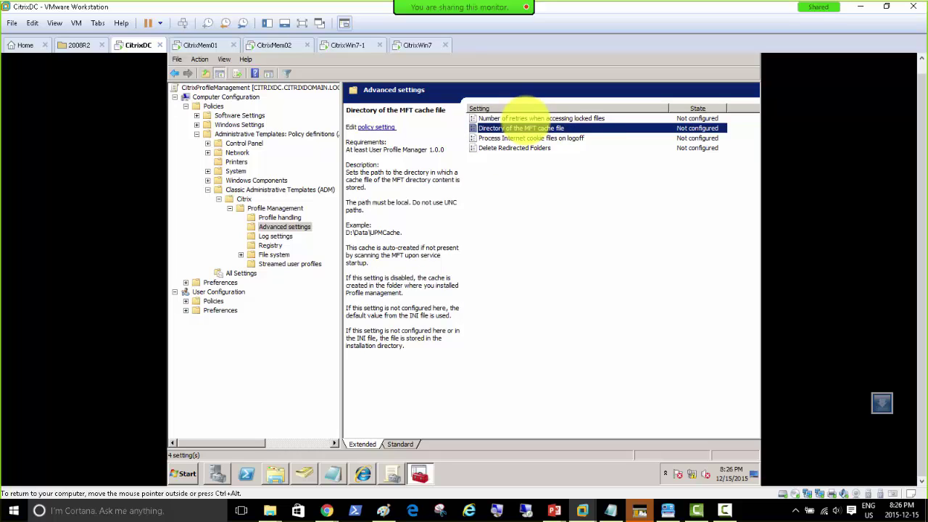
{"action": "left_click", "coordinate": [524, 118]}
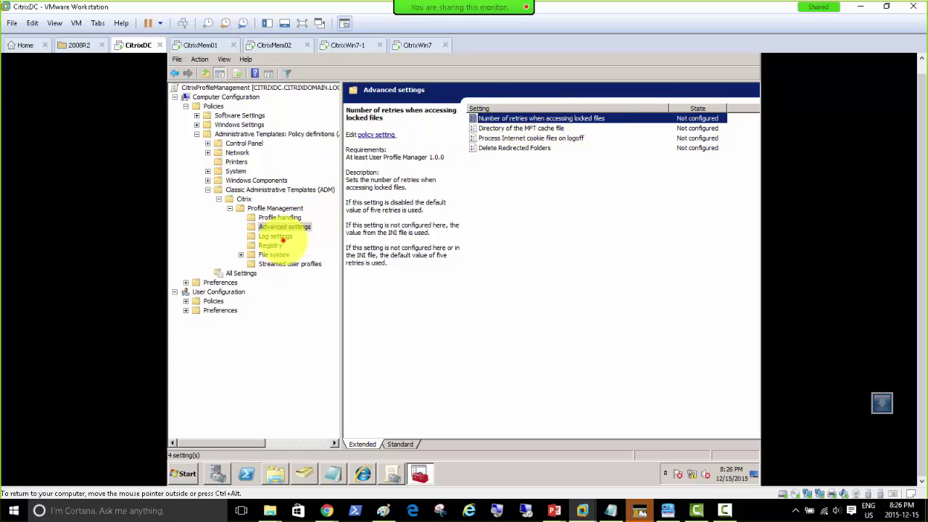
Step through Log settings, Registry and File system, then expand File system to Synchronization's Directories to synchronize.
{"action": "left_click", "coordinate": [277, 237]}
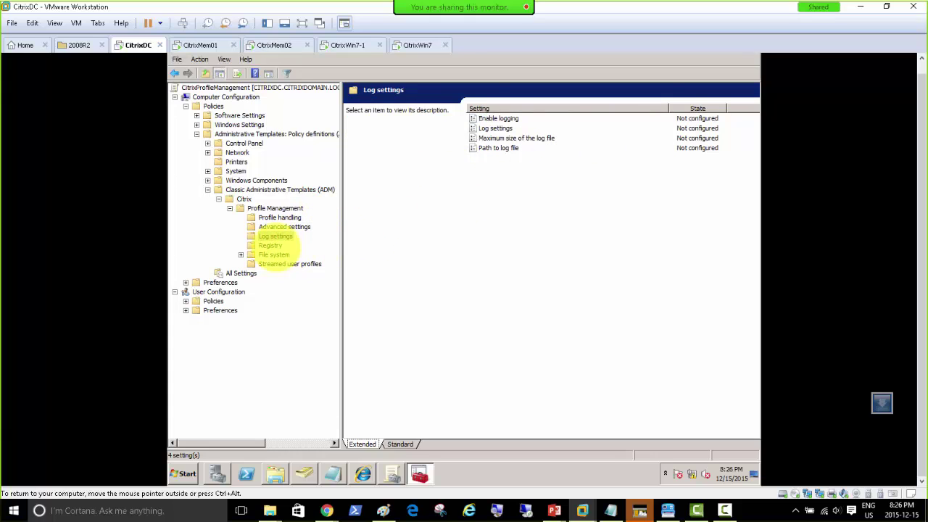
{"action": "left_click", "coordinate": [272, 246]}
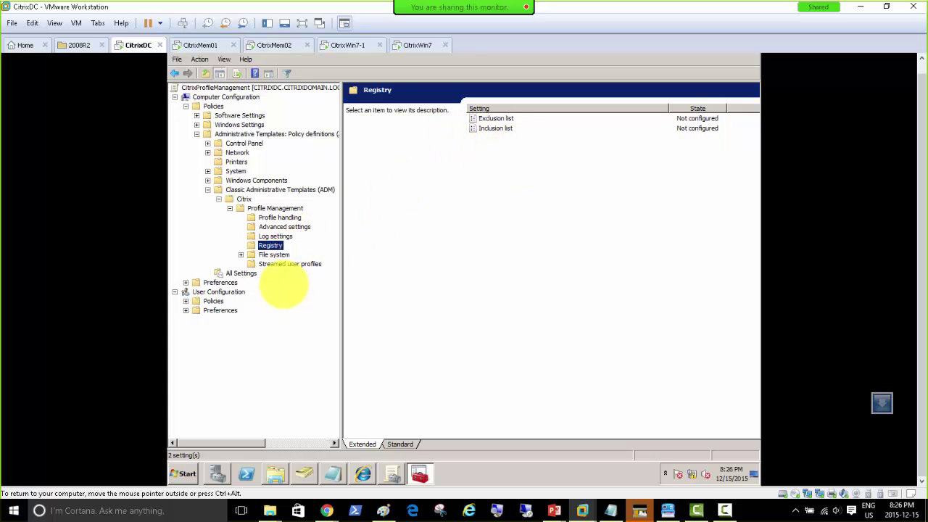
{"action": "left_click", "coordinate": [276, 253]}
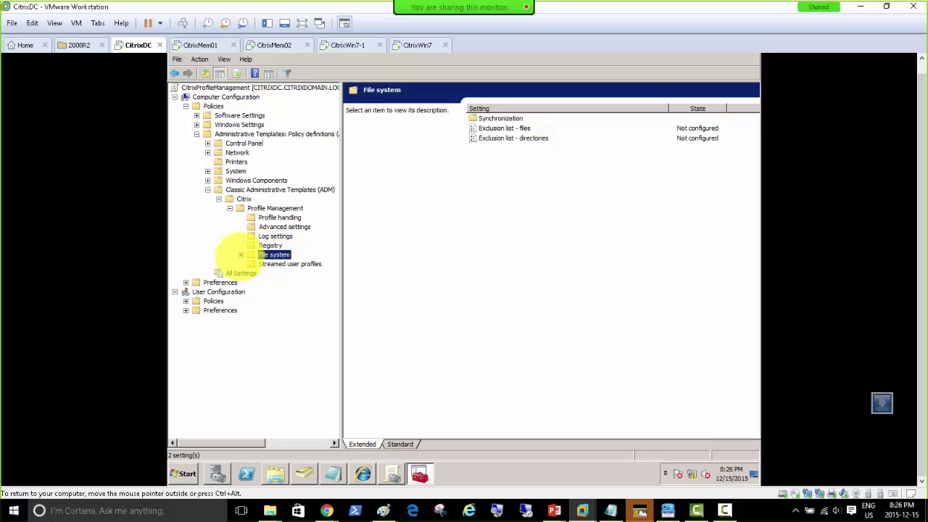
{"action": "left_click", "coordinate": [241, 254]}
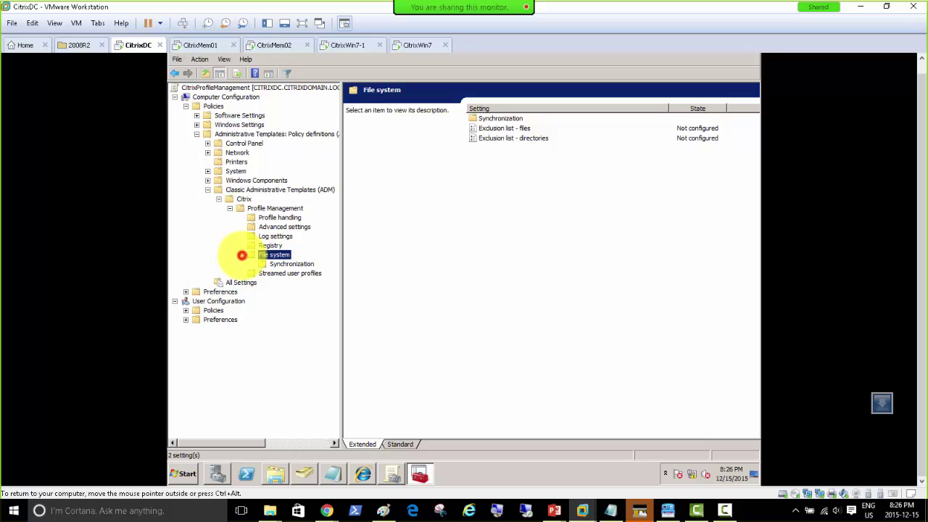
{"action": "left_click", "coordinate": [291, 264]}
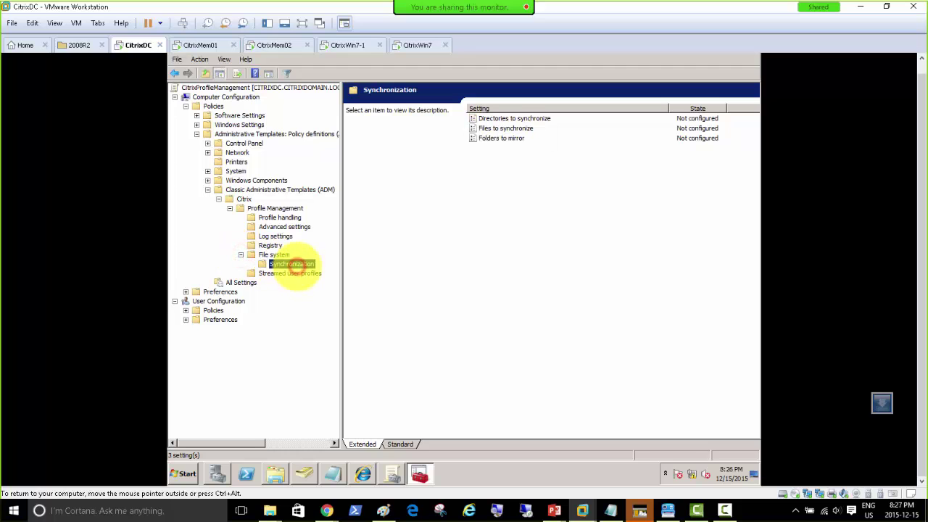
{"action": "left_click", "coordinate": [527, 118]}
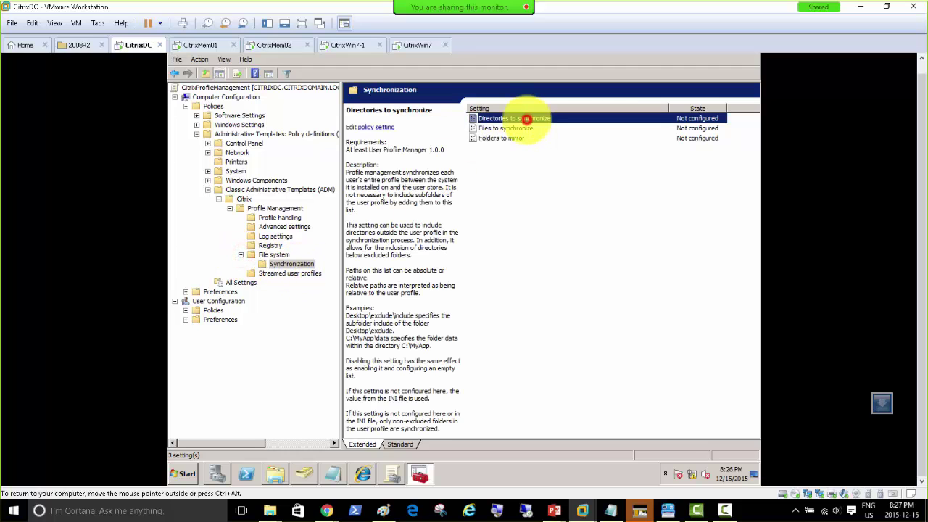
{"action": "double_click", "coordinate": [530, 118]}
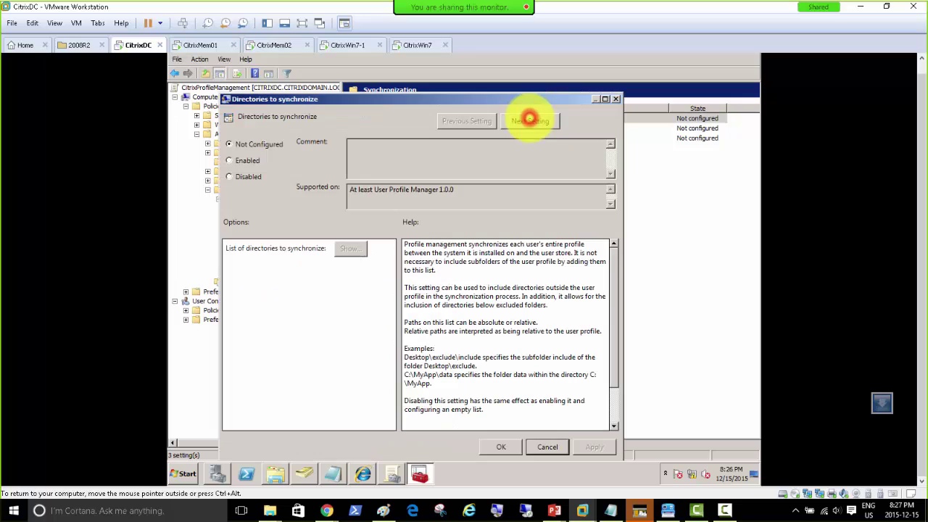
{"action": "left_click", "coordinate": [248, 160]}
{"action": "left_click", "coordinate": [347, 247]}
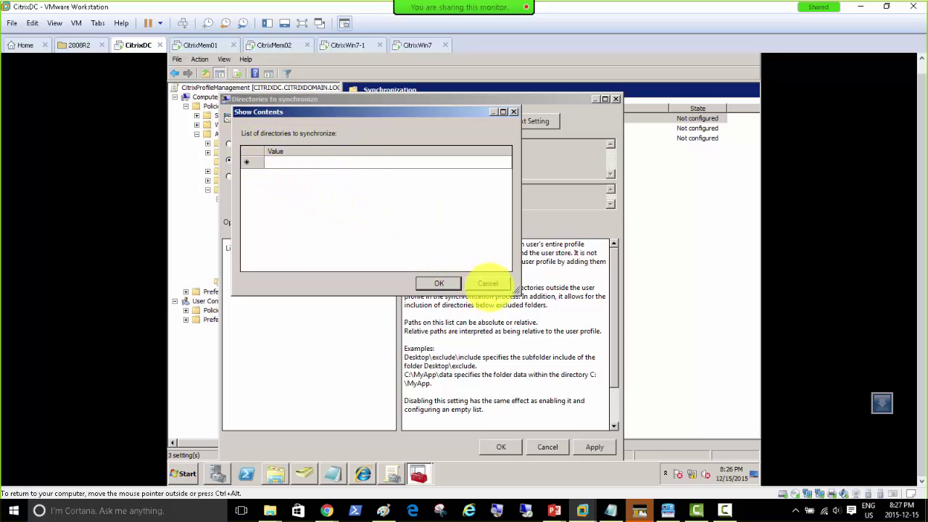
{"action": "left_click", "coordinate": [487, 283]}
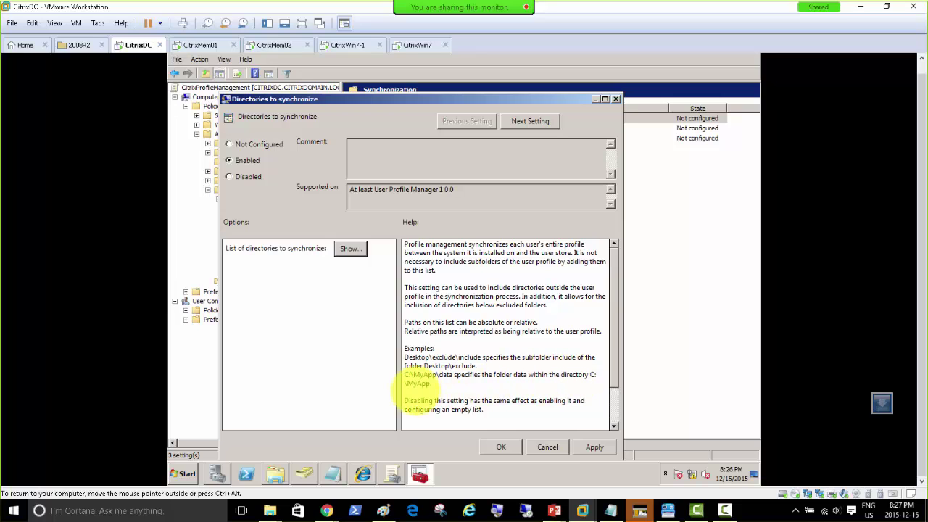
{"action": "left_click_drag", "start_coordinate": [614, 377], "coordinate": [616, 420]}
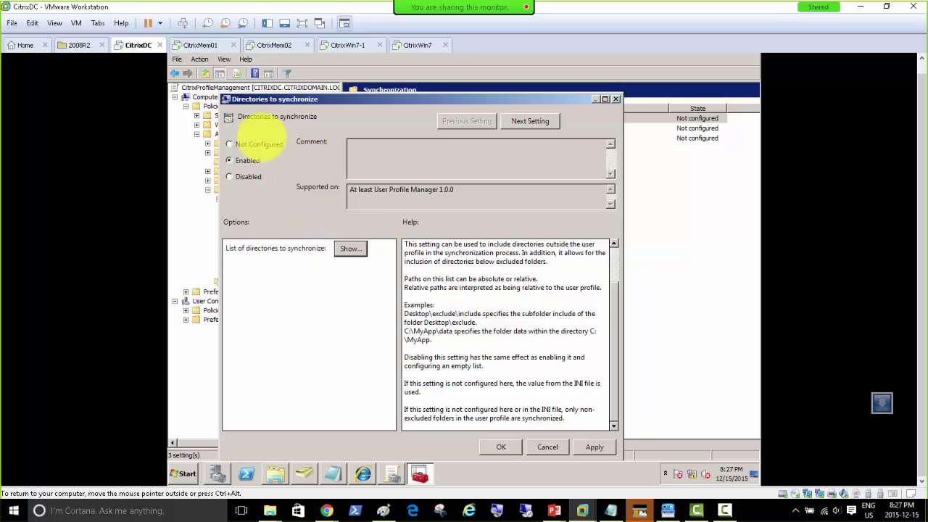
{"action": "left_click", "coordinate": [252, 145]}
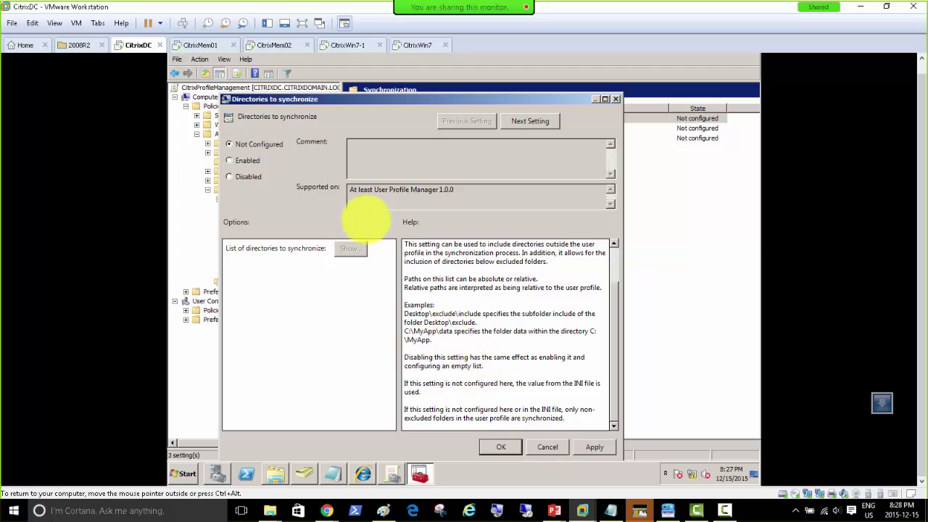
{"action": "left_click", "coordinate": [543, 448]}
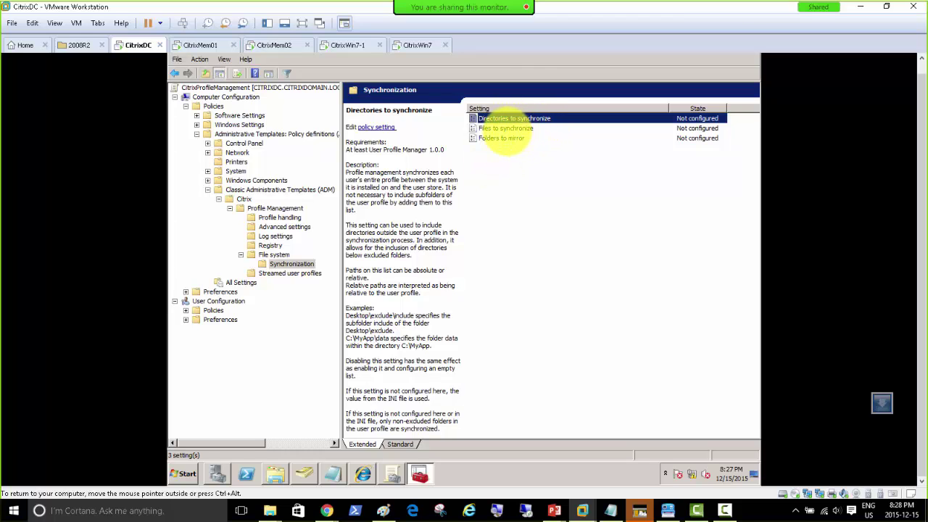
Inspect the Files to synchronize policy settings and close them unchanged.
{"action": "left_click", "coordinate": [506, 129]}
{"action": "double_click", "coordinate": [507, 129]}
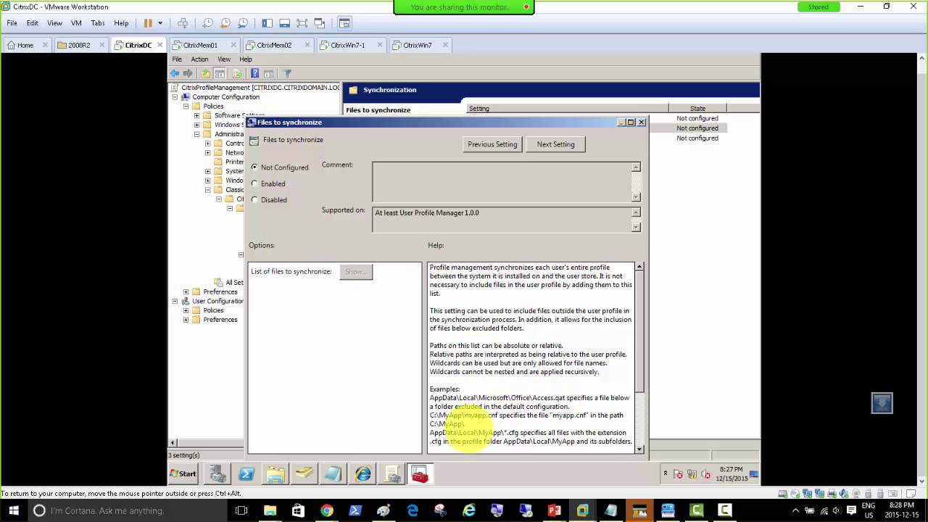
{"action": "scroll", "coordinate": [516, 384], "scroll_direction": "down", "scroll_amount": 3}
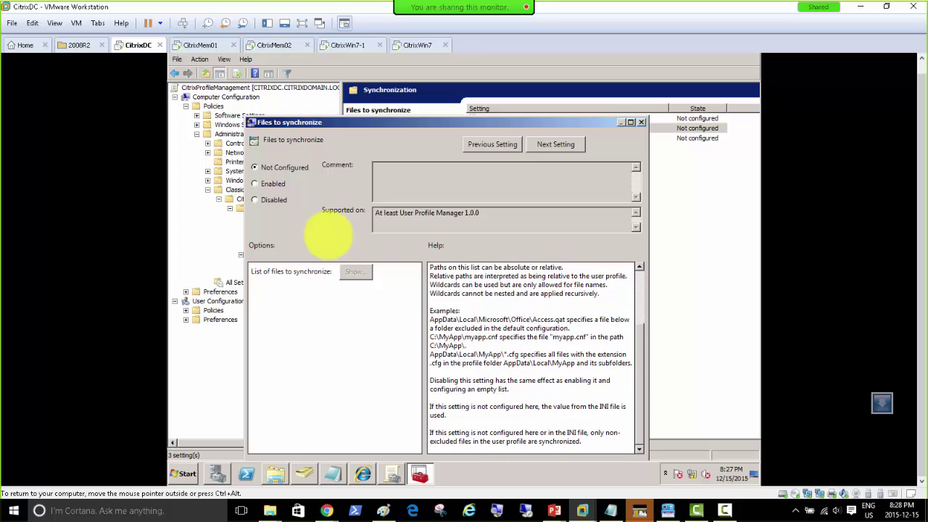
{"action": "left_click", "coordinate": [641, 122]}
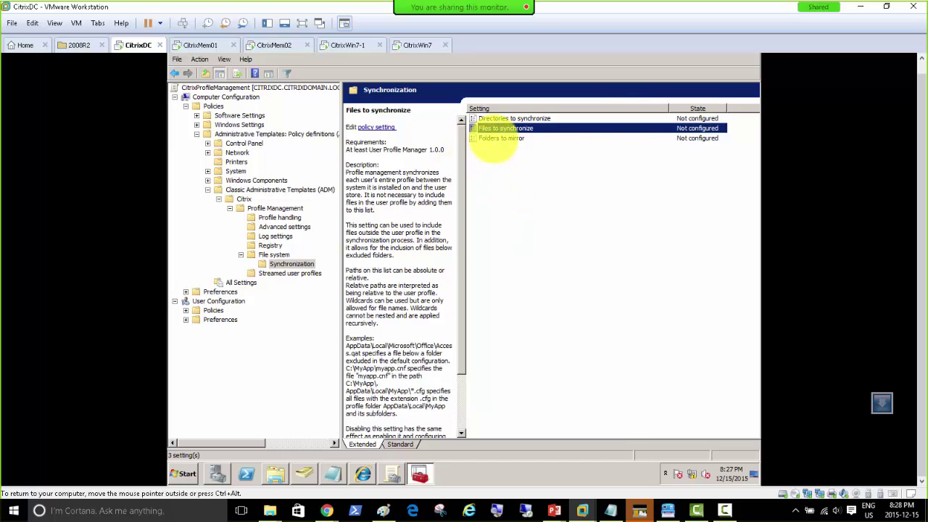
Inspect Folders to mirror unchanged, then display the Streamed user profiles policies.
{"action": "left_click", "coordinate": [493, 139]}
{"action": "double_click", "coordinate": [492, 138]}
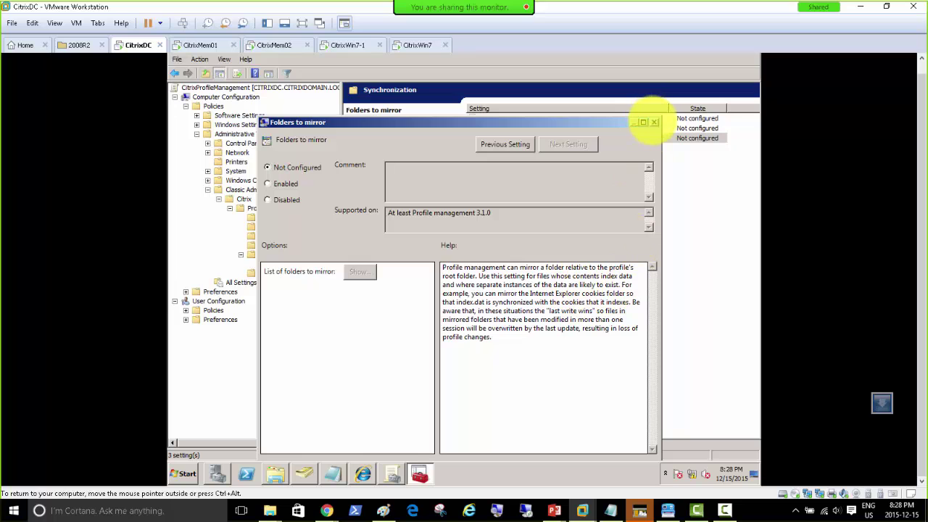
{"action": "left_click", "coordinate": [653, 121]}
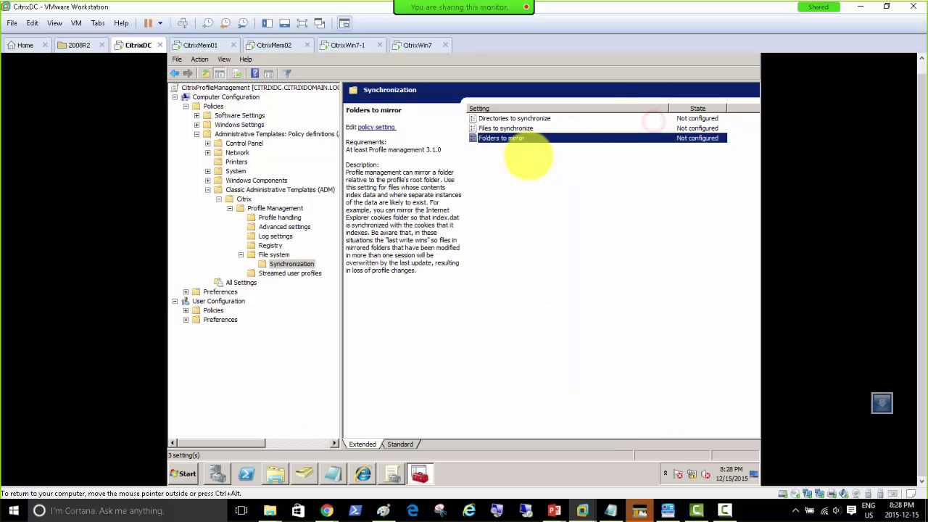
{"action": "left_click", "coordinate": [279, 273]}
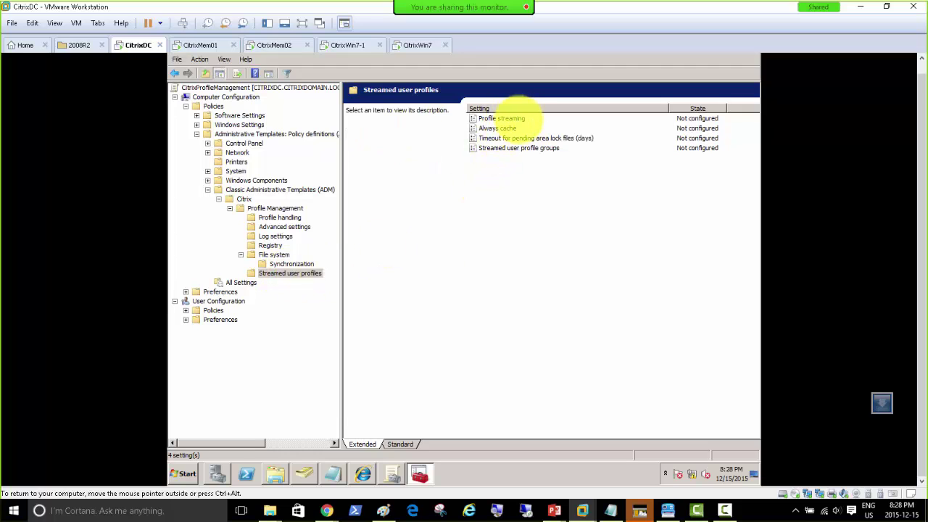
Set the Profile streaming policy to Enabled, apply it and confirm with OK.
{"action": "double_click", "coordinate": [514, 119]}
{"action": "left_click", "coordinate": [208, 121]}
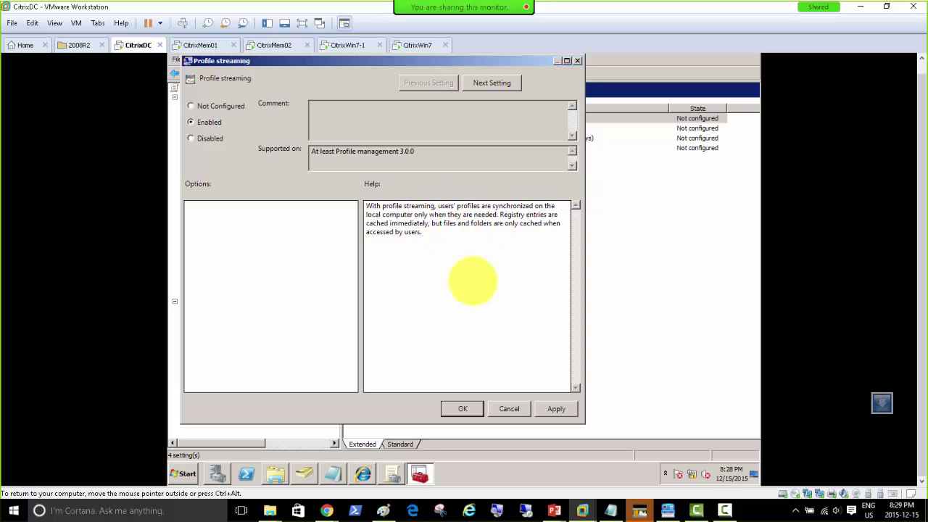
{"action": "left_click", "coordinate": [556, 409]}
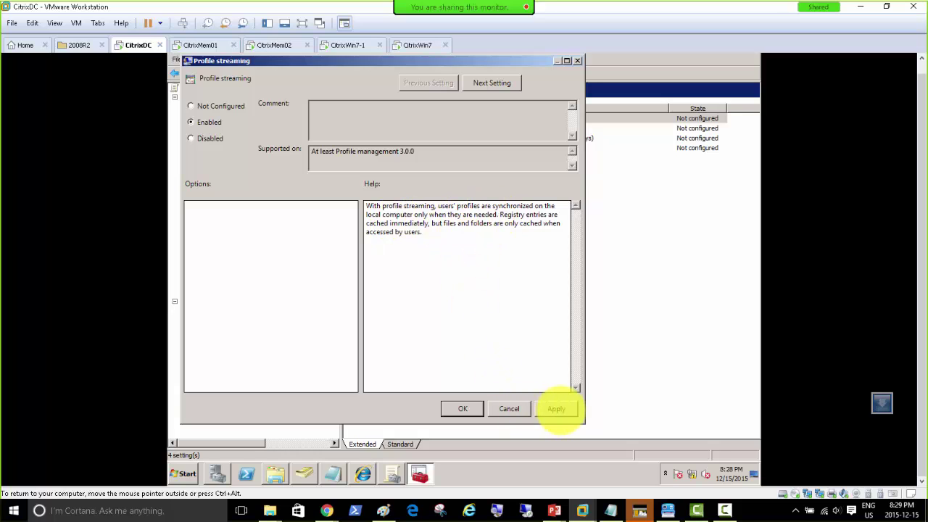
{"action": "left_click", "coordinate": [462, 408]}
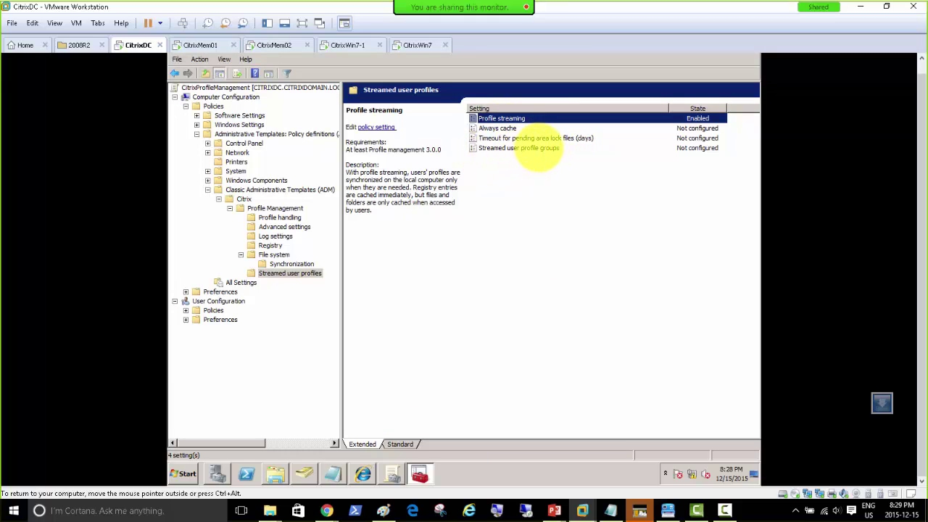
Read the Always cache description, then return to the top-level Profile Management settings list.
{"action": "left_click", "coordinate": [499, 128]}
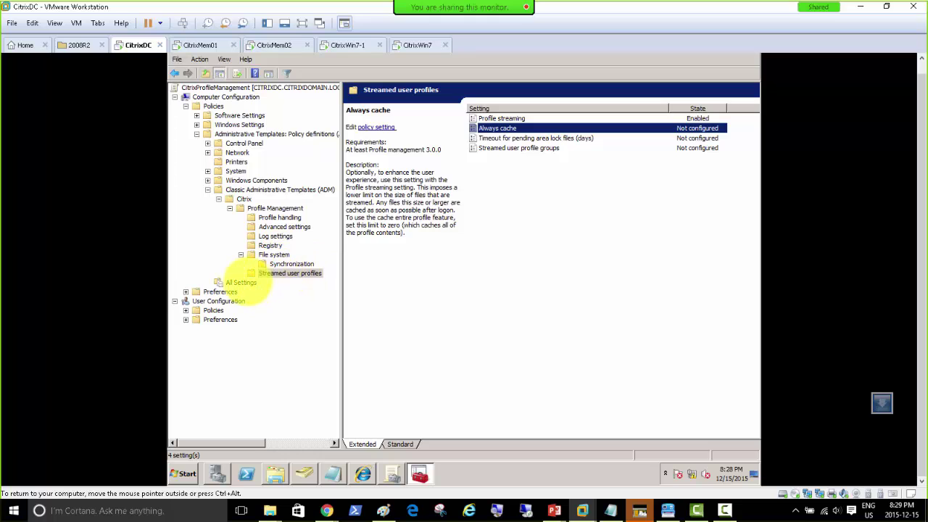
{"action": "left_click", "coordinate": [218, 198]}
{"action": "left_click", "coordinate": [218, 199]}
{"action": "left_click", "coordinate": [253, 210]}
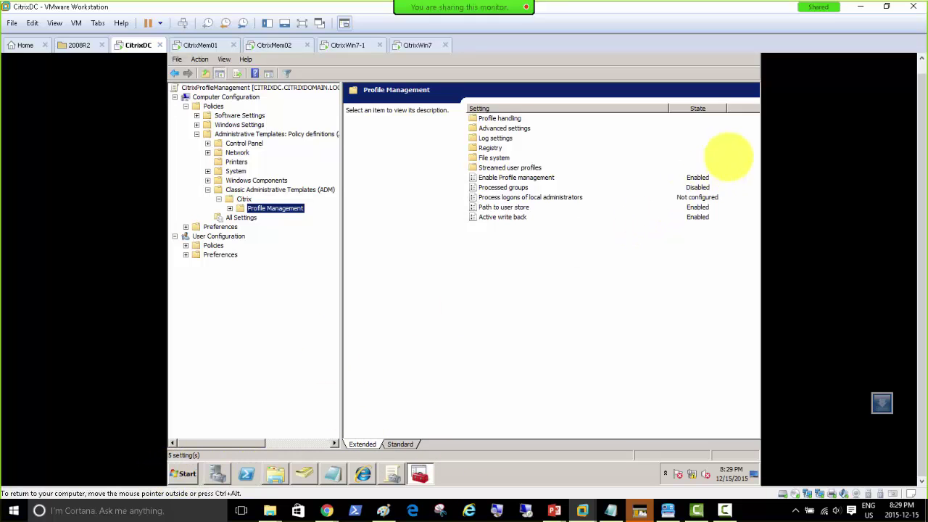
Close the Group Policy Management Editor and select the CitrixDomain.local forest.
{"action": "left_click", "coordinate": [921, 62]}
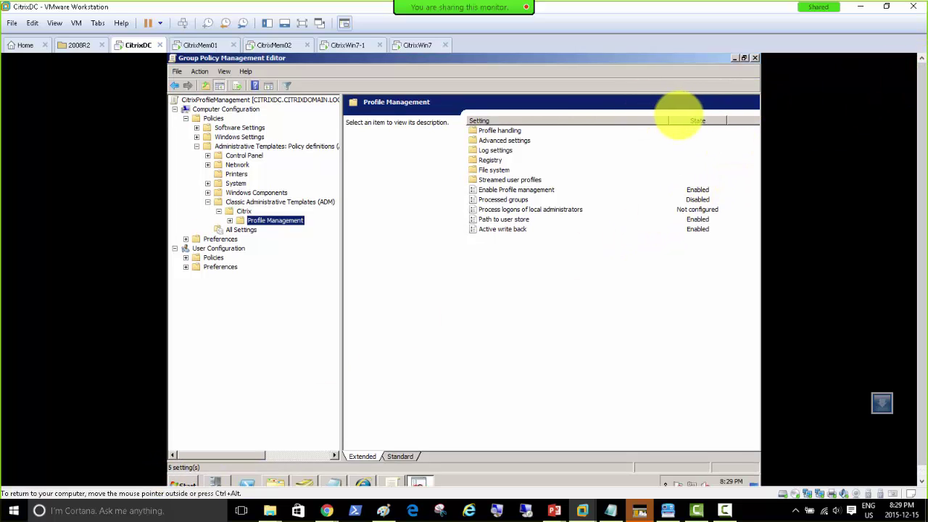
{"action": "left_click", "coordinate": [755, 58]}
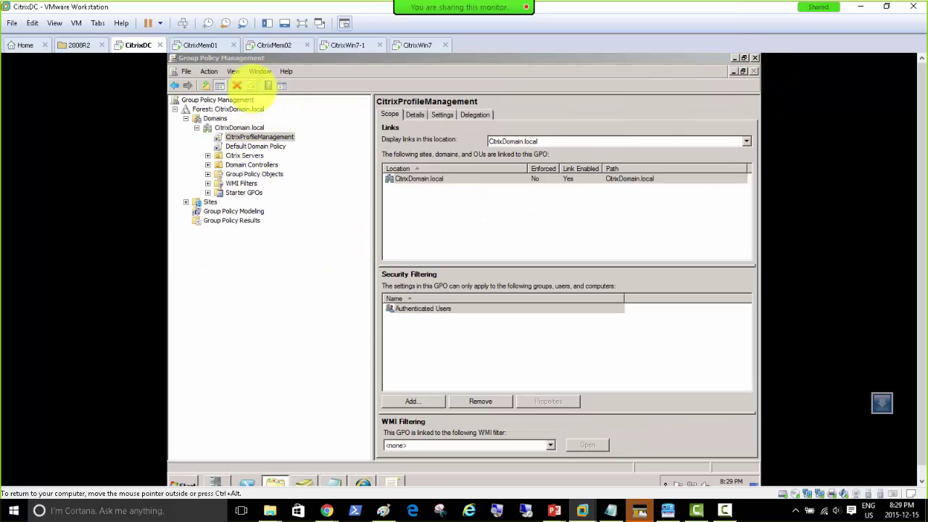
{"action": "left_click", "coordinate": [236, 109]}
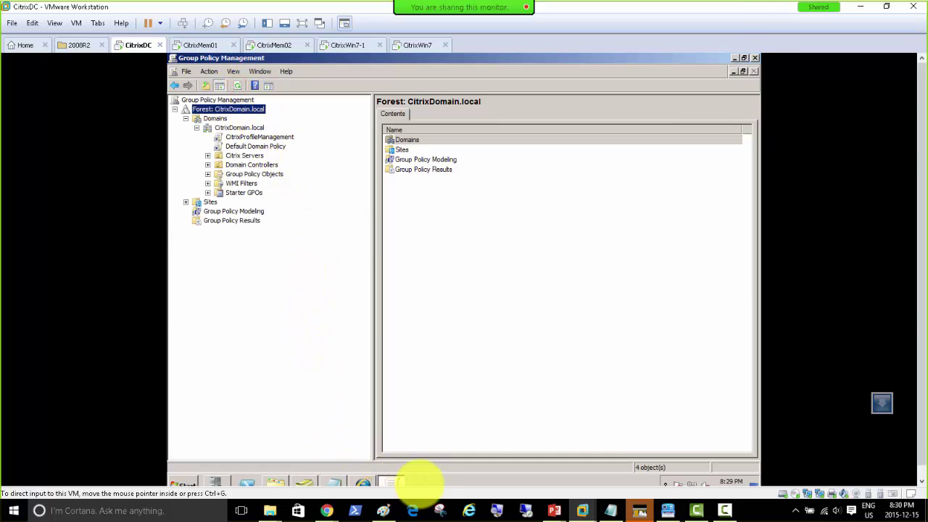
Start a command prompt with cmd from Run to force gpupdate, then return to Group Policy Management.
{"action": "left_click", "coordinate": [430, 479]}
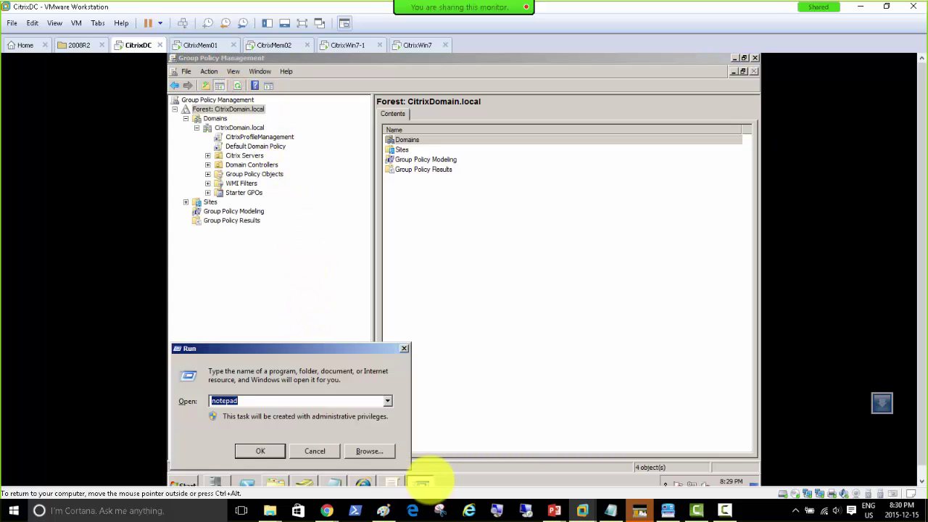
{"action": "type", "text": "cmd"}
{"action": "key", "text": "Return"}
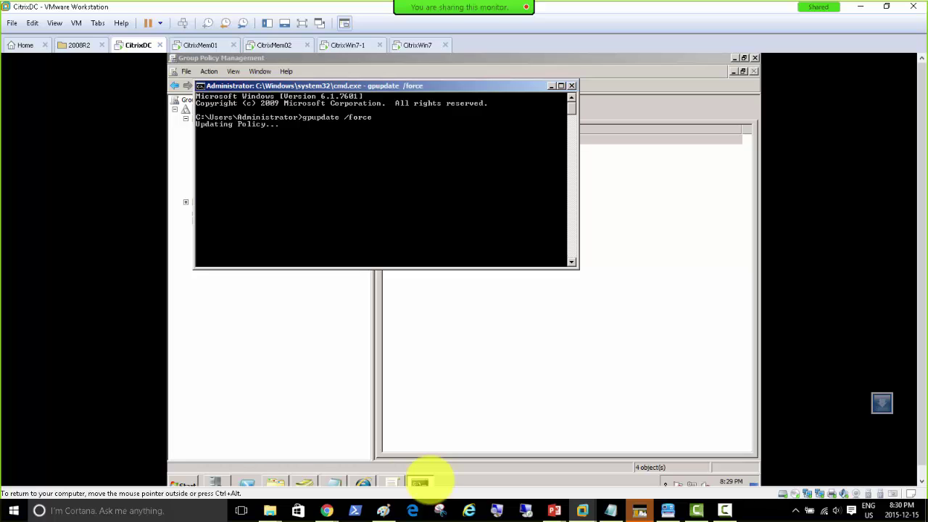
{"action": "mouse_move", "coordinate": [391, 481]}
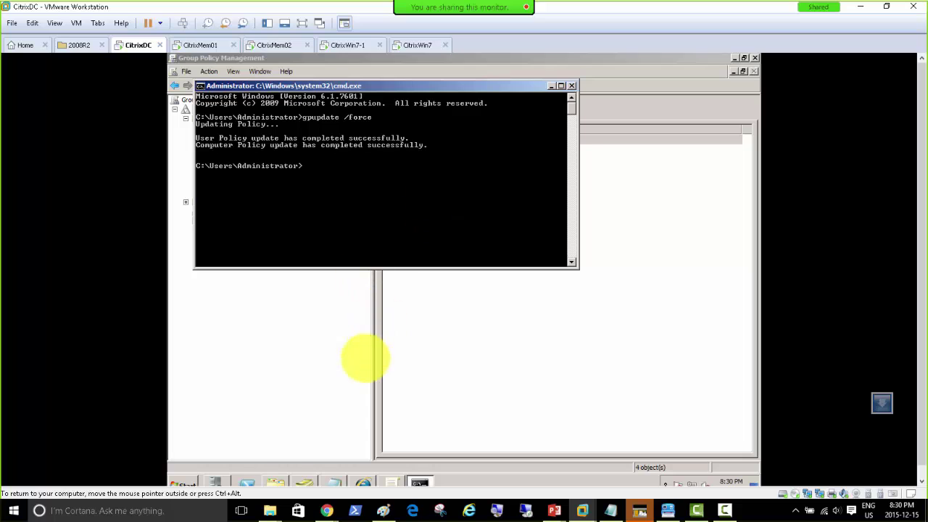
{"action": "left_click", "coordinate": [392, 483]}
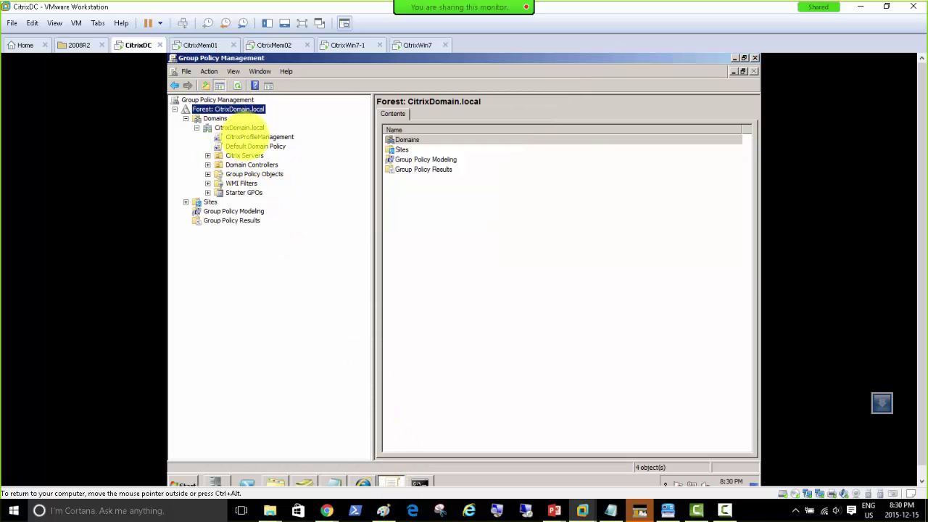
Edit the CitrixProfileManagement GPO and expand User Configuration Preferences, Control Panel and Windows Settings.
{"action": "left_click", "coordinate": [256, 136]}
{"action": "right_click", "coordinate": [256, 137]}
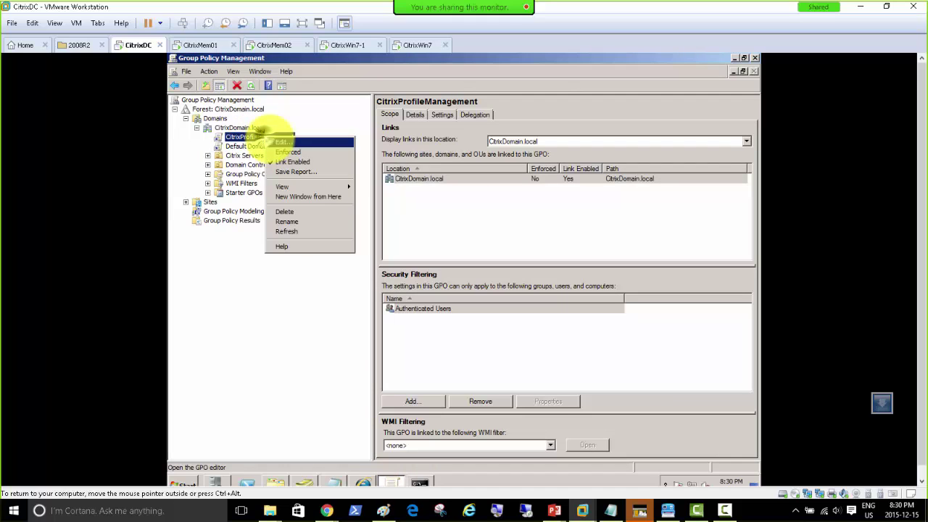
{"action": "left_click", "coordinate": [265, 140]}
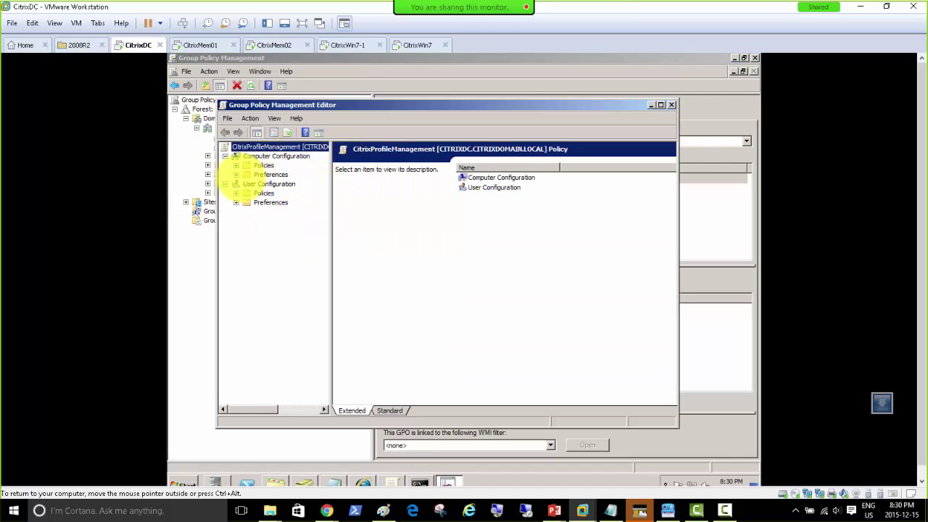
{"action": "left_click", "coordinate": [236, 202]}
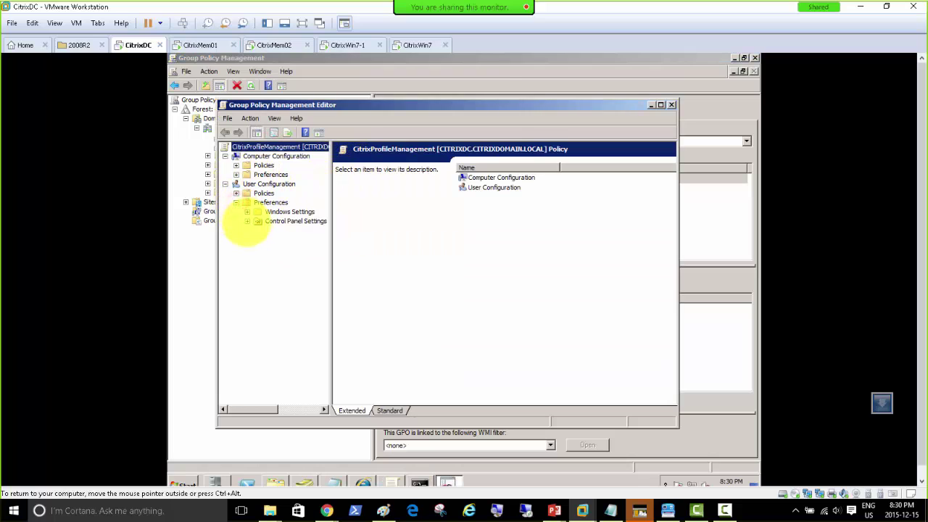
{"action": "left_click", "coordinate": [247, 221]}
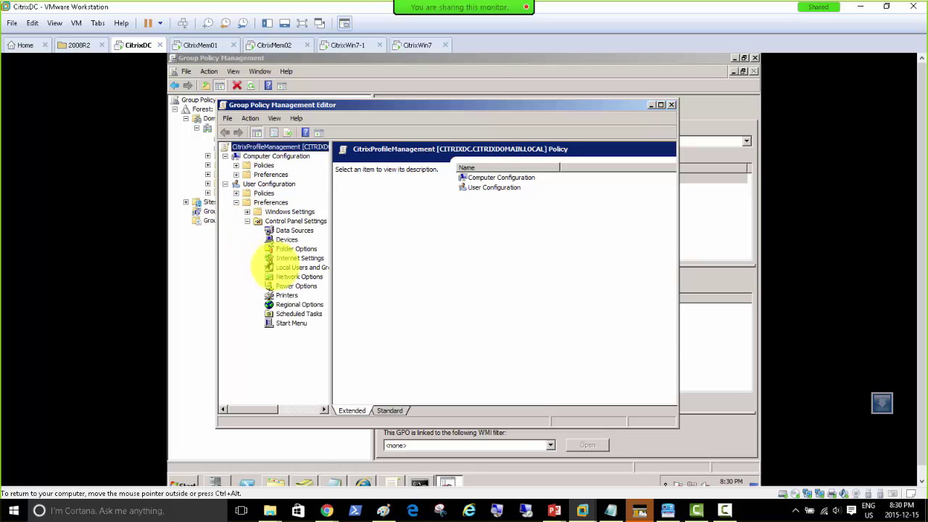
{"action": "left_click", "coordinate": [248, 213]}
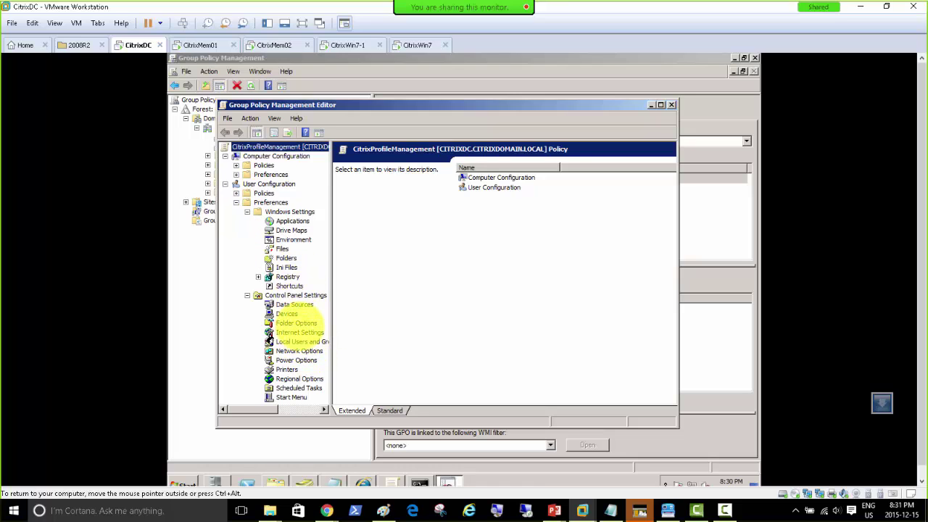
Review the Folder Options, Folders and Drive Maps preferences, then close the Group Policy Management Editor.
{"action": "left_click", "coordinate": [295, 322]}
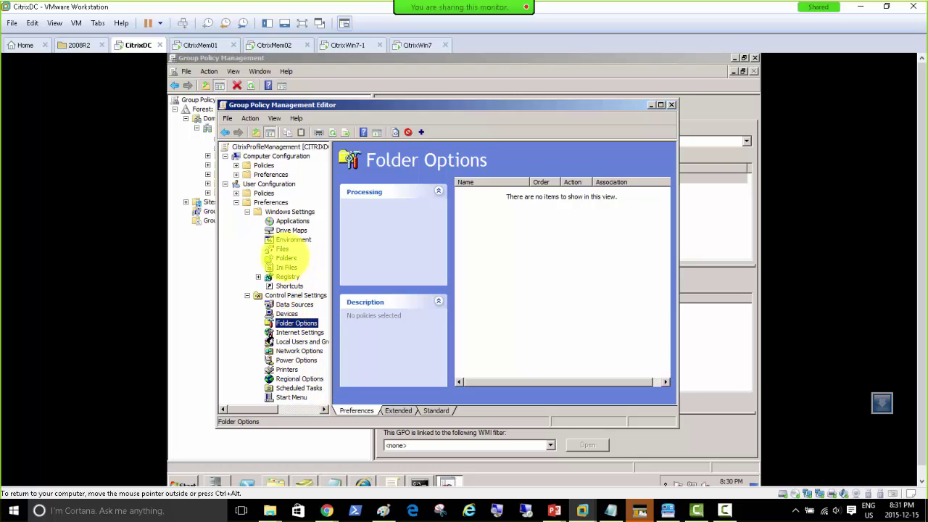
{"action": "left_click", "coordinate": [285, 257]}
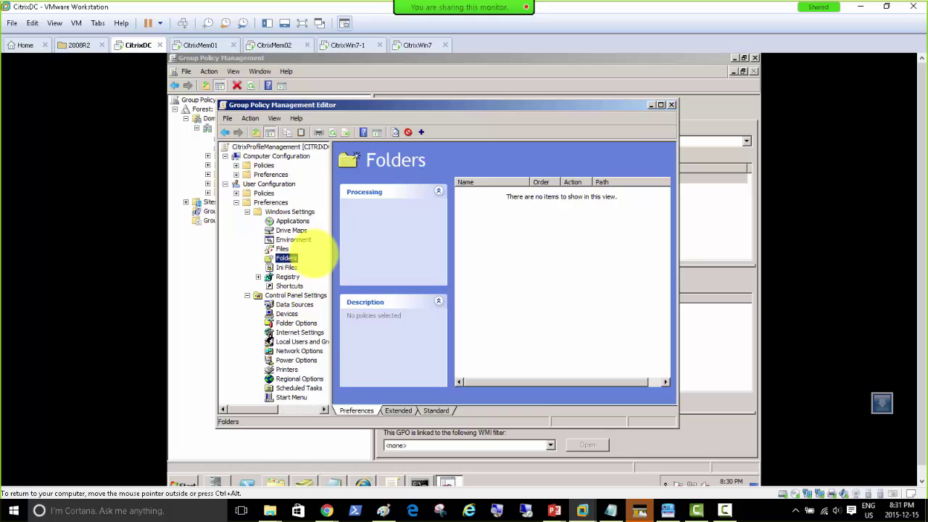
{"action": "left_click", "coordinate": [291, 230]}
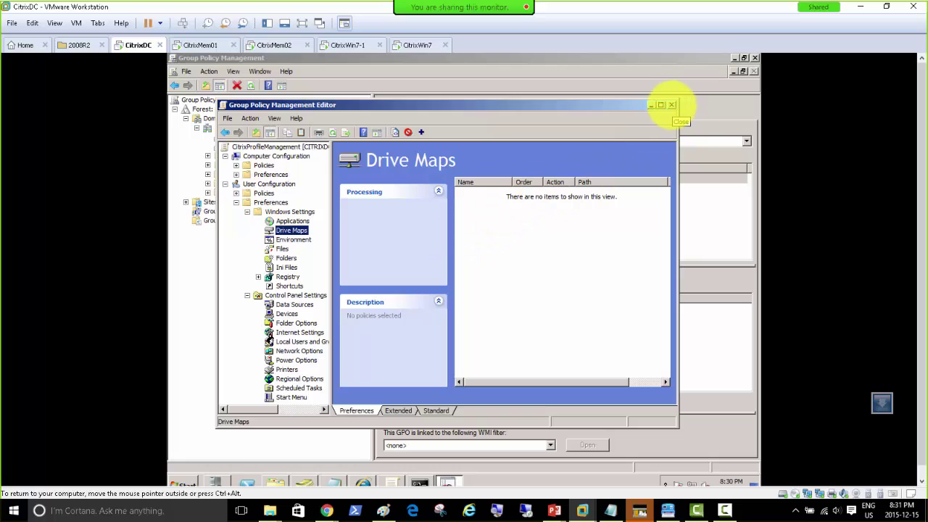
{"action": "left_click", "coordinate": [671, 104]}
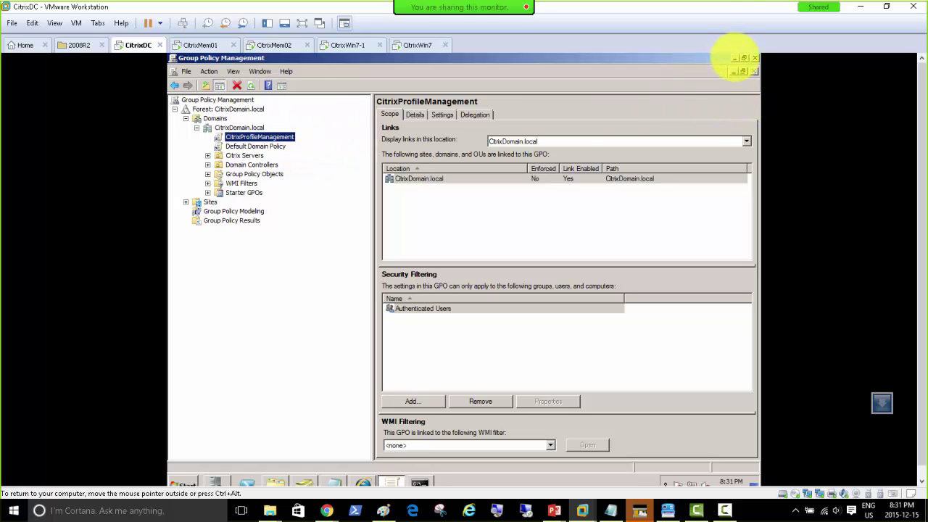
Move the gpupdate command prompt aside and commit the Stubs/shortCuts label in the Paint diagram.
{"action": "left_click", "coordinate": [420, 482]}
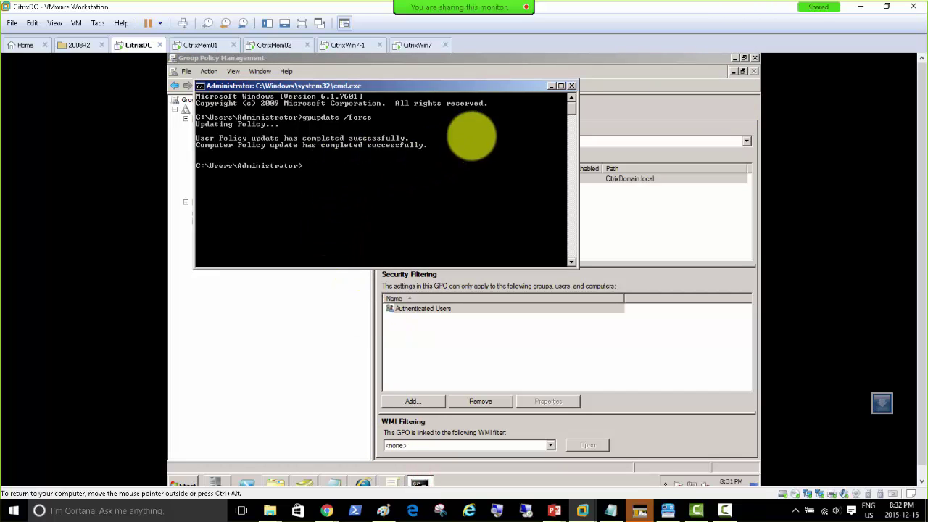
{"action": "left_click_drag", "start_coordinate": [511, 86], "coordinate": [524, 138]}
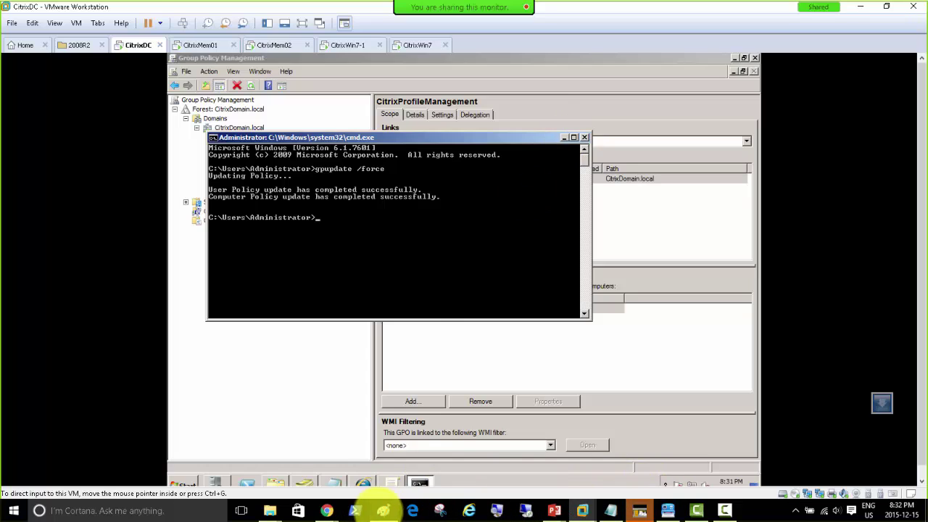
{"action": "left_click", "coordinate": [382, 510]}
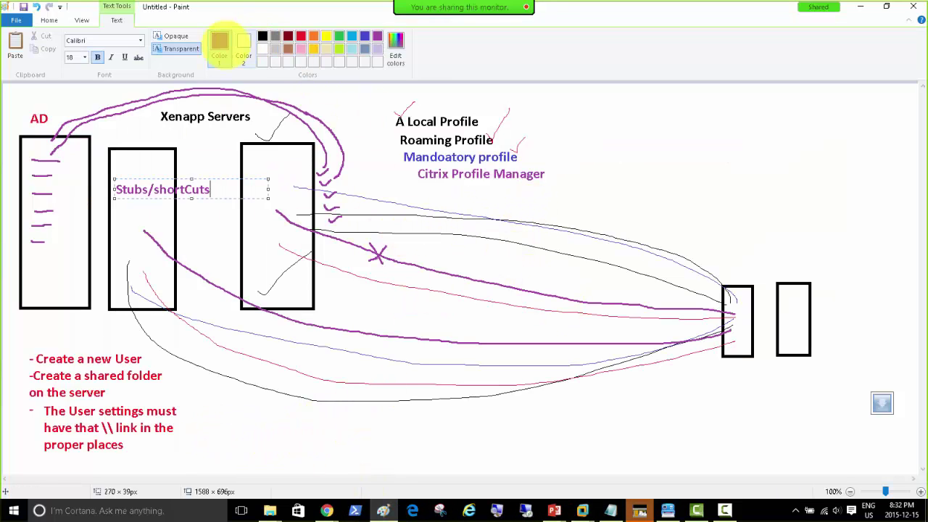
{"action": "left_click", "coordinate": [49, 19]}
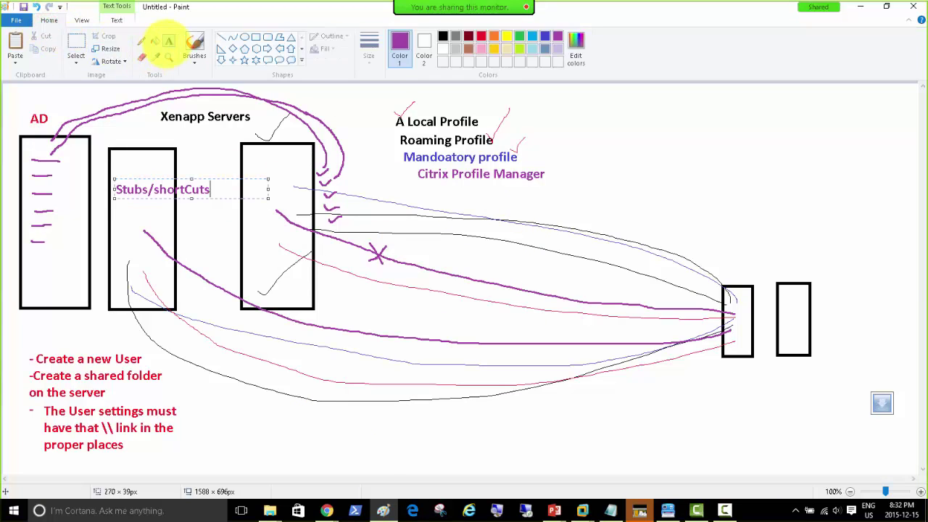
{"action": "left_click", "coordinate": [627, 115]}
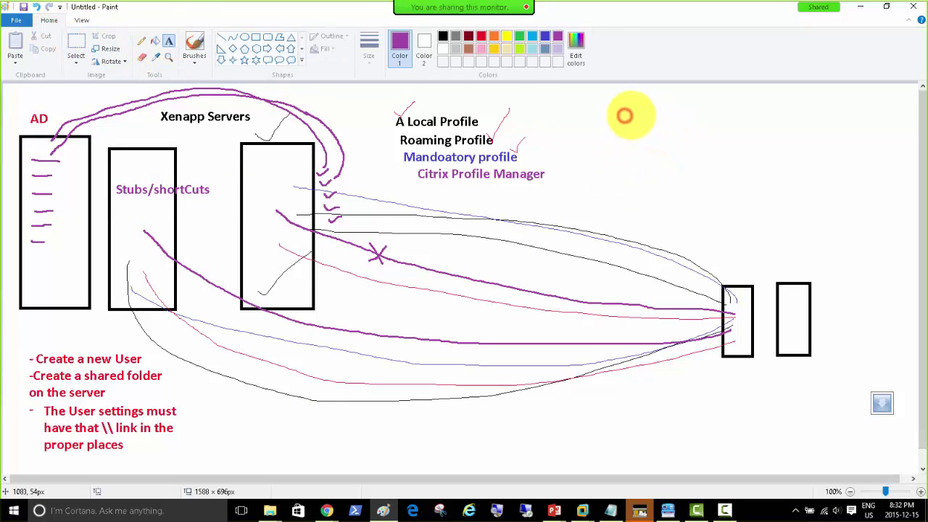
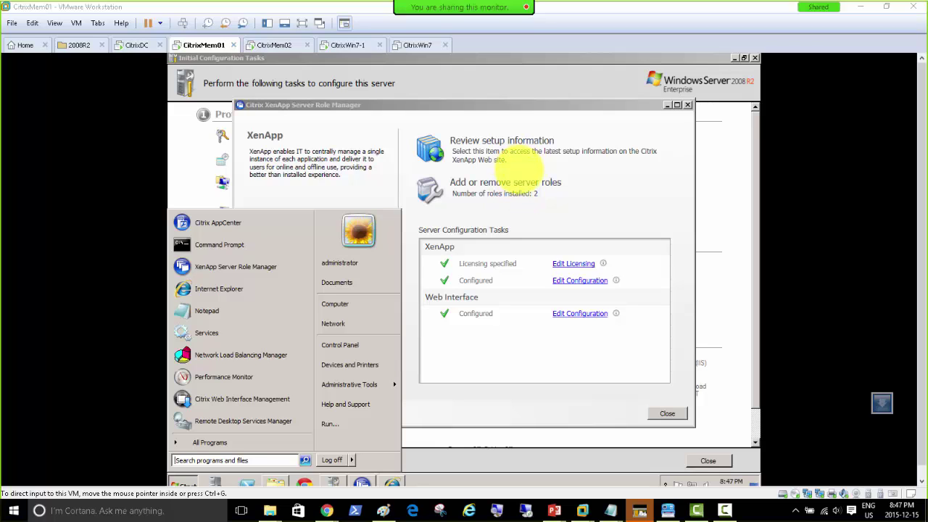
Open an administrator command prompt on CitrixMem01 via Run and cmd, after a mistyped attempt.
{"action": "left_click", "coordinate": [553, 106]}
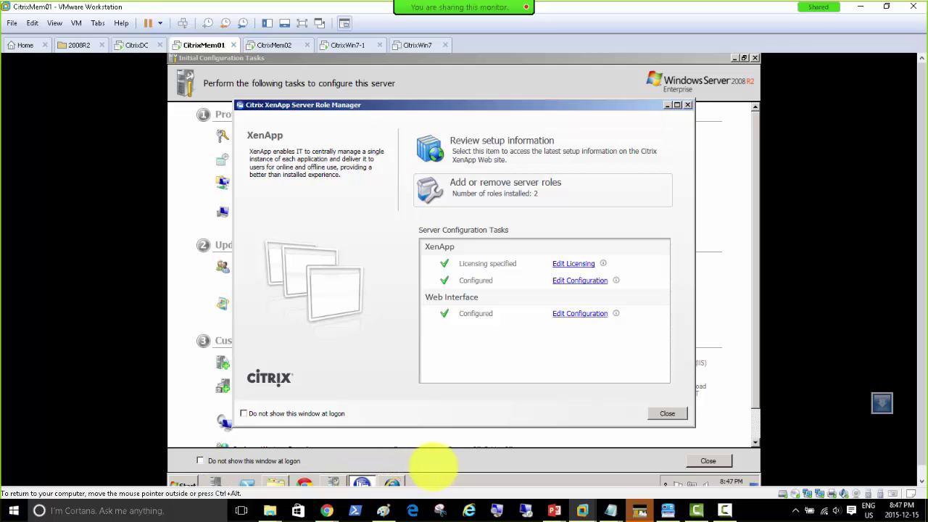
{"action": "left_click", "coordinate": [724, 510]}
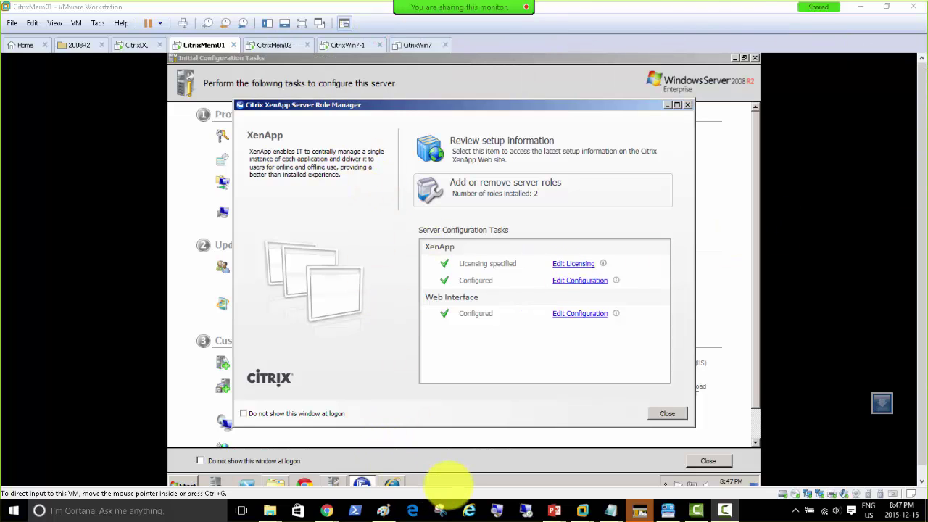
{"action": "left_click", "coordinate": [448, 477]}
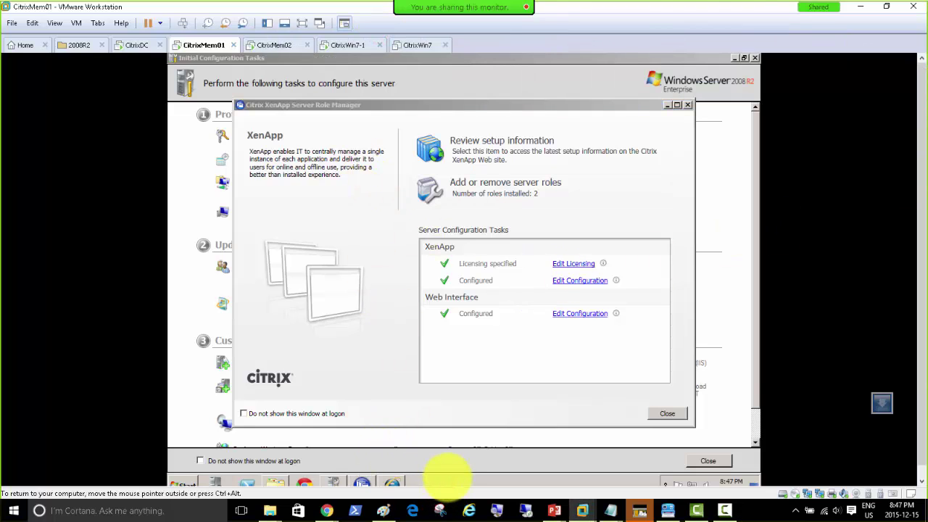
{"action": "key", "text": "super+r"}
{"action": "type", "text": "md"}
{"action": "key", "text": "Return"}
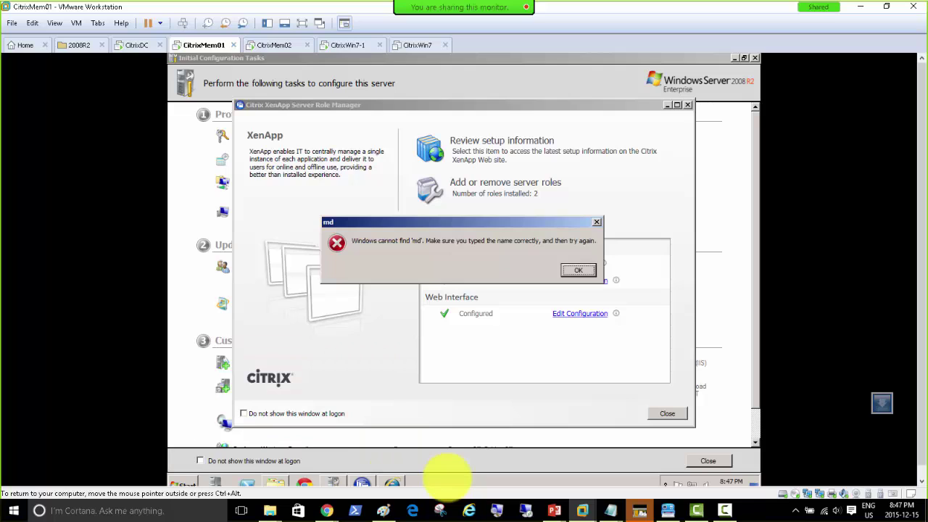
{"action": "key", "text": "Return"}
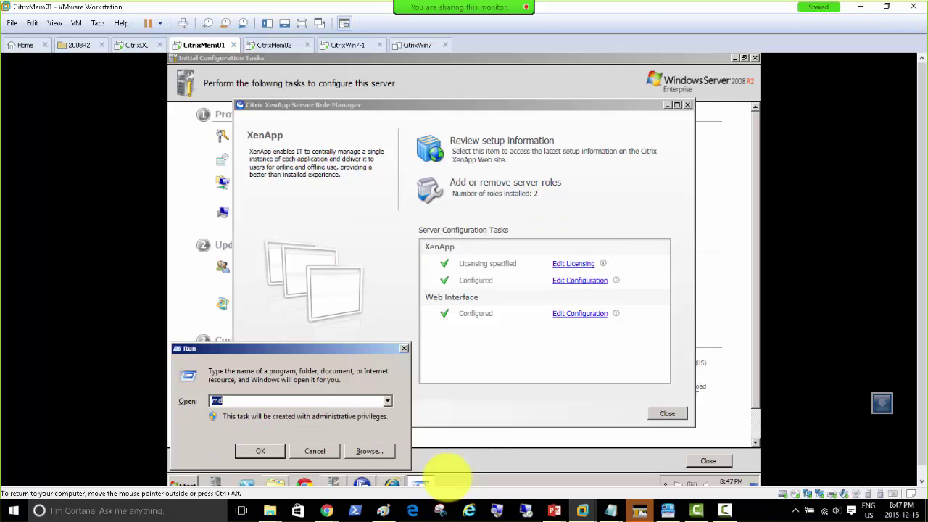
{"action": "type", "text": "cmd"}
{"action": "key", "text": "Return"}
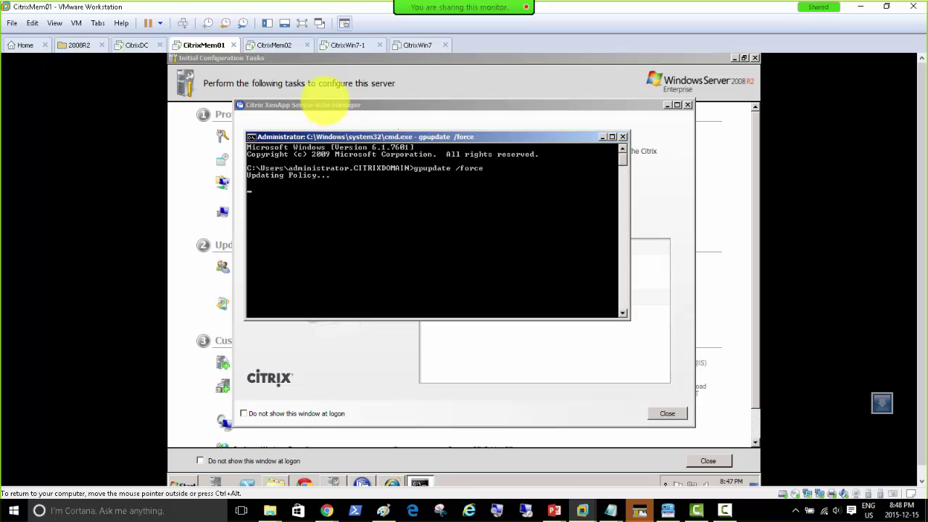
Run gpupdate /force on CitrixMem02 to force a group policy update.
{"action": "left_click", "coordinate": [272, 45]}
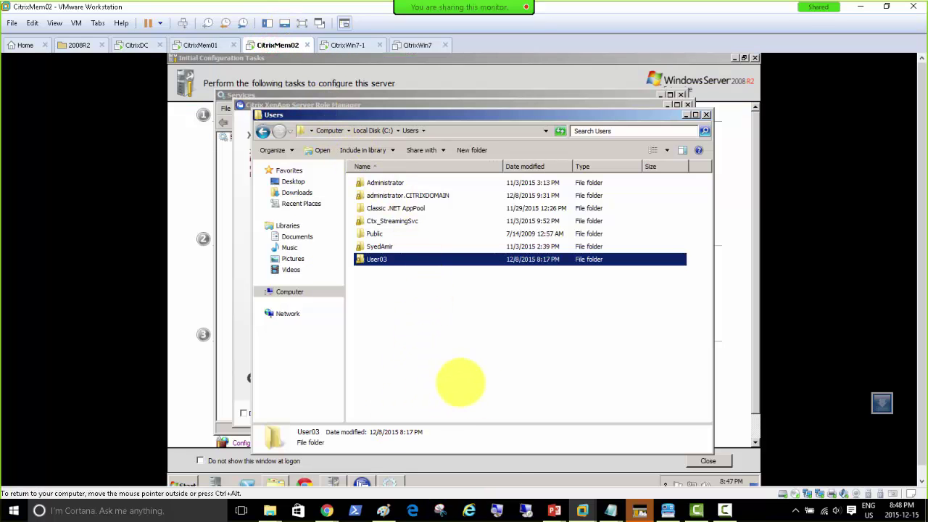
{"action": "left_click", "coordinate": [501, 476]}
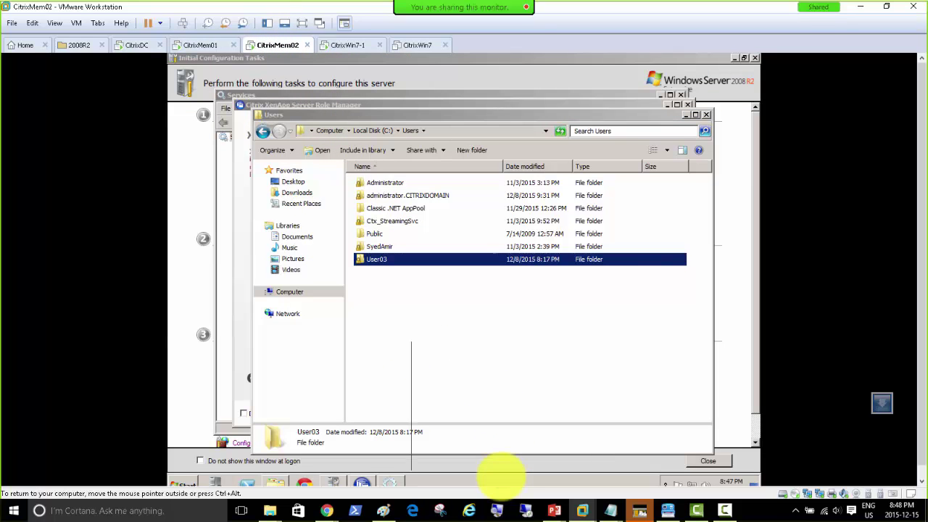
{"action": "key", "text": "Return"}
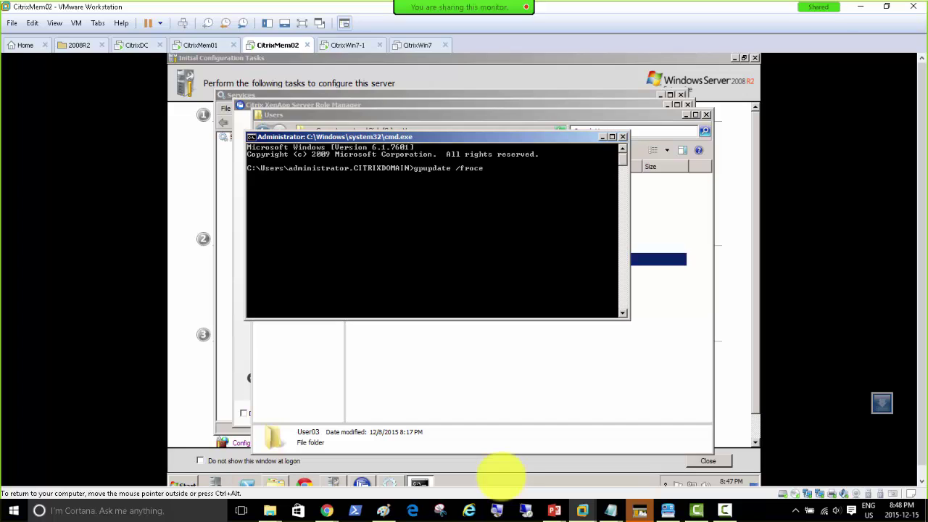
{"action": "key", "text": "Return"}
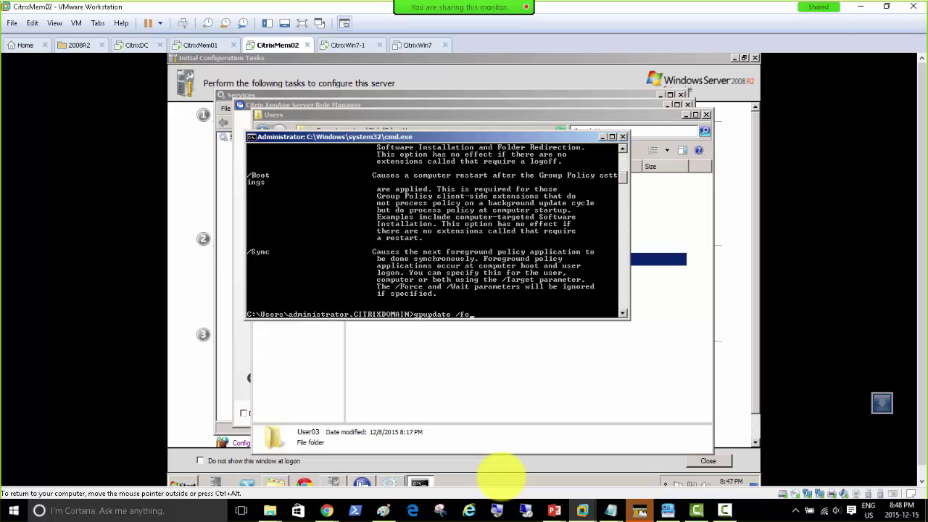
{"action": "key", "text": "Return"}
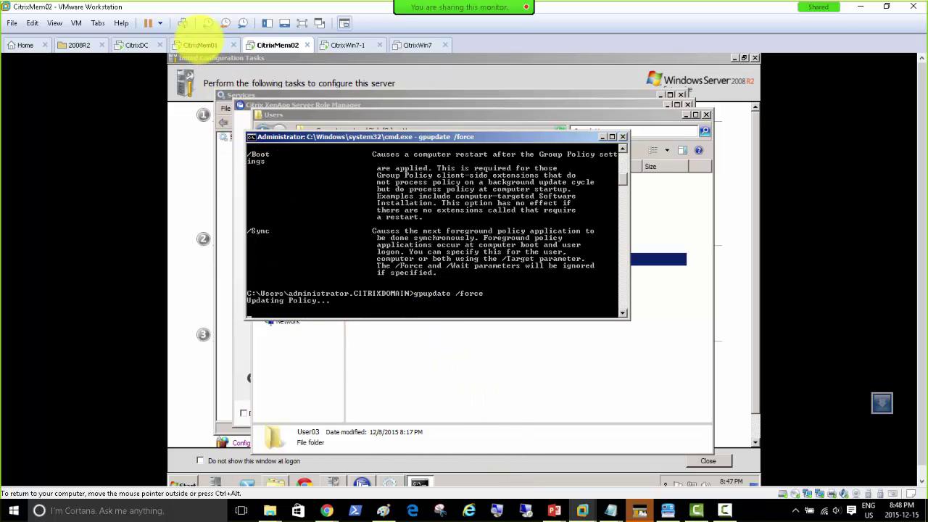
{"action": "left_click", "coordinate": [194, 45]}
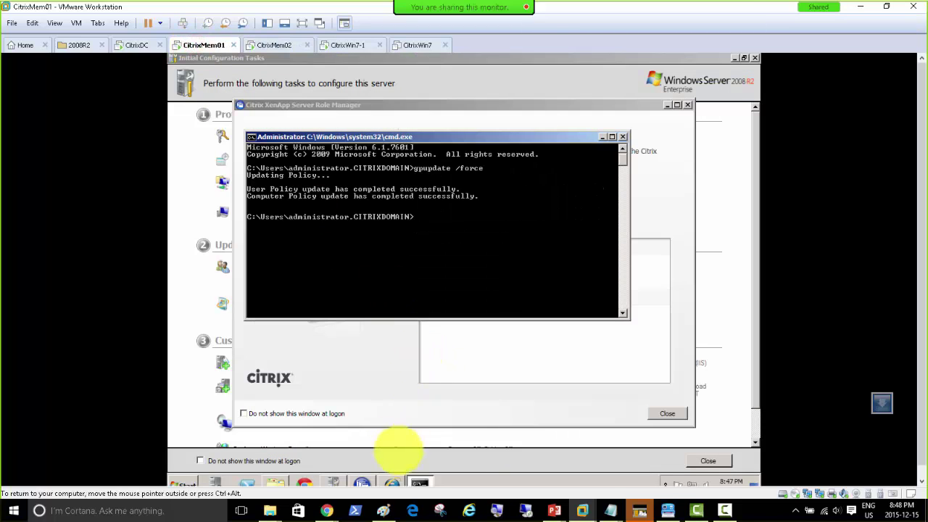
Copy the ProfileMgmt-3.2.2 folder from the host's XenApp folder into C:\Soft on CitrixMem01.
{"action": "left_click", "coordinate": [276, 482]}
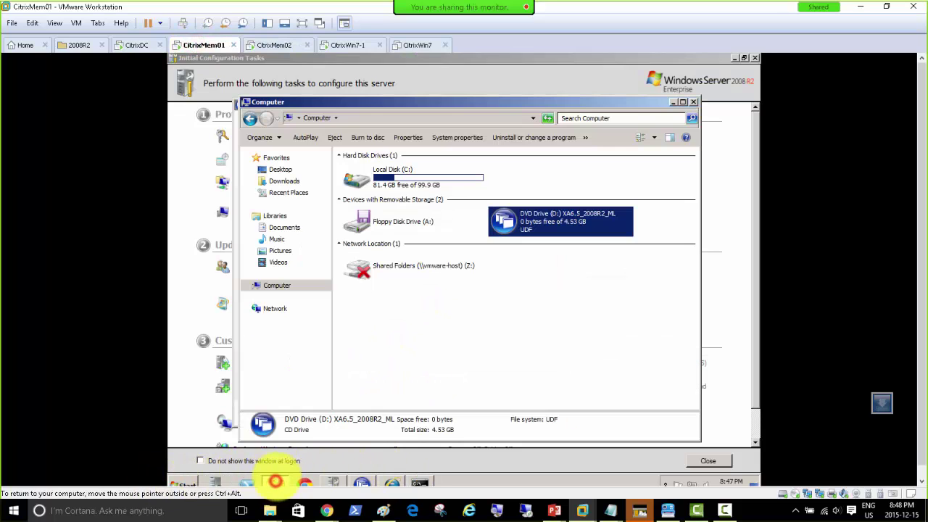
{"action": "left_click", "coordinate": [391, 179]}
{"action": "double_click", "coordinate": [392, 179]}
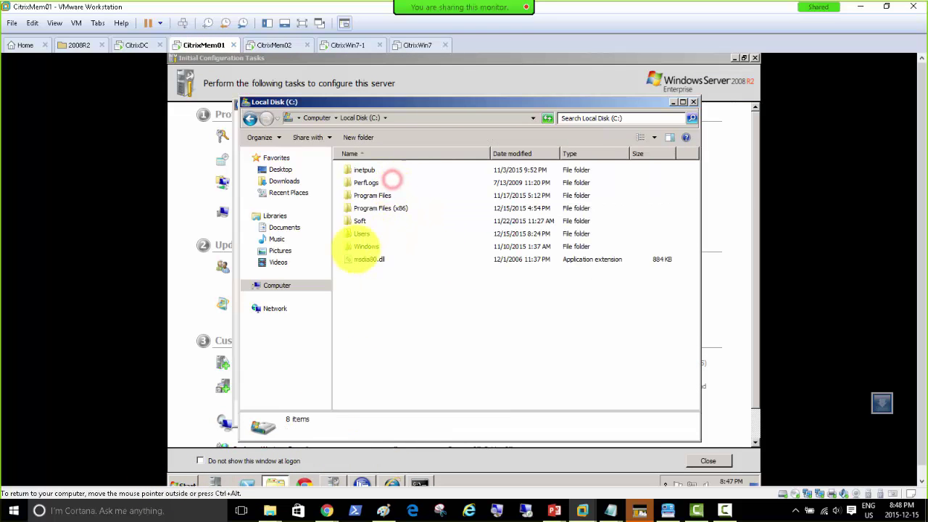
{"action": "double_click", "coordinate": [360, 221]}
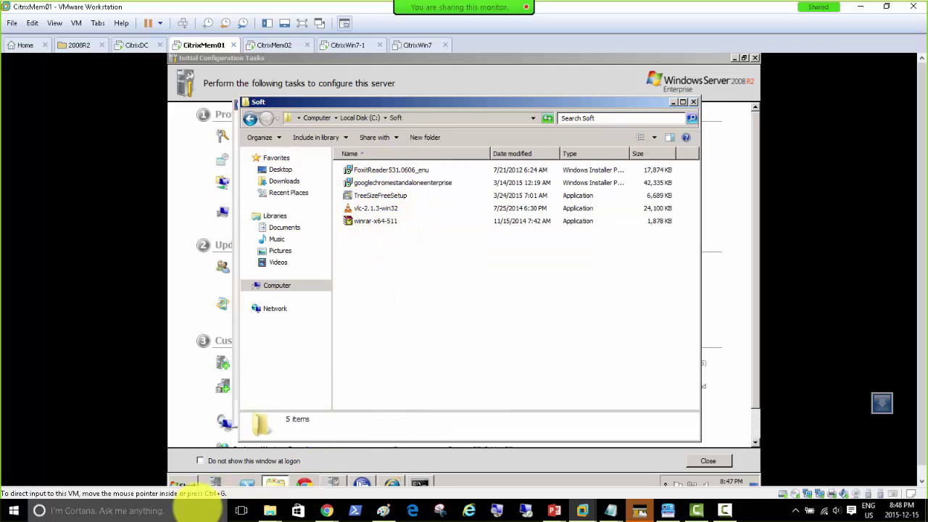
{"action": "left_click", "coordinate": [270, 511]}
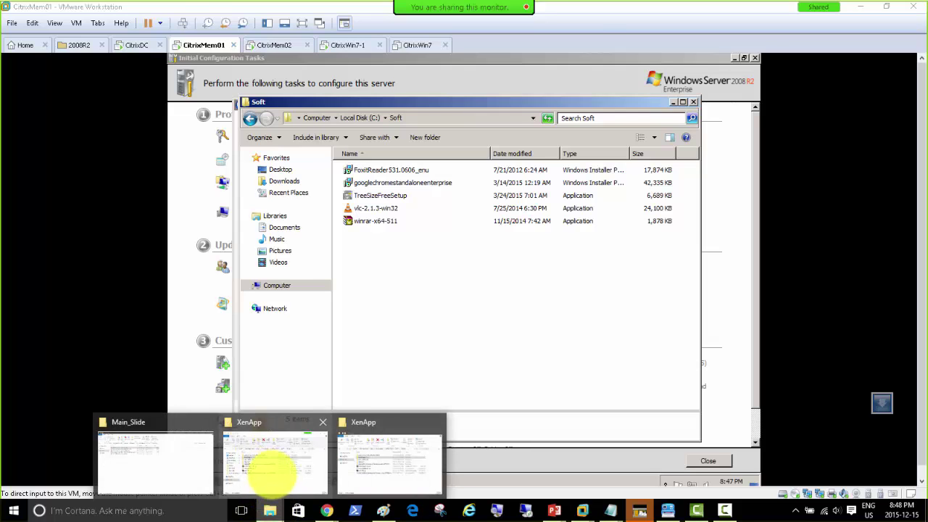
{"action": "left_click", "coordinate": [272, 468]}
{"action": "right_click", "coordinate": [178, 172]}
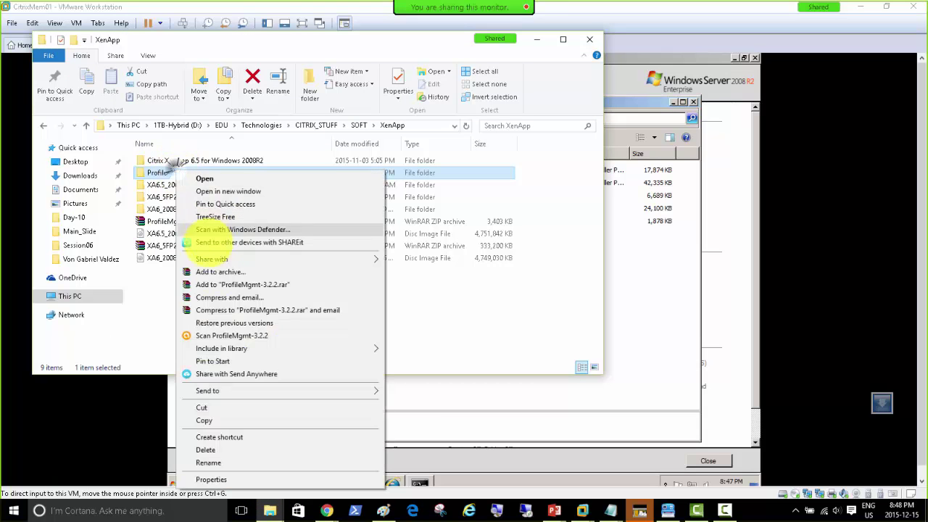
{"action": "left_click", "coordinate": [221, 420]}
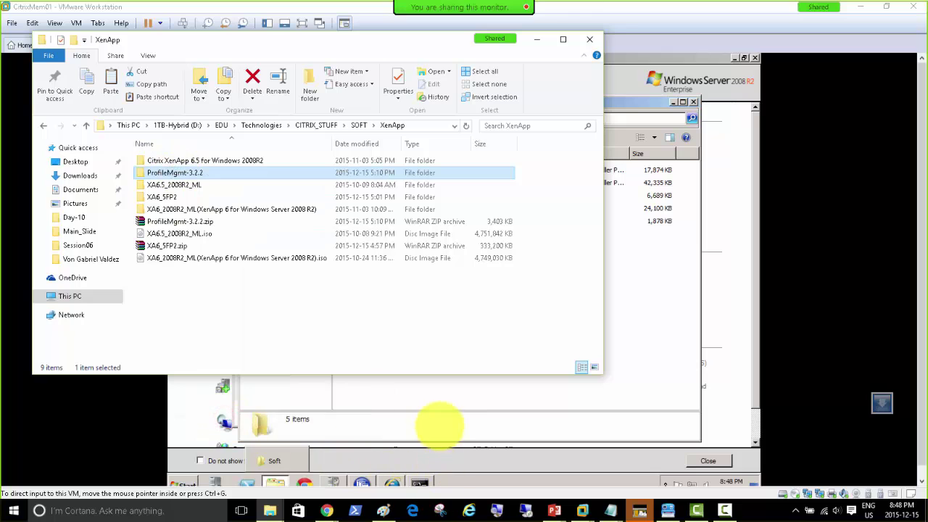
{"action": "left_click", "coordinate": [417, 396]}
{"action": "right_click", "coordinate": [379, 251]}
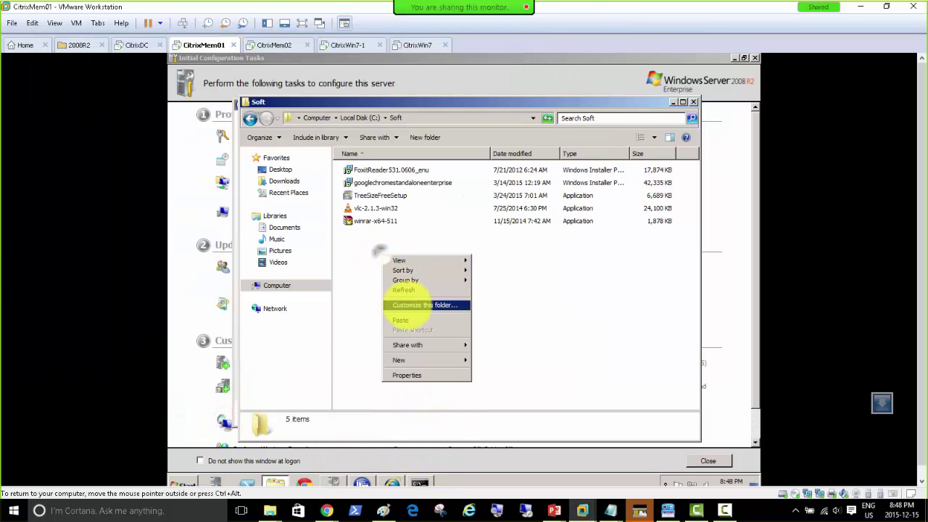
{"action": "left_click", "coordinate": [401, 320]}
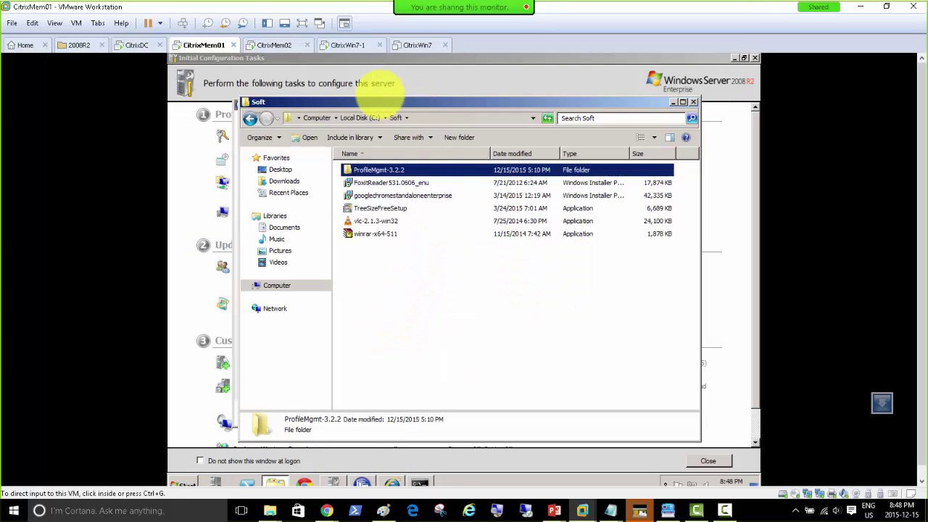
On CitrixMem02, browse to C:\Soft\ProfileMgmt-3.2.2 to show its x64 and x86 installers.
{"action": "left_click", "coordinate": [278, 45]}
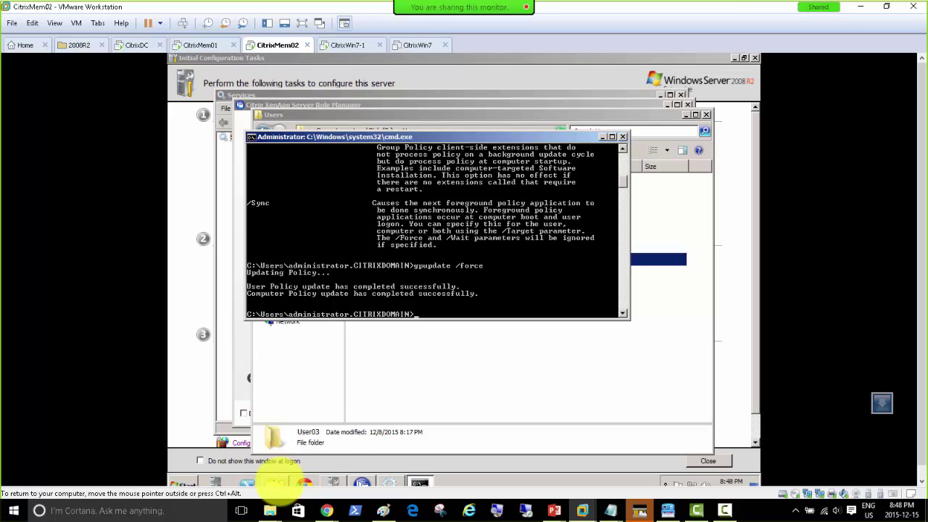
{"action": "left_click", "coordinate": [274, 482]}
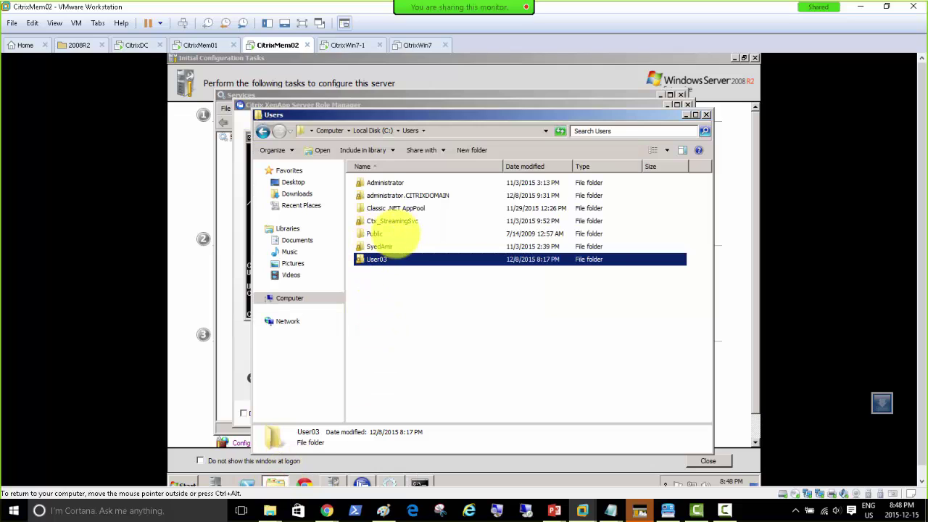
{"action": "left_click", "coordinate": [368, 130]}
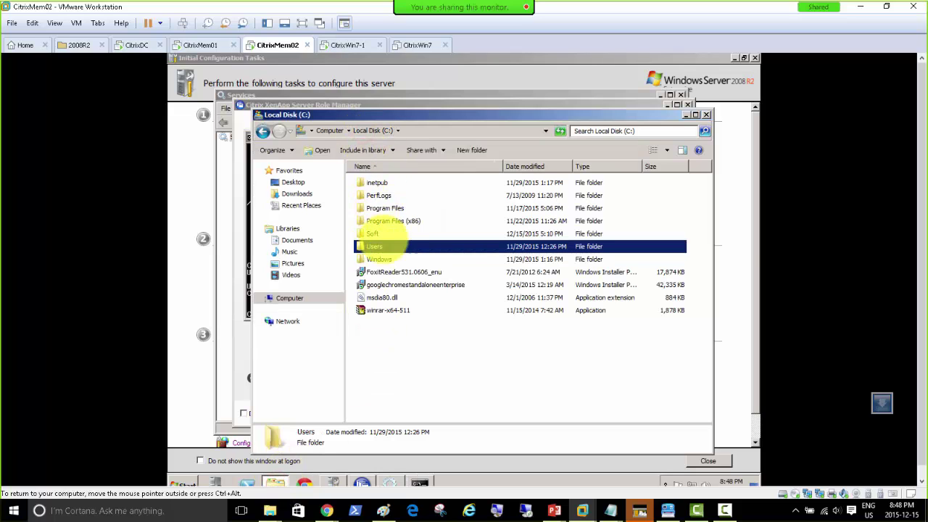
{"action": "double_click", "coordinate": [372, 233]}
{"action": "right_click", "coordinate": [391, 258]}
{"action": "left_click", "coordinate": [367, 259]}
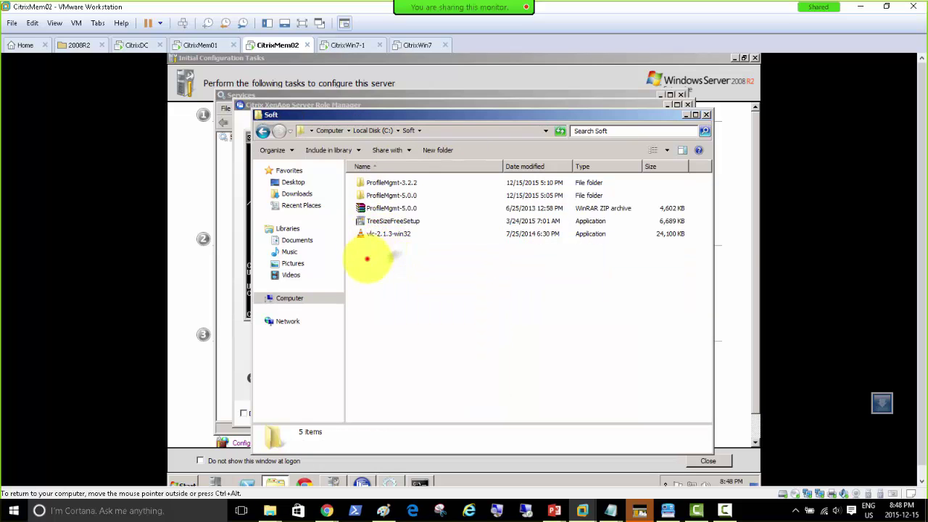
{"action": "double_click", "coordinate": [388, 183]}
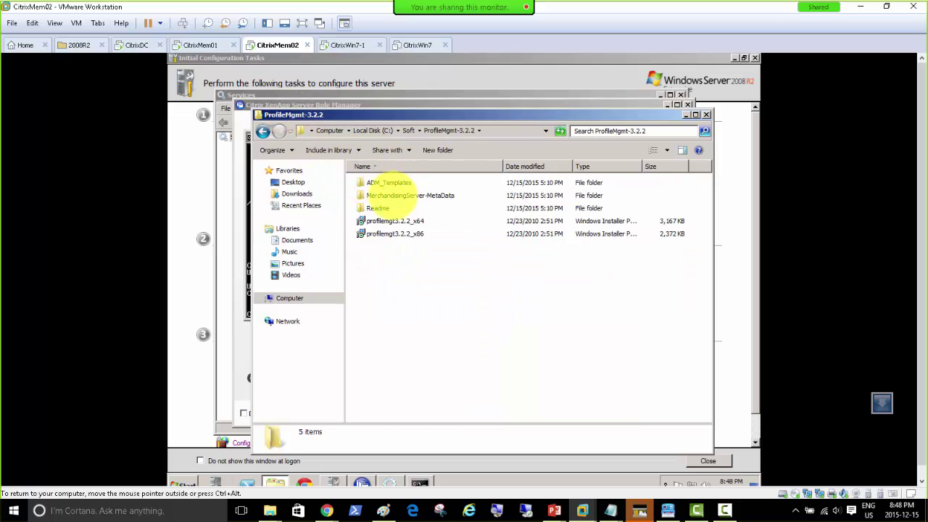
Launch the profilemgt3.2.2_x64 installer on both CitrixMem02 and CitrixMem01.
{"action": "double_click", "coordinate": [394, 221]}
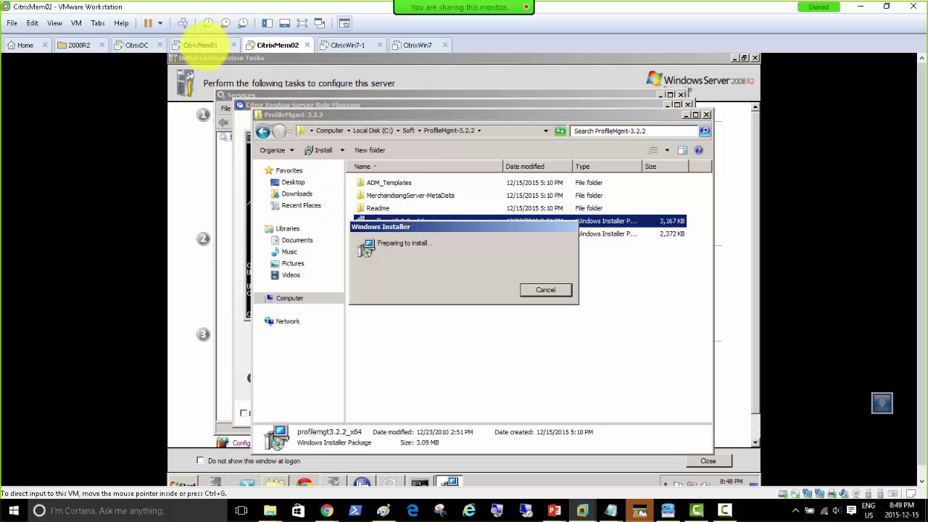
{"action": "left_click", "coordinate": [203, 45]}
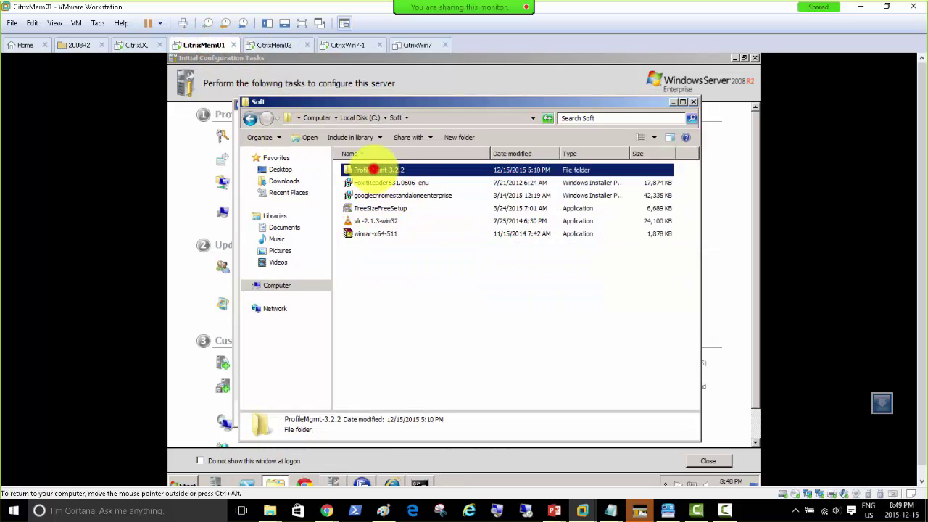
{"action": "left_click", "coordinate": [373, 170]}
{"action": "left_click_drag", "start_coordinate": [390, 169], "coordinate": [353, 169]}
{"action": "double_click", "coordinate": [353, 172]}
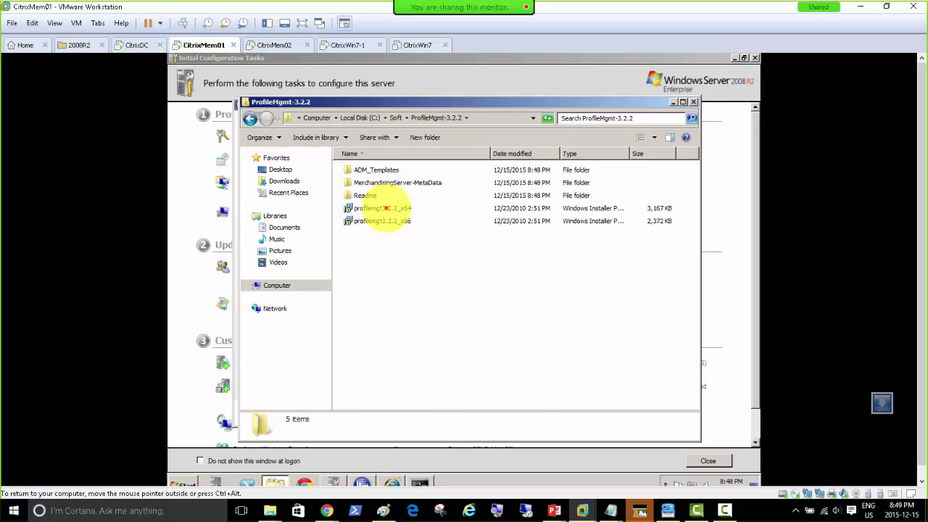
{"action": "double_click", "coordinate": [382, 208]}
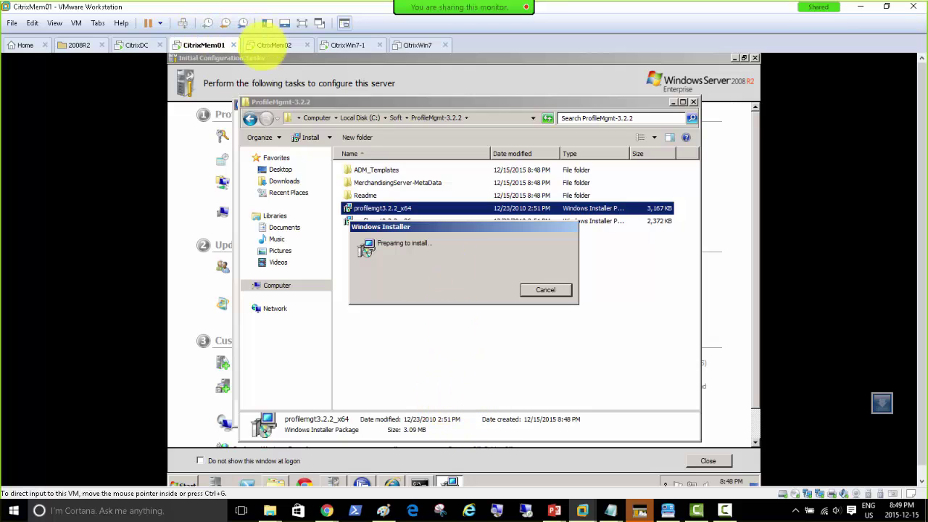
On CitrixMem01, accept the license and default install folder and start installing Profile management.
{"action": "left_click", "coordinate": [269, 45]}
{"action": "left_click", "coordinate": [199, 45]}
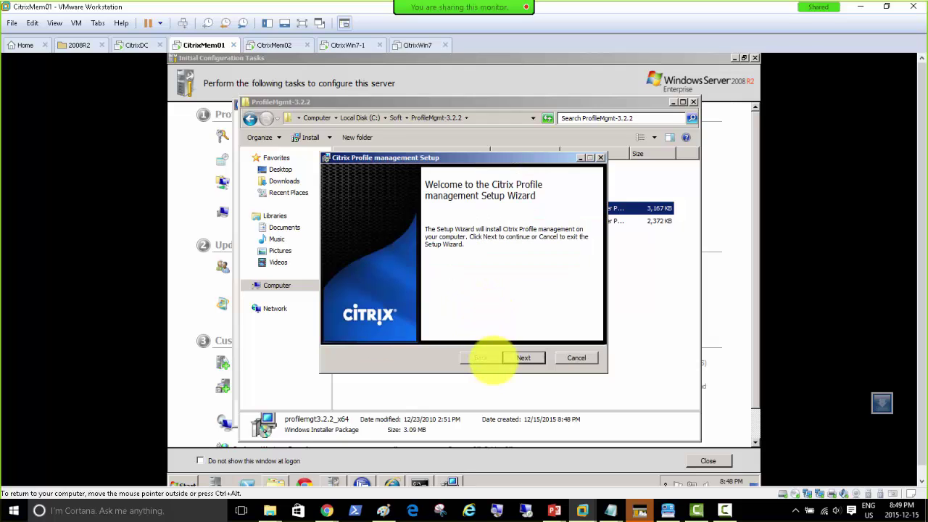
{"action": "left_click", "coordinate": [523, 357]}
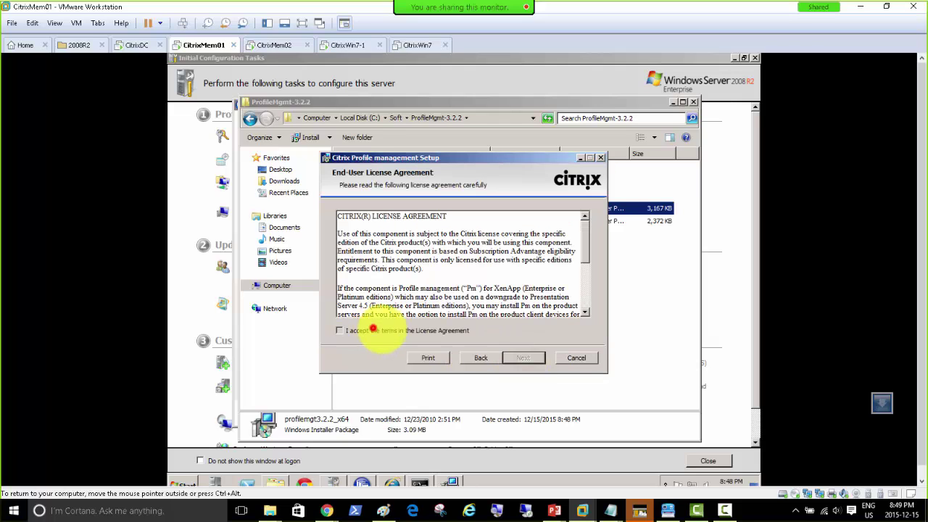
{"action": "left_click", "coordinate": [366, 331]}
{"action": "left_click", "coordinate": [523, 357]}
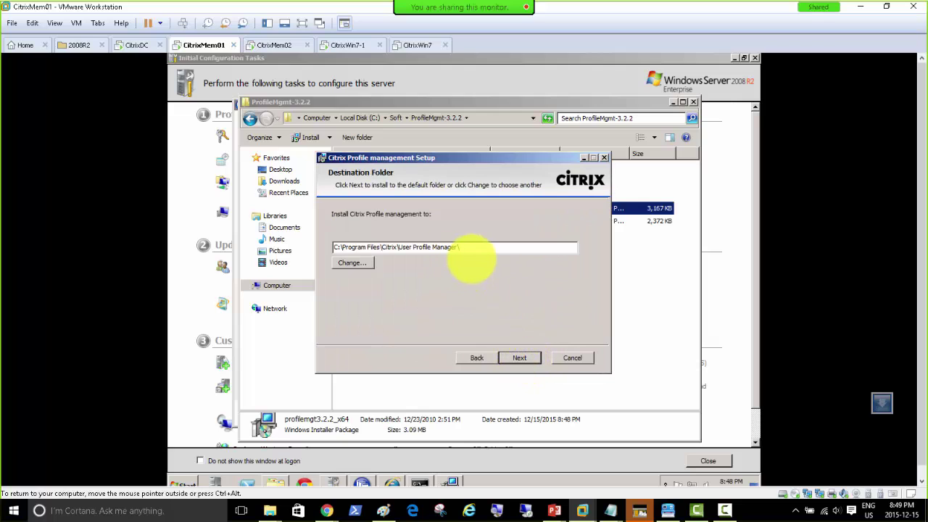
{"action": "left_click", "coordinate": [520, 358]}
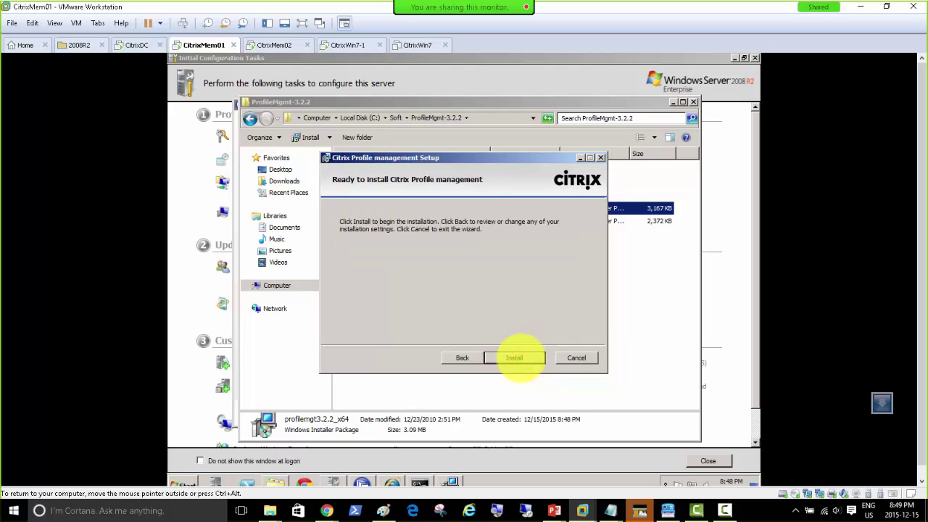
{"action": "left_click", "coordinate": [519, 356]}
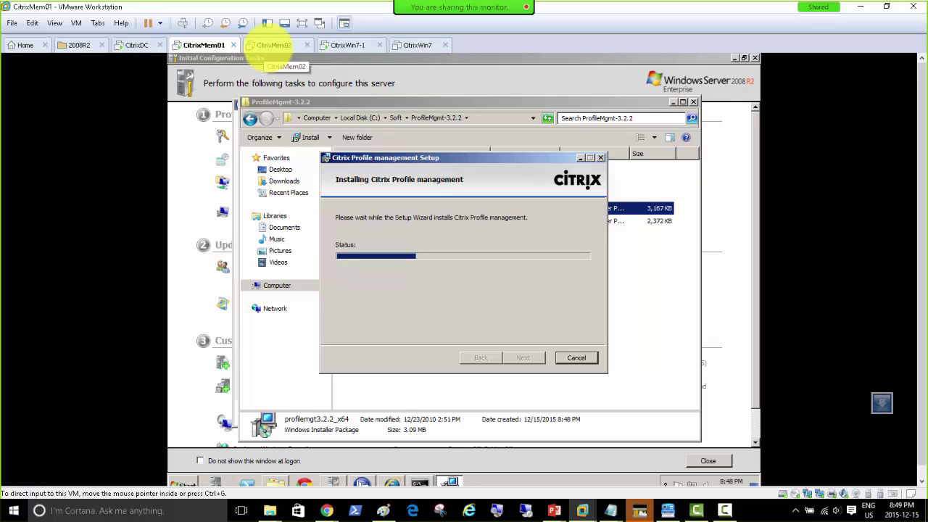
Install Profile management on CitrixMem02 with default settings, then finish the CitrixMem01 wizard.
{"action": "left_click", "coordinate": [272, 45]}
{"action": "left_click", "coordinate": [523, 356]}
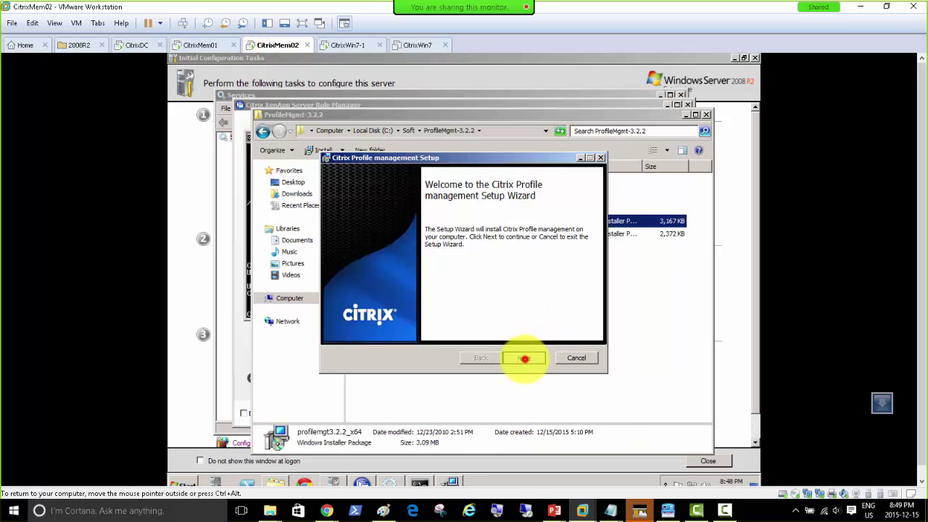
{"action": "left_click", "coordinate": [340, 330]}
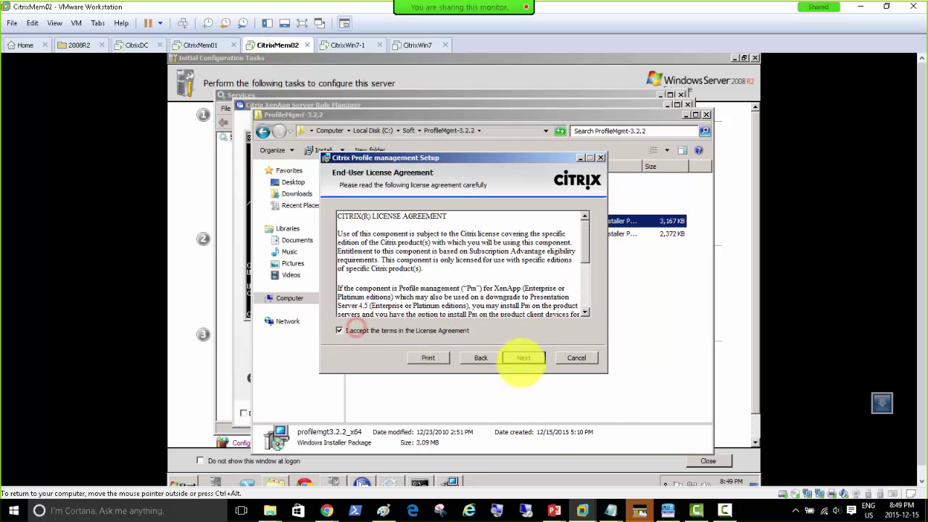
{"action": "left_click", "coordinate": [525, 358]}
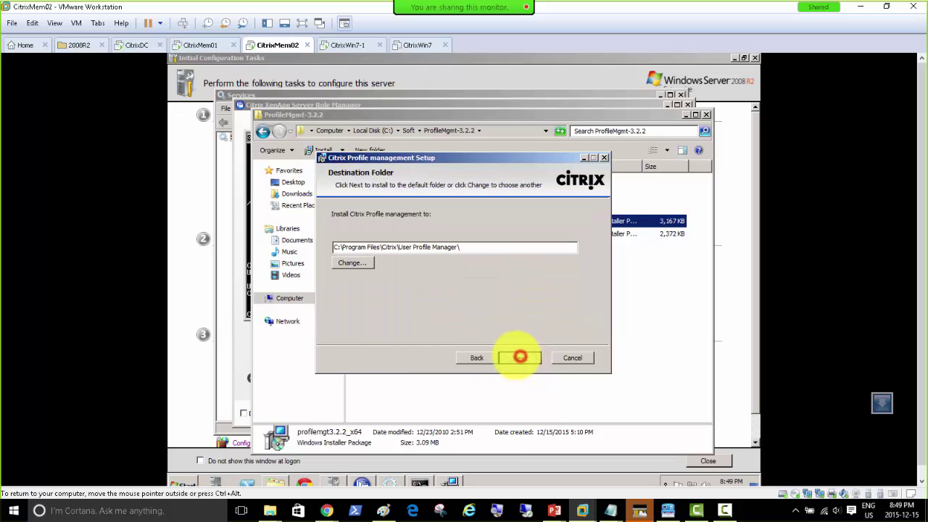
{"action": "left_click", "coordinate": [518, 357]}
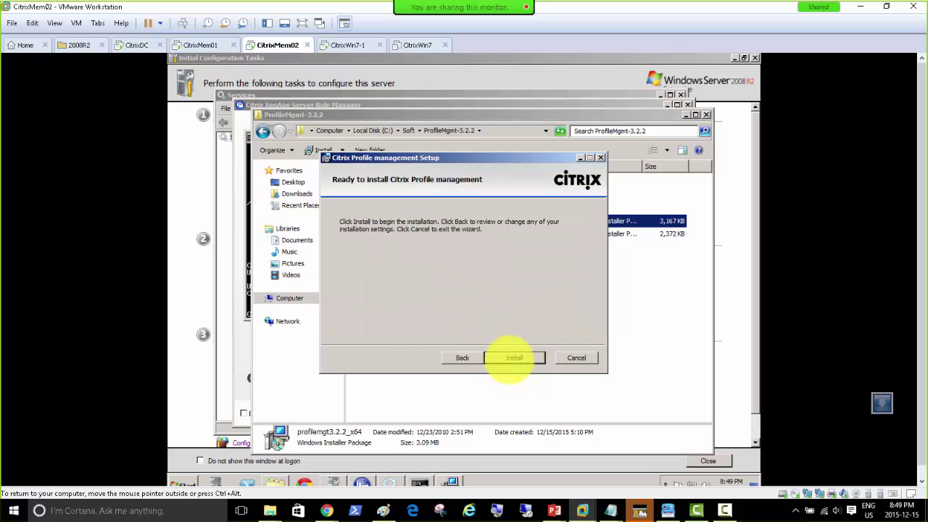
{"action": "left_click", "coordinate": [510, 358]}
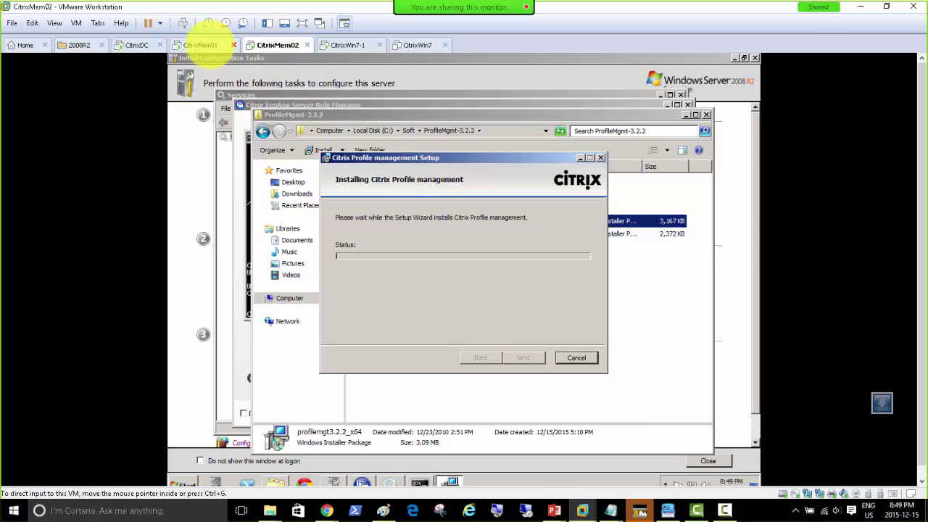
{"action": "left_click", "coordinate": [192, 45]}
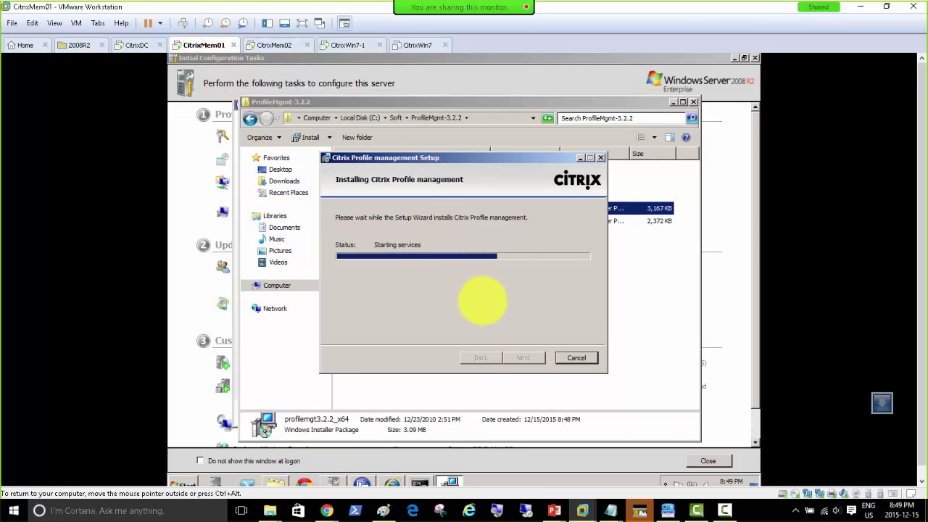
{"action": "left_click", "coordinate": [523, 358]}
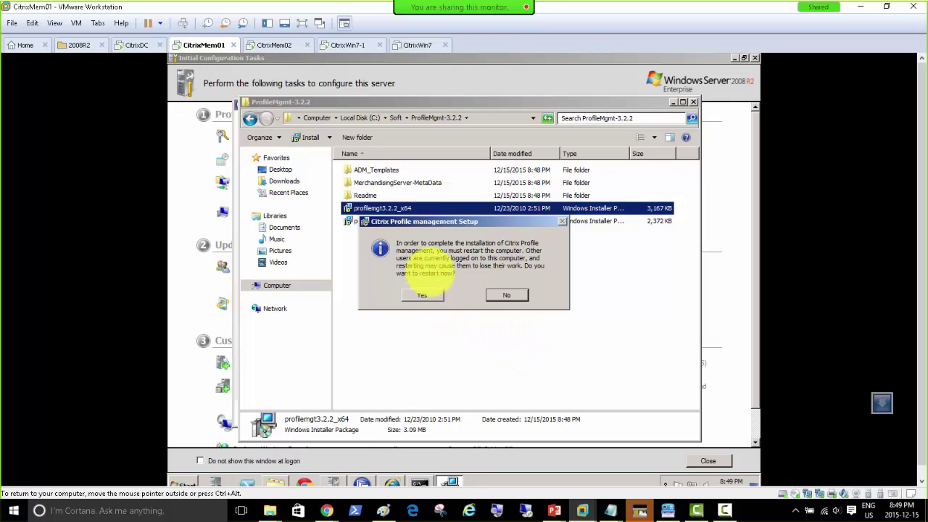
Approve the CitrixMem01 restart, then minimize the Role Manager on CitrixMem02 to watch its installer.
{"action": "left_click", "coordinate": [276, 45]}
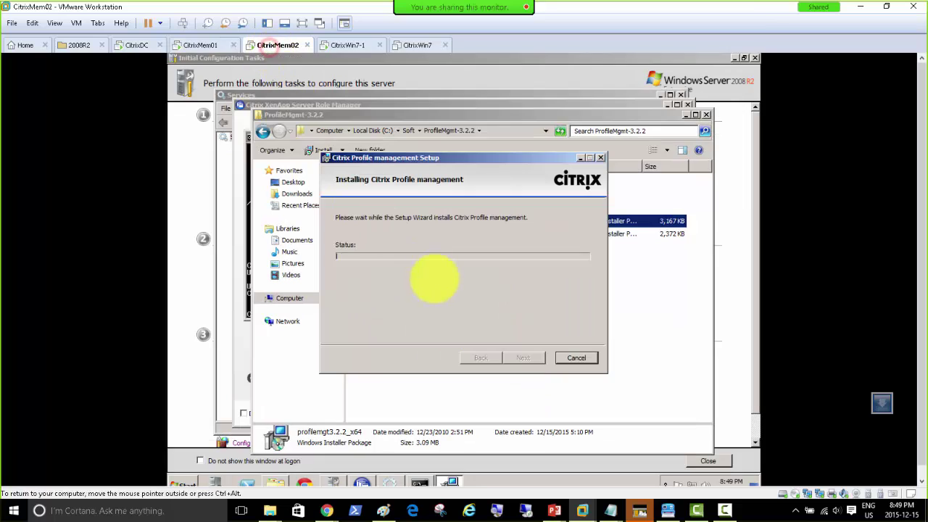
{"action": "left_click", "coordinate": [199, 45]}
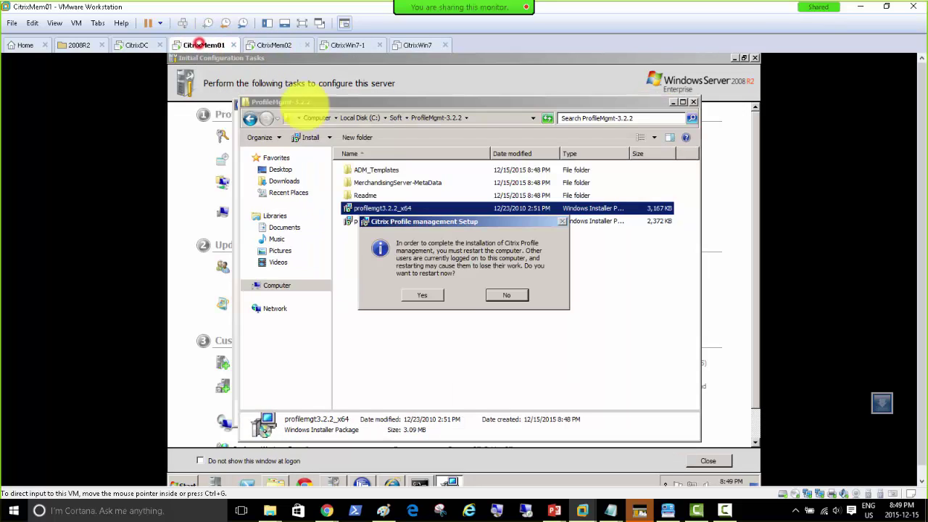
{"action": "left_click", "coordinate": [424, 295]}
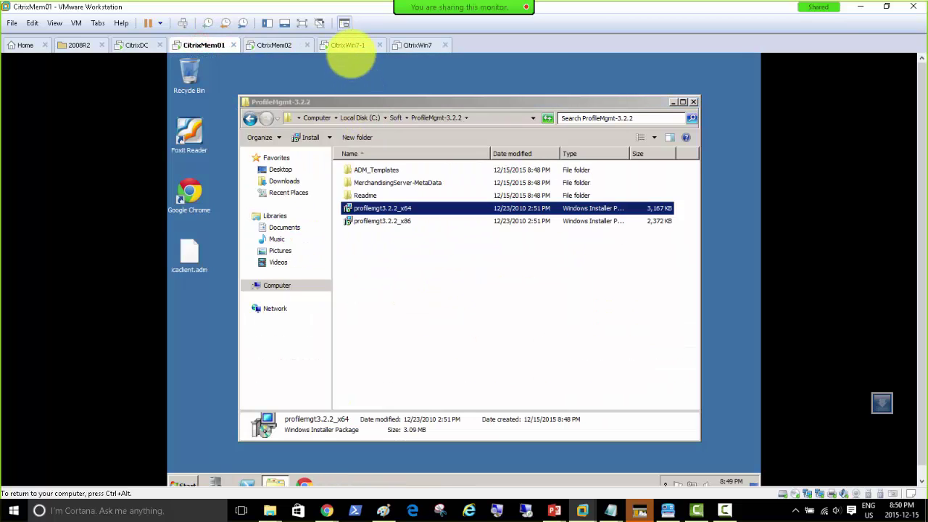
{"action": "left_click", "coordinate": [345, 45]}
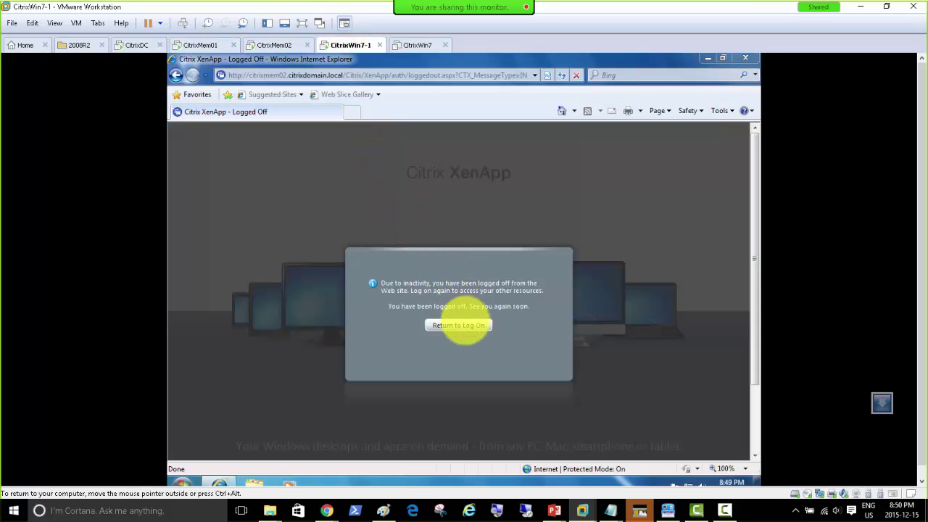
{"action": "left_click", "coordinate": [271, 45]}
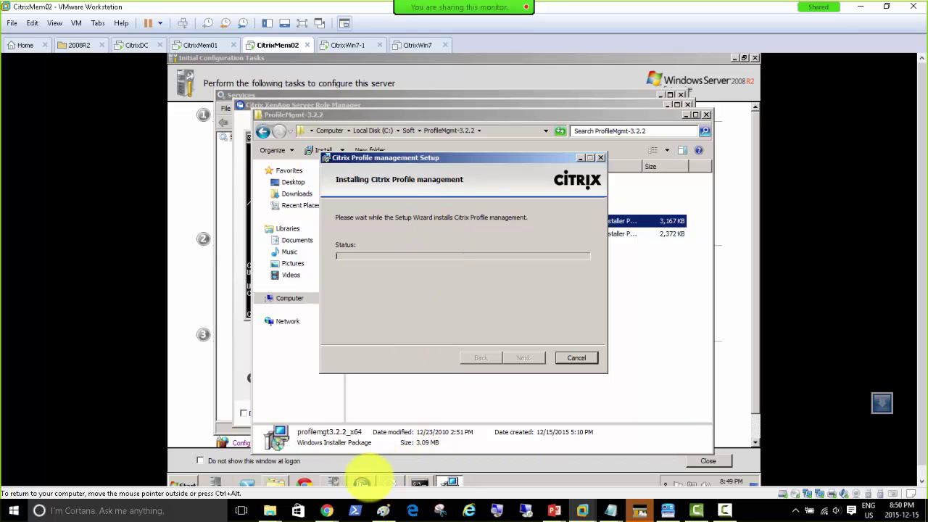
{"action": "left_click", "coordinate": [361, 481]}
{"action": "left_click", "coordinate": [361, 481]}
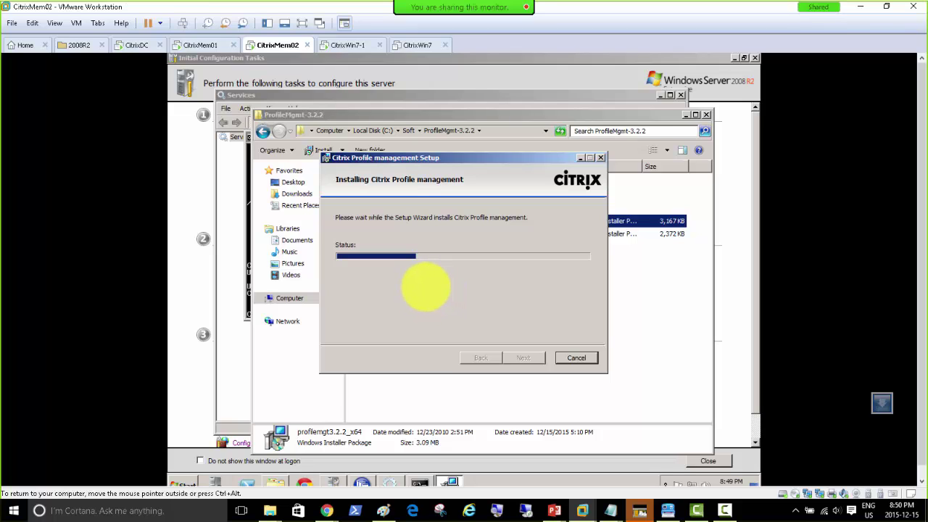
Finish the Profile management setup wizard on CitrixMem02 and agree to restart that server.
{"action": "left_click", "coordinate": [200, 45]}
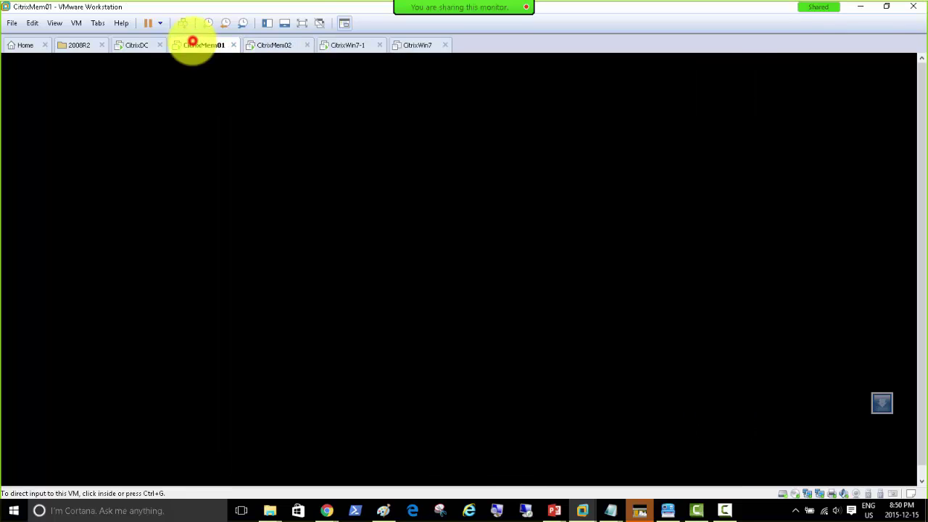
{"action": "left_click", "coordinate": [269, 46]}
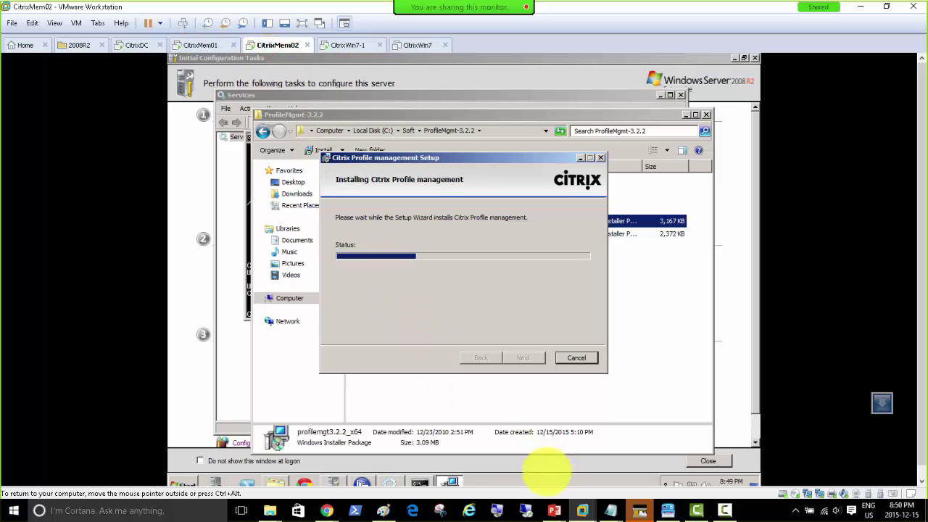
{"action": "mouse_move", "coordinate": [556, 509]}
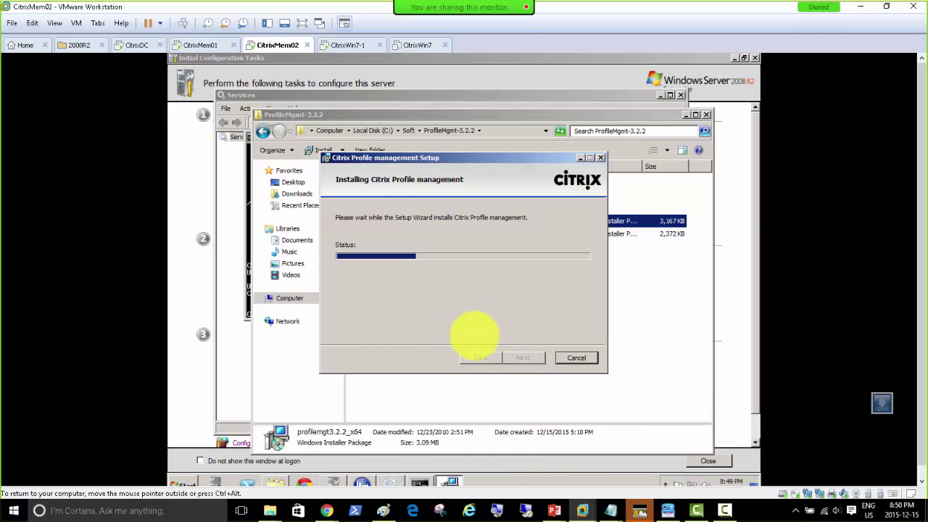
{"action": "left_click", "coordinate": [668, 510]}
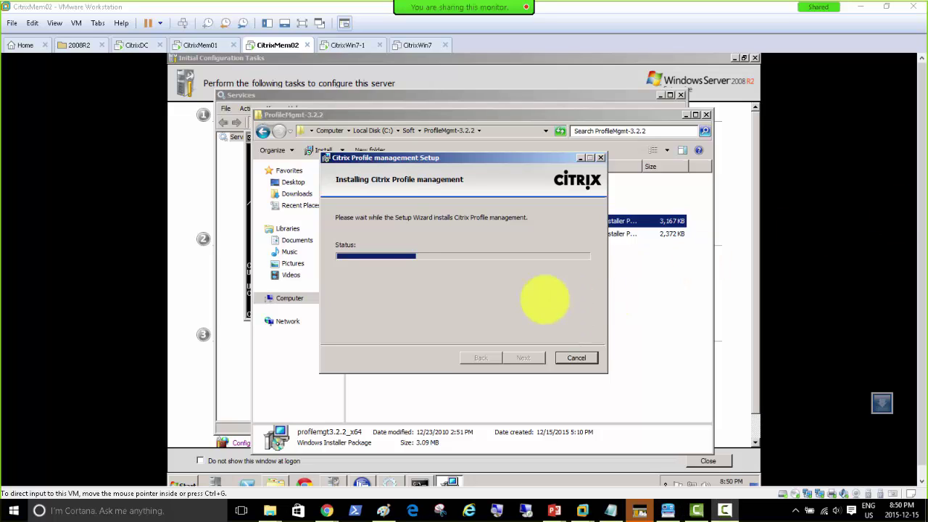
{"action": "left_click", "coordinate": [385, 161]}
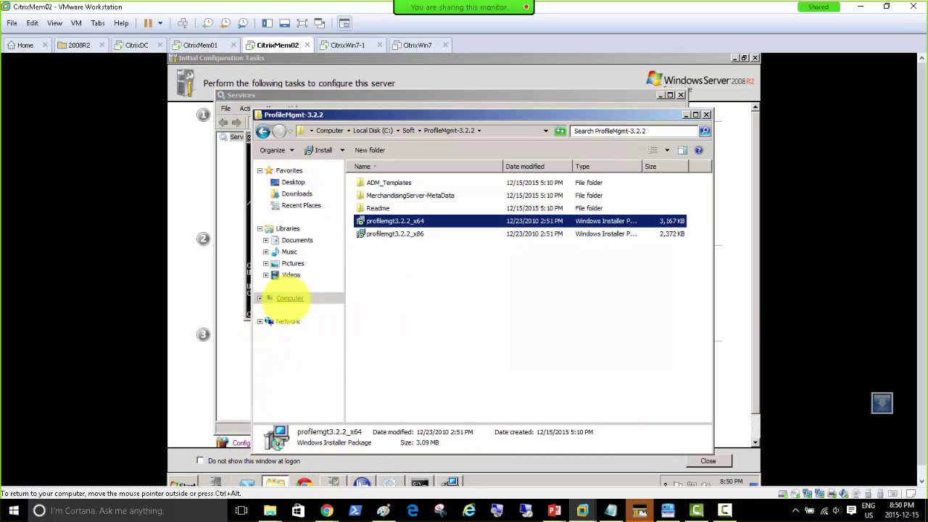
{"action": "left_click", "coordinate": [287, 300]}
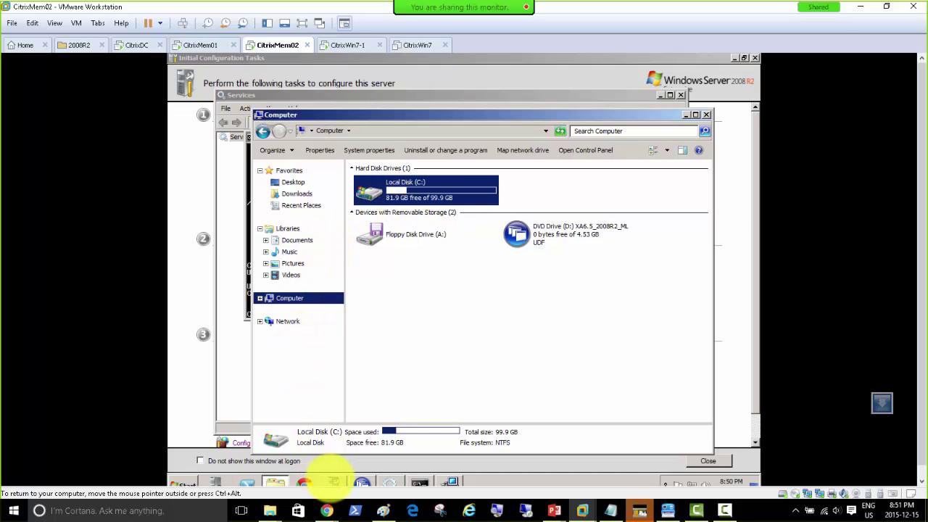
{"action": "left_click", "coordinate": [242, 482]}
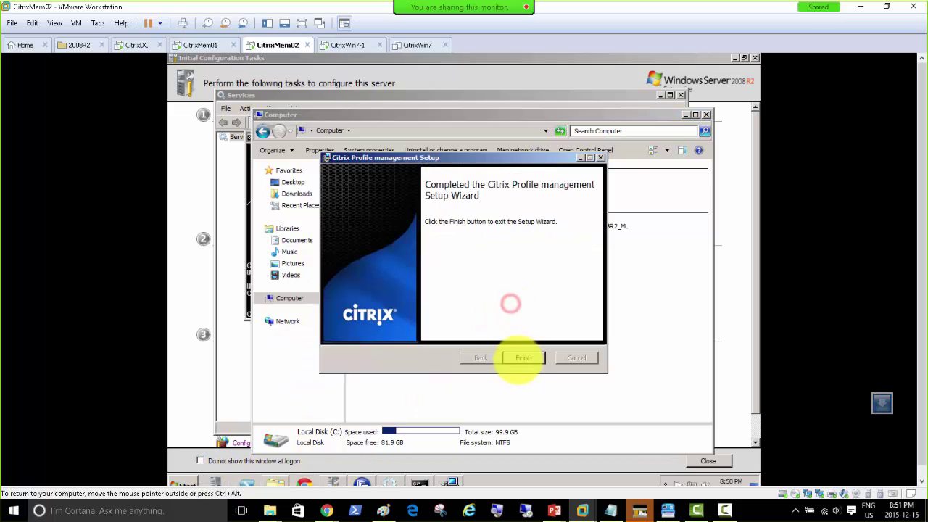
{"action": "left_click", "coordinate": [519, 356]}
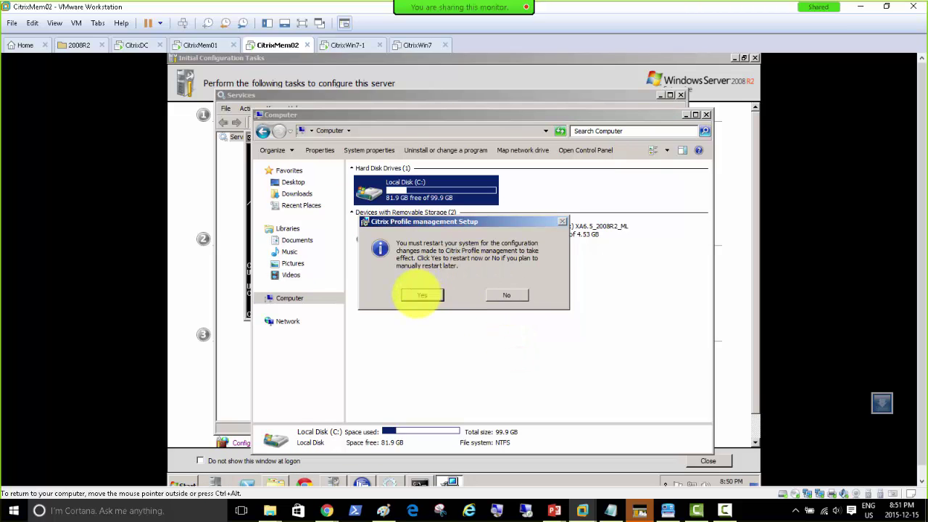
{"action": "left_click", "coordinate": [422, 294]}
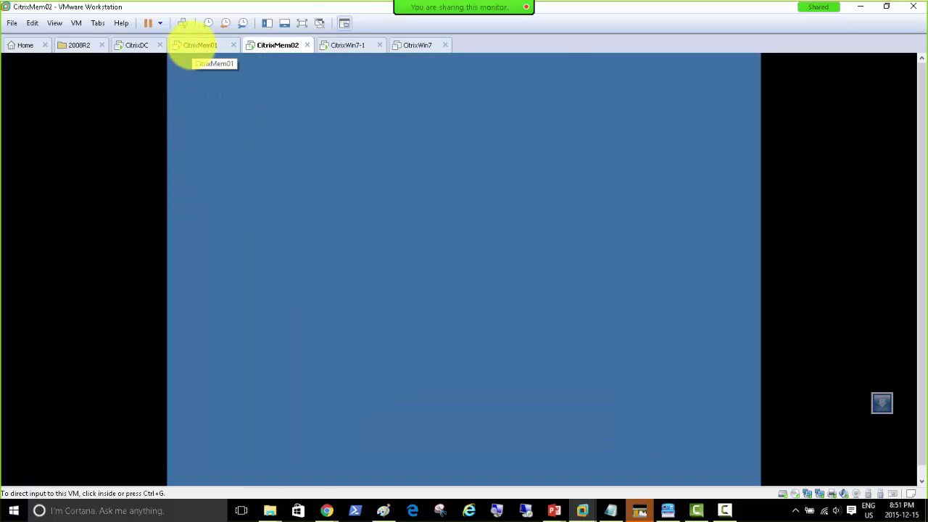
{"action": "left_click", "coordinate": [196, 45]}
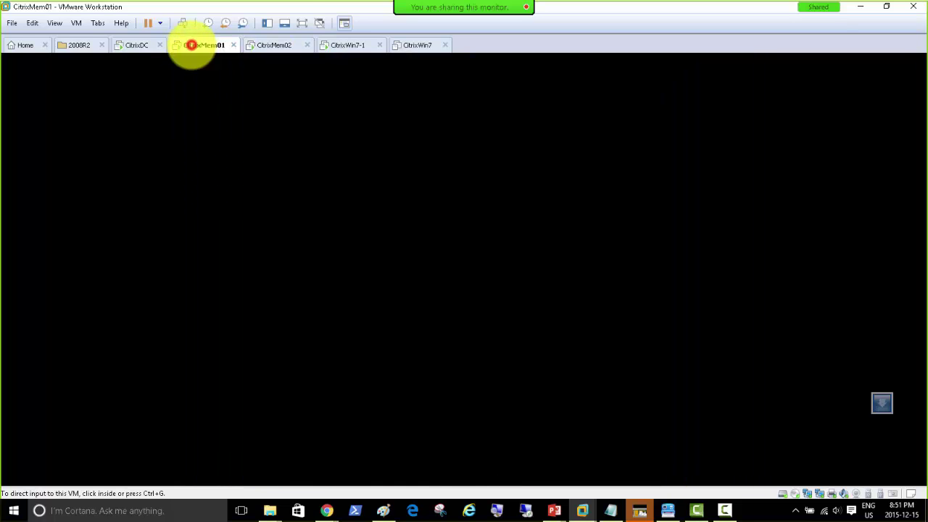
{"action": "left_click", "coordinate": [273, 46]}
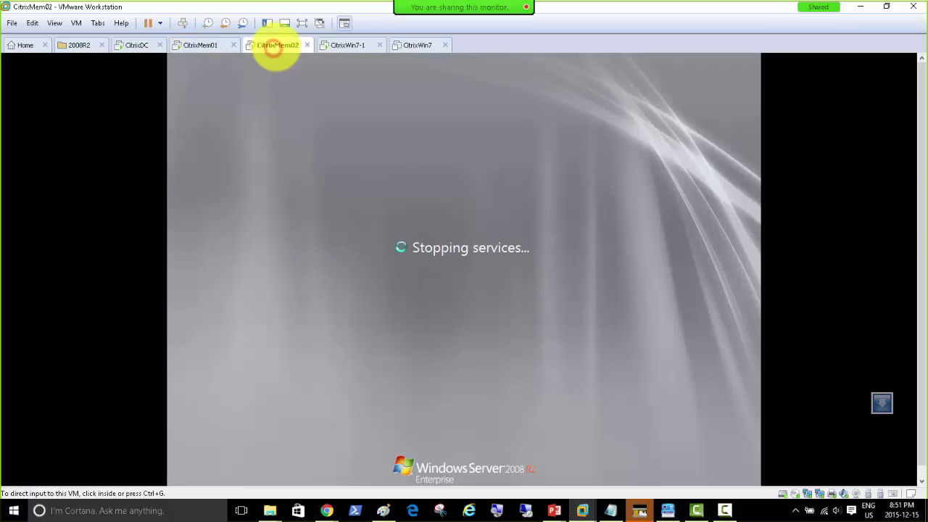
{"action": "left_click", "coordinate": [194, 44]}
{"action": "left_click", "coordinate": [372, 180]}
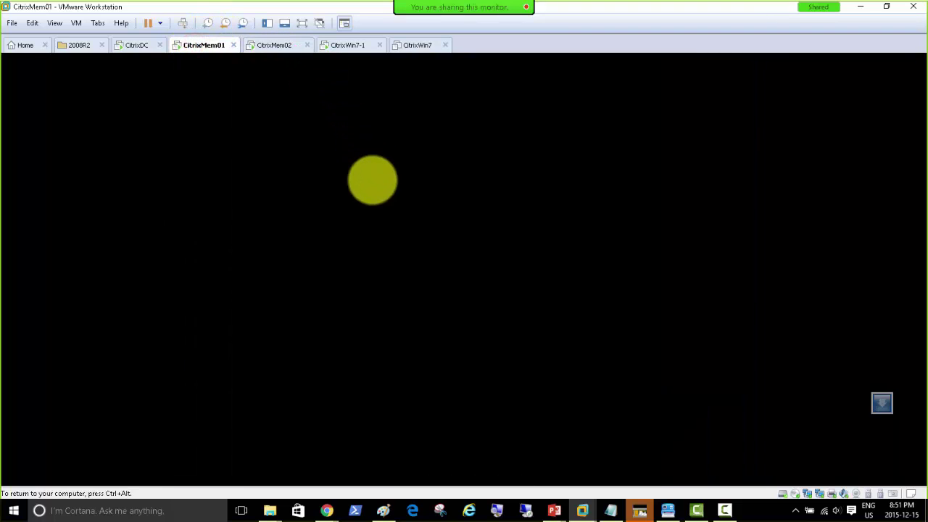
{"action": "key", "text": "ctrl+alt"}
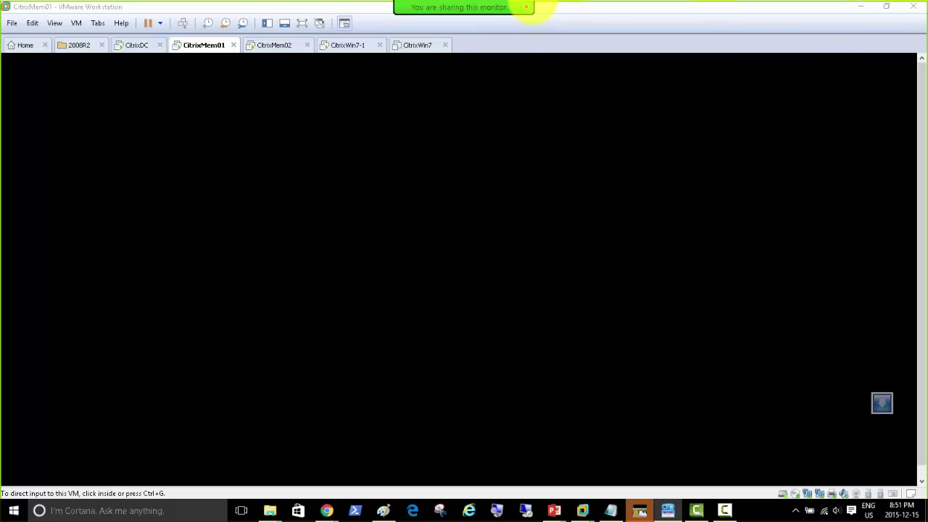
{"action": "mouse_move", "coordinate": [573, 11]}
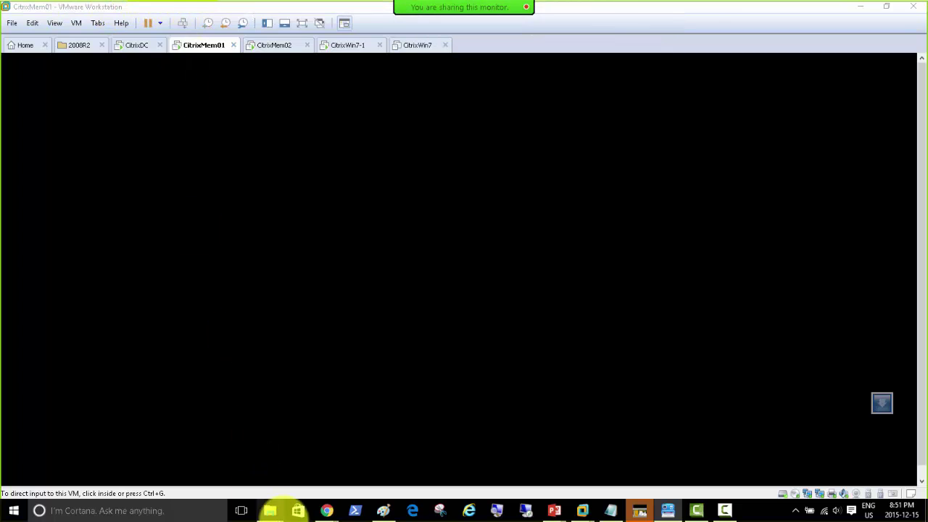
{"action": "mouse_move", "coordinate": [270, 507]}
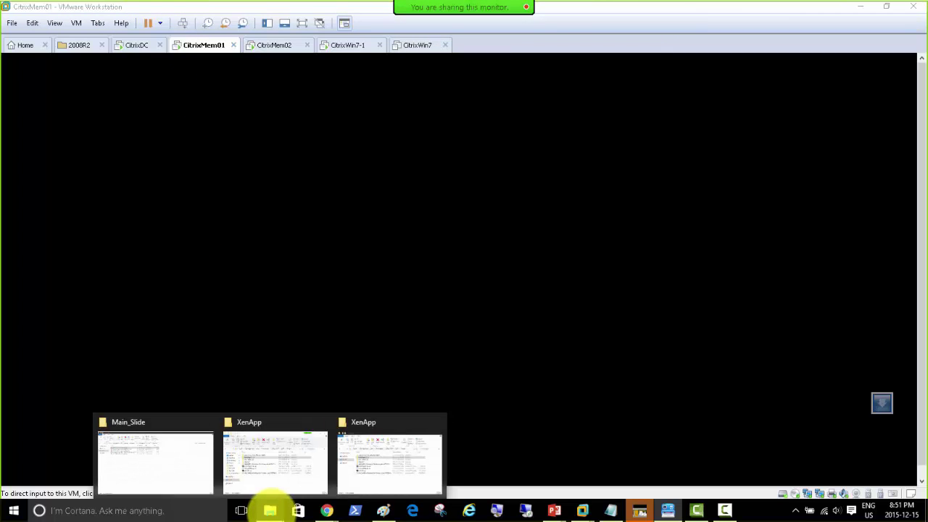
{"action": "left_click", "coordinate": [373, 483]}
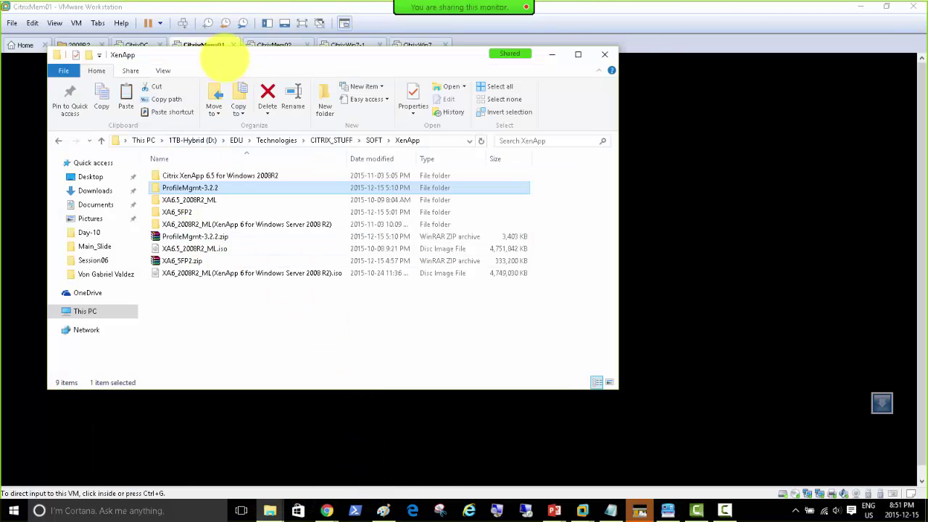
{"action": "left_click", "coordinate": [224, 49]}
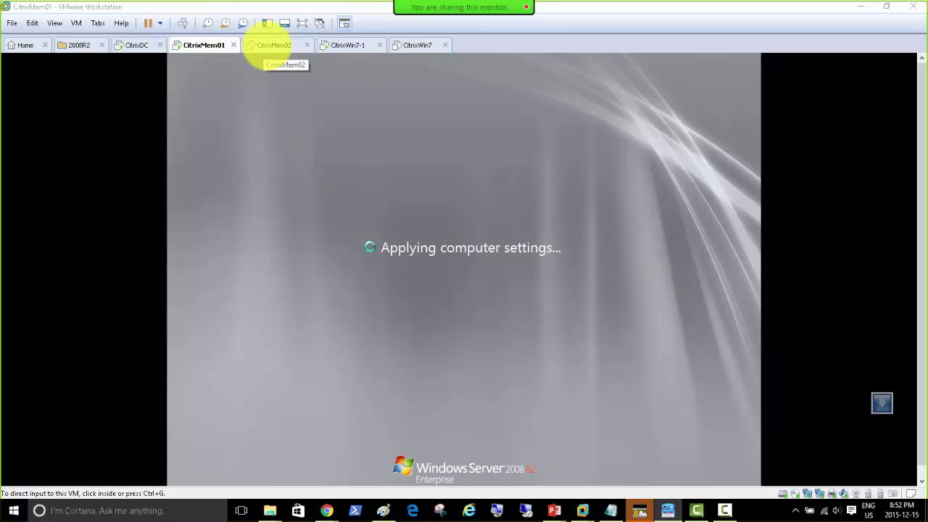
Glance at CitrixMem02, then return to CitrixMem01 to wait for its logon prompt.
{"action": "left_click", "coordinate": [269, 45]}
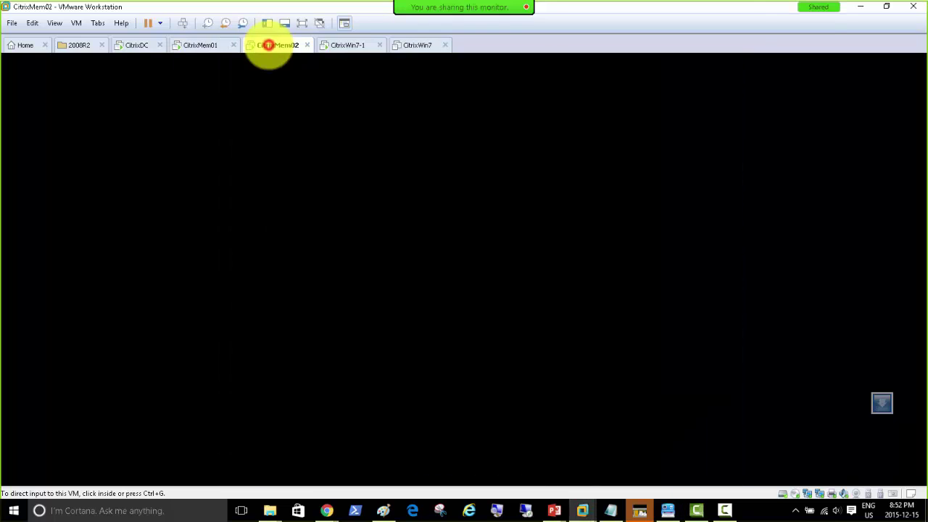
{"action": "left_click", "coordinate": [313, 144]}
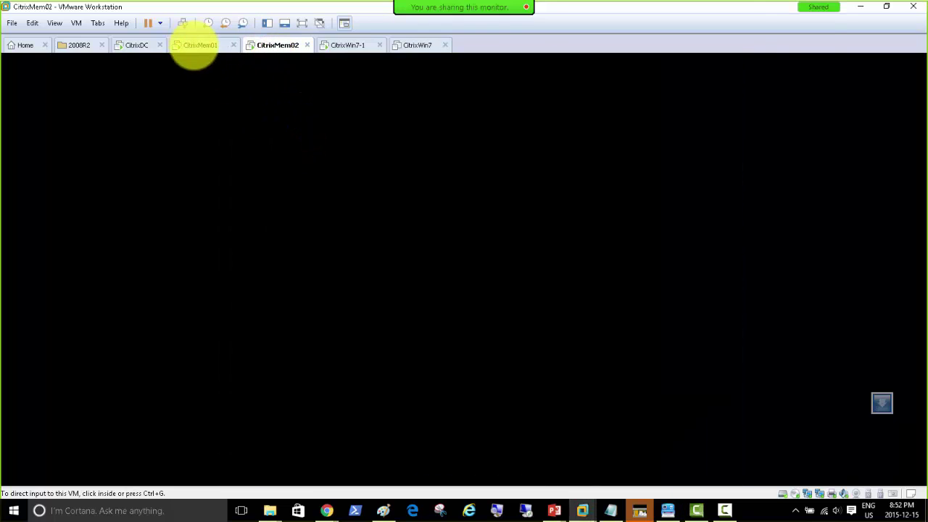
{"action": "left_click", "coordinate": [194, 48]}
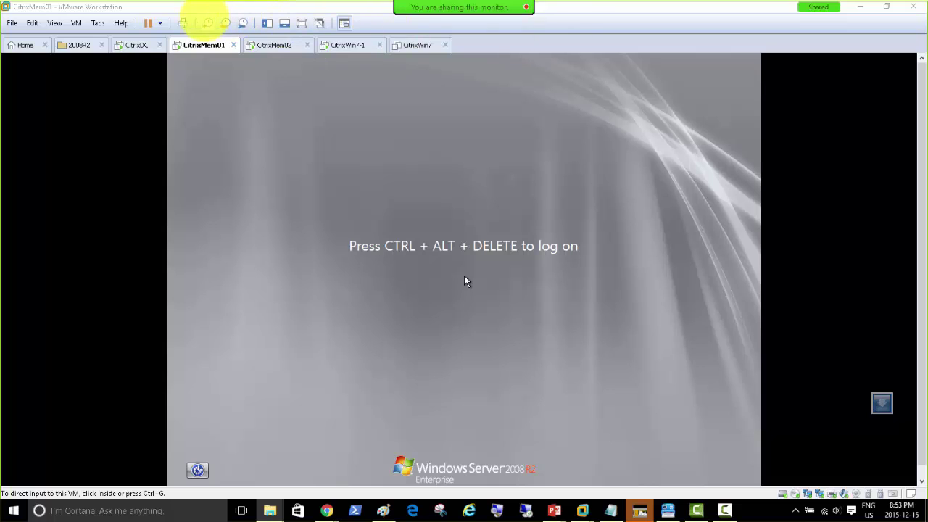
Log on to CitrixMem01 as the domain administrator, re-entering the password after the incorrect-password error.
{"action": "left_click", "coordinate": [182, 23]}
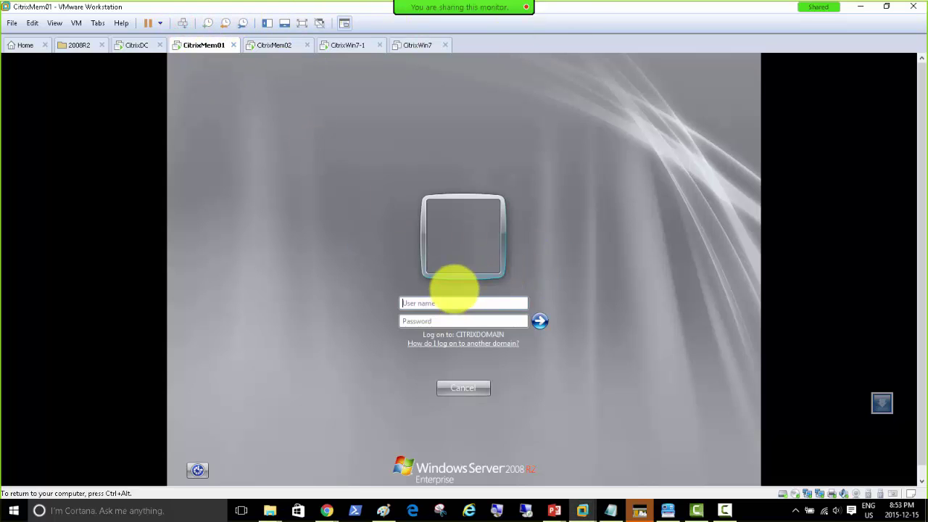
{"action": "left_click", "coordinate": [428, 302]}
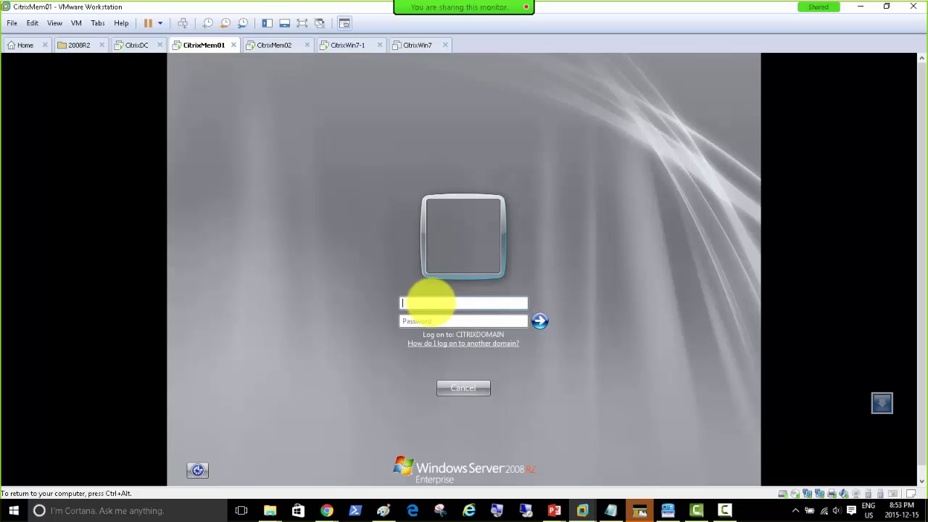
{"action": "type", "text": "citrixdomain\\"}
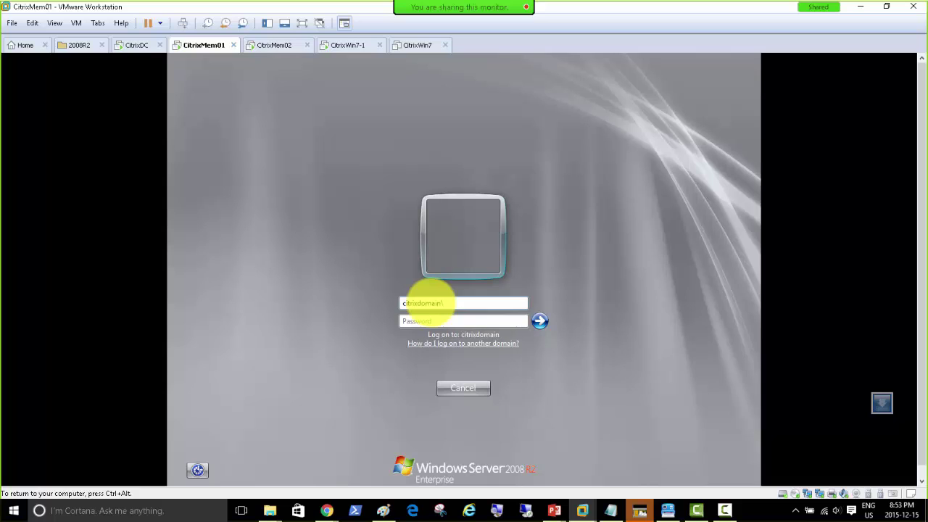
{"action": "type", "text": "administrator"}
{"action": "key", "text": "Tab"}
{"action": "type", "text": "•••••••"}
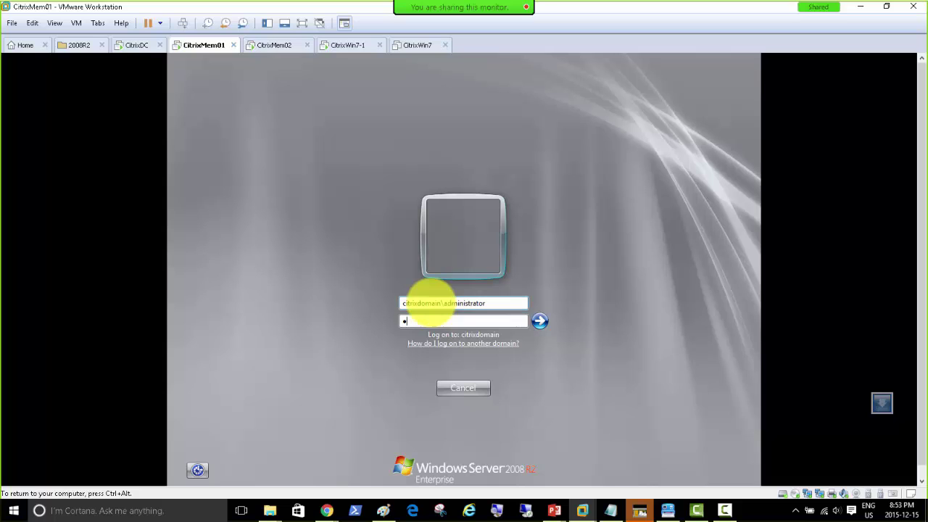
{"action": "type", "text": "••"}
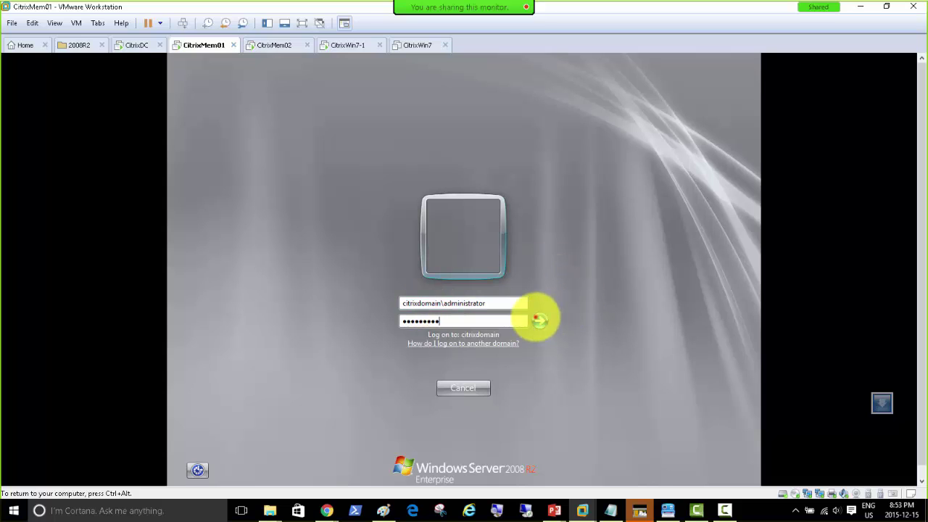
{"action": "left_click", "coordinate": [539, 319]}
{"action": "left_click", "coordinate": [463, 387]}
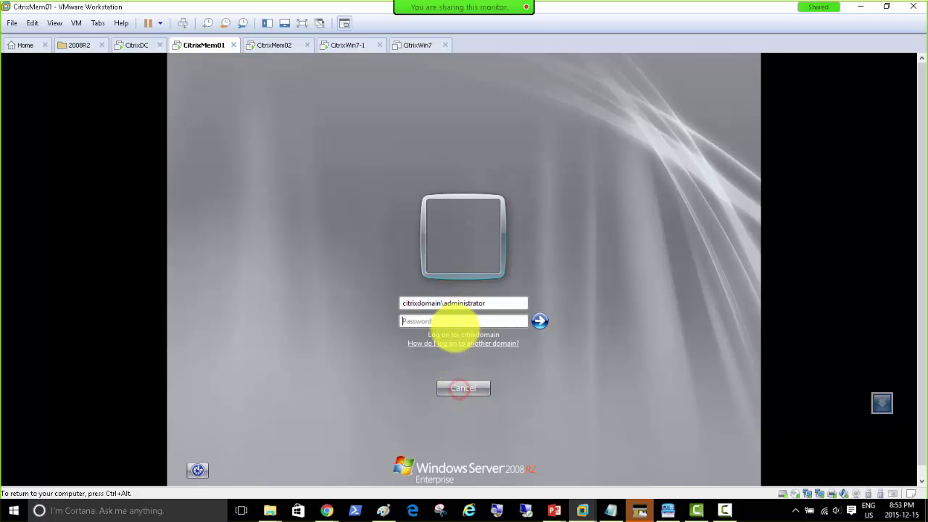
{"action": "left_click", "coordinate": [452, 321]}
{"action": "type", "text": "••"}
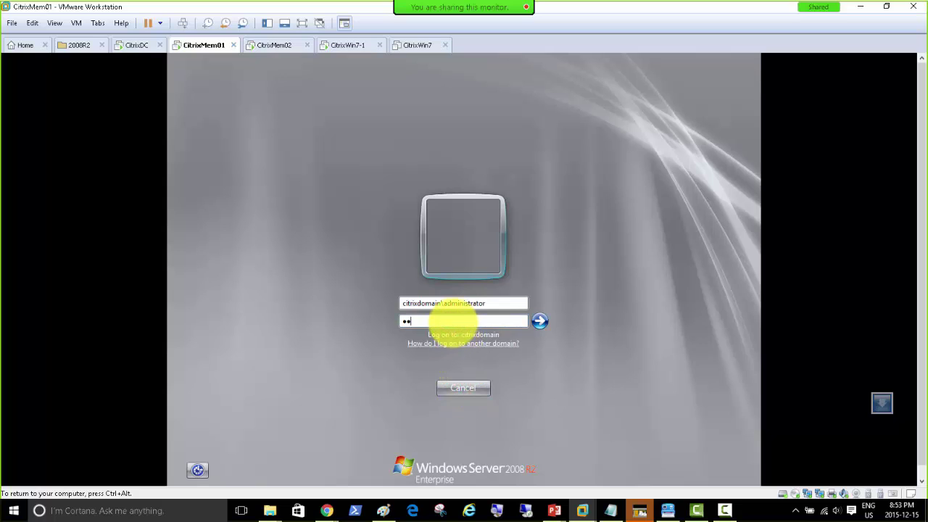
{"action": "key", "text": "BackSpace"}
{"action": "key", "text": "BackSpace"}
{"action": "type", "text": "•••••••••"}
{"action": "key", "text": "Return"}
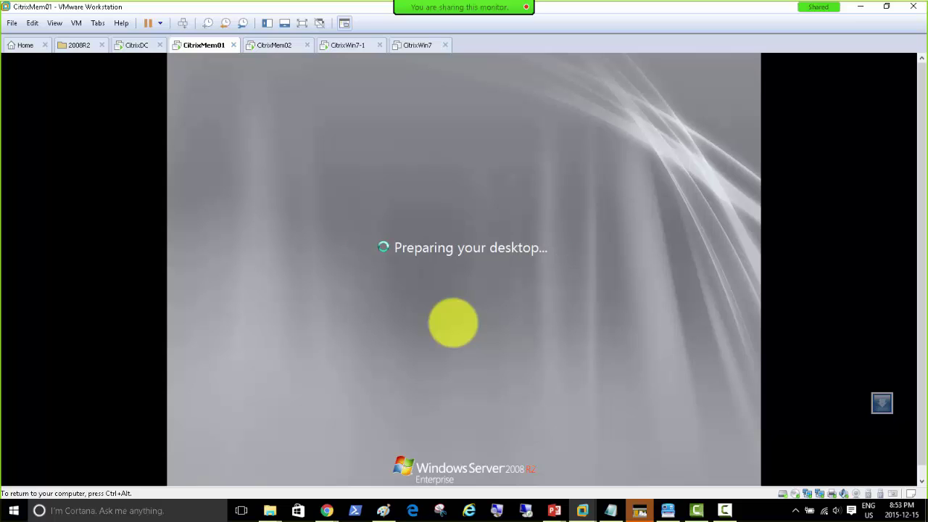
{"action": "key", "text": "ctrl+alt"}
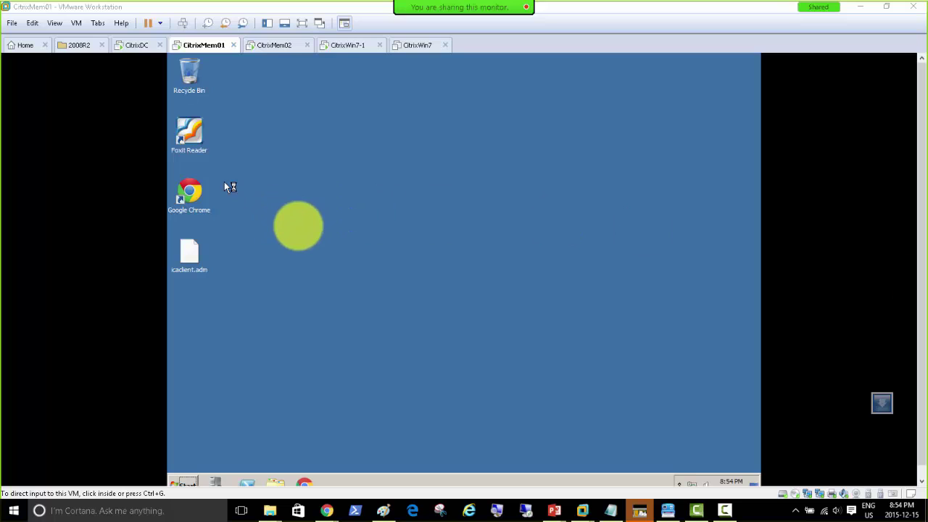
Switch to CitrixMem02's console while it applies computer settings after restarting.
{"action": "left_click", "coordinate": [270, 45]}
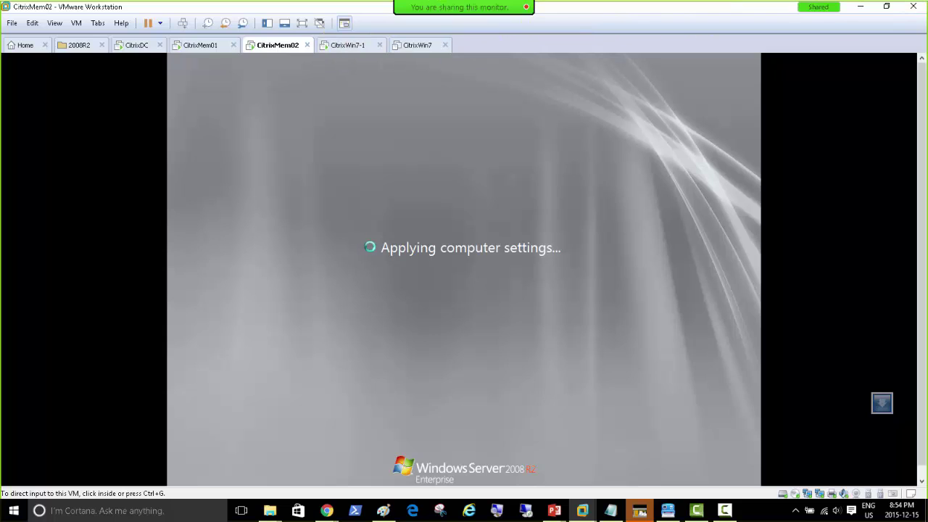
Send Ctrl+Alt+Del to CitrixMem02 once it reaches the logon screen.
{"action": "key", "text": "alt+Tab"}
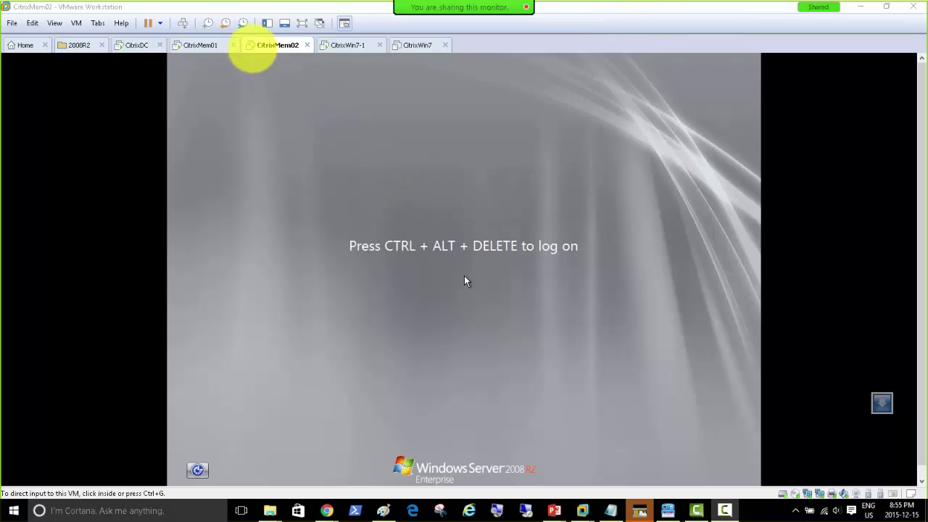
{"action": "left_click", "coordinate": [183, 22]}
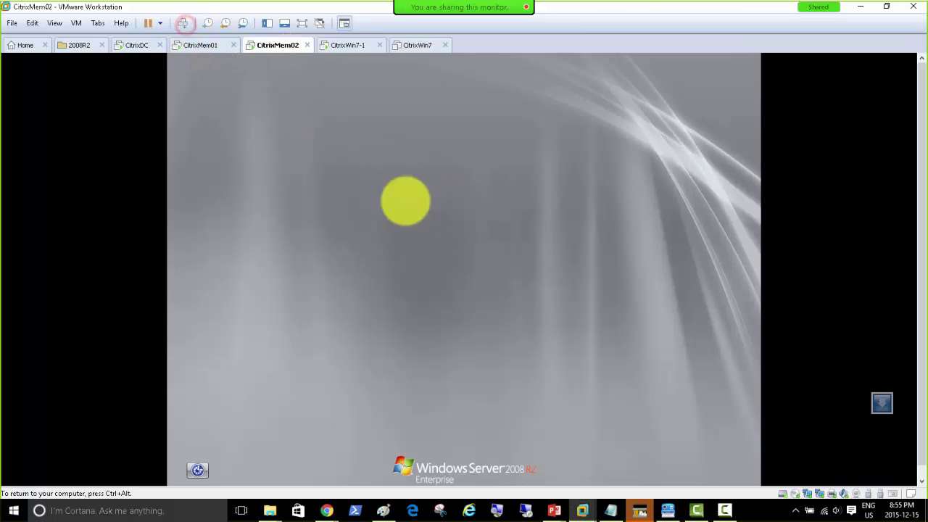
Log on to CitrixMem02 as the domain administrator, retyping the password after the error.
{"action": "left_click", "coordinate": [448, 305]}
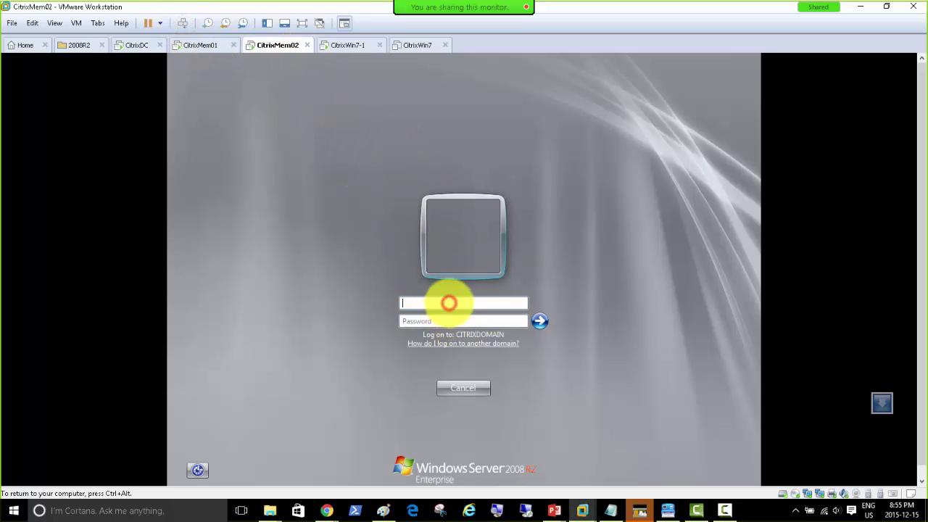
{"action": "type", "text": "citrixdomain"}
{"action": "key", "text": "BackSpace"}
{"action": "key", "text": "BackSpace"}
{"action": "key", "text": "BackSpace"}
{"action": "key", "text": "BackSpace"}
{"action": "key", "text": "BackSpace"}
{"action": "key", "text": "BackSpace"}
{"action": "key", "text": "BackSpace"}
{"action": "key", "text": "BackSpace"}
{"action": "key", "text": "BackSpace"}
{"action": "key", "text": "BackSpace"}
{"action": "key", "text": "BackSpace"}
{"action": "key", "text": "BackSpace"}
{"action": "type", "text": "citrixdomain\\adminis"}
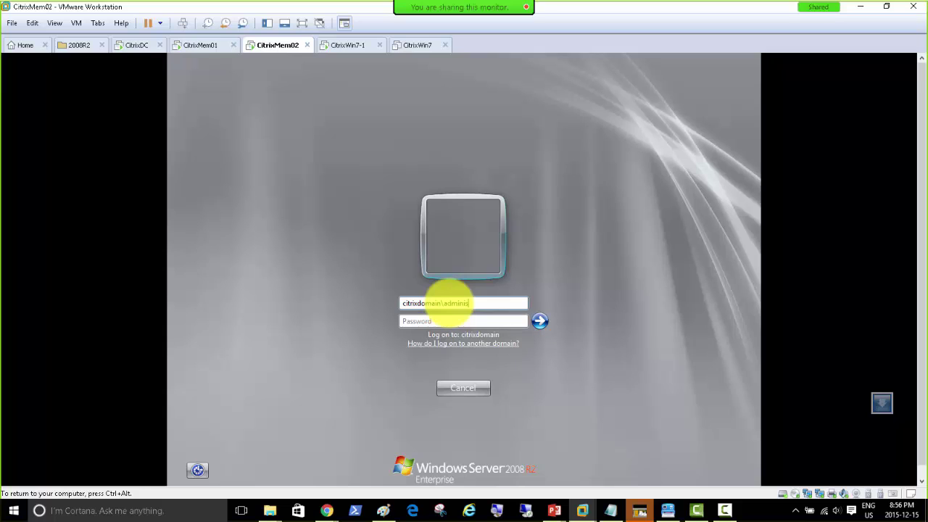
{"action": "type", "text": "trator"}
{"action": "key", "text": "Tab"}
{"action": "type", "text": "•••••••••"}
{"action": "key", "text": "Return"}
{"action": "key", "text": "Return"}
{"action": "type", "text": "•••••••••"}
{"action": "key", "text": "Return"}
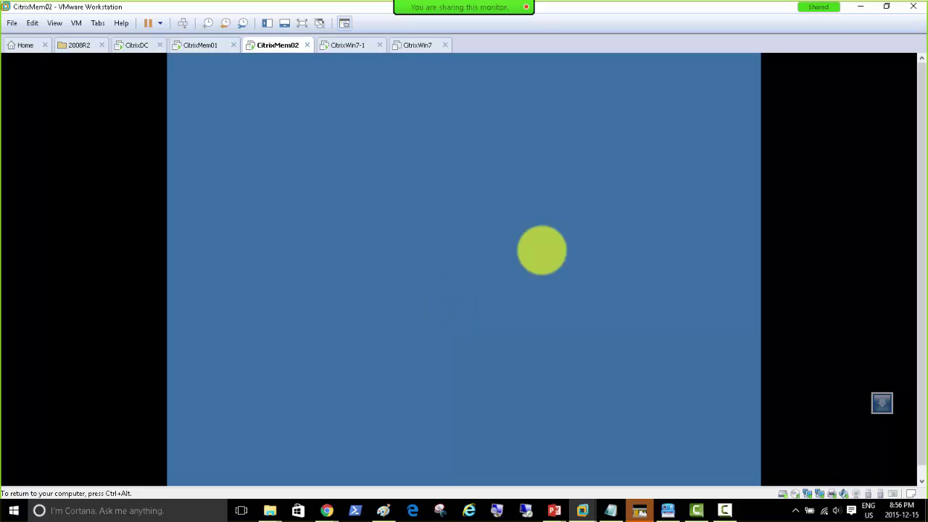
Check CitrixMem01, then return to CitrixMem02 while Initial Configuration Tasks loads.
{"action": "left_click", "coordinate": [392, 221]}
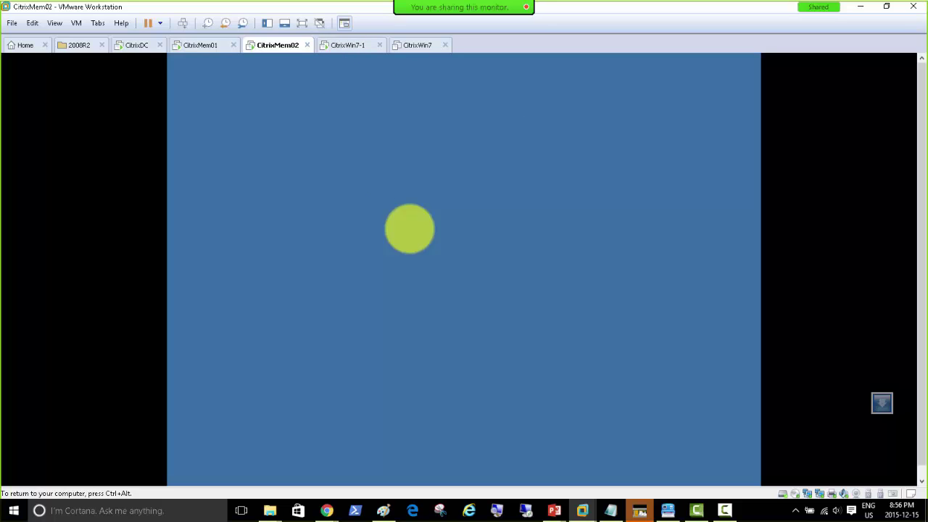
{"action": "key", "text": "ctrl+alt"}
{"action": "left_click", "coordinate": [201, 45]}
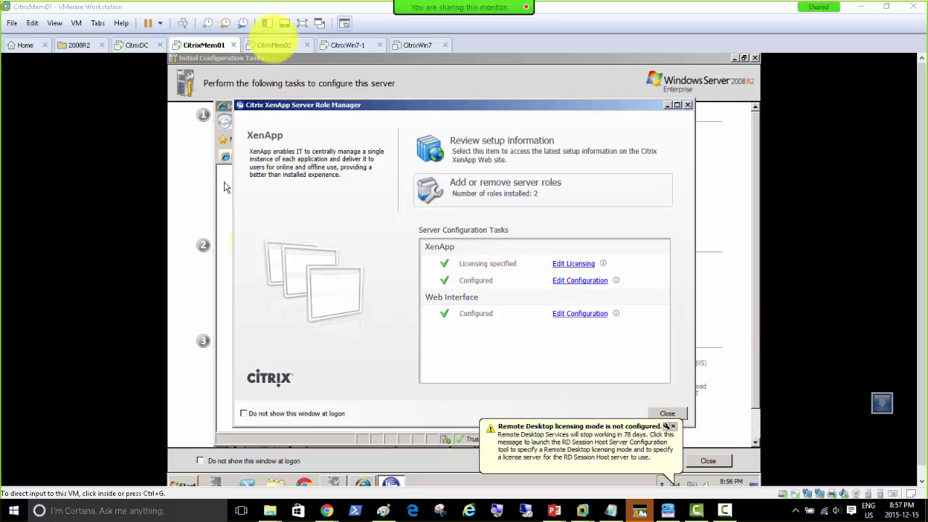
{"action": "left_click", "coordinate": [274, 45]}
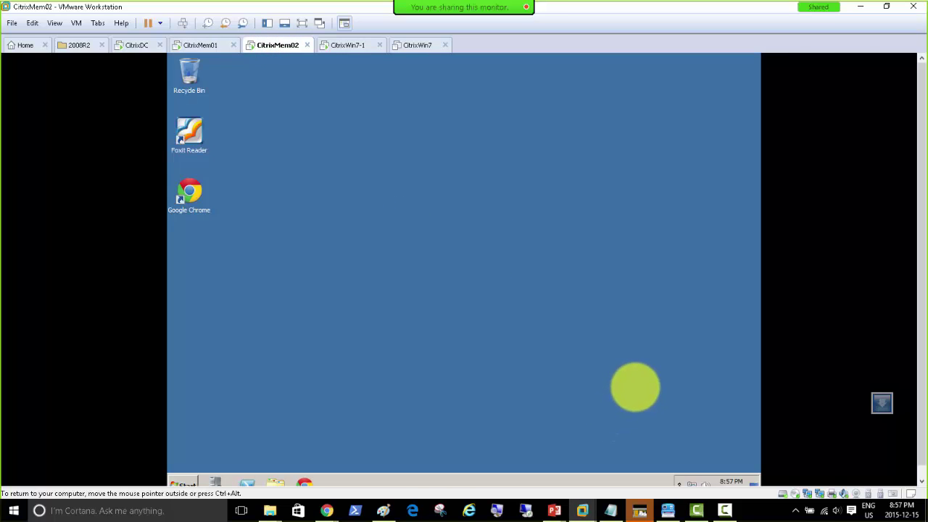
{"action": "key", "text": "ctrl+alt"}
{"action": "left_click", "coordinate": [582, 510]}
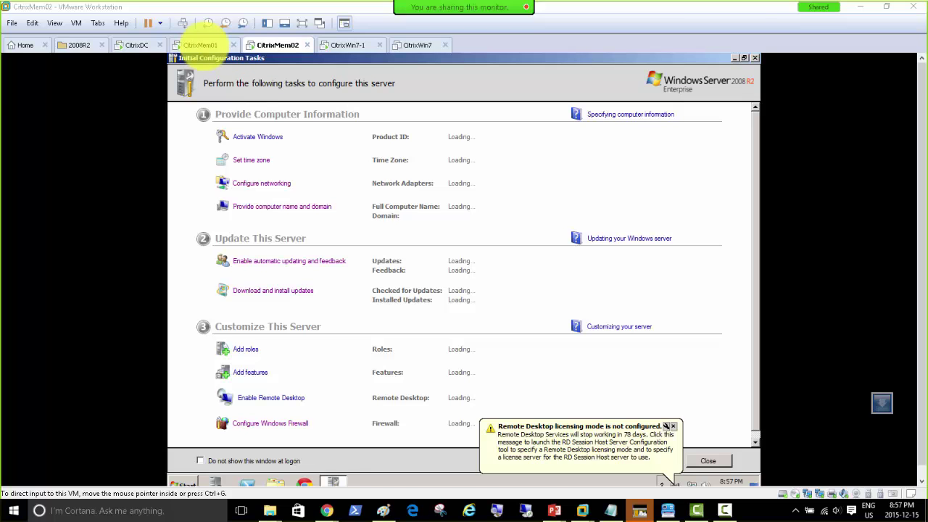
Flip between the CitrixMem01 and CitrixMem02 VM tabs, settling on CitrixMem01.
{"action": "left_click", "coordinate": [204, 46]}
{"action": "left_click", "coordinate": [267, 45]}
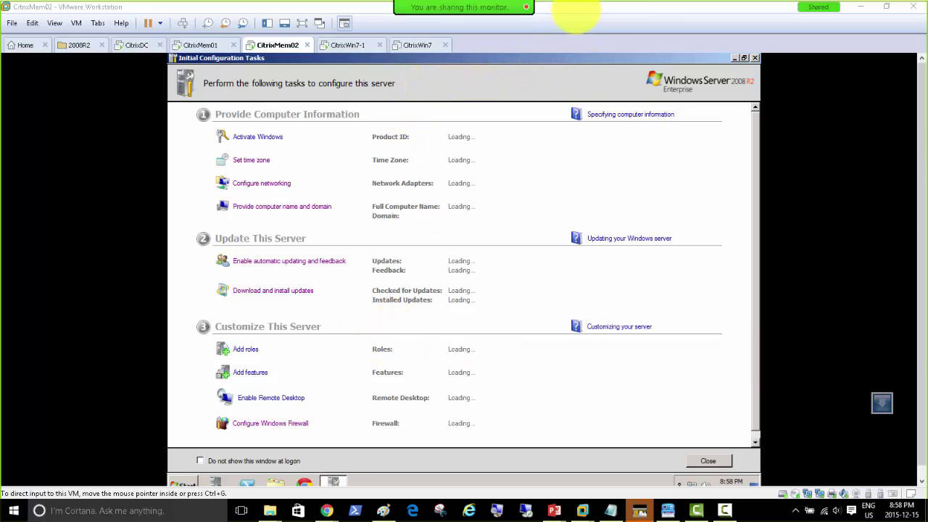
{"action": "left_click", "coordinate": [578, 7]}
{"action": "left_click", "coordinate": [196, 45]}
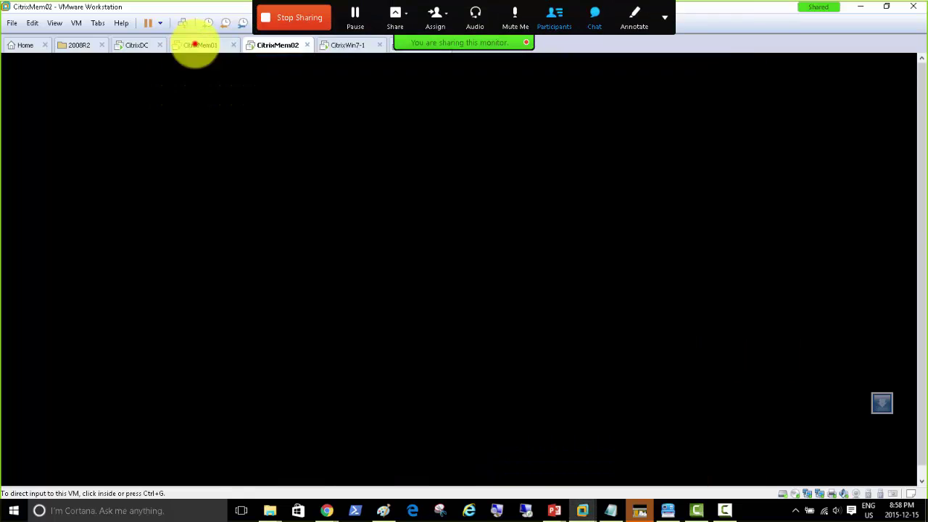
{"action": "left_click", "coordinate": [268, 44]}
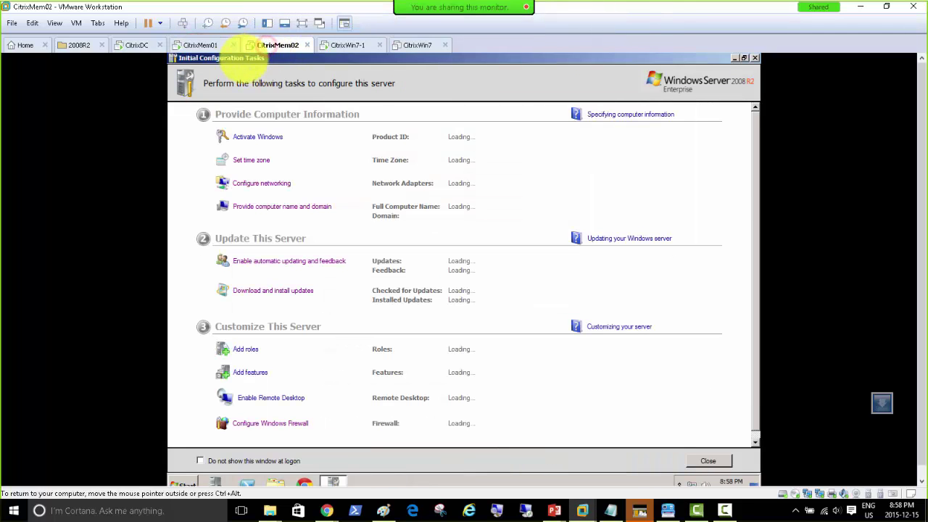
{"action": "left_click", "coordinate": [200, 45]}
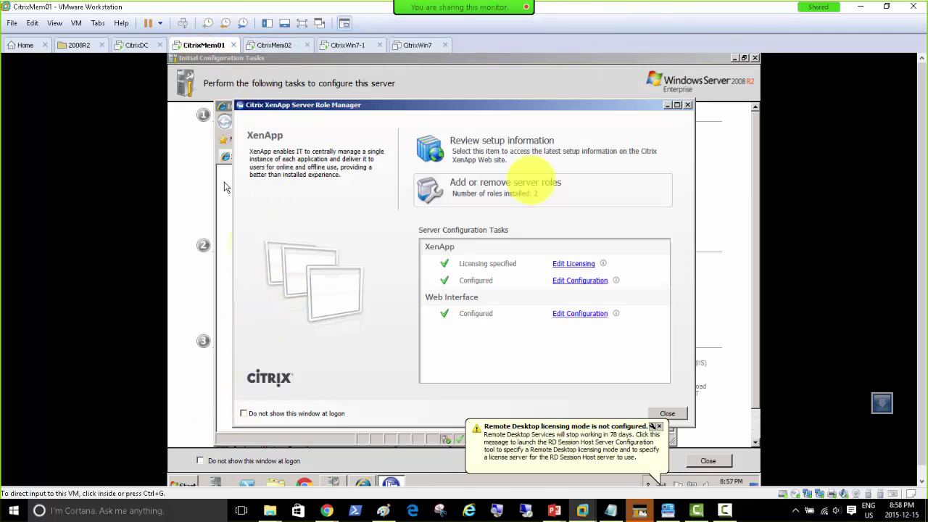
Launch Citrix AppCenter from CitrixMem01's Start menu.
{"action": "left_click", "coordinate": [182, 483]}
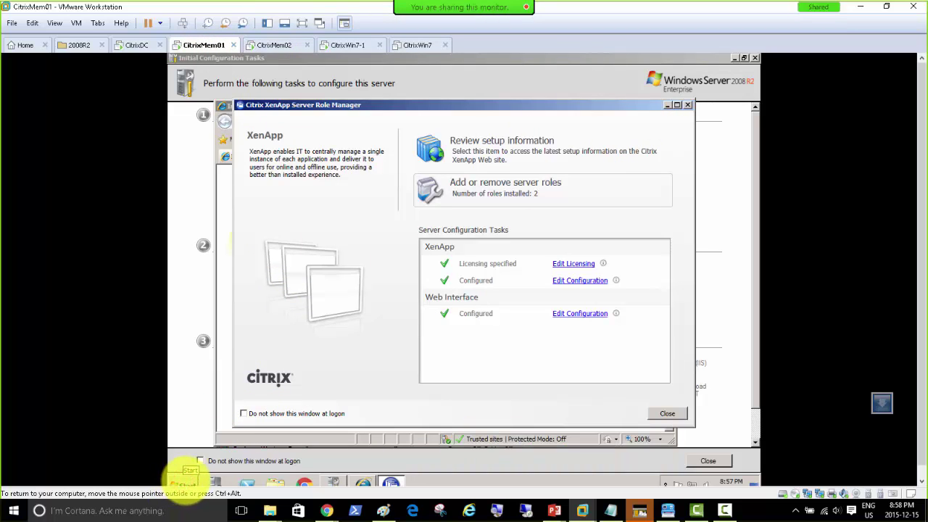
{"action": "left_click", "coordinate": [185, 482]}
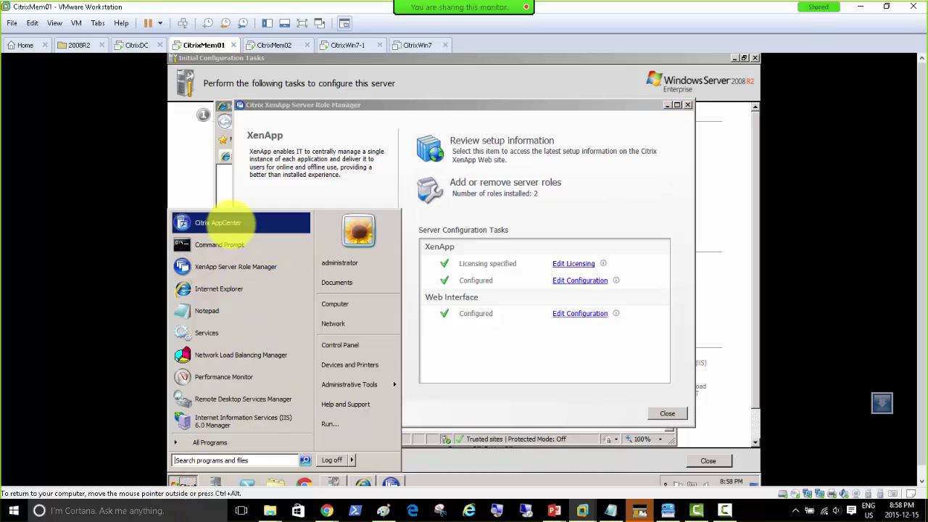
{"action": "left_click", "coordinate": [231, 224]}
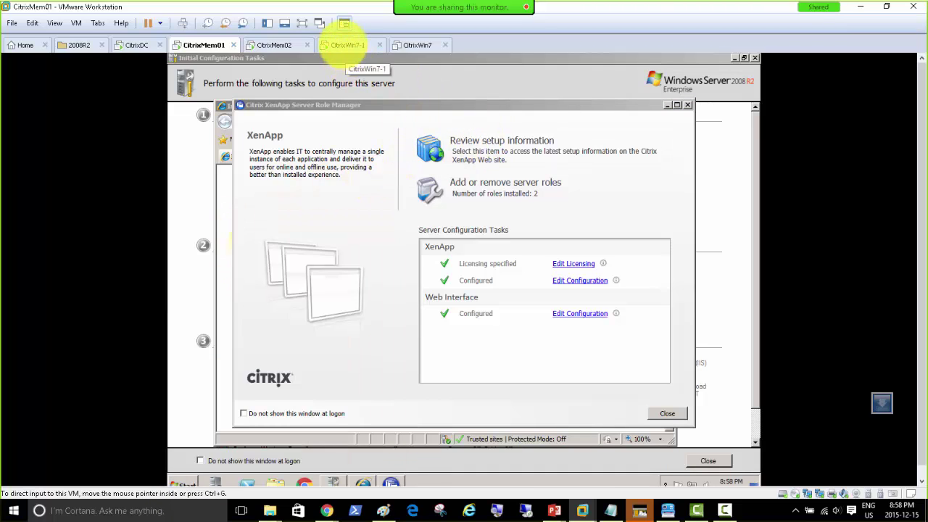
Bring up the CitrixWin7-1 client's XenApp web page showing the inactivity logoff message.
{"action": "left_click", "coordinate": [347, 45]}
{"action": "left_click", "coordinate": [437, 327]}
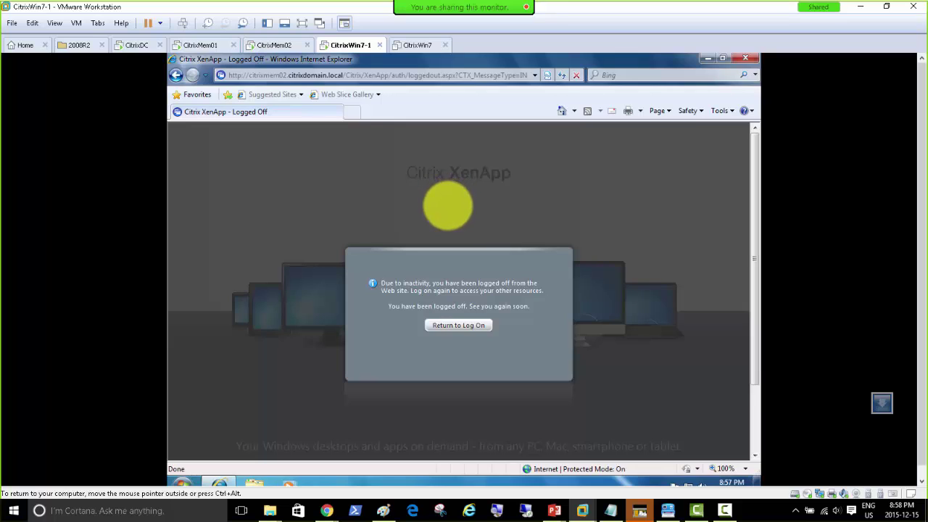
{"action": "left_click", "coordinate": [451, 326]}
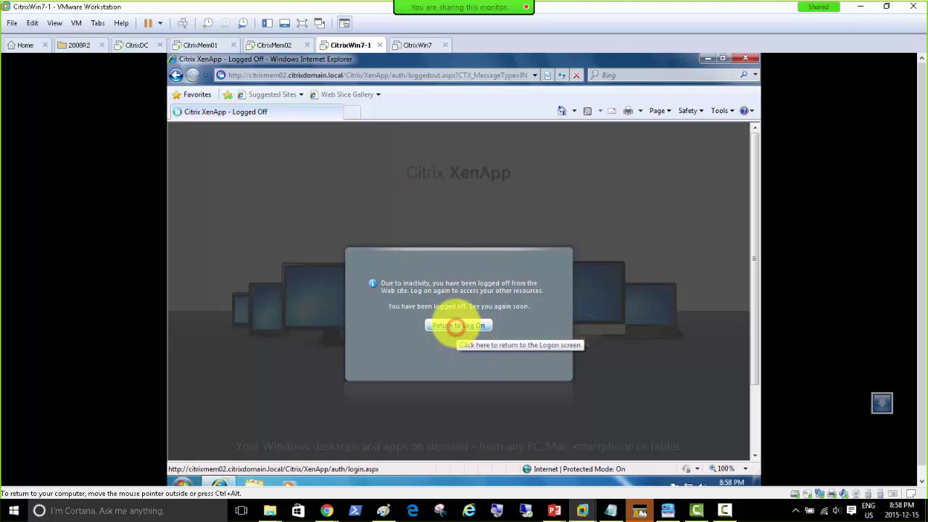
{"action": "left_click", "coordinate": [454, 326]}
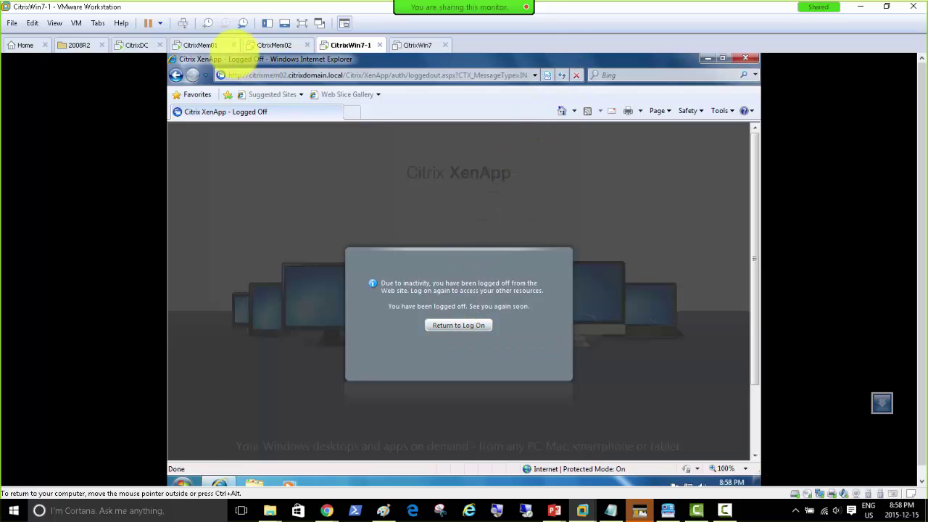
On CitrixMem01, move the Discovery completed dialog up and dismiss it with OK.
{"action": "left_click", "coordinate": [201, 45]}
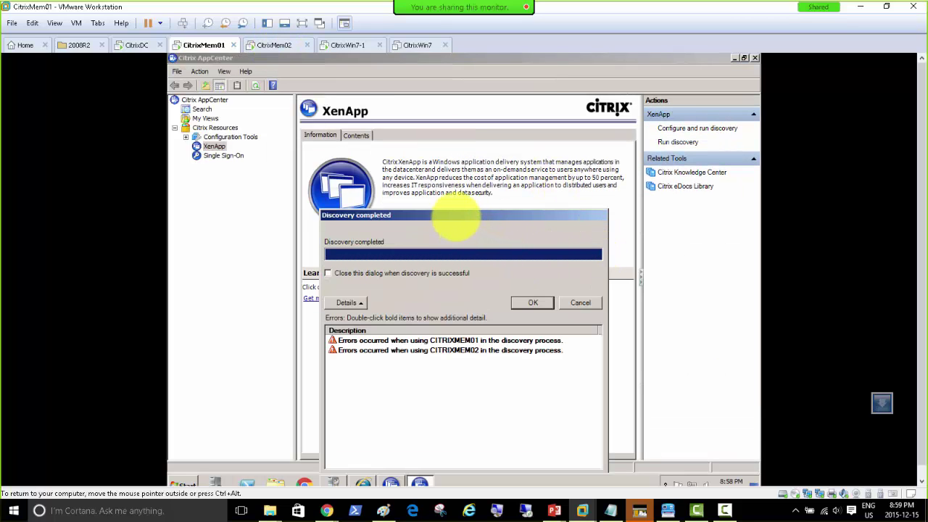
{"action": "left_click", "coordinate": [454, 215]}
{"action": "left_click_drag", "start_coordinate": [453, 215], "coordinate": [445, 120]}
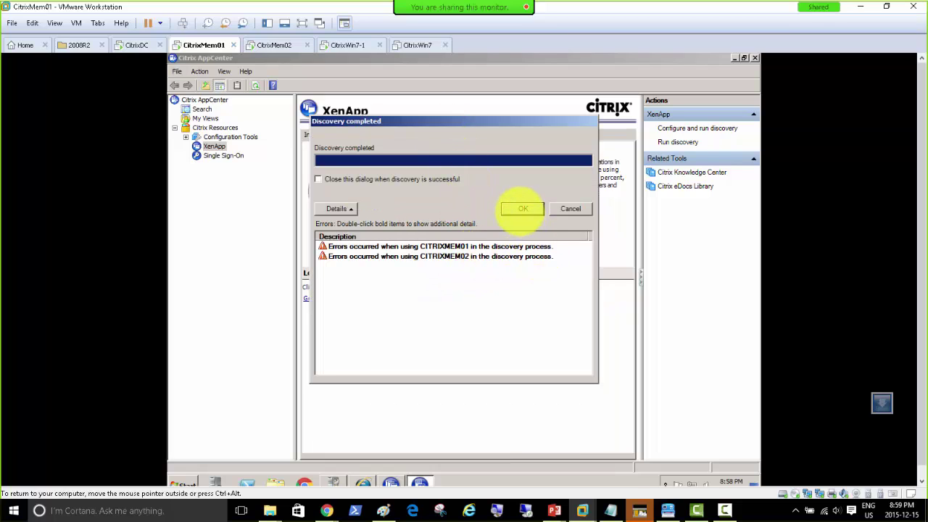
{"action": "left_click", "coordinate": [522, 208]}
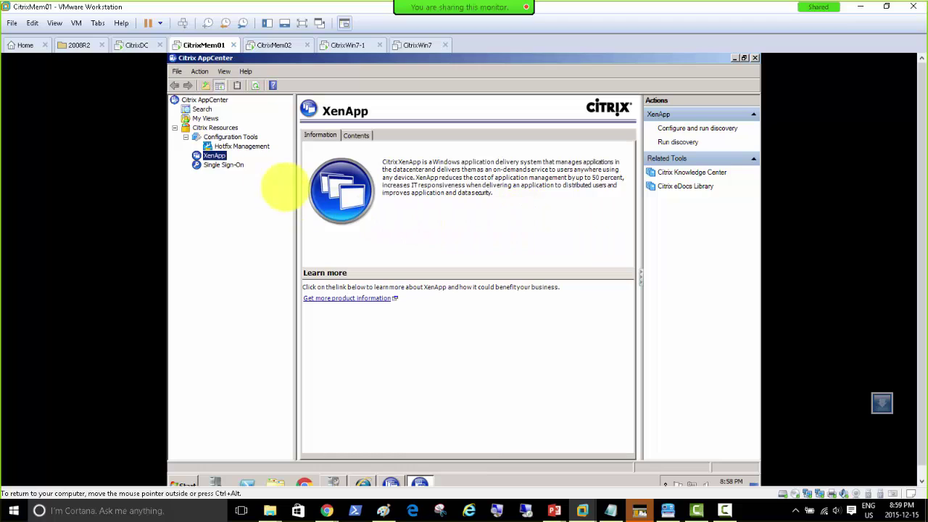
Glance at CitrixMem02's Start menu, then return to CitrixMem01 and open its Start menu.
{"action": "left_click", "coordinate": [270, 45]}
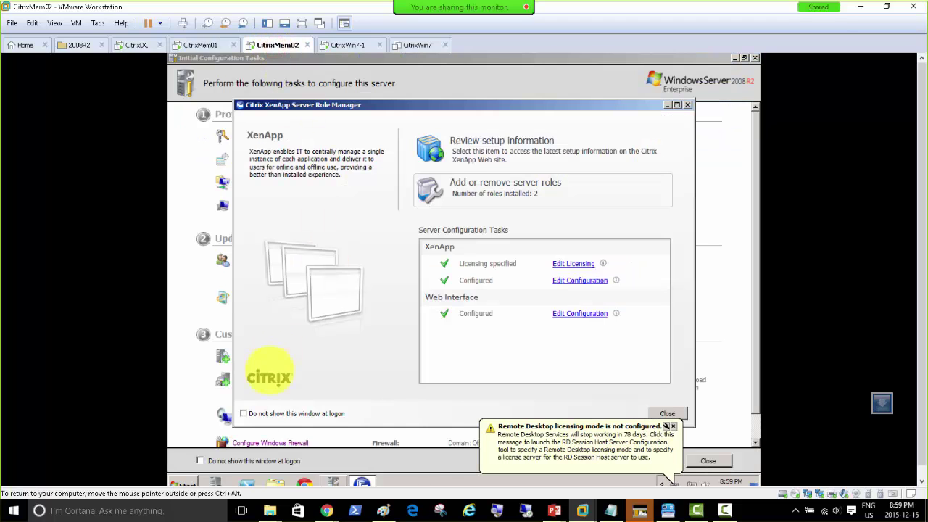
{"action": "left_click", "coordinate": [182, 483]}
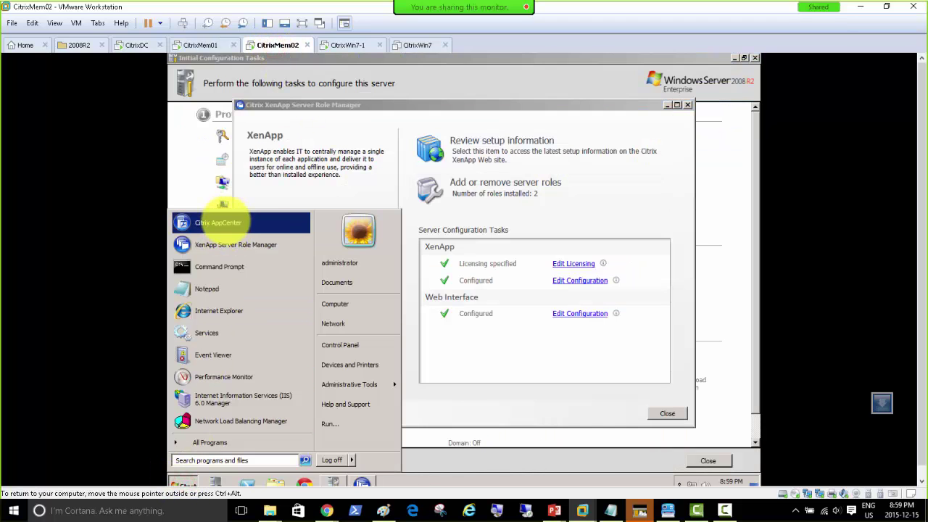
{"action": "left_click", "coordinate": [218, 222]}
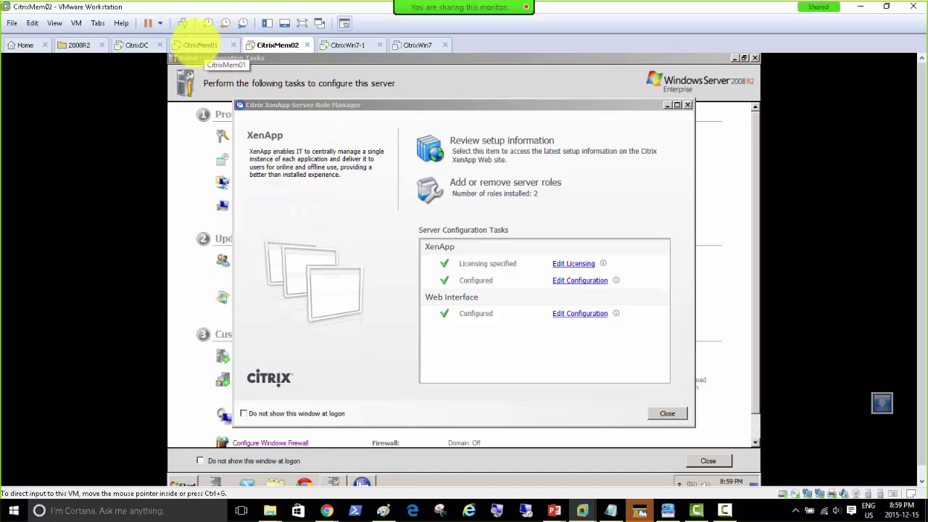
{"action": "left_click", "coordinate": [196, 45]}
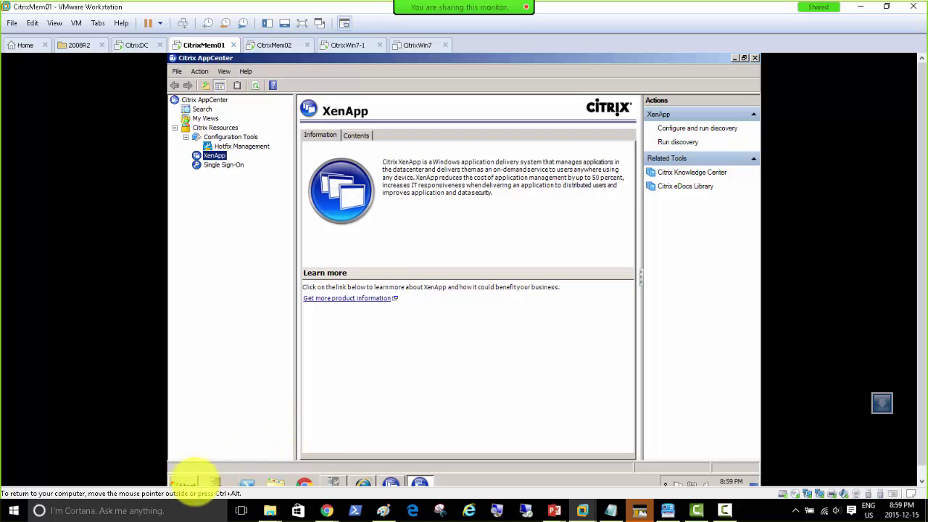
{"action": "left_click", "coordinate": [185, 482]}
Open Services maximized, sort by Startup Type, and inspect the Citrix Delivery Services Protocol Transition Service.
{"action": "left_click", "coordinate": [228, 332]}
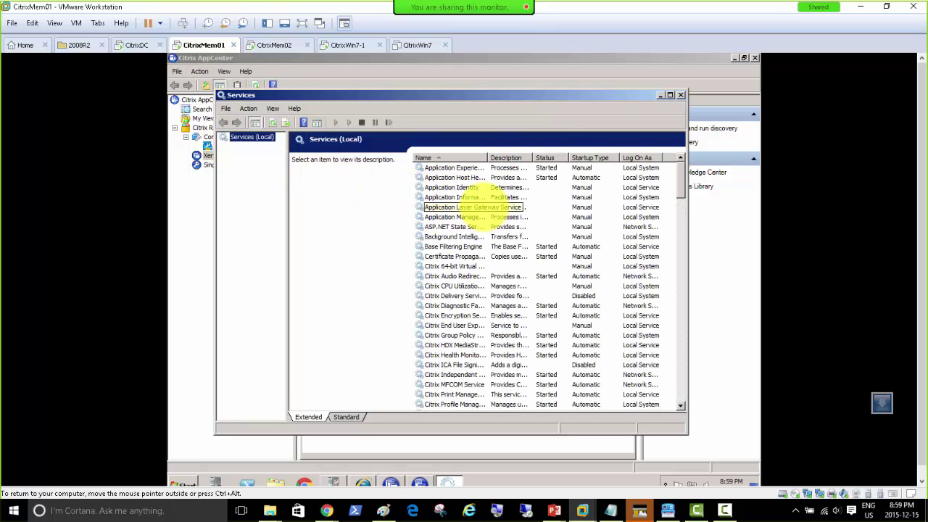
{"action": "double_click", "coordinate": [536, 95]}
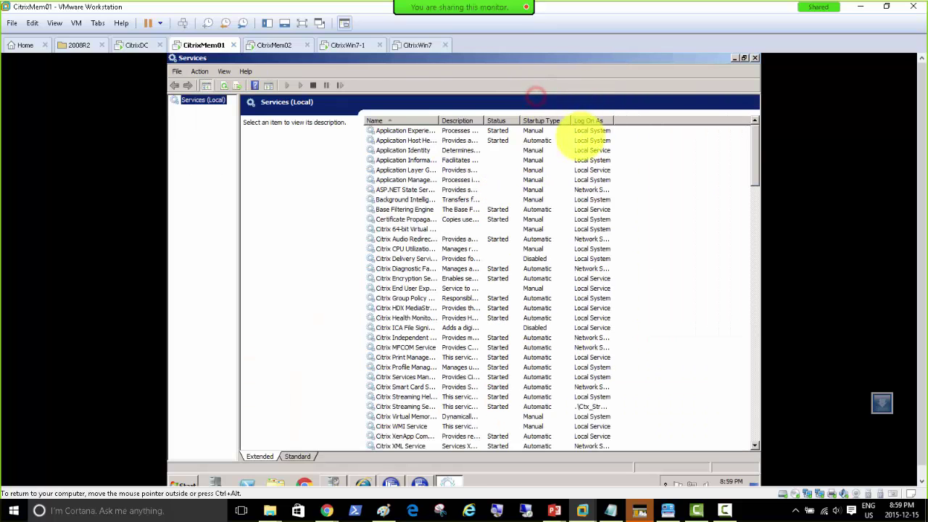
{"action": "left_click", "coordinate": [551, 120]}
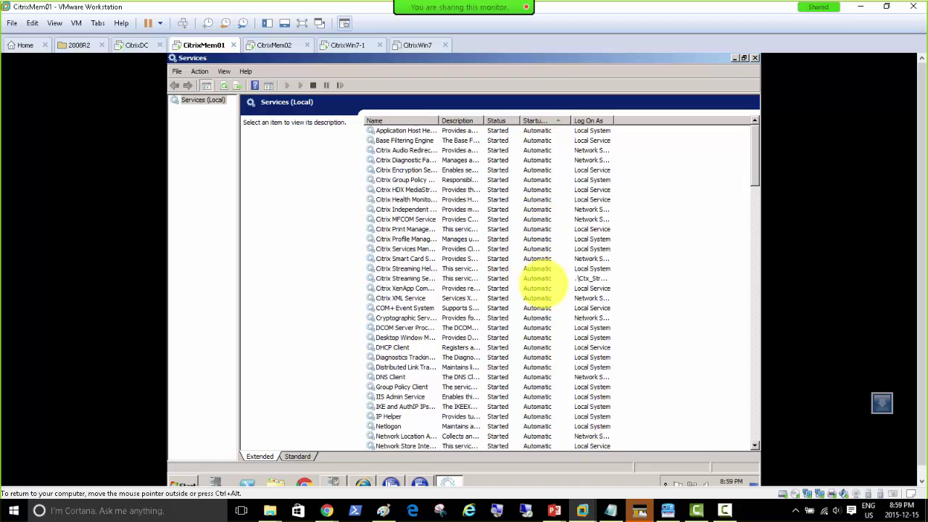
{"action": "scroll", "coordinate": [533, 269], "scroll_direction": "down", "scroll_amount": 15}
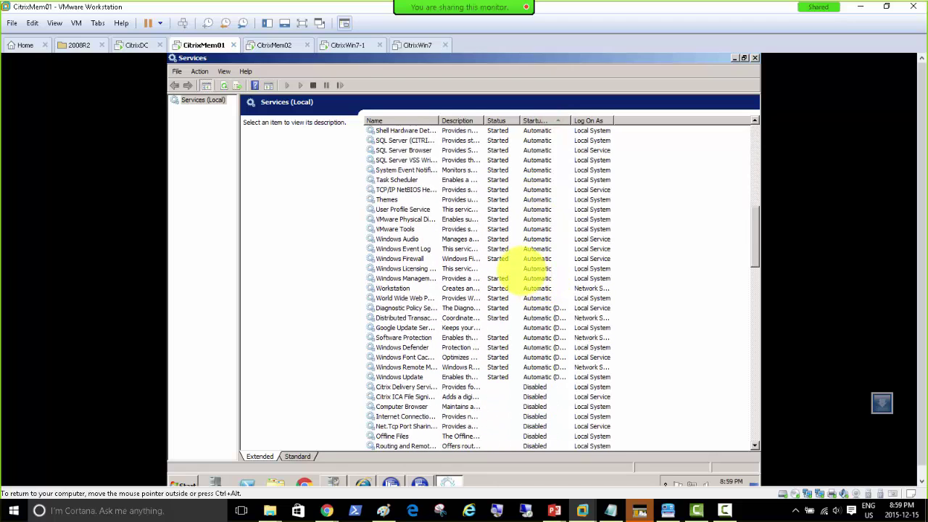
{"action": "left_click", "coordinate": [524, 268]}
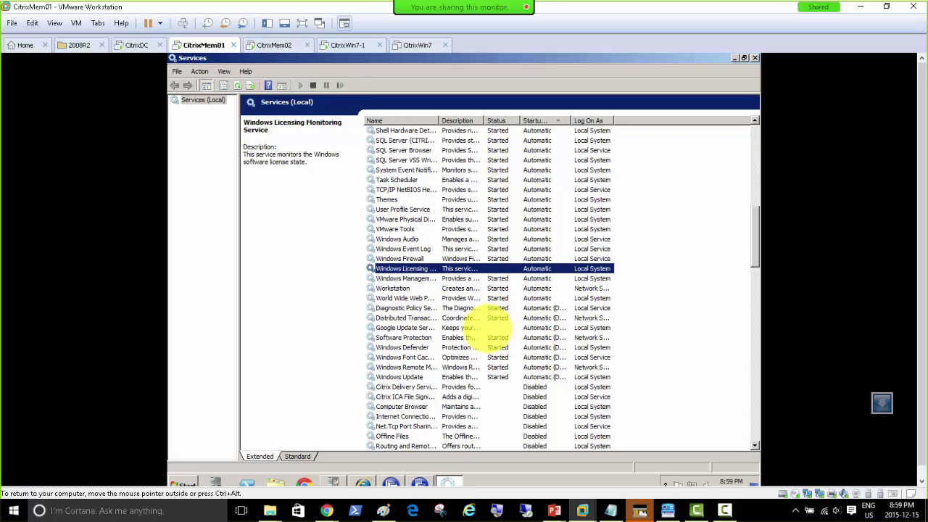
{"action": "scroll", "coordinate": [482, 326], "scroll_direction": "down", "scroll_amount": 4}
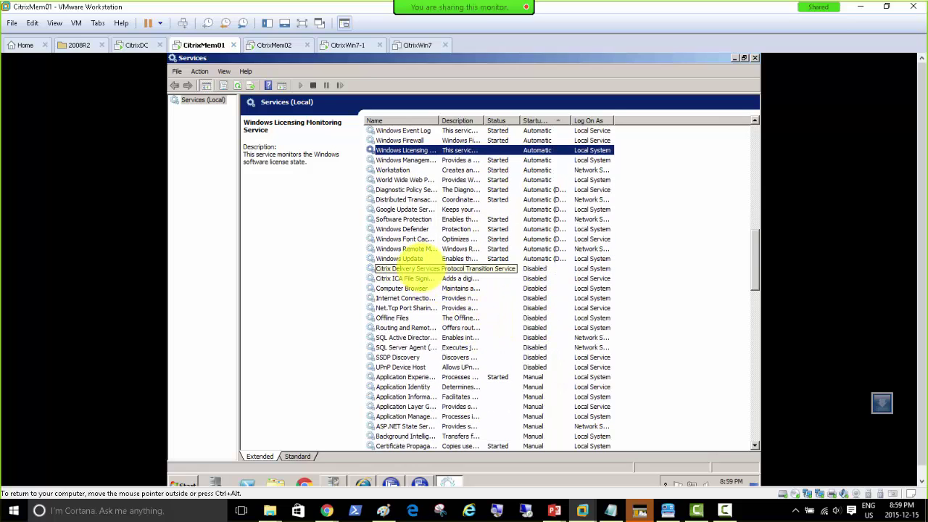
{"action": "left_click", "coordinate": [420, 269]}
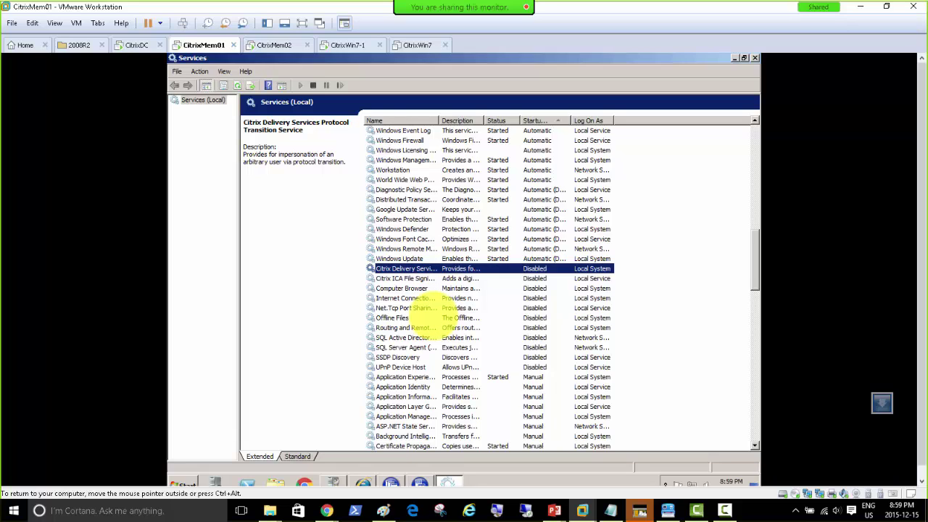
Scroll through the remaining services, widening a column, to review the Citrix services' startup types.
{"action": "scroll", "coordinate": [416, 304], "scroll_direction": "down", "scroll_amount": 1}
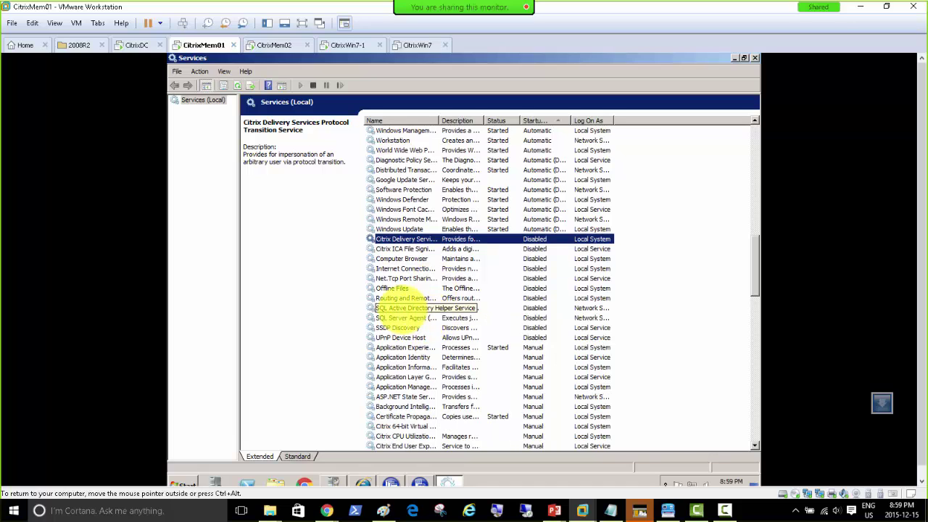
{"action": "scroll", "coordinate": [410, 312], "scroll_direction": "down", "scroll_amount": 3}
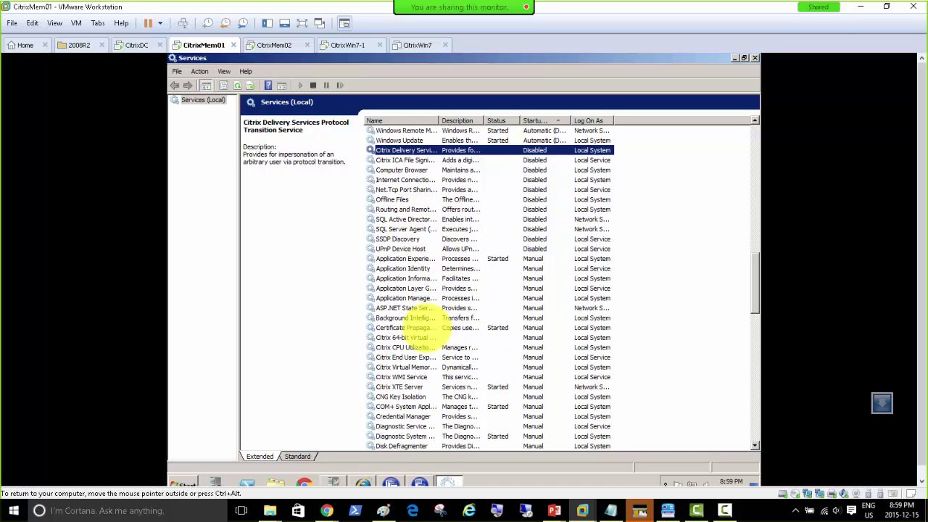
{"action": "scroll", "coordinate": [410, 297], "scroll_direction": "down", "scroll_amount": 1}
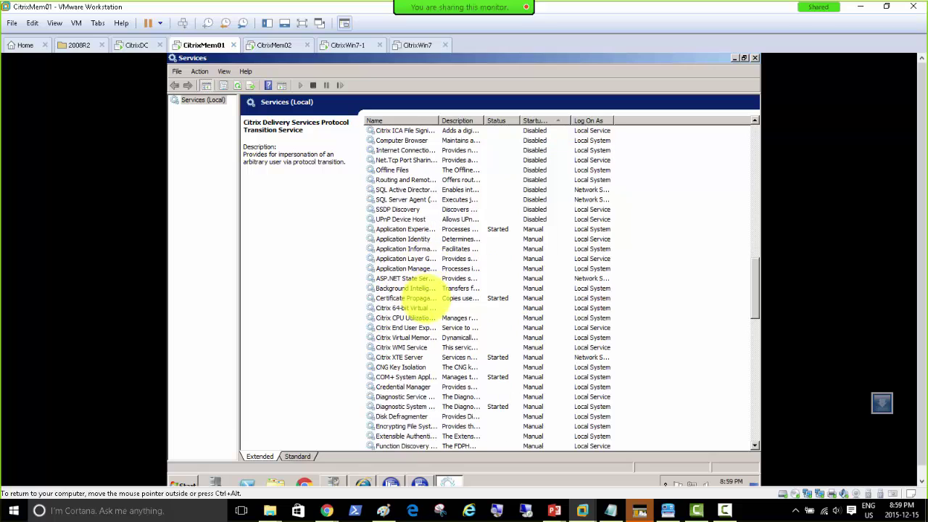
{"action": "left_click_drag", "start_coordinate": [439, 121], "coordinate": [487, 122]}
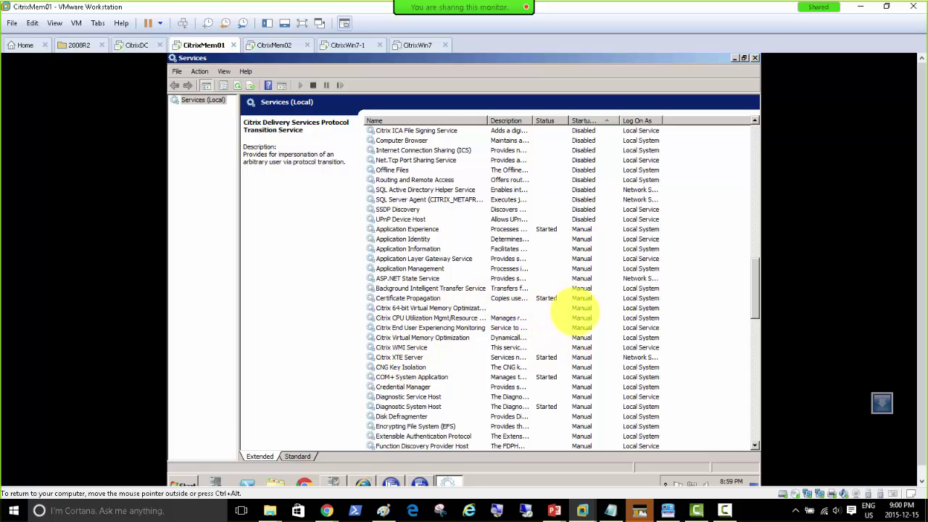
{"action": "scroll", "coordinate": [425, 389], "scroll_direction": "down", "scroll_amount": 5}
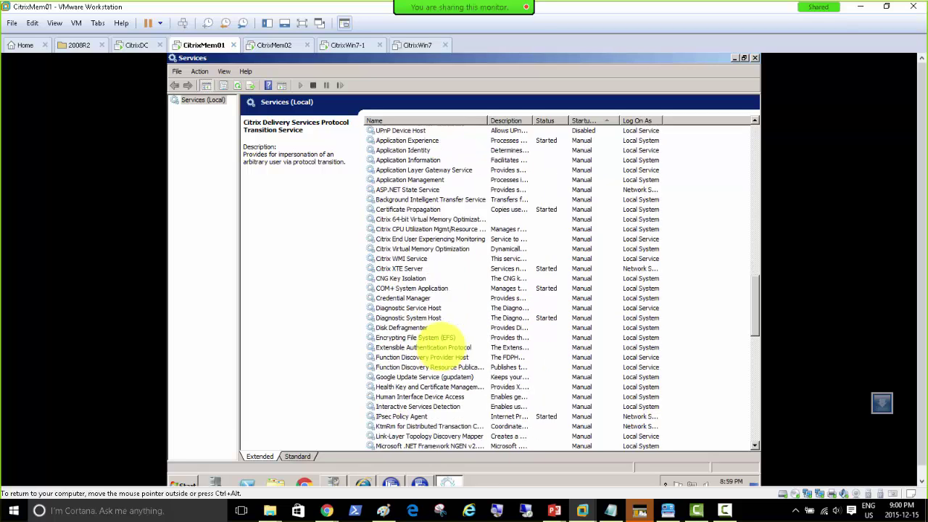
{"action": "scroll", "coordinate": [439, 335], "scroll_direction": "down", "scroll_amount": 6}
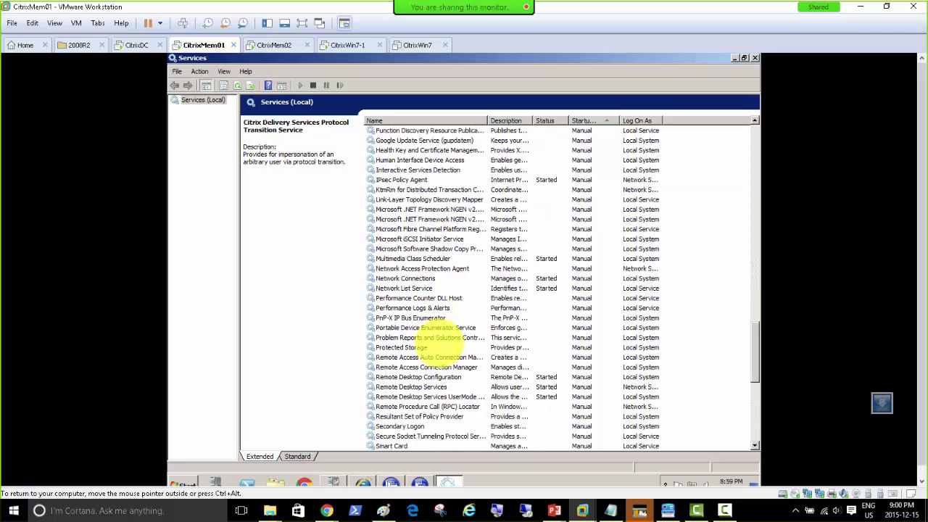
{"action": "scroll", "coordinate": [437, 339], "scroll_direction": "down", "scroll_amount": 10}
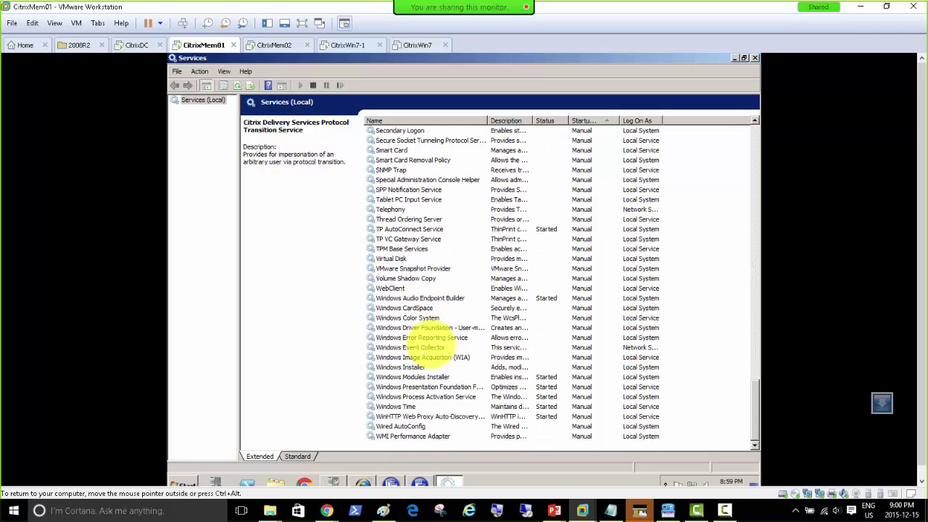
{"action": "scroll", "coordinate": [426, 341], "scroll_direction": "up", "scroll_amount": 20}
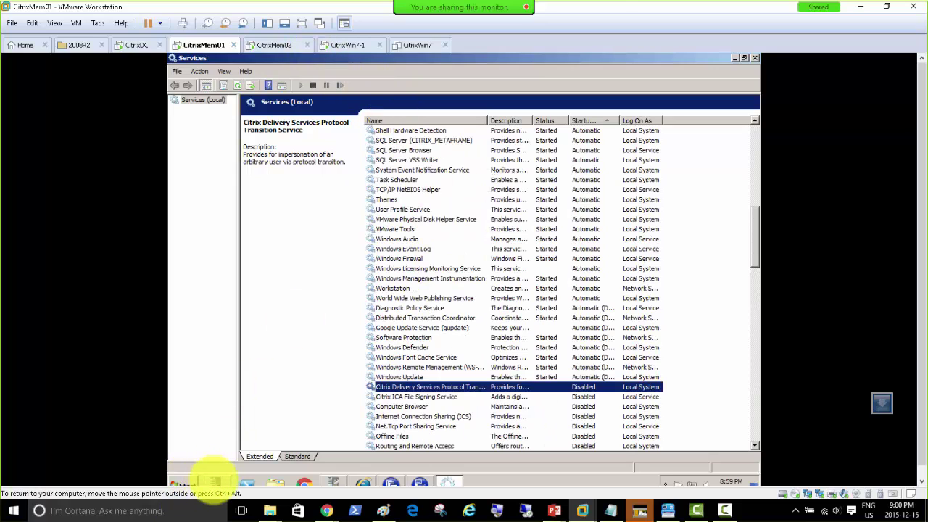
{"action": "left_click", "coordinate": [215, 480]}
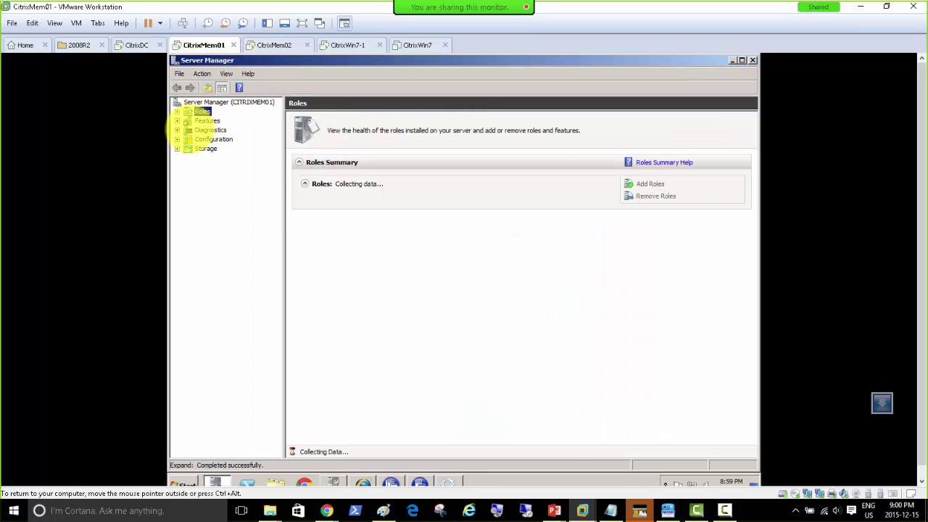
Open the Application log under Diagnostics > Event Viewer > Windows Logs in CitrixMem01's Server Manager.
{"action": "left_click", "coordinate": [187, 129]}
{"action": "left_click", "coordinate": [177, 130]}
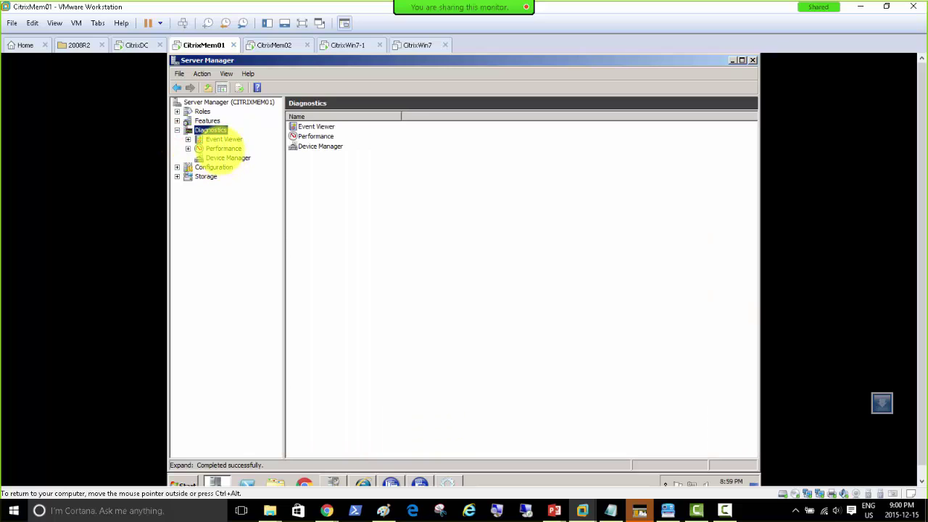
{"action": "left_click", "coordinate": [218, 139]}
{"action": "left_click", "coordinate": [188, 139]}
{"action": "double_click", "coordinate": [211, 157]}
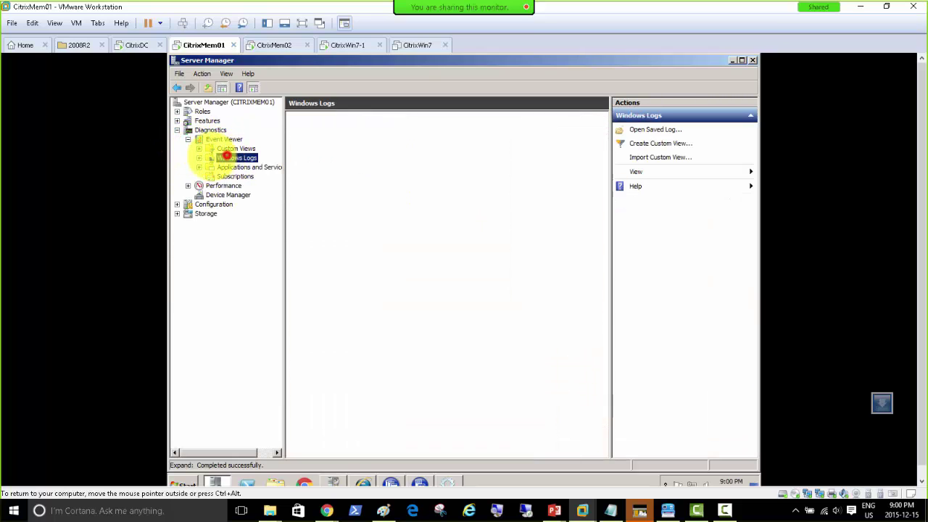
{"action": "left_click", "coordinate": [243, 167]}
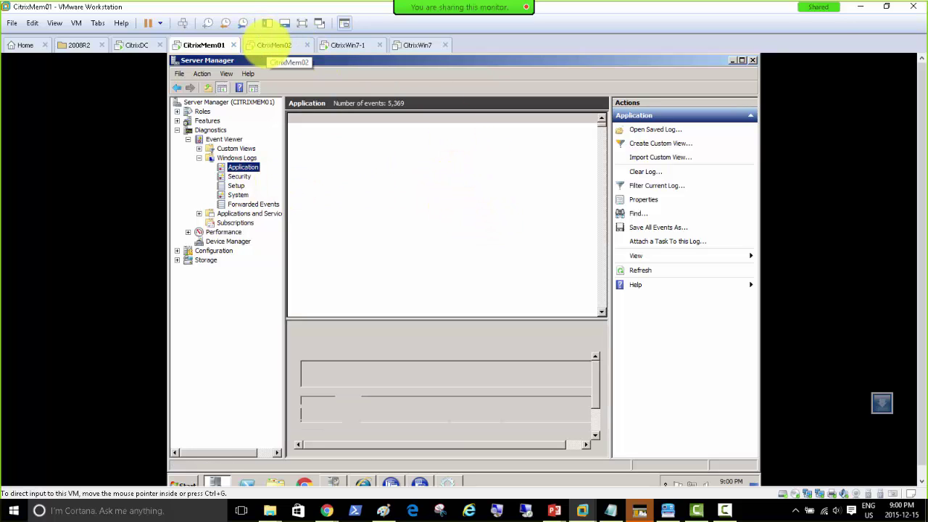
{"action": "left_click", "coordinate": [274, 44]}
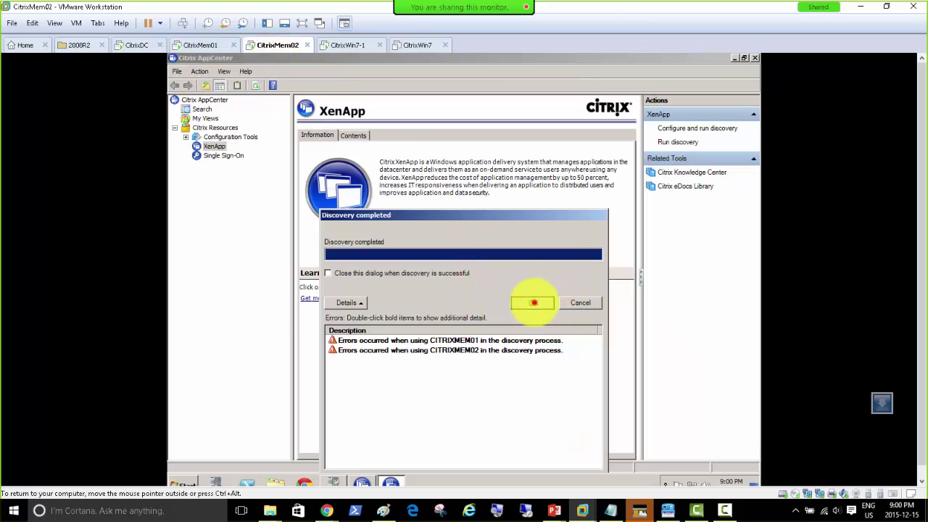
Rerun XenApp discovery on CitrixMem02 without Single Sign-On and open the CITRIXMEM01 error details.
{"action": "left_click", "coordinate": [533, 303]}
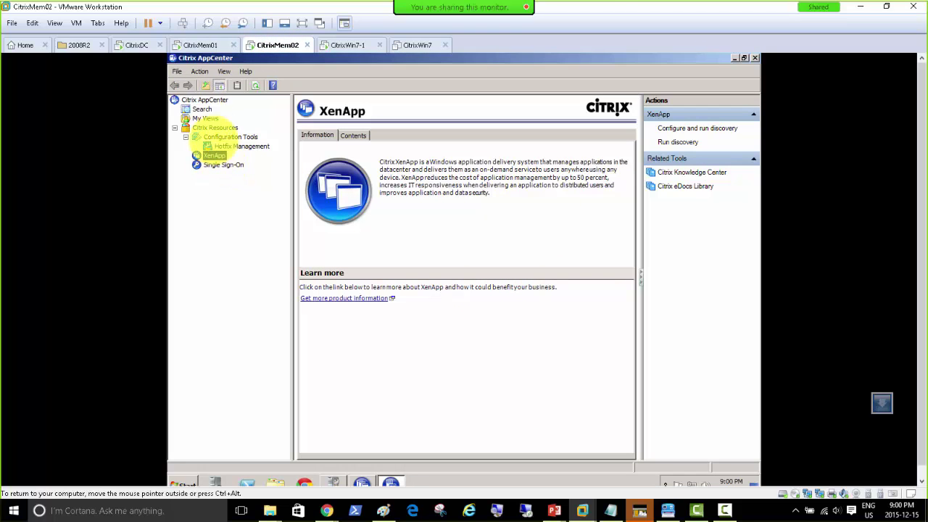
{"action": "right_click", "coordinate": [199, 100]}
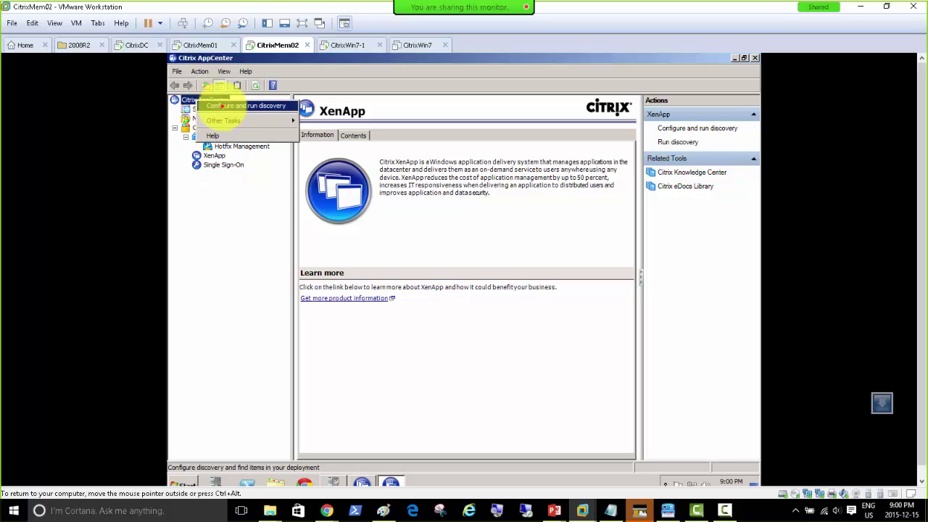
{"action": "left_click", "coordinate": [221, 106]}
{"action": "left_click", "coordinate": [585, 422]}
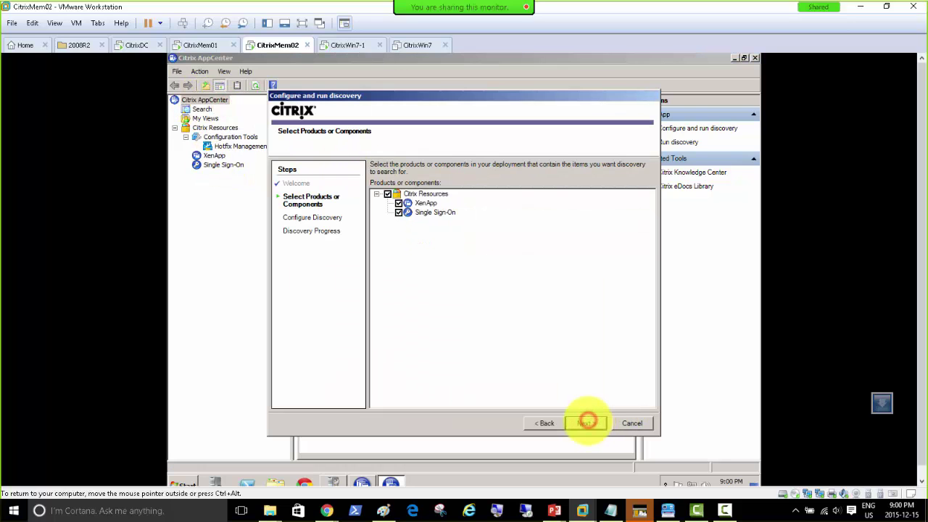
{"action": "left_click", "coordinate": [398, 213]}
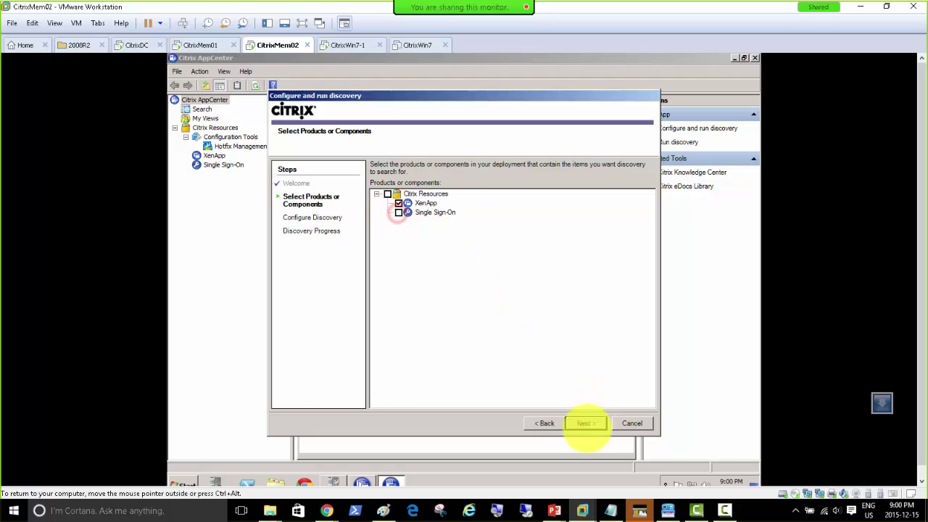
{"action": "left_click", "coordinate": [582, 424]}
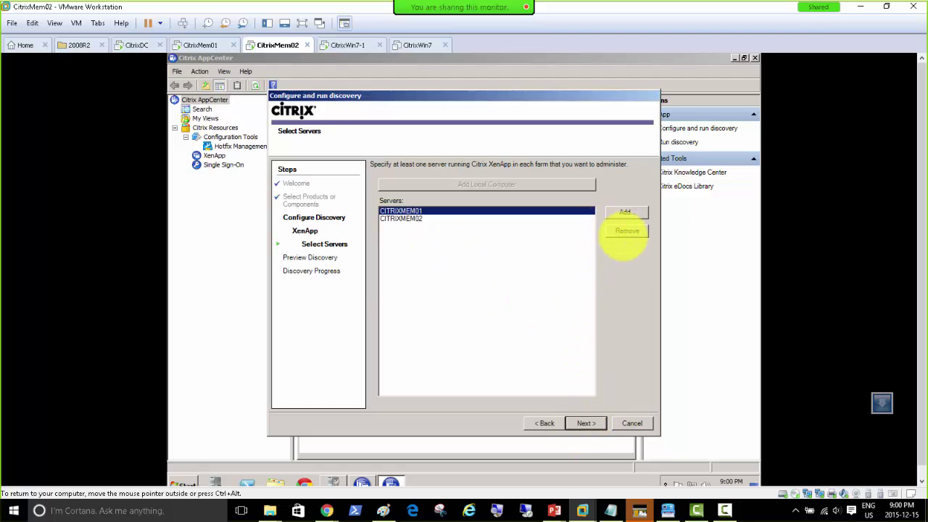
{"action": "left_click", "coordinate": [582, 423]}
{"action": "left_click", "coordinate": [584, 423]}
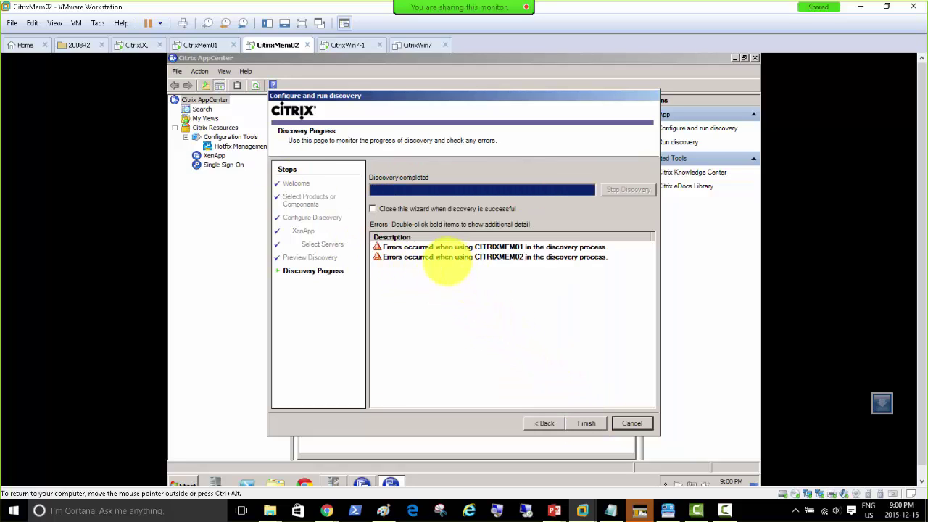
{"action": "double_click", "coordinate": [527, 246]}
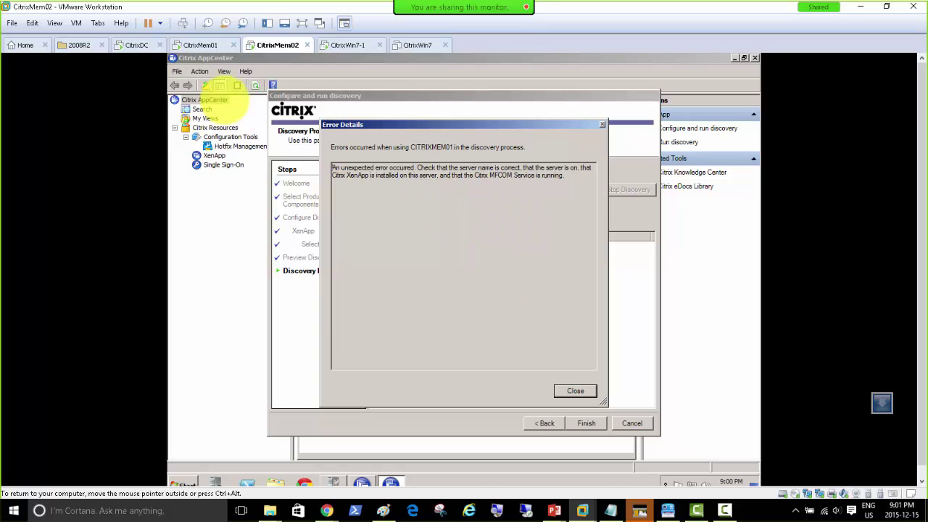
{"action": "left_click", "coordinate": [200, 43]}
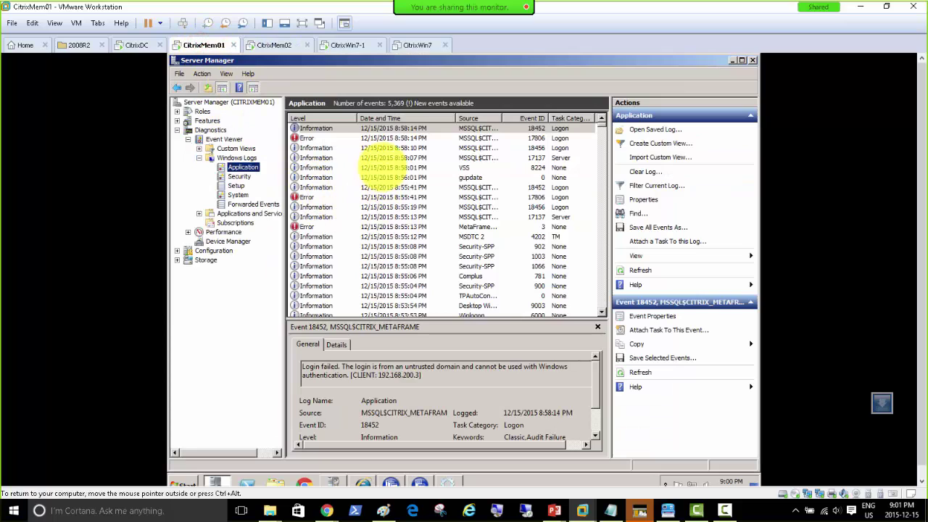
Inspect Application log errors 17806 and 18452 on CitrixMem01.
{"action": "left_click", "coordinate": [477, 137]}
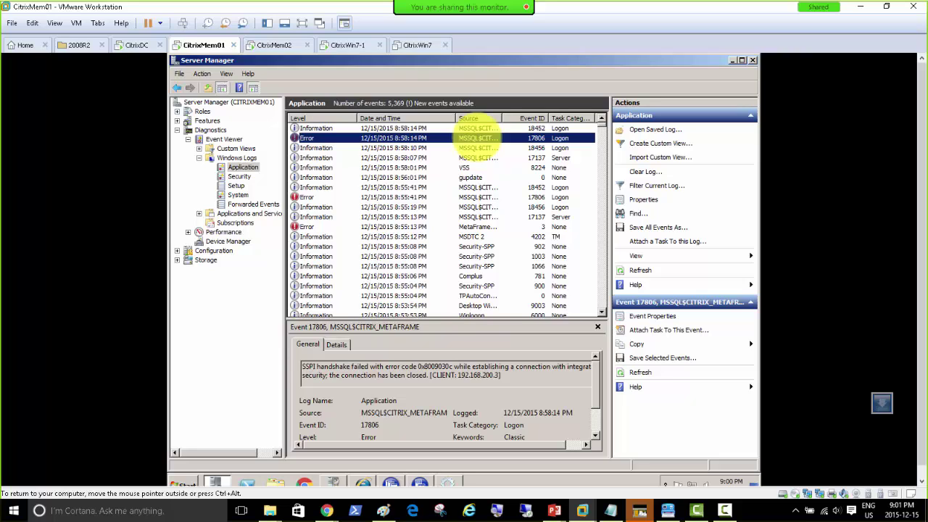
{"action": "left_click", "coordinate": [382, 442]}
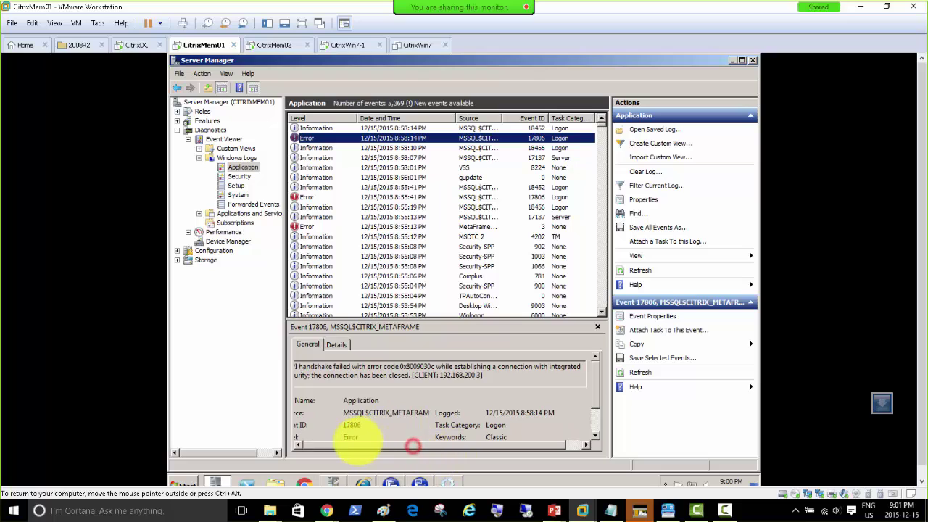
{"action": "left_click", "coordinate": [352, 432]}
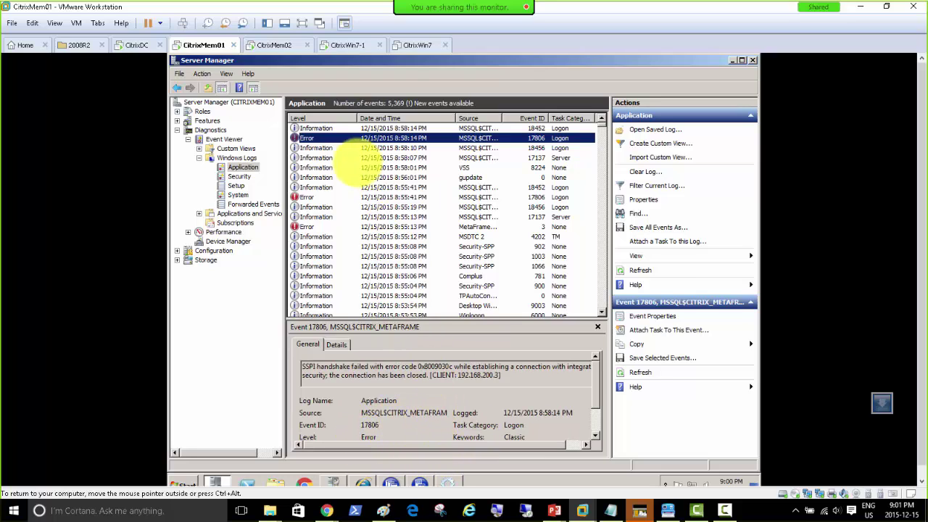
{"action": "left_click", "coordinate": [322, 127]}
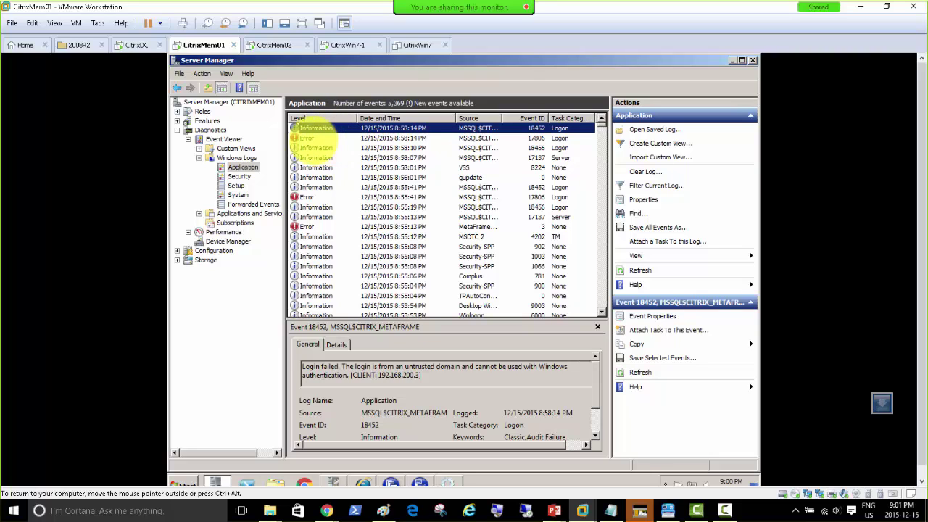
Check the Group Policy objects linked to CitrixDomain.local on CitrixDC.
{"action": "left_click", "coordinate": [133, 45]}
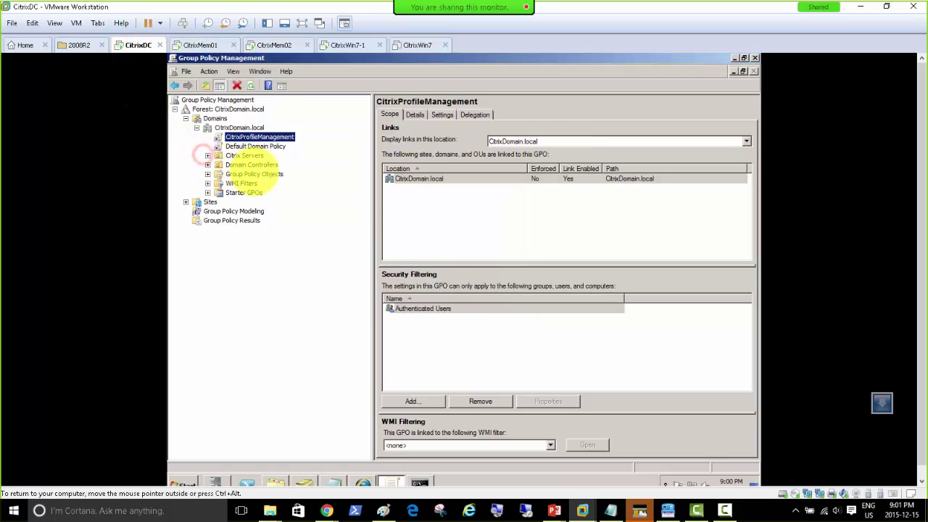
{"action": "left_click", "coordinate": [239, 128]}
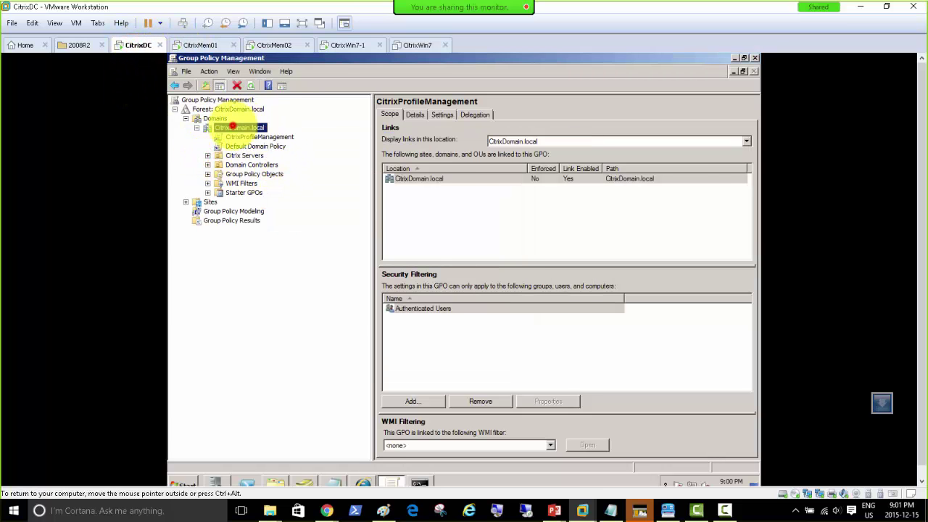
{"action": "left_click", "coordinate": [200, 45]}
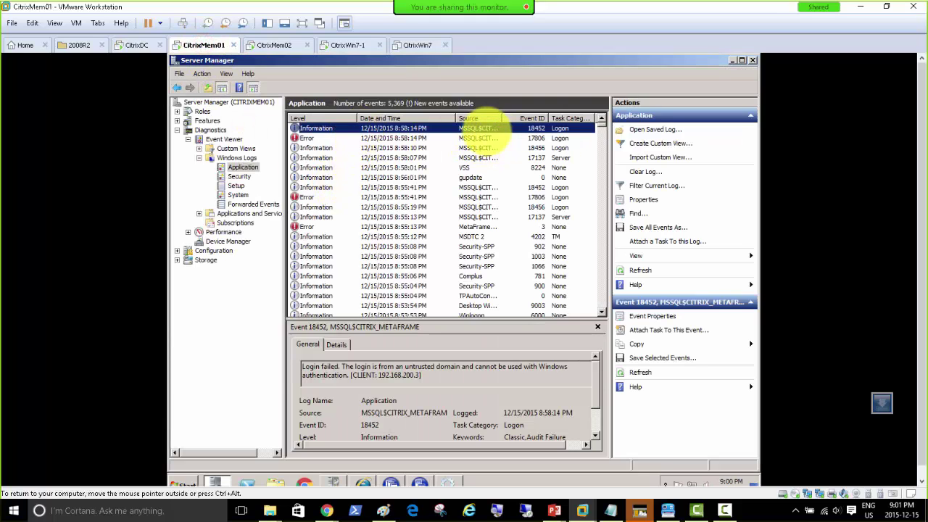
Open event 18452's properties and select the client address 192.168.200.3.
{"action": "double_click", "coordinate": [484, 129]}
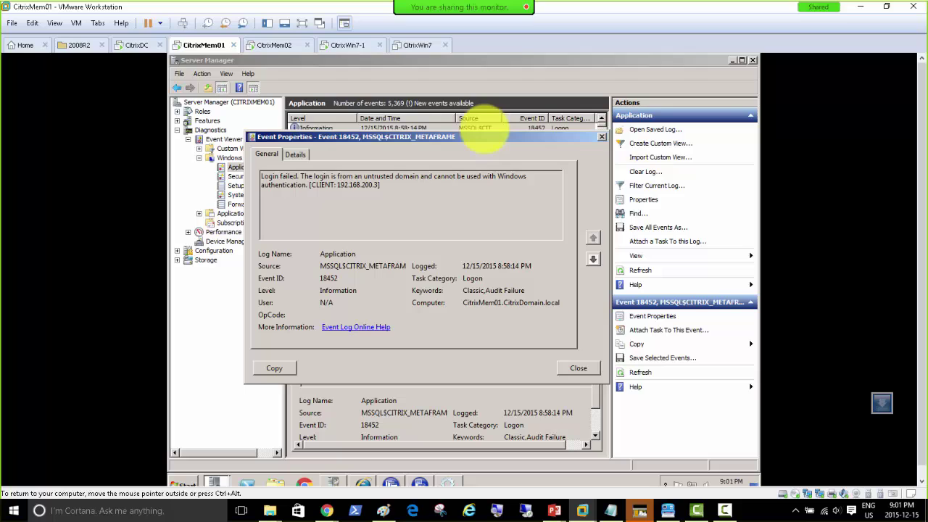
{"action": "left_click_drag", "start_coordinate": [379, 185], "coordinate": [337, 185]}
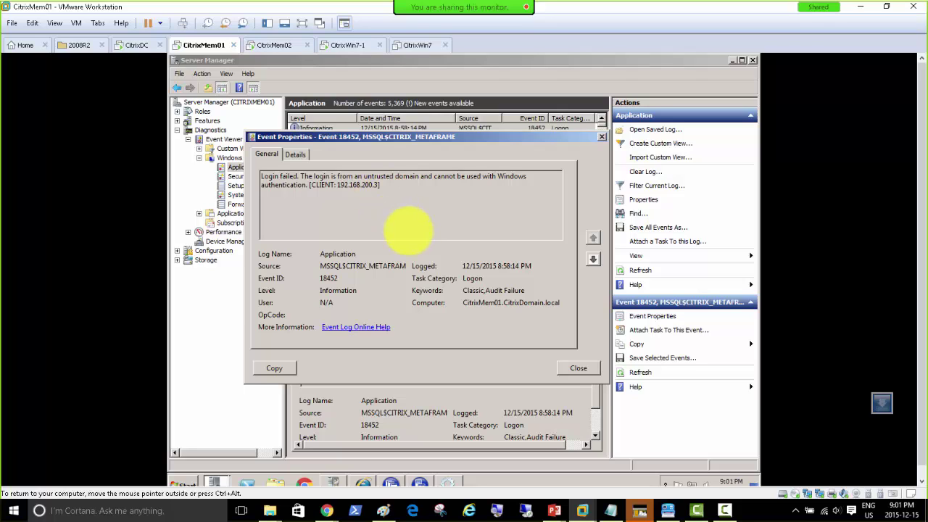
{"action": "left_click", "coordinate": [137, 45]}
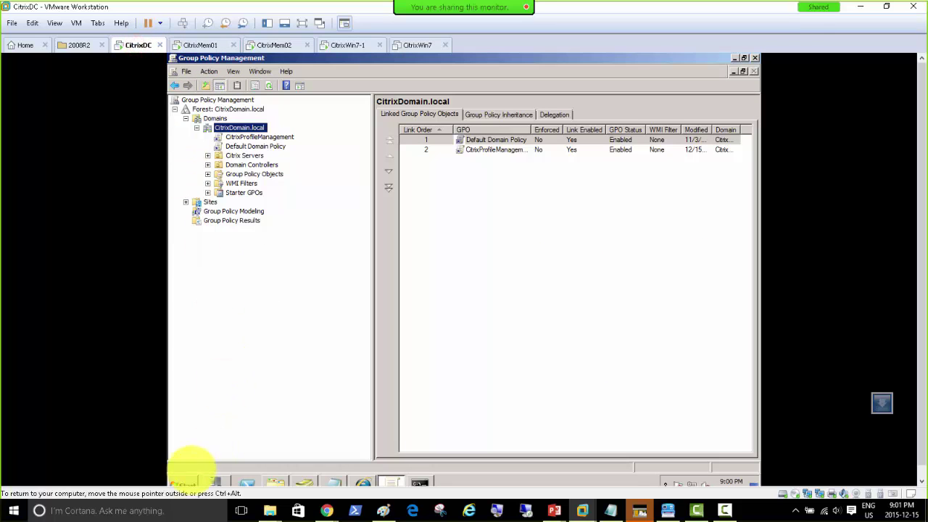
Log off CitrixDC, discarding the unsaved Notepad text.
{"action": "left_click", "coordinate": [183, 482]}
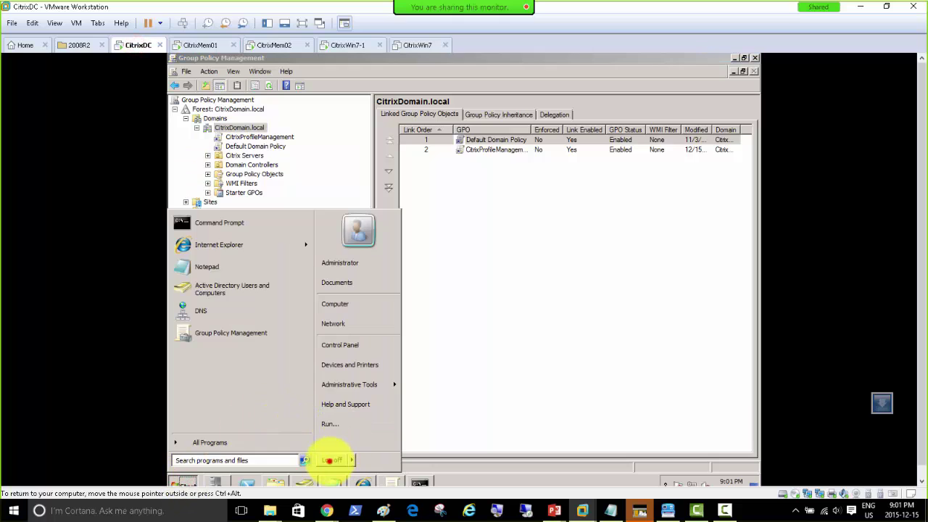
{"action": "left_click", "coordinate": [329, 459]}
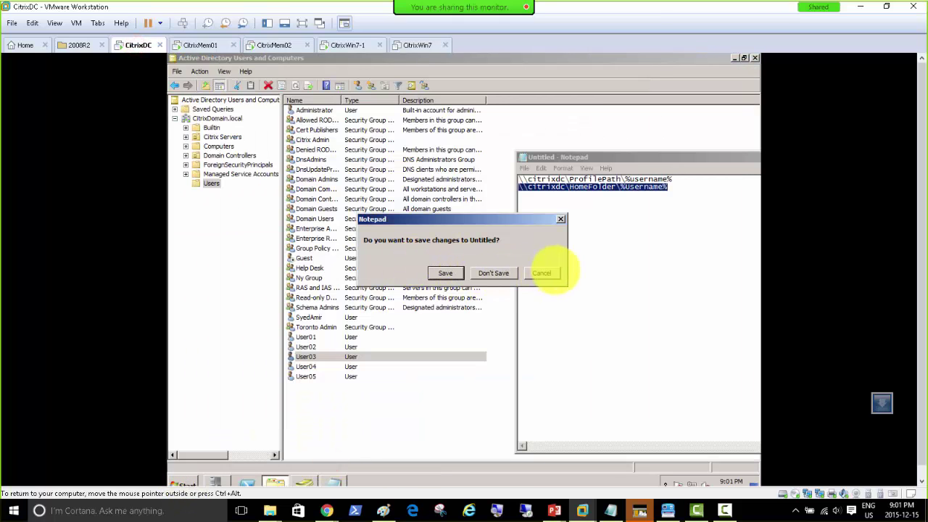
{"action": "left_click", "coordinate": [493, 273]}
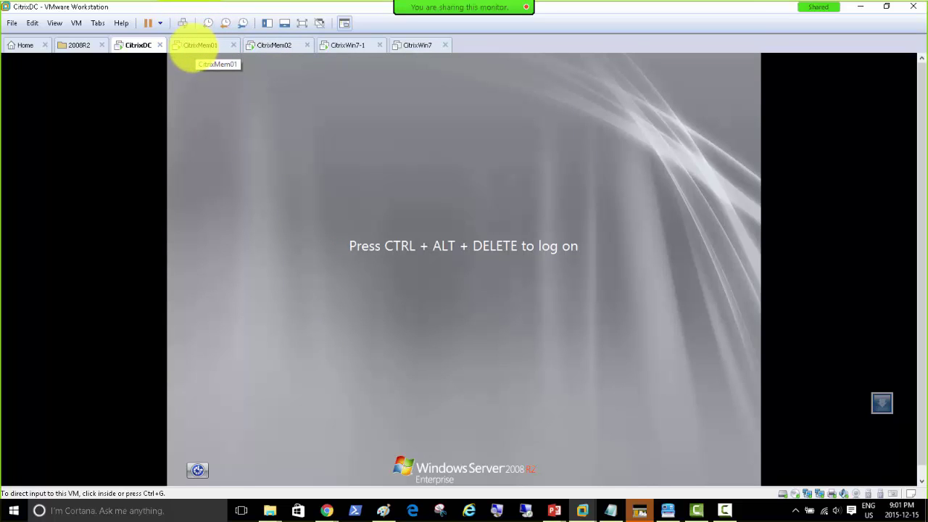
{"action": "left_click", "coordinate": [194, 47]}
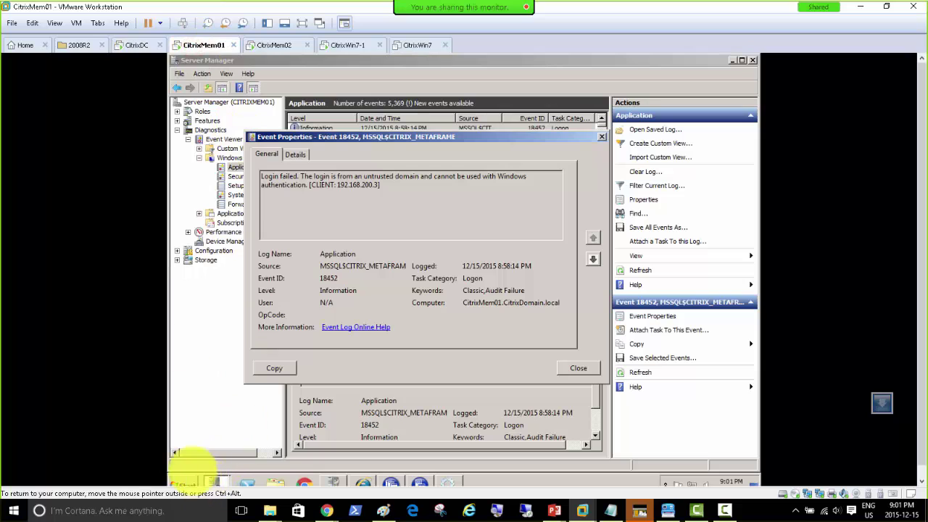
Log back on to CitrixDC as domain administrator, retrying after an incorrect password.
{"action": "left_click", "coordinate": [129, 45]}
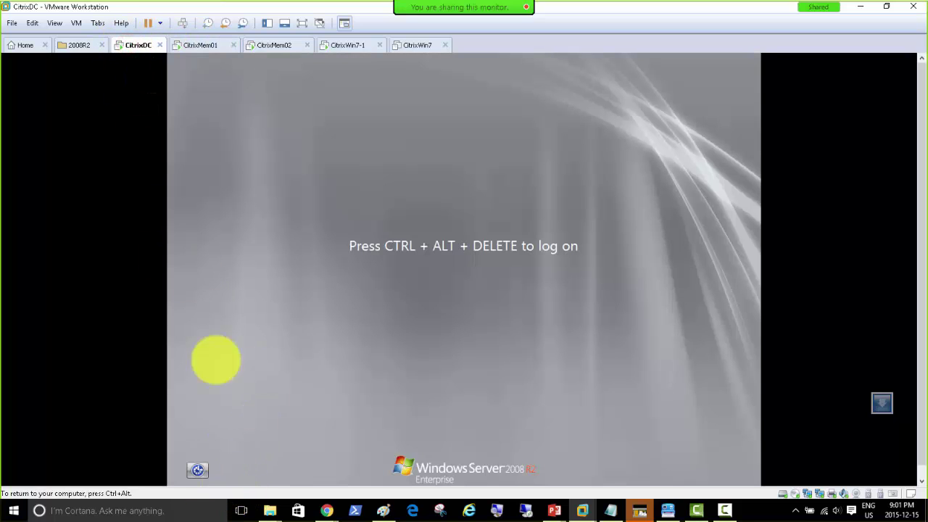
{"action": "left_click", "coordinate": [185, 23]}
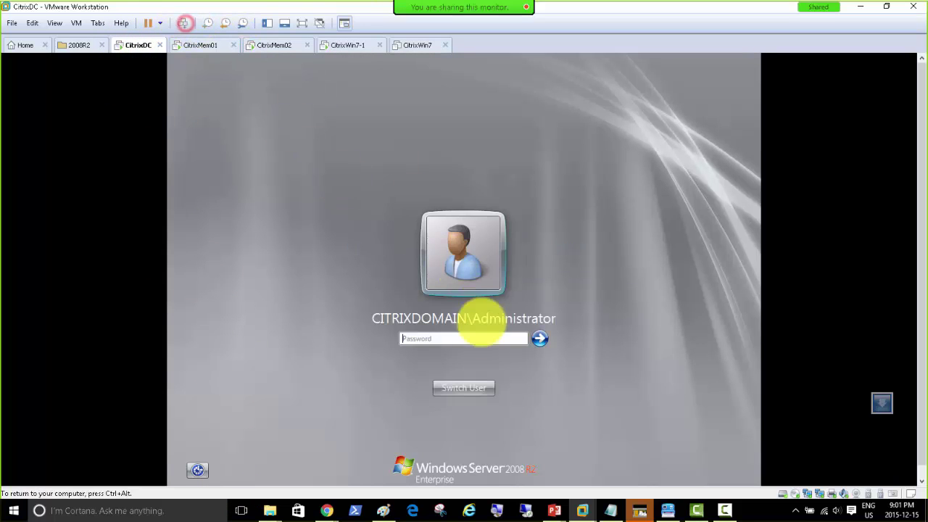
{"action": "left_click", "coordinate": [450, 338]}
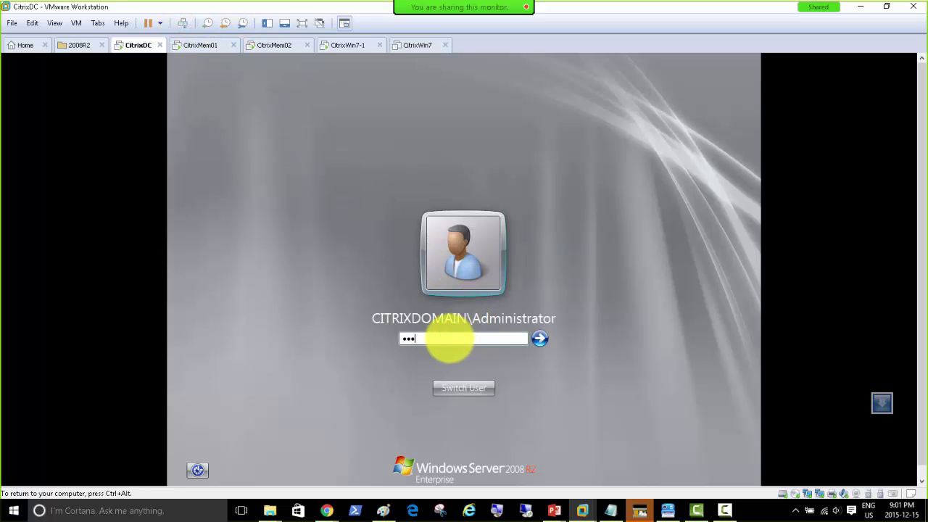
{"action": "key", "text": "Return"}
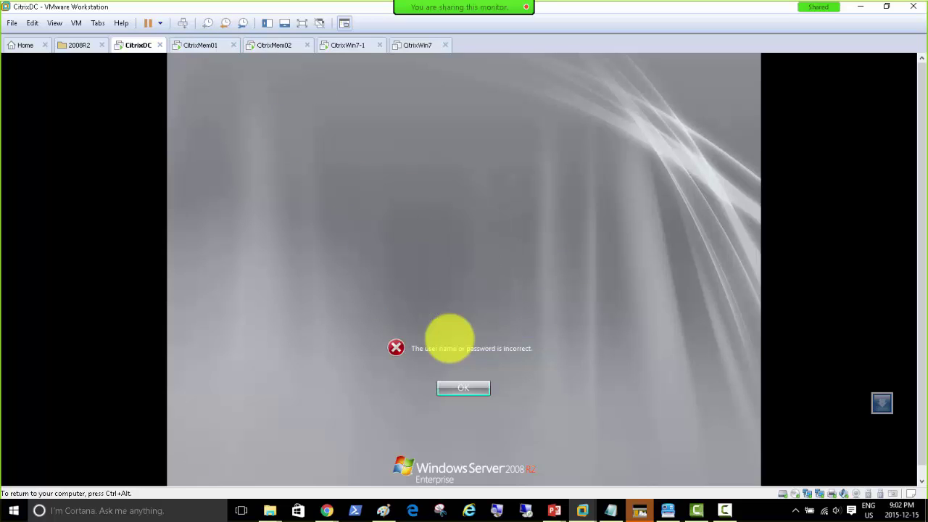
{"action": "key", "text": "Return"}
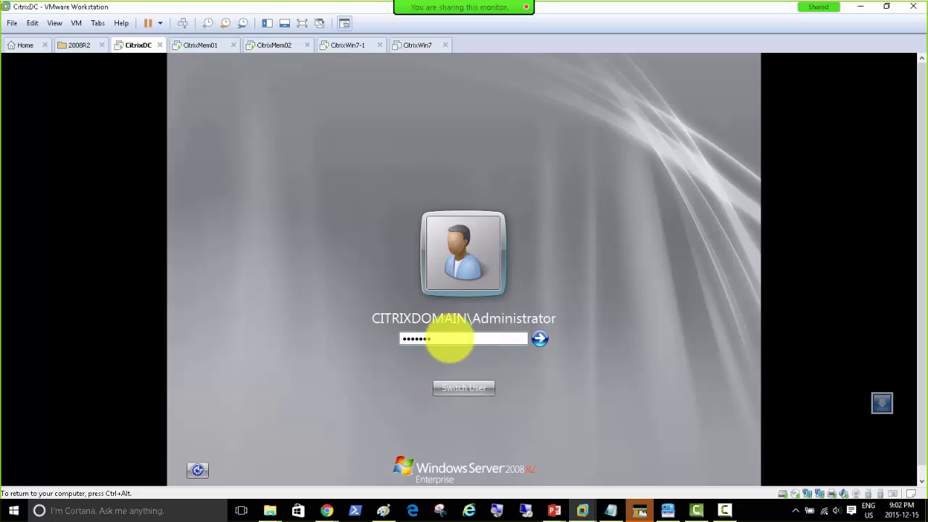
{"action": "key", "text": "Return"}
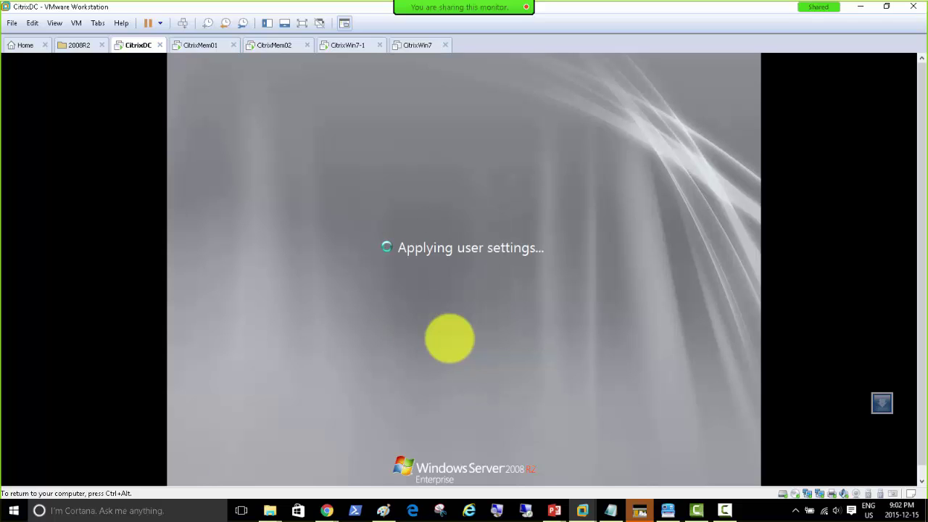
Log off CitrixMem01, acknowledging the open-dialogs warning.
{"action": "left_click", "coordinate": [204, 45]}
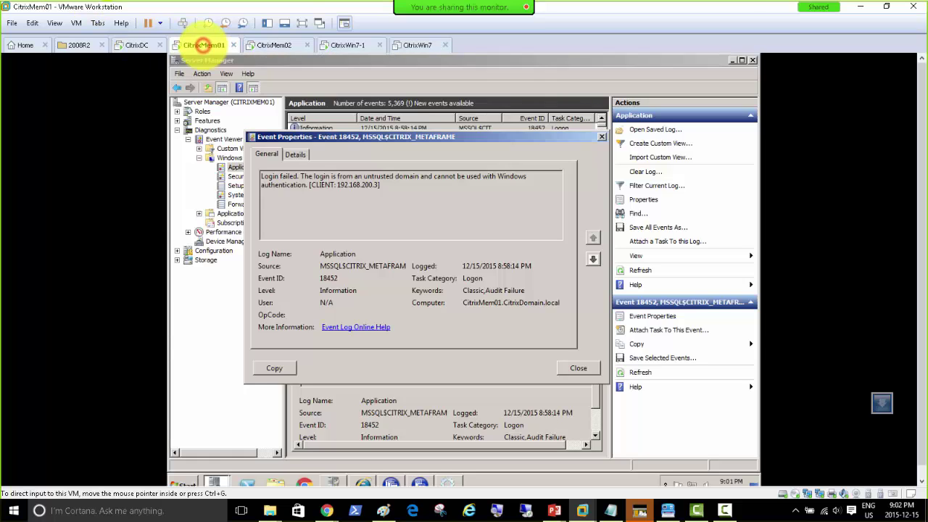
{"action": "left_click", "coordinate": [183, 482]}
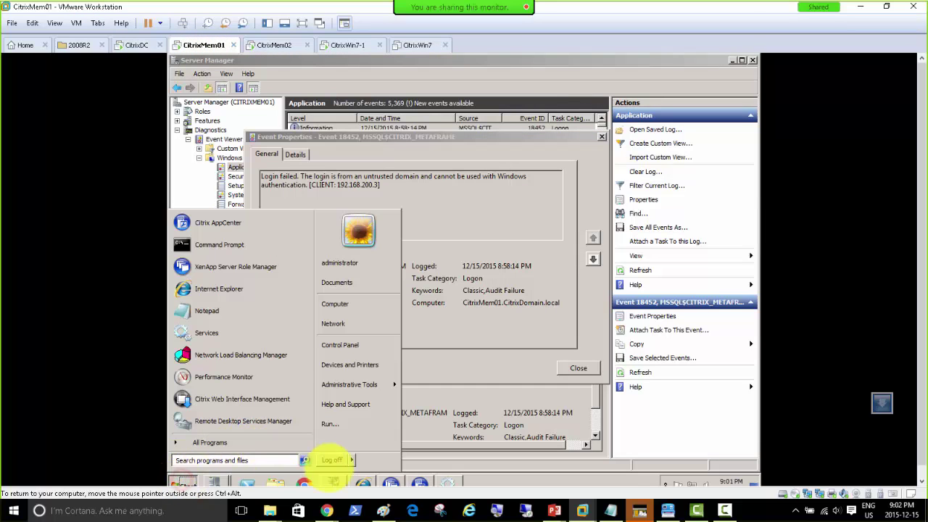
{"action": "left_click", "coordinate": [331, 460]}
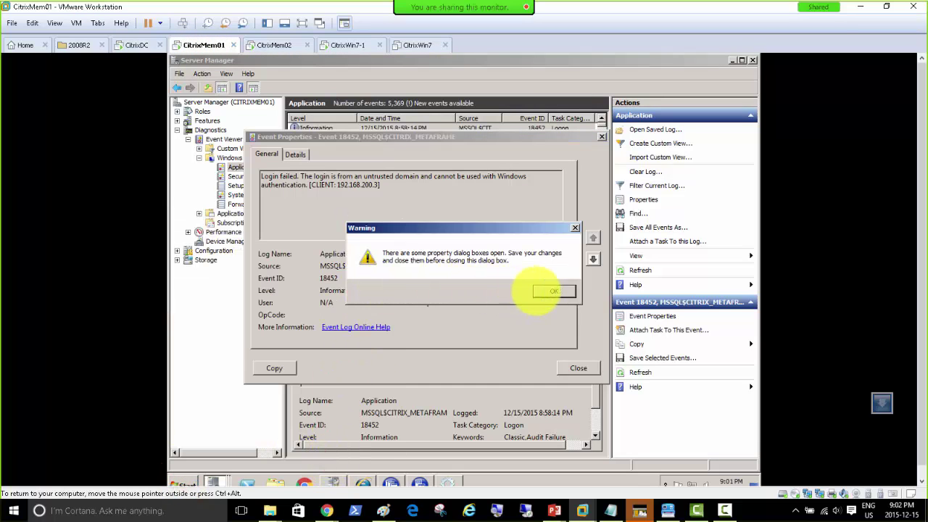
{"action": "left_click", "coordinate": [553, 290]}
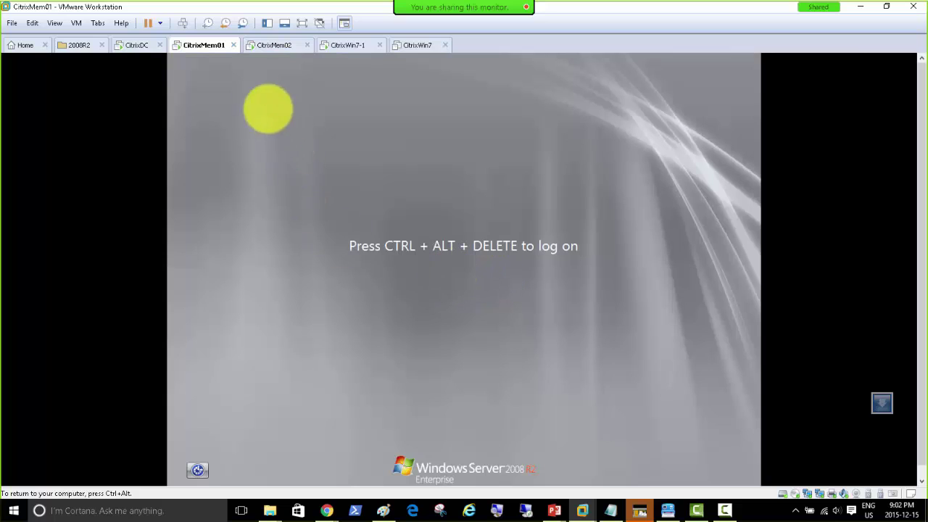
Log back on to CitrixMem01 with domain administrator credentials, correcting a mistyped password.
{"action": "left_click", "coordinate": [183, 24]}
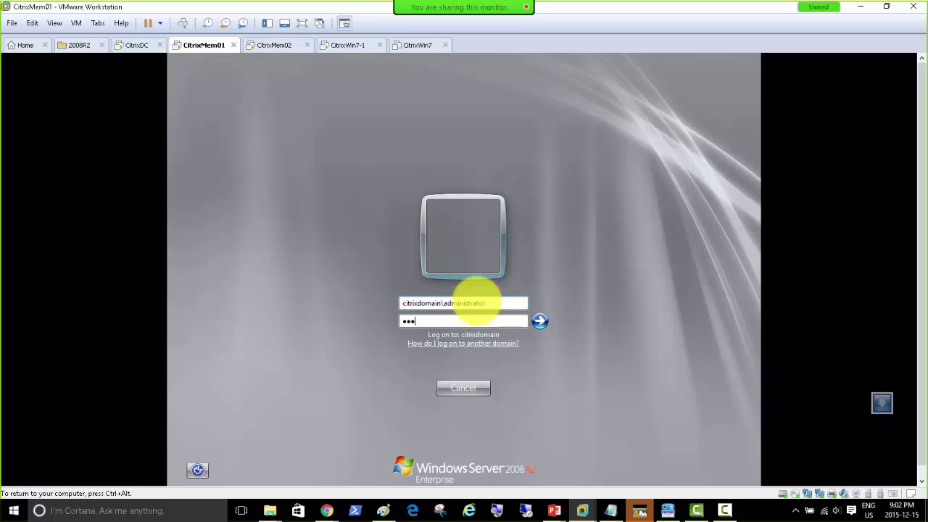
{"action": "key", "text": "Return"}
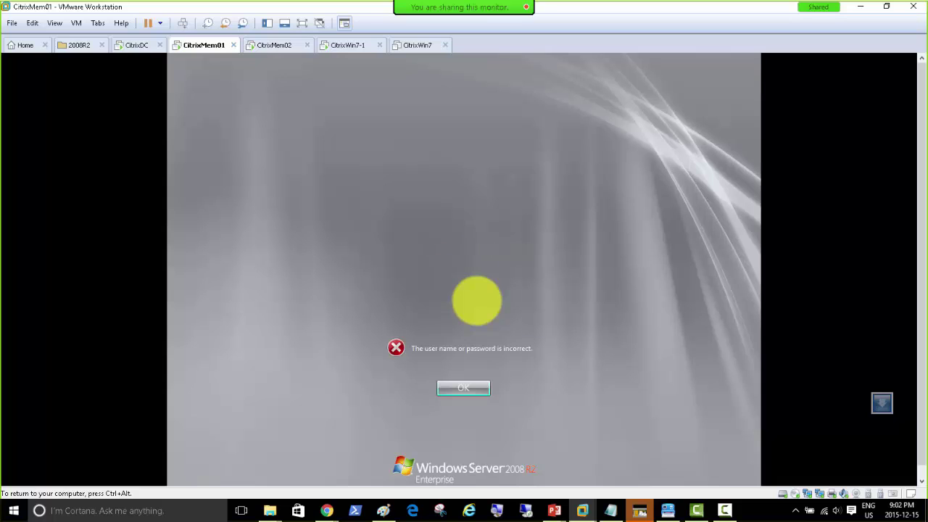
{"action": "key", "text": "Return"}
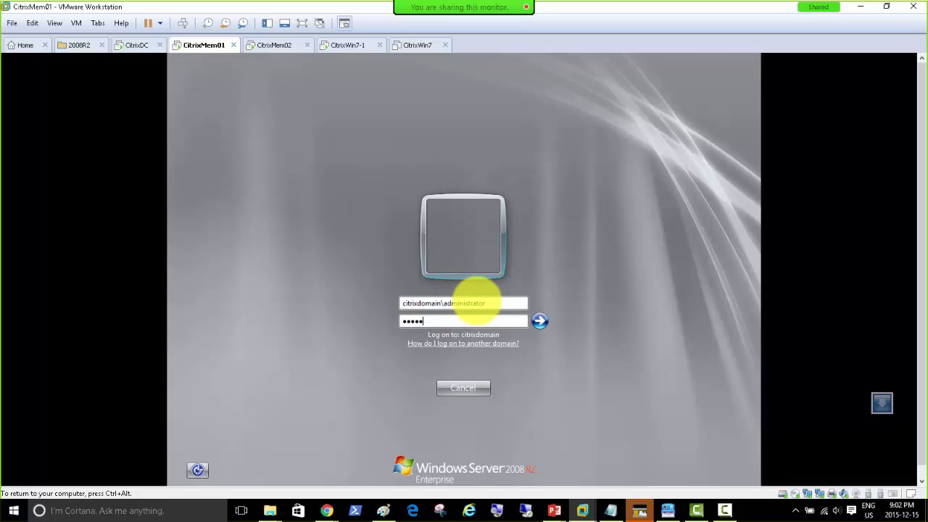
{"action": "key", "text": "Return"}
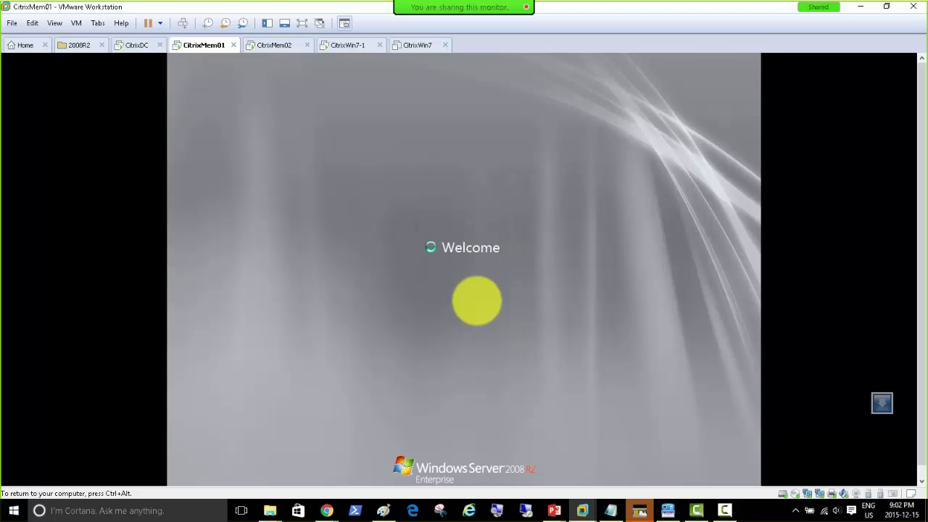
On CitrixMem02, close the discovery error details and cancel the discovery wizard.
{"action": "left_click", "coordinate": [271, 45]}
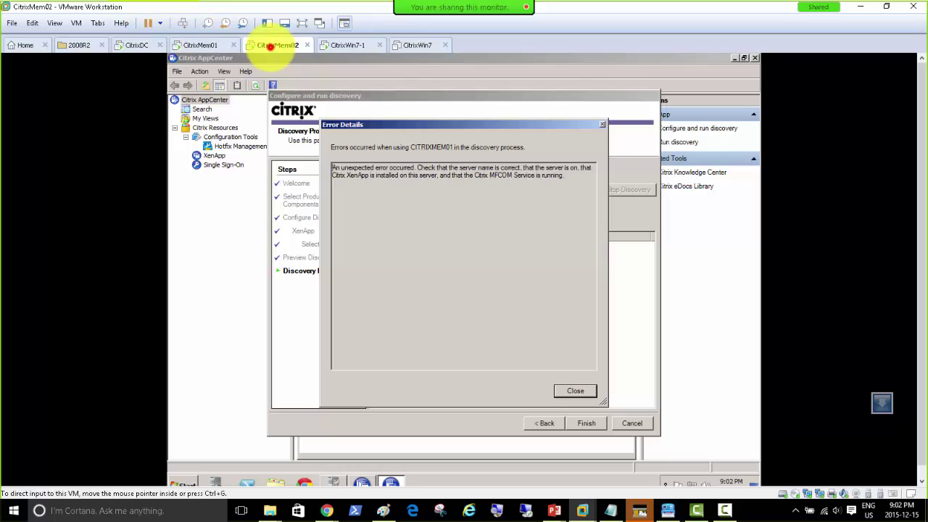
{"action": "left_click", "coordinate": [574, 389]}
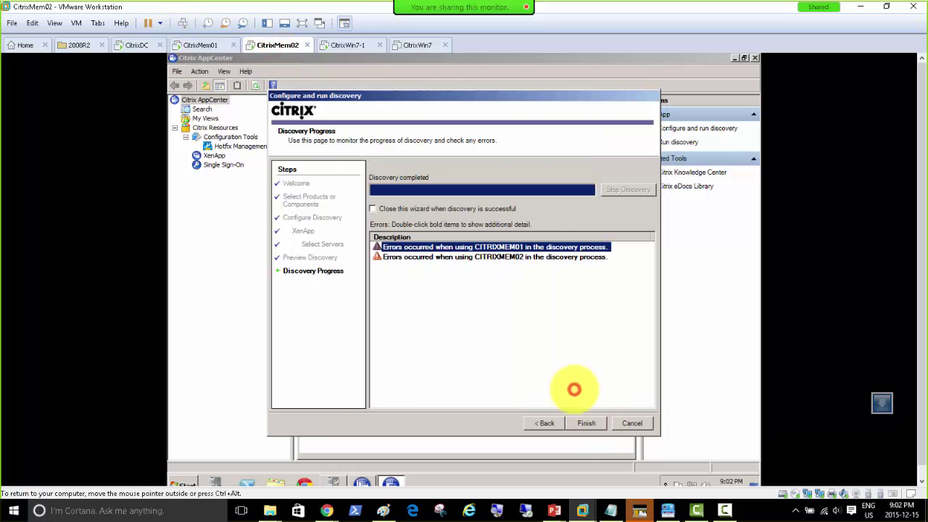
{"action": "left_click", "coordinate": [617, 421]}
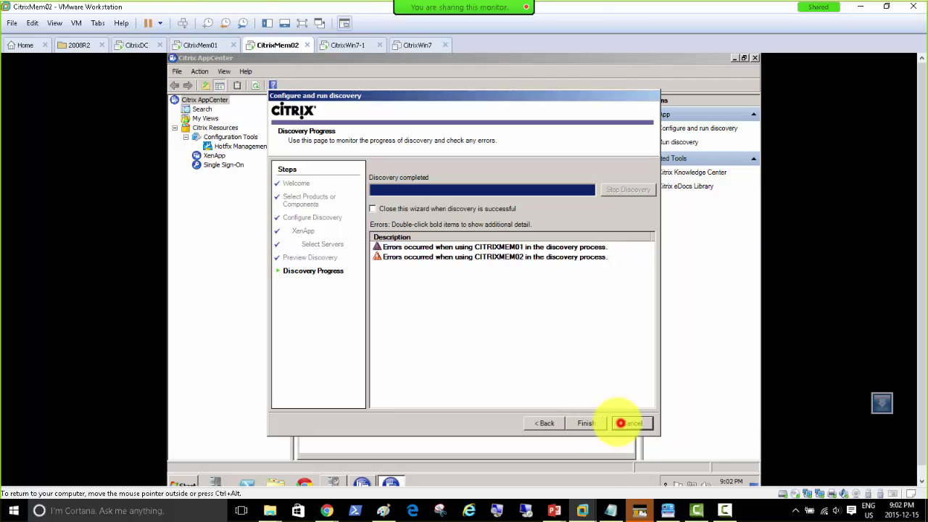
{"action": "left_click", "coordinate": [432, 284]}
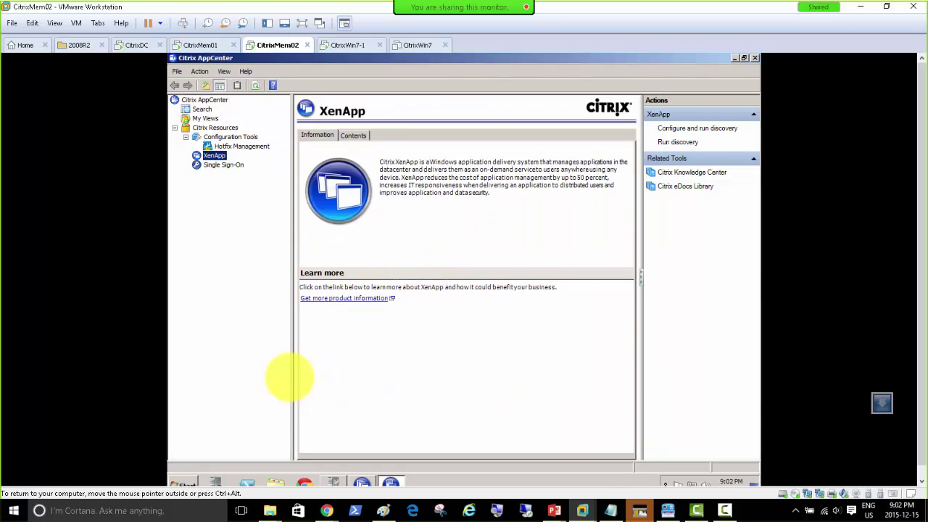
{"action": "left_click", "coordinate": [185, 482]}
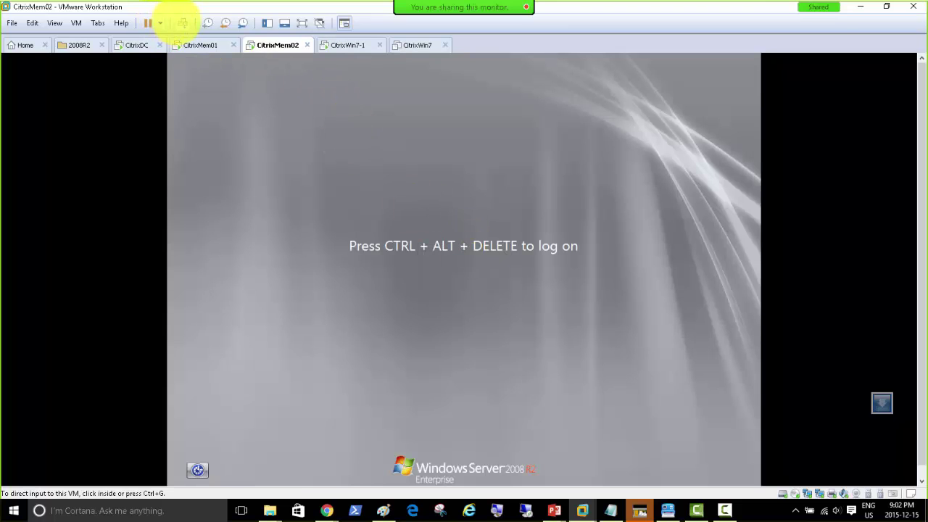
Log CitrixMem02 back on with the domain administrator credentials, then check CitrixDC's firewall status.
{"action": "left_click", "coordinate": [183, 23]}
{"action": "left_click", "coordinate": [483, 305]}
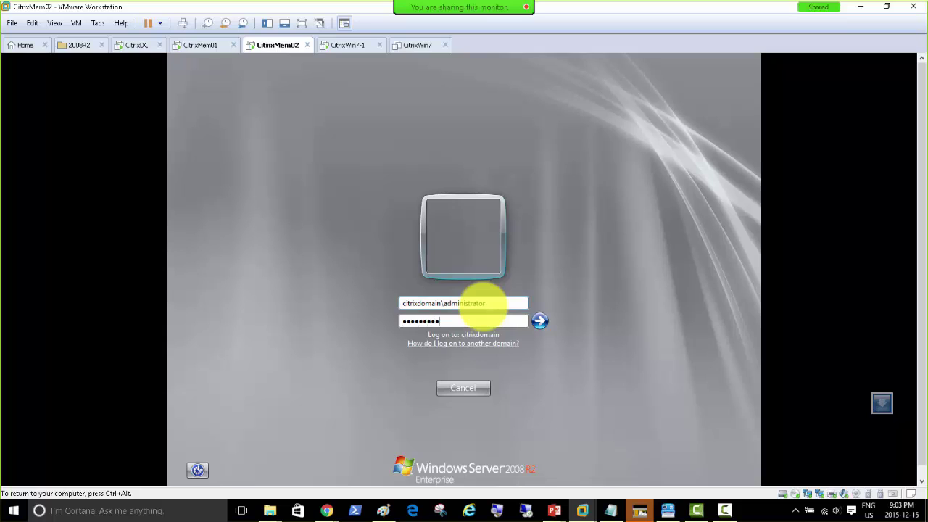
{"action": "key", "text": "Return"}
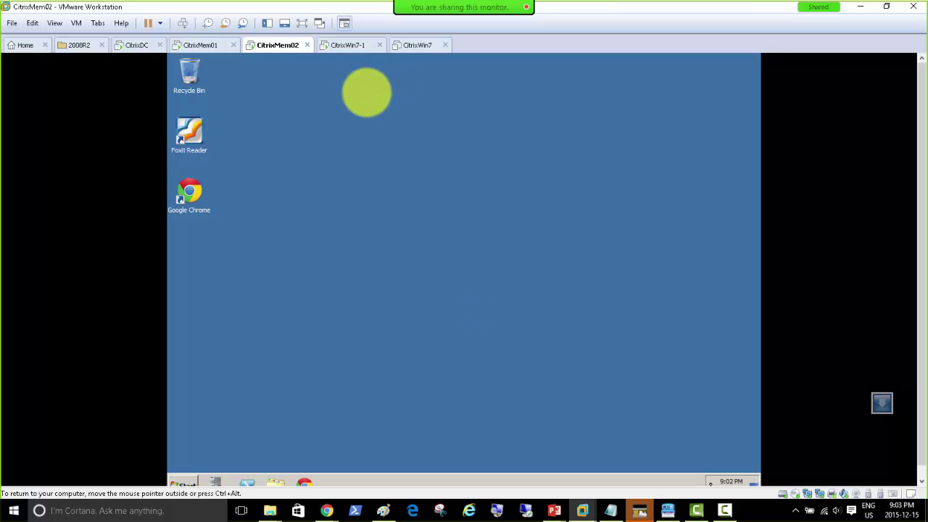
{"action": "left_click", "coordinate": [134, 45]}
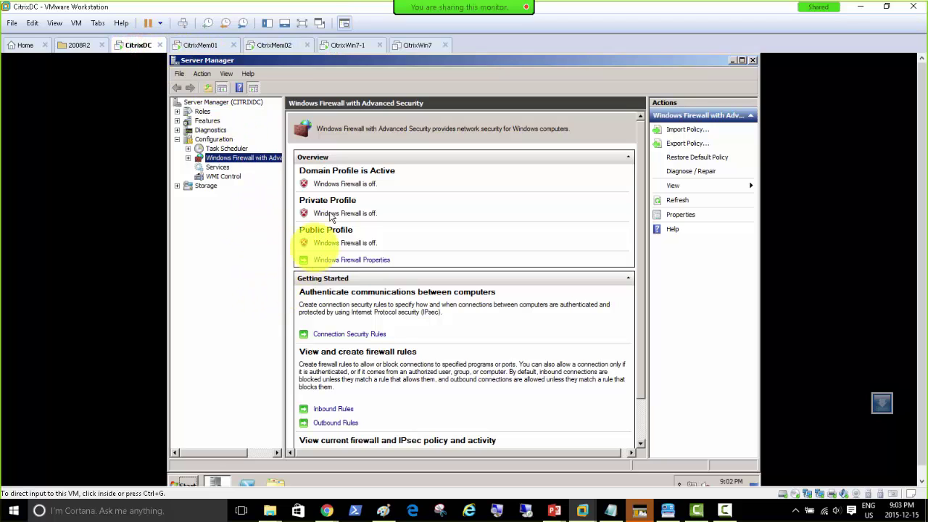
Open Windows Firewall settings on CitrixMem01 and CitrixMem02 to confirm the firewall is off.
{"action": "left_click", "coordinate": [205, 46]}
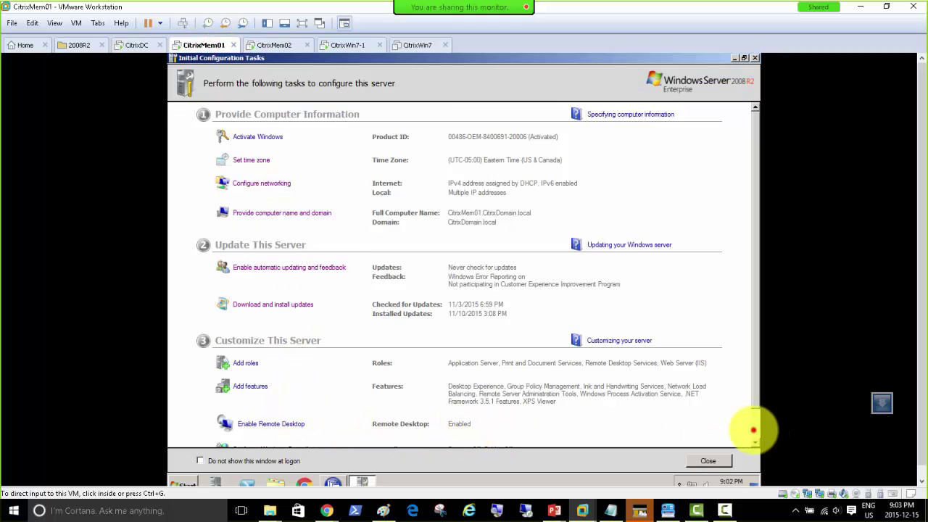
{"action": "left_click", "coordinate": [756, 428]}
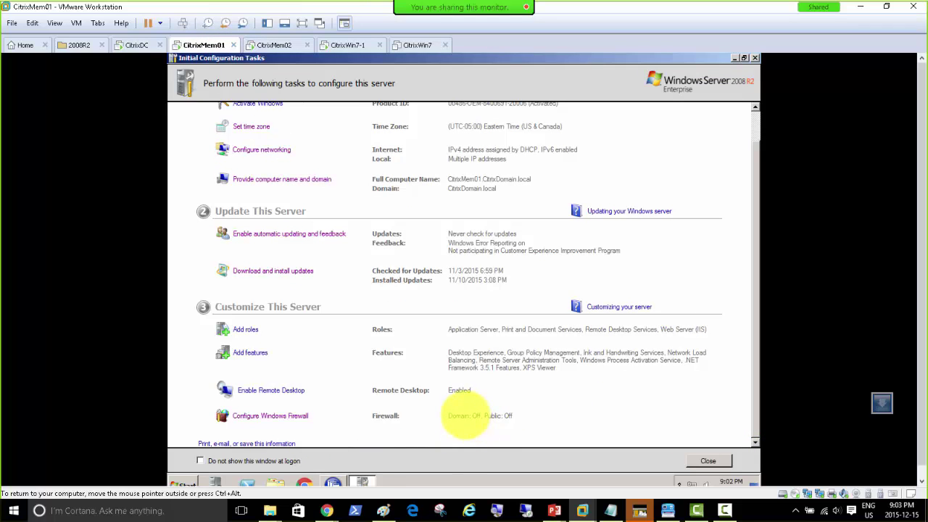
{"action": "left_click", "coordinate": [282, 415]}
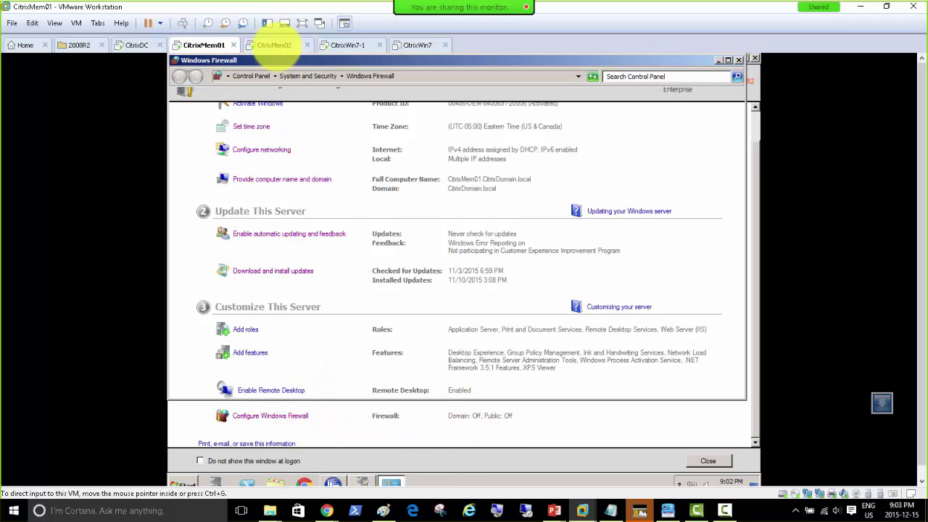
{"action": "left_click", "coordinate": [274, 45]}
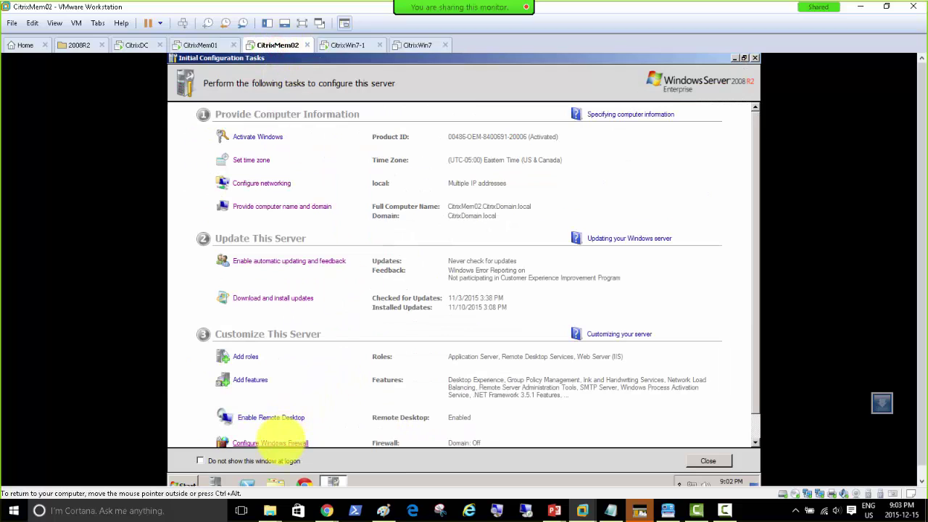
{"action": "left_click", "coordinate": [281, 441]}
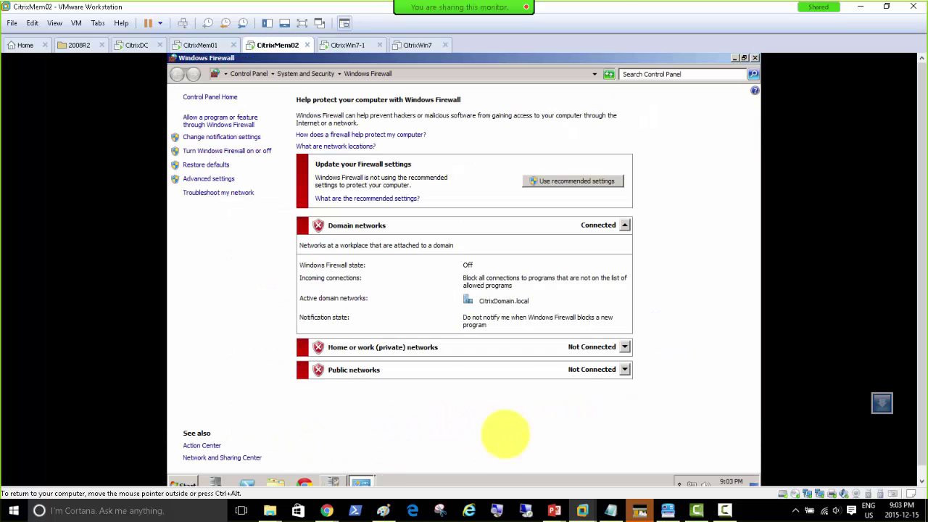
Launch a Command Prompt on CitrixMem02 from the Start menu, then return to CitrixMem01.
{"action": "left_click", "coordinate": [182, 482]}
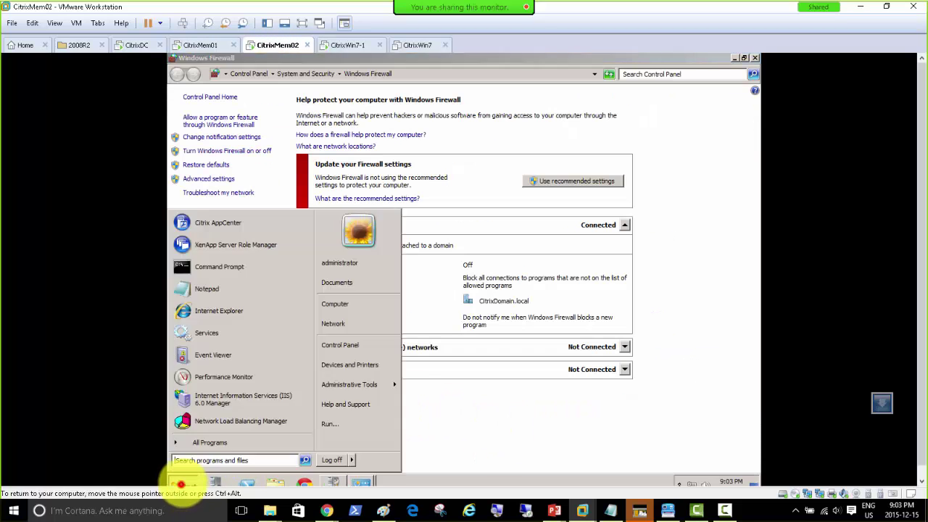
{"action": "left_click", "coordinate": [214, 267]}
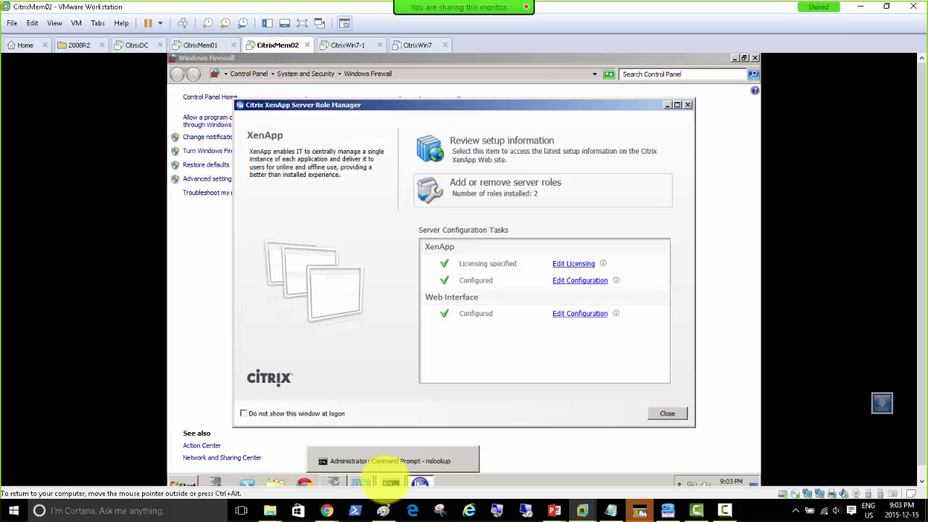
{"action": "left_click", "coordinate": [389, 484]}
{"action": "left_click", "coordinate": [197, 45]}
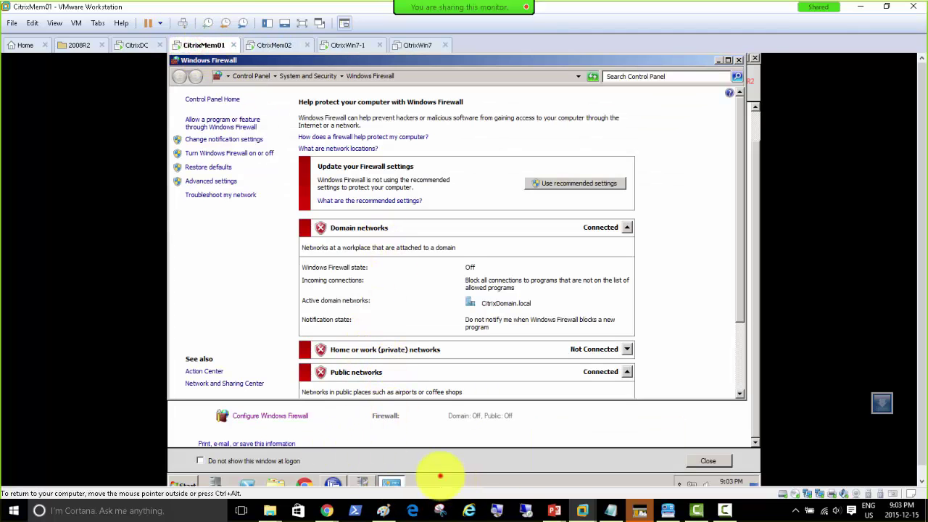
Run nslookup in a command prompt on CitrixMem01 to check its default DNS server.
{"action": "key", "text": "super+r"}
{"action": "key", "text": "Return"}
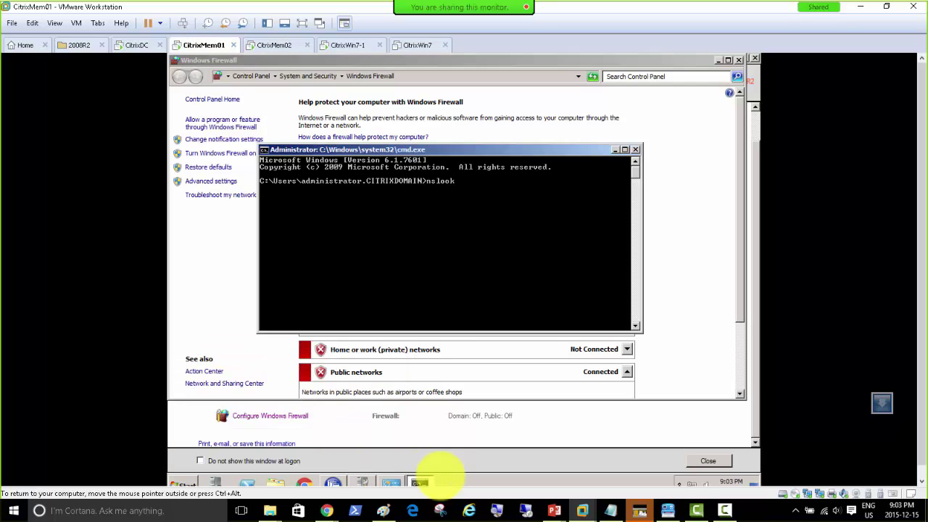
{"action": "type", "text": "nslookup"}
{"action": "key", "text": "Return"}
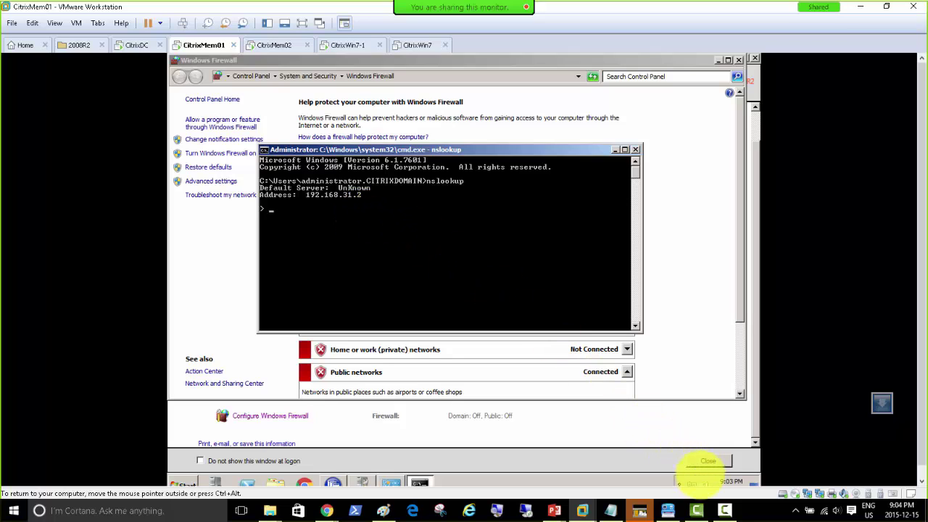
Disable CitrixMem01's Internet network adapter and return to the command prompt to recheck nslookup.
{"action": "left_click", "coordinate": [684, 477]}
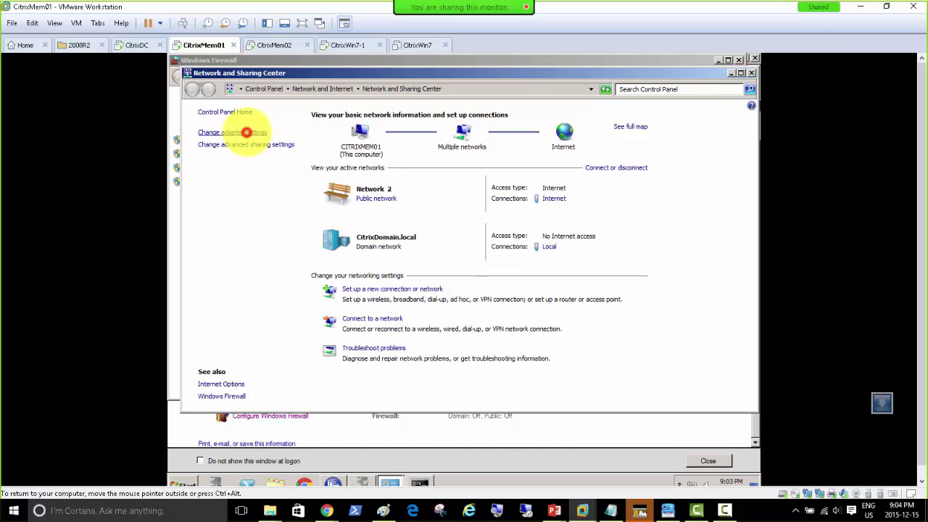
{"action": "left_click", "coordinate": [246, 132]}
{"action": "left_click", "coordinate": [234, 149]}
{"action": "right_click", "coordinate": [240, 145]}
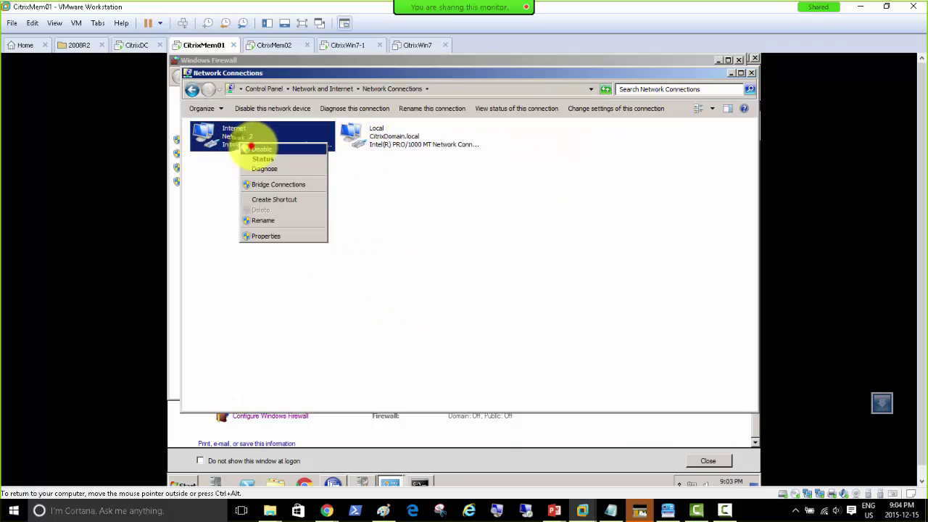
{"action": "left_click", "coordinate": [251, 149]}
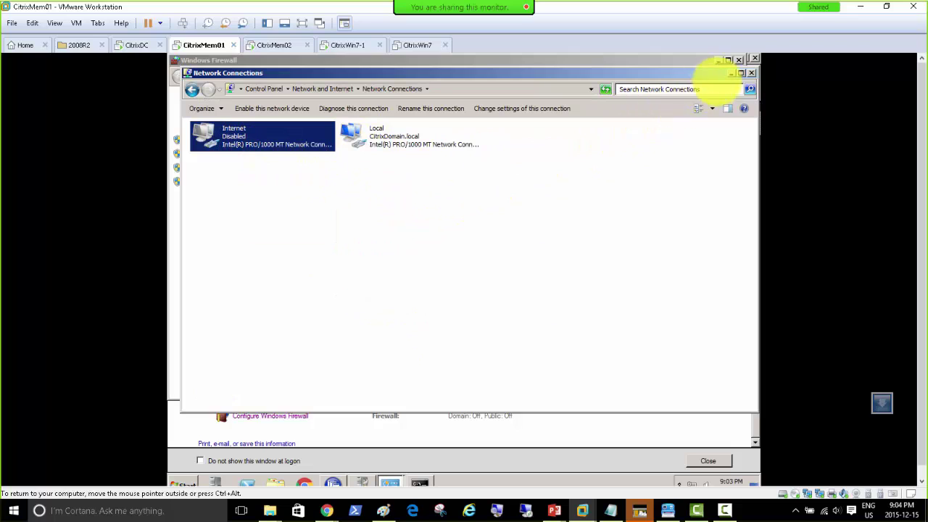
{"action": "left_click", "coordinate": [424, 229]}
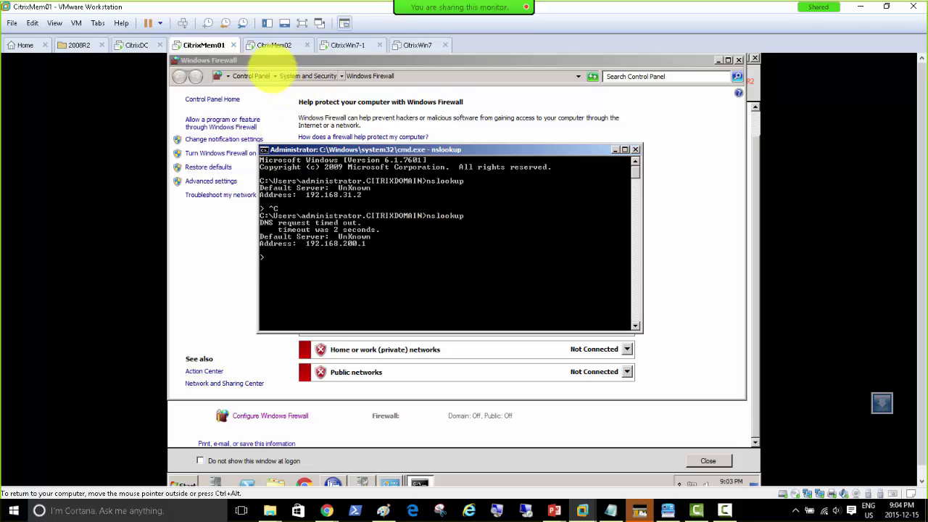
Open a command prompt on CitrixDC and confirm nslookup uses localhost 127.0.0.1.
{"action": "left_click", "coordinate": [266, 44]}
{"action": "left_click", "coordinate": [131, 45]}
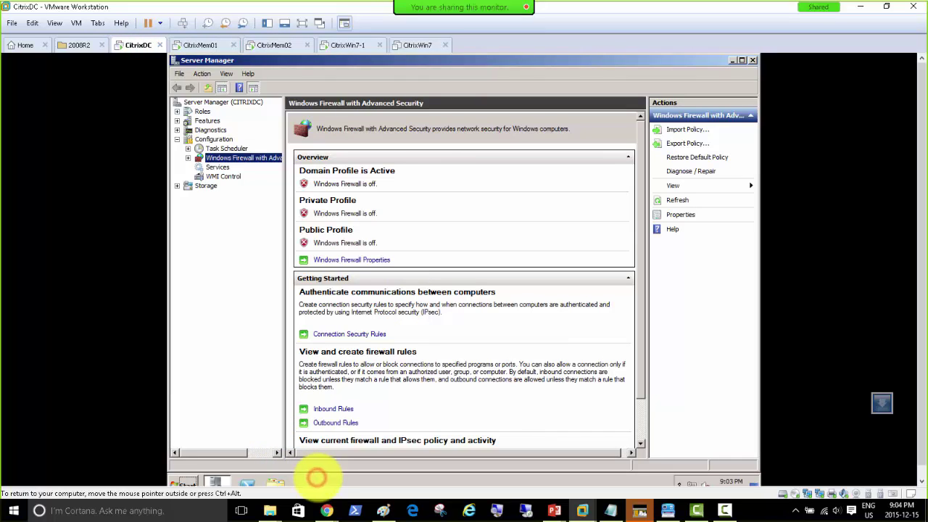
{"action": "key", "text": "super+r"}
{"action": "type", "text": "cmd"}
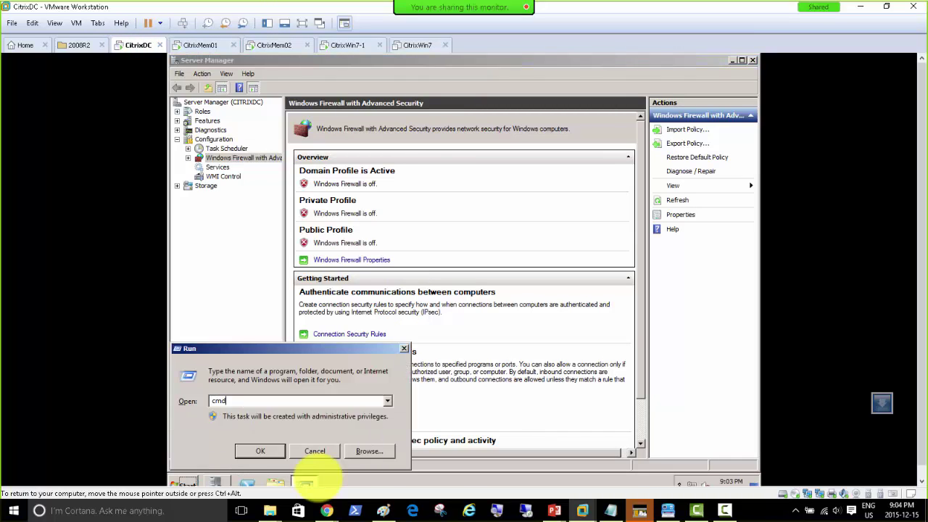
{"action": "key", "text": "Return"}
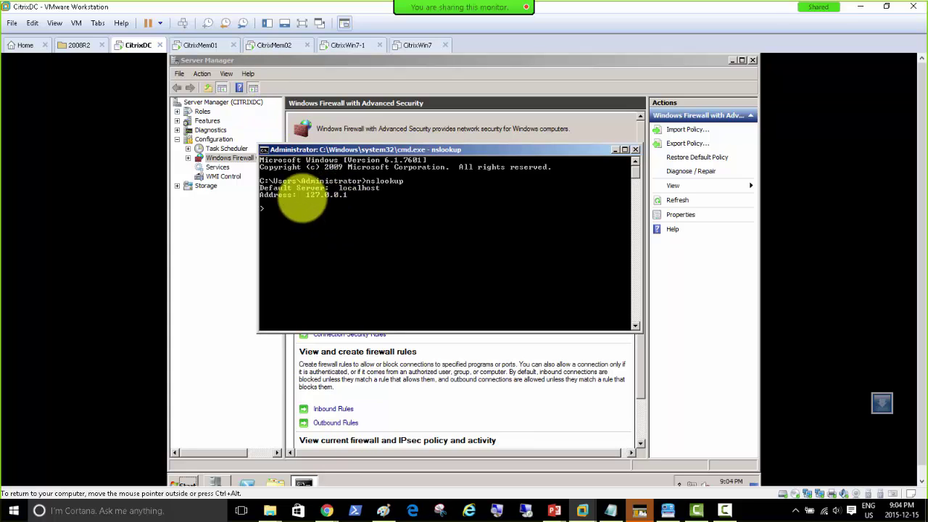
Compare the nslookup results on CitrixMem01 and CitrixMem02, ending on CitrixMem01.
{"action": "left_click", "coordinate": [200, 45]}
{"action": "left_click", "coordinate": [274, 45]}
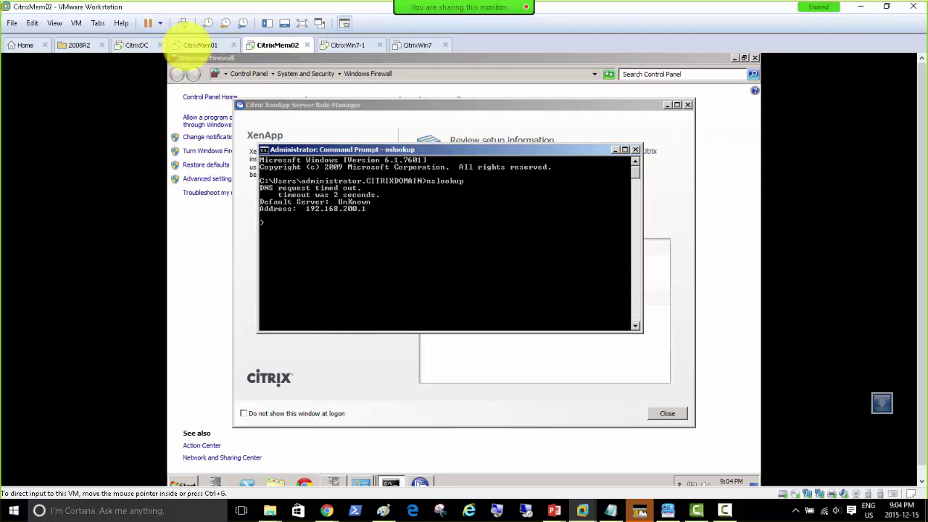
{"action": "left_click", "coordinate": [200, 45]}
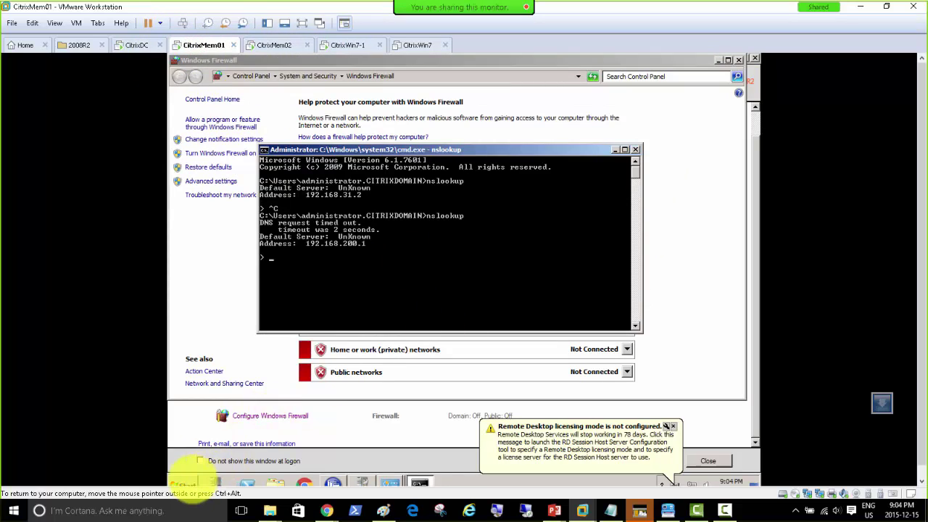
Launch Citrix AppCenter on CitrixMem01 and view the CITRIXMEM01 discovery error citing Citrix MFCOM Service.
{"action": "left_click", "coordinate": [183, 484]}
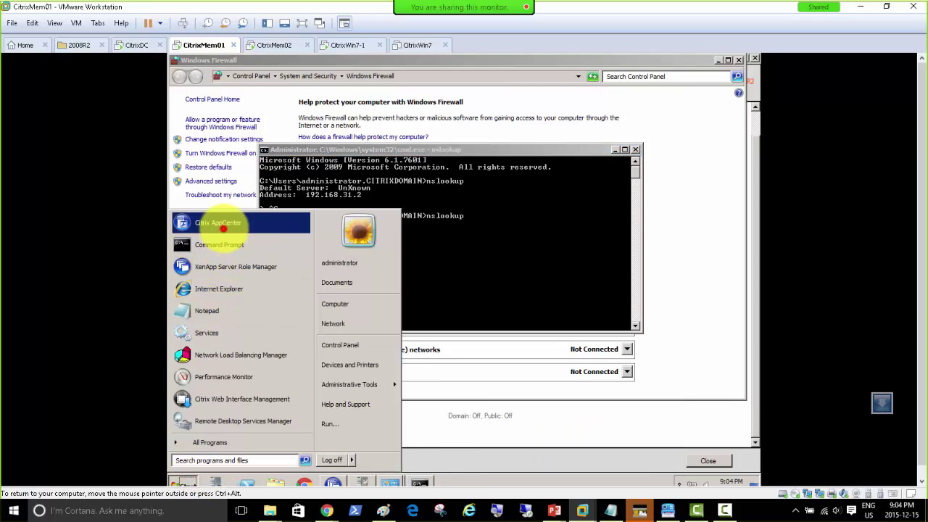
{"action": "left_click", "coordinate": [224, 229]}
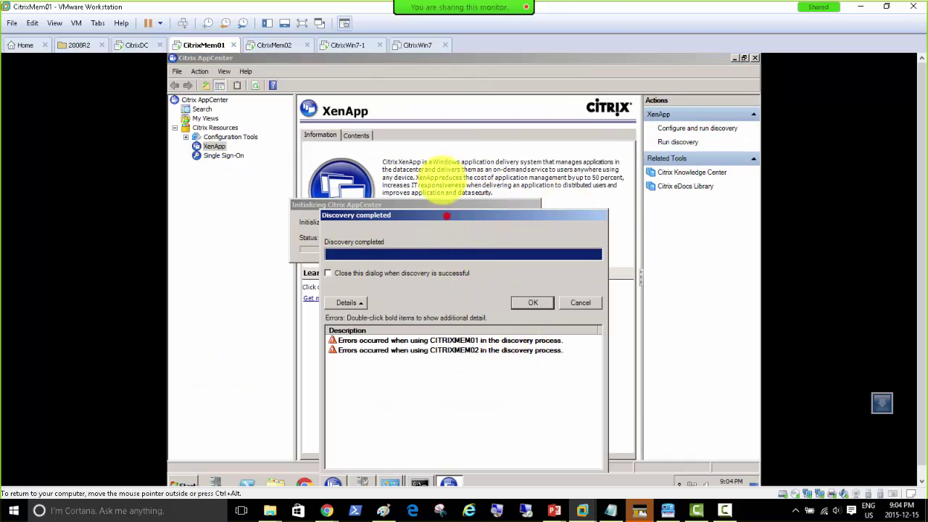
{"action": "left_click_drag", "start_coordinate": [445, 215], "coordinate": [431, 105]}
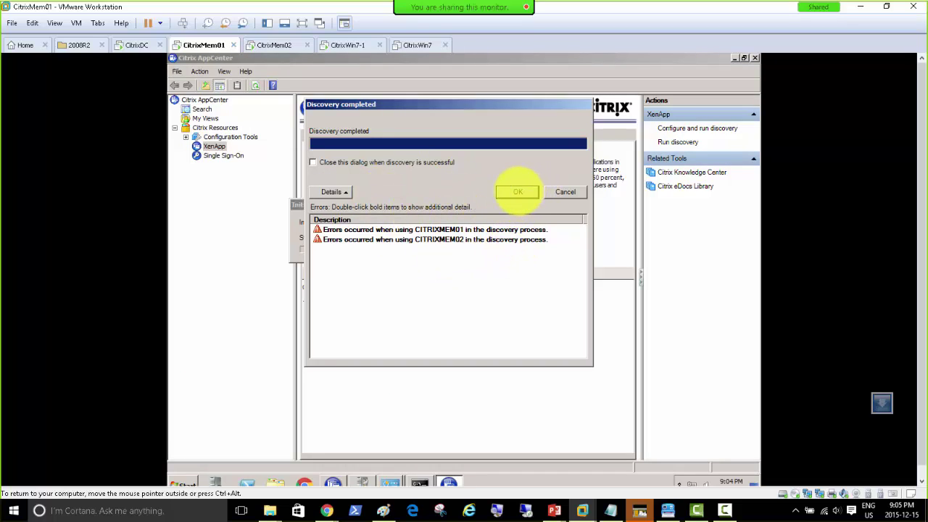
{"action": "double_click", "coordinate": [425, 230]}
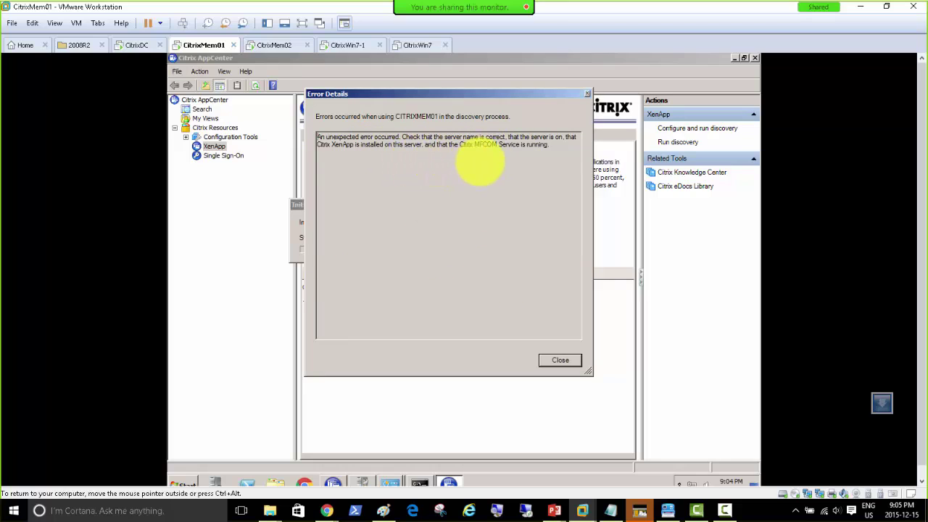
Open Services on CitrixMem01, sort by startup type, and stop the Citrix MFCOM Service.
{"action": "left_click", "coordinate": [183, 483]}
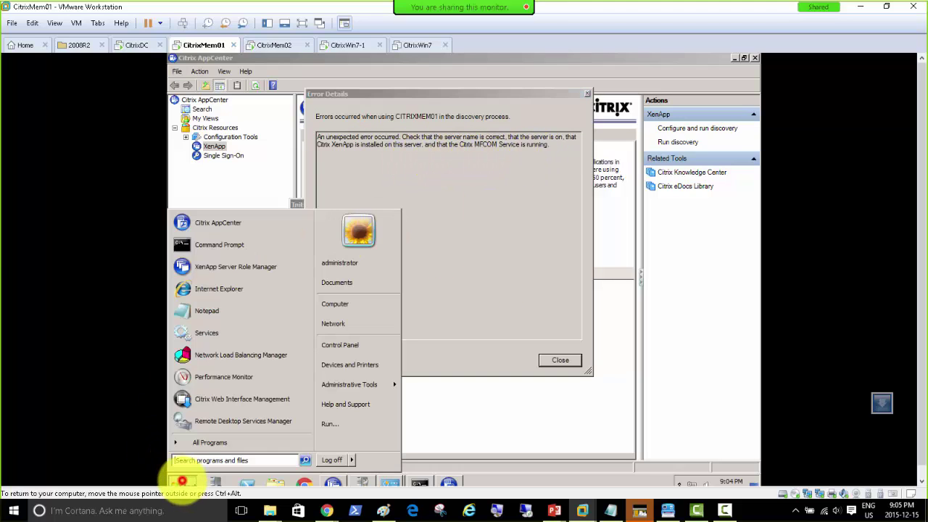
{"action": "left_click", "coordinate": [209, 333]}
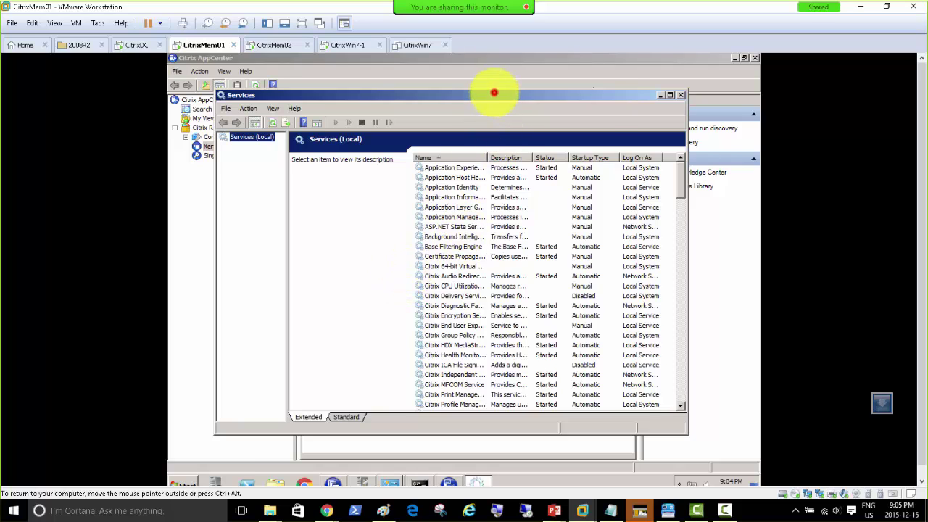
{"action": "double_click", "coordinate": [493, 93]}
{"action": "left_click", "coordinate": [542, 120]}
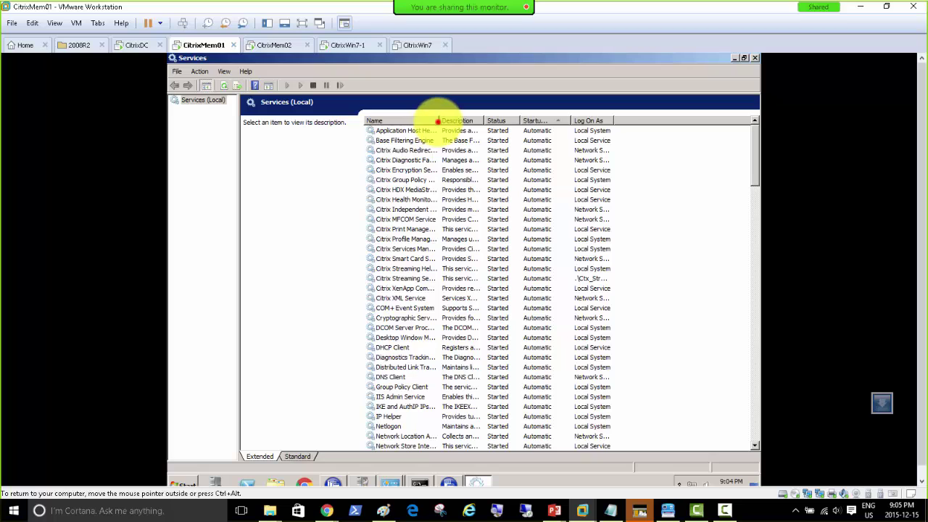
{"action": "double_click", "coordinate": [437, 120]}
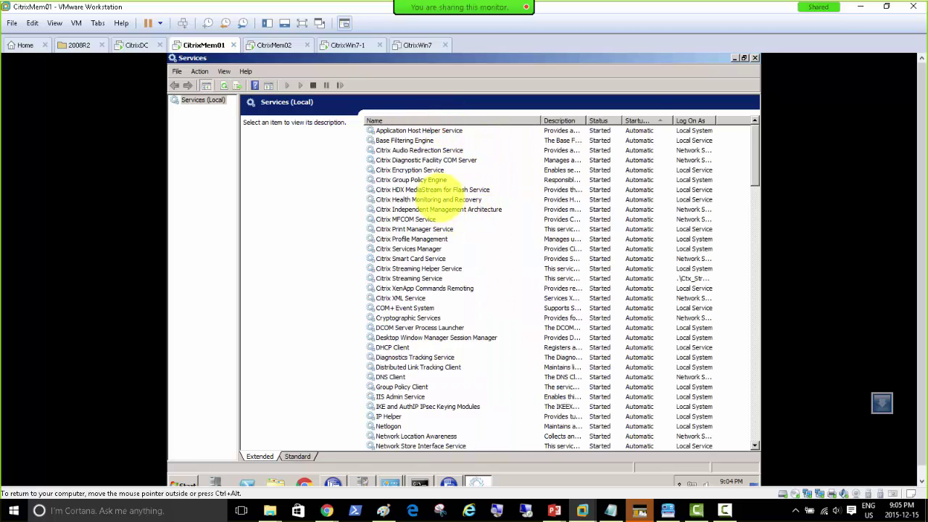
{"action": "right_click", "coordinate": [424, 219]}
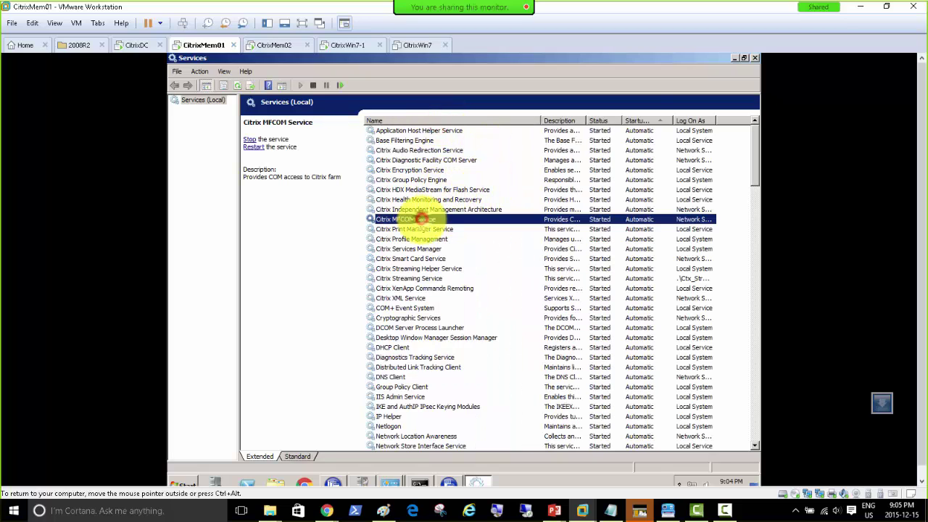
{"action": "left_click", "coordinate": [440, 236]}
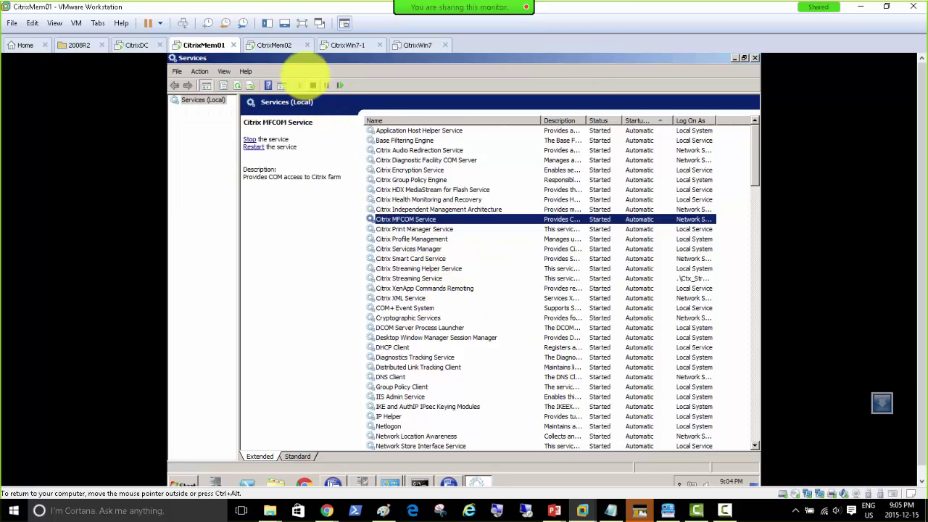
Open the Services console on CitrixMem02, maximized, with full names and sorted by startup type.
{"action": "left_click", "coordinate": [272, 45]}
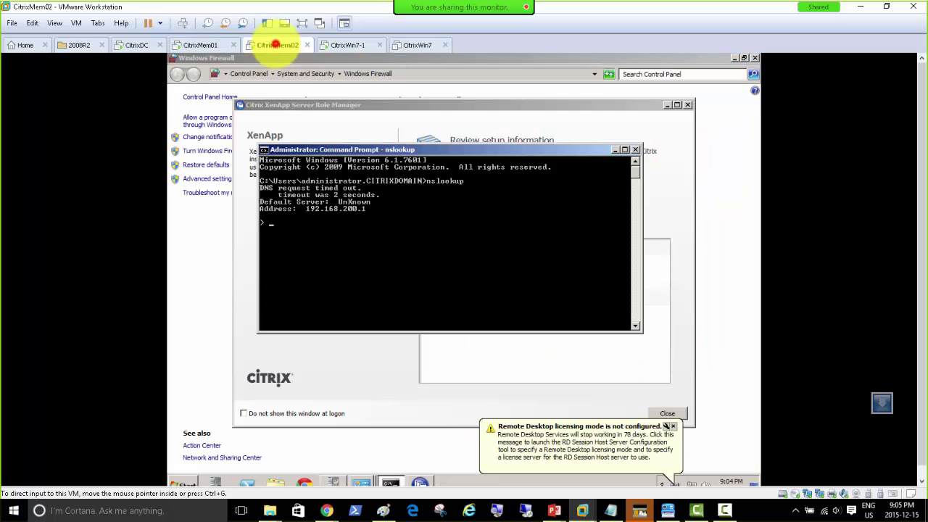
{"action": "left_click", "coordinate": [183, 484]}
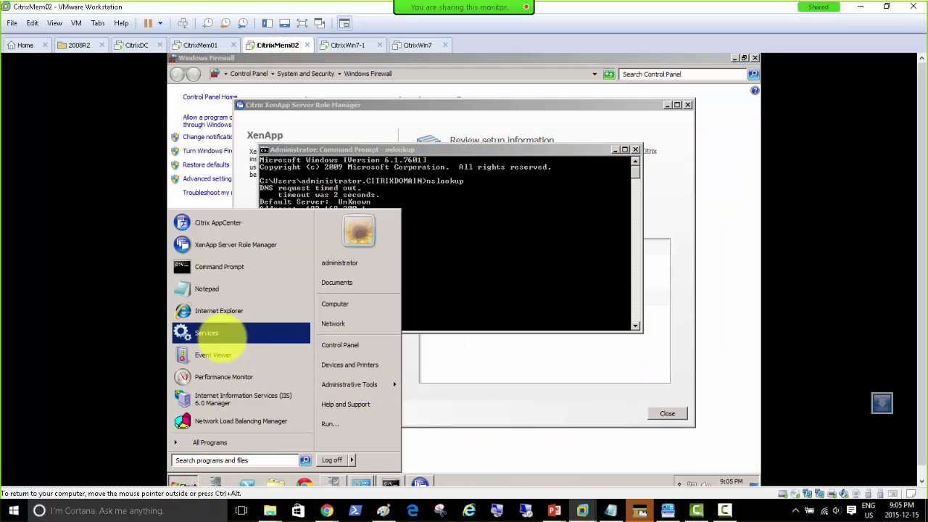
{"action": "left_click", "coordinate": [222, 336]}
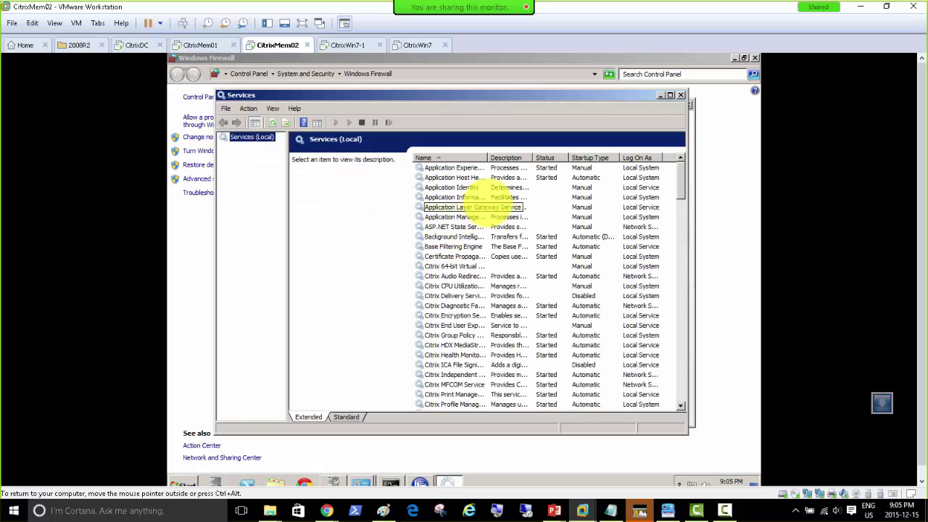
{"action": "double_click", "coordinate": [485, 96]}
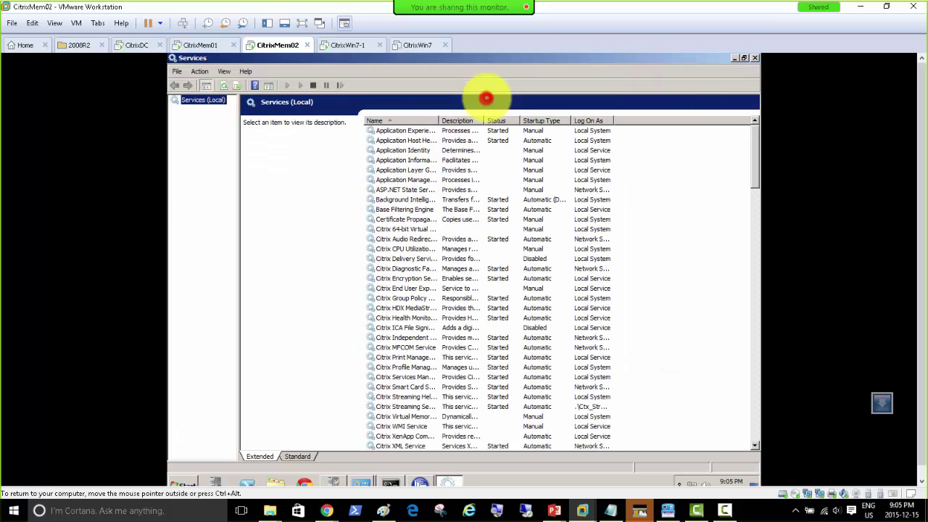
{"action": "double_click", "coordinate": [438, 120]}
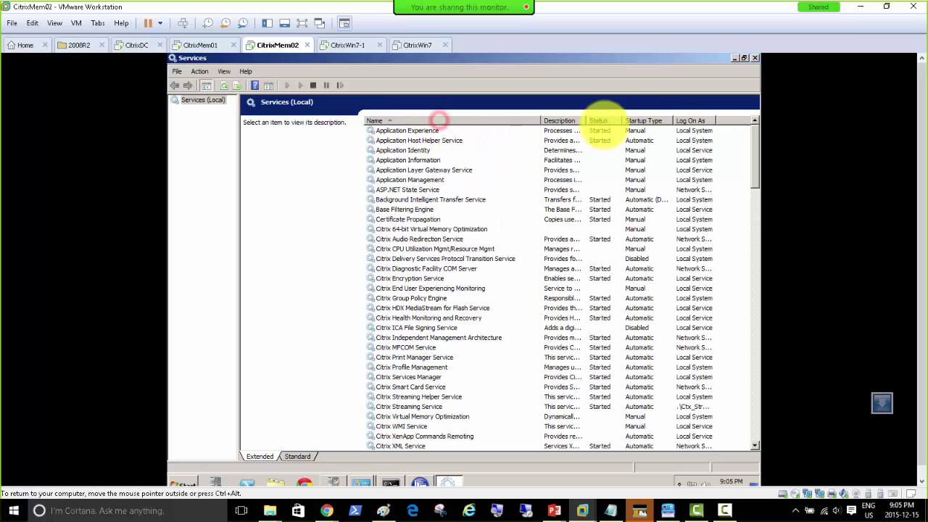
{"action": "left_click", "coordinate": [644, 120]}
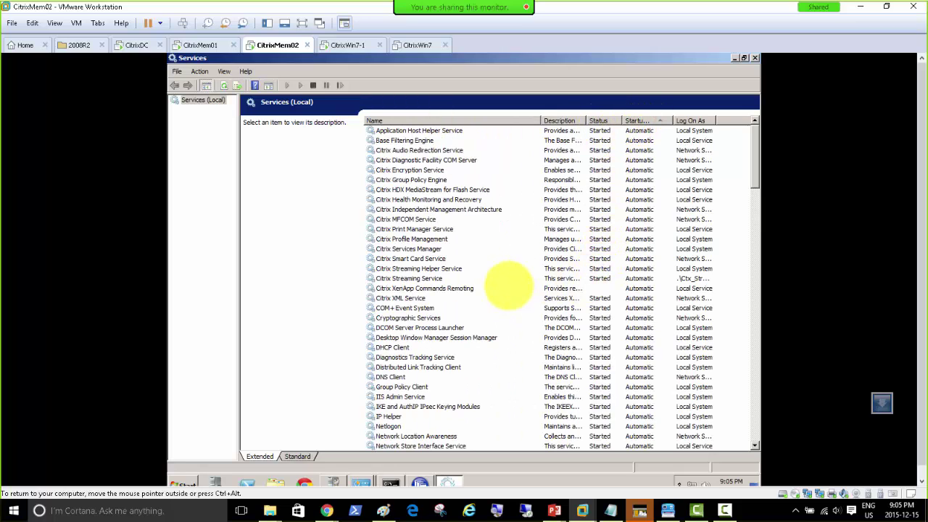
Start the Citrix XenApp Commands Remoting service on CitrixMem02.
{"action": "left_click", "coordinate": [591, 286]}
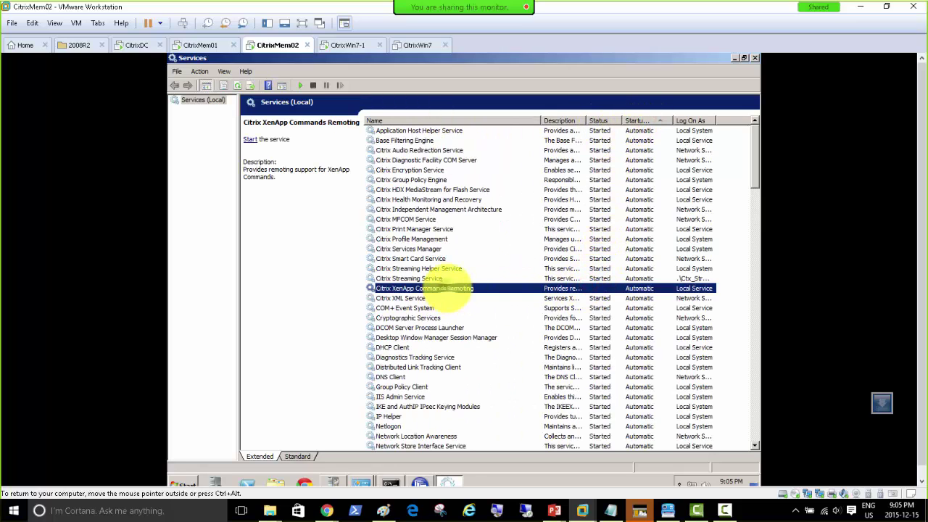
{"action": "right_click", "coordinate": [443, 288]}
{"action": "left_click", "coordinate": [455, 298]}
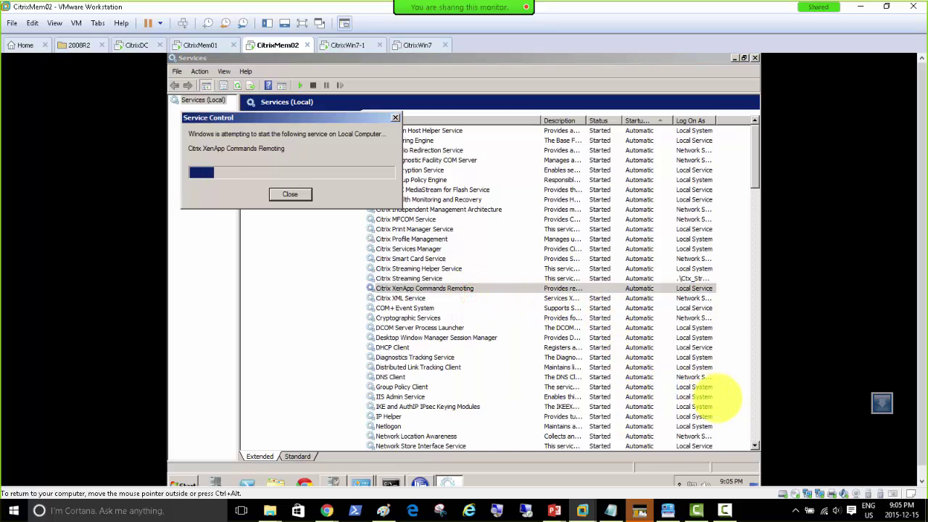
{"action": "left_click", "coordinate": [756, 445]}
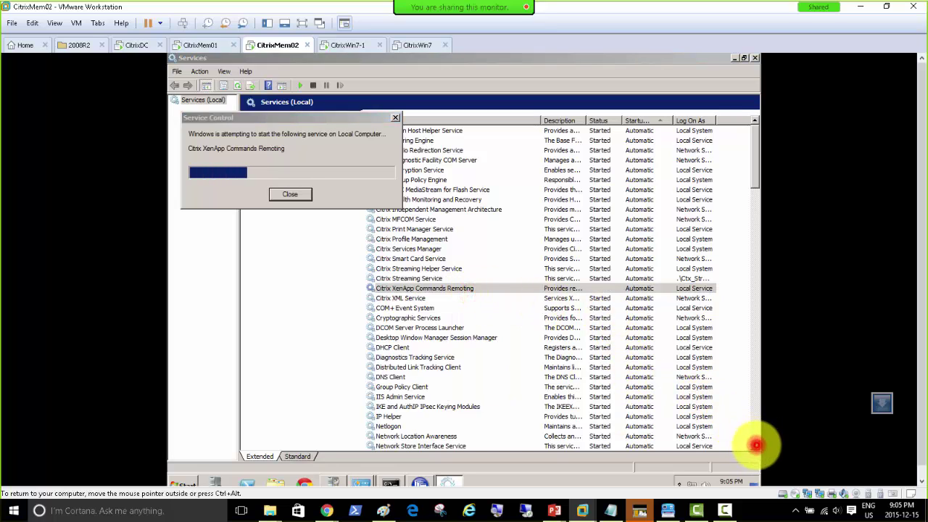
{"action": "left_click", "coordinate": [290, 194]}
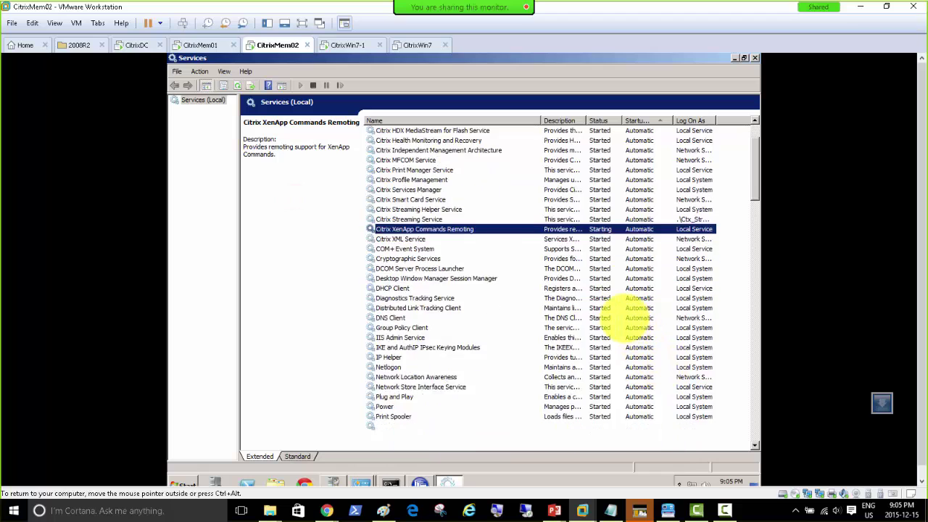
Review other service descriptions, then select the Citrix MFCOM Service.
{"action": "scroll", "coordinate": [623, 319], "scroll_direction": "down", "scroll_amount": 8}
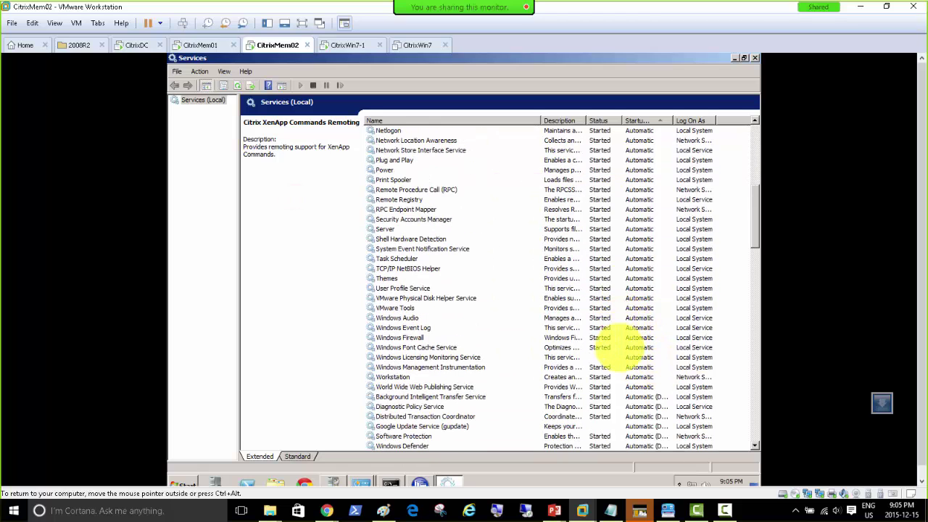
{"action": "left_click", "coordinate": [611, 356]}
{"action": "left_click", "coordinate": [605, 427]}
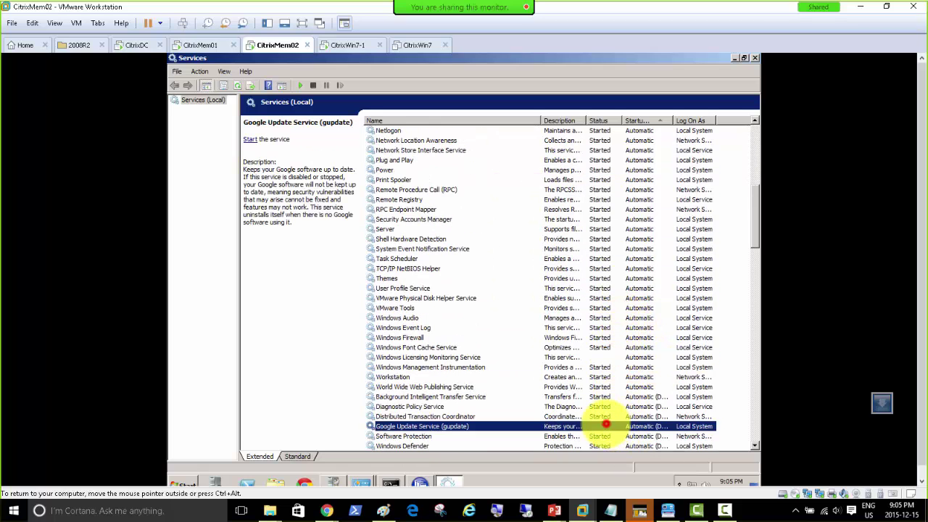
{"action": "scroll", "coordinate": [601, 417], "scroll_direction": "down", "scroll_amount": 5}
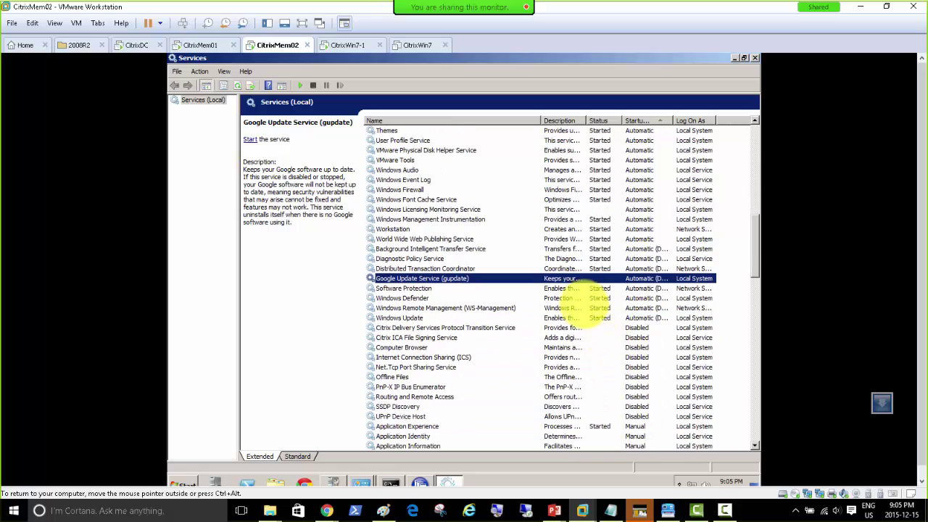
{"action": "scroll", "coordinate": [569, 279], "scroll_direction": "up", "scroll_amount": 15}
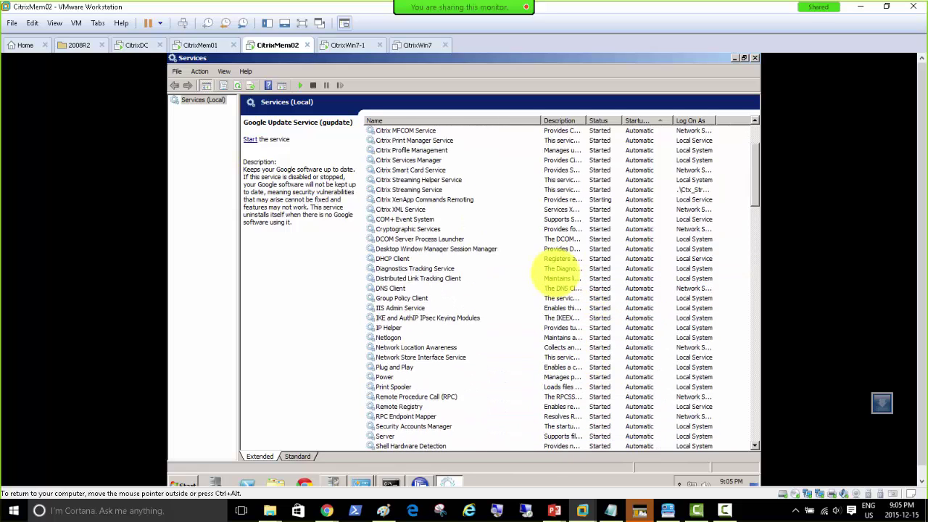
{"action": "left_click", "coordinate": [410, 219]}
Restart Citrix MFCOM Service on CitrixMem02, then bring up XenApp Server Role Manager on CitrixMem01.
{"action": "right_click", "coordinate": [417, 219]}
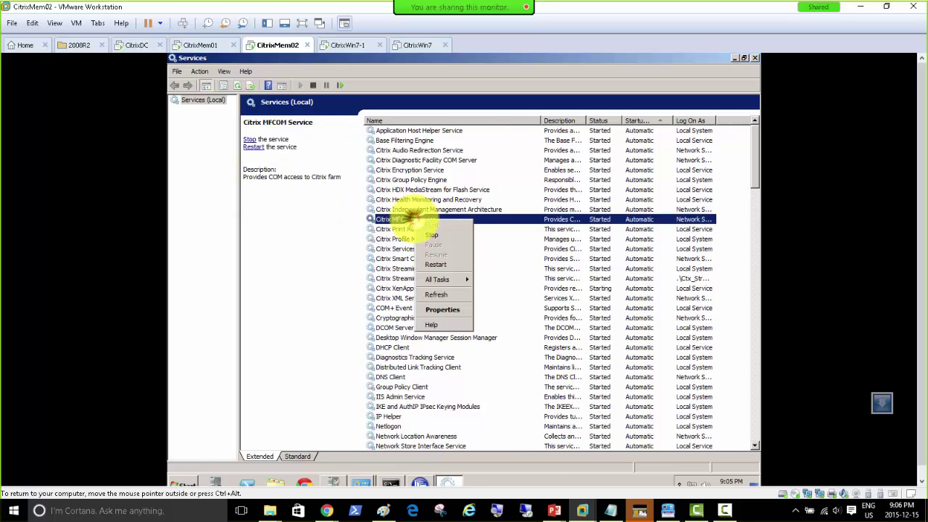
{"action": "left_click", "coordinate": [436, 263]}
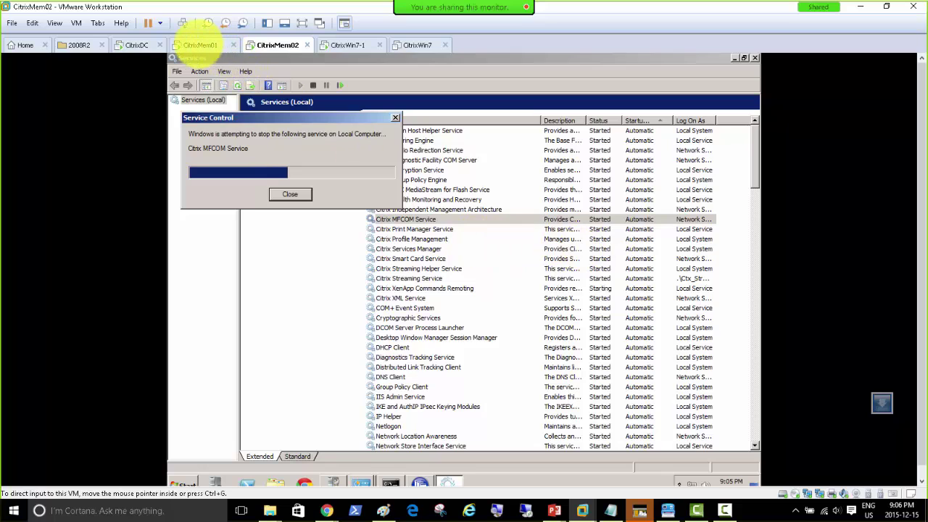
{"action": "left_click", "coordinate": [197, 42]}
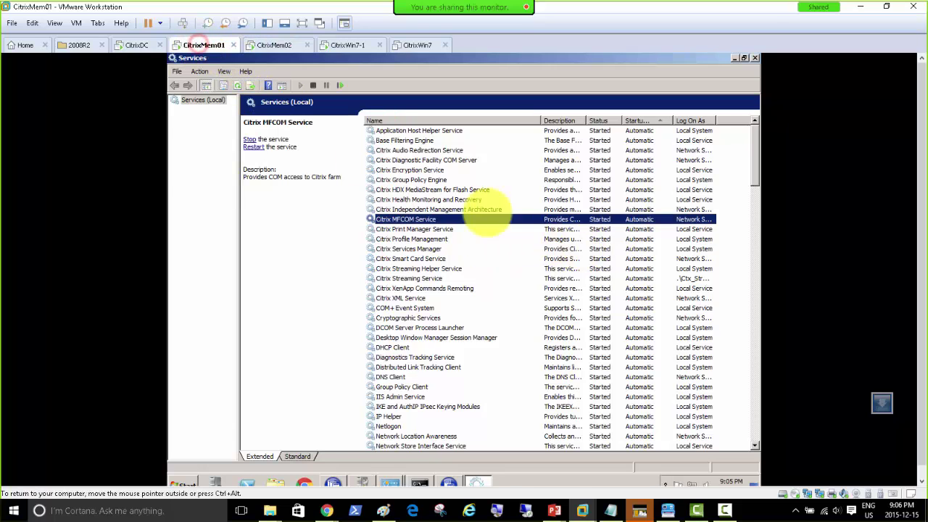
{"action": "left_click", "coordinate": [270, 44]}
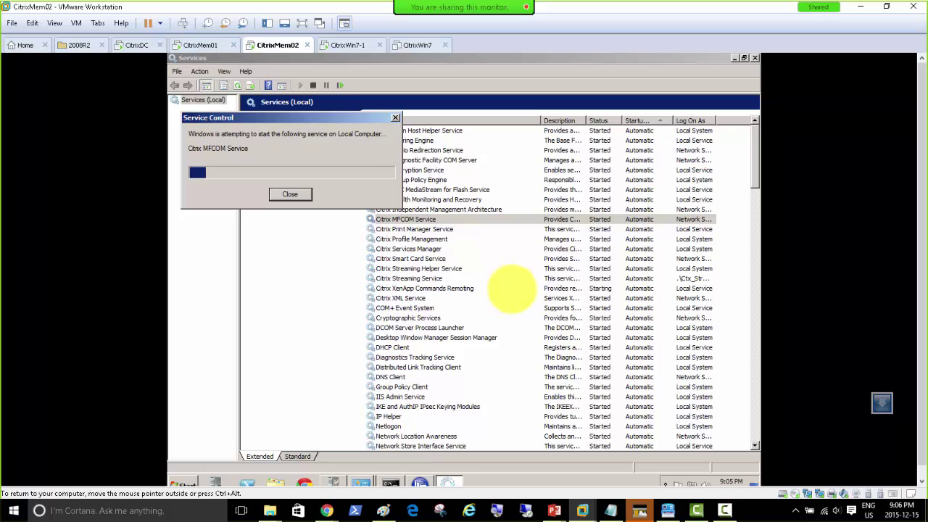
{"action": "left_click", "coordinate": [203, 45]}
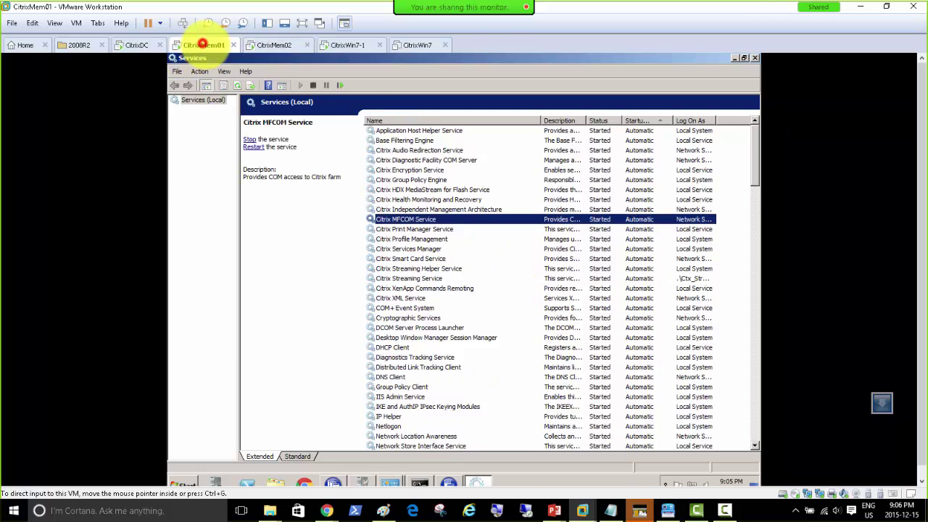
{"action": "left_click", "coordinate": [332, 482]}
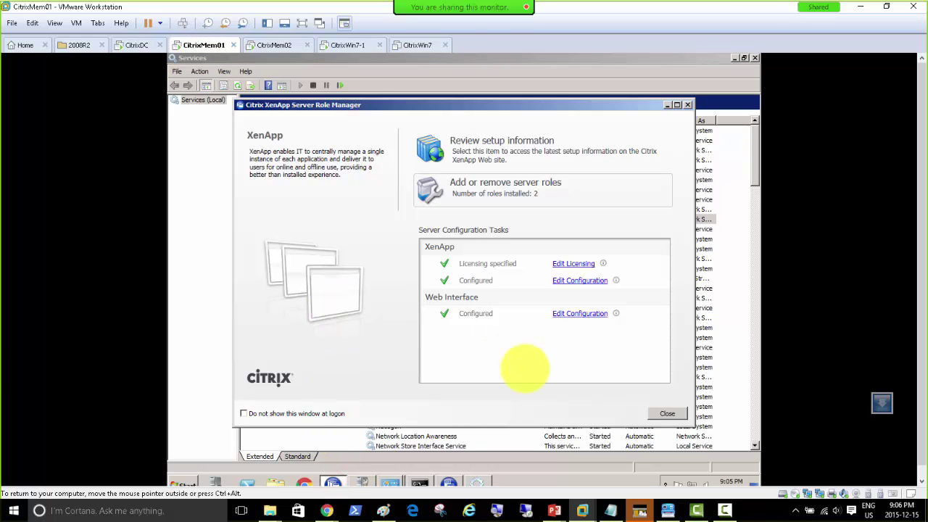
Dismiss the earlier discovery error details and completion message in Citrix AppCenter.
{"action": "left_click", "coordinate": [447, 484]}
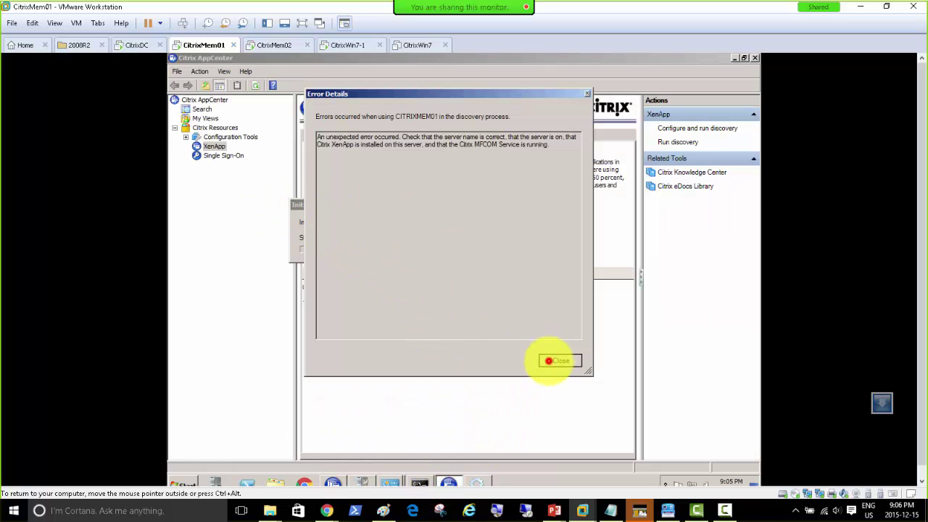
{"action": "left_click", "coordinate": [559, 360]}
{"action": "left_click", "coordinate": [526, 194]}
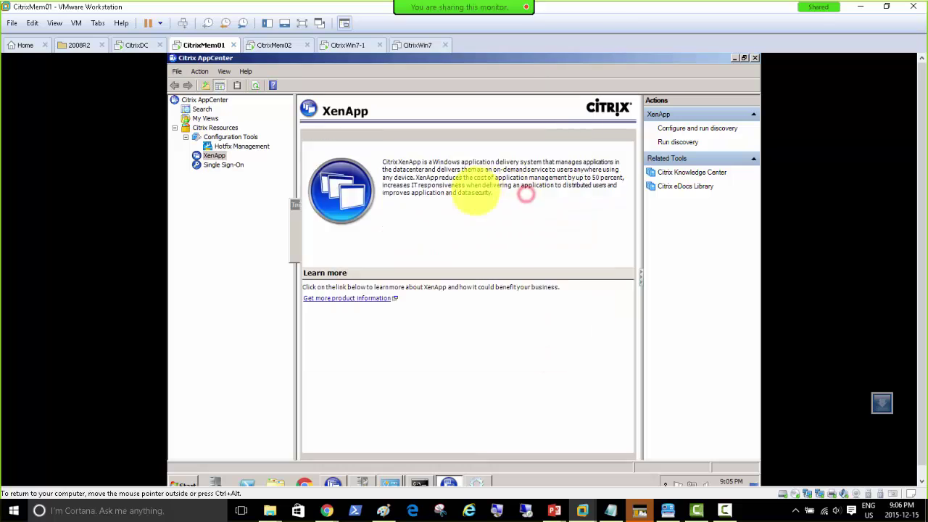
Rerun XenApp discovery for CITRIXMEM01 and CITRIXMEM02 and close the wizard.
{"action": "right_click", "coordinate": [214, 155]}
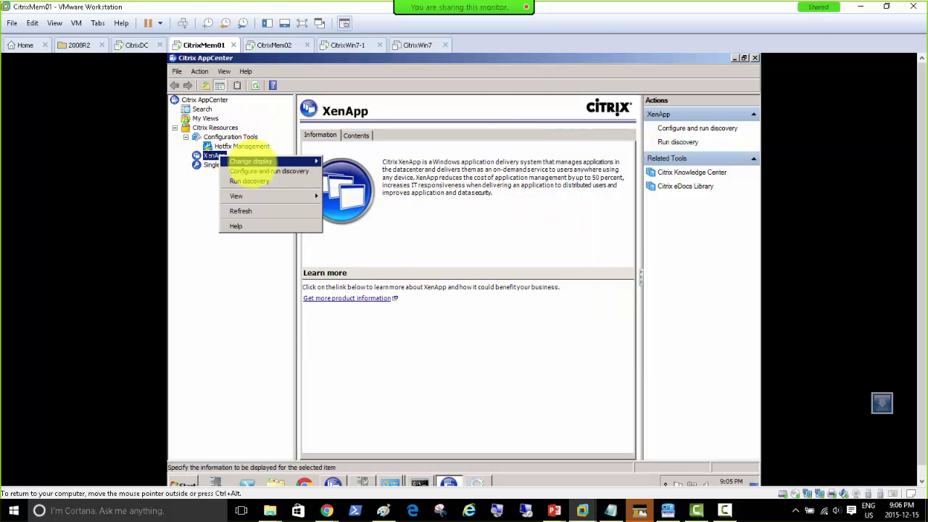
{"action": "left_click", "coordinate": [258, 171]}
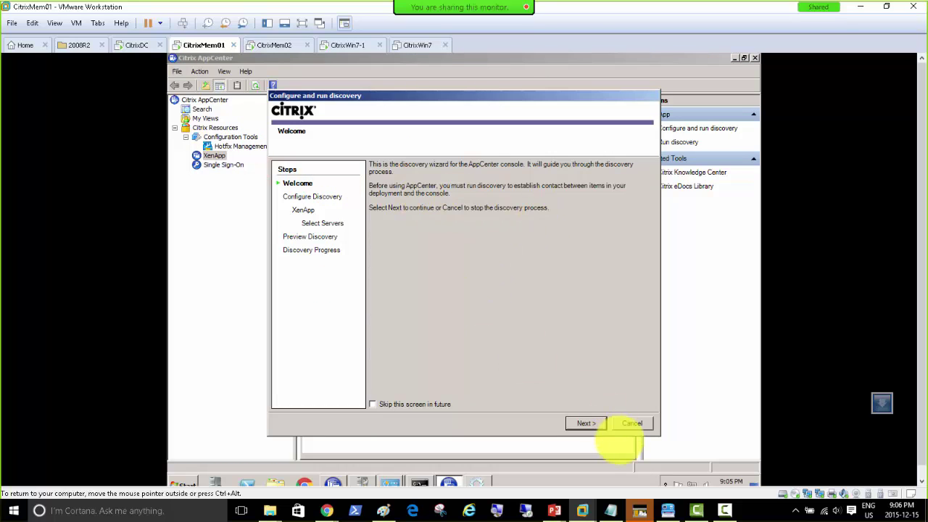
{"action": "left_click", "coordinate": [591, 423]}
{"action": "left_click", "coordinate": [591, 423]}
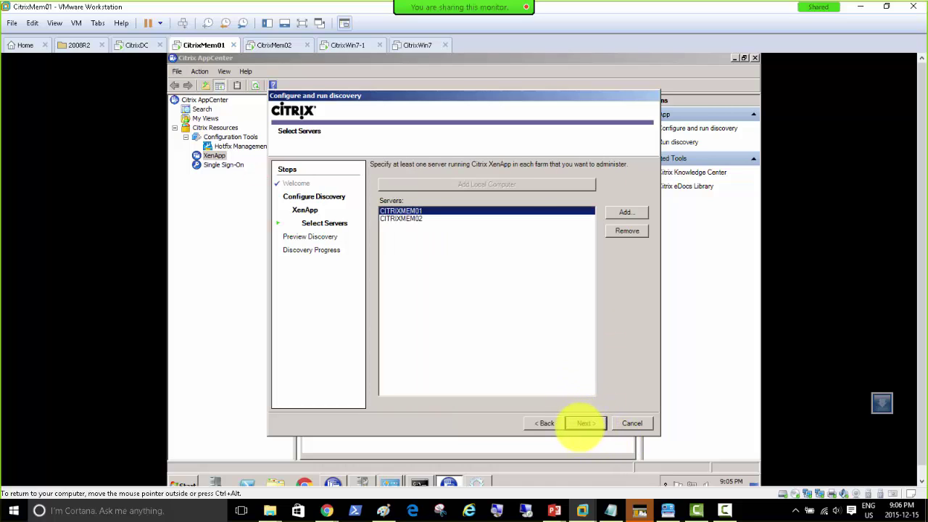
{"action": "left_click", "coordinate": [585, 424]}
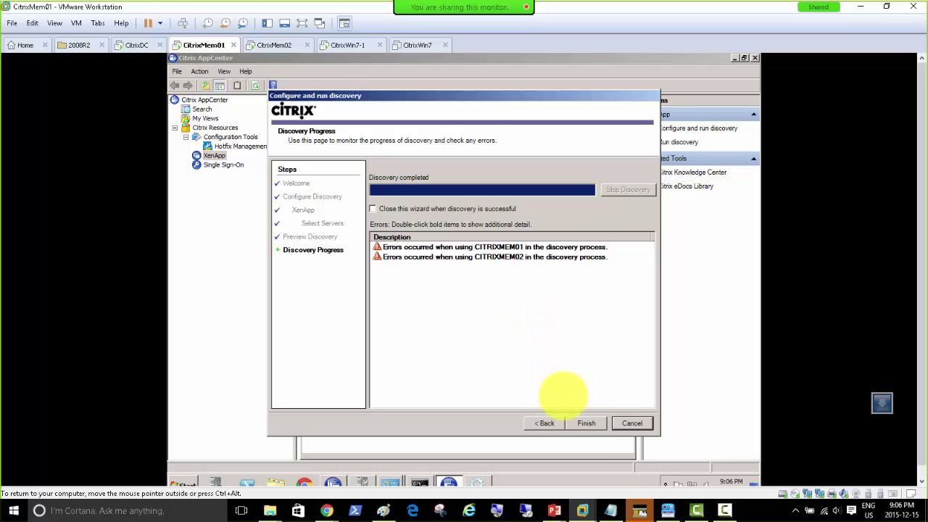
{"action": "left_click", "coordinate": [574, 423]}
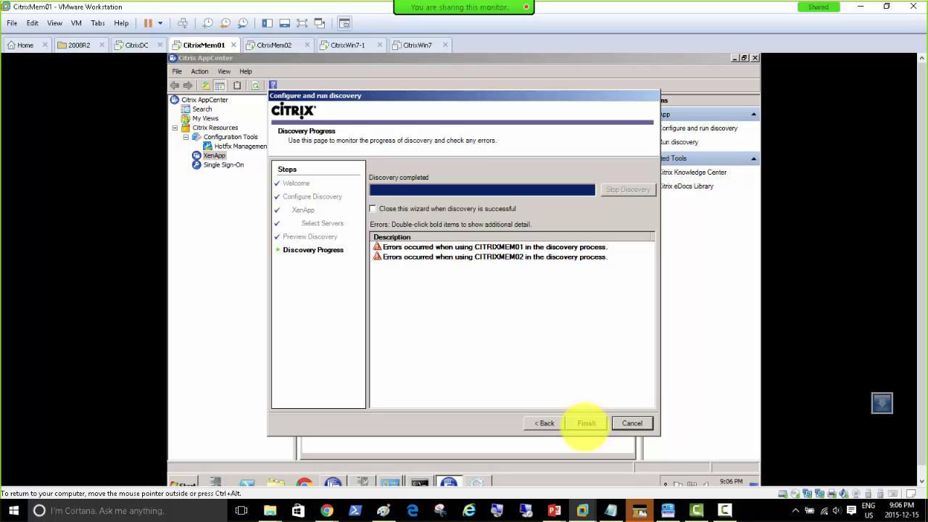
{"action": "left_click", "coordinate": [587, 423]}
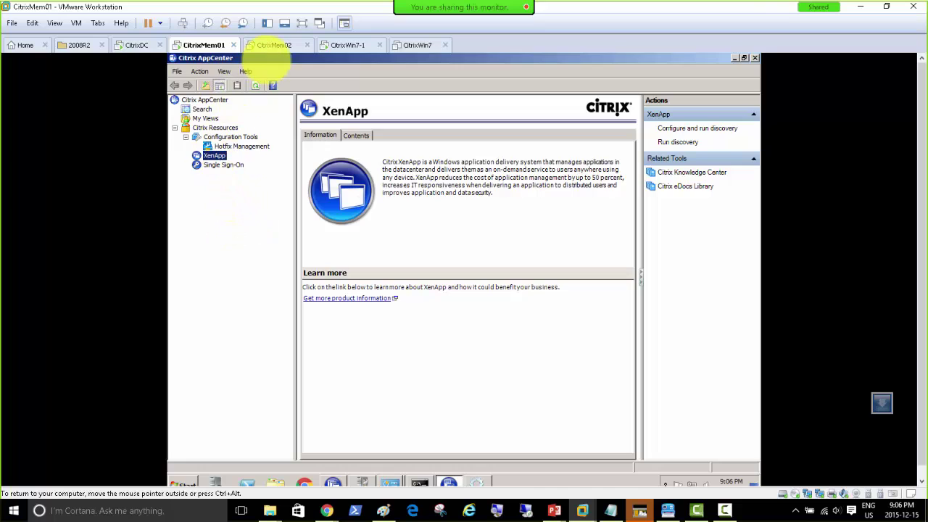
Open Programs and Features from Control Panel on CitrixMem02.
{"action": "left_click", "coordinate": [274, 45]}
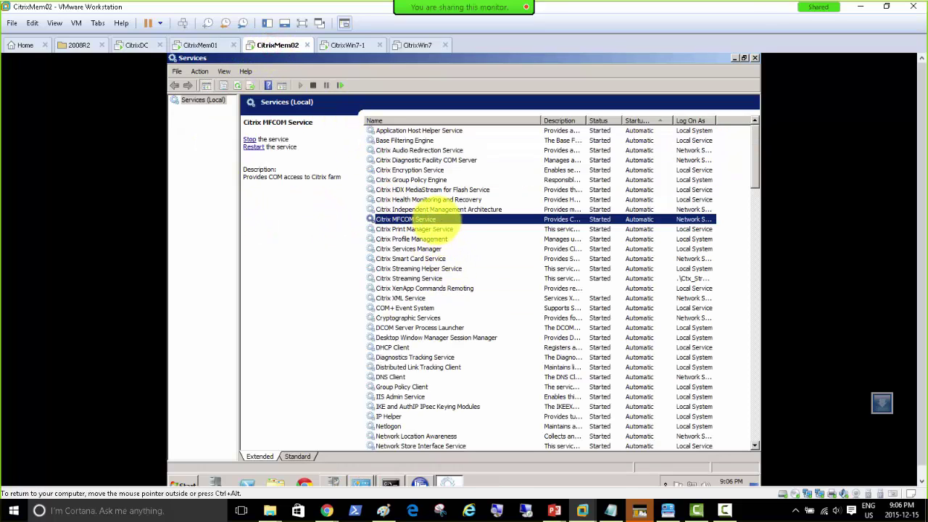
{"action": "left_click", "coordinate": [418, 483]}
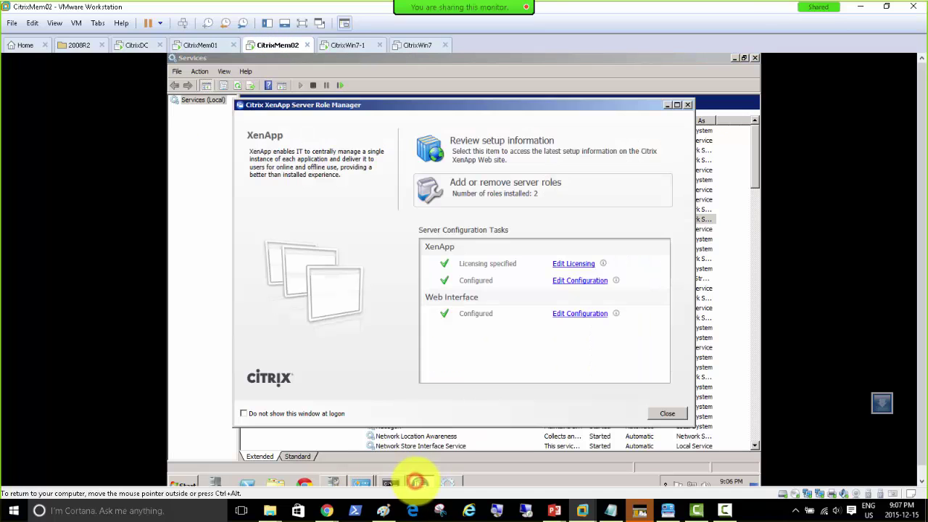
{"action": "left_click", "coordinate": [183, 483]}
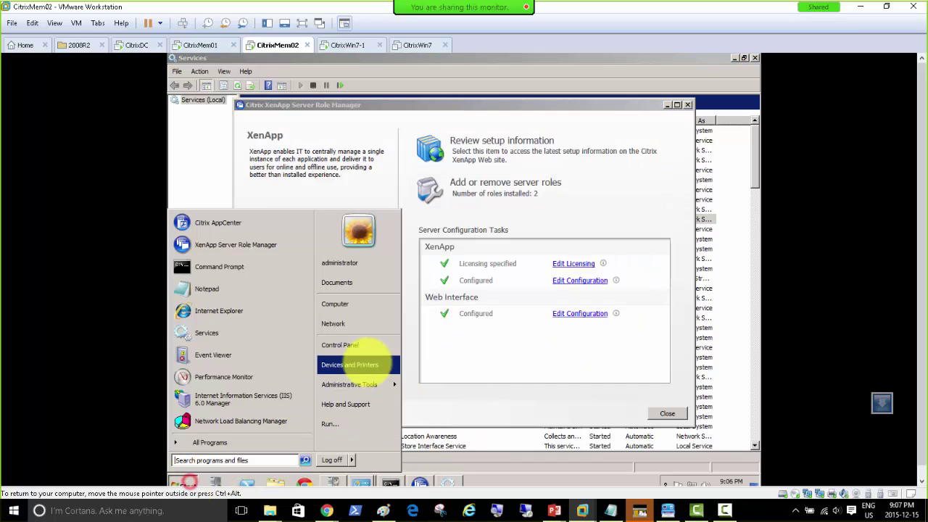
{"action": "left_click", "coordinate": [368, 349]}
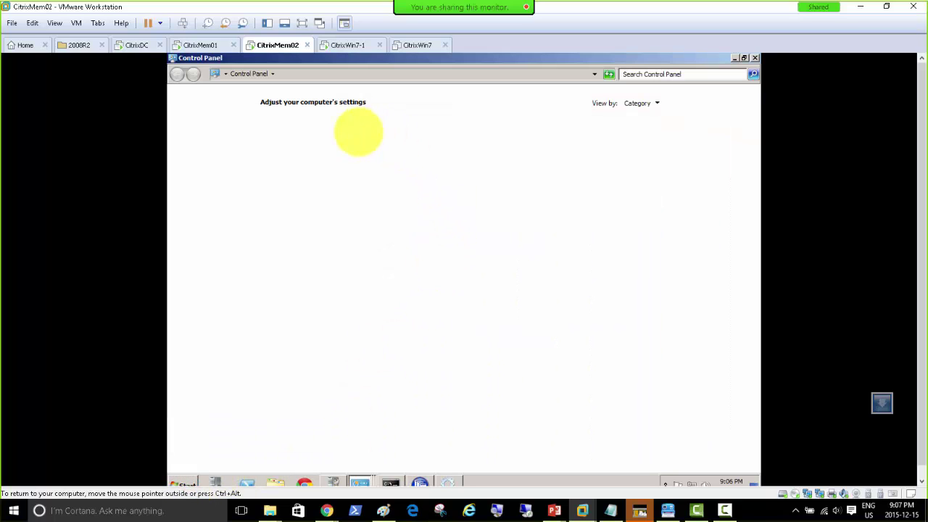
{"action": "left_click", "coordinate": [317, 230]}
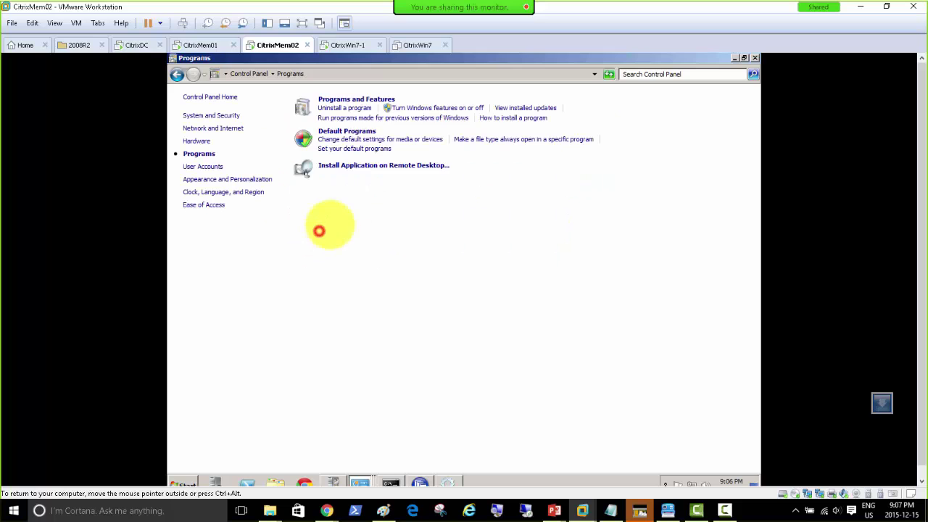
{"action": "left_click", "coordinate": [338, 100]}
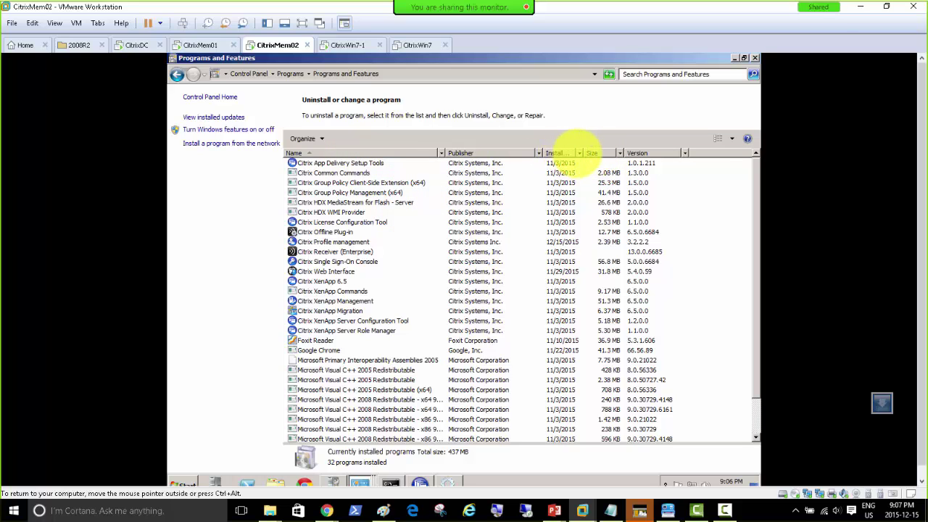
Sort installed programs newest first and select Citrix Profile management.
{"action": "left_click", "coordinate": [560, 153]}
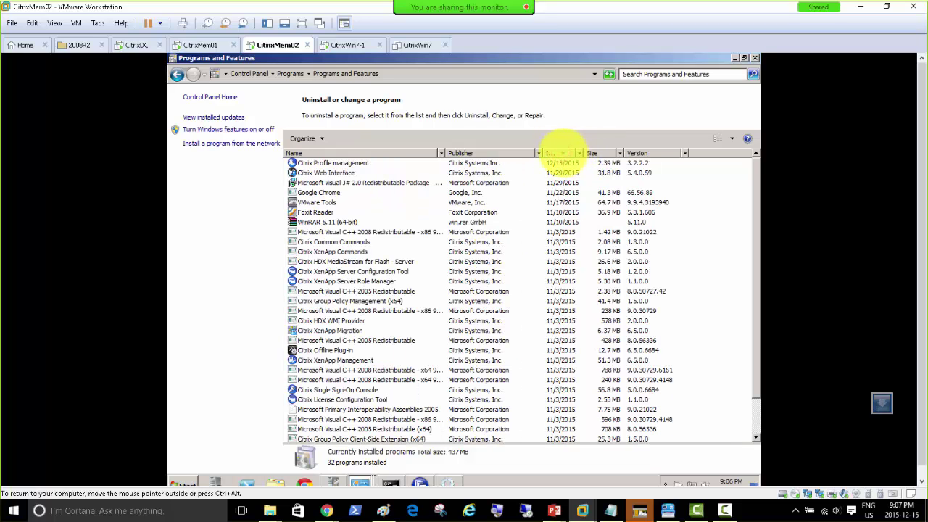
{"action": "left_click", "coordinate": [335, 163]}
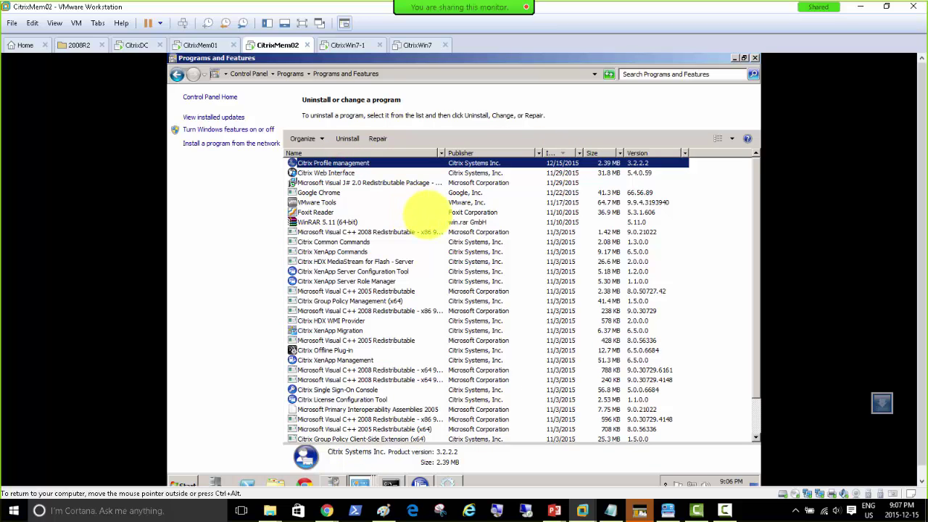
{"action": "left_click", "coordinate": [198, 45]}
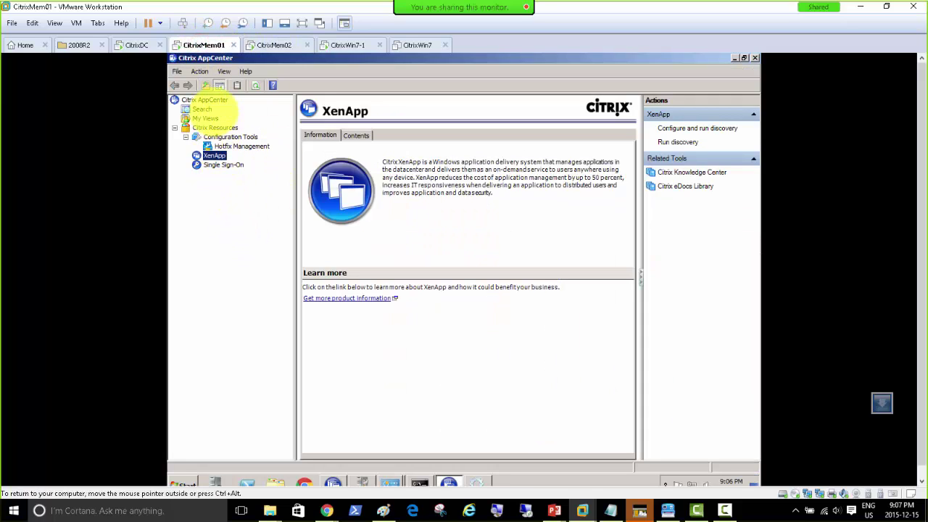
Run XenApp's Configure and run discovery on CitrixMem01 against the listed member servers.
{"action": "right_click", "coordinate": [214, 156]}
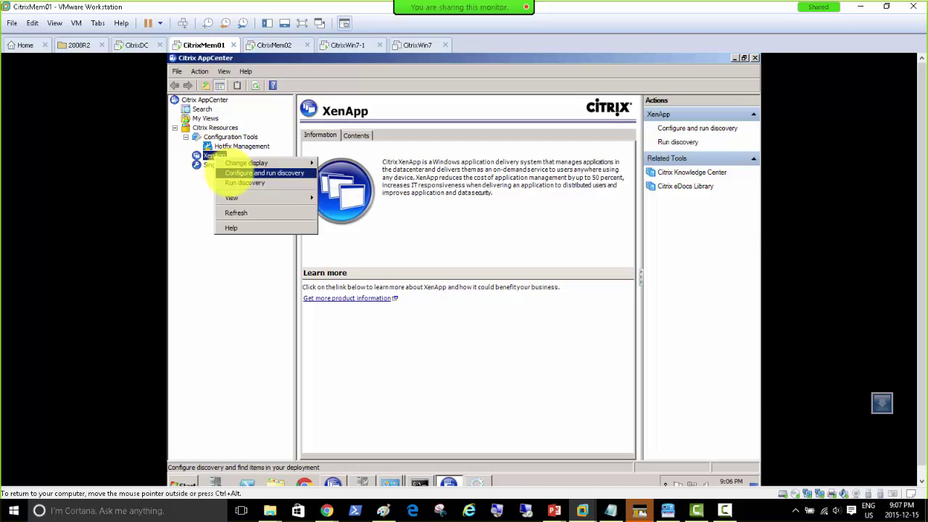
{"action": "left_click", "coordinate": [229, 173]}
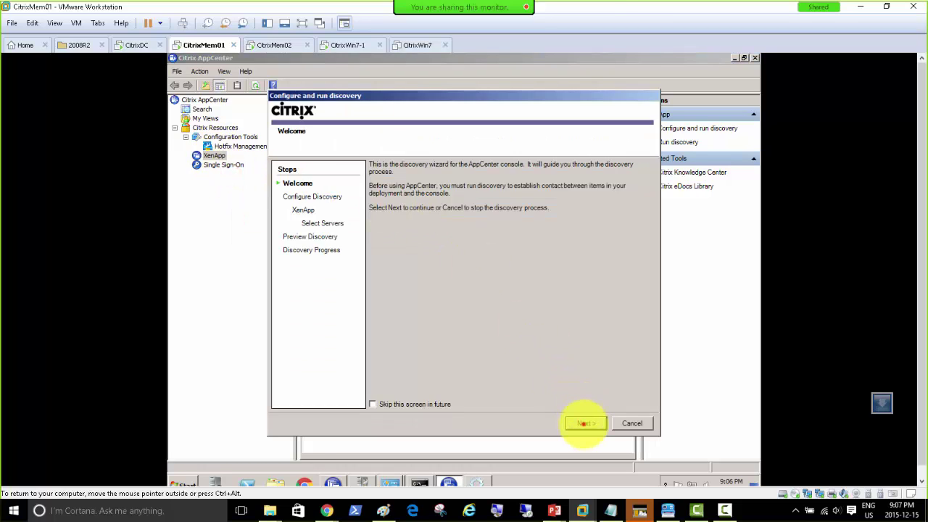
{"action": "left_click", "coordinate": [585, 422]}
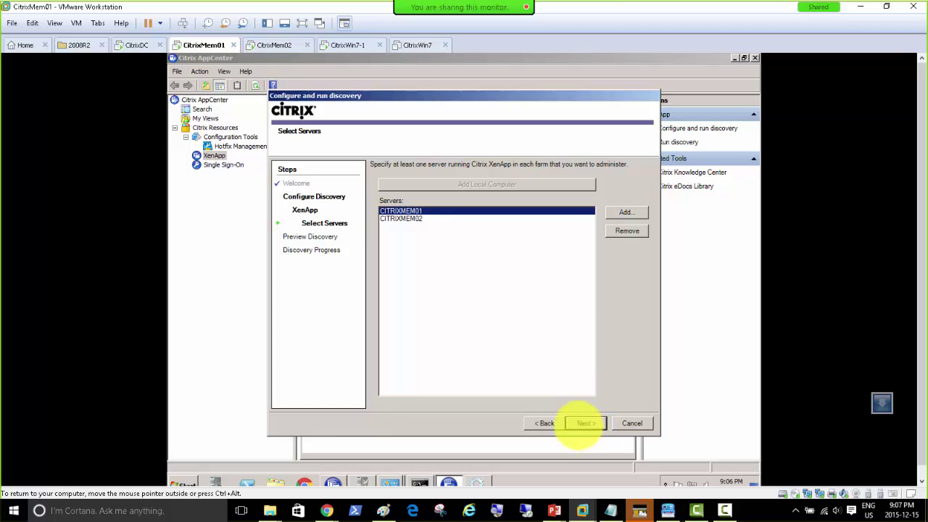
{"action": "left_click", "coordinate": [584, 422]}
{"action": "left_click", "coordinate": [583, 424]}
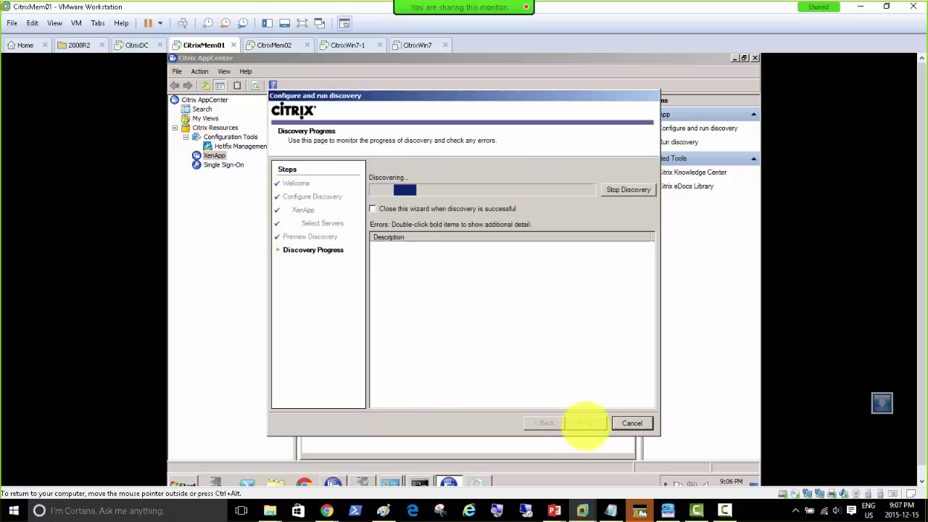
Cancel the discovery after its CITRIXMEM02 errors and glance at the CitrixMem02 machine.
{"action": "left_click", "coordinate": [631, 423]}
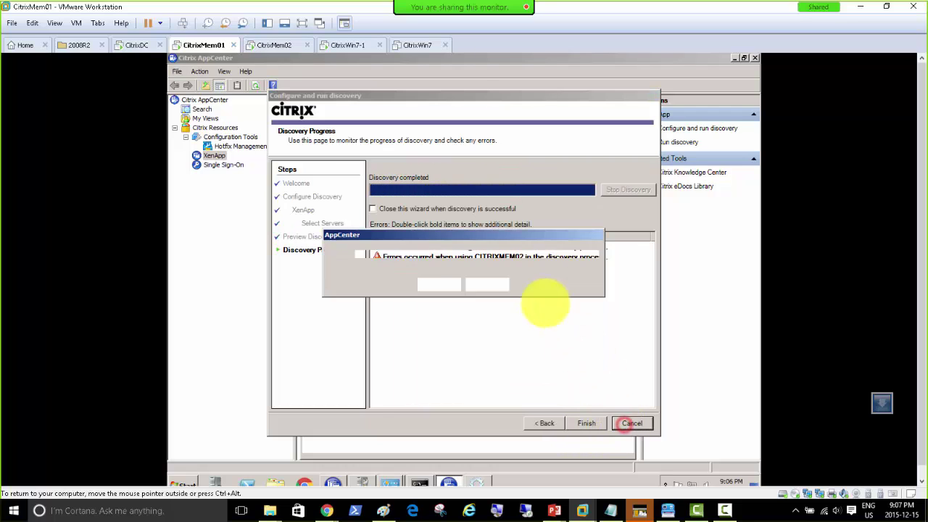
{"action": "left_click", "coordinate": [437, 284]}
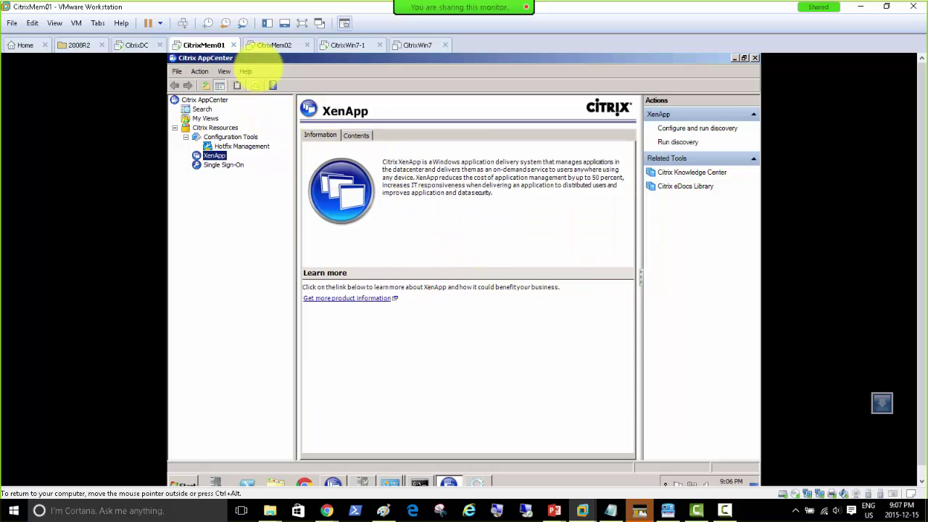
{"action": "left_click", "coordinate": [265, 45]}
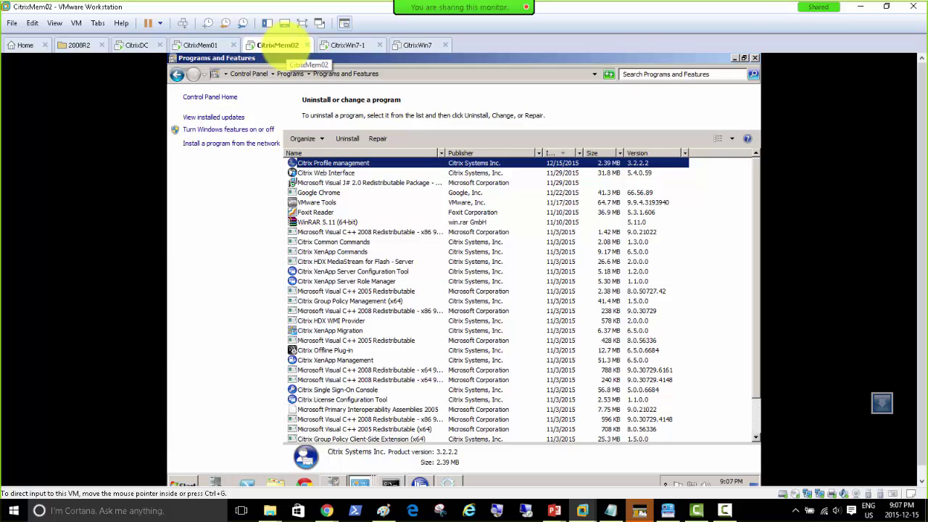
{"action": "left_click", "coordinate": [198, 43]}
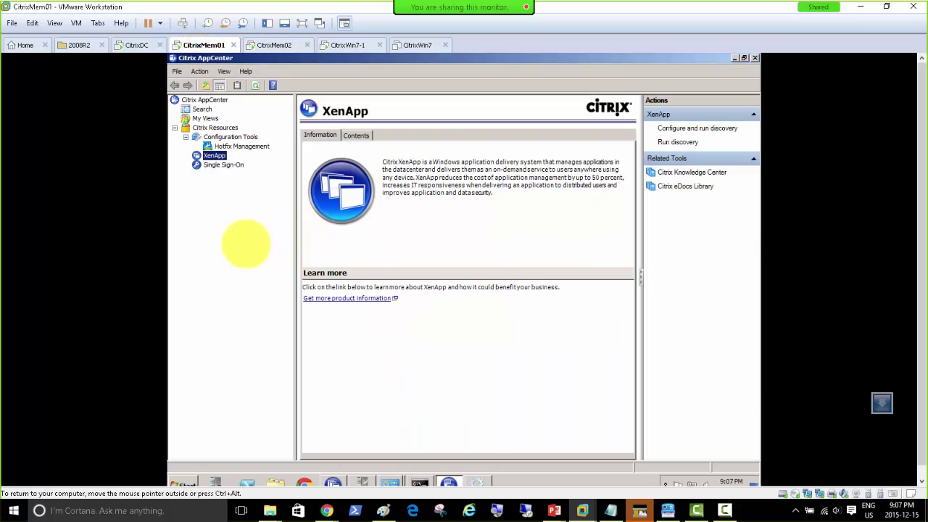
Browse Start's Administrative Tools > Citrix, then launch XenApp's Configure and run discovery wizard.
{"action": "left_click", "coordinate": [183, 483]}
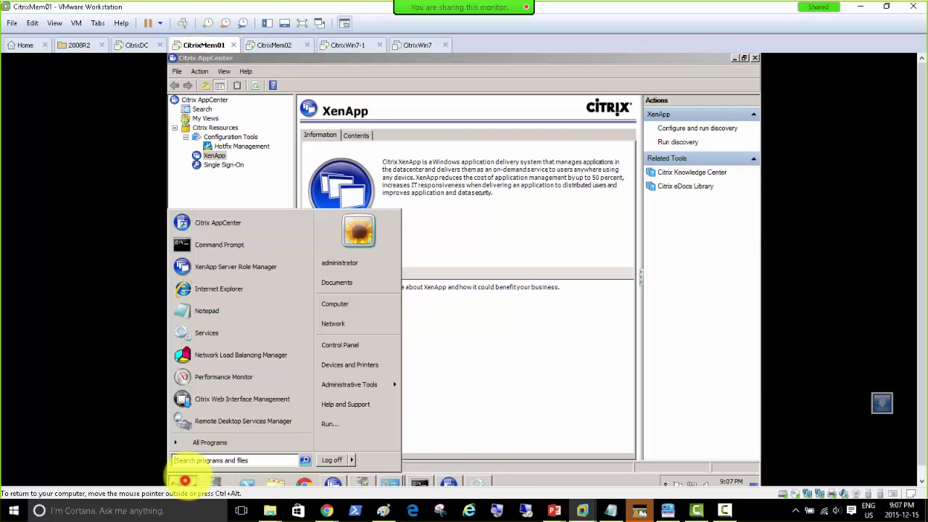
{"action": "mouse_move", "coordinate": [349, 384]}
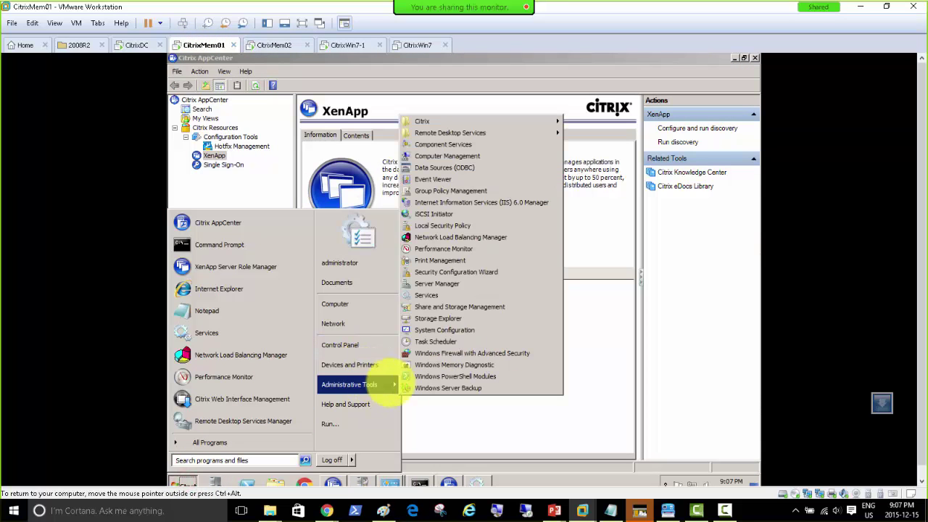
{"action": "mouse_move", "coordinate": [449, 121]}
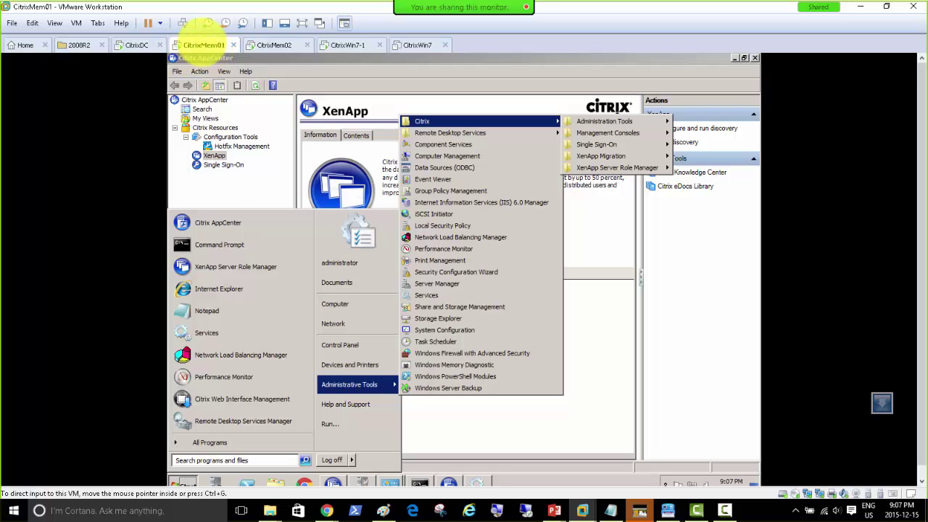
{"action": "left_click", "coordinate": [225, 181]}
{"action": "right_click", "coordinate": [220, 155]}
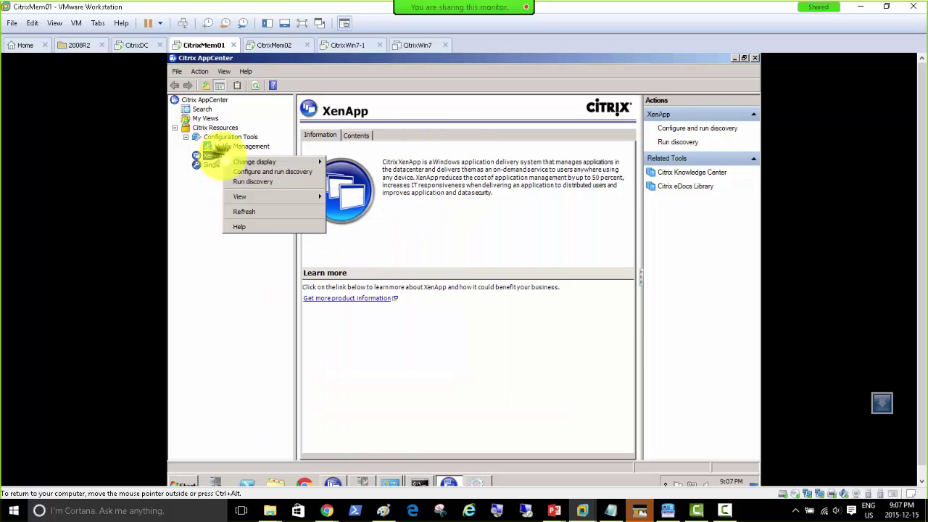
{"action": "left_click", "coordinate": [240, 171]}
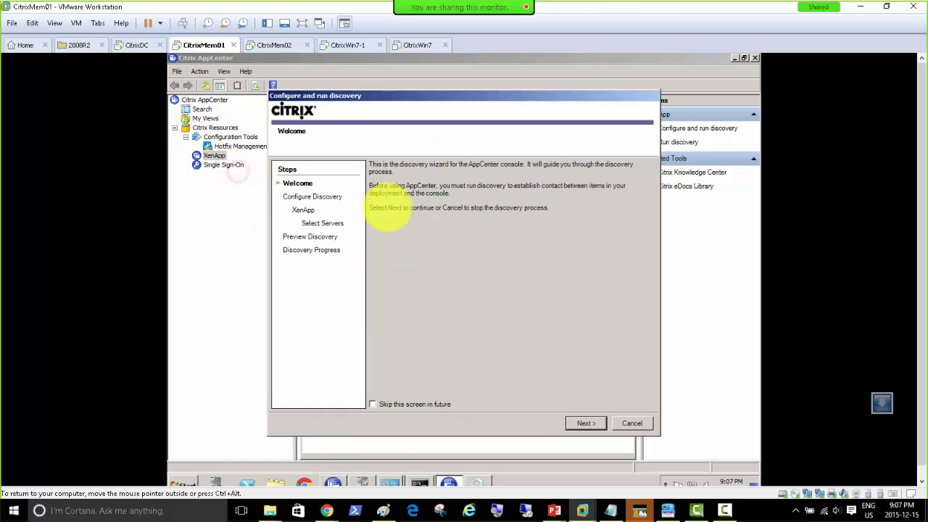
Run discovery against CITRIXMEM01 and CITRIXMEM02, review the errors, and finish the wizard.
{"action": "left_click", "coordinate": [587, 424]}
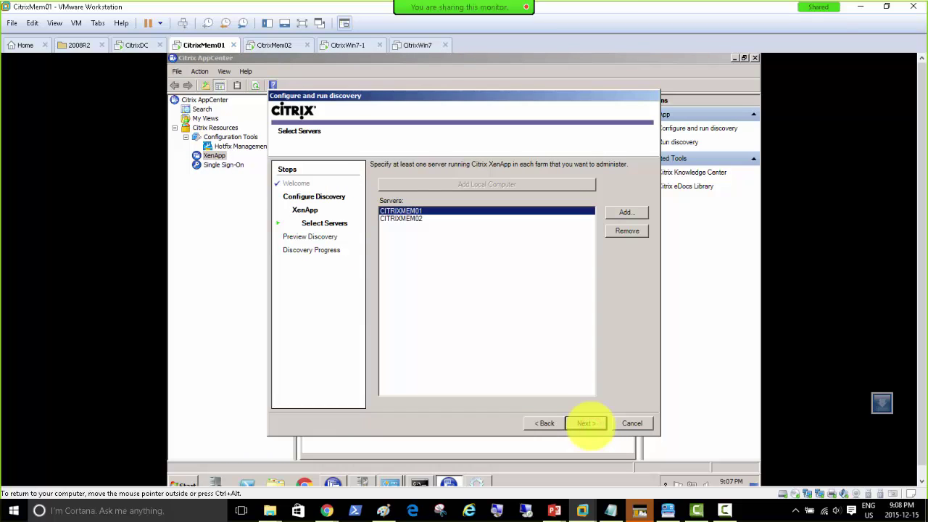
{"action": "left_click", "coordinate": [587, 424]}
{"action": "left_click", "coordinate": [588, 424]}
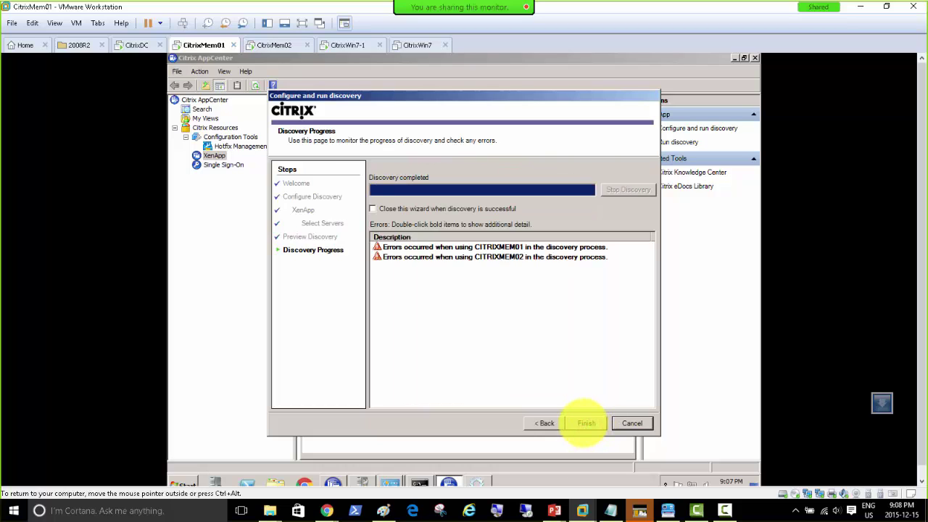
{"action": "left_click", "coordinate": [586, 424]}
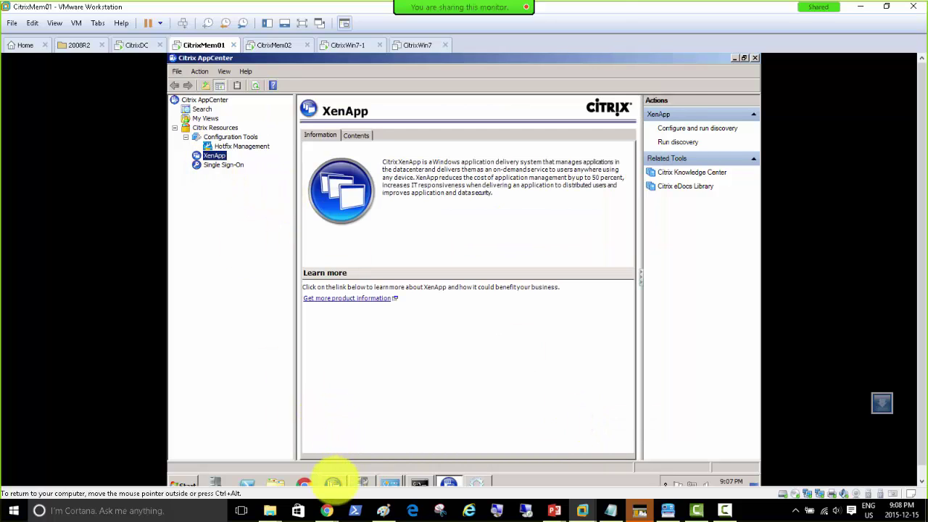
Open and close the XenApp Server Role Manager, then check the CitrixMem02 machine.
{"action": "left_click", "coordinate": [333, 482]}
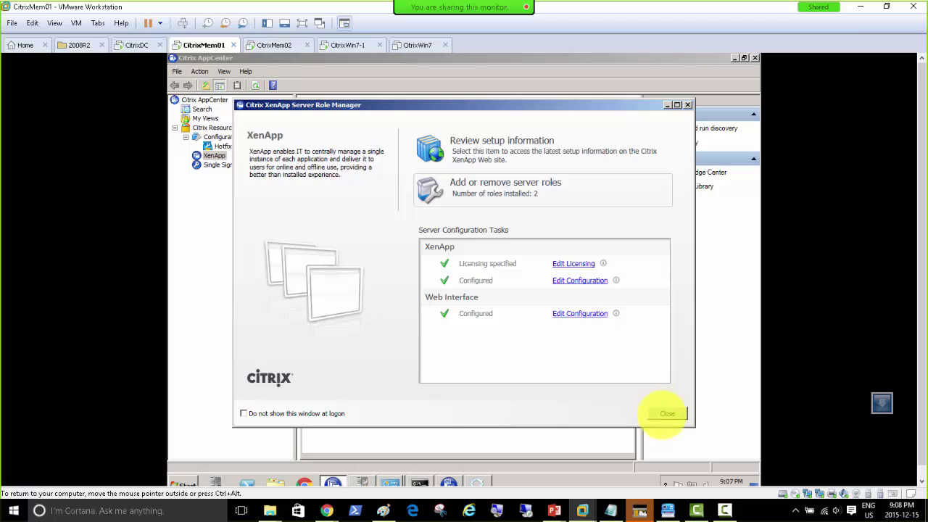
{"action": "left_click", "coordinate": [665, 413]}
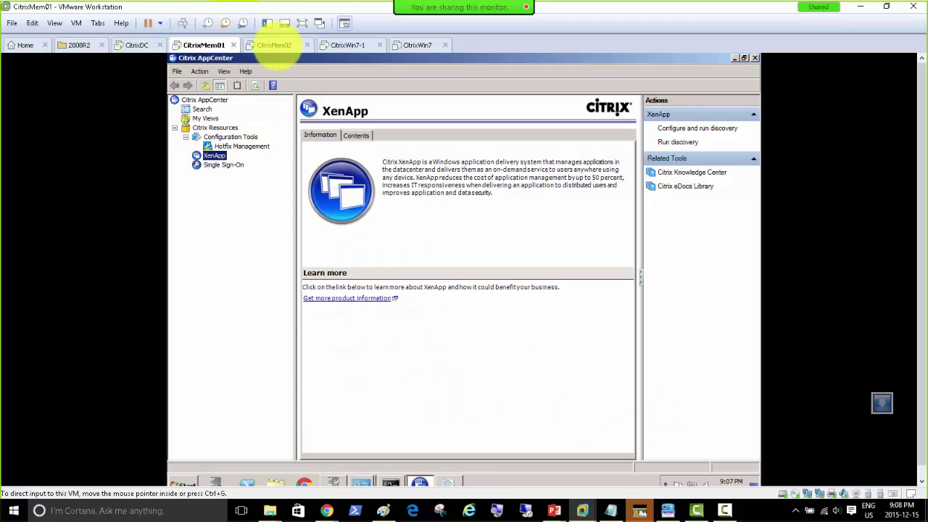
{"action": "left_click", "coordinate": [276, 45]}
{"action": "left_click", "coordinate": [204, 45]}
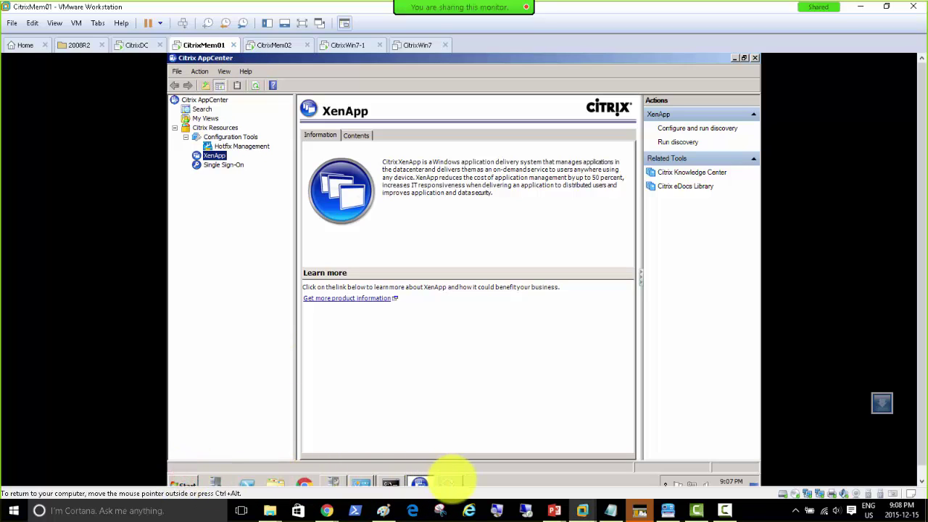
Sort CitrixMem01's Services by status, started first, and find Citrix MFCOM Service running automatically.
{"action": "left_click", "coordinate": [449, 481]}
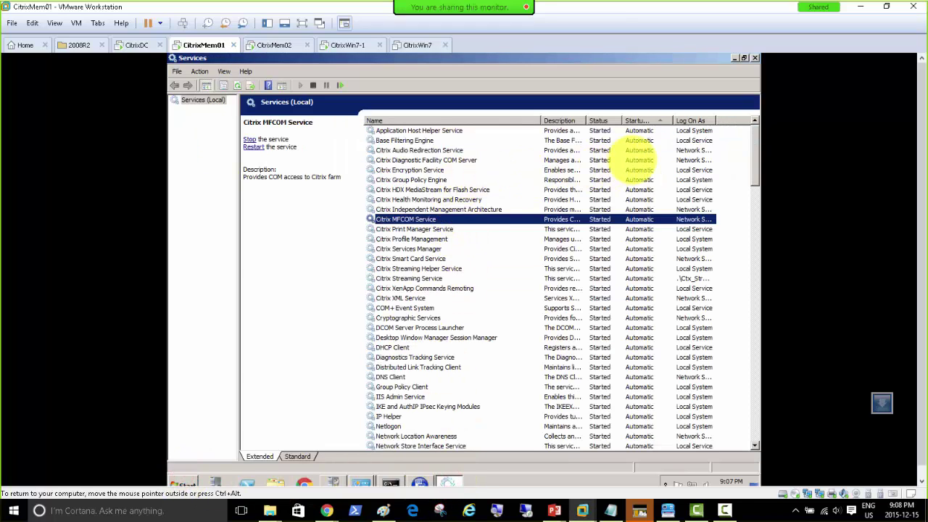
{"action": "left_click", "coordinate": [635, 121]}
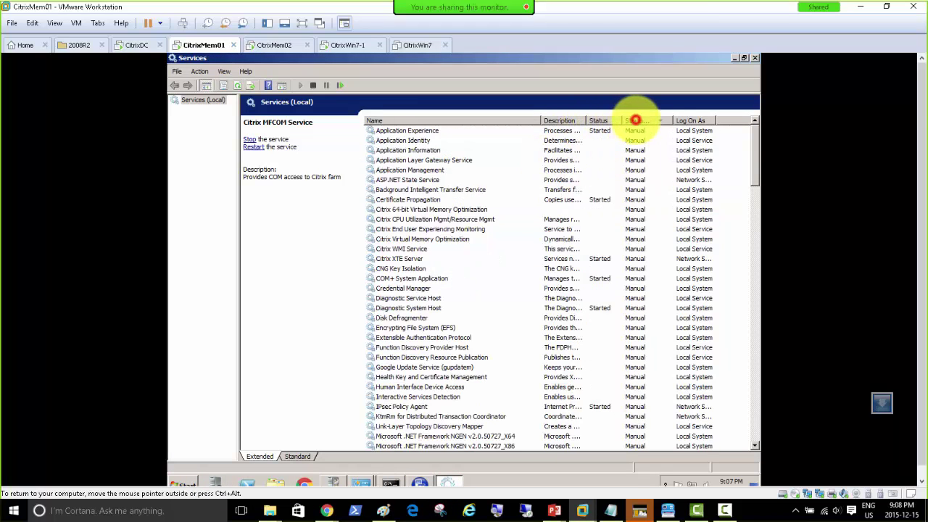
{"action": "left_click", "coordinate": [635, 120]}
{"action": "left_click", "coordinate": [601, 120]}
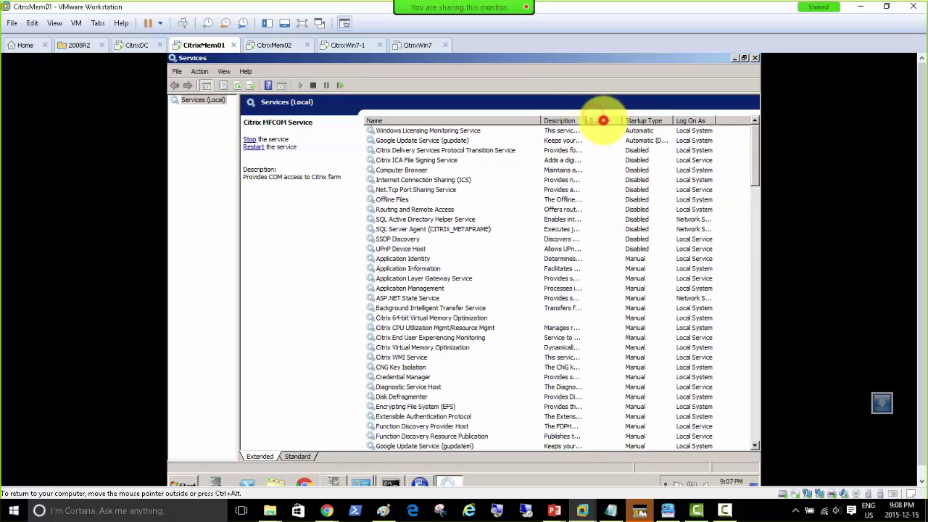
{"action": "left_click", "coordinate": [601, 120]}
{"action": "scroll", "coordinate": [639, 219], "scroll_direction": "down", "scroll_amount": 9}
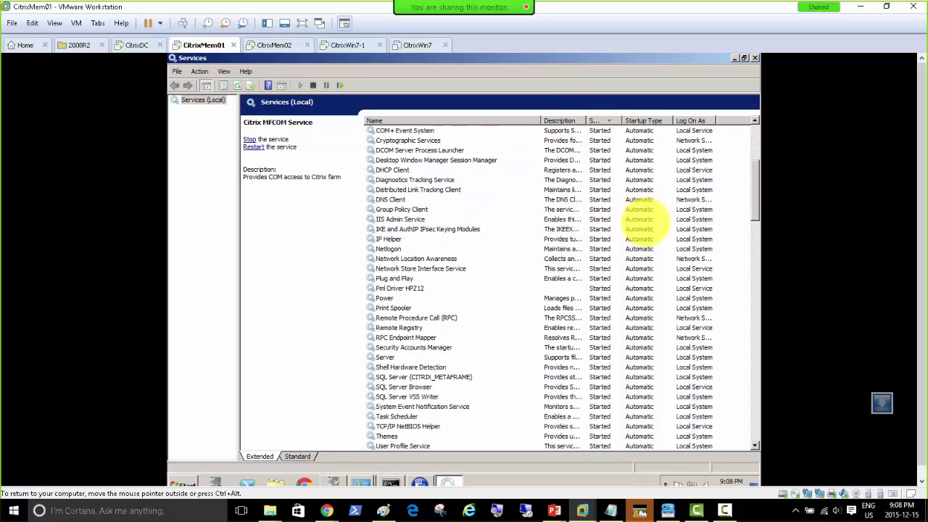
{"action": "scroll", "coordinate": [639, 219], "scroll_direction": "down", "scroll_amount": 7}
{"action": "scroll", "coordinate": [639, 219], "scroll_direction": "down", "scroll_amount": 7}
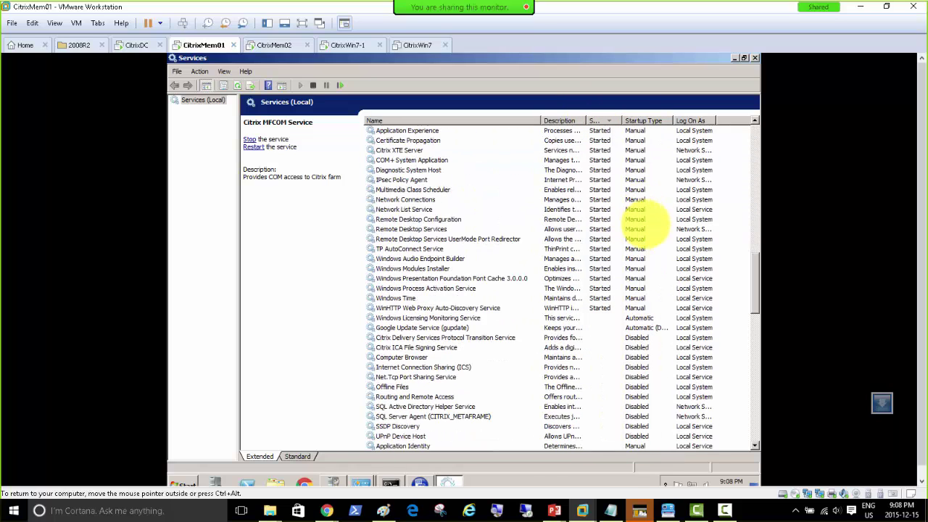
{"action": "scroll", "coordinate": [639, 219], "scroll_direction": "up", "scroll_amount": 20}
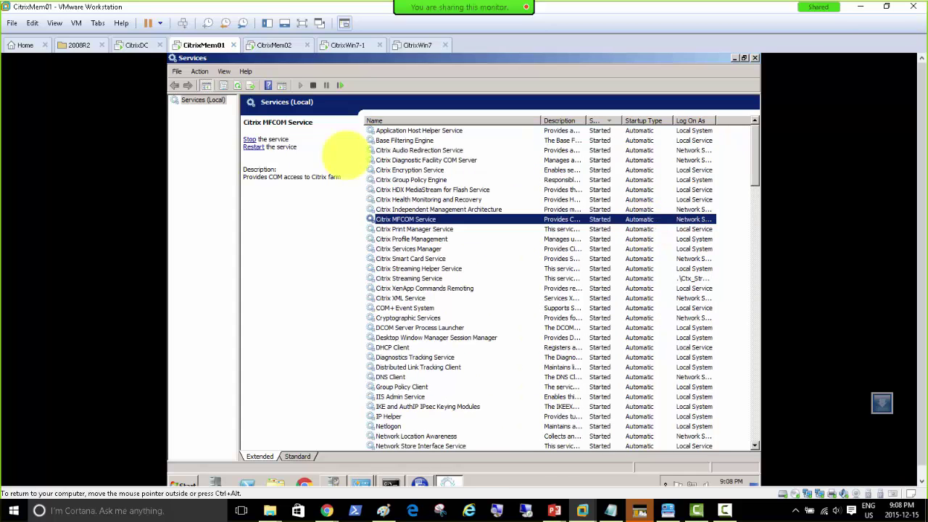
Uninstall Citrix Profile management from CitrixMem02 and let it restart immediately.
{"action": "left_click", "coordinate": [272, 45]}
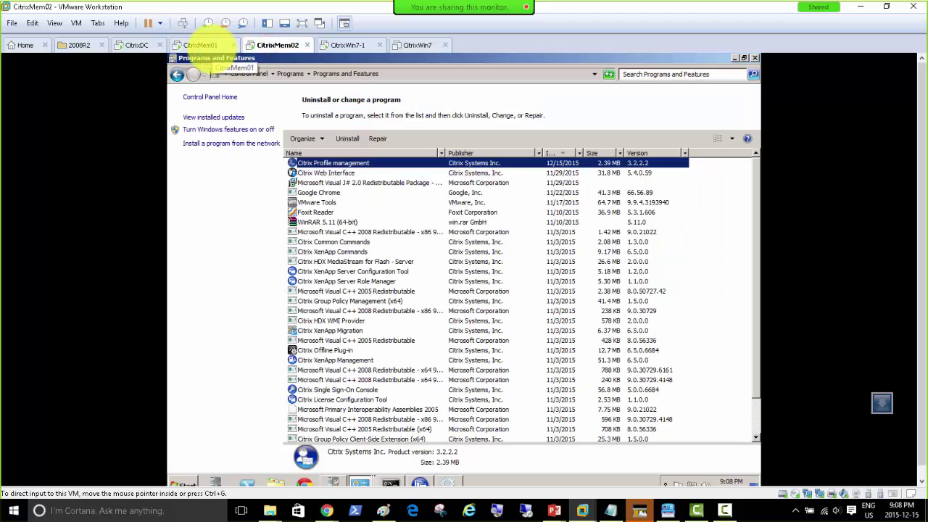
{"action": "right_click", "coordinate": [346, 161]}
{"action": "left_click", "coordinate": [365, 169]}
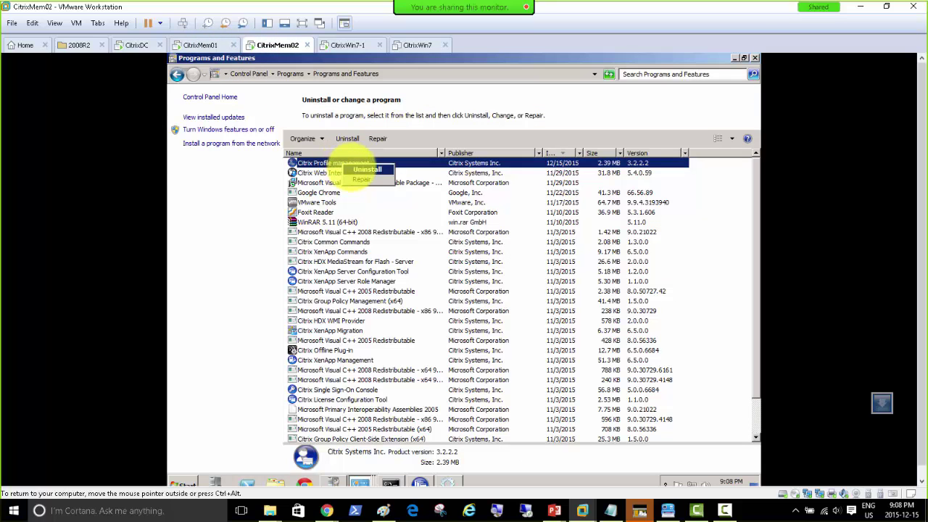
{"action": "left_click", "coordinate": [521, 271]}
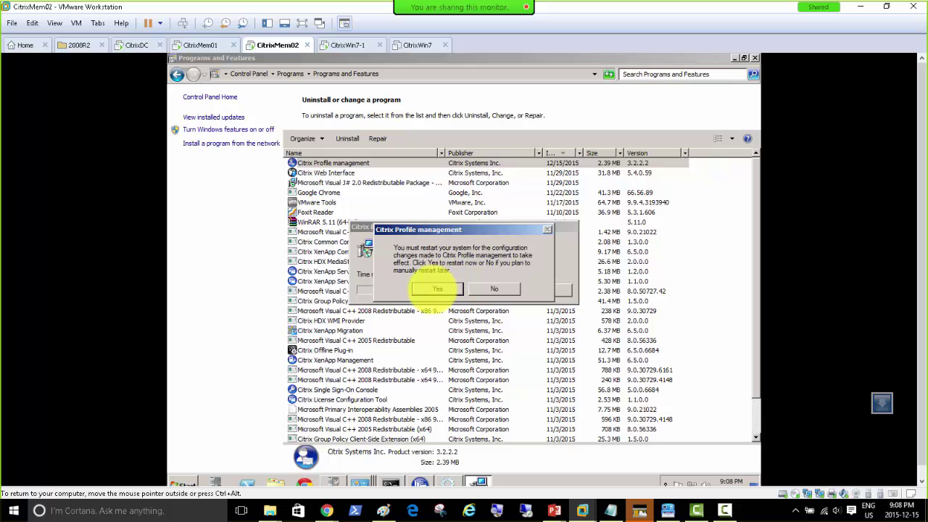
{"action": "left_click", "coordinate": [437, 288]}
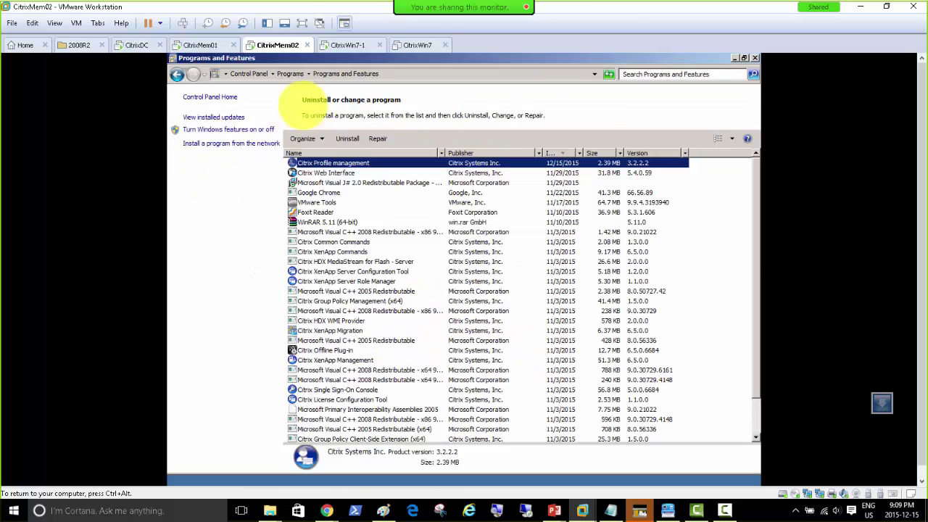
Bring CitrixMem01's Citrix AppCenter forward while checking on CitrixMem02's restart.
{"action": "left_click", "coordinate": [200, 45]}
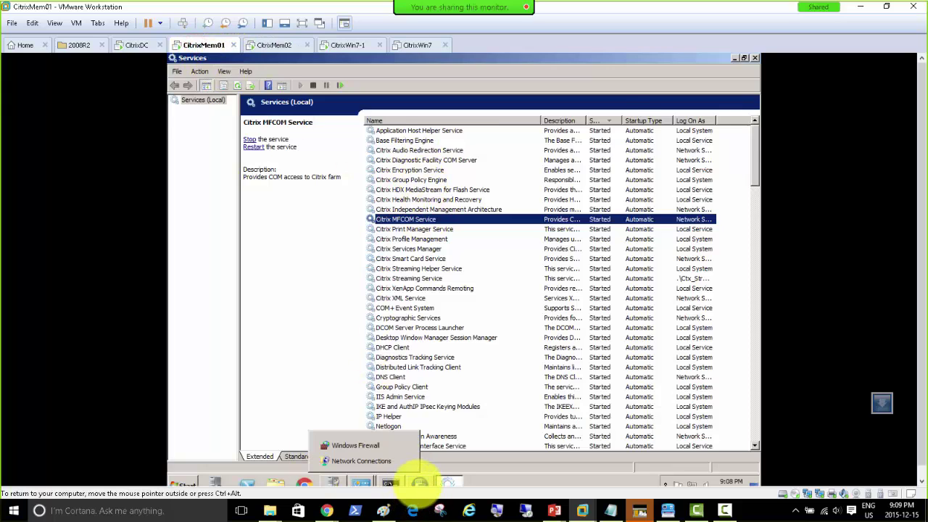
{"action": "left_click", "coordinate": [420, 482]}
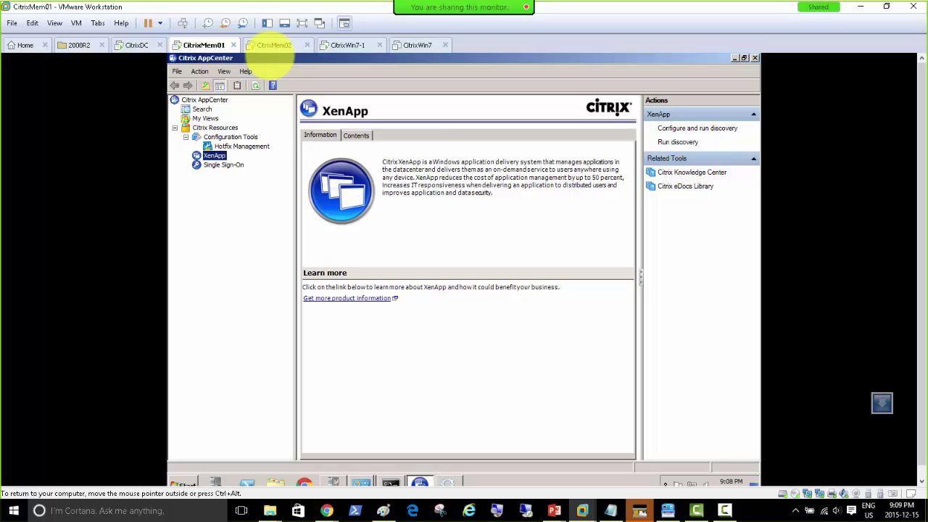
{"action": "left_click", "coordinate": [269, 44]}
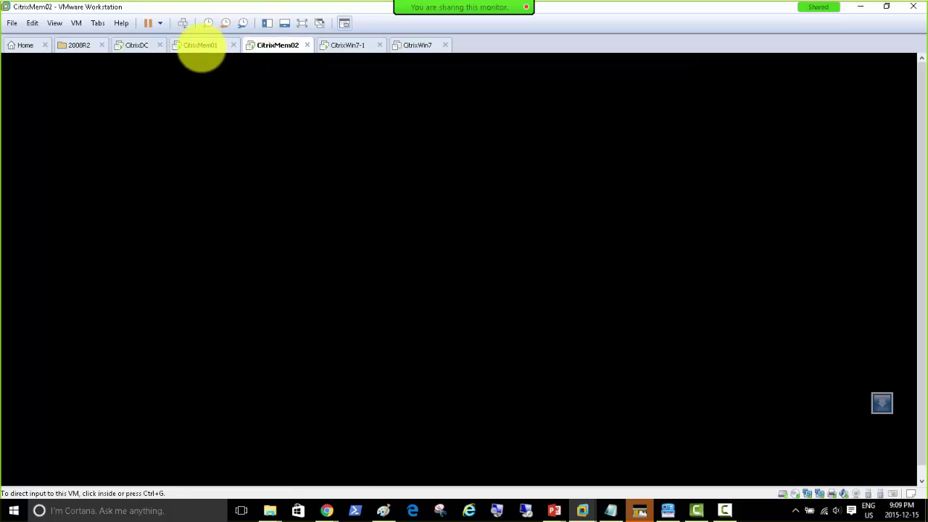
{"action": "left_click", "coordinate": [203, 45]}
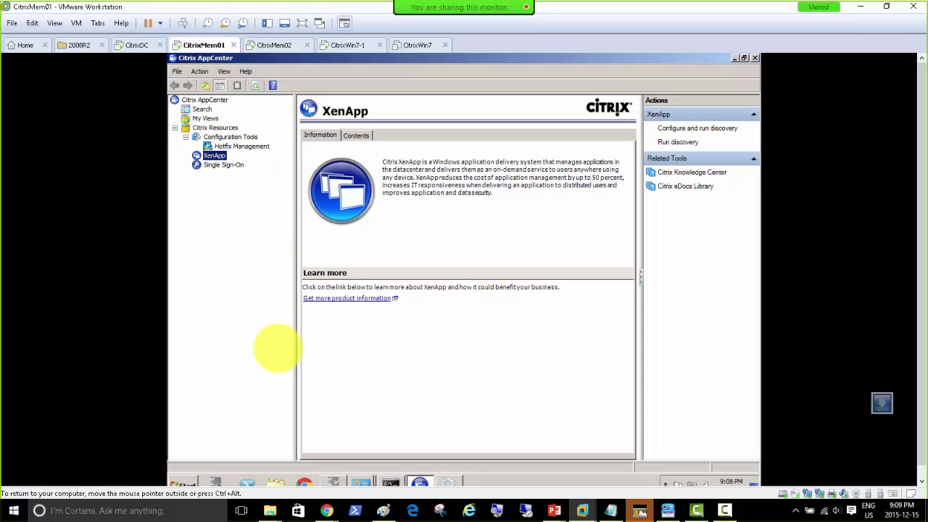
{"action": "left_click", "coordinate": [178, 482]}
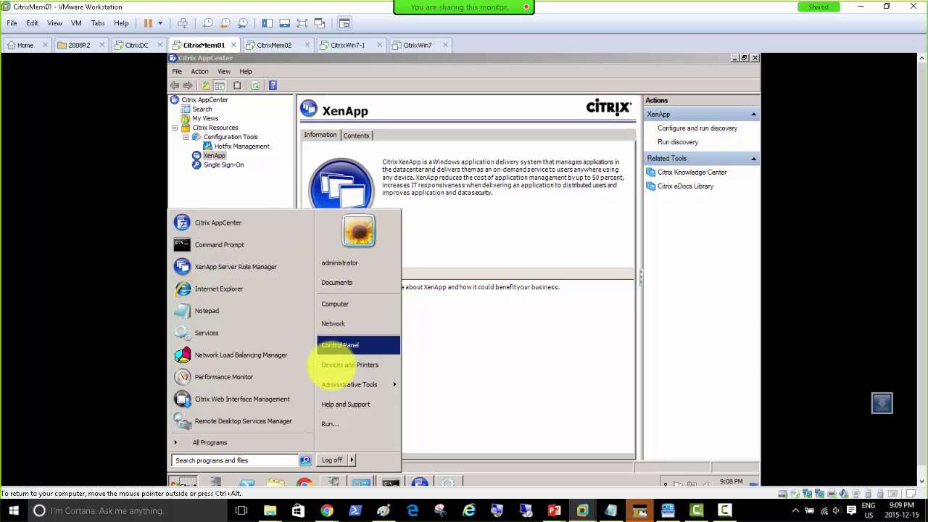
Open CitrixMem01's Programs and Features sorted newest first, with Citrix Profile management 3.2.2 on top.
{"action": "left_click", "coordinate": [353, 350]}
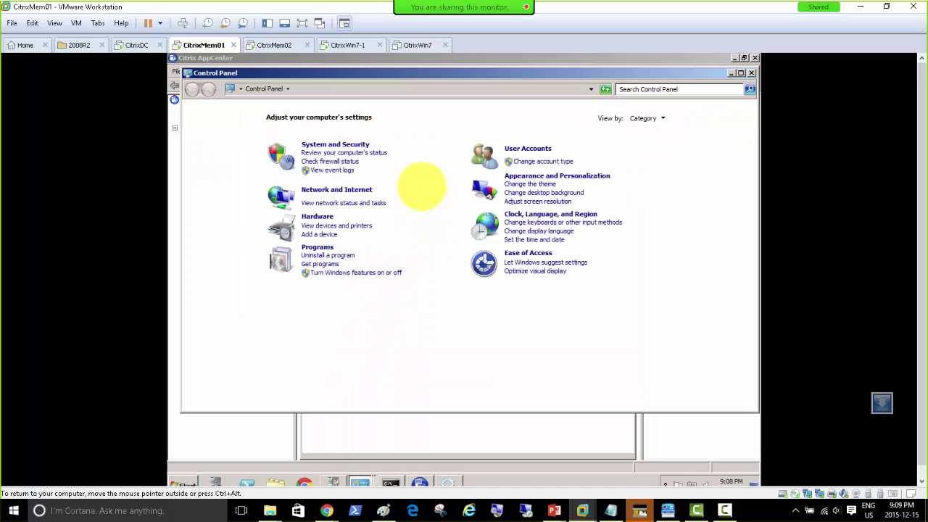
{"action": "left_click", "coordinate": [326, 244]}
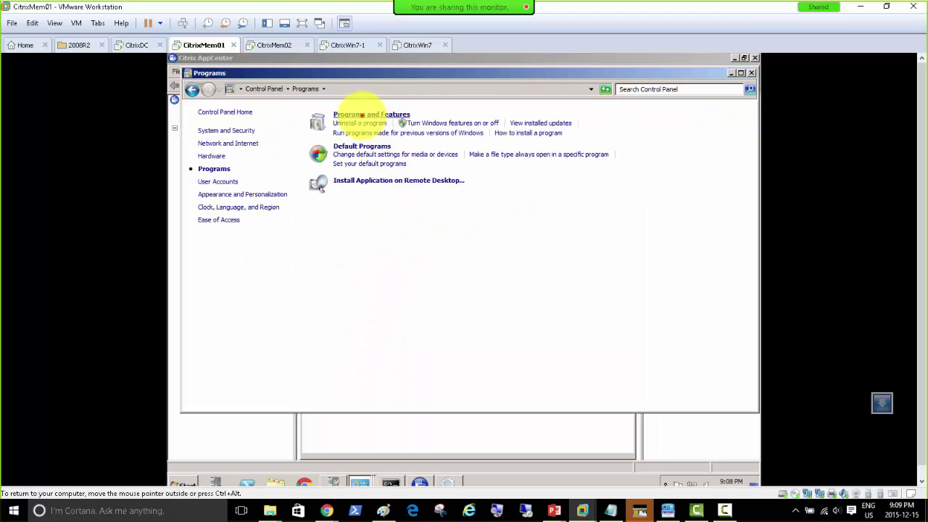
{"action": "left_click", "coordinate": [354, 114]}
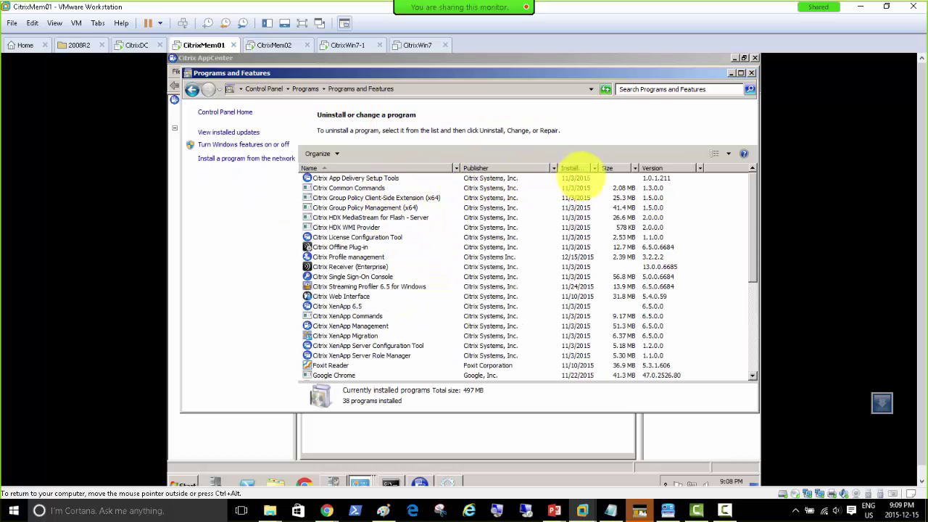
{"action": "left_click", "coordinate": [574, 168]}
{"action": "left_click", "coordinate": [363, 178]}
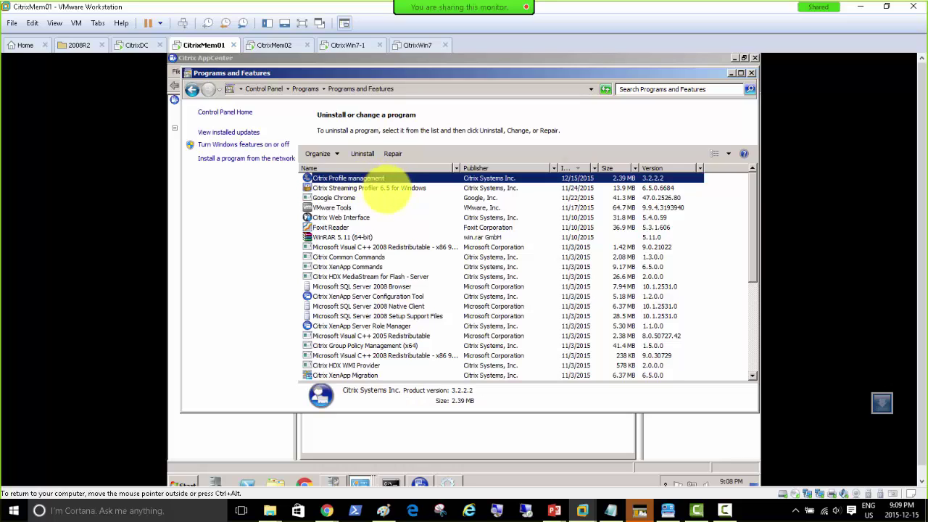
{"action": "right_click", "coordinate": [368, 178]}
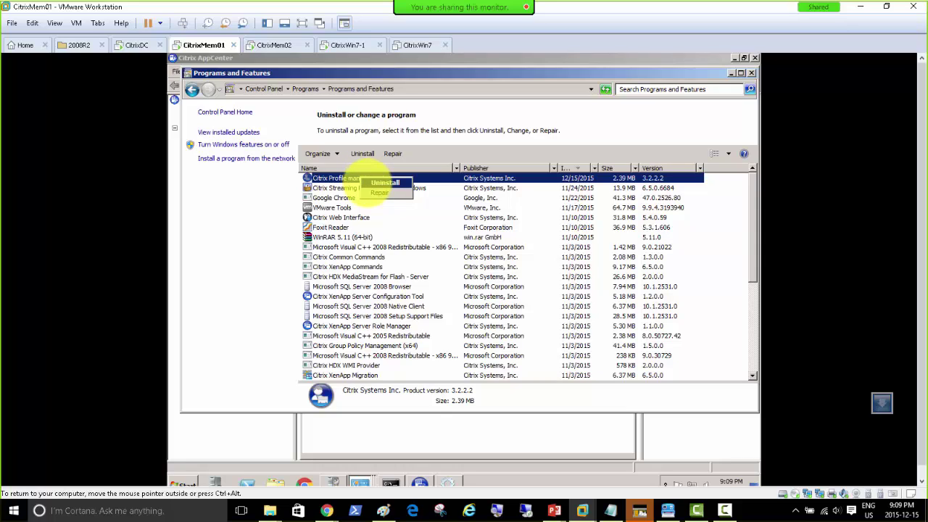
{"action": "left_click", "coordinate": [337, 178]}
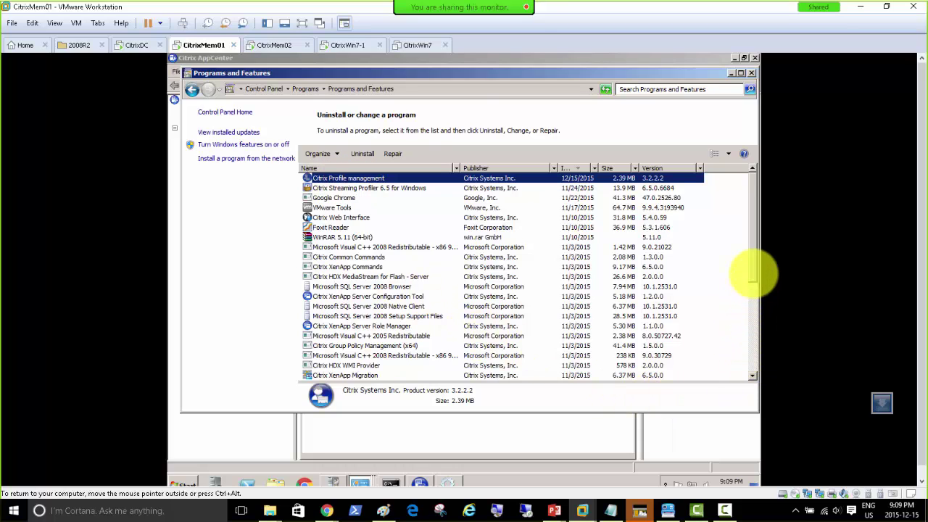
{"action": "left_click_drag", "start_coordinate": [754, 272], "coordinate": [770, 249]}
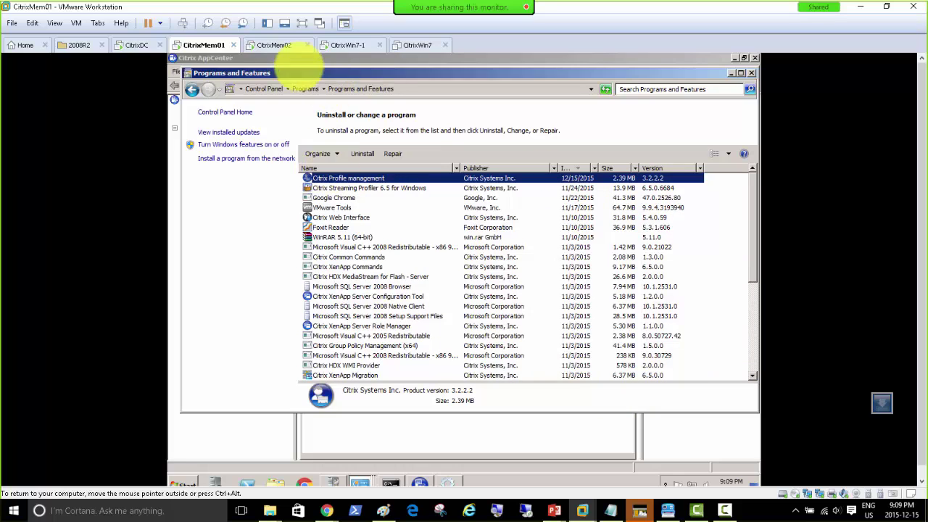
Log the domain administrator back in to the restarted CitrixMem02 using Ctrl+Alt+Del.
{"action": "left_click", "coordinate": [270, 45]}
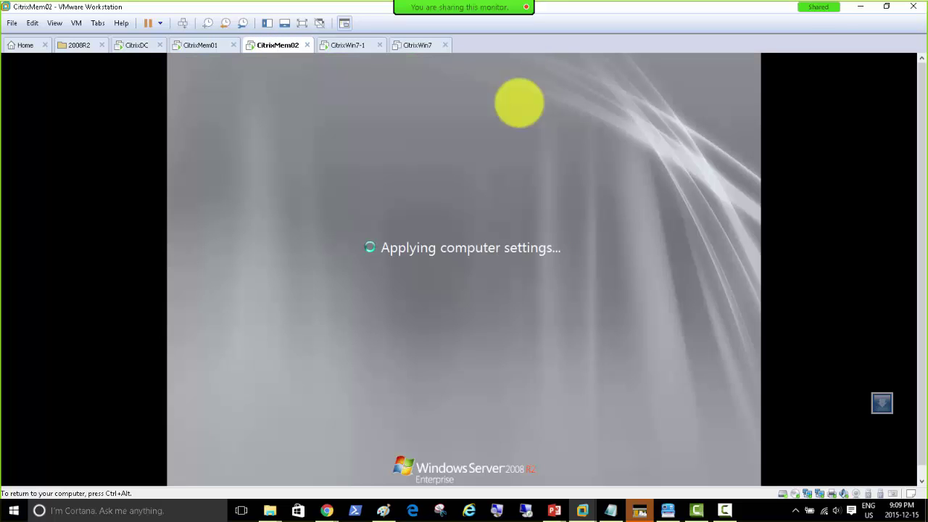
{"action": "key", "text": "ctrl+alt"}
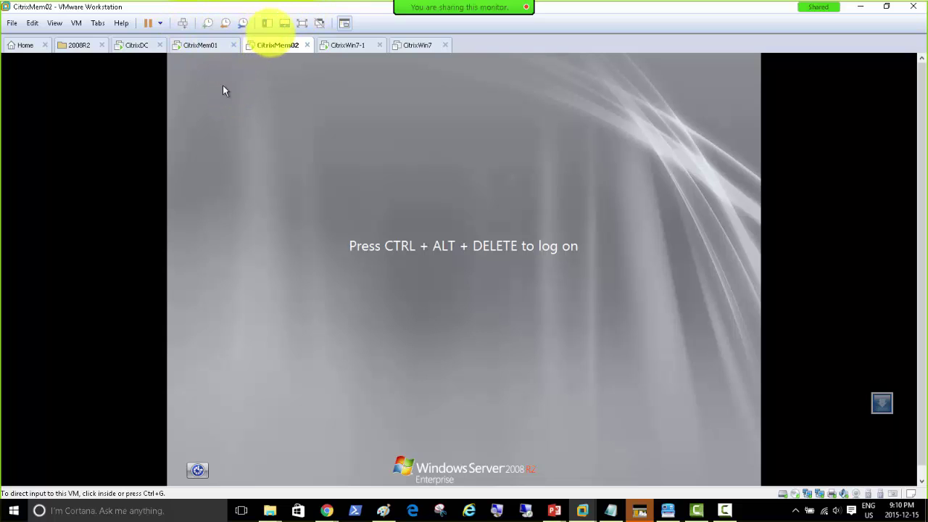
{"action": "left_click", "coordinate": [181, 23]}
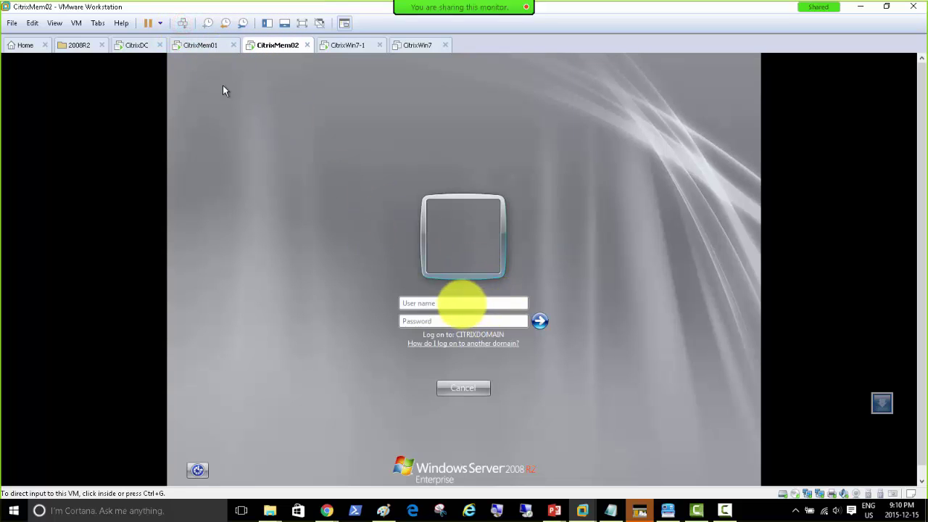
{"action": "left_click", "coordinate": [461, 302]}
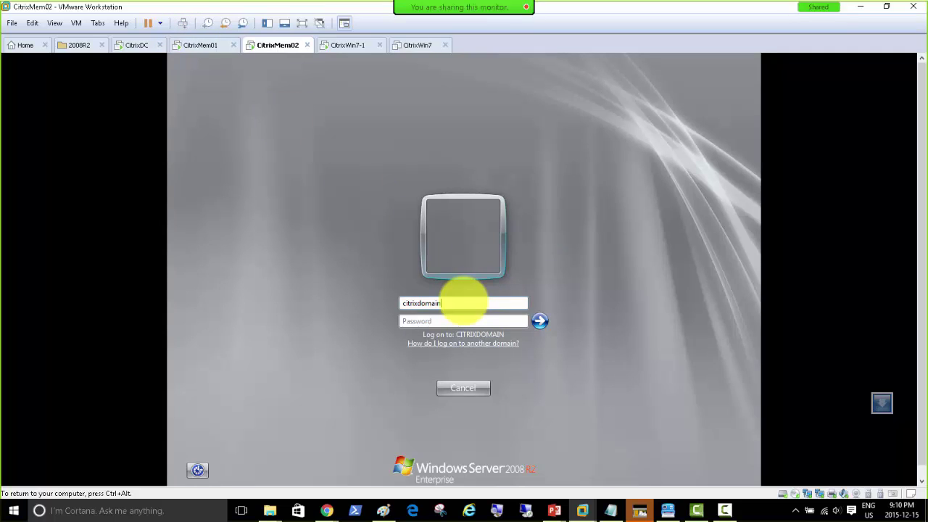
{"action": "type", "text": "citrixdomain\\administrator"}
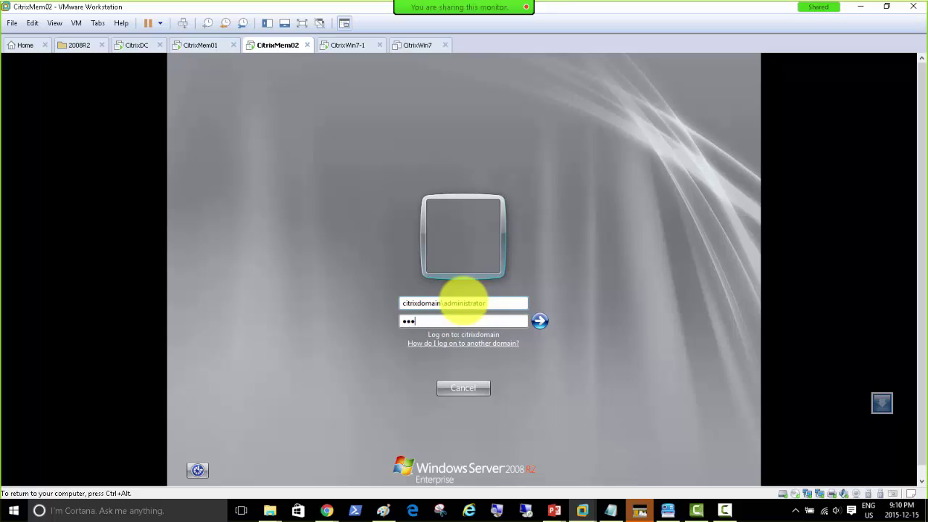
{"action": "key", "text": "Return"}
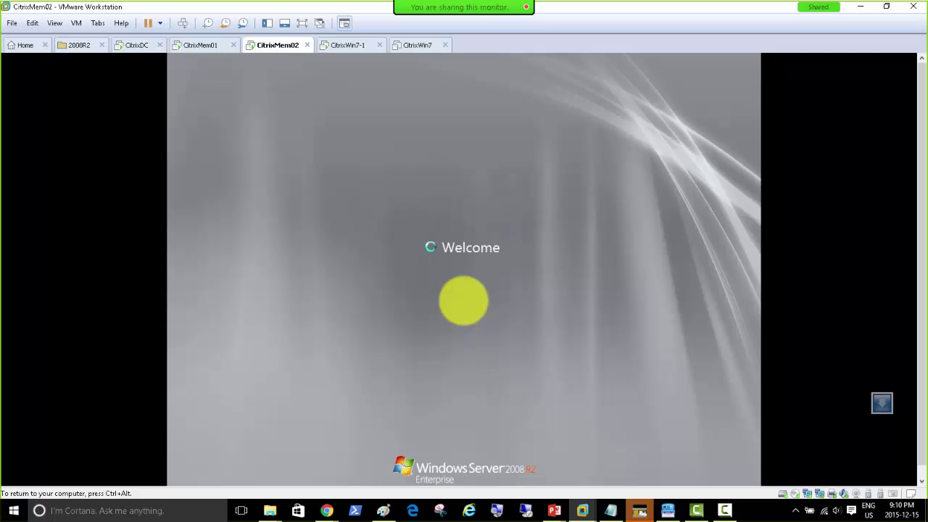
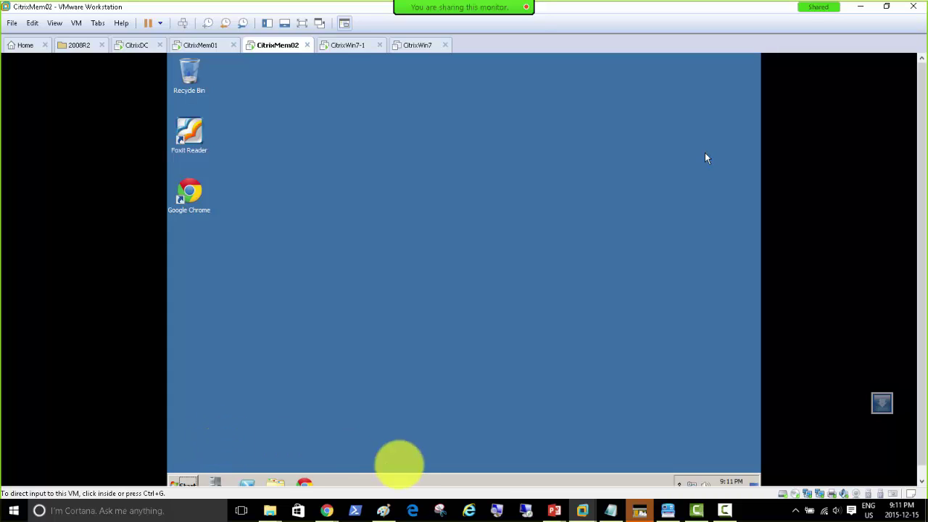
Launch Citrix AppCenter on CitrixMem02 and read discovery's errors for CITRIXMEM01 and CITRIXMEM02.
{"action": "left_click", "coordinate": [389, 479]}
{"action": "left_click", "coordinate": [183, 481]}
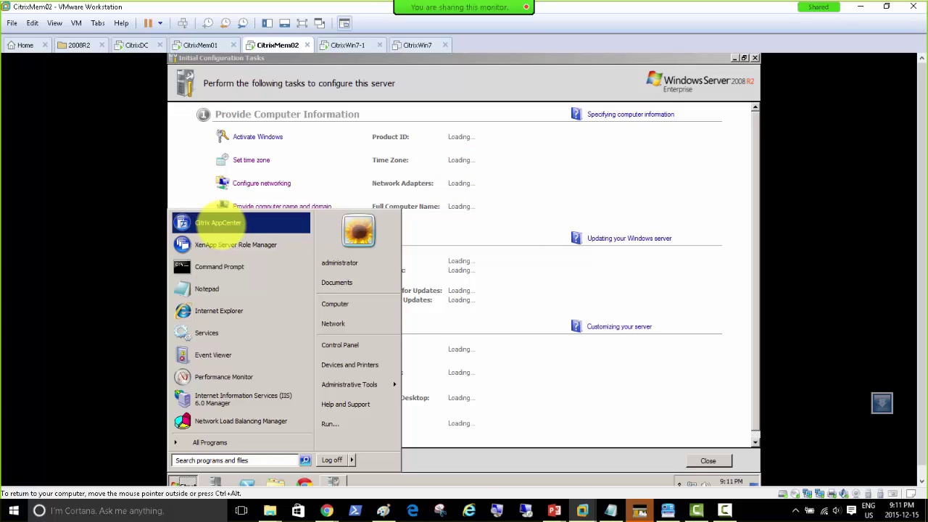
{"action": "left_click", "coordinate": [218, 222]}
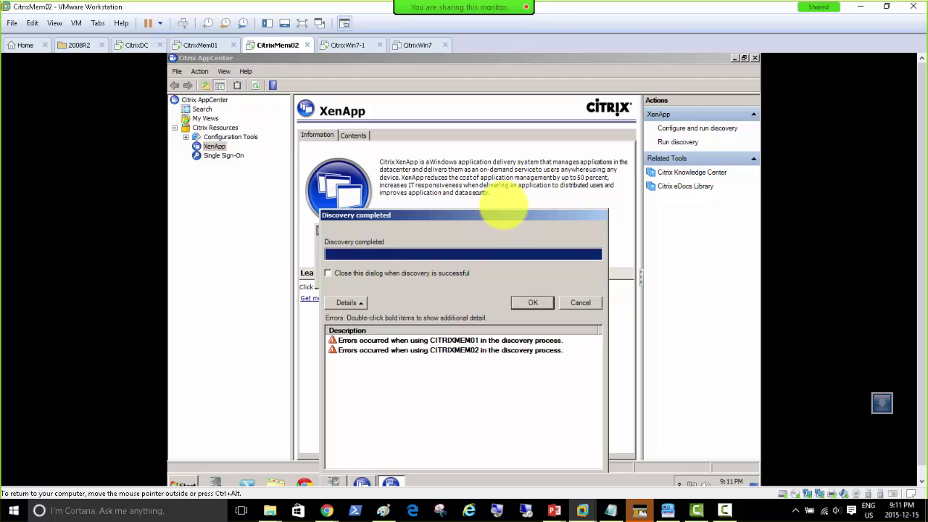
{"action": "left_click_drag", "start_coordinate": [486, 216], "coordinate": [477, 113]}
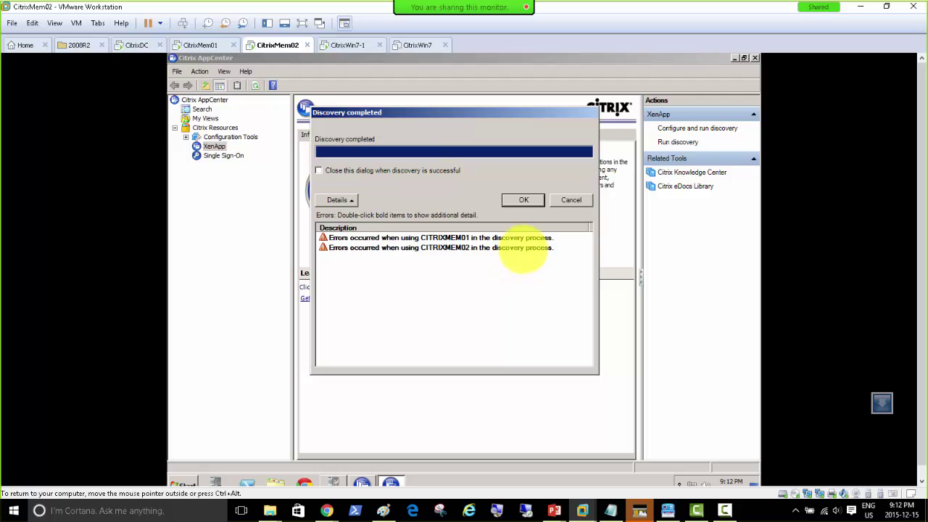
Uninstall Citrix Profile management from CitrixMem01 and let it restart now.
{"action": "left_click", "coordinate": [204, 45]}
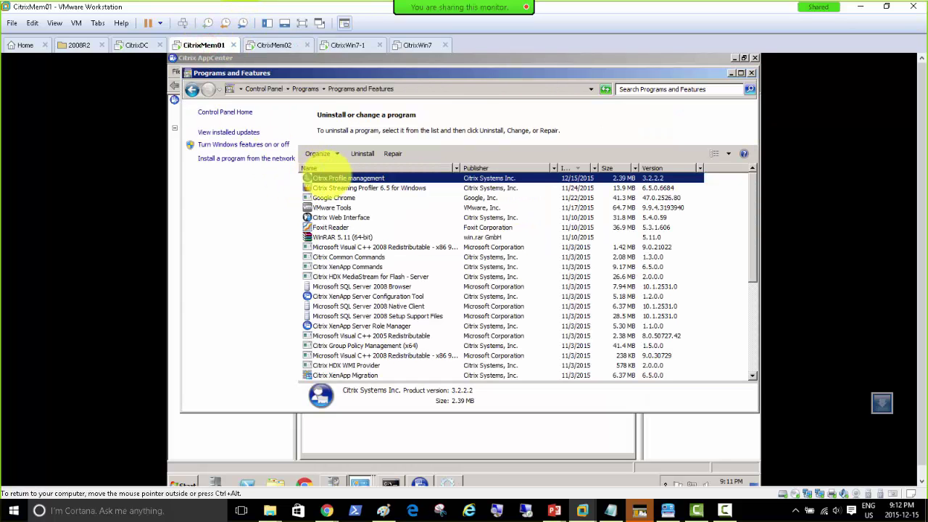
{"action": "double_click", "coordinate": [338, 179]}
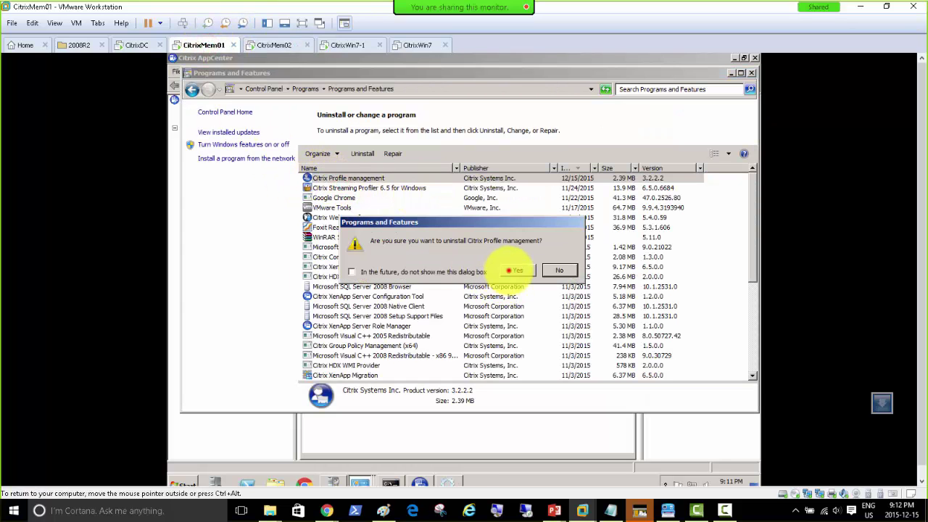
{"action": "left_click", "coordinate": [516, 270]}
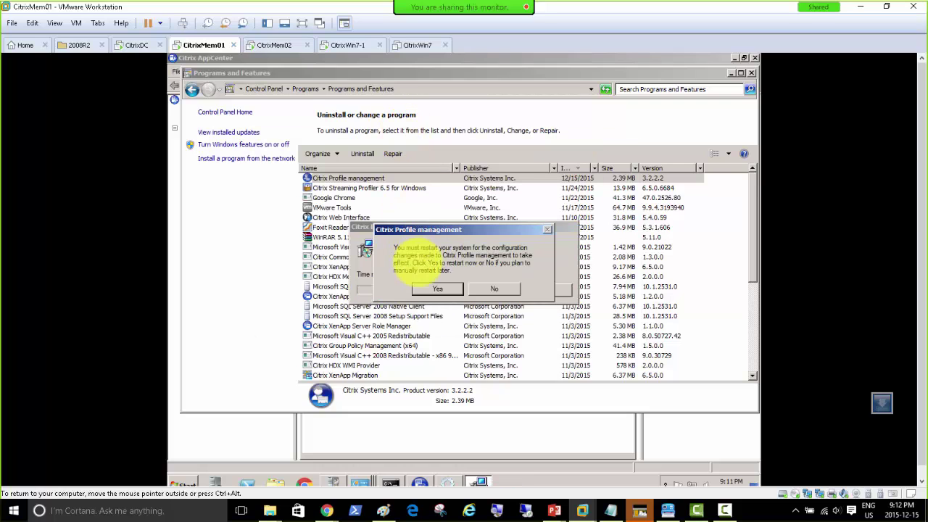
{"action": "left_click", "coordinate": [437, 289]}
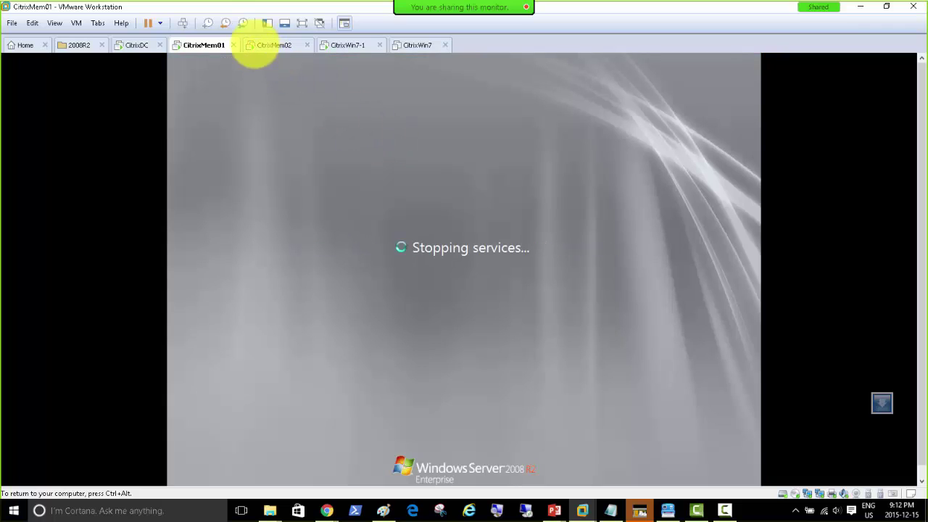
{"action": "left_click", "coordinate": [268, 45]}
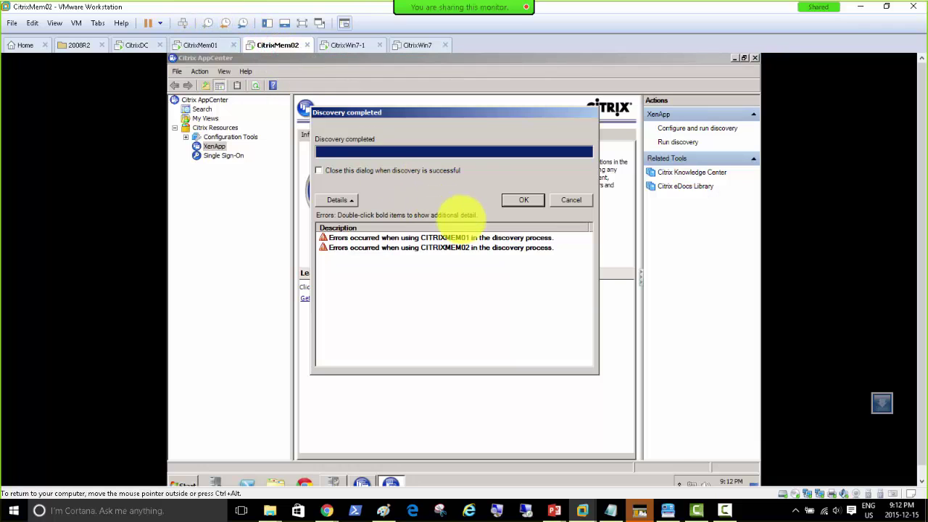
Rerun XenApp discovery on CitrixMem02 to its preview, then watch CitrixMem01 reboot.
{"action": "left_click", "coordinate": [520, 201]}
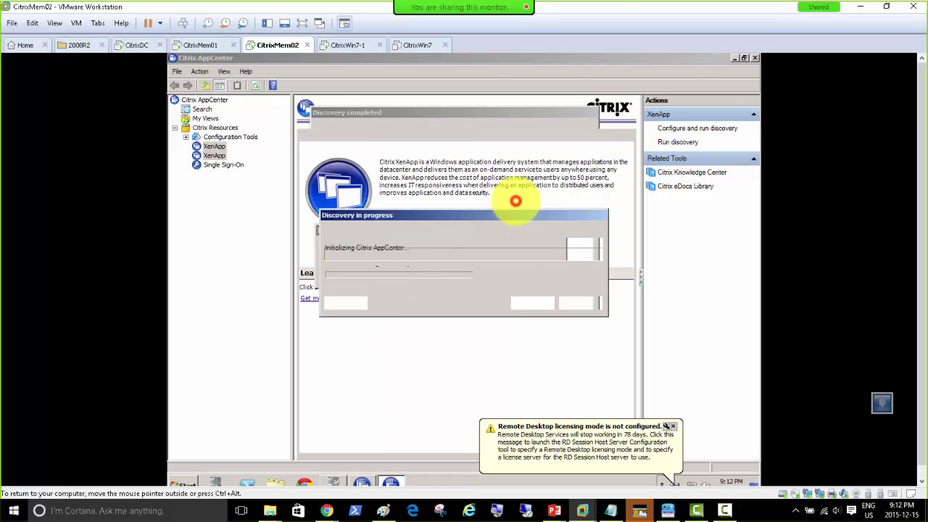
{"action": "right_click", "coordinate": [214, 156]}
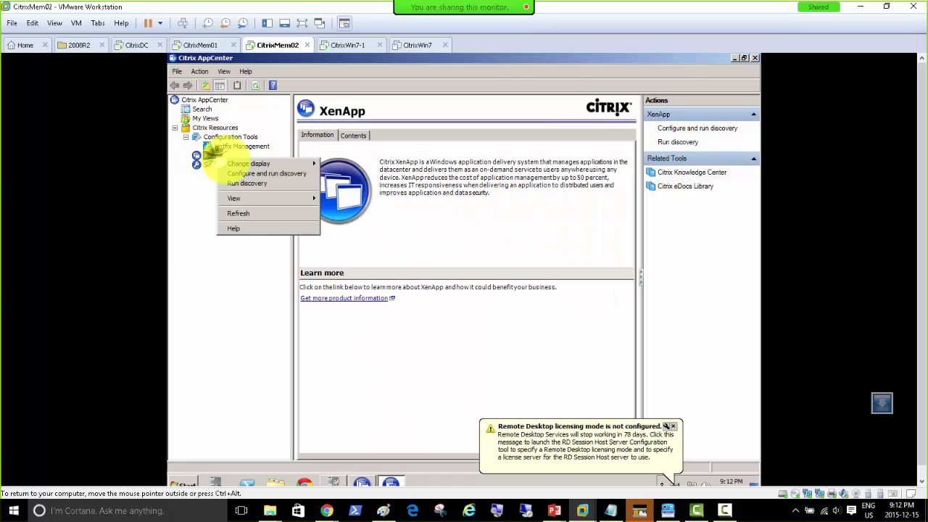
{"action": "left_click", "coordinate": [247, 172]}
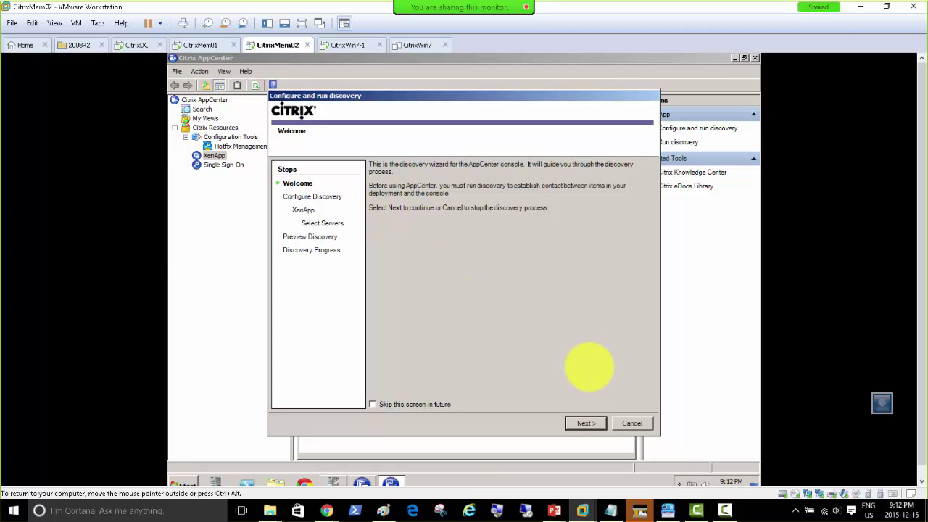
{"action": "left_click", "coordinate": [584, 422]}
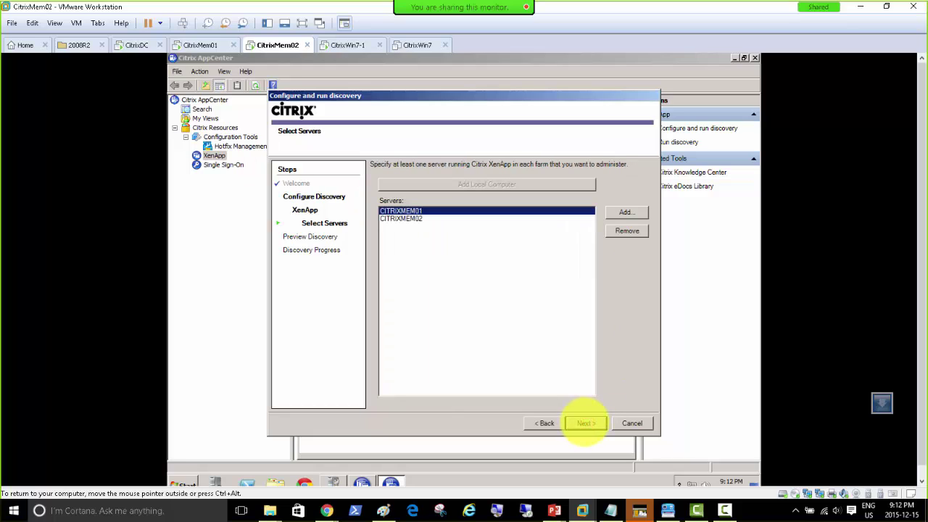
{"action": "left_click", "coordinate": [583, 423]}
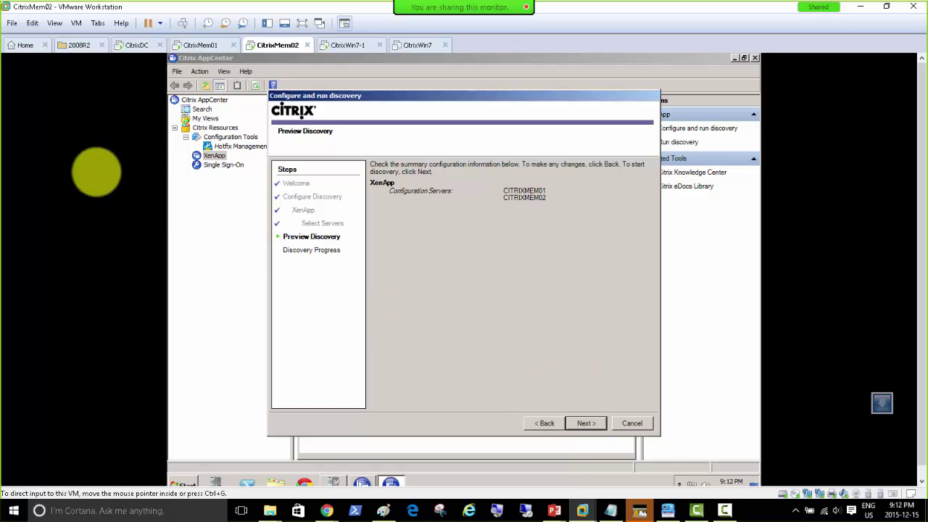
{"action": "left_click", "coordinate": [200, 45]}
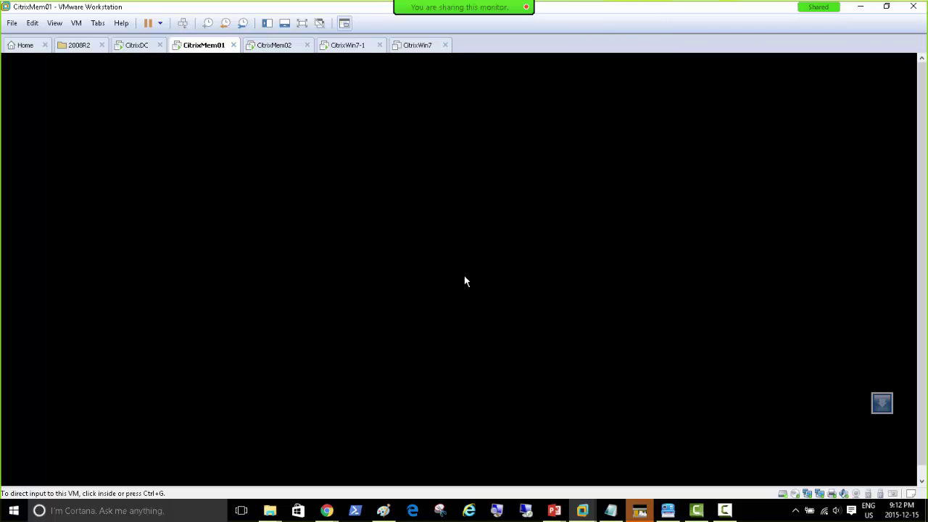
Log the domain administrator on to the restarted CitrixMem01 via Ctrl+Alt+Del.
{"action": "key", "text": "F10"}
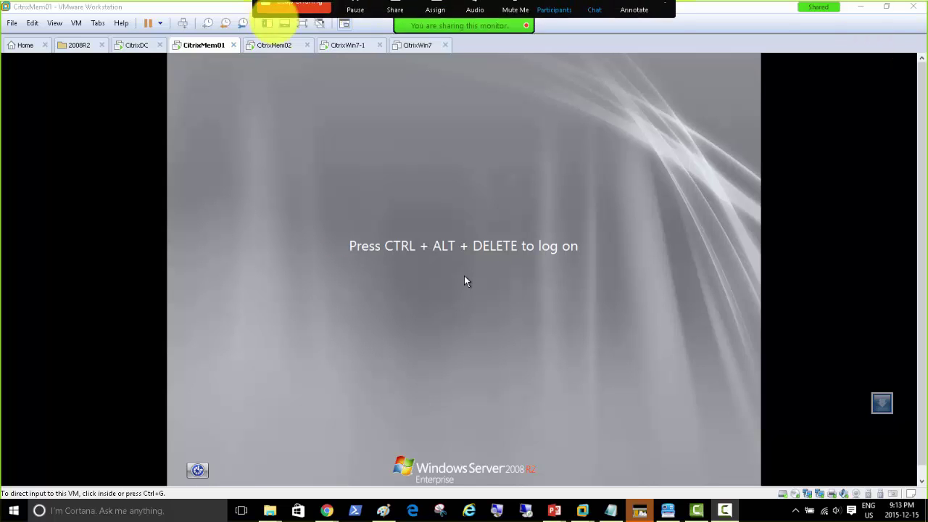
{"action": "left_click", "coordinate": [183, 23]}
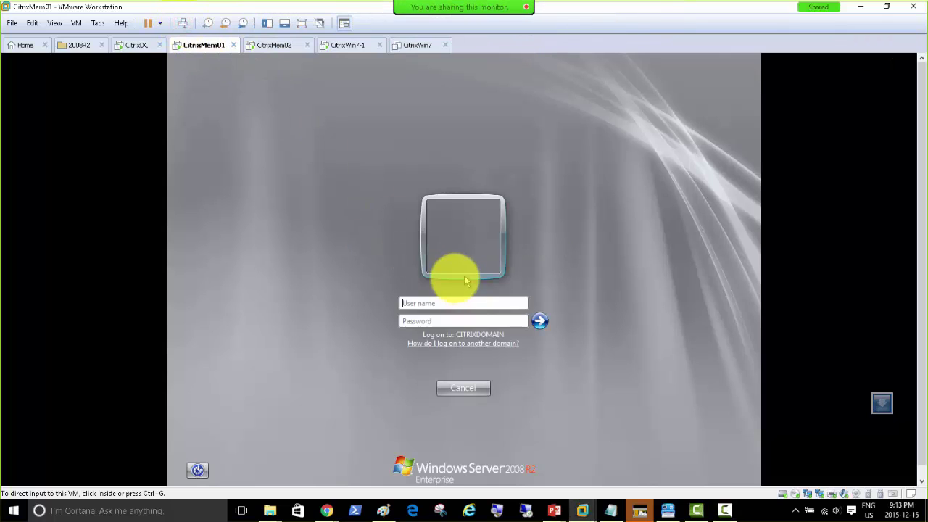
{"action": "left_click", "coordinate": [443, 303]}
{"action": "type", "text": "c"}
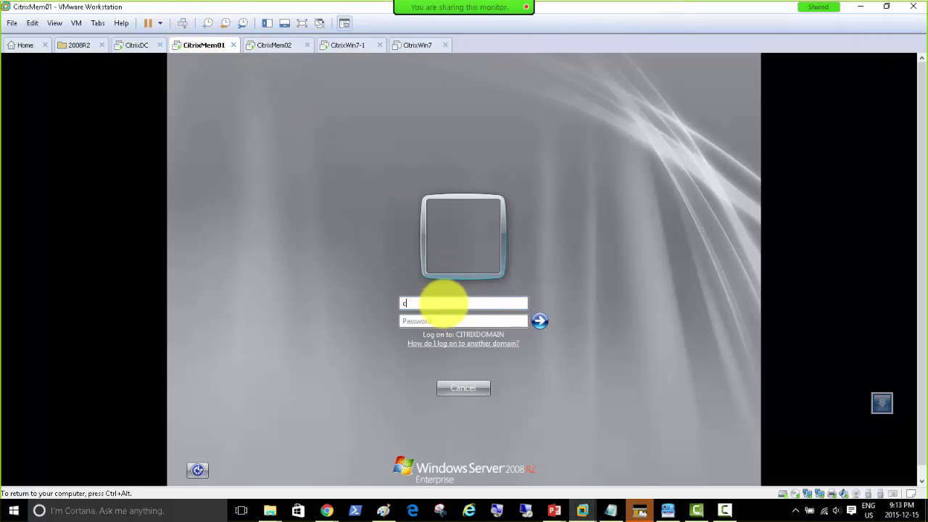
{"action": "type", "text": "itrixdomain\\adm"}
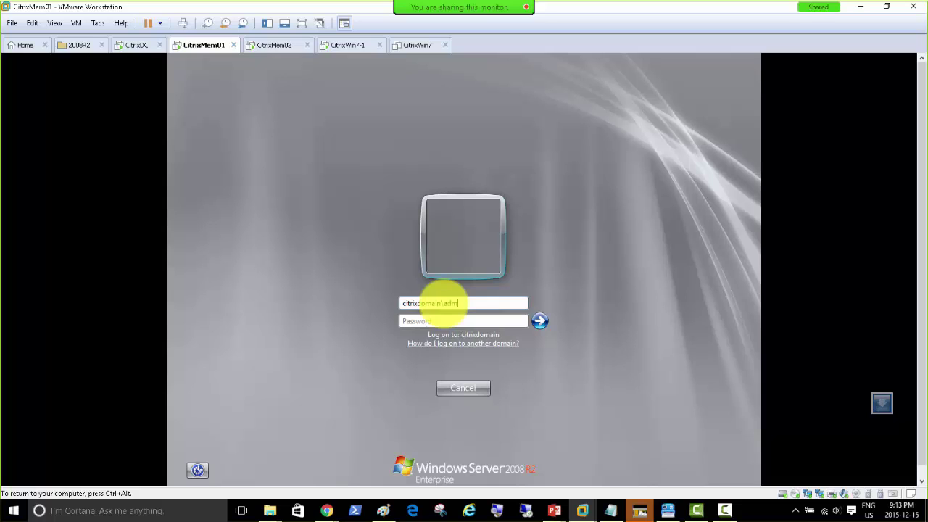
{"action": "type", "text": "inistrator"}
{"action": "key", "text": "Tab"}
{"action": "type", "text": "P"}
{"action": "key", "text": "Return"}
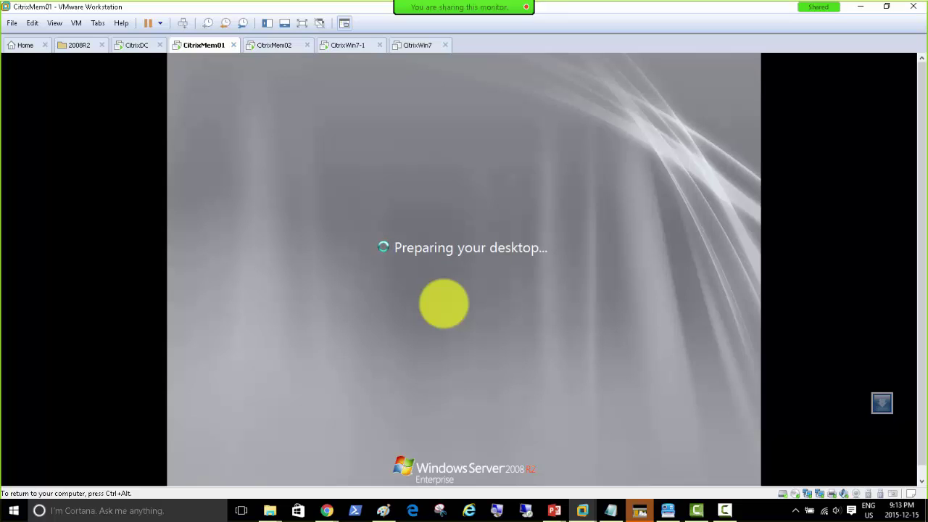
{"action": "key", "text": "ctrl+alt"}
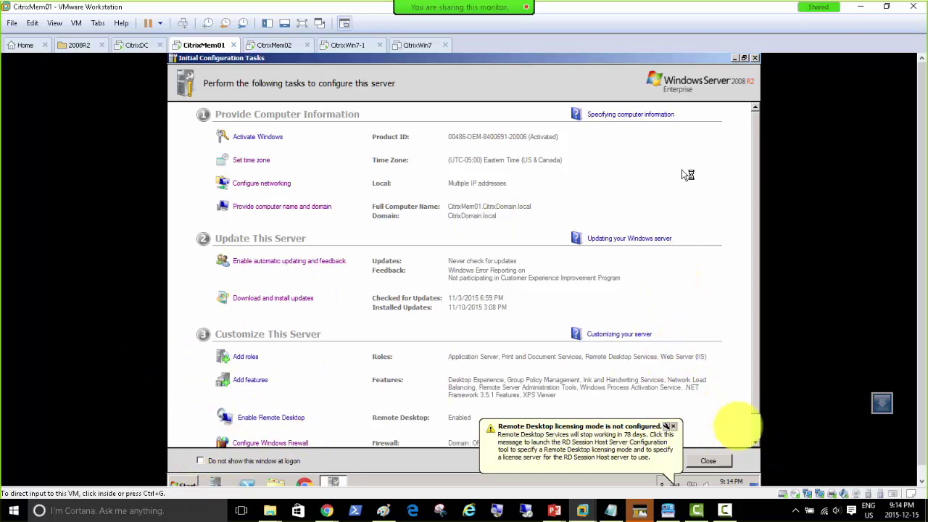
Launch Citrix AppCenter on CitrixMem01 from the Start menu.
{"action": "left_click", "coordinate": [755, 427]}
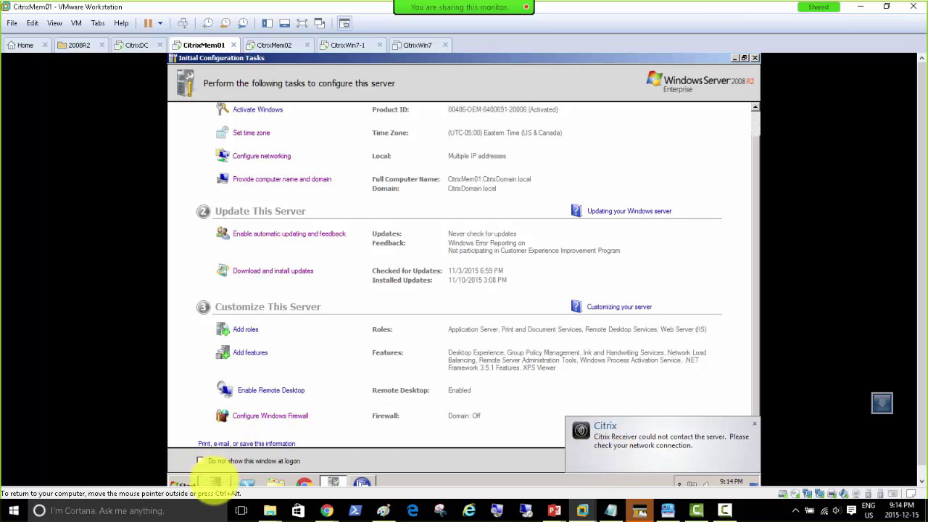
{"action": "left_click", "coordinate": [362, 482]}
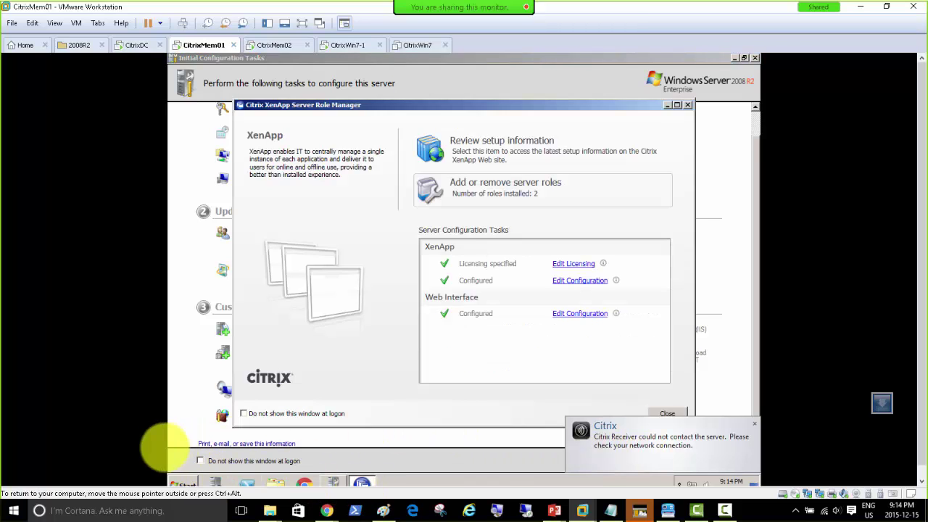
{"action": "left_click", "coordinate": [183, 482]}
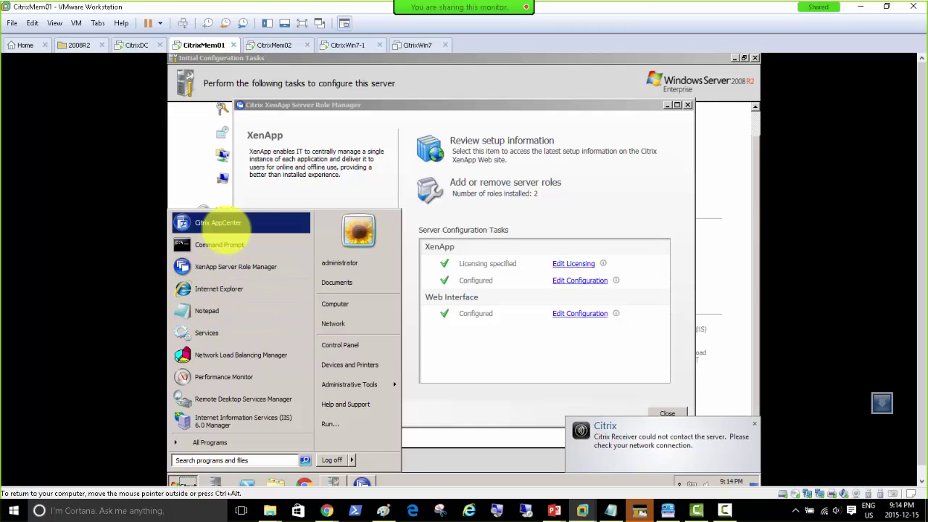
{"action": "left_click", "coordinate": [227, 223]}
Cancel CitrixMem02's discovery wizard, close its AppCenter, and dismiss CitrixMem01's discovery results.
{"action": "left_click", "coordinate": [272, 45]}
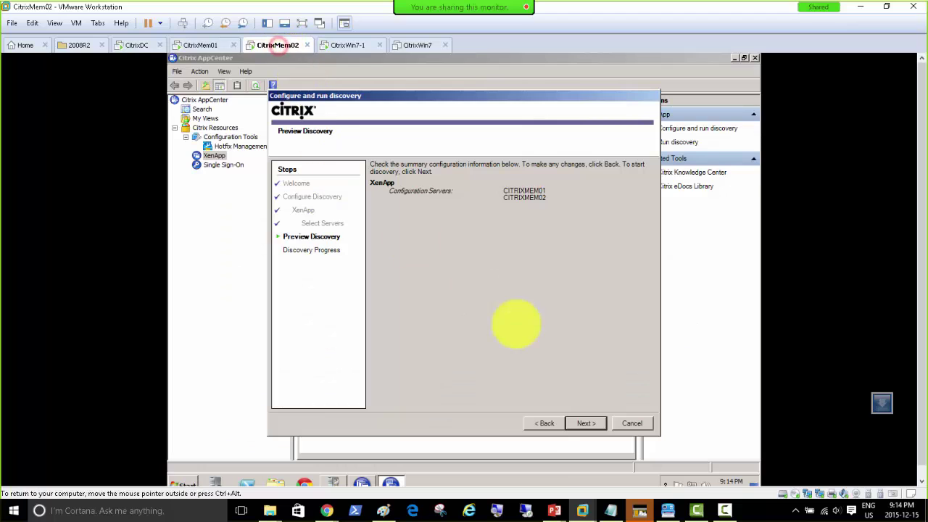
{"action": "left_click", "coordinate": [628, 423]}
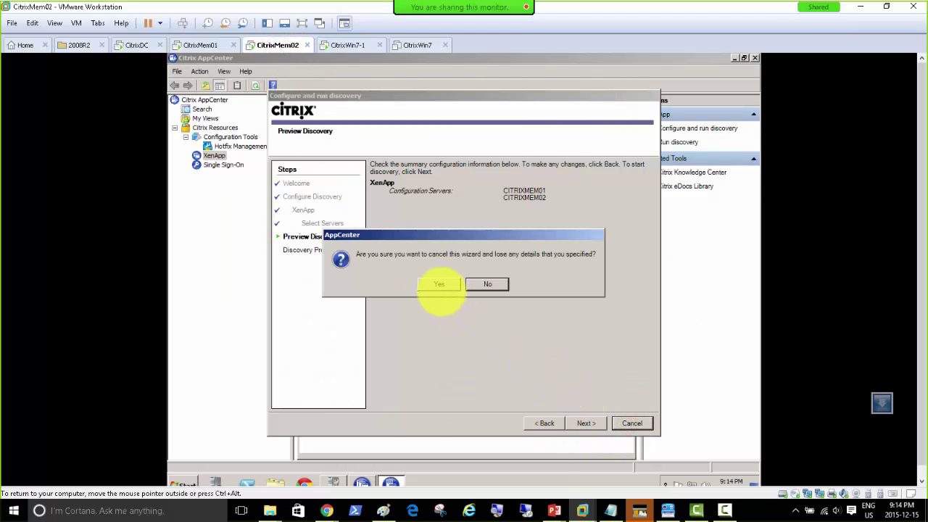
{"action": "left_click", "coordinate": [437, 283]}
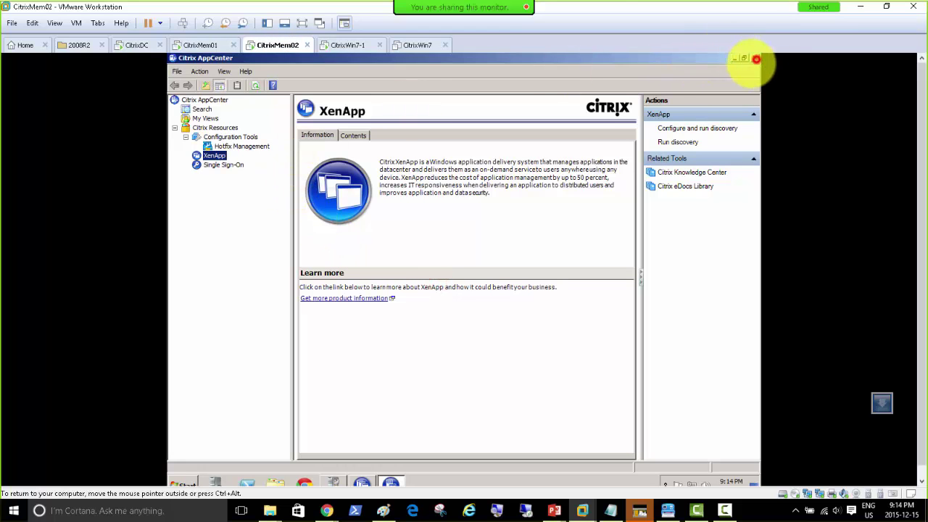
{"action": "left_click", "coordinate": [755, 57]}
{"action": "left_click", "coordinate": [200, 45]}
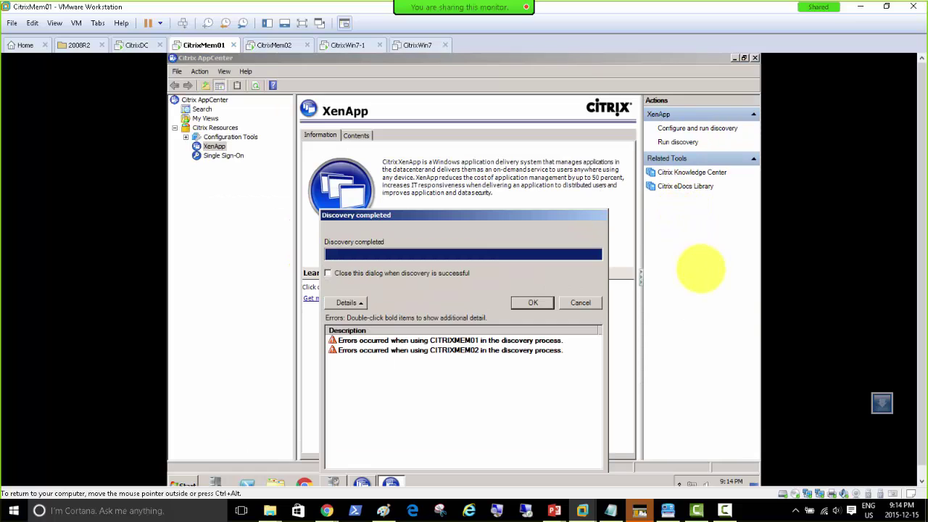
{"action": "left_click", "coordinate": [532, 302]}
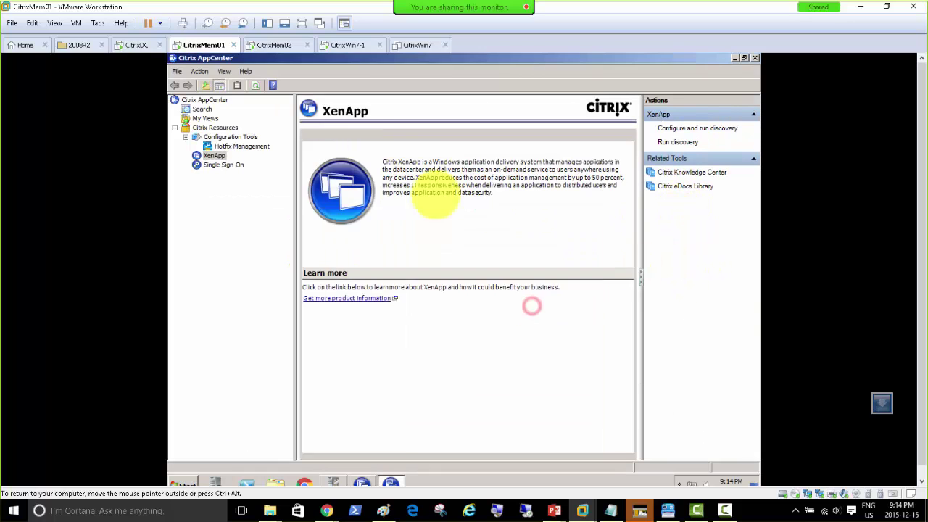
Relaunch Citrix AppCenter on CitrixMem02.
{"action": "left_click", "coordinate": [267, 45]}
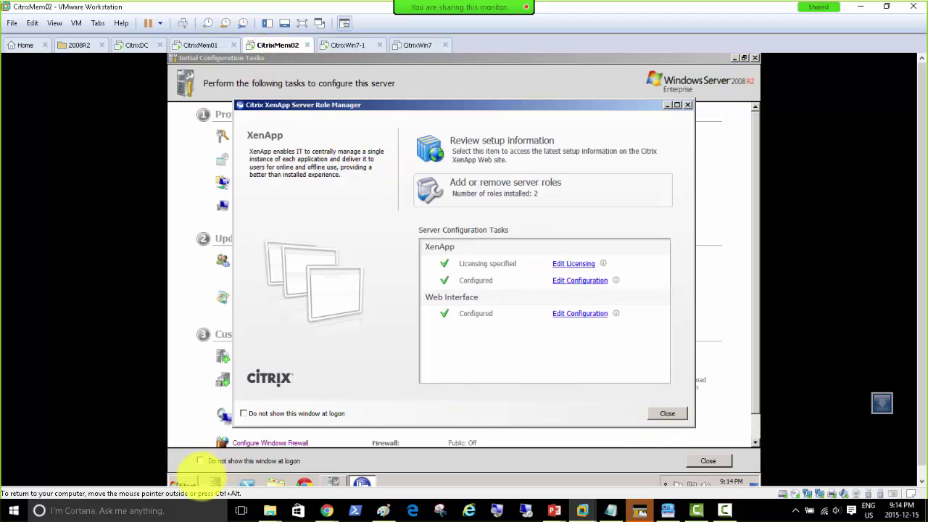
{"action": "left_click", "coordinate": [185, 485]}
{"action": "left_click", "coordinate": [220, 223]}
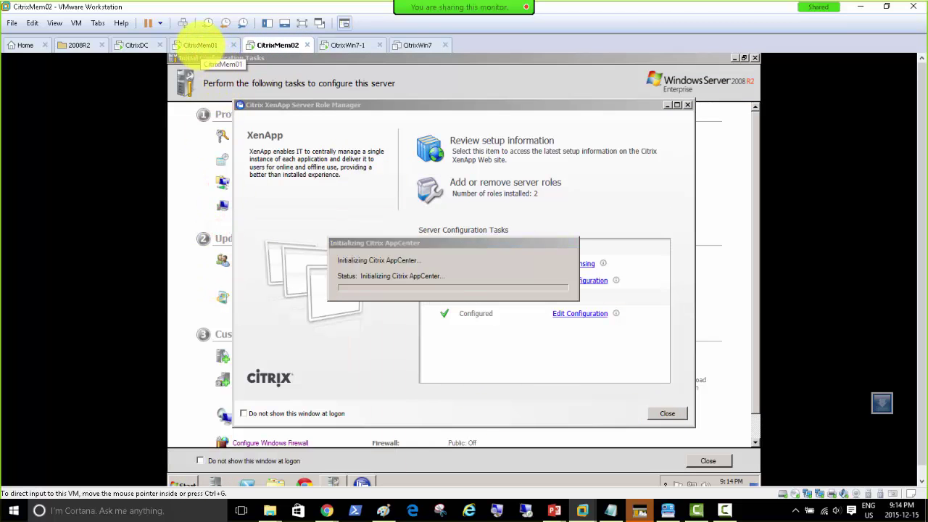
{"action": "left_click", "coordinate": [199, 45]}
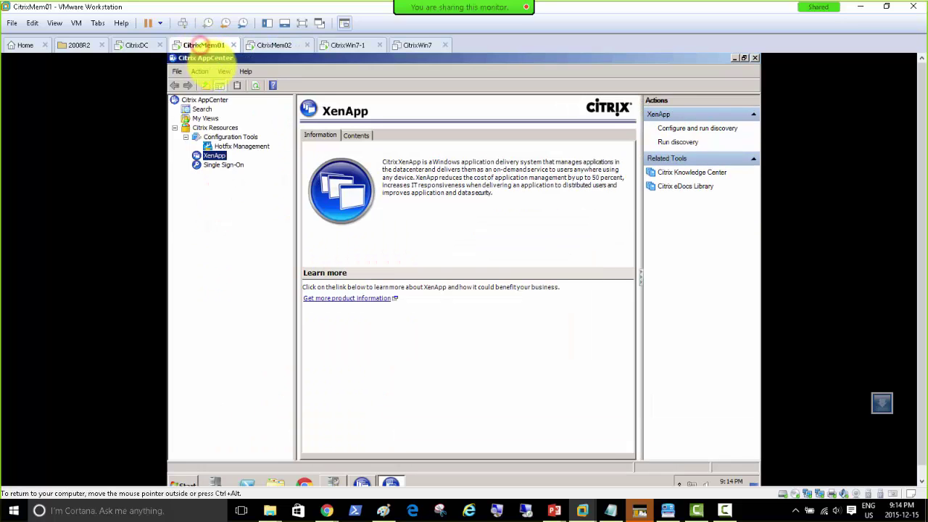
{"action": "left_click", "coordinate": [185, 484]}
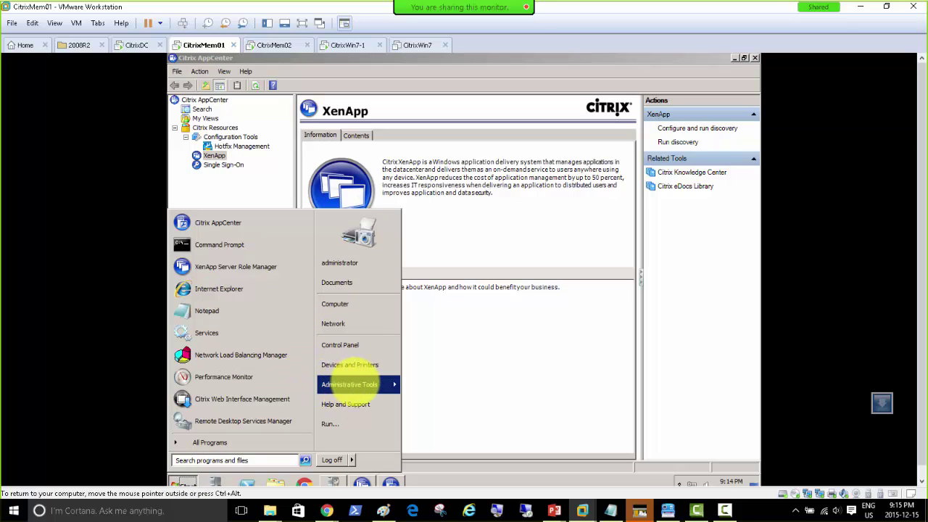
Open Event Viewer from CitrixMem01's Administrative Tools.
{"action": "mouse_move", "coordinate": [350, 384]}
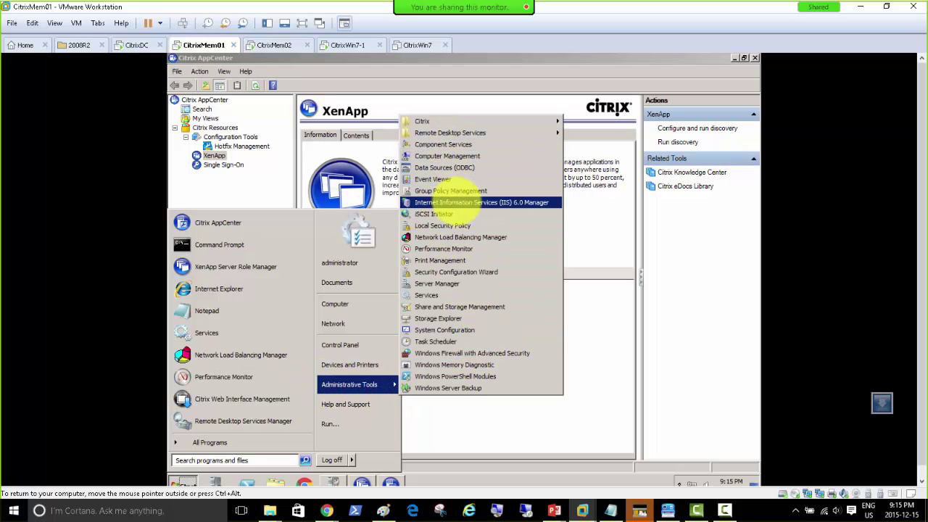
{"action": "left_click", "coordinate": [441, 179]}
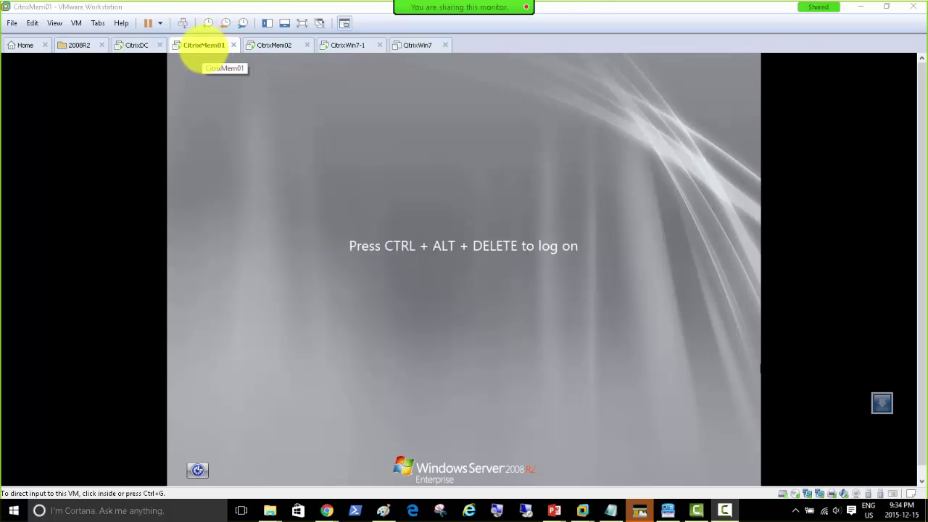
Log the domain administrator on to CitrixMem01.
{"action": "left_click", "coordinate": [183, 22]}
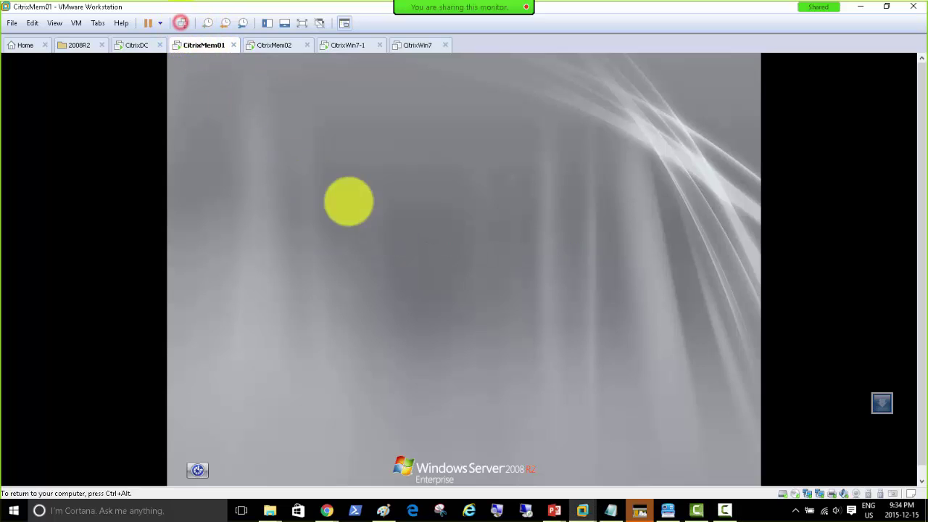
{"action": "left_click", "coordinate": [428, 305]}
{"action": "type", "text": "citrix"}
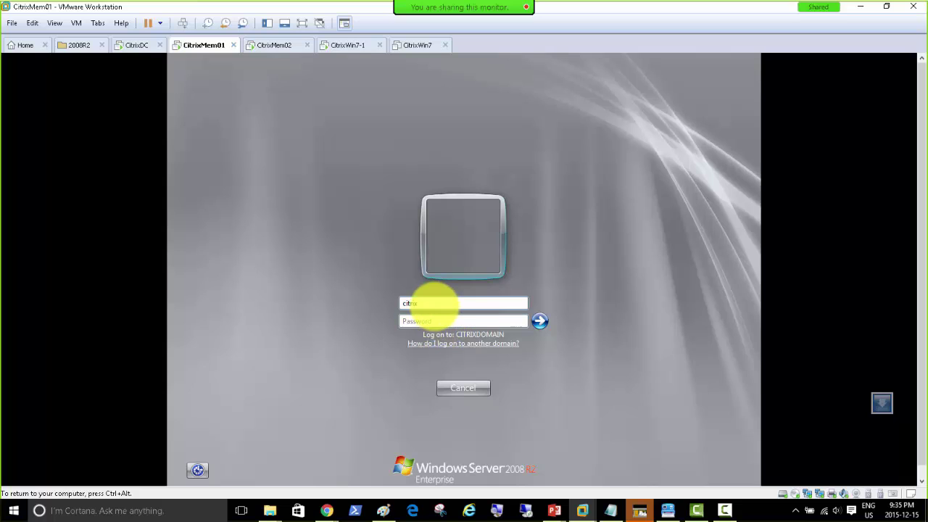
{"action": "type", "text": "domain\\administrator"}
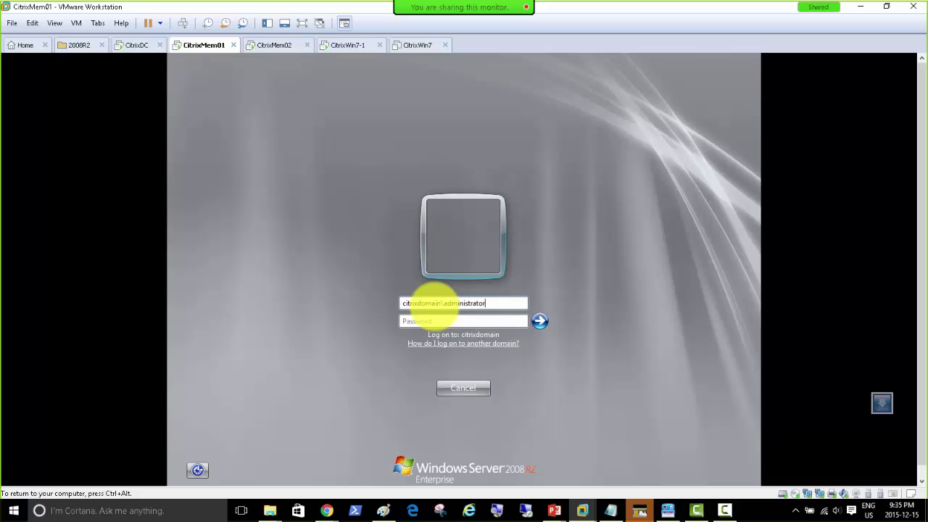
{"action": "type", "text": "P@ssw0"}
{"action": "key", "text": "Return"}
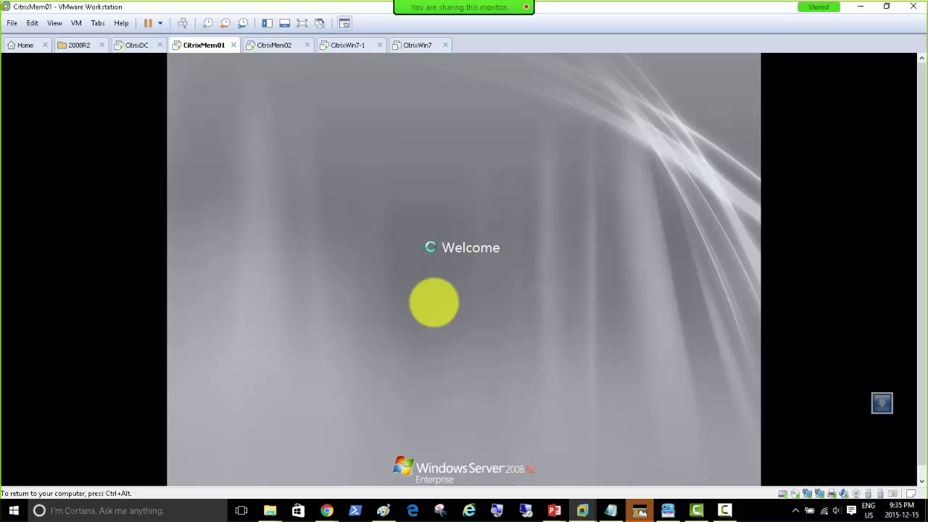
Log the domain administrator on to CitrixMem02, correcting a mistyped password character.
{"action": "left_click", "coordinate": [273, 45]}
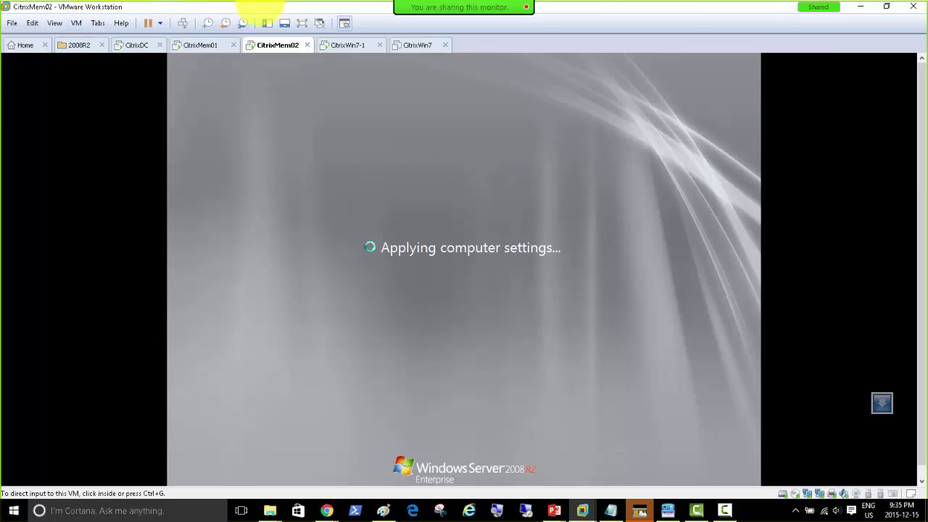
{"action": "left_click", "coordinate": [197, 45]}
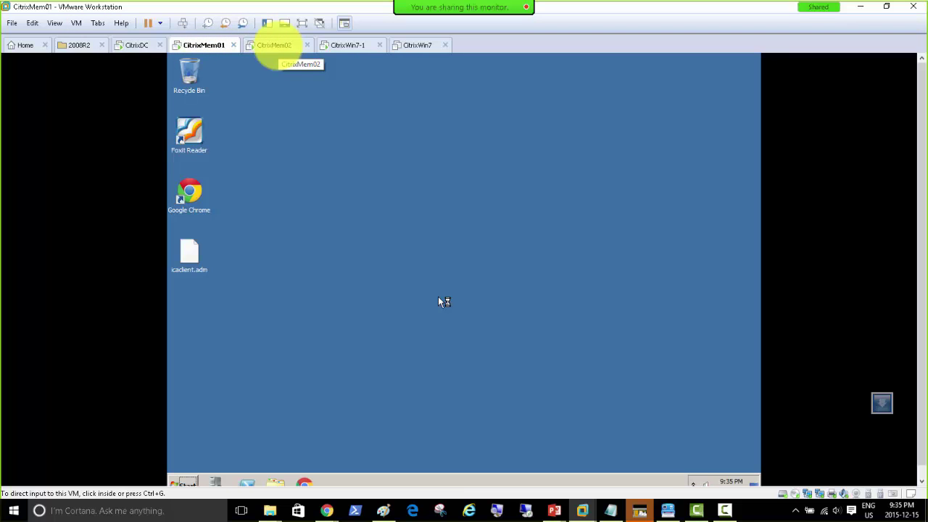
{"action": "left_click", "coordinate": [275, 46]}
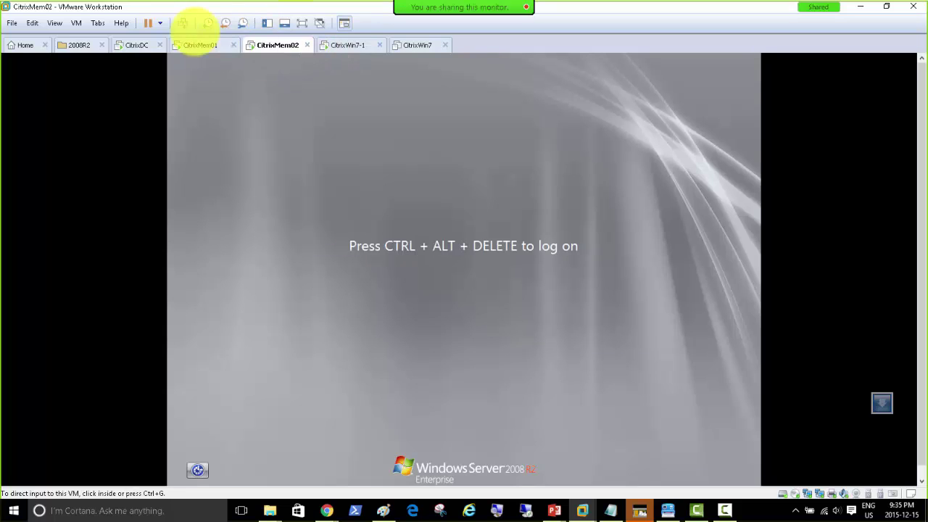
{"action": "left_click", "coordinate": [182, 24]}
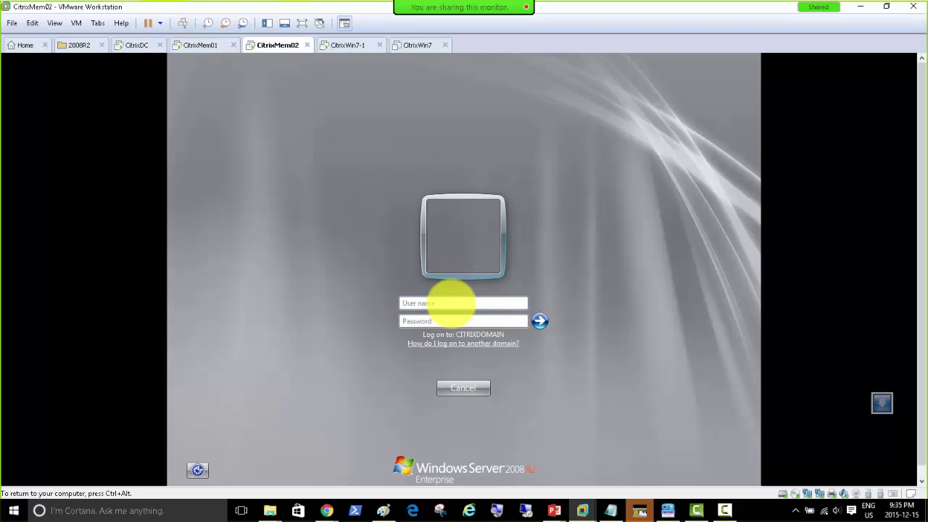
{"action": "left_click", "coordinate": [450, 302]}
{"action": "type", "text": "citrixdomain\\adminis"}
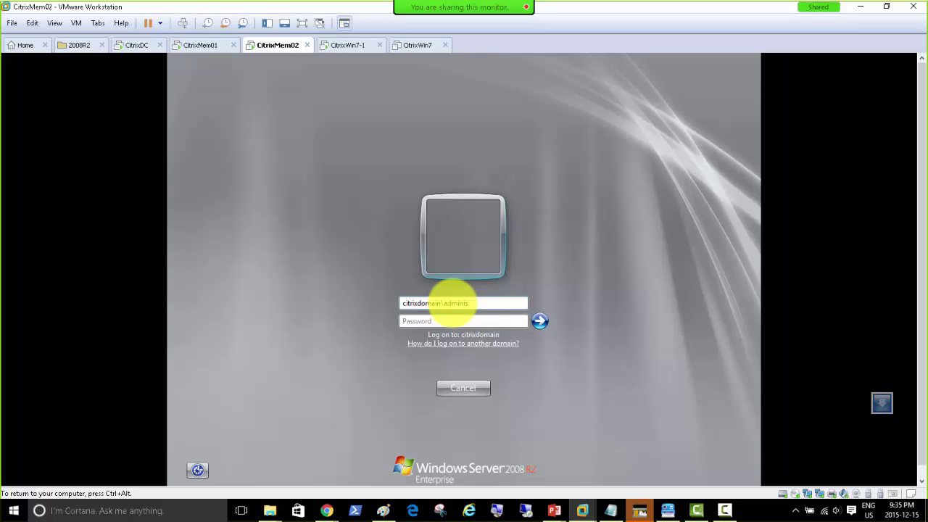
{"action": "type", "text": "trator"}
{"action": "key", "text": "Tab"}
{"action": "type", "text": "P"}
{"action": "key", "text": "BackSpace"}
{"action": "type", "text": "******"}
{"action": "key", "text": "Return"}
{"action": "key", "text": "ctrl+alt"}
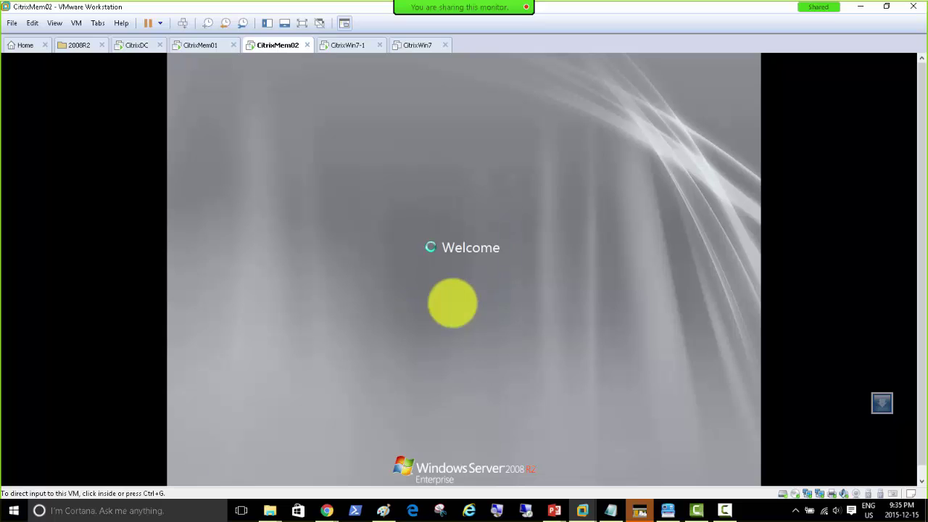
Check both servers' Initial Configuration Tasks and dismiss CitrixMem01's Remote Desktop licensing notice.
{"action": "left_click", "coordinate": [202, 45]}
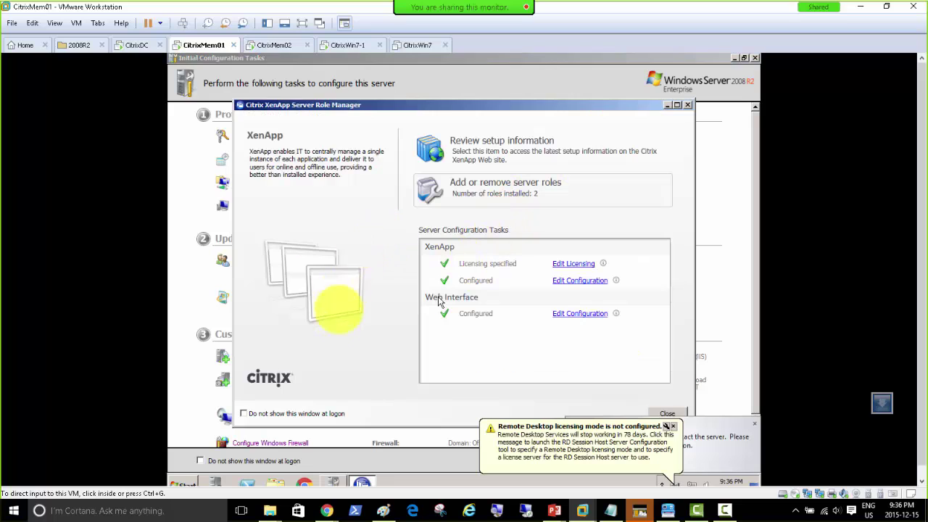
{"action": "left_click", "coordinate": [274, 45]}
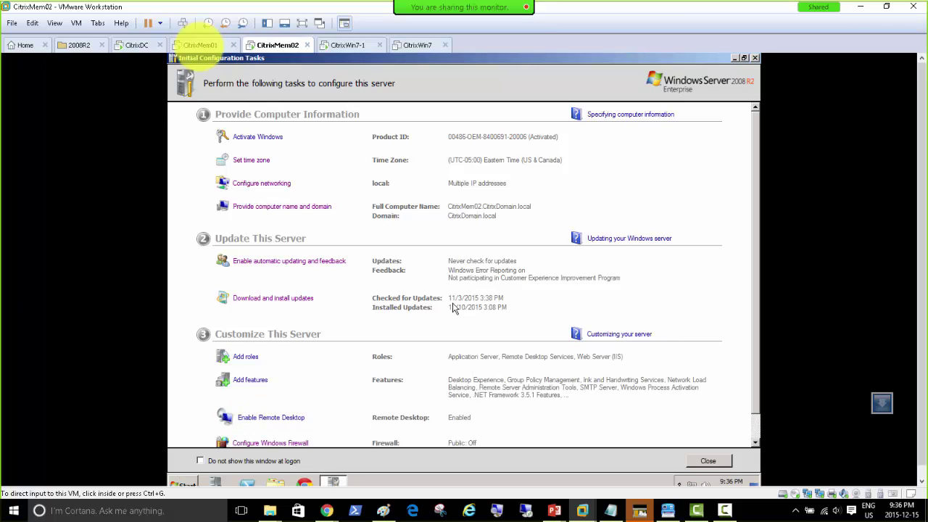
{"action": "left_click", "coordinate": [205, 45]}
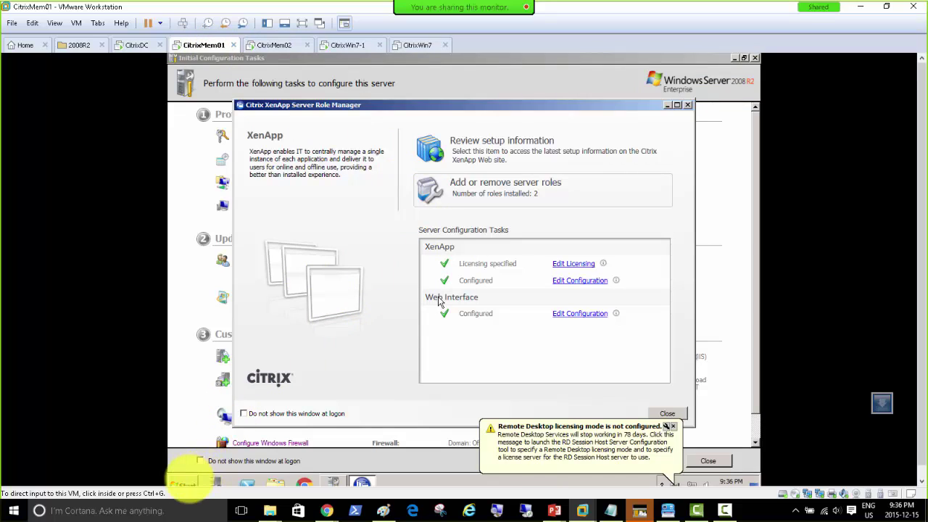
{"action": "left_click", "coordinate": [189, 480]}
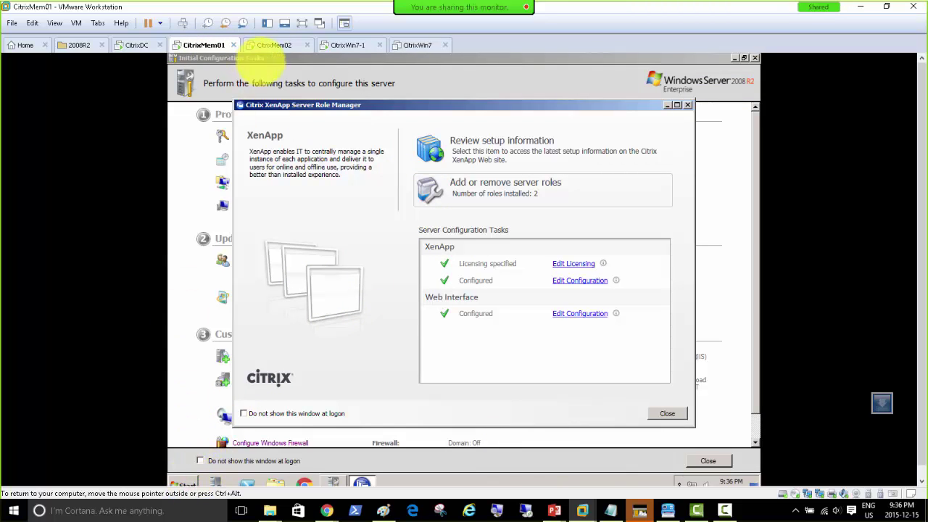
{"action": "left_click", "coordinate": [270, 44]}
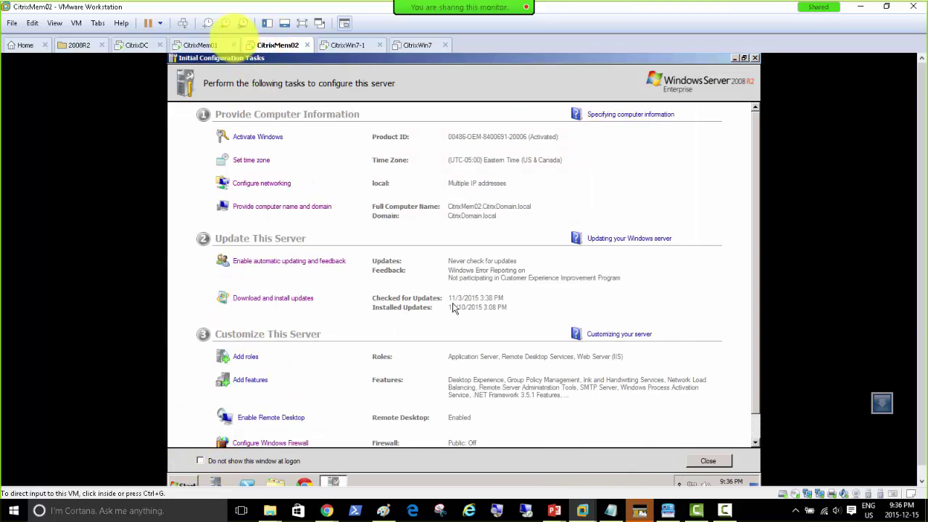
{"action": "left_click", "coordinate": [204, 45]}
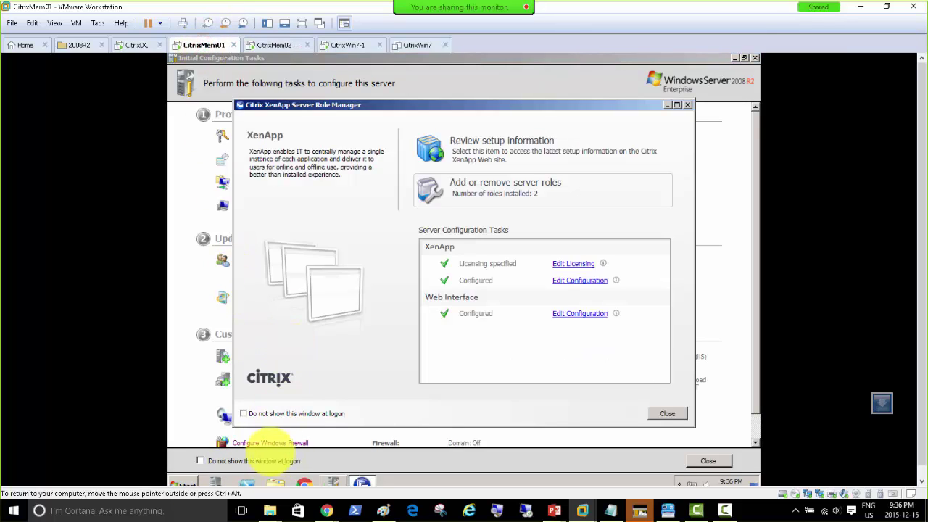
{"action": "left_click", "coordinate": [182, 484]}
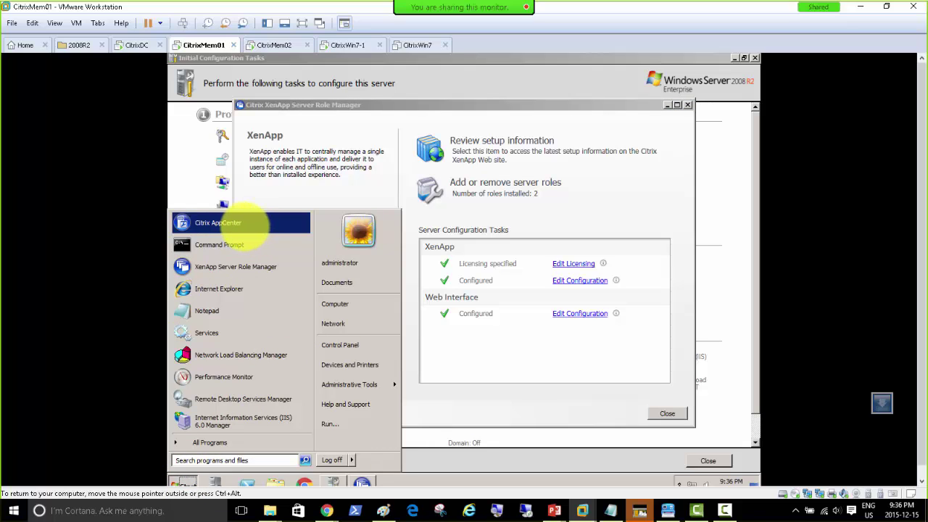
Launch AppCenter on CitrixMem01 and expand MyFarm > Servers showing CITRIXMEM01 and CITRIXMEM02.
{"action": "left_click", "coordinate": [245, 225]}
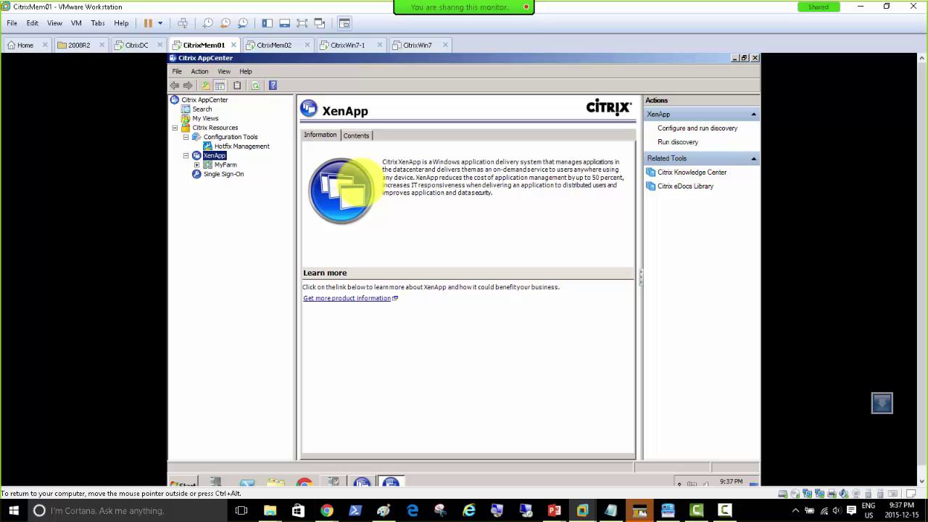
{"action": "left_click", "coordinate": [196, 165]}
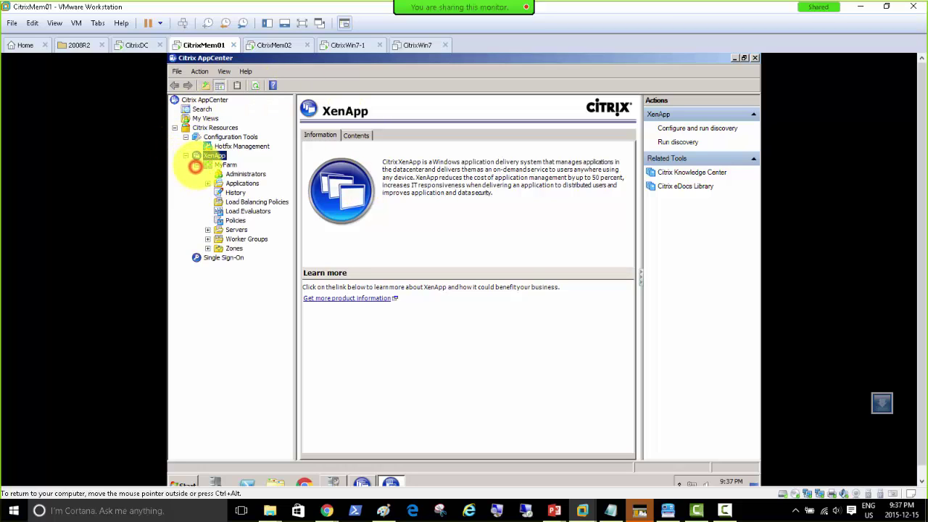
{"action": "left_click", "coordinate": [230, 230]}
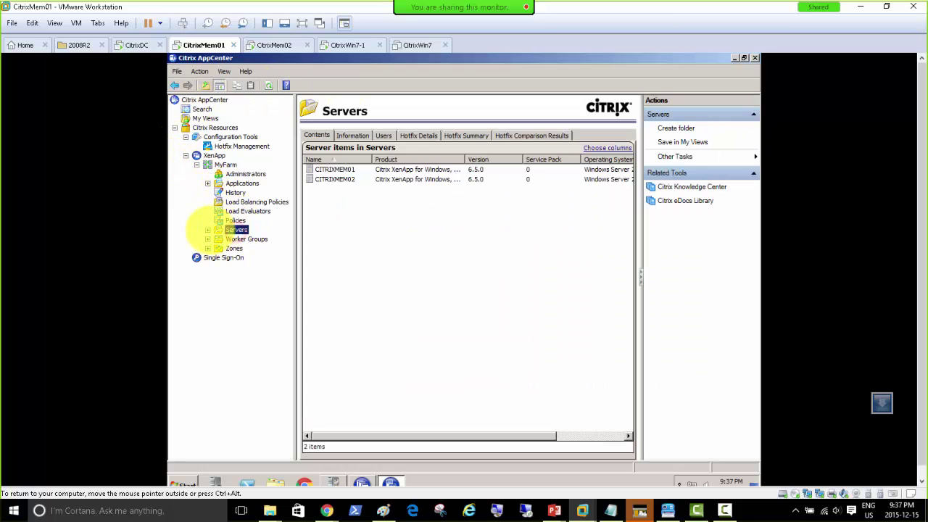
{"action": "left_click", "coordinate": [208, 229]}
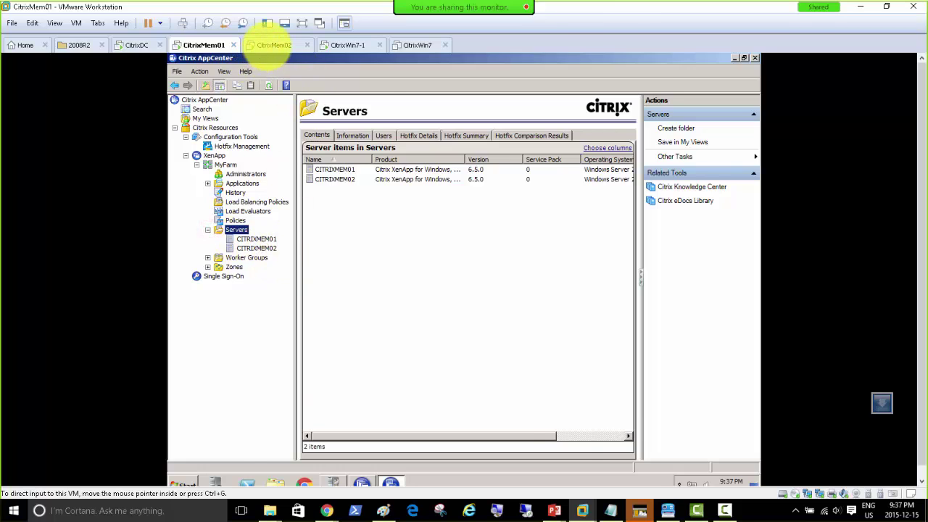
{"action": "left_click", "coordinate": [272, 44]}
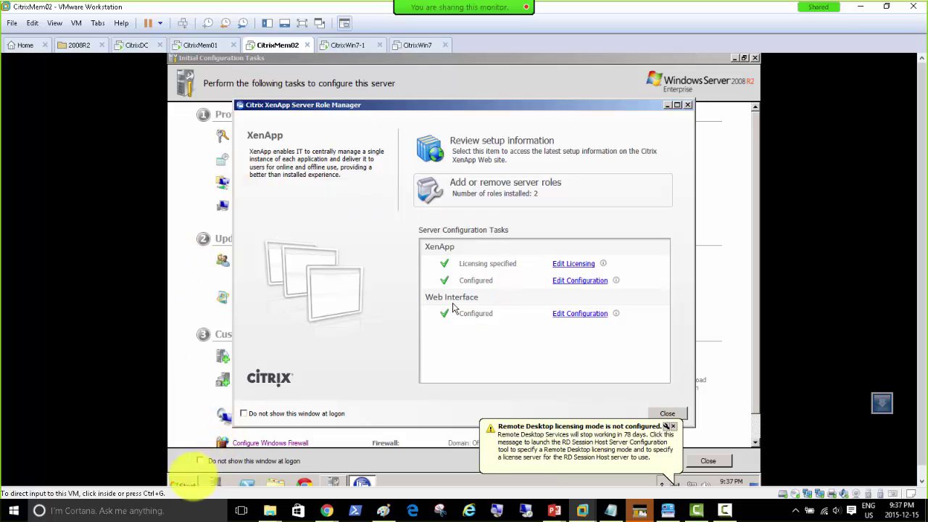
Launch AppCenter on CitrixMem02 and expand MyFarm > Servers to confirm both members appear.
{"action": "left_click", "coordinate": [193, 474]}
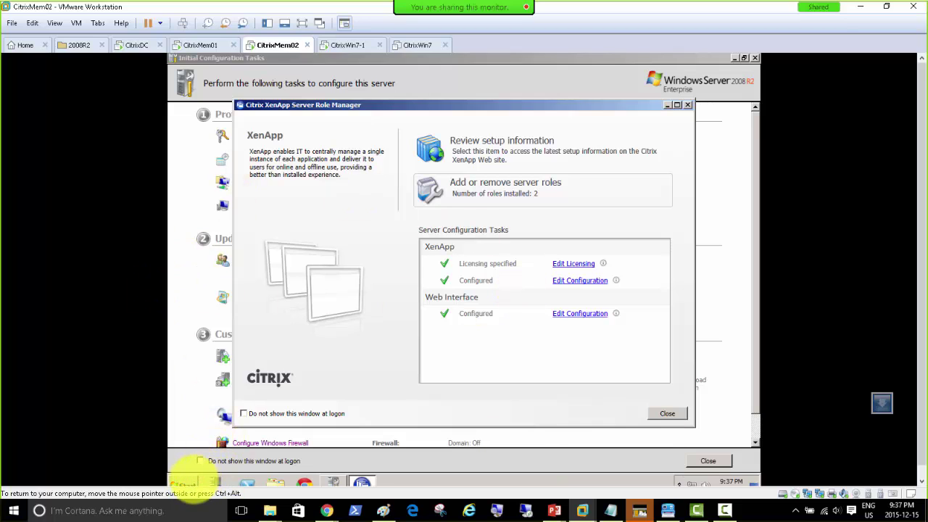
{"action": "left_click", "coordinate": [186, 482]}
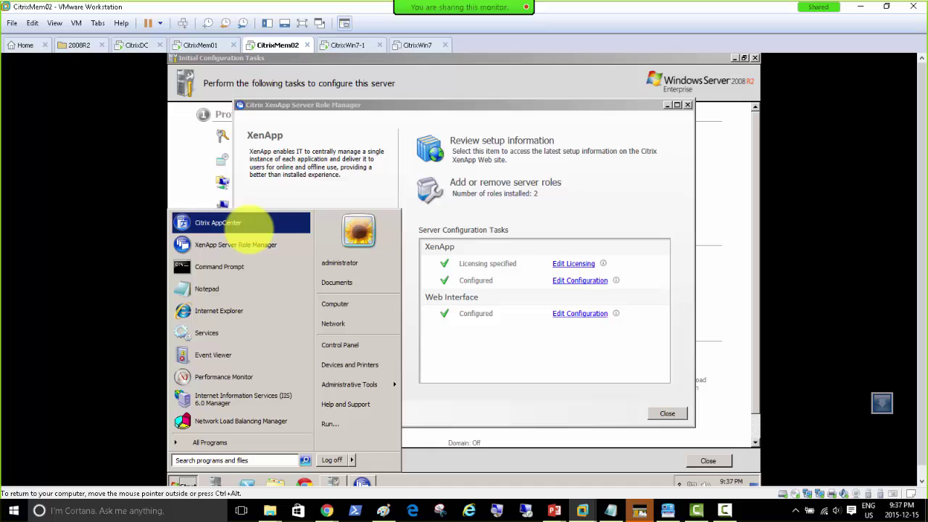
{"action": "left_click", "coordinate": [249, 228]}
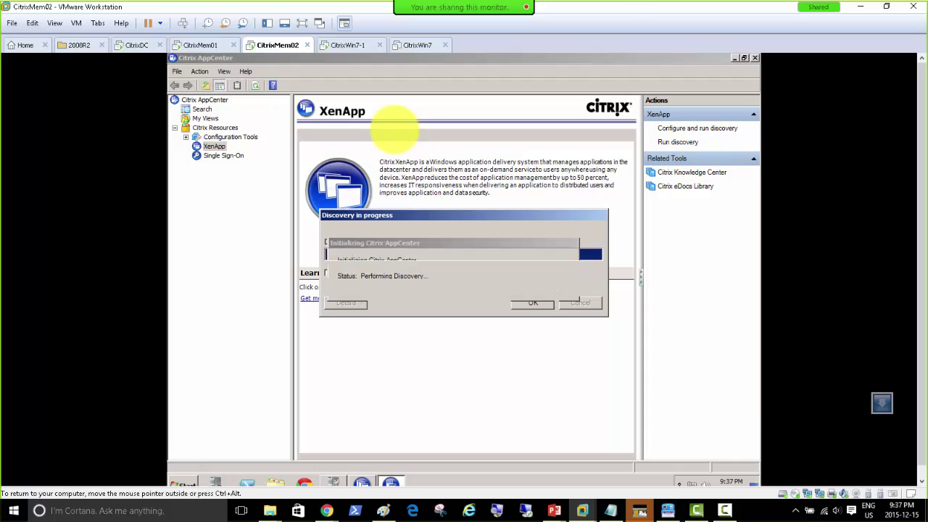
{"action": "left_click", "coordinate": [197, 165]}
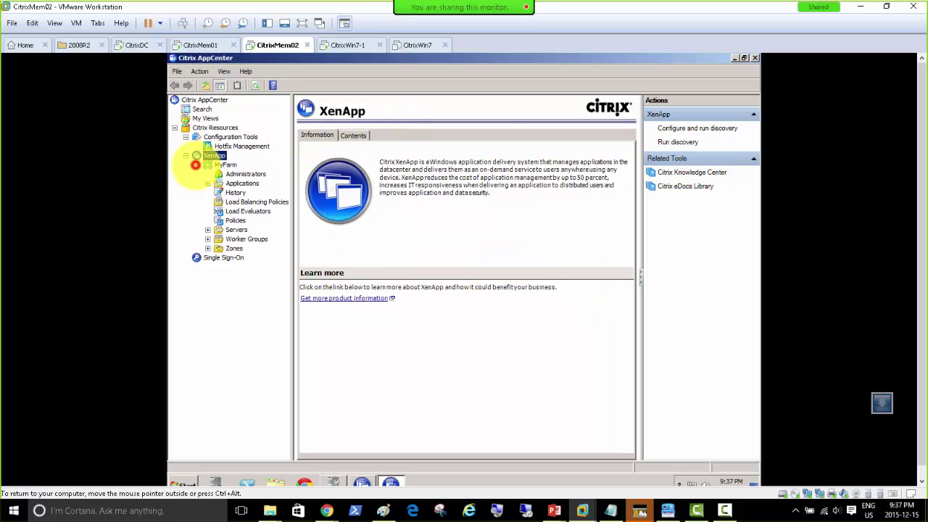
{"action": "left_click", "coordinate": [207, 230]}
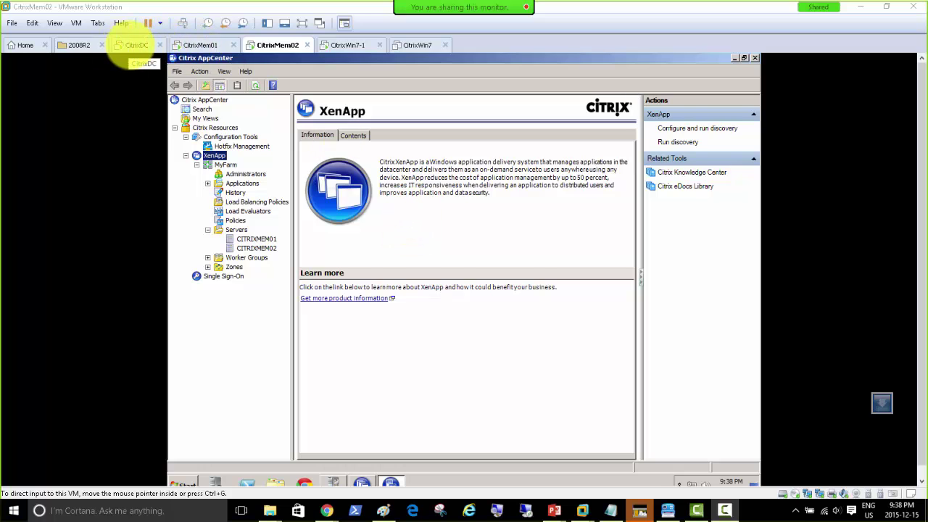
Check each VM, toggling CitrixMem02 between XenApp Server Role Manager and AppCenter.
{"action": "left_click", "coordinate": [137, 45]}
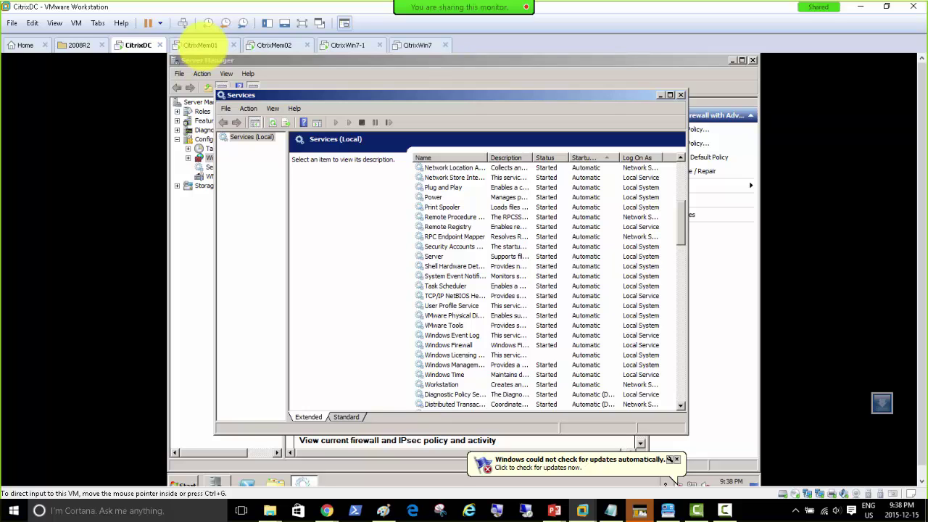
{"action": "left_click", "coordinate": [198, 45]}
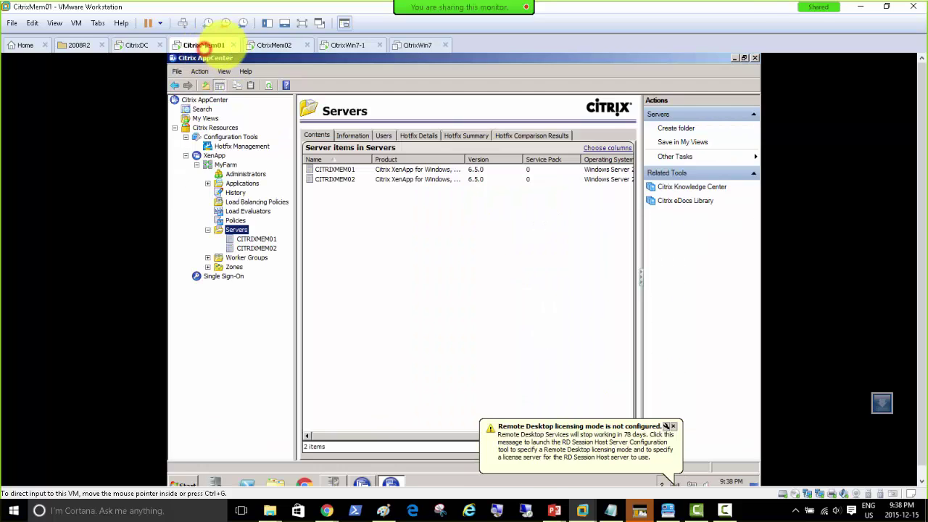
{"action": "left_click", "coordinate": [272, 45]}
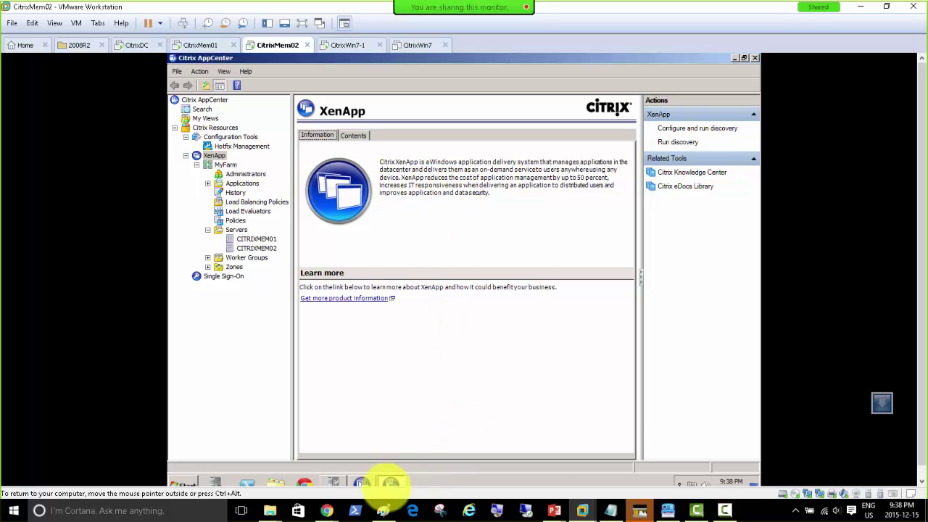
{"action": "left_click", "coordinate": [361, 481]}
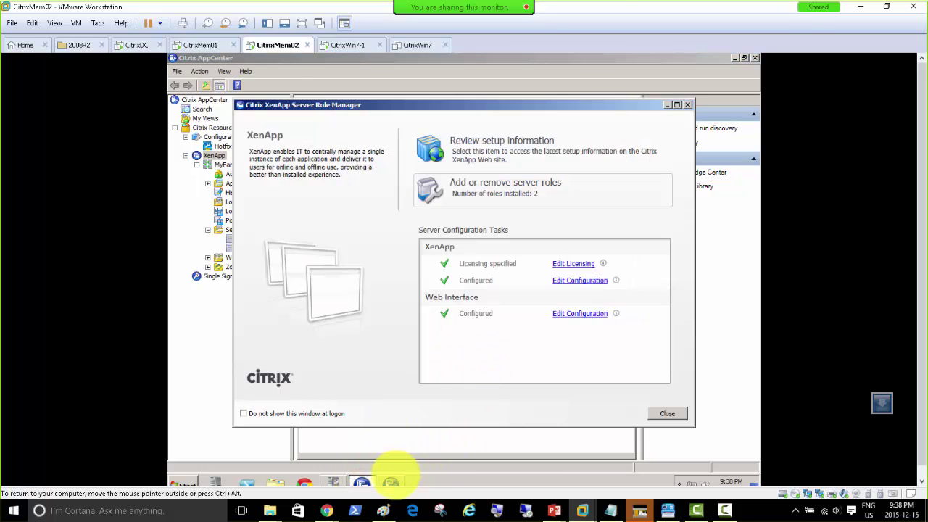
{"action": "left_click", "coordinate": [392, 481]}
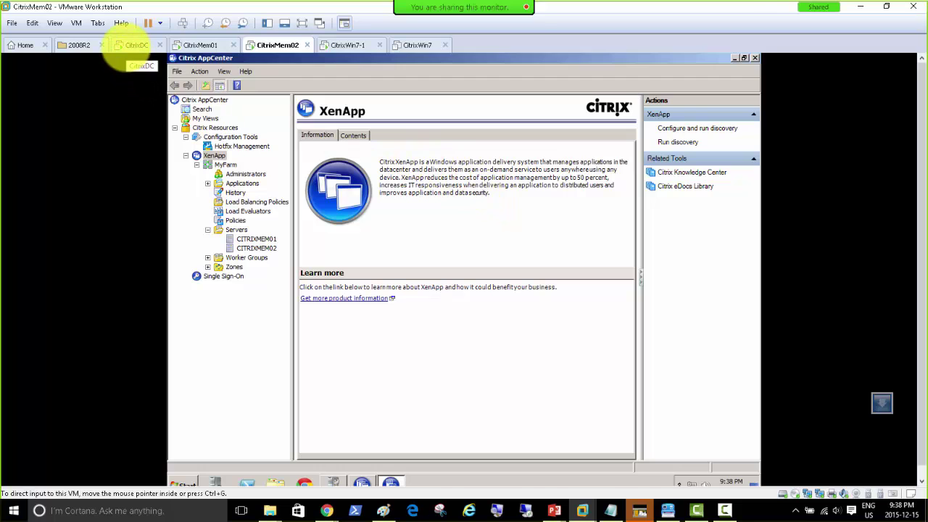
On CitrixDC, launch Group Policy Management and select the CitrixProfileManagement policy.
{"action": "left_click", "coordinate": [132, 48]}
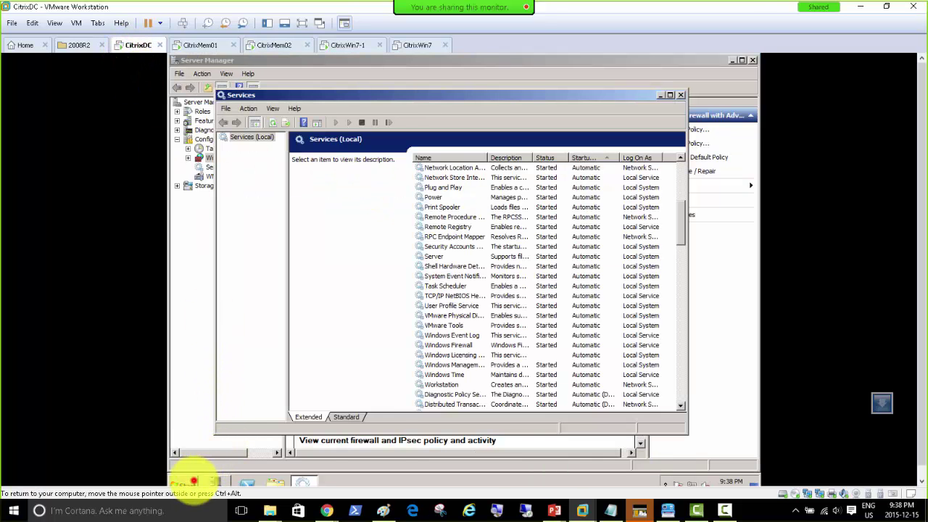
{"action": "left_click", "coordinate": [194, 480]}
{"action": "left_click", "coordinate": [237, 313]}
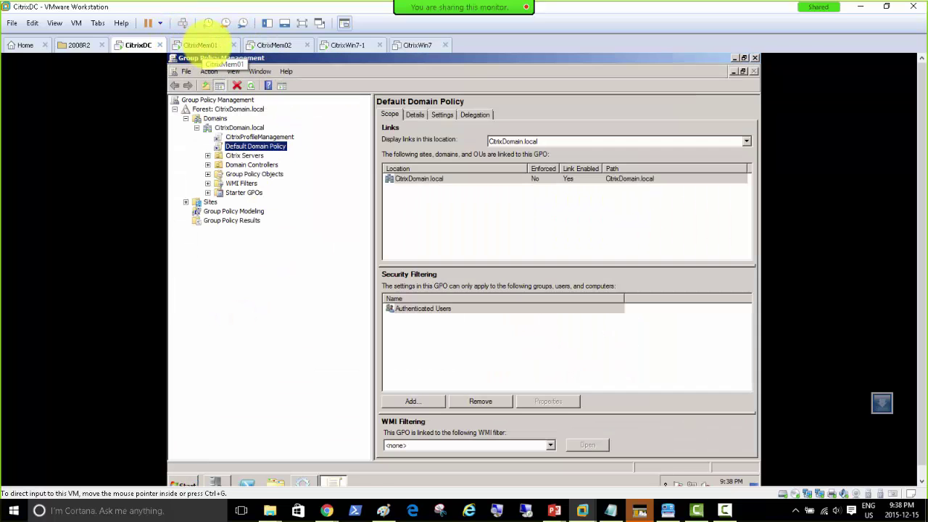
{"action": "left_click", "coordinate": [253, 137]}
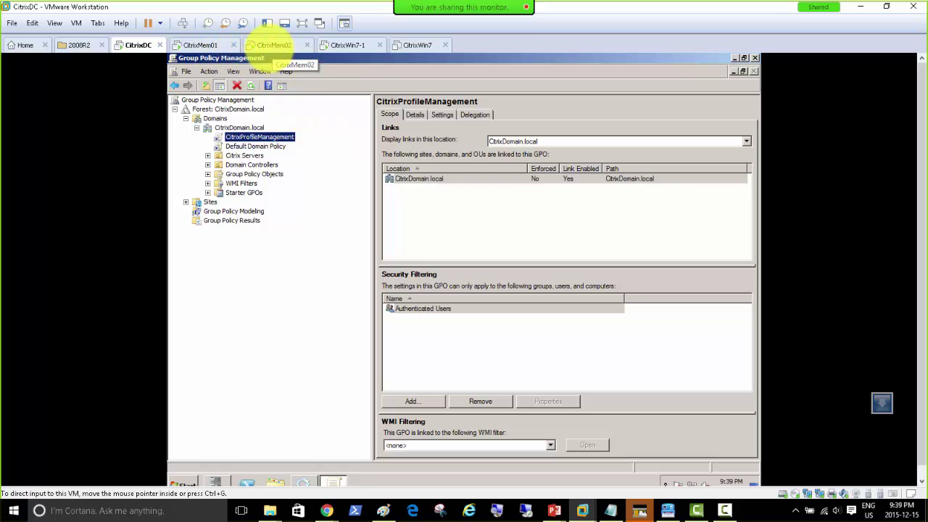
Return to CitrixMem01's AppCenter showing both XenApp servers in MyFarm.
{"action": "left_click", "coordinate": [199, 45]}
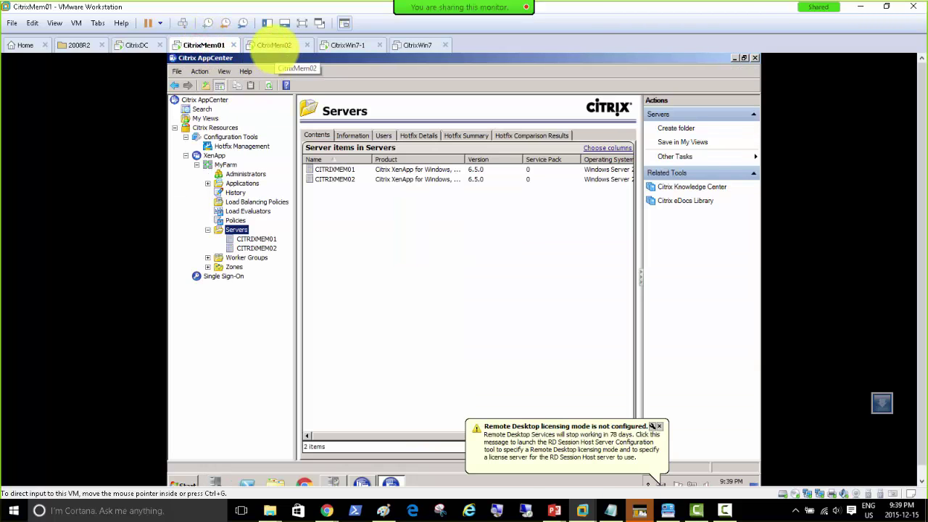
{"action": "left_click", "coordinate": [274, 45]}
{"action": "left_click", "coordinate": [200, 45]}
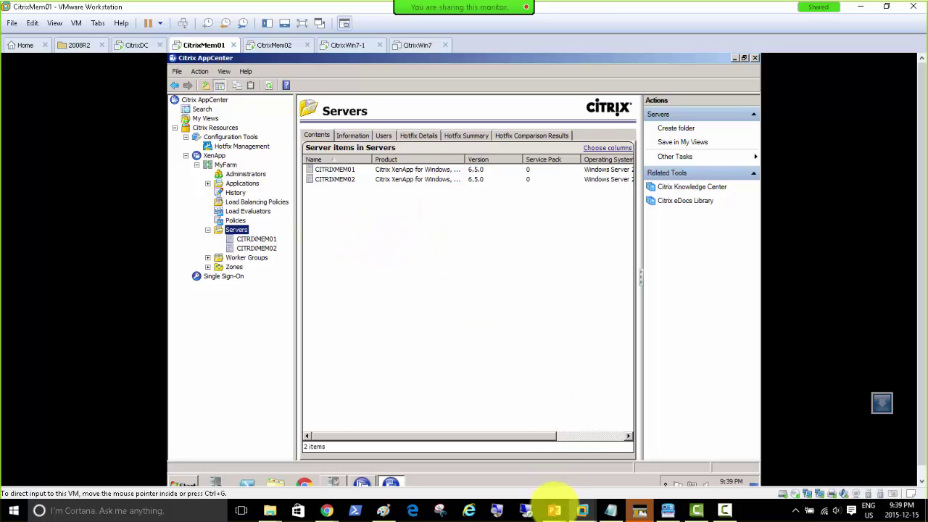
Bring up the PowerPoint 'Steps' slide and remove the stray period after '.ini' in the last bullet.
{"action": "mouse_move", "coordinate": [554, 508]}
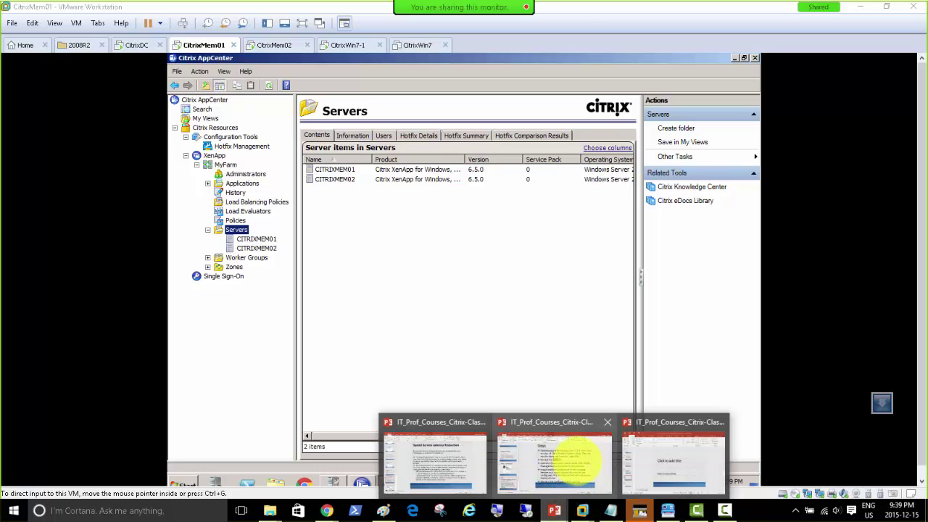
{"action": "left_click", "coordinate": [580, 458]}
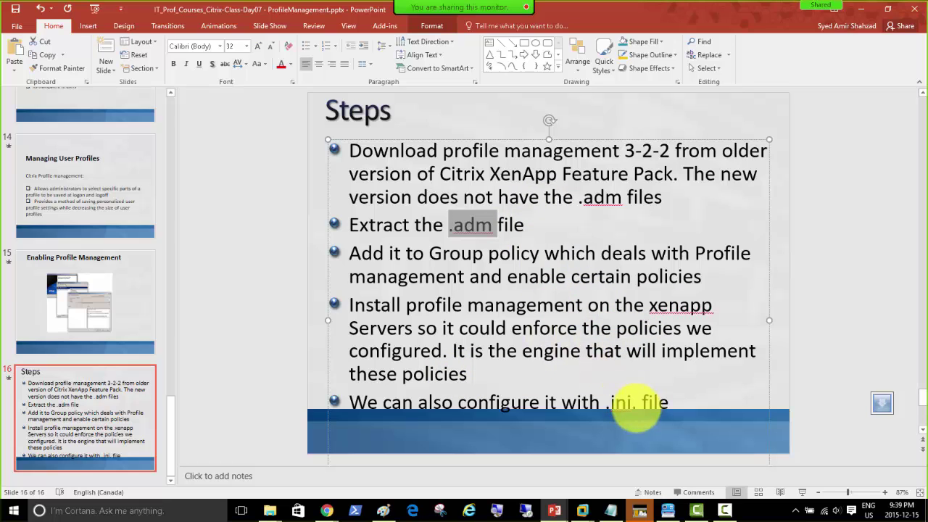
{"action": "double_click", "coordinate": [628, 403]}
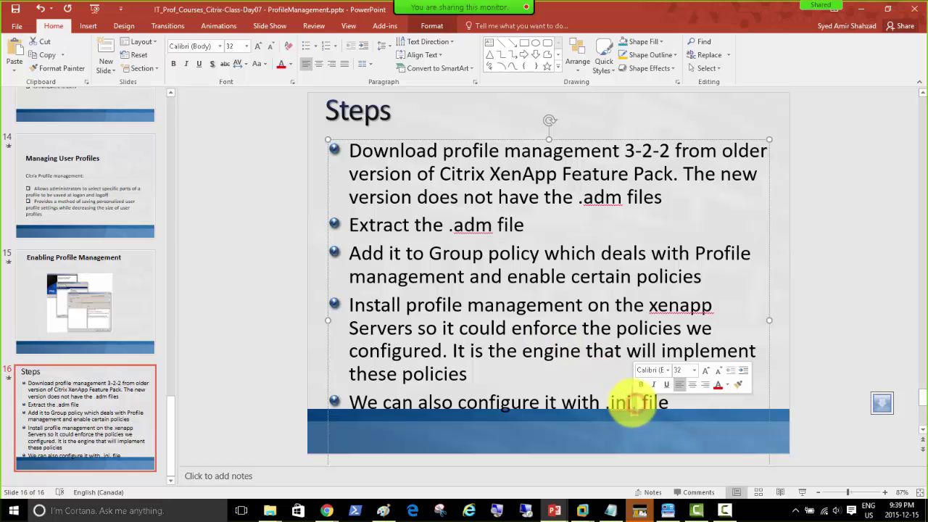
{"action": "key", "text": "BackSpace"}
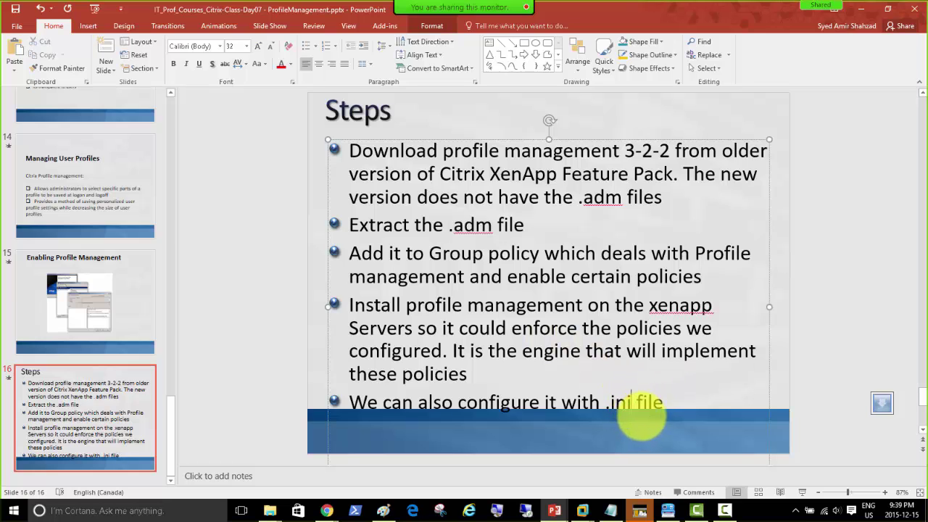
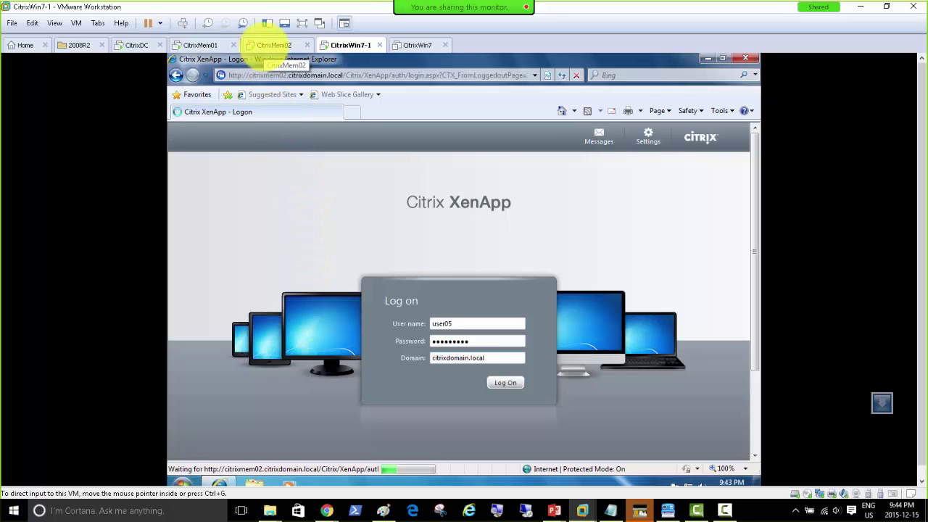
View CITRIXMEM01's details, then CITRIXMEM02's Users and Sessions tabs in AppCenter.
{"action": "left_click", "coordinate": [274, 45]}
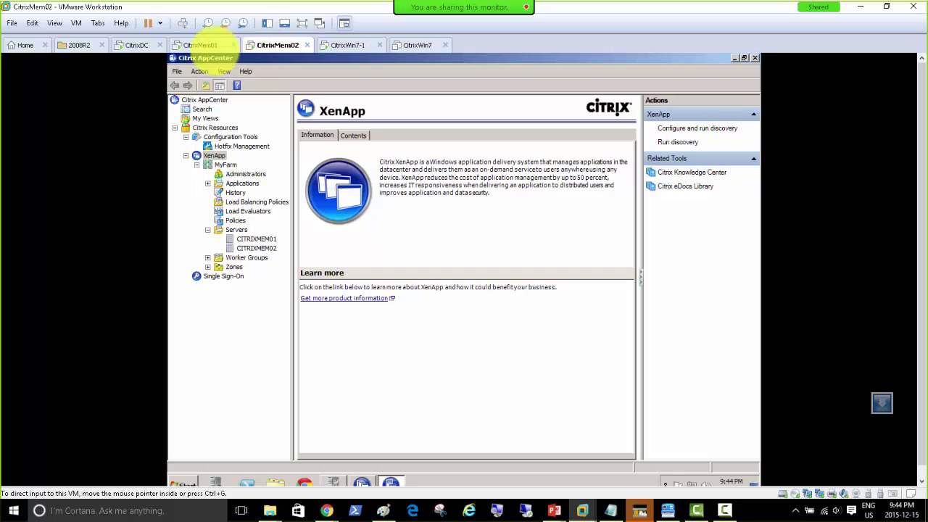
{"action": "left_click", "coordinate": [196, 45]}
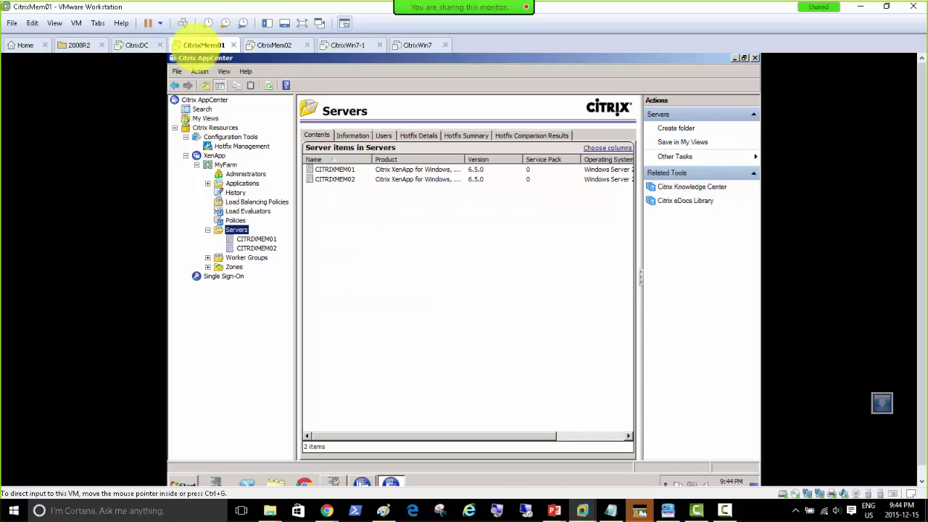
{"action": "left_click", "coordinate": [255, 239]}
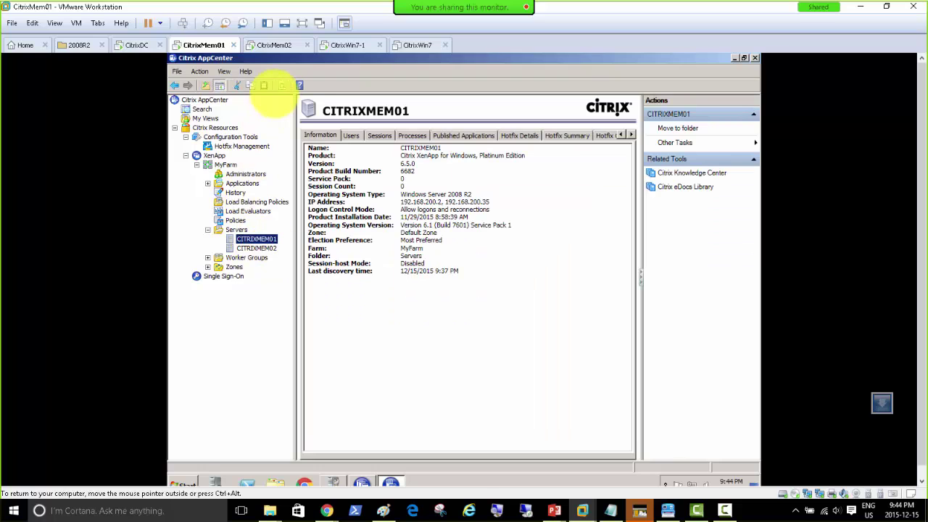
{"action": "left_click", "coordinate": [269, 45]}
{"action": "left_click", "coordinate": [337, 45]}
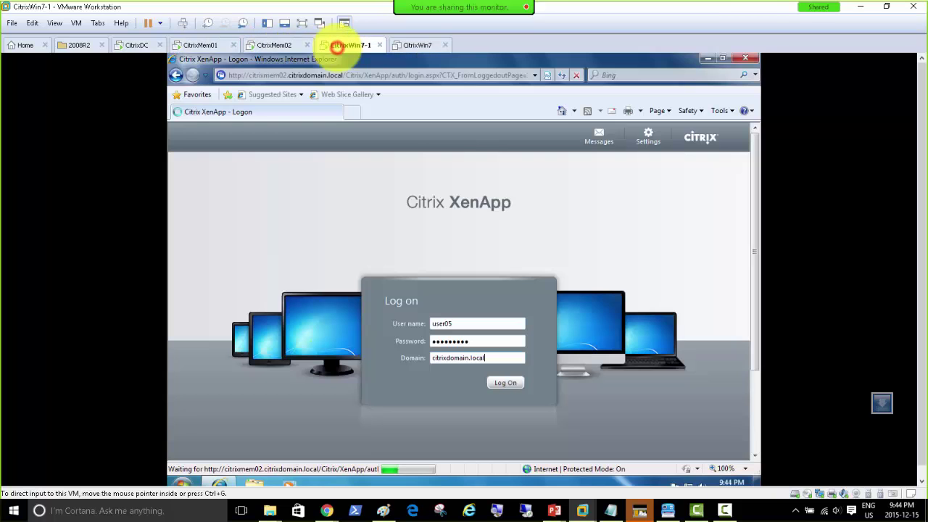
{"action": "left_click", "coordinate": [272, 44]}
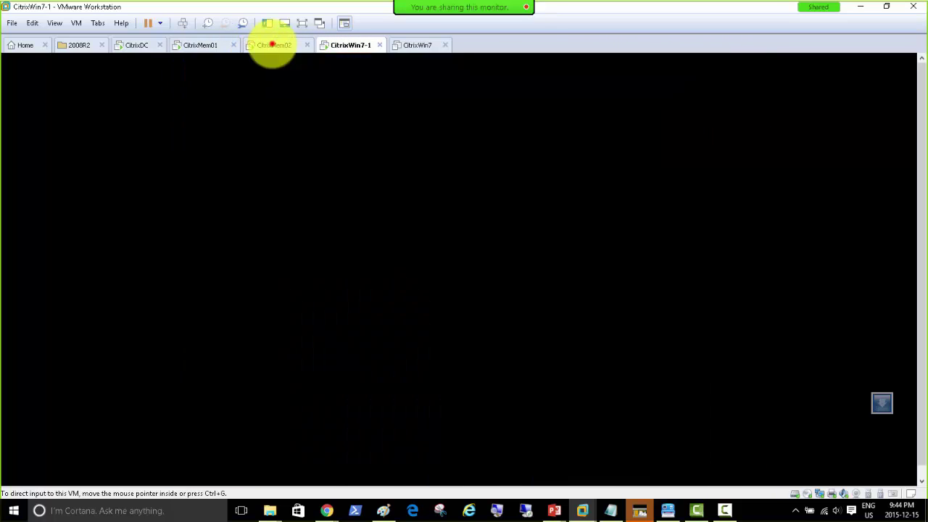
{"action": "left_click", "coordinate": [264, 248]}
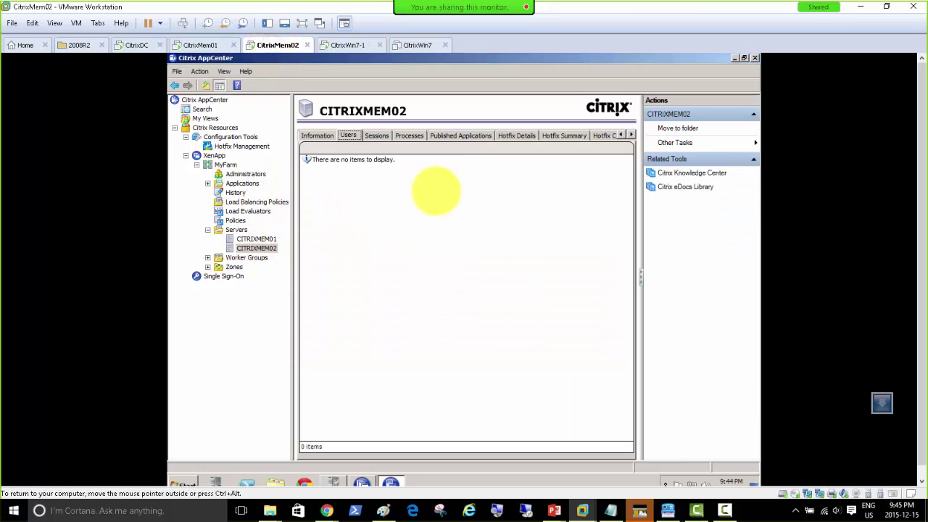
{"action": "left_click", "coordinate": [376, 135]}
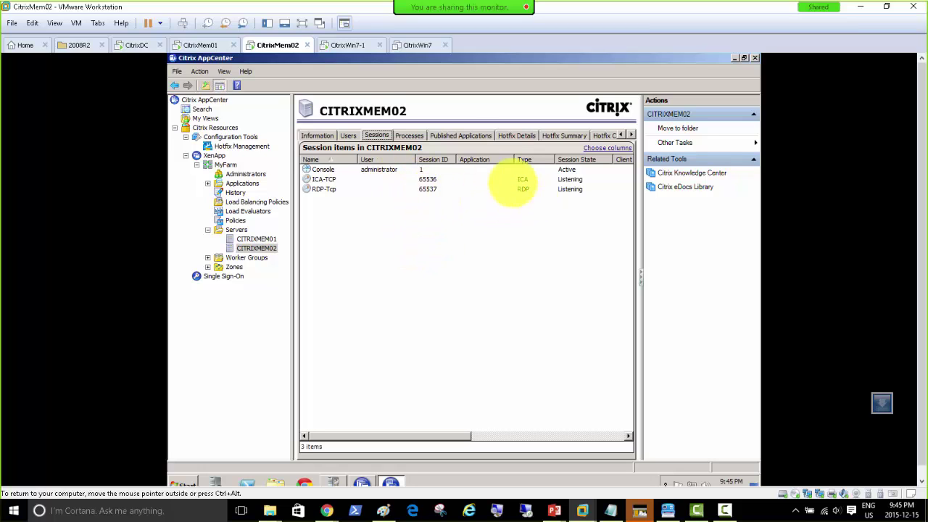
On CitrixWin7-1, inspect the hidden tray icons and Start menu, then dismiss them.
{"action": "left_click", "coordinate": [335, 44]}
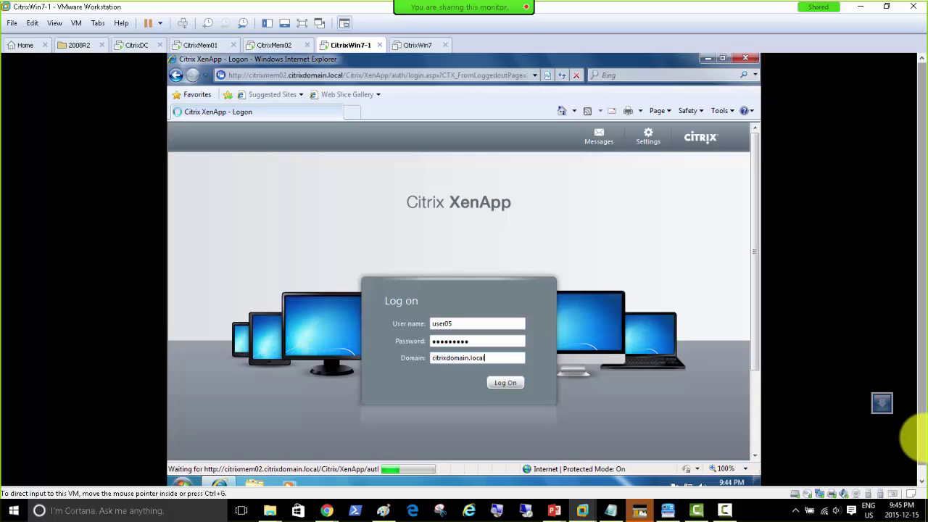
{"action": "left_click", "coordinate": [920, 441]}
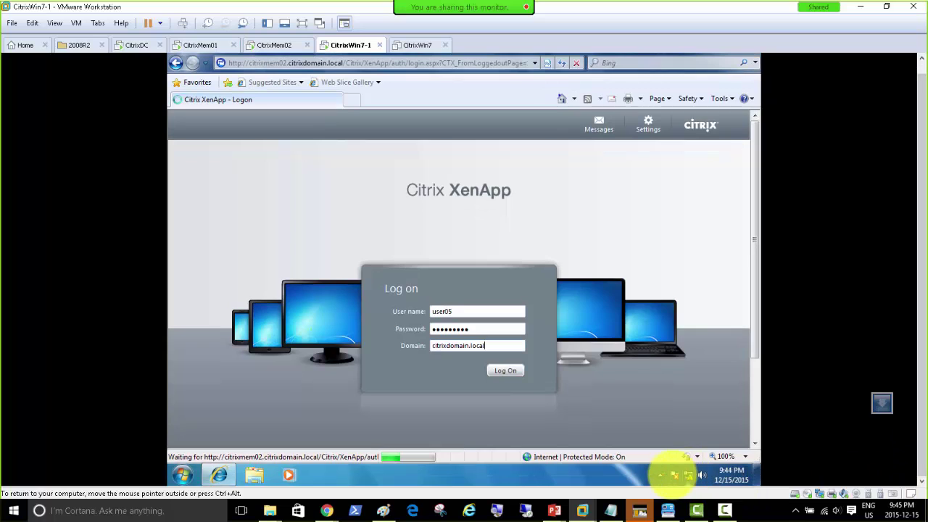
{"action": "left_click", "coordinate": [660, 475]}
{"action": "right_click", "coordinate": [659, 415]}
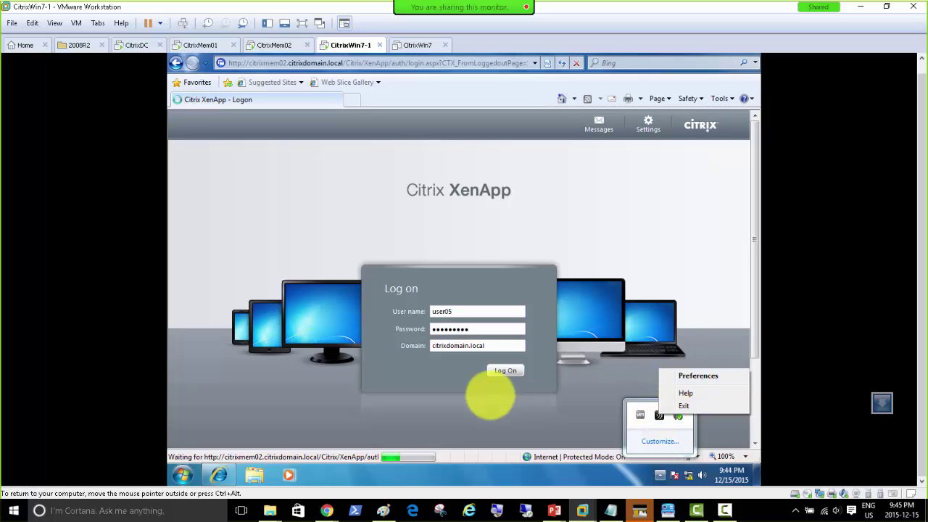
{"action": "left_click", "coordinate": [183, 475]}
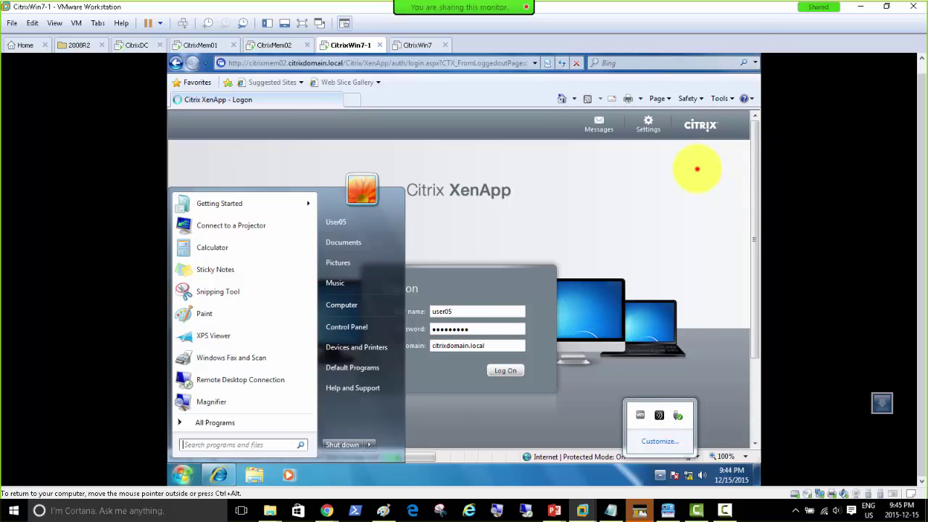
{"action": "left_click", "coordinate": [697, 169]}
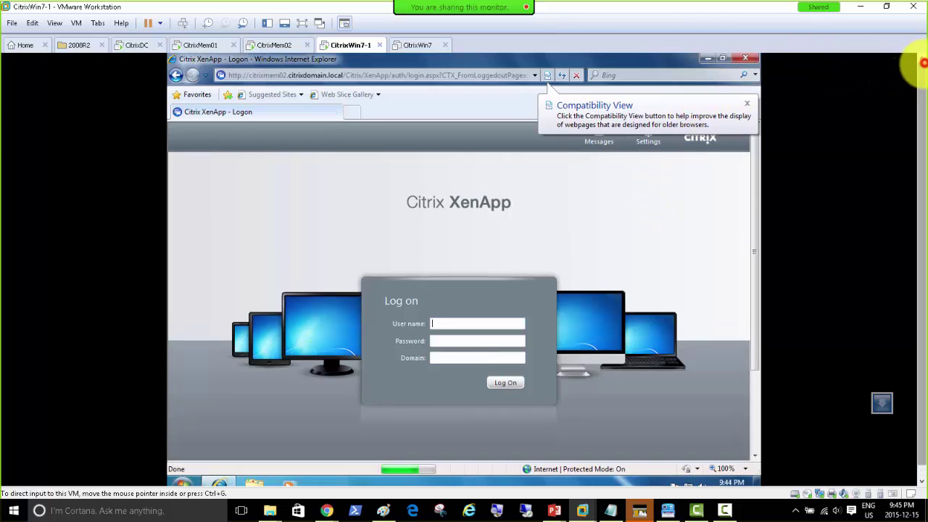
Close the browser and log the domain user off Windows 7 on CitrixWin7-1.
{"action": "left_click", "coordinate": [747, 55]}
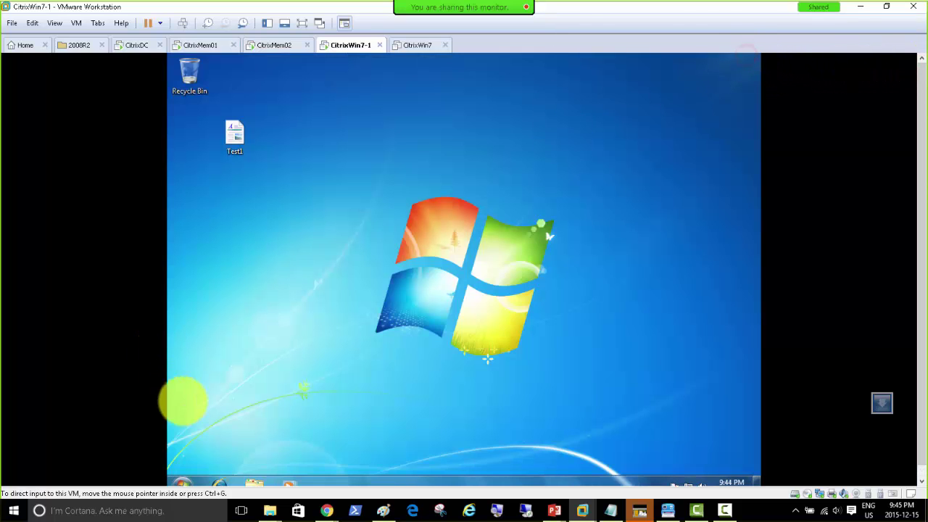
{"action": "left_click", "coordinate": [182, 481]}
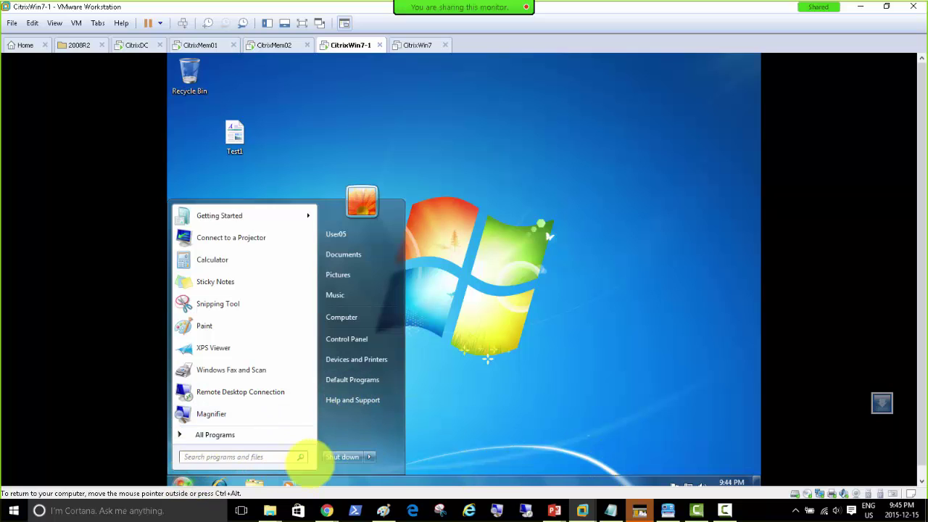
{"action": "mouse_move", "coordinate": [369, 456]}
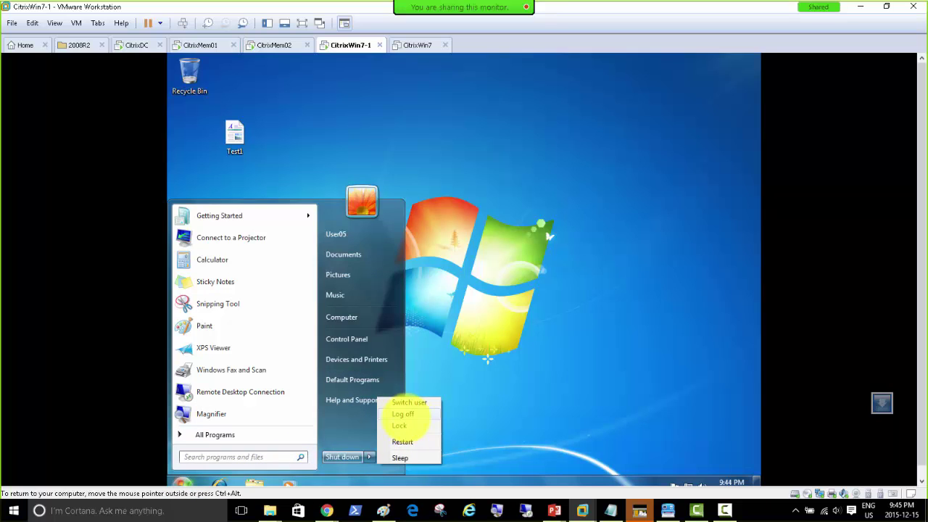
{"action": "left_click", "coordinate": [413, 413]}
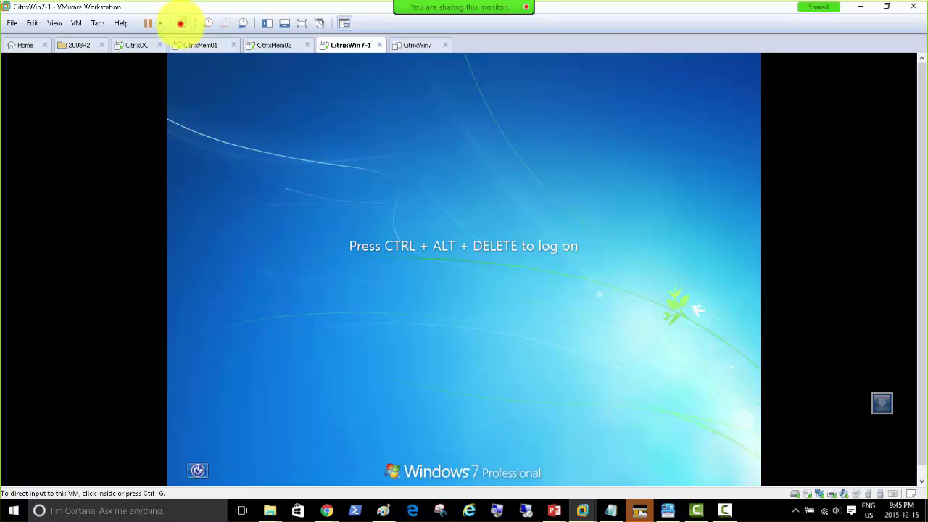
Send Ctrl+Alt+Del and log back on with the user's password.
{"action": "left_click", "coordinate": [181, 23]}
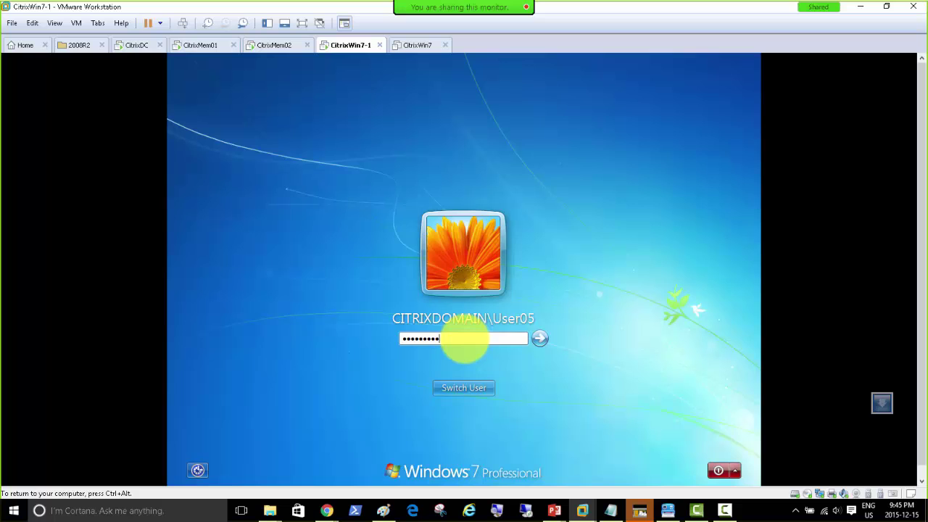
{"action": "key", "text": "Return"}
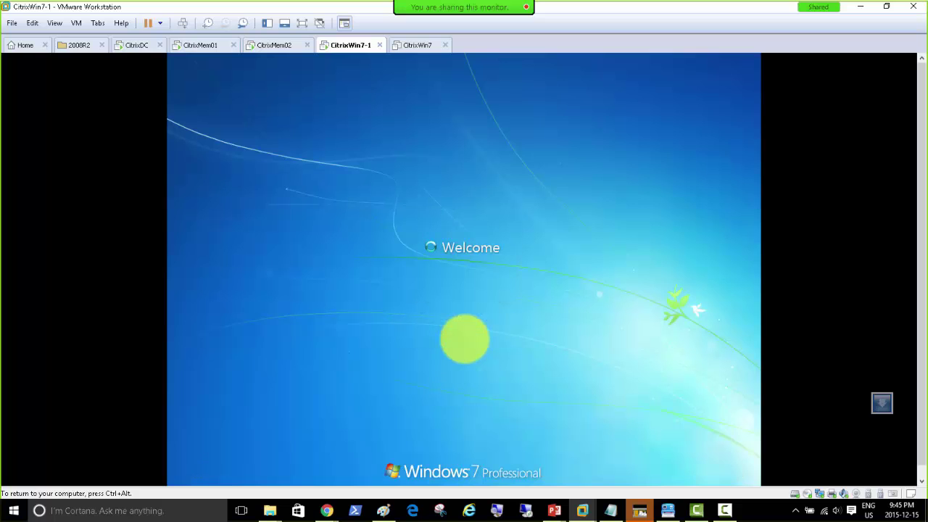
{"action": "key", "text": "ctrl+alt"}
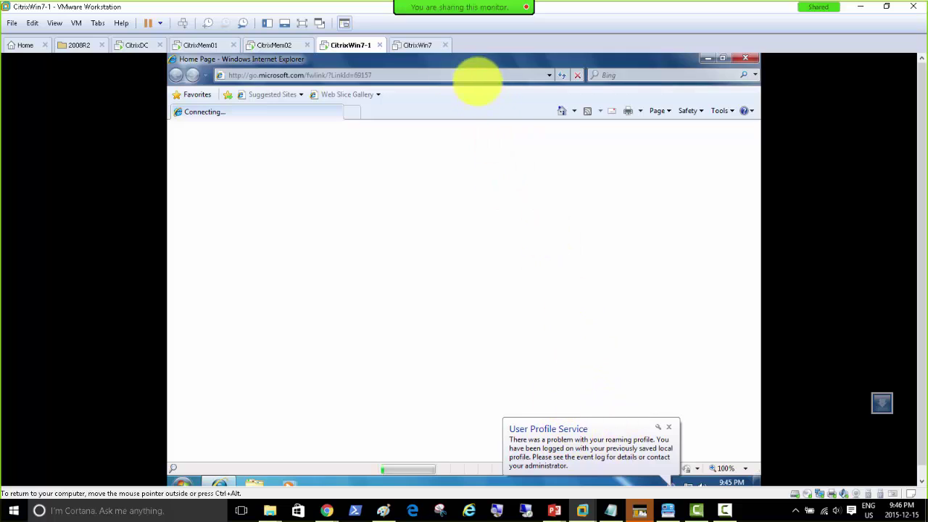
Open the citrixmem02 XenApp page from address history, log on, and launch calc and Notepad.
{"action": "left_click", "coordinate": [548, 75]}
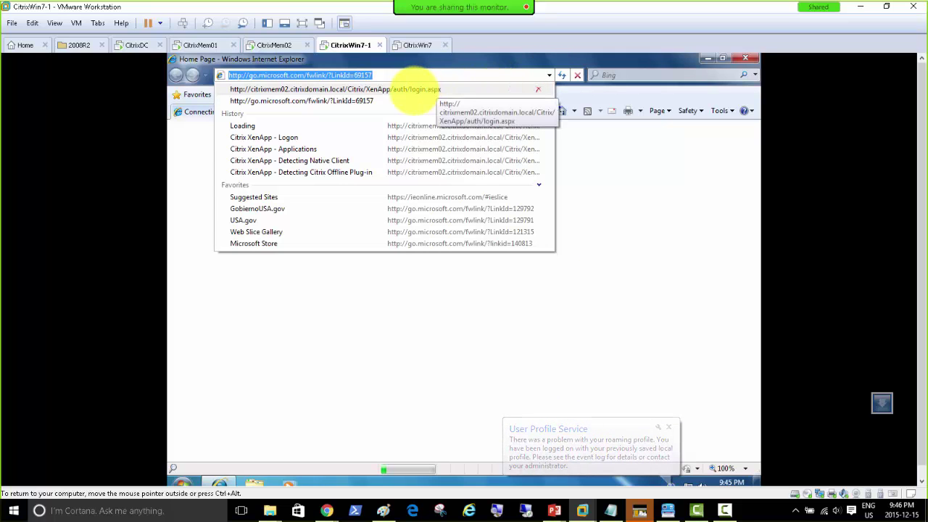
{"action": "left_click", "coordinate": [414, 89]}
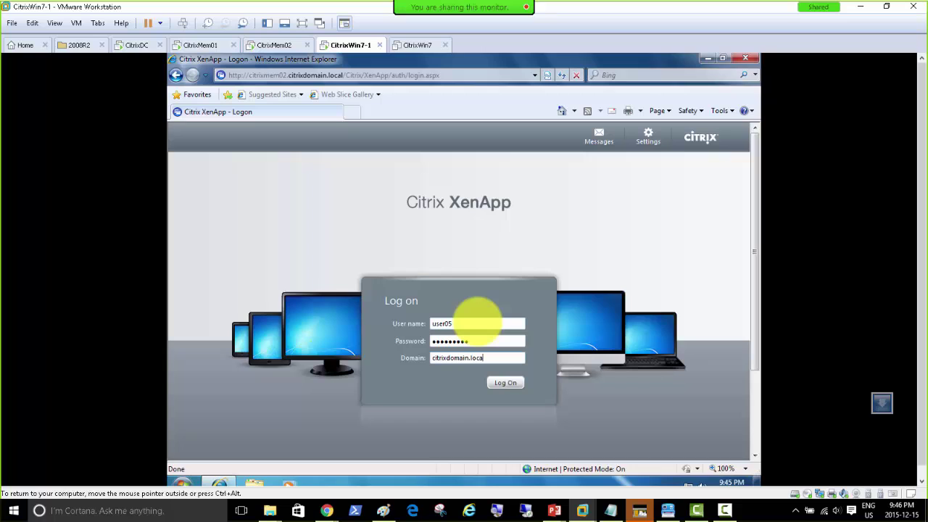
{"action": "key", "text": "Return"}
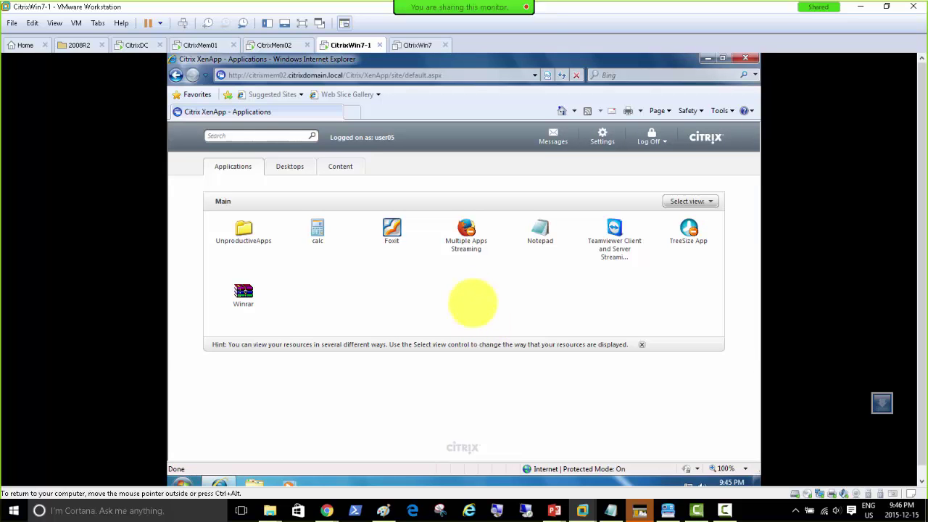
{"action": "left_click", "coordinate": [317, 233]}
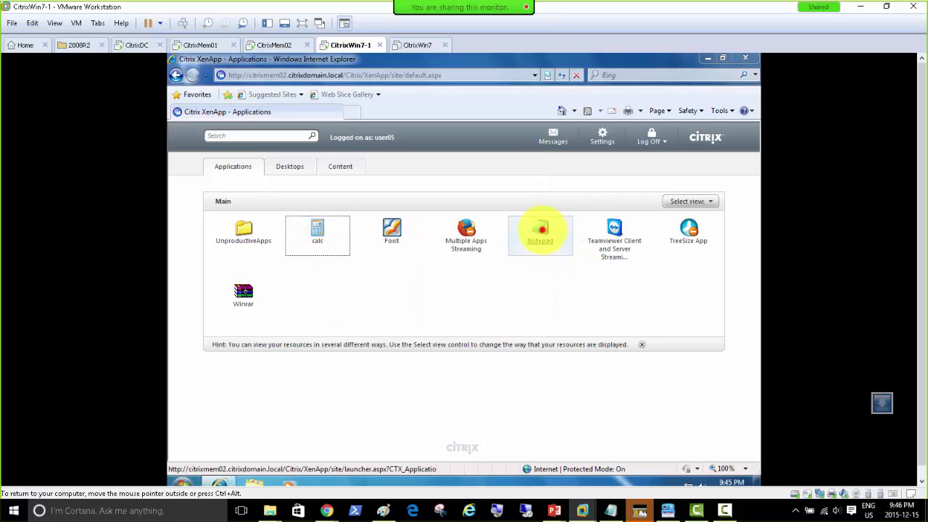
{"action": "left_click", "coordinate": [542, 230]}
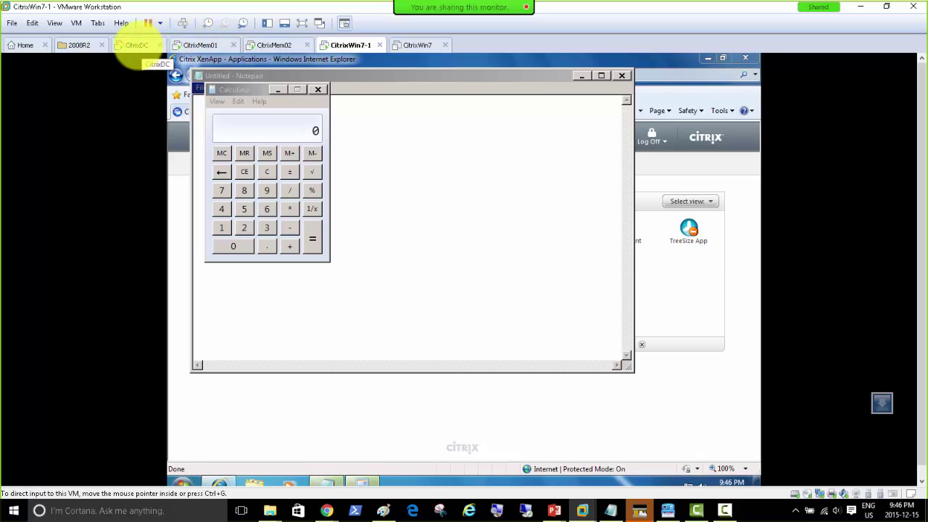
On CitrixMem02, refresh CITRIXMEM02 and review its Users and Sessions tabs in AppCenter.
{"action": "left_click", "coordinate": [270, 45]}
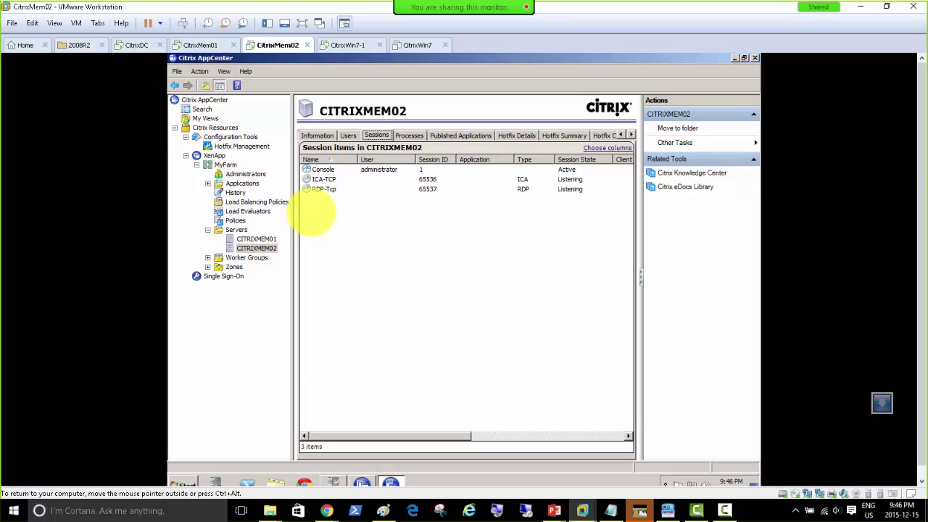
{"action": "left_click", "coordinate": [380, 312]}
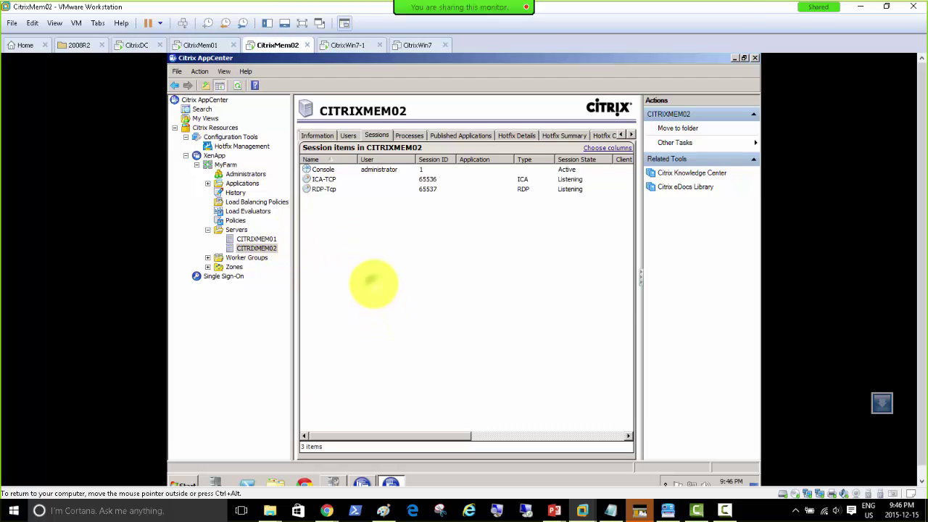
{"action": "right_click", "coordinate": [257, 248]}
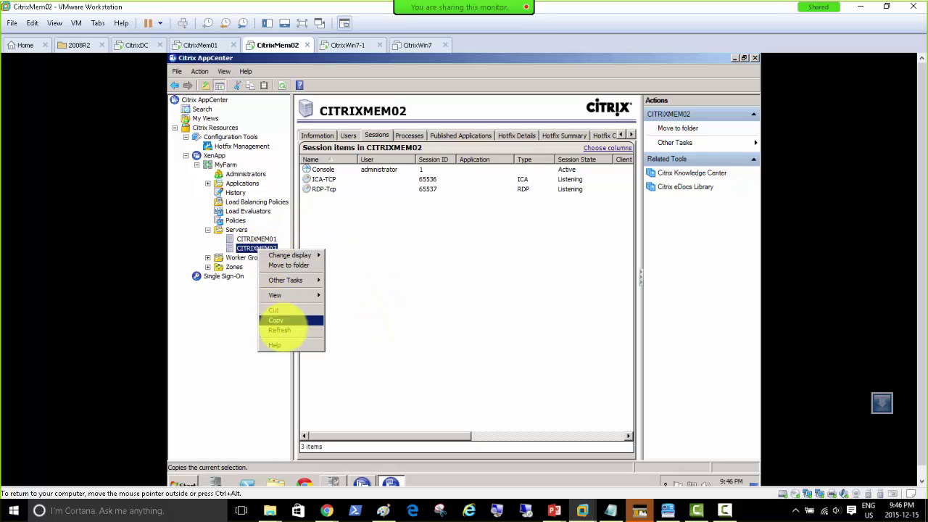
{"action": "left_click", "coordinate": [280, 330]}
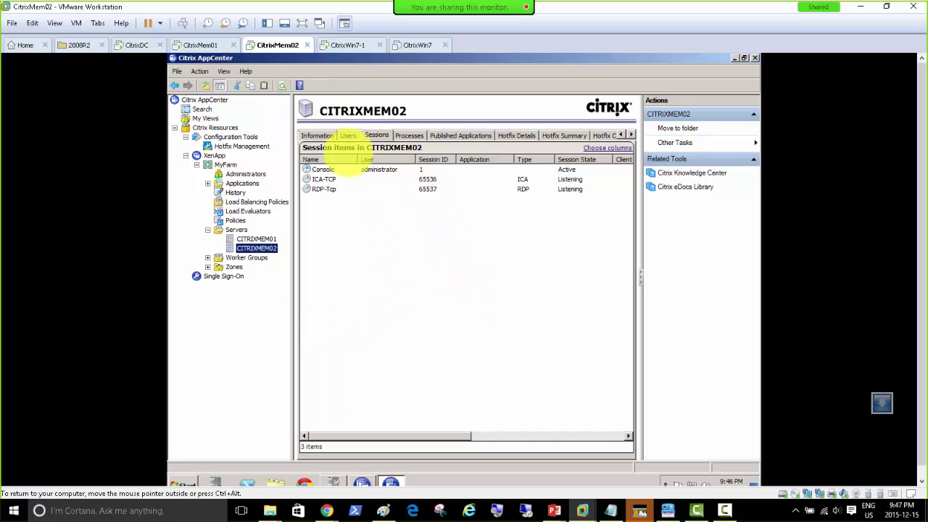
{"action": "left_click", "coordinate": [347, 135]}
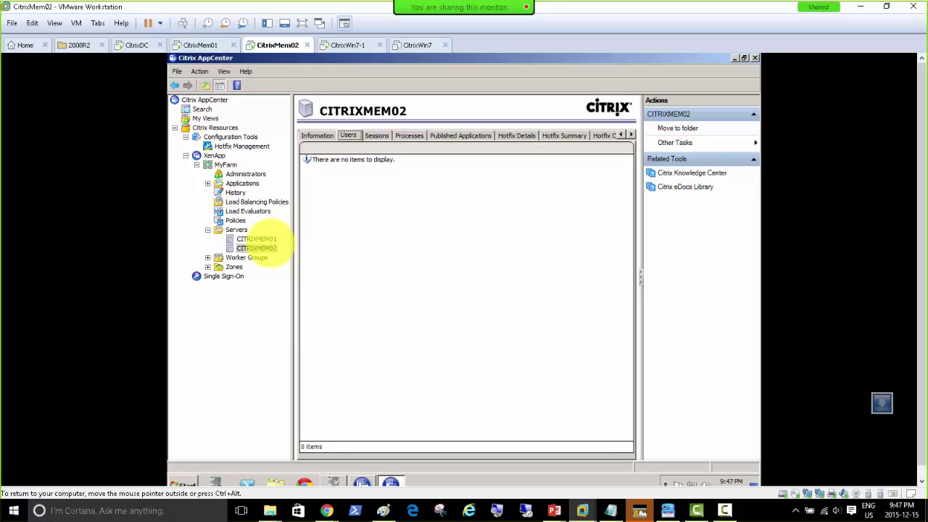
{"action": "right_click", "coordinate": [267, 249]}
{"action": "left_click", "coordinate": [293, 321]}
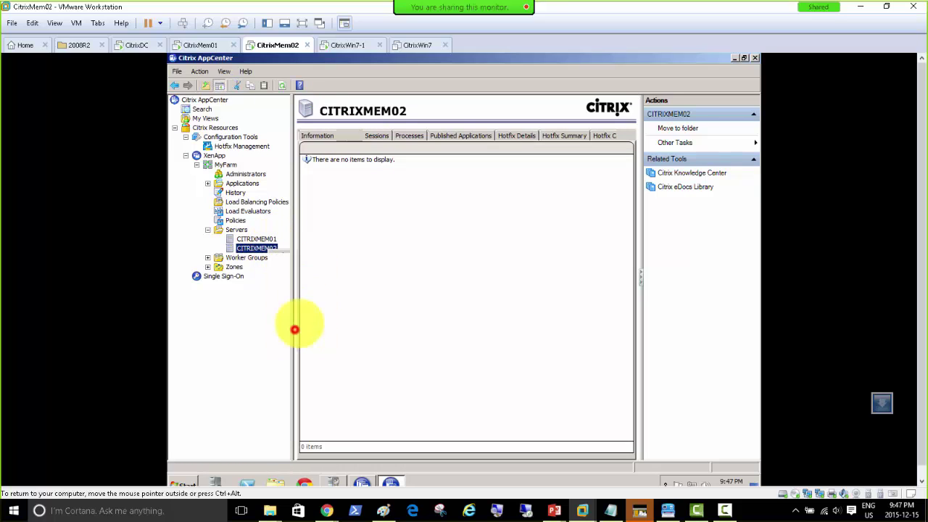
{"action": "left_click", "coordinate": [376, 136]}
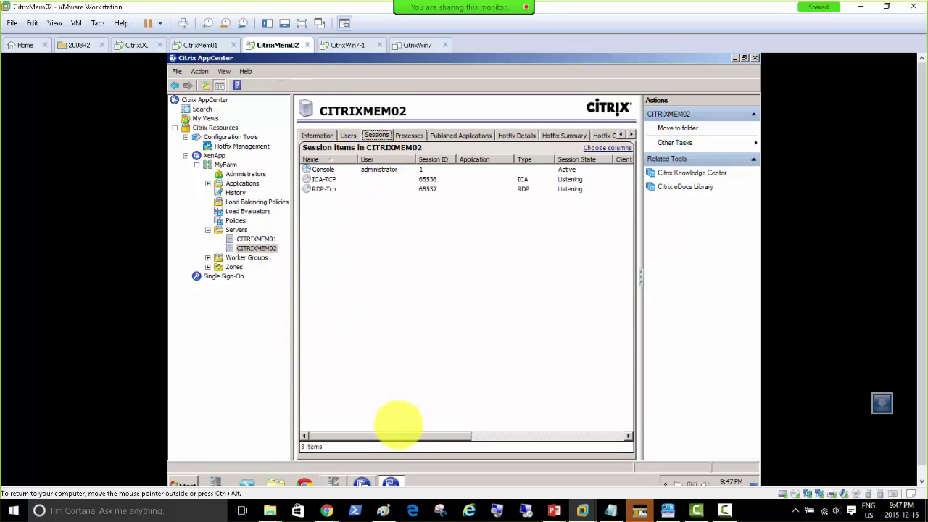
{"action": "left_click_drag", "start_coordinate": [395, 436], "coordinate": [582, 462]}
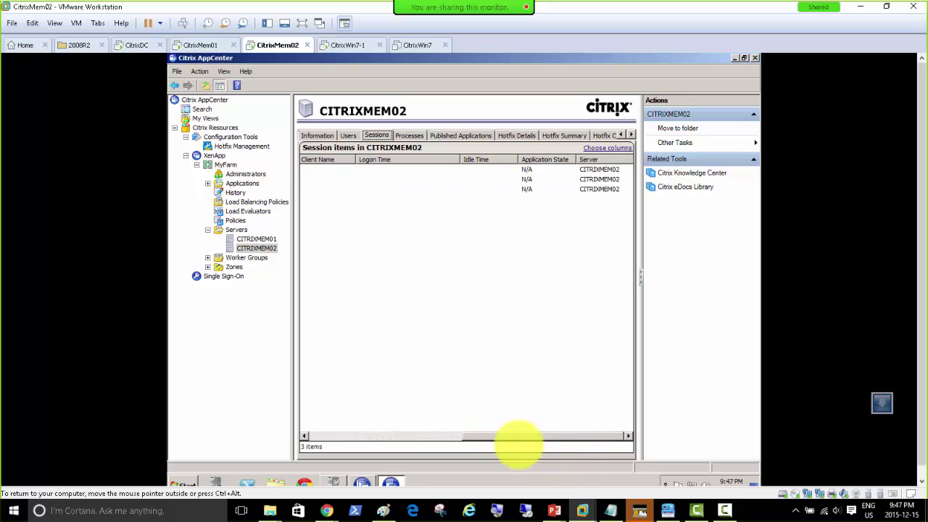
{"action": "left_click_drag", "start_coordinate": [518, 439], "coordinate": [213, 404]}
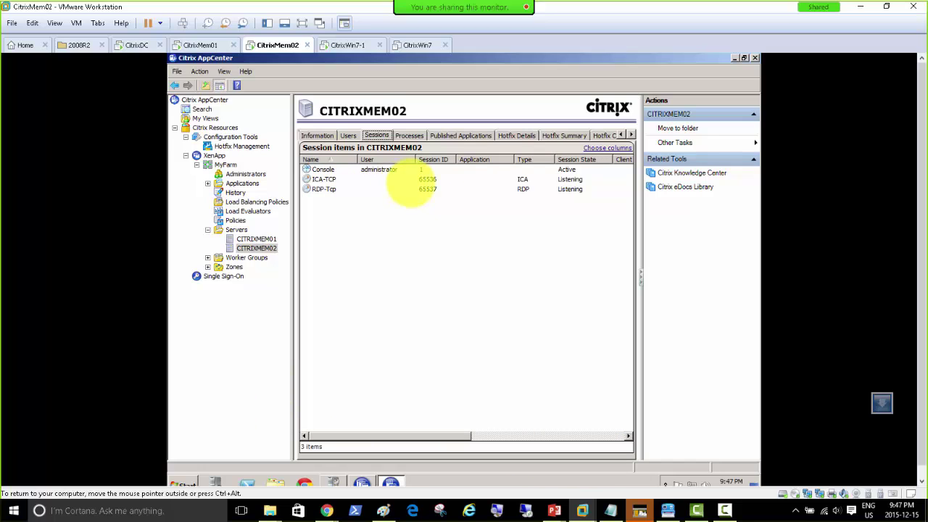
On CitrixMem01, show CITRIXMEM02's sessions, then CITRIXMEM01's sessions with Notepad and calc.
{"action": "left_click", "coordinate": [200, 45]}
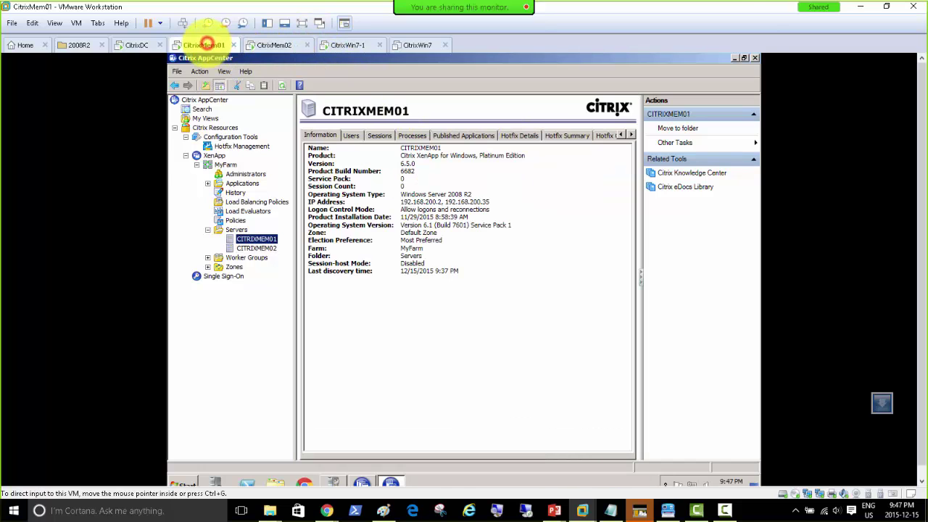
{"action": "left_click", "coordinate": [261, 248]}
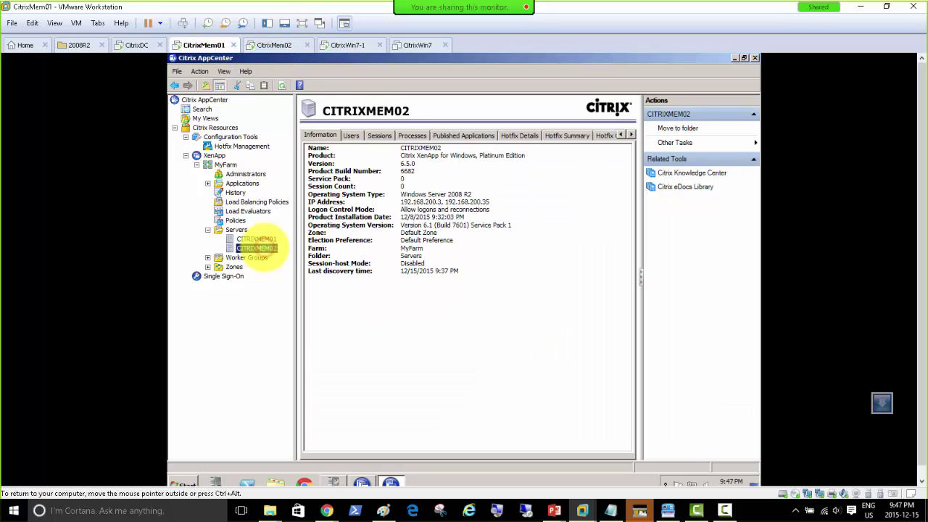
{"action": "left_click", "coordinate": [376, 135]}
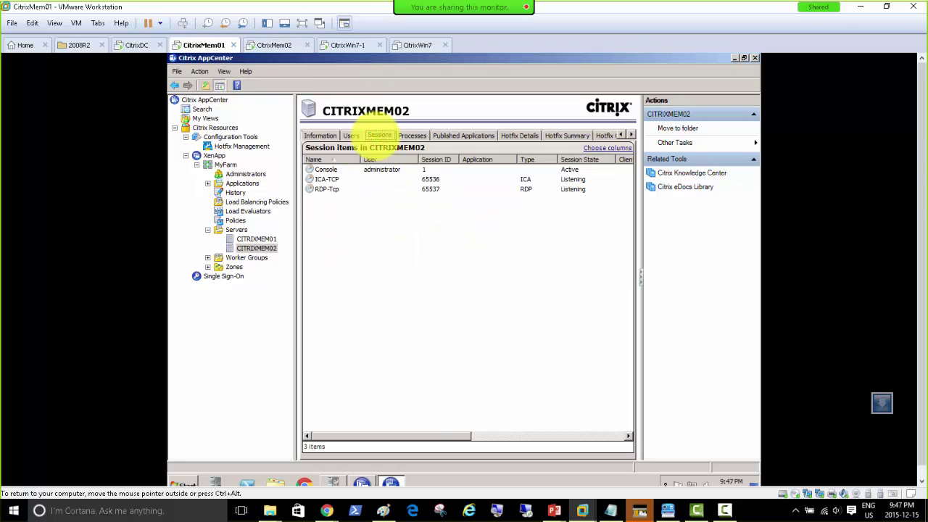
{"action": "left_click", "coordinate": [246, 239]}
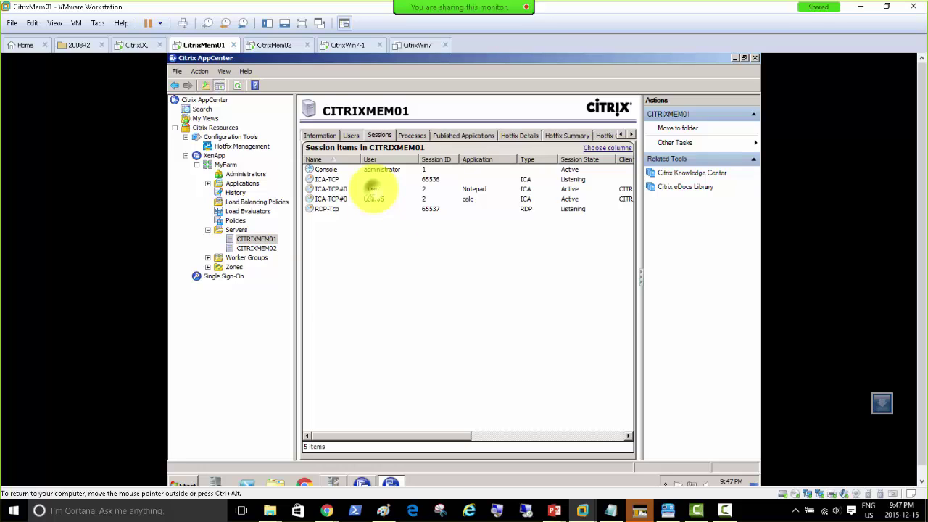
Shadow the ICA-TCP#0 Notepad session, keeping the Ctrl+* stop-shadowing hotkey.
{"action": "right_click", "coordinate": [373, 190]}
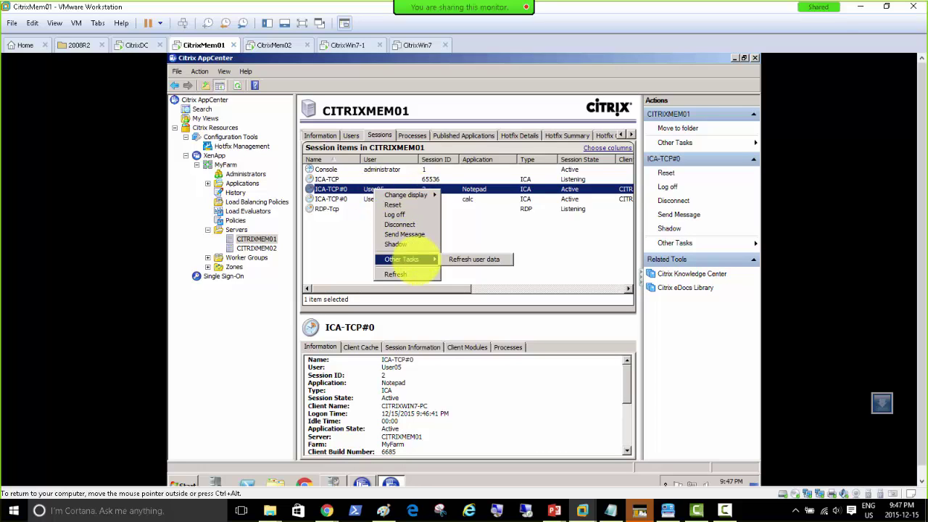
{"action": "left_click", "coordinate": [400, 244]}
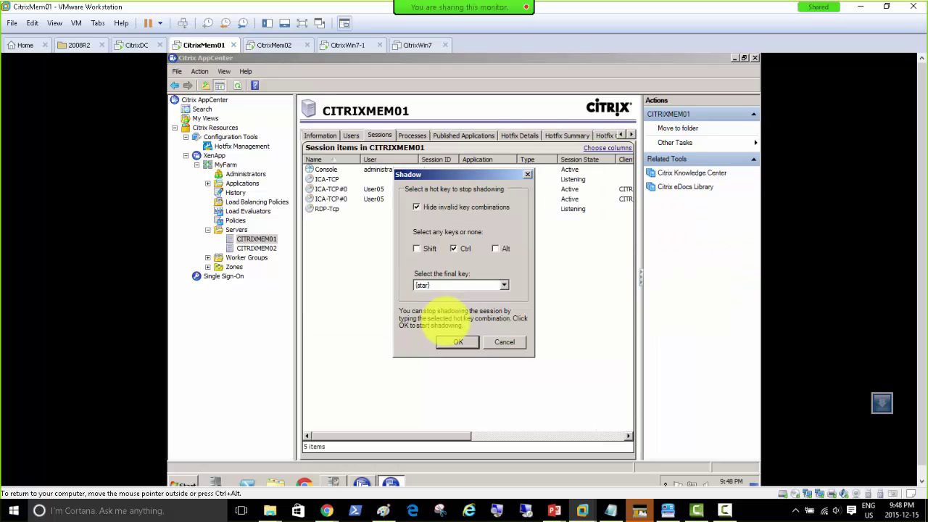
{"action": "left_click", "coordinate": [457, 342]}
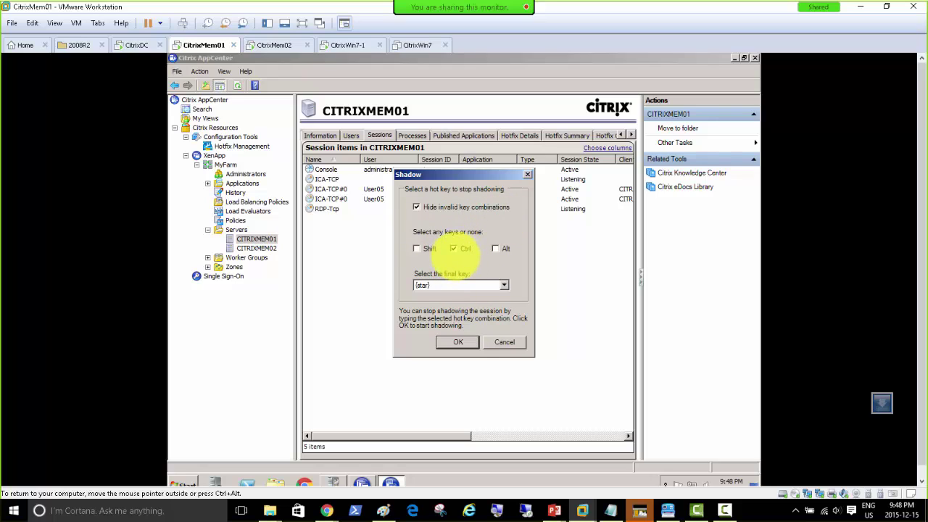
{"action": "left_click", "coordinate": [457, 342]}
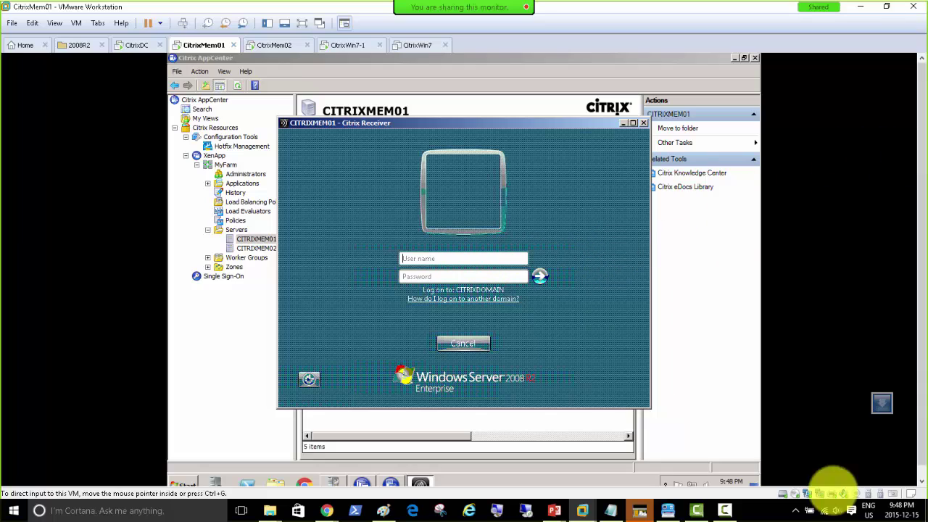
Log on as the domain administrator and dismiss the Citrix License Warning Notice.
{"action": "left_click", "coordinate": [725, 510]}
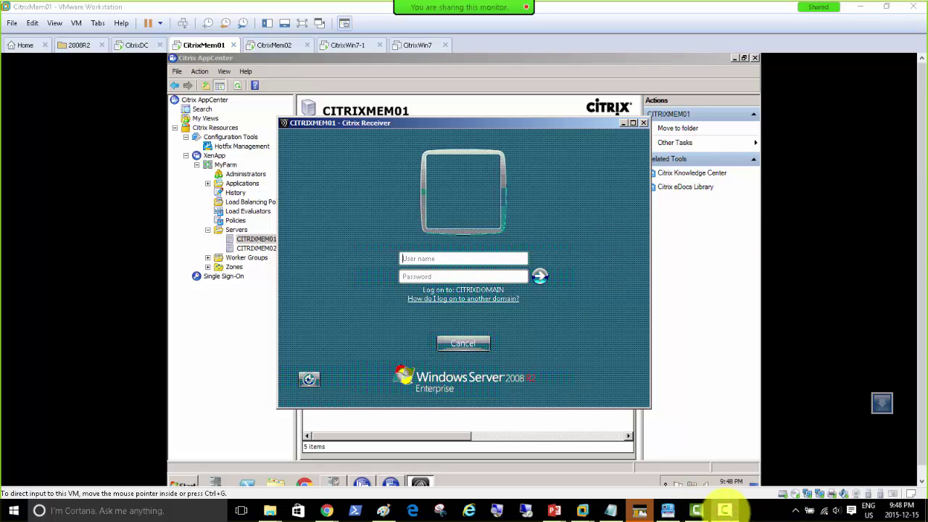
{"action": "left_click", "coordinate": [430, 259]}
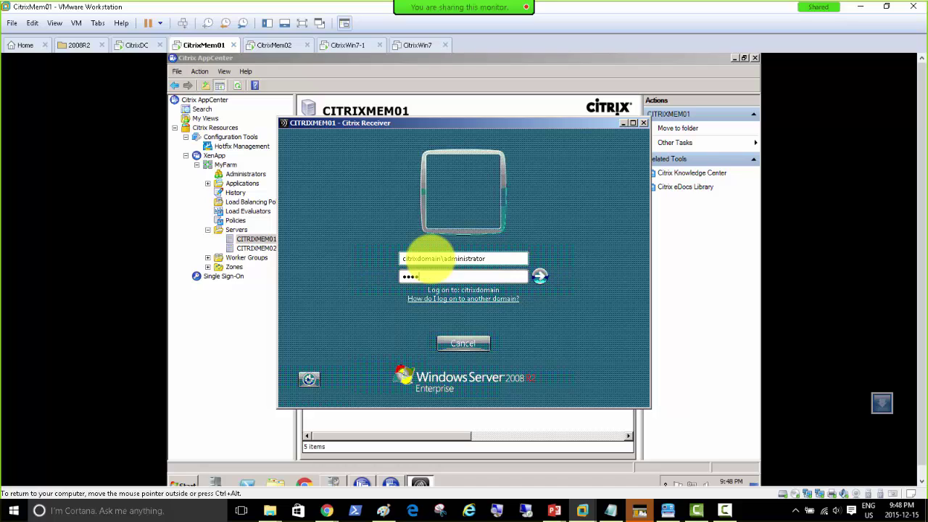
{"action": "key", "text": "Return"}
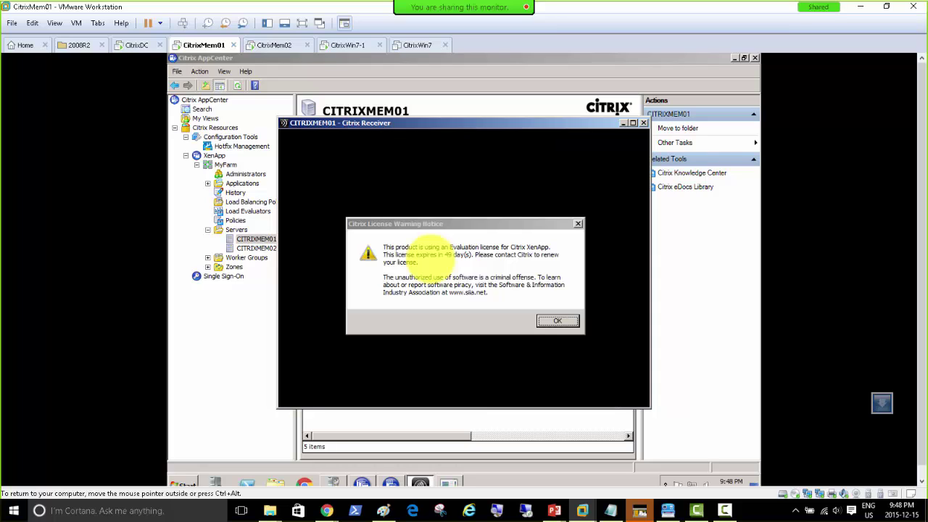
{"action": "left_click", "coordinate": [559, 321]}
{"action": "left_click", "coordinate": [549, 321]}
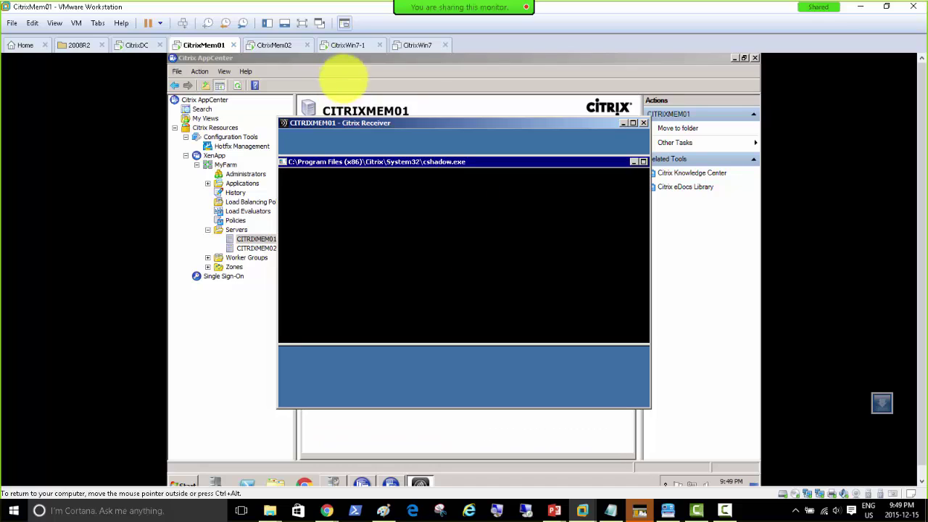
On CitrixWin7-1, accept the remote control request and move the Shadow Indicator aside.
{"action": "left_click", "coordinate": [340, 45]}
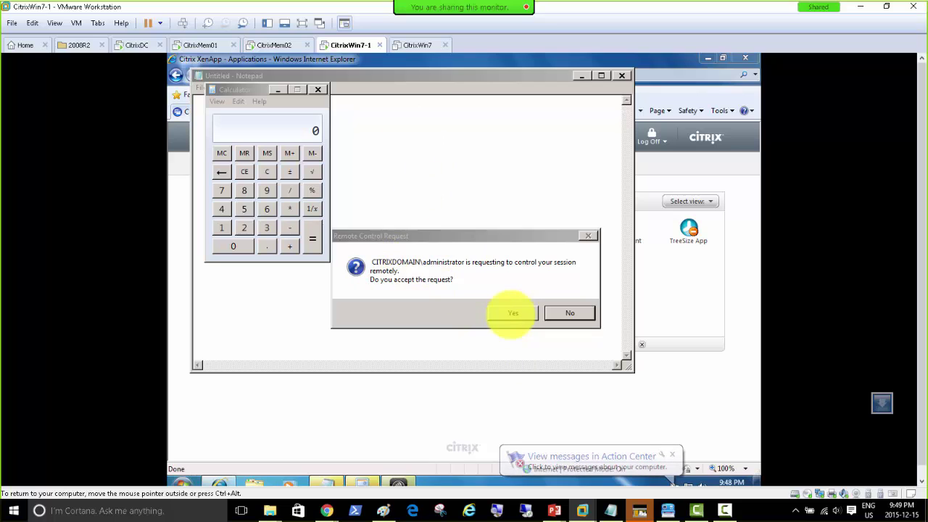
{"action": "left_click", "coordinate": [512, 312]}
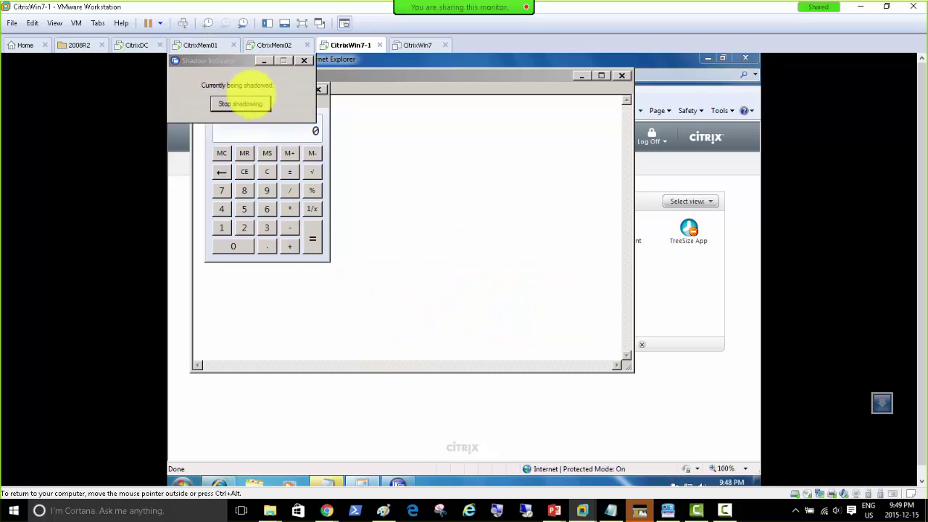
{"action": "left_click_drag", "start_coordinate": [207, 63], "coordinate": [423, 192]}
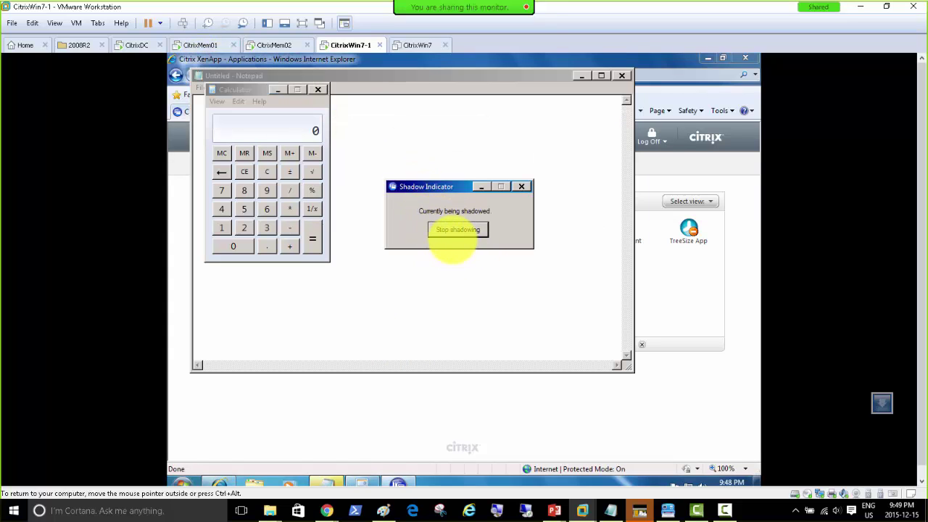
{"action": "mouse_move", "coordinate": [424, 181]}
{"action": "left_mouse_down"}
{"action": "mouse_move", "coordinate": [540, 180]}
{"action": "mouse_move", "coordinate": [602, 110]}
{"action": "mouse_move", "coordinate": [621, 111]}
{"action": "left_mouse_up"}
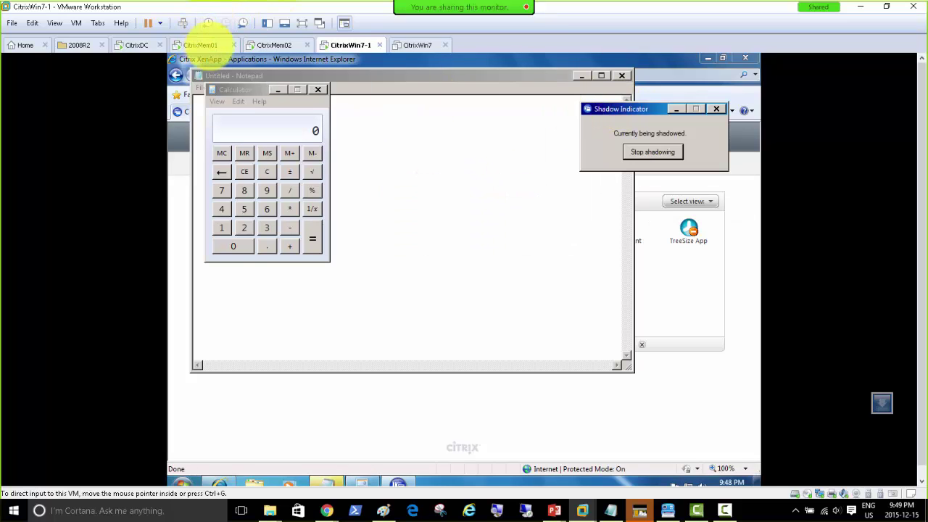
On CitrixMem01, rearrange the Receiver and Calculator windows and bring shadowed Notepad forward.
{"action": "left_click", "coordinate": [203, 45]}
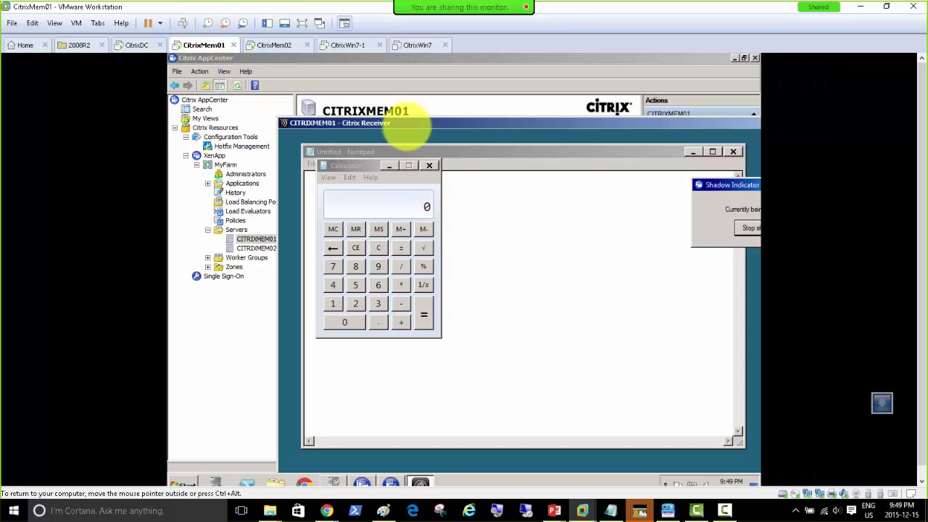
{"action": "left_click_drag", "start_coordinate": [409, 123], "coordinate": [304, 70]}
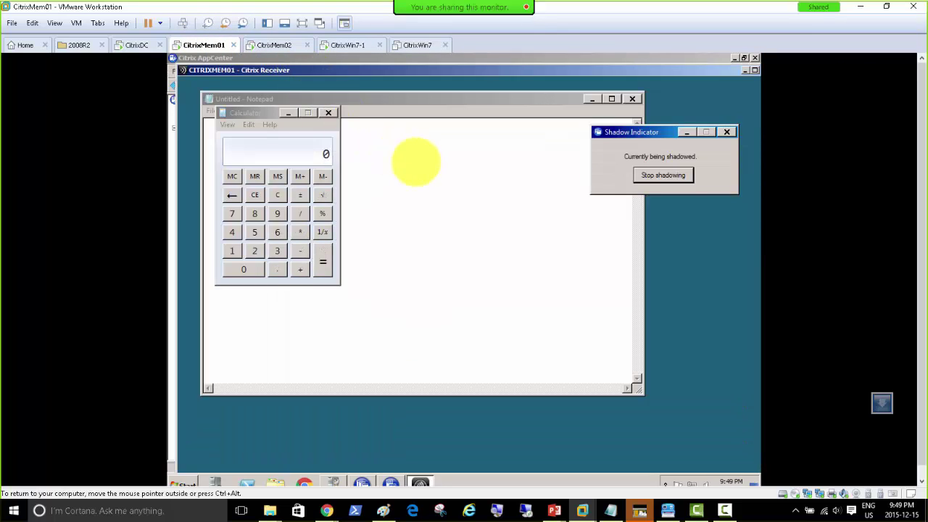
{"action": "left_click_drag", "start_coordinate": [255, 112], "coordinate": [309, 170]}
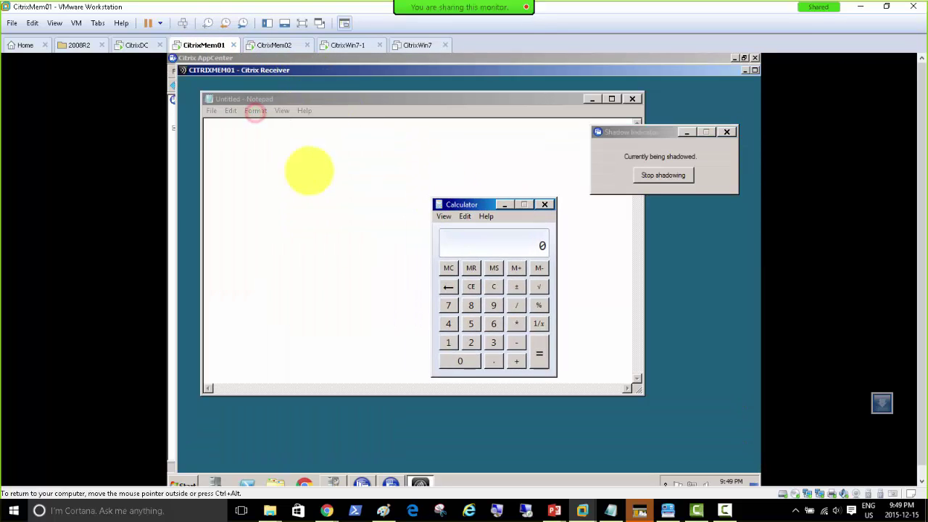
{"action": "left_click", "coordinate": [265, 157]}
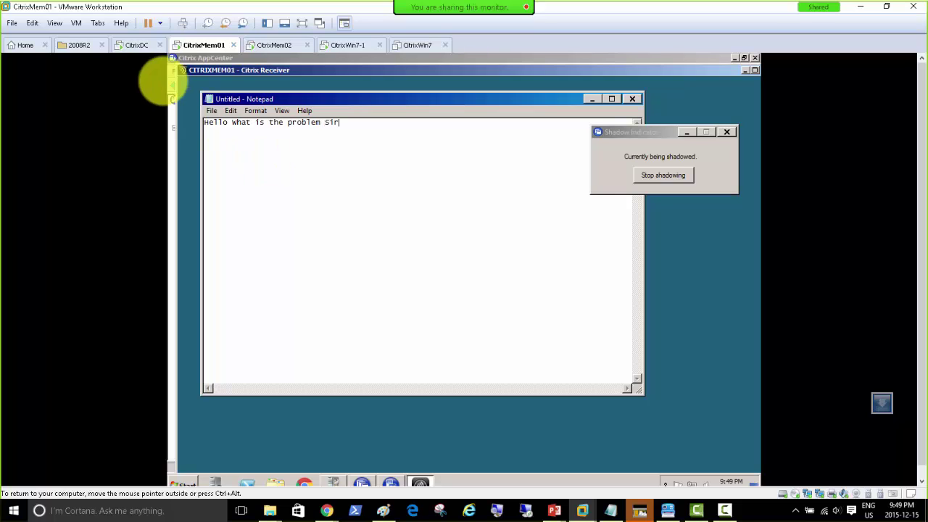
Compare the Notepad text 'Hello what is the problem Sir' on both machines, then open CitrixWin7.
{"action": "left_click", "coordinate": [342, 45]}
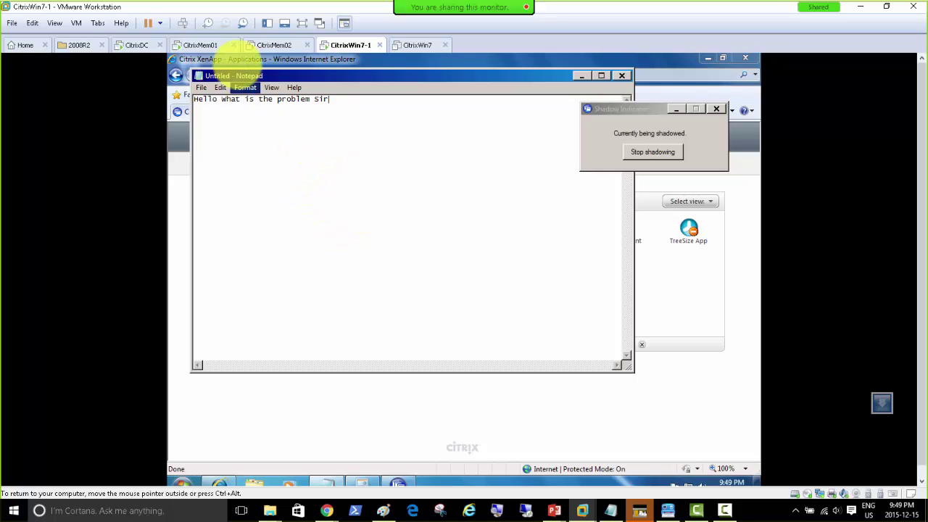
{"action": "left_click", "coordinate": [199, 44]}
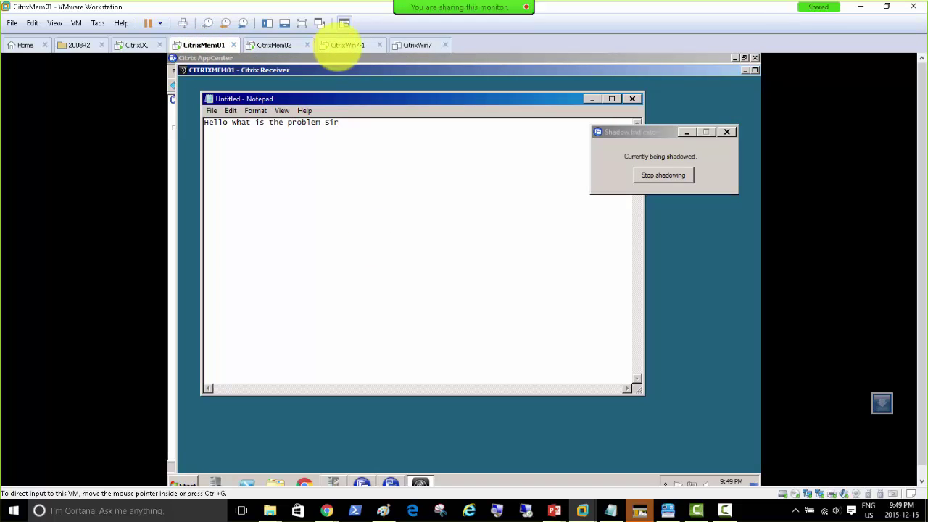
{"action": "left_click", "coordinate": [340, 46]}
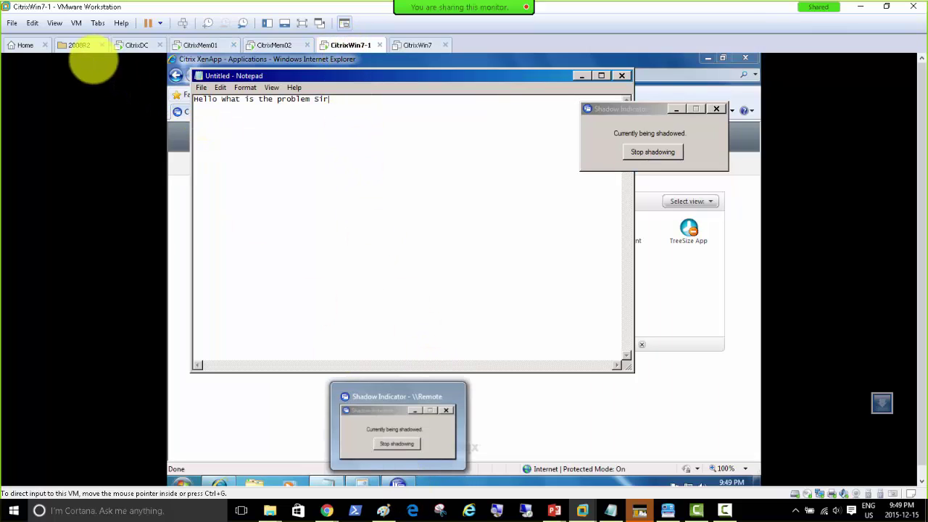
{"action": "left_click", "coordinate": [417, 45]}
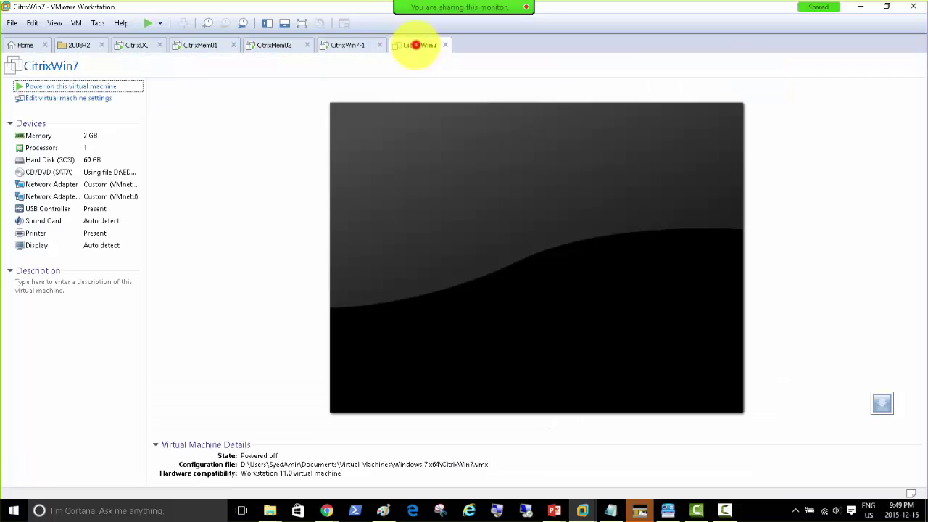
Power on CitrixWin7 and check CitrixMem02 and CitrixDC while it boots.
{"action": "left_click", "coordinate": [48, 87]}
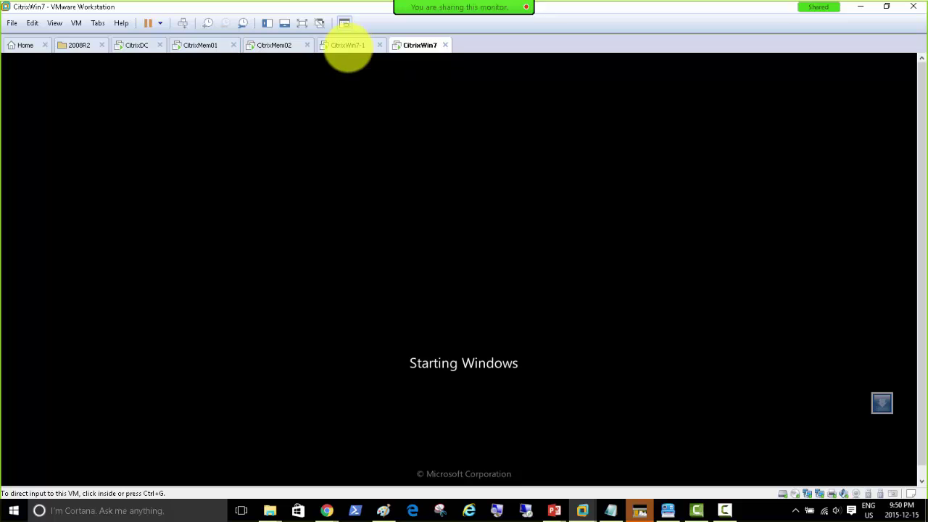
{"action": "left_click", "coordinate": [279, 46]}
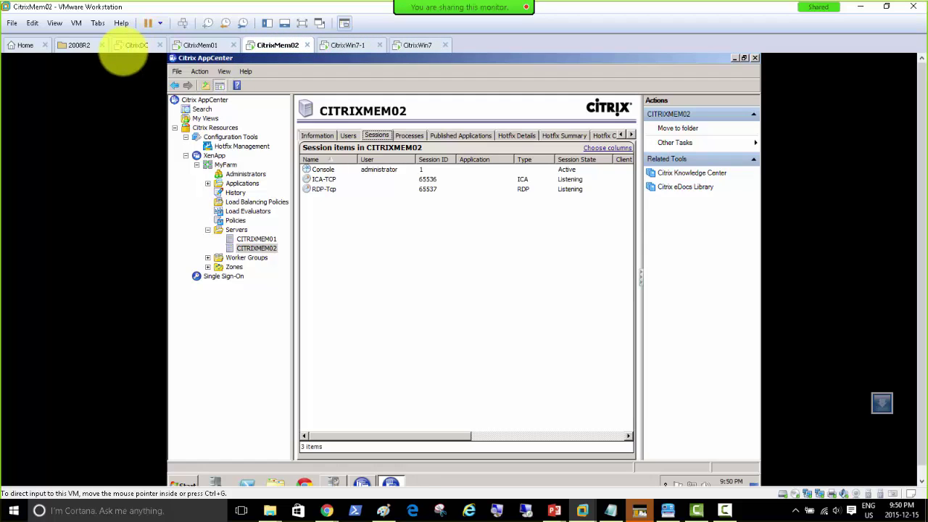
{"action": "left_click", "coordinate": [136, 46]}
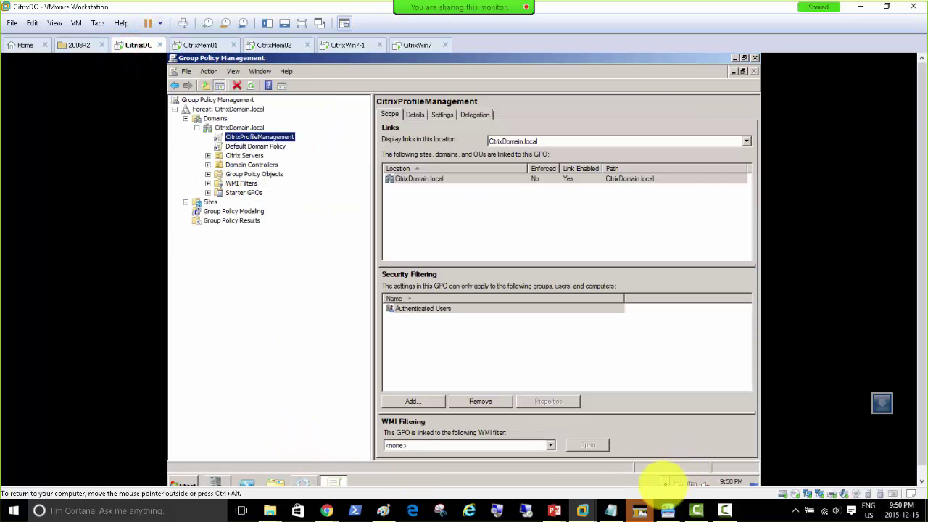
{"action": "left_click", "coordinate": [661, 484]}
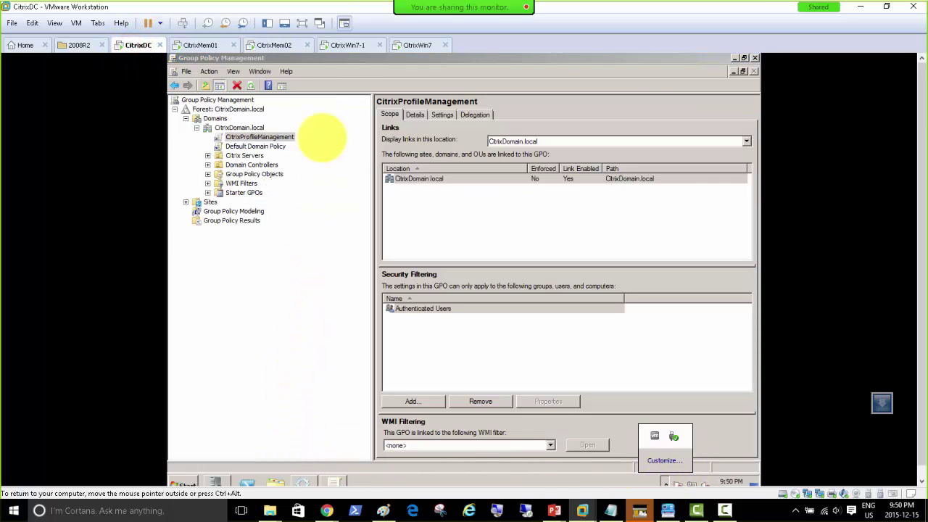
{"action": "left_click", "coordinate": [415, 46]}
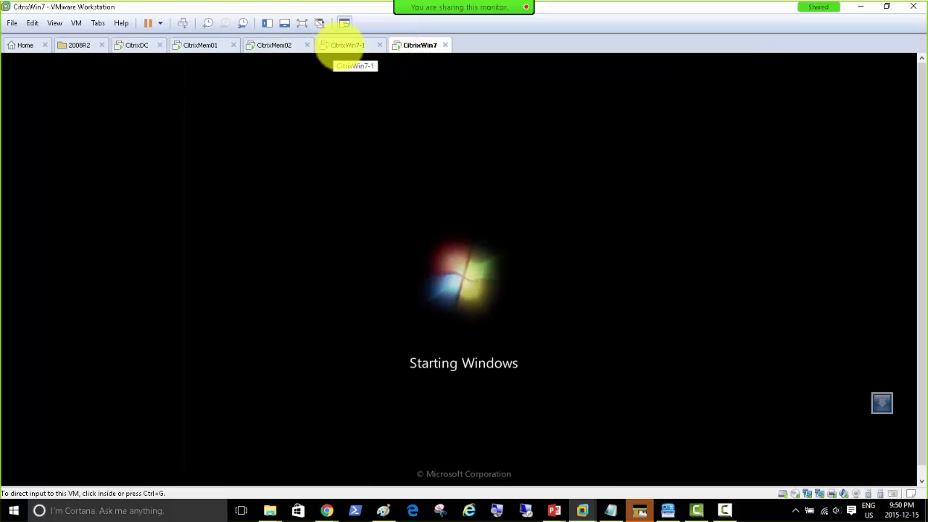
Stop shadowing the Notepad session on CitrixMem01, then view CitrixWin7's logon screen.
{"action": "left_click", "coordinate": [346, 45]}
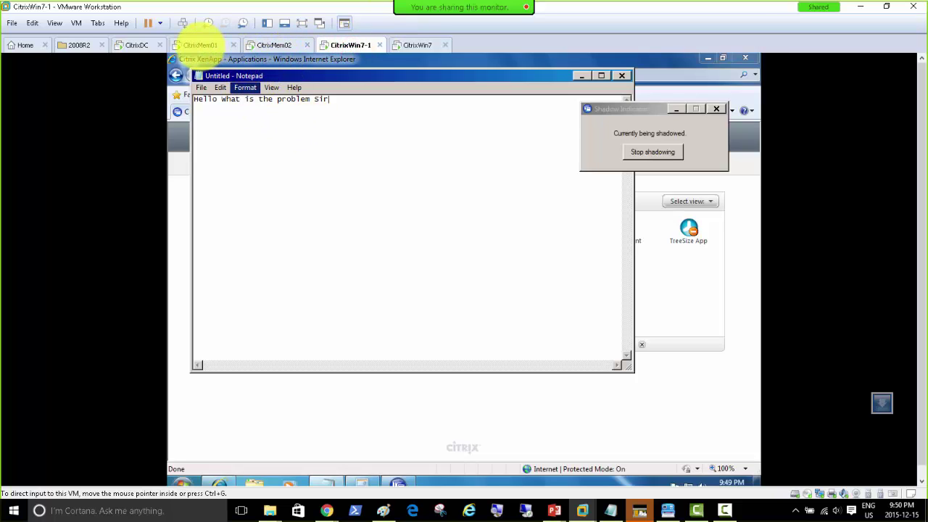
{"action": "left_click", "coordinate": [201, 45]}
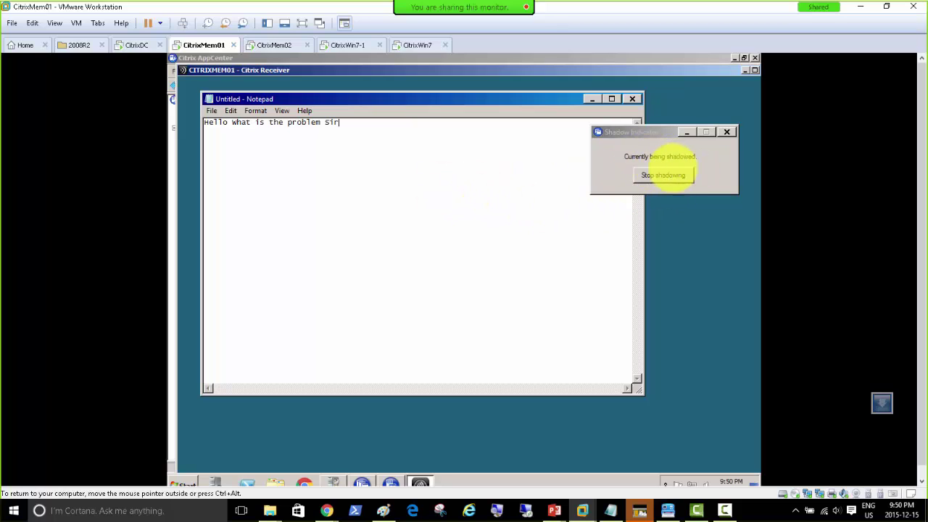
{"action": "left_click", "coordinate": [662, 175]}
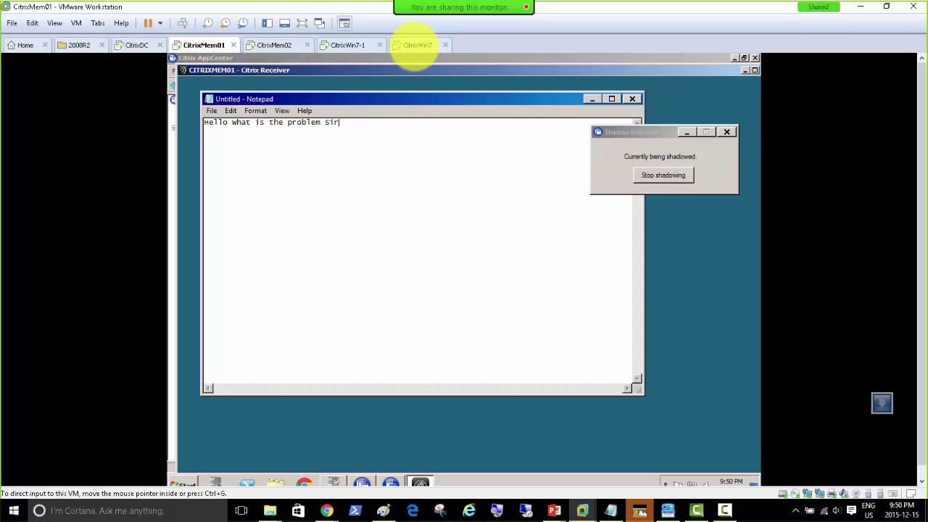
{"action": "left_click", "coordinate": [415, 45]}
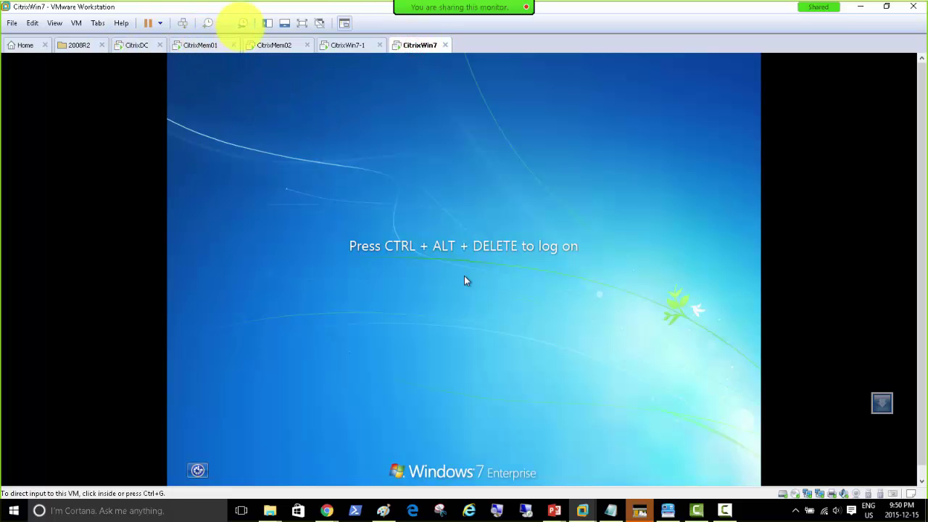
Log CitrixWin7 on as another domain user via Other User and postpone Windows activation.
{"action": "left_click", "coordinate": [183, 22]}
{"action": "left_click", "coordinate": [465, 338]}
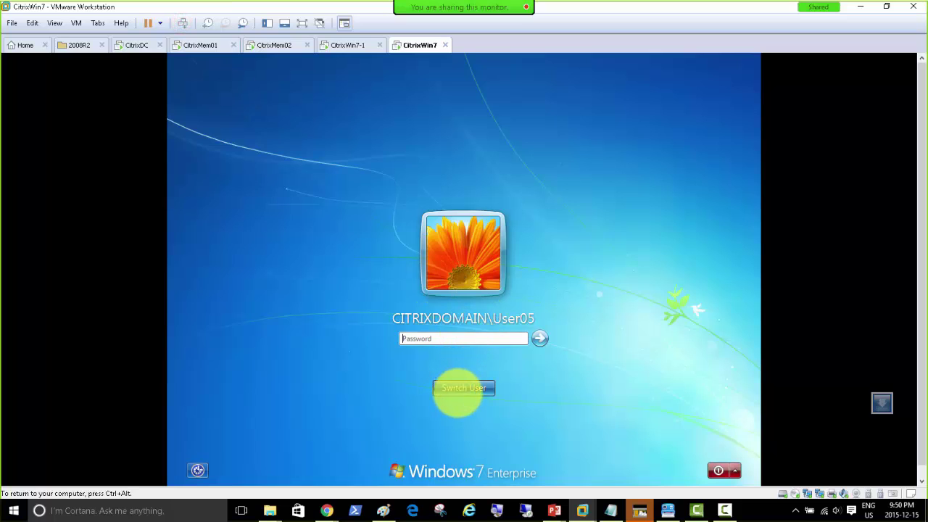
{"action": "left_click", "coordinate": [460, 387]}
{"action": "left_click", "coordinate": [514, 315]}
{"action": "left_click", "coordinate": [488, 305]}
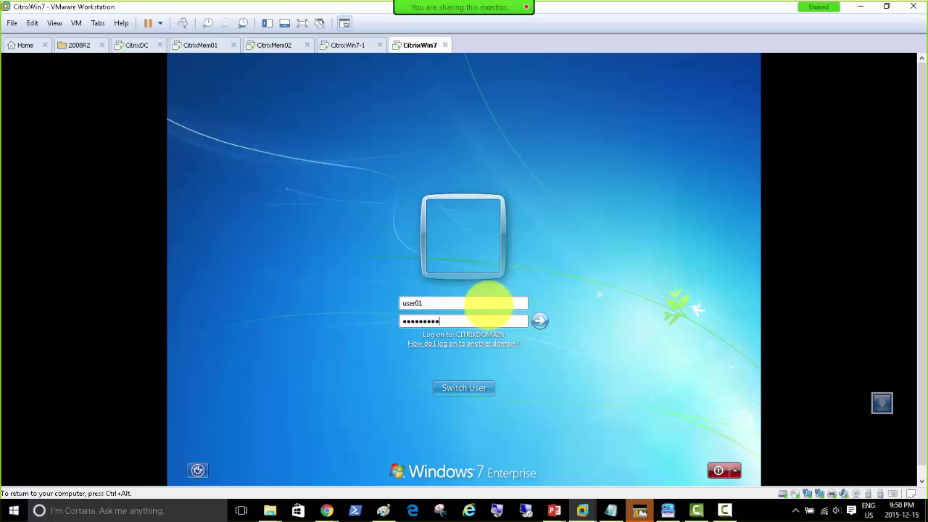
{"action": "key", "text": "Return"}
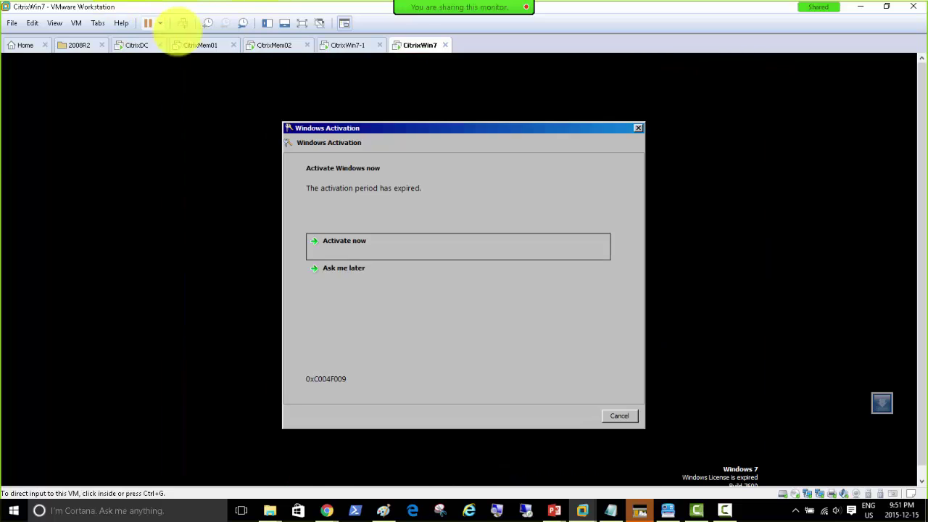
{"action": "left_click", "coordinate": [344, 271]}
{"action": "left_click", "coordinate": [619, 415]}
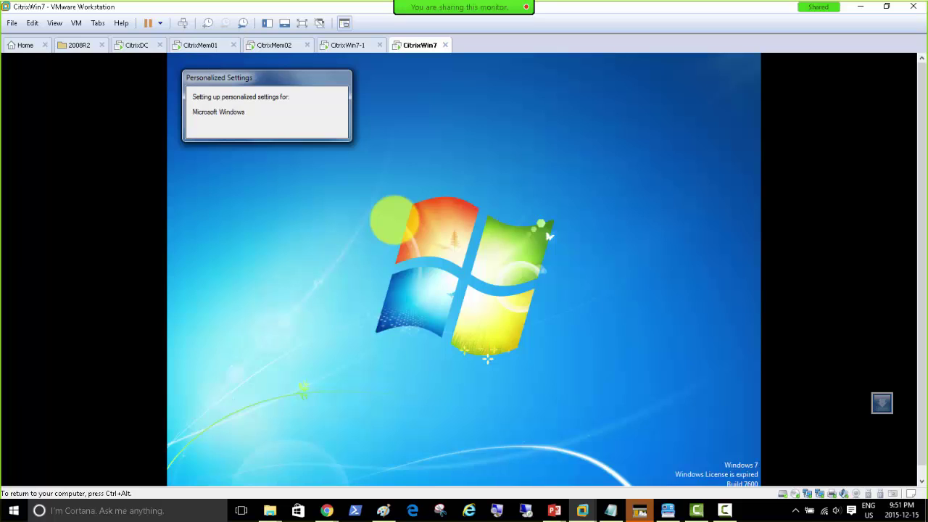
Release input and return through CitrixMem02 to the CitrixMem01 shadowed session.
{"action": "key", "text": "ctrl+alt"}
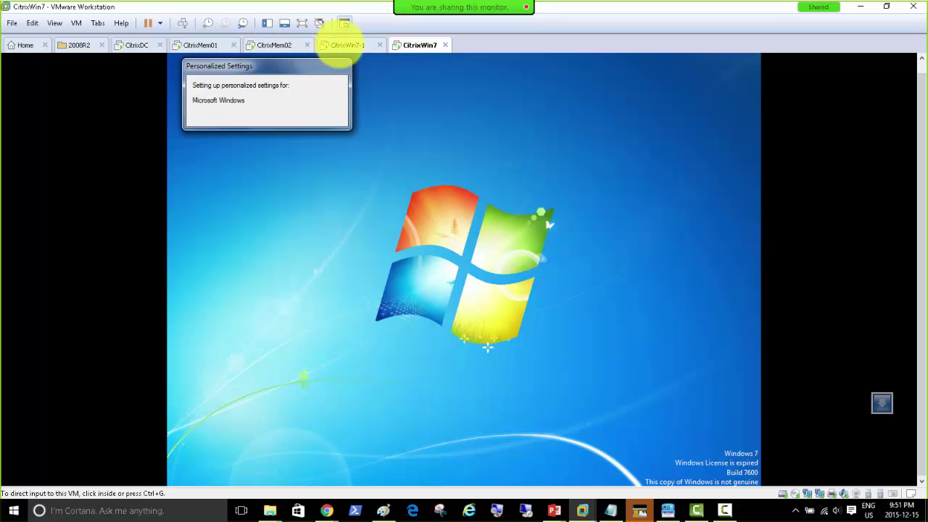
{"action": "left_click", "coordinate": [268, 45]}
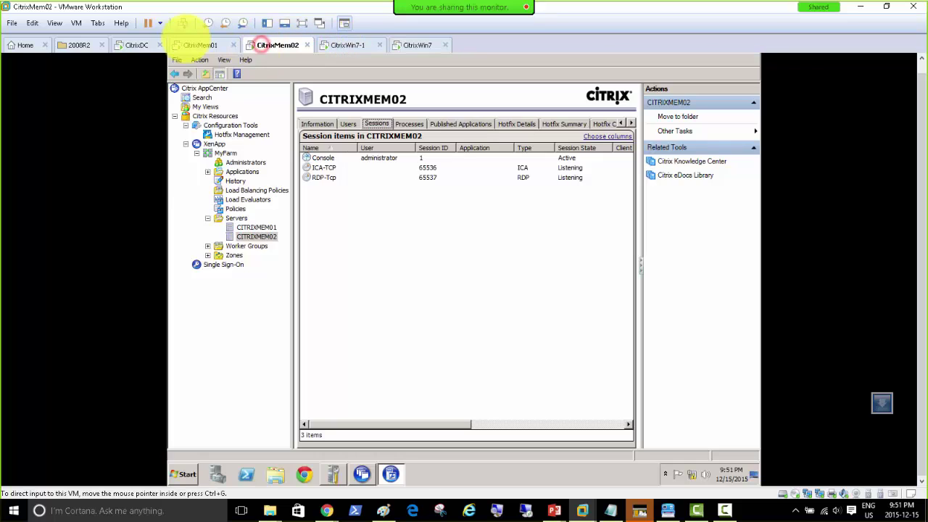
{"action": "left_click", "coordinate": [197, 45]}
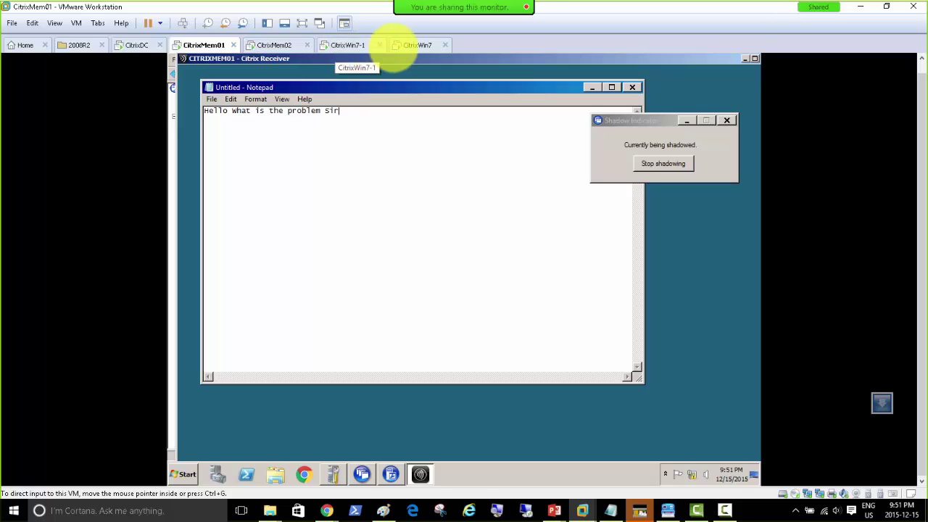
Launch Internet Explorer on CitrixWin7 and show its suggested addresses.
{"action": "left_click", "coordinate": [409, 45]}
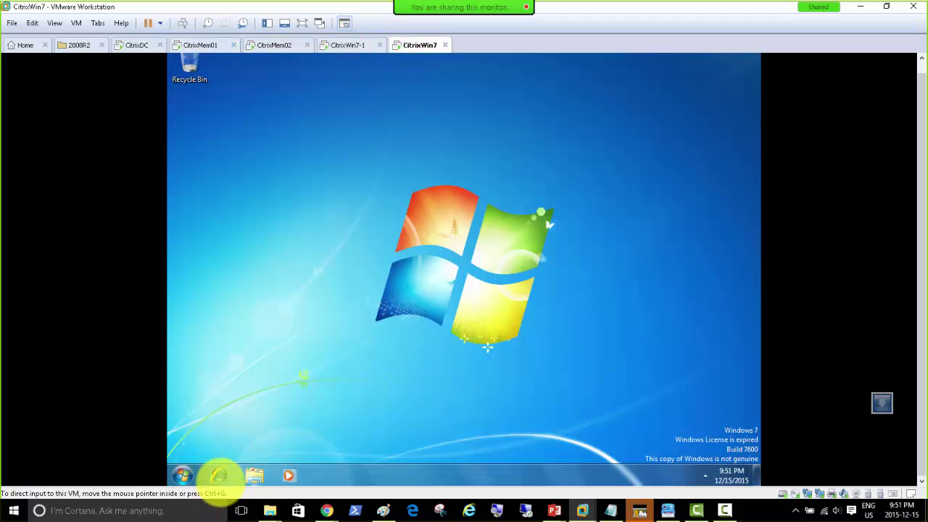
{"action": "left_click", "coordinate": [218, 475]}
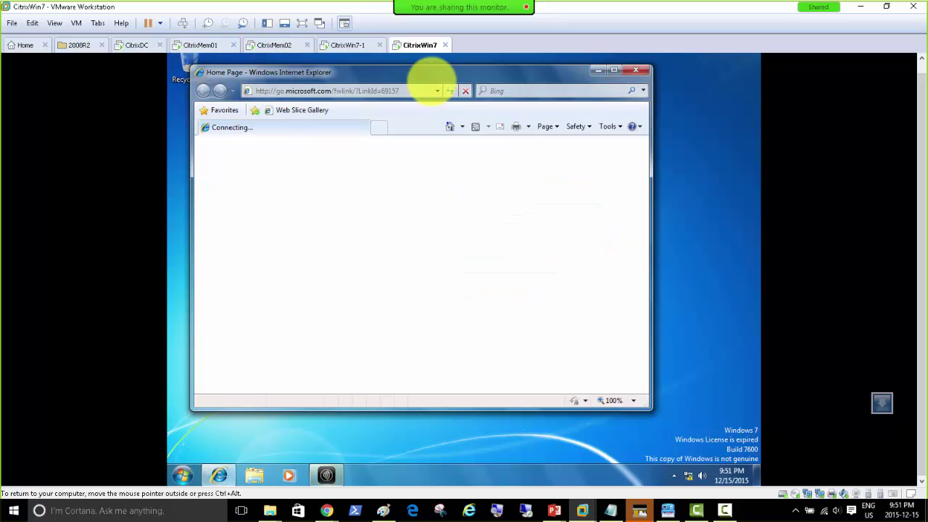
{"action": "left_click", "coordinate": [437, 91]}
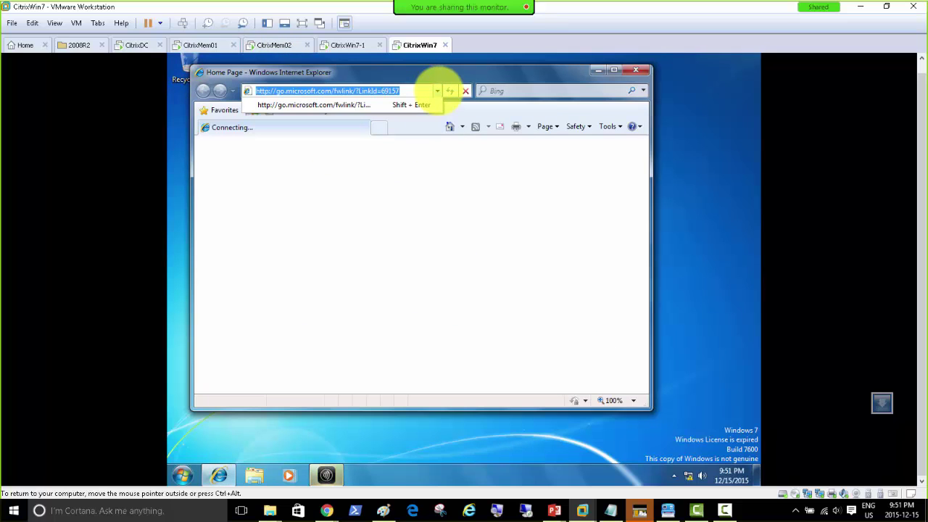
Stop shadowing the Notepad session from CitrixMem01's Shadow Indicator.
{"action": "left_click", "coordinate": [268, 45]}
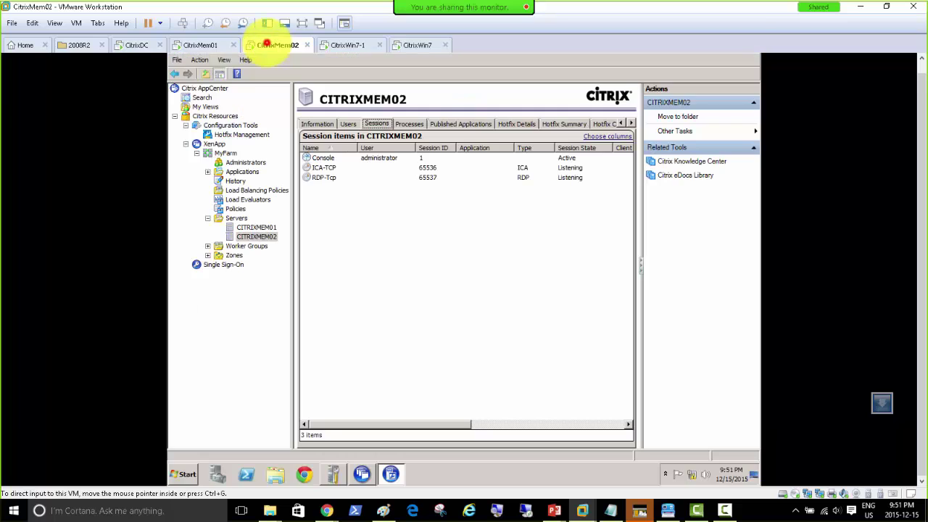
{"action": "left_click", "coordinate": [201, 45]}
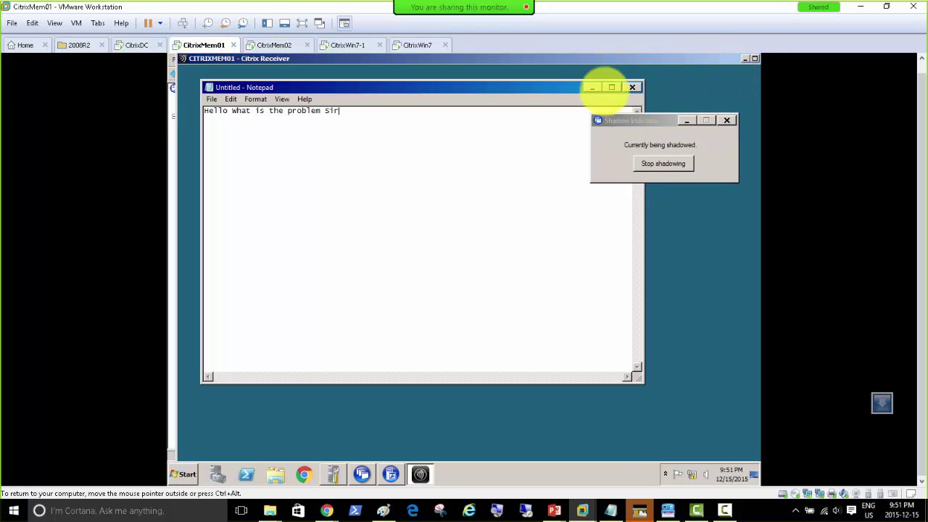
{"action": "left_click", "coordinate": [656, 165]}
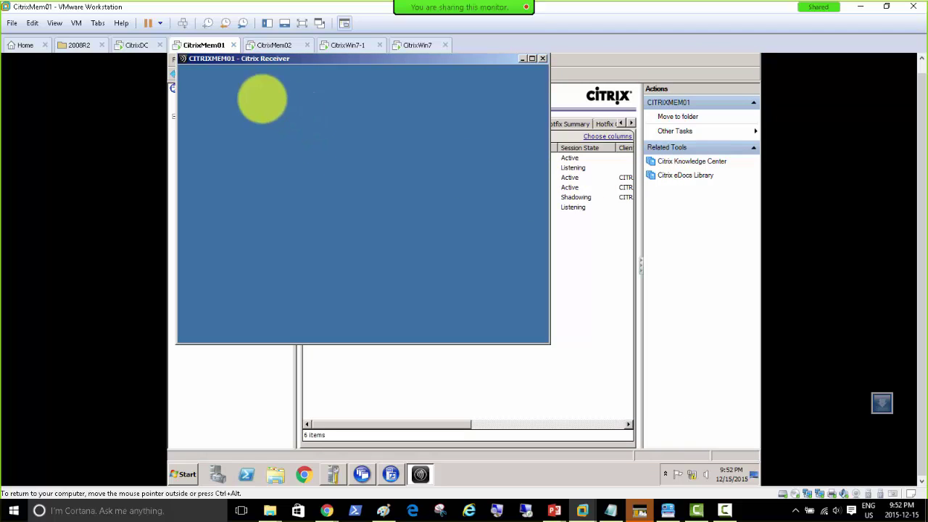
Launch Shadow Taskbar from Start > Administrative Tools > Citrix on CitrixMem01 with the administrator password.
{"action": "left_click_drag", "start_coordinate": [282, 58], "coordinate": [449, 82]}
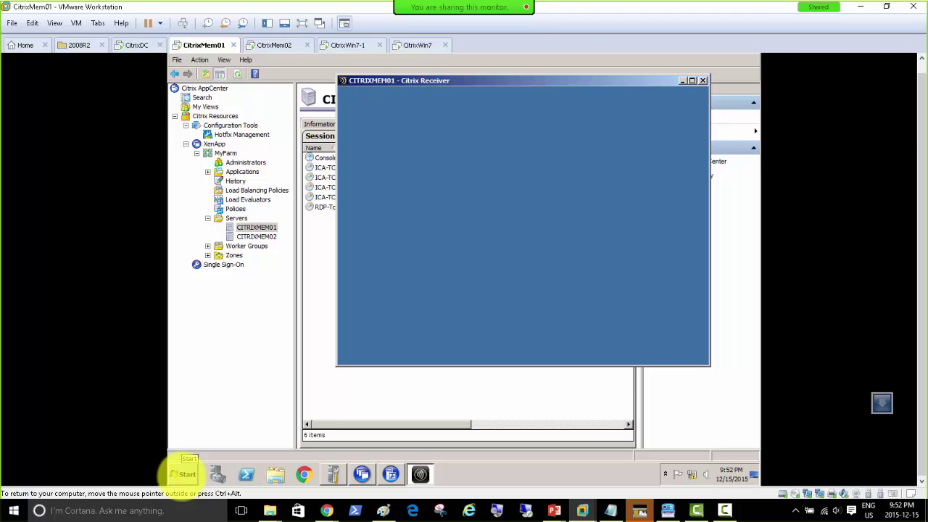
{"action": "left_click", "coordinate": [185, 475]}
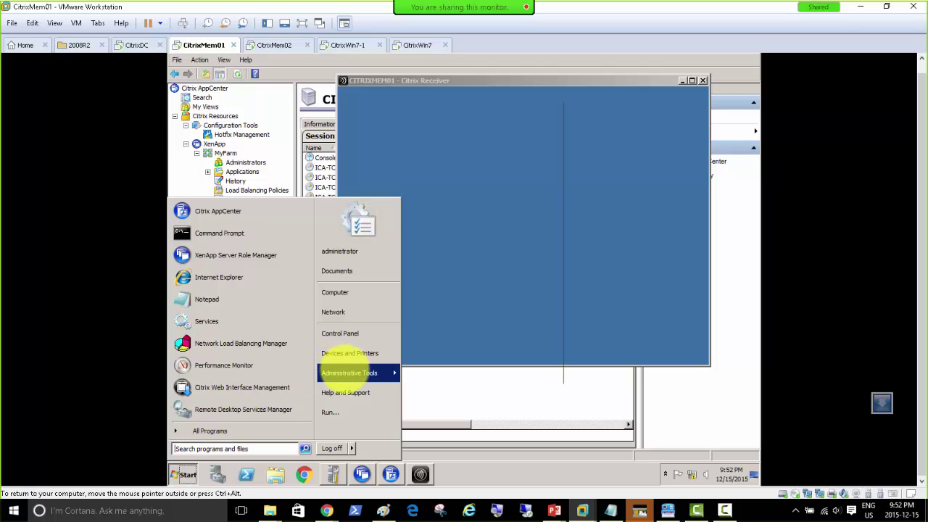
{"action": "mouse_move", "coordinate": [349, 371]}
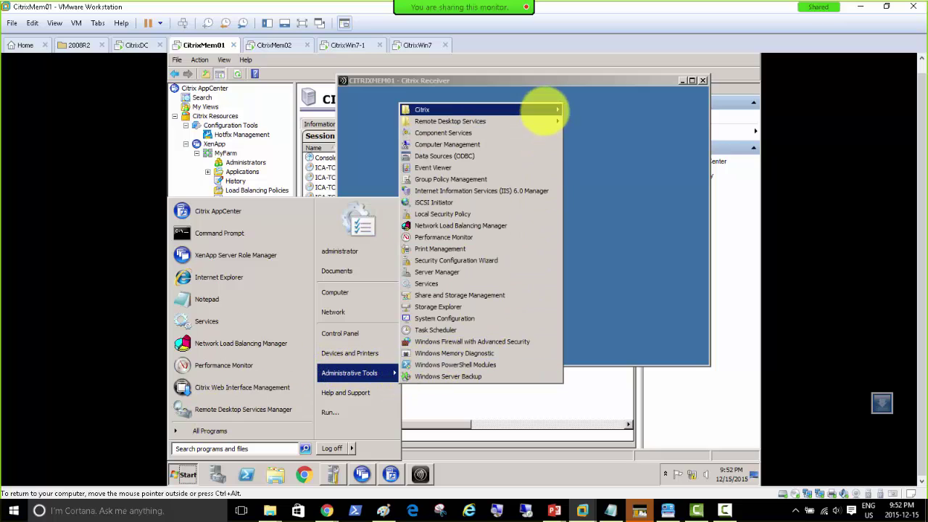
{"action": "mouse_move", "coordinate": [545, 101]}
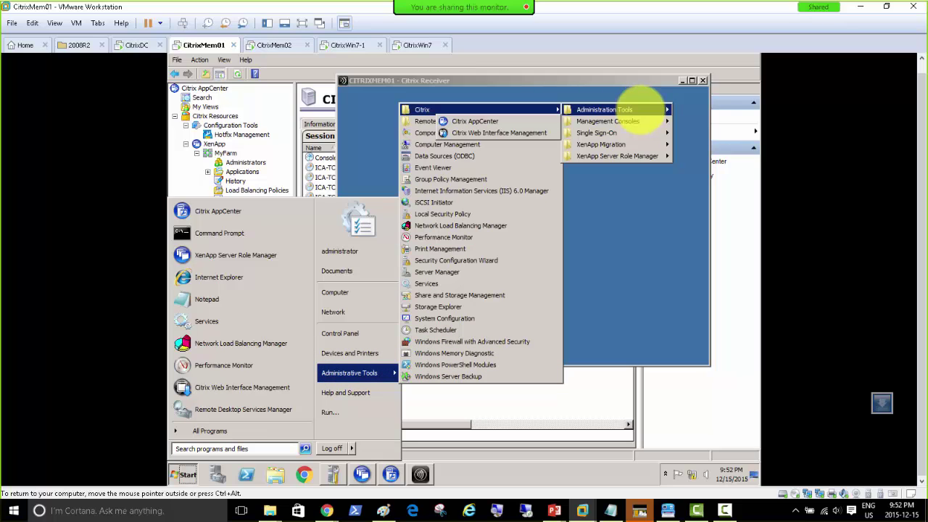
{"action": "mouse_move", "coordinate": [639, 108]}
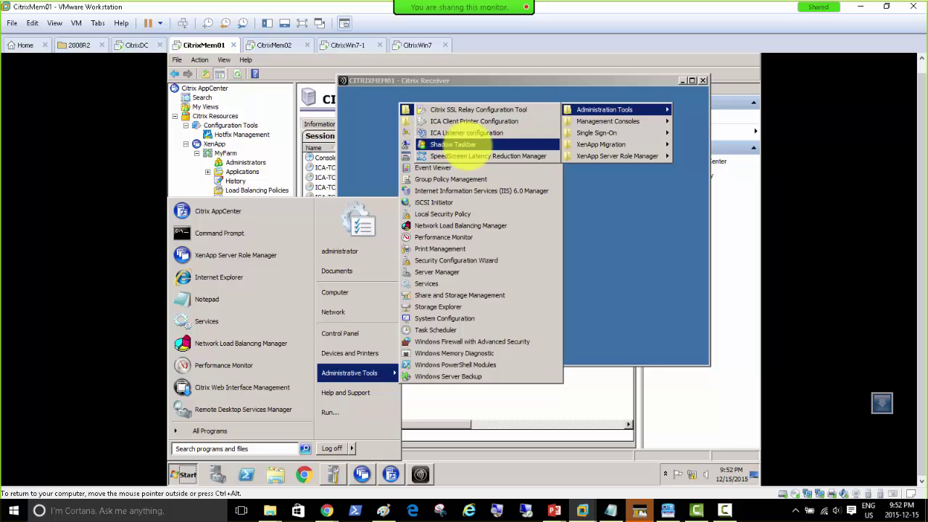
{"action": "left_click", "coordinate": [460, 145]}
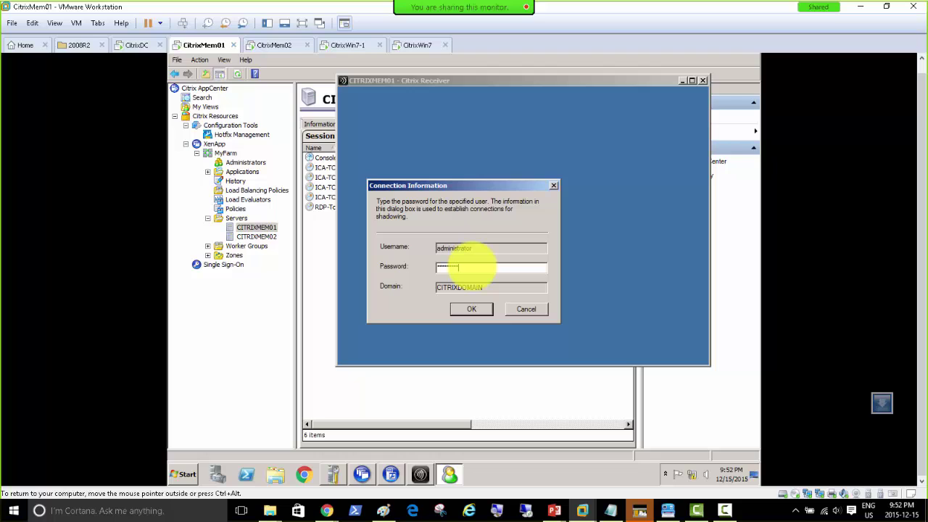
{"action": "key", "text": "Return"}
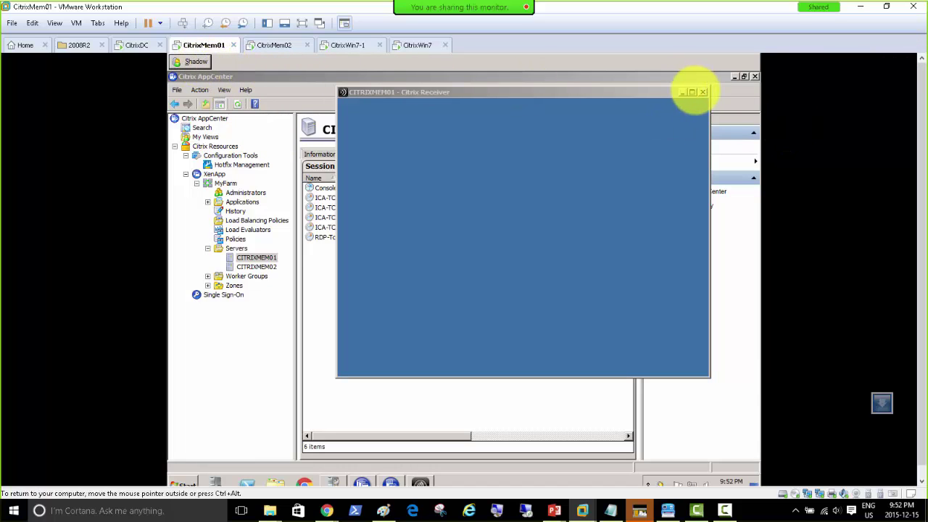
Close the Citrix Receiver window and confirm the disconnect, minimising Notepad on CitrixWin7-1 meanwhile.
{"action": "left_click", "coordinate": [586, 177]}
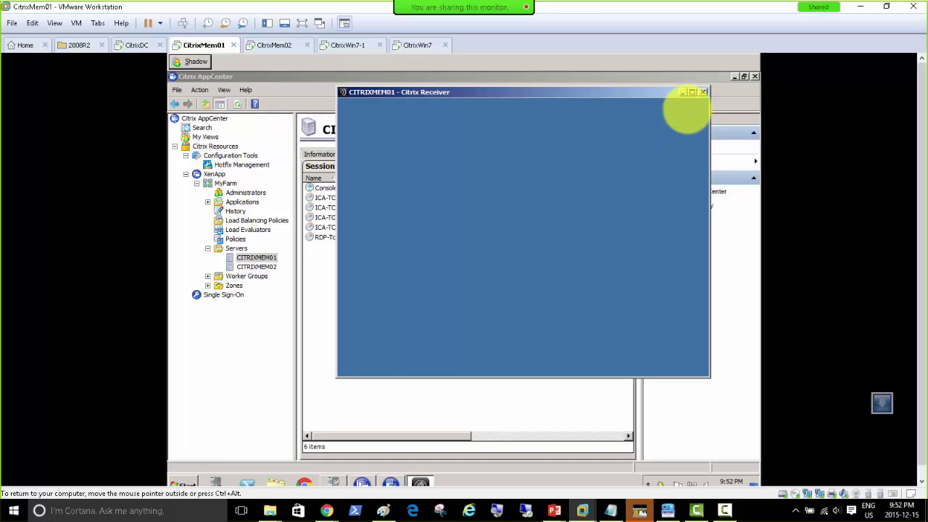
{"action": "left_click", "coordinate": [702, 92]}
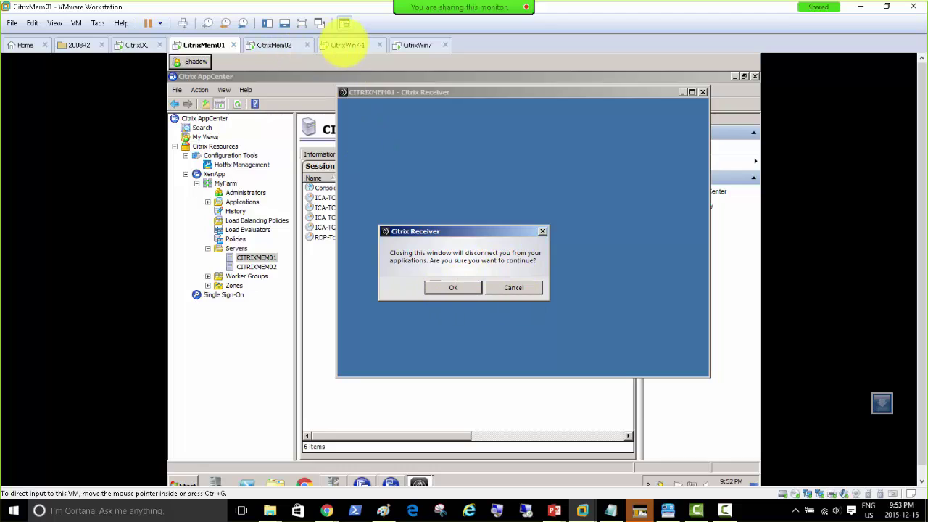
{"action": "left_click", "coordinate": [345, 44]}
{"action": "left_click", "coordinate": [556, 284]}
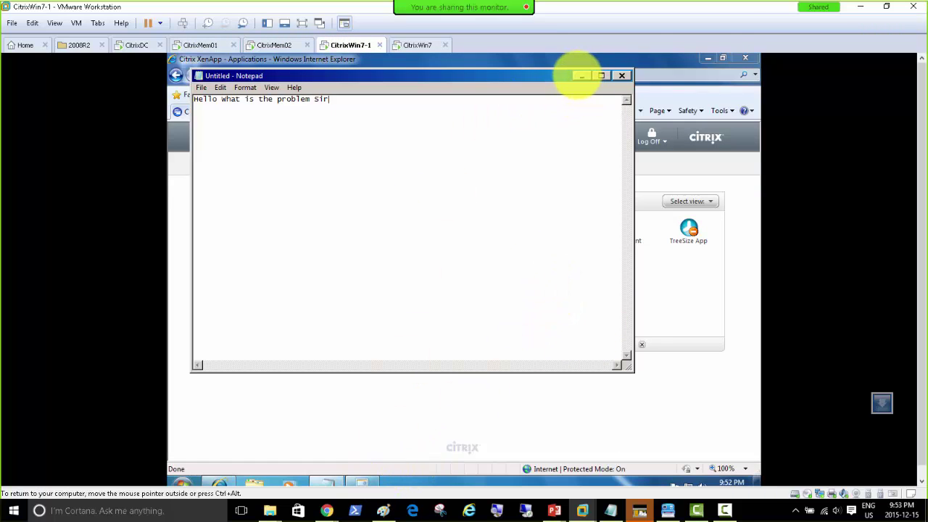
{"action": "left_click", "coordinate": [582, 76]}
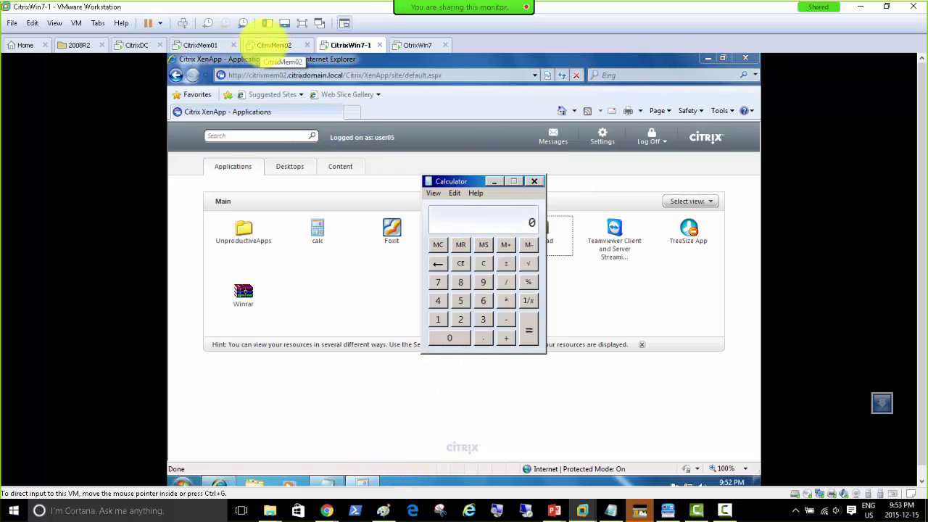
{"action": "left_click", "coordinate": [192, 45]}
{"action": "left_click", "coordinate": [450, 286]}
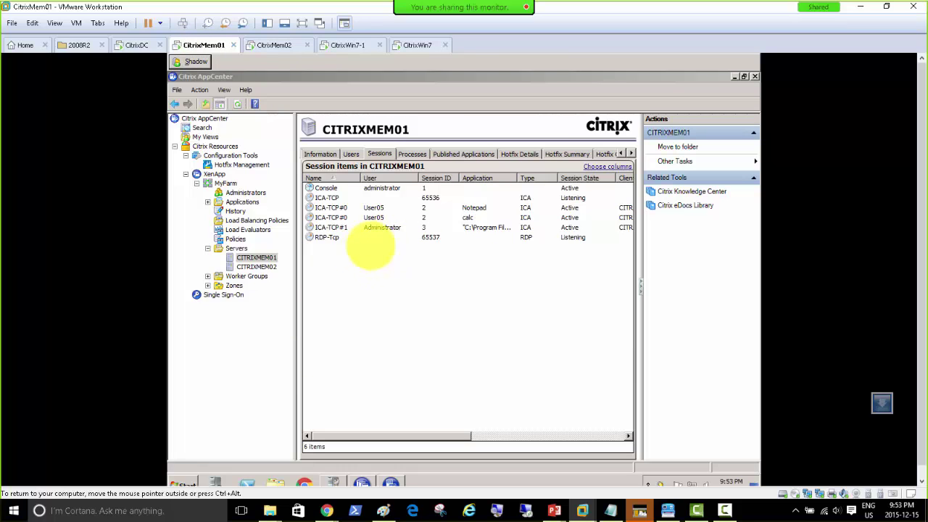
Move focus off Calculator on CitrixWin7-1 and return to CitrixMem01's AppCenter Sessions.
{"action": "left_click", "coordinate": [268, 45]}
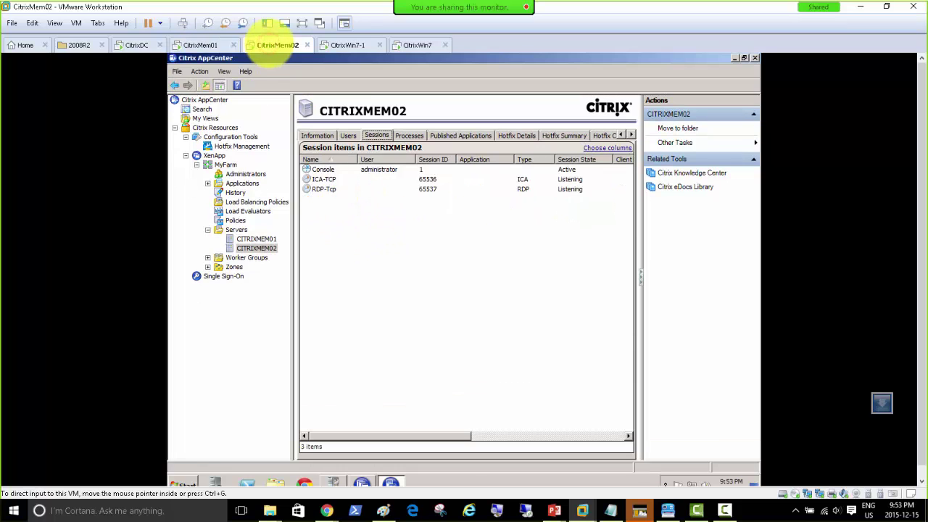
{"action": "left_click", "coordinate": [347, 45]}
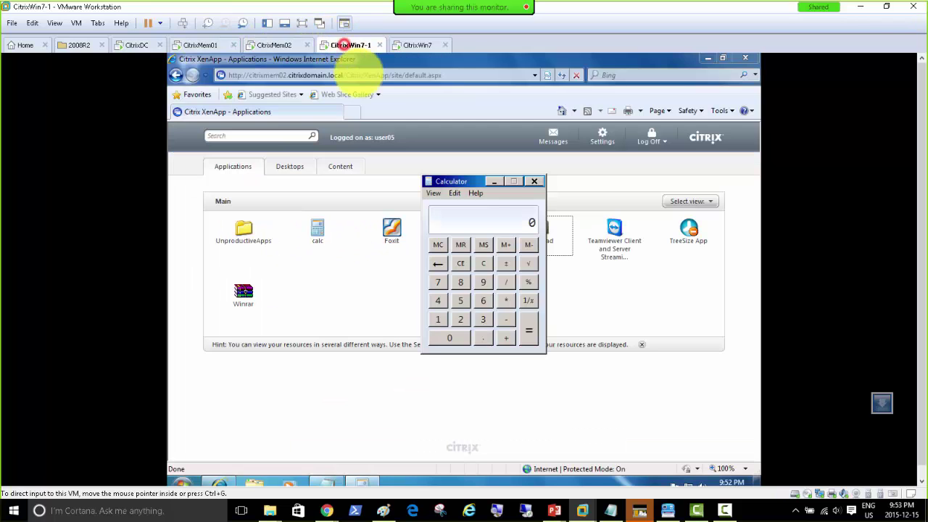
{"action": "left_click", "coordinate": [493, 395]}
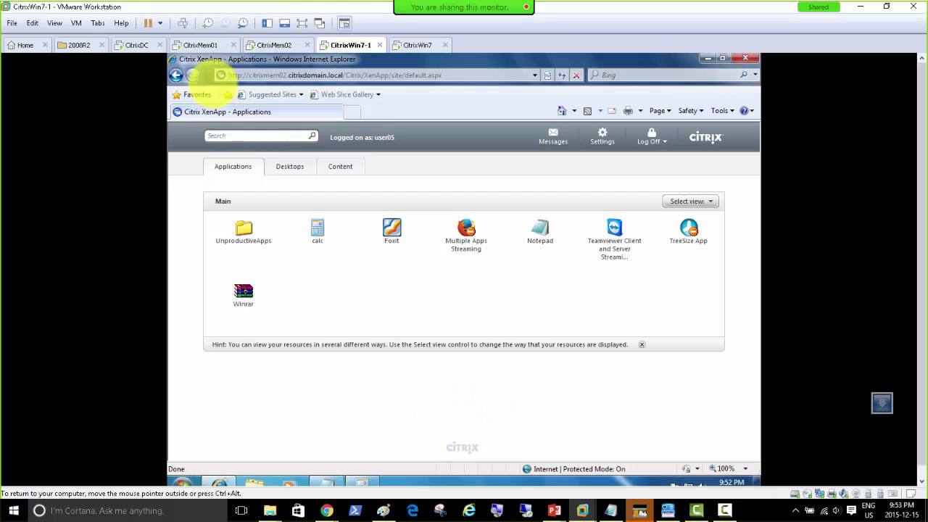
{"action": "left_click", "coordinate": [196, 45]}
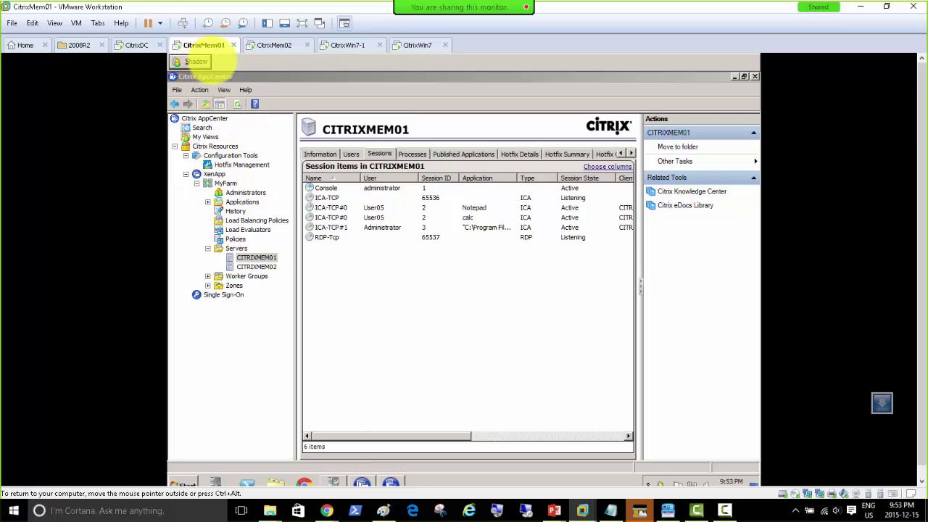
Open AppCenter's Shadow Session chooser with Servers expanded, then dismiss IE8's welcome on CitrixWin7.
{"action": "left_click", "coordinate": [193, 61]}
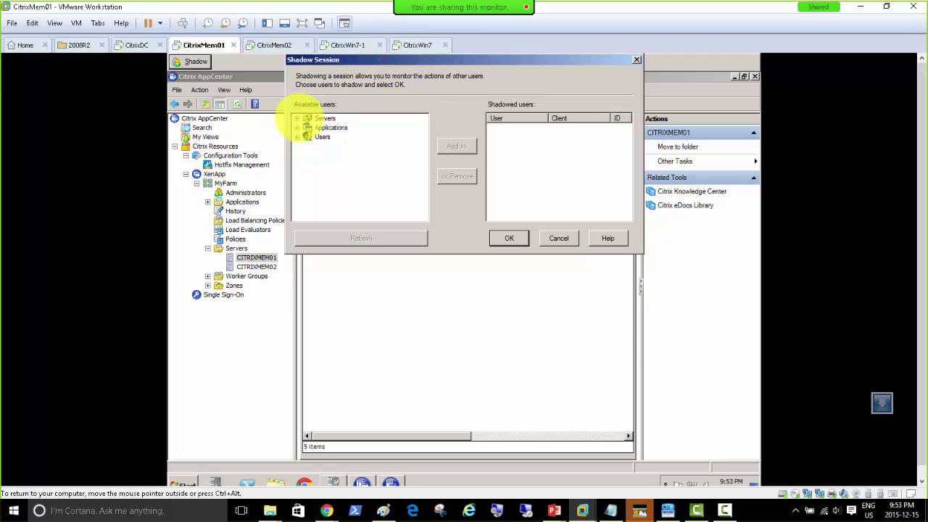
{"action": "double_click", "coordinate": [307, 119]}
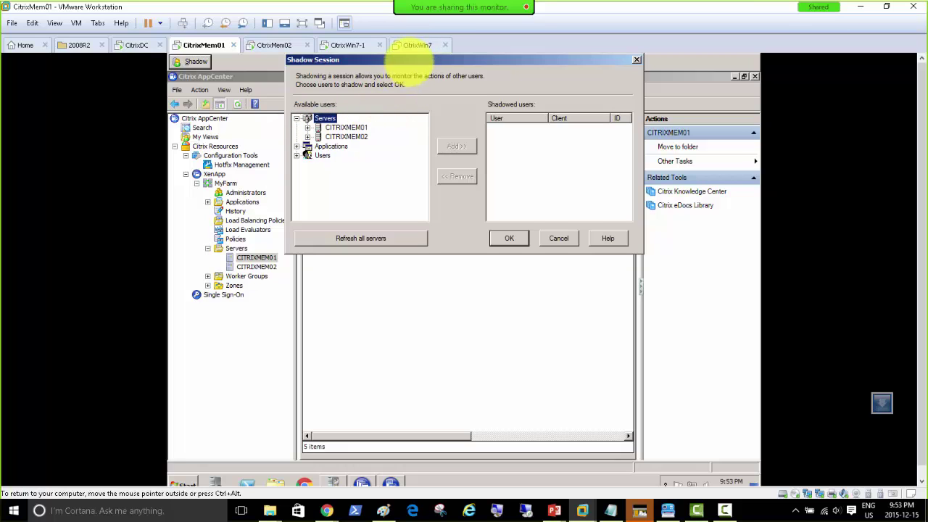
{"action": "left_click", "coordinate": [416, 45]}
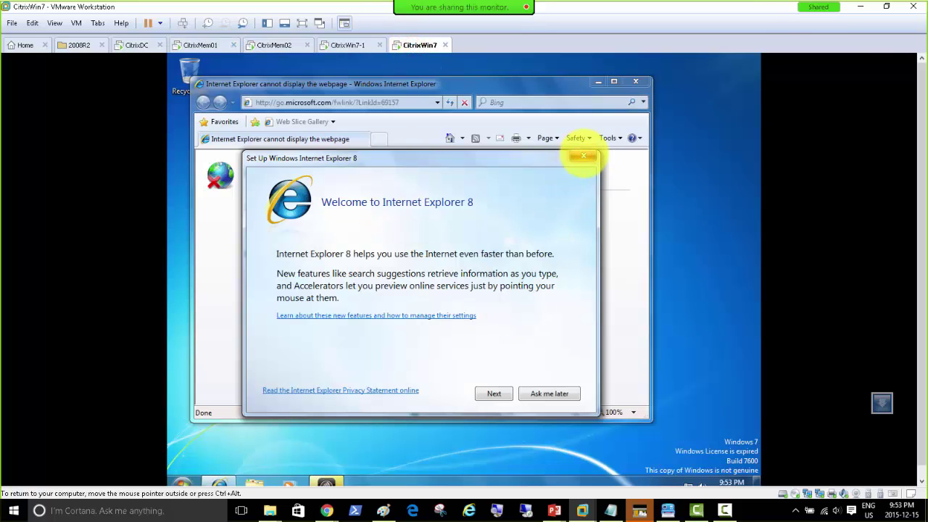
{"action": "left_click", "coordinate": [582, 156]}
Cycle through the CitrixMem02, CitrixMem01 and CitrixDC VMs, ending on CitrixWin7-1.
{"action": "left_click", "coordinate": [275, 45]}
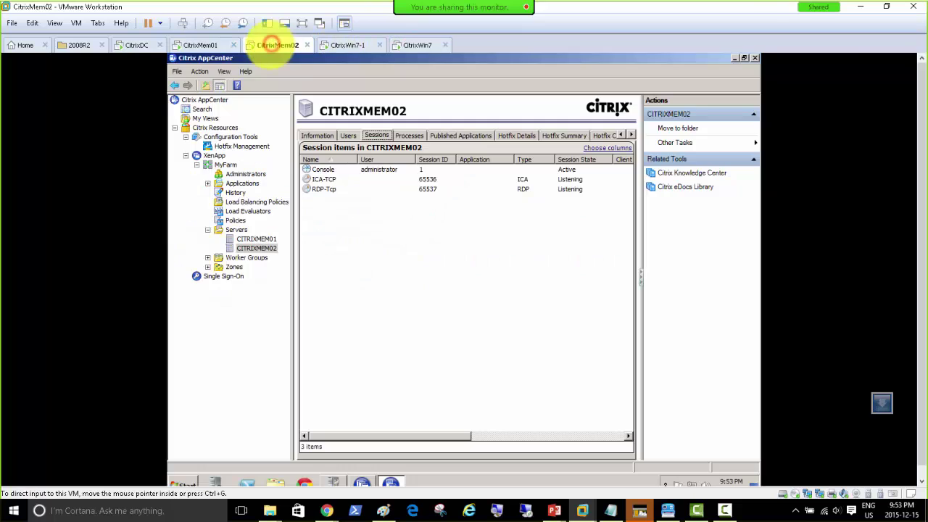
{"action": "left_click", "coordinate": [200, 45]}
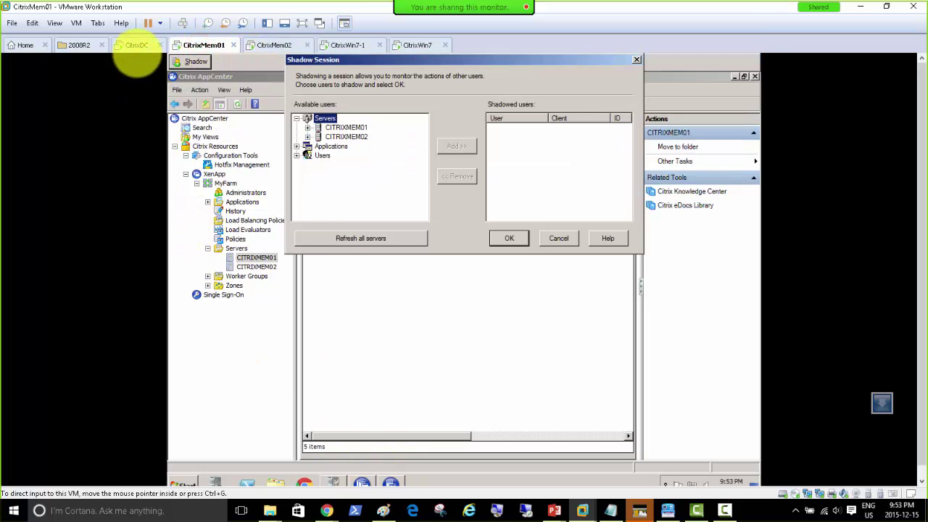
{"action": "left_click", "coordinate": [136, 45]}
{"action": "left_click", "coordinate": [334, 45]}
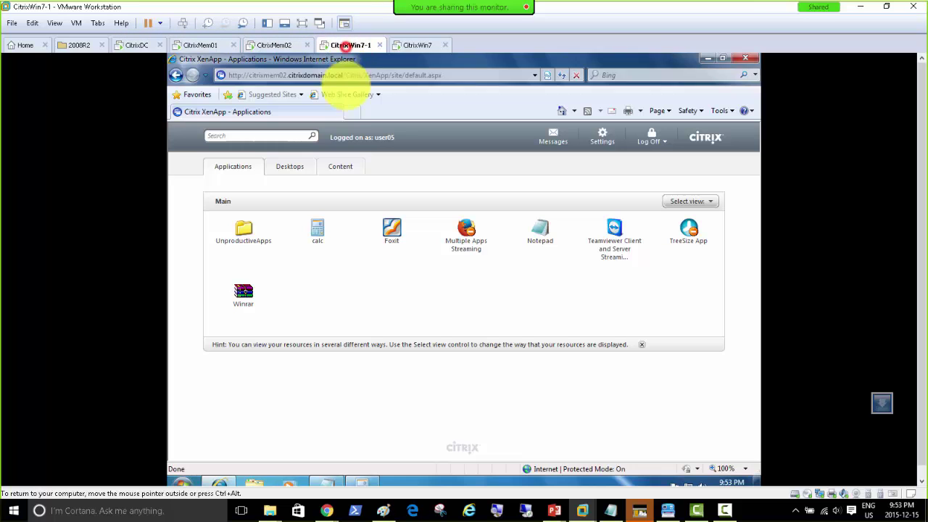
Paste the XenApp portal address into Internet Explorer on CitrixWin7 and load it.
{"action": "left_click", "coordinate": [455, 73]}
{"action": "key", "text": "ctrl+c"}
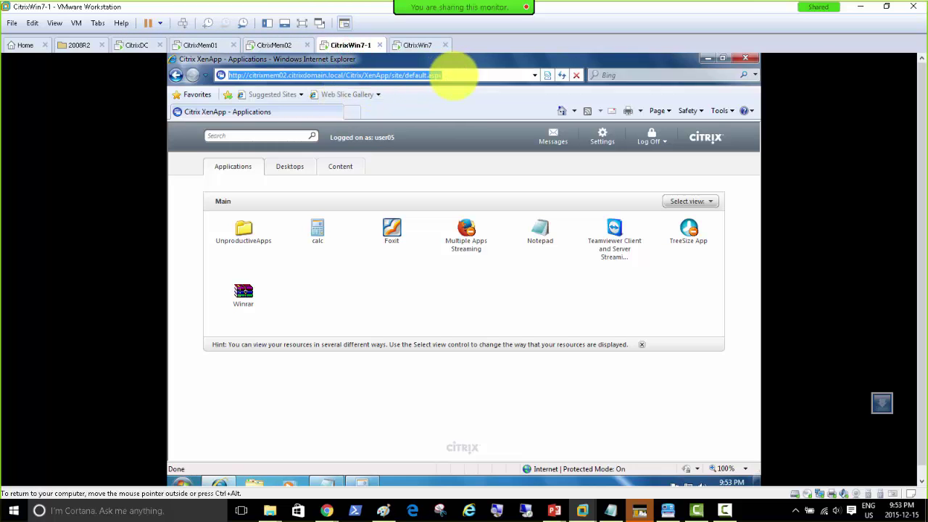
{"action": "left_click", "coordinate": [415, 45]}
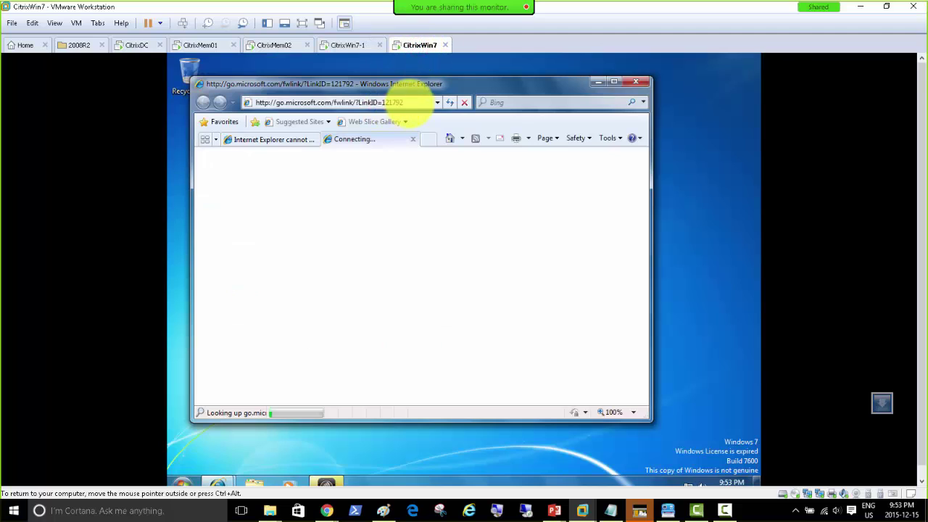
{"action": "left_click", "coordinate": [414, 102]}
{"action": "key", "text": "ctrl+v"}
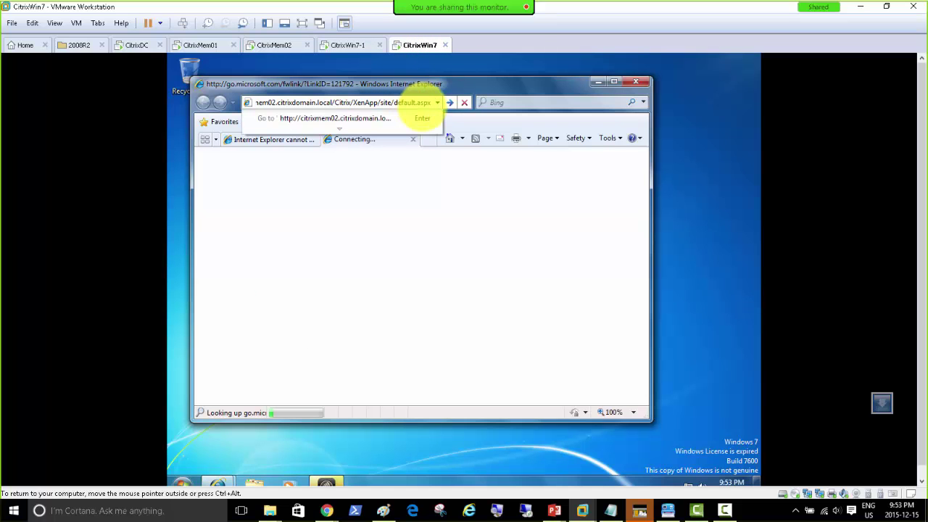
{"action": "left_click", "coordinate": [381, 117]}
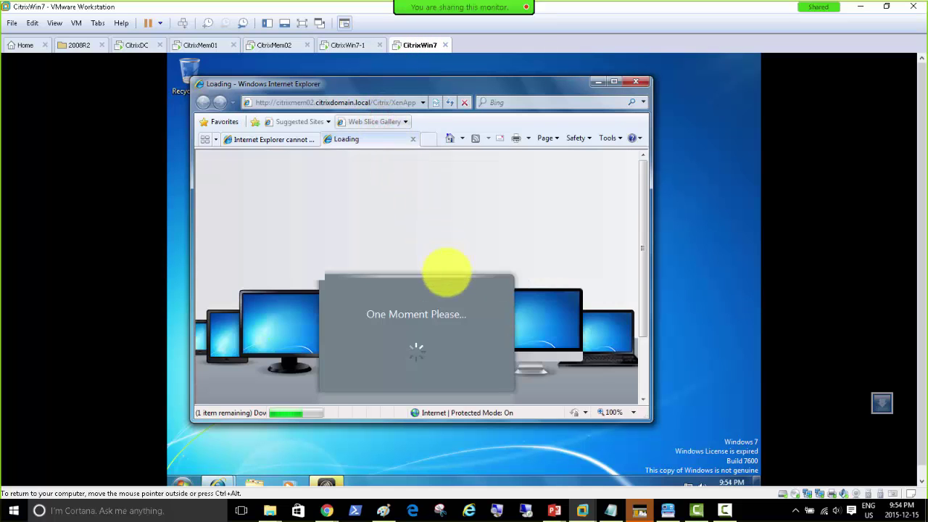
Allow the Citrix add-on and client to run, then submit the logon for domain citrixdomain.local.
{"action": "left_click", "coordinate": [612, 82]}
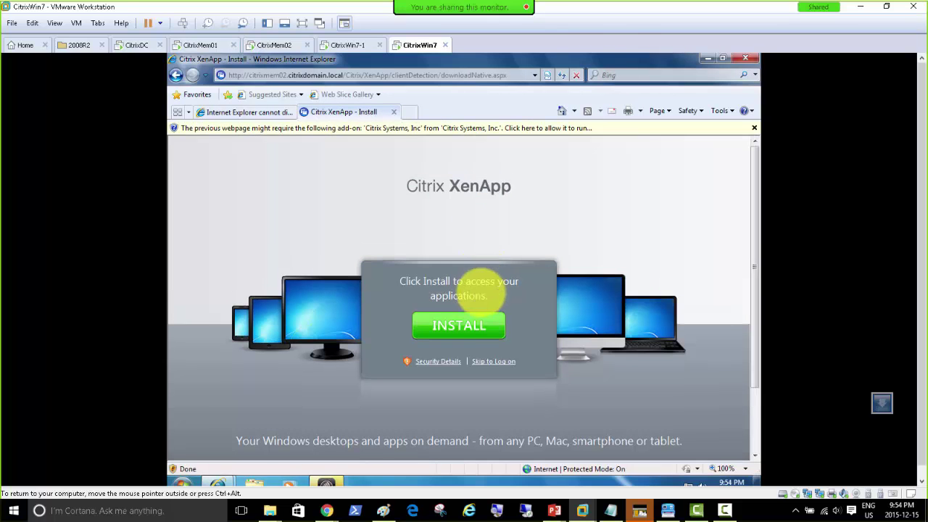
{"action": "left_click", "coordinate": [451, 128]}
{"action": "left_click", "coordinate": [507, 137]}
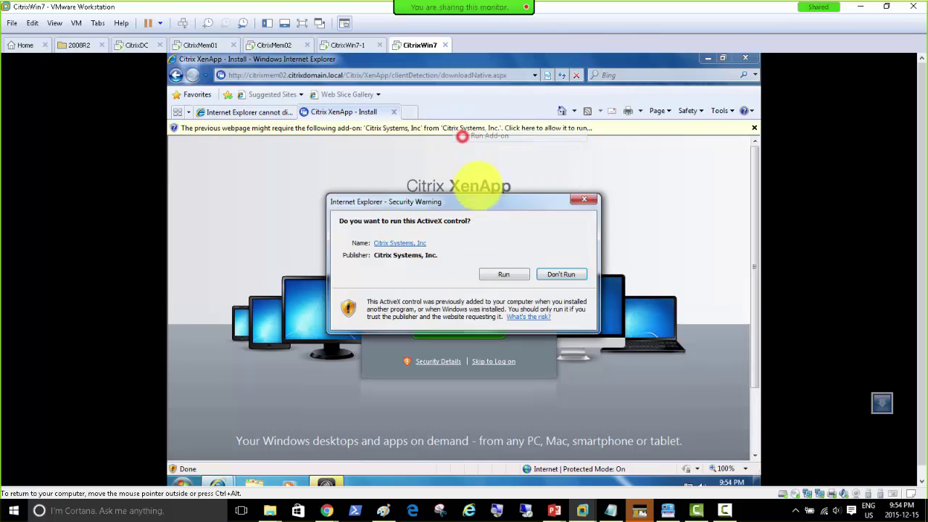
{"action": "left_click", "coordinate": [508, 276]}
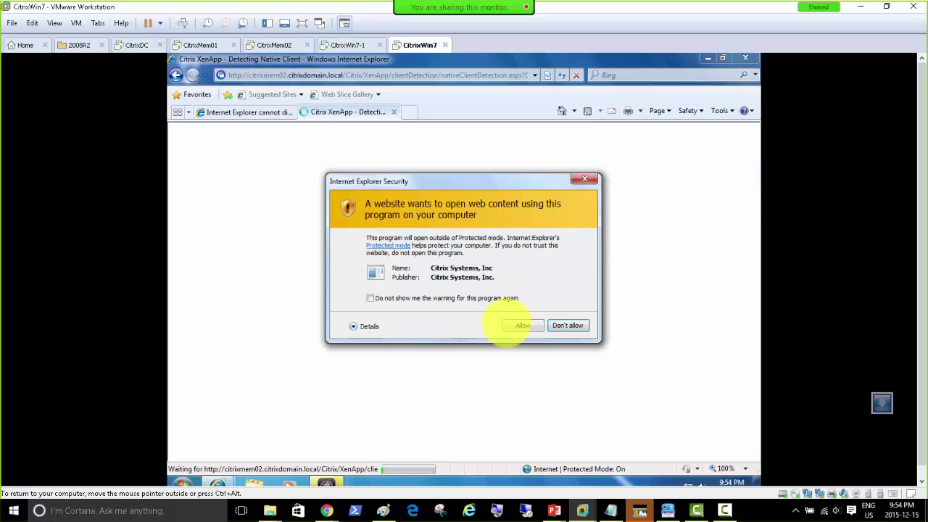
{"action": "left_click", "coordinate": [520, 323]}
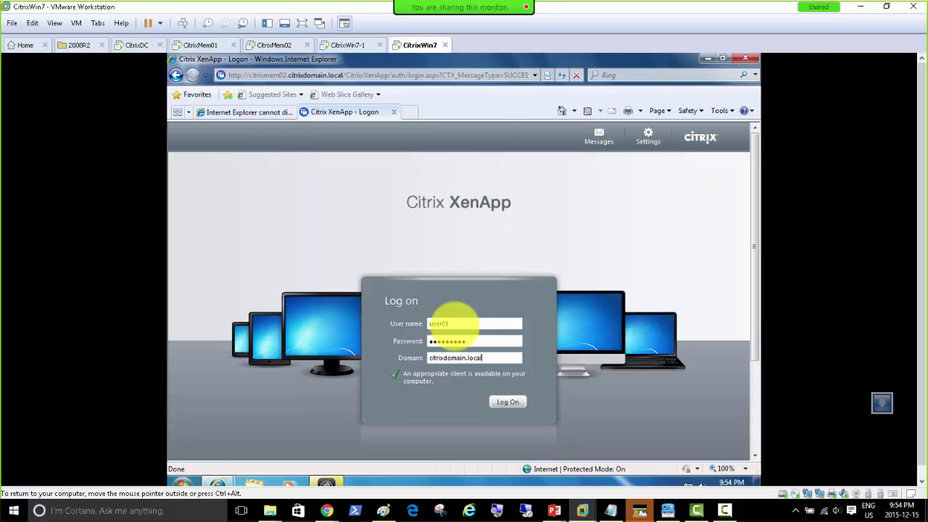
{"action": "key", "text": "Return"}
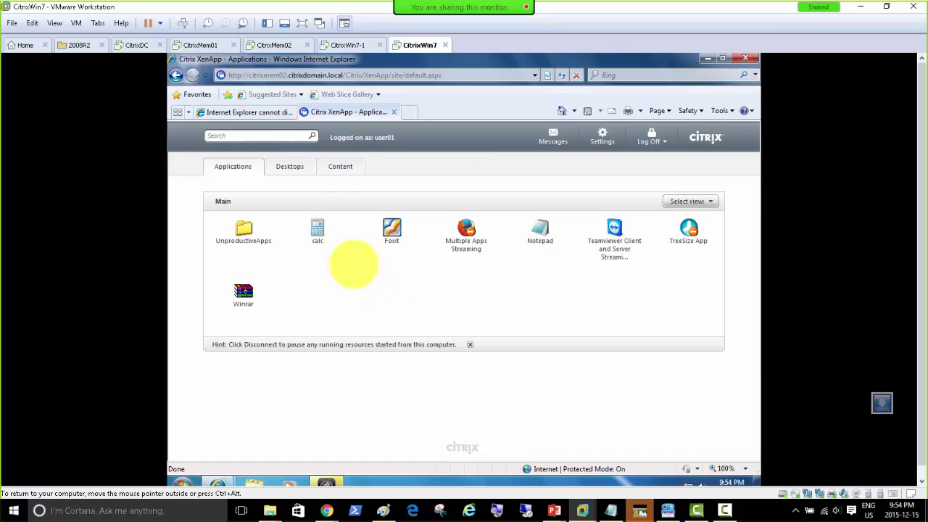
Launch the published calc, Teamviewer, Winrar and Notepad apps on CitrixWin7.
{"action": "left_click", "coordinate": [316, 232]}
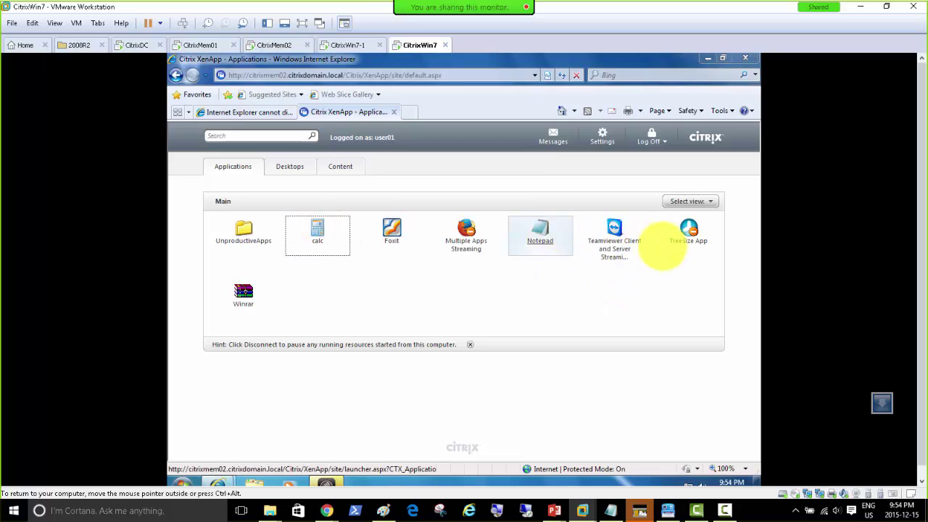
{"action": "left_click", "coordinate": [615, 229]}
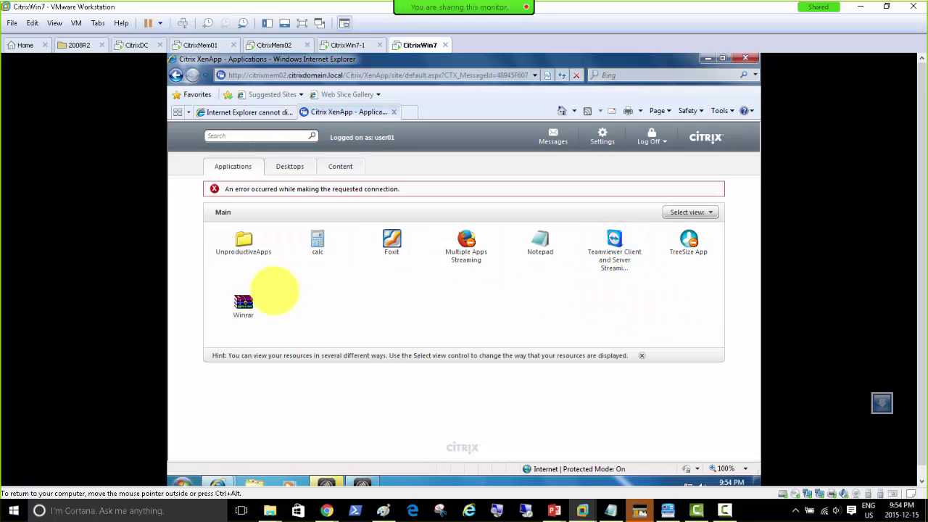
{"action": "left_click", "coordinate": [243, 303]}
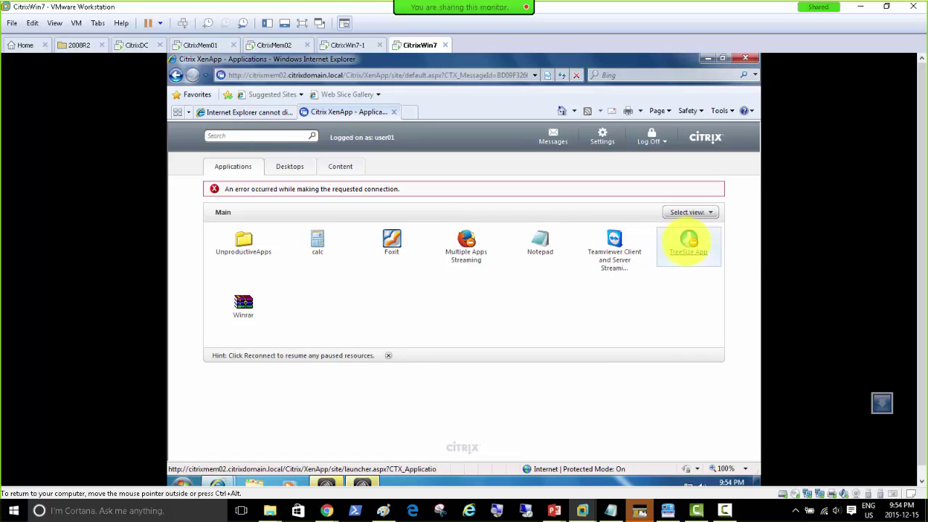
{"action": "left_click", "coordinate": [540, 243]}
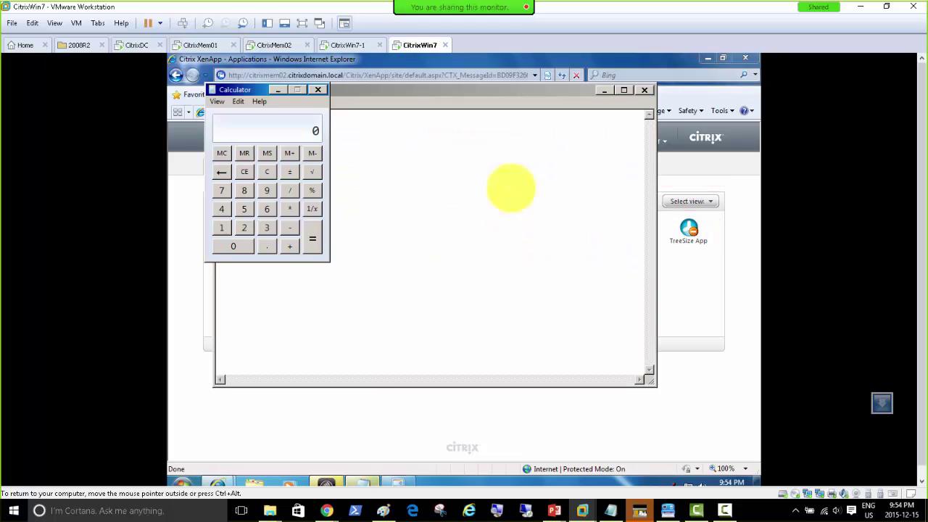
Close Calculator and bring CitrixWin7-1's Notepad showing 'Hello what is the problem Sir' forward.
{"action": "left_click", "coordinate": [317, 89]}
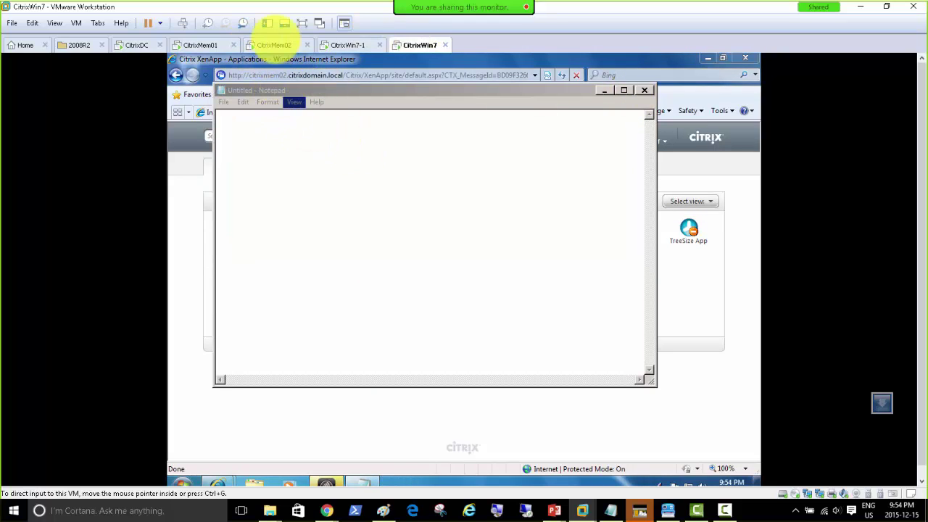
{"action": "left_click", "coordinate": [342, 45]}
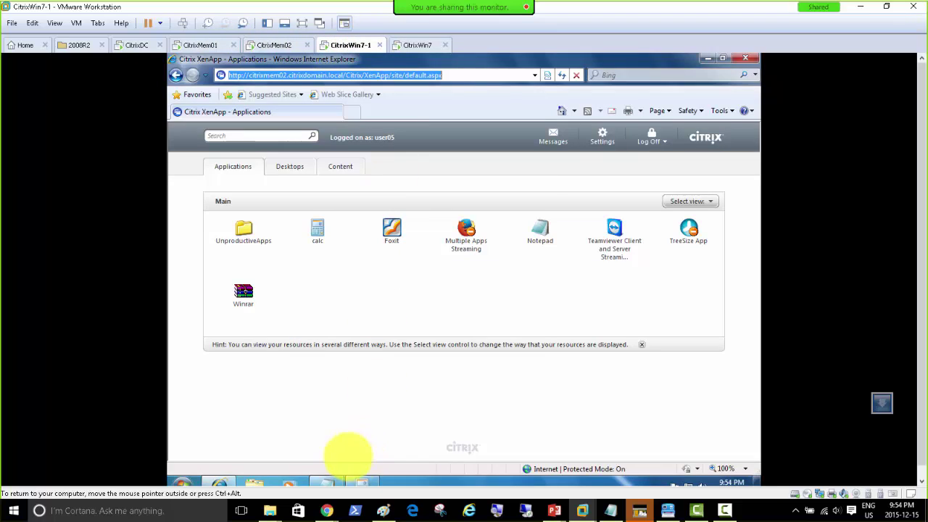
{"action": "left_click", "coordinate": [356, 480]}
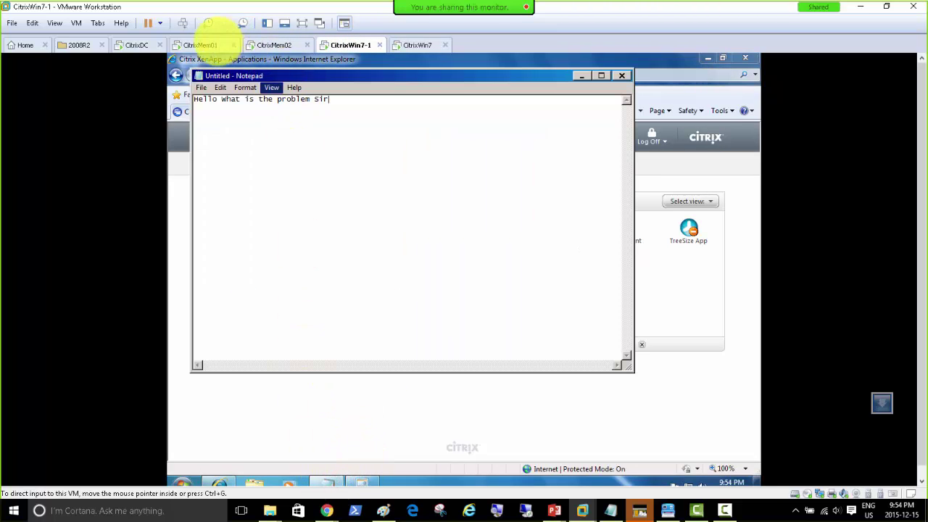
Add both CITRIXMEM01 users to the Shadow Session list on CitrixMem01 and start shadowing.
{"action": "left_click", "coordinate": [194, 45]}
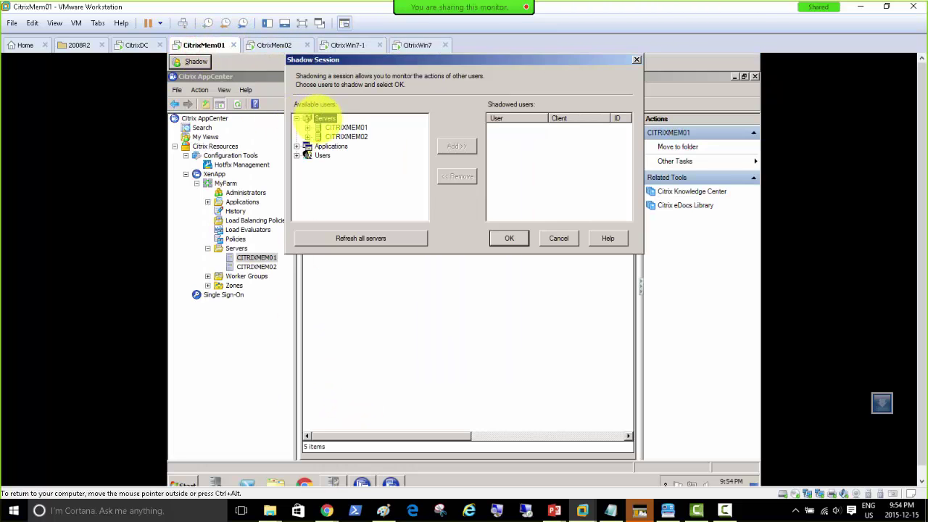
{"action": "left_click", "coordinate": [307, 128]}
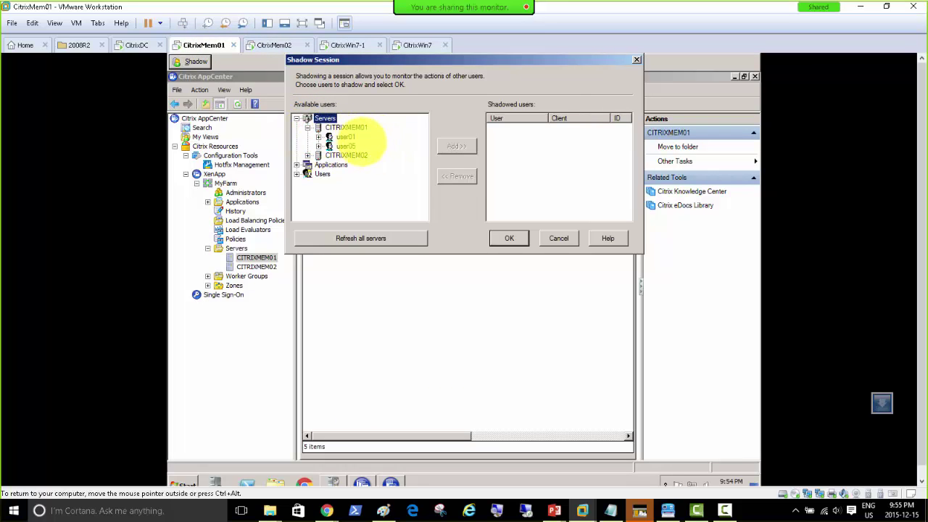
{"action": "left_click", "coordinate": [346, 136]}
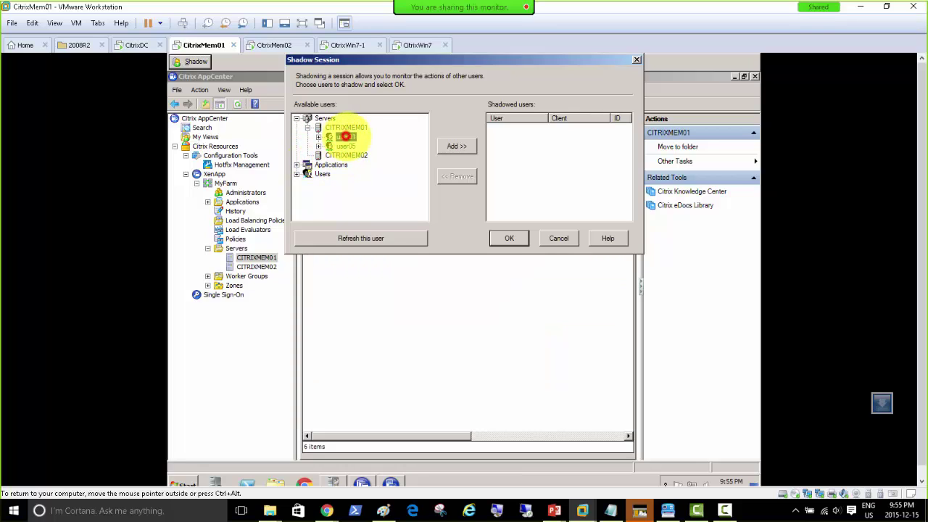
{"action": "left_click", "coordinate": [457, 146]}
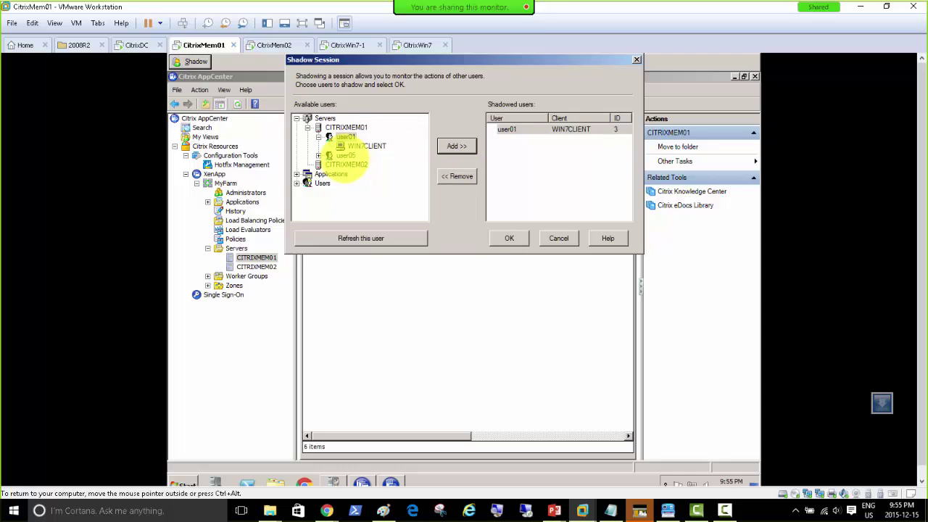
{"action": "left_click", "coordinate": [344, 156]}
{"action": "left_click", "coordinate": [458, 145]}
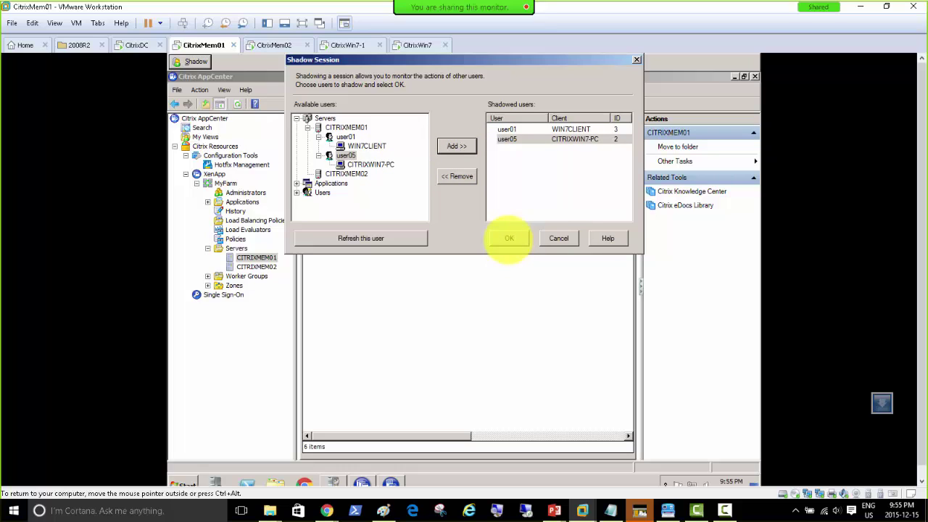
{"action": "left_click", "coordinate": [509, 238]}
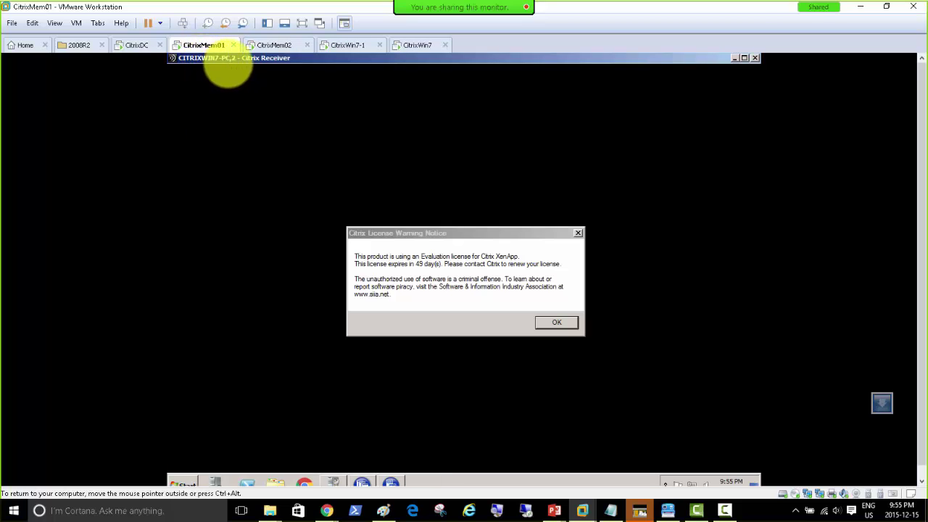
Dismiss the license warning, move the shadow window aside, and acknowledge the failed-shadow error.
{"action": "left_click", "coordinate": [550, 324]}
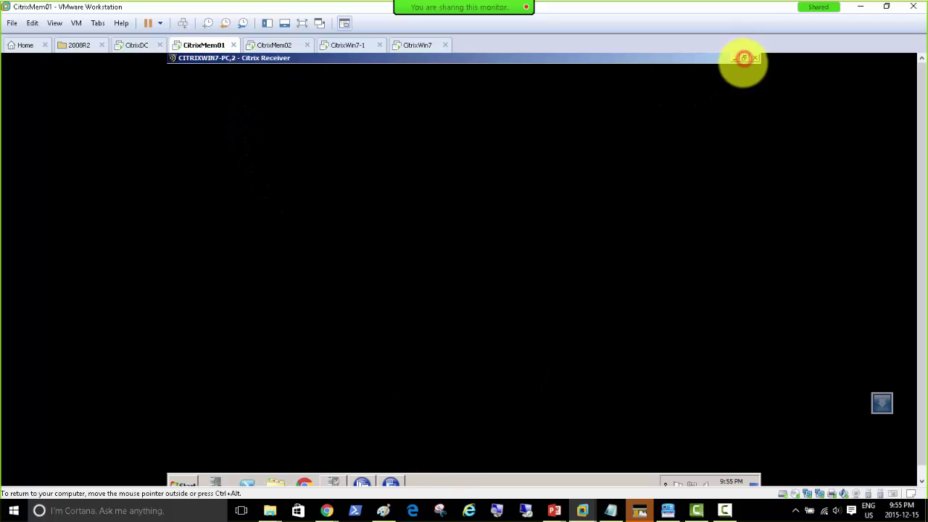
{"action": "left_click_drag", "start_coordinate": [684, 61], "coordinate": [676, 132]}
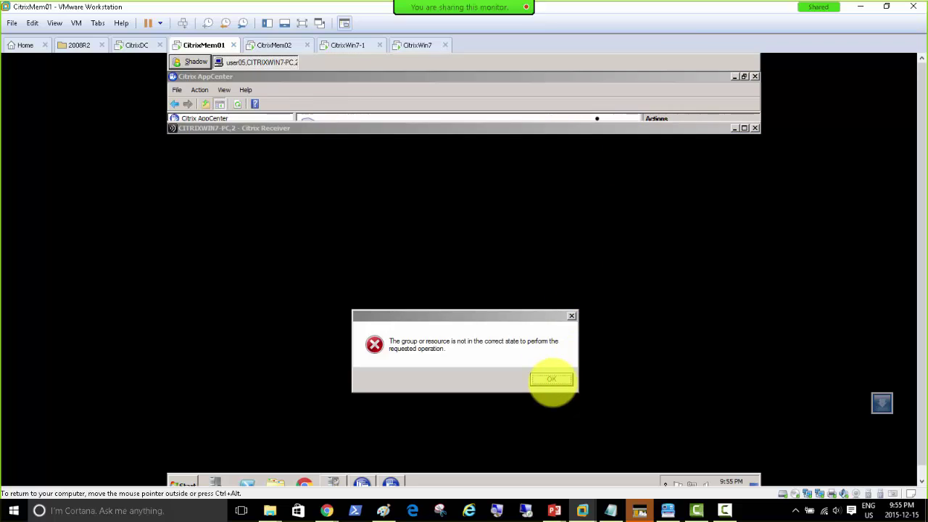
{"action": "left_click", "coordinate": [551, 379]}
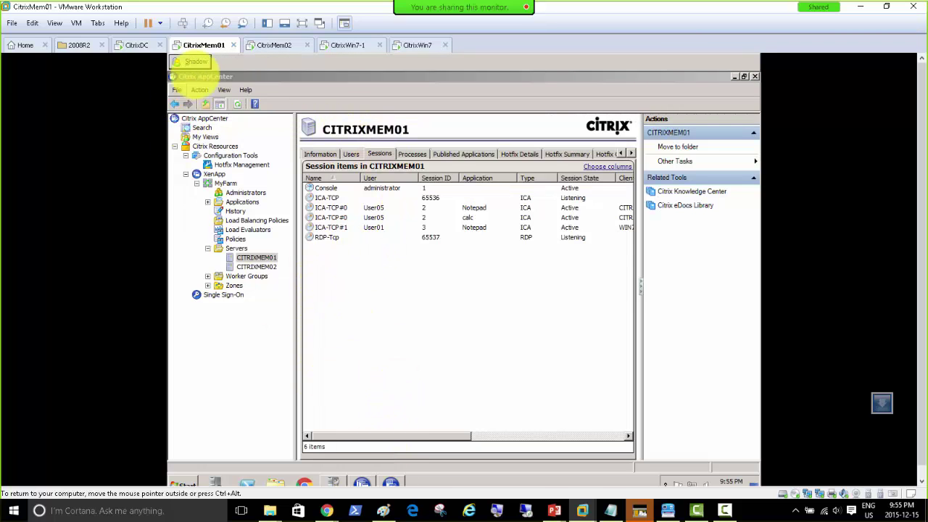
Shadow user01's session on CITRIXMEM01 and dismiss the evaluation license warning.
{"action": "left_click", "coordinate": [192, 62]}
{"action": "left_click", "coordinate": [297, 118]}
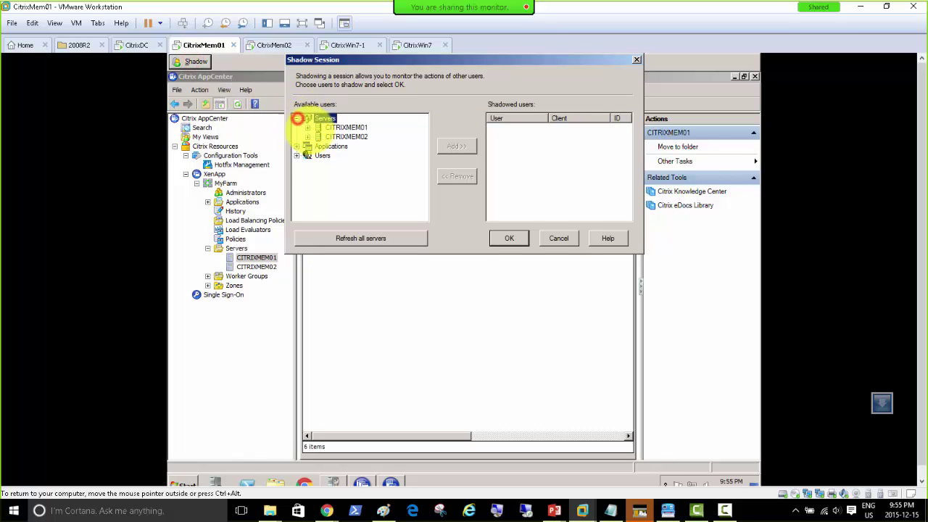
{"action": "left_click", "coordinate": [307, 127]}
{"action": "left_click", "coordinate": [345, 137]}
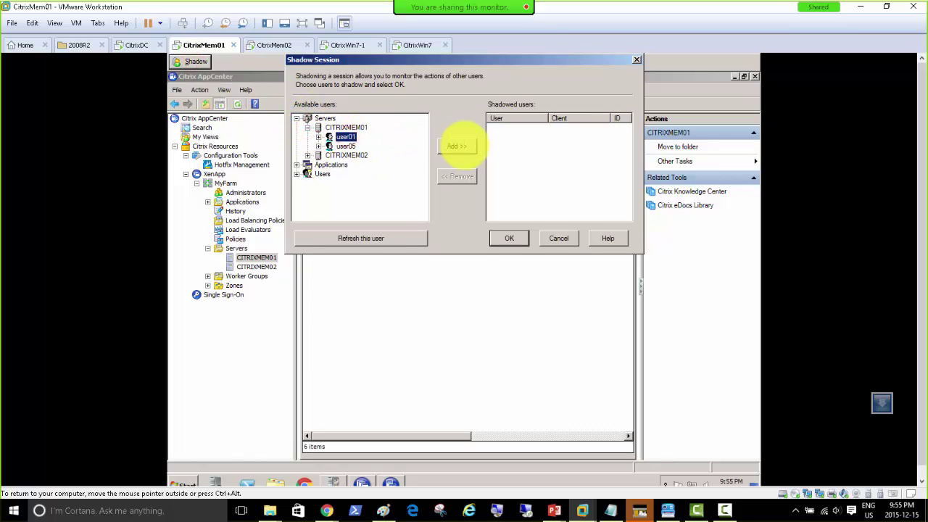
{"action": "left_click", "coordinate": [457, 146]}
{"action": "left_click", "coordinate": [510, 238]}
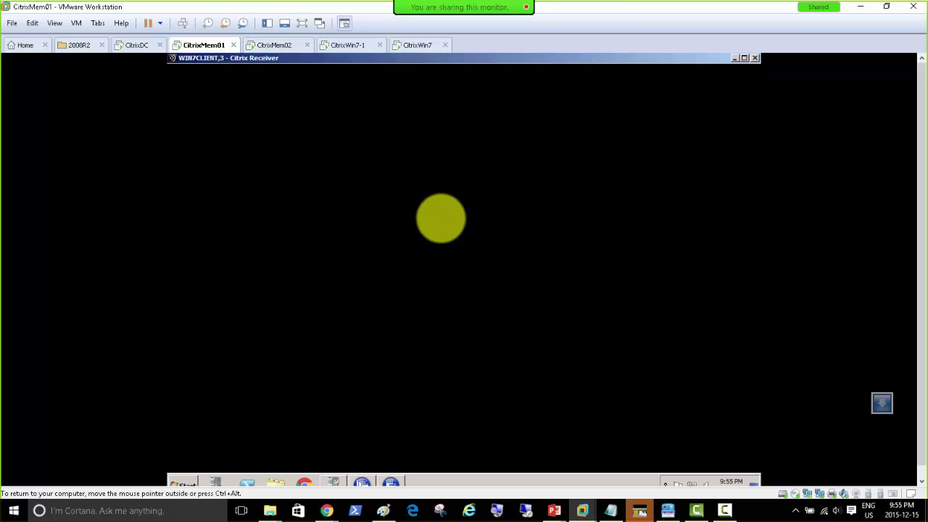
{"action": "left_click", "coordinate": [557, 324]}
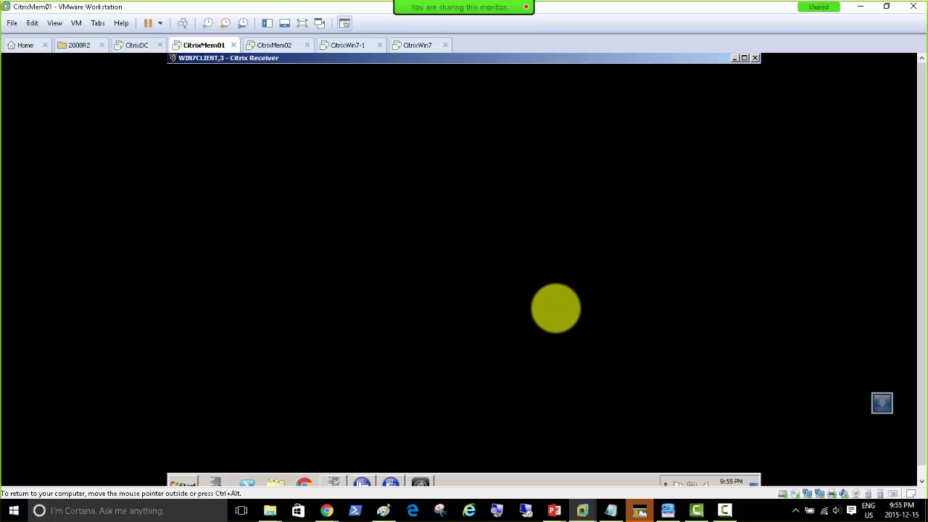
Bring up the shadow desktop and cshadow.exe console, then view the remote control request on CitrixWin7.
{"action": "left_click", "coordinate": [427, 480]}
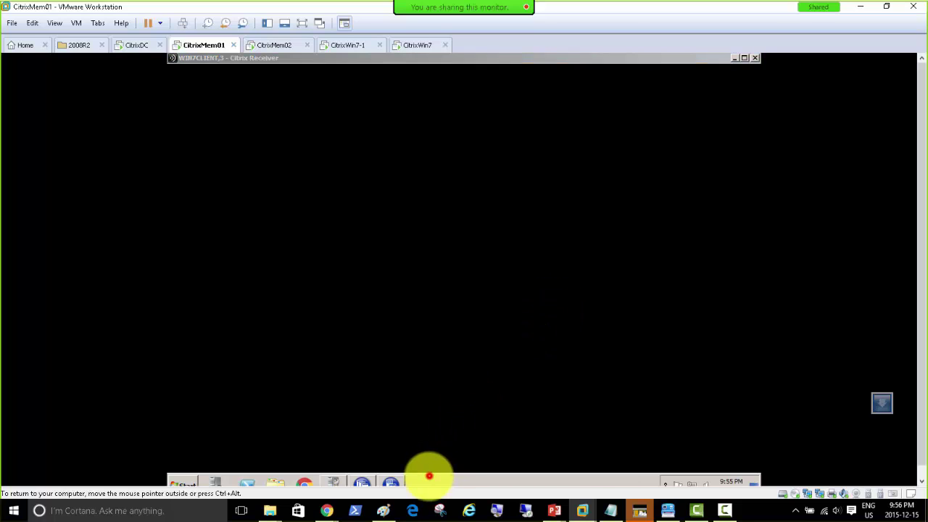
{"action": "left_click", "coordinate": [427, 480]}
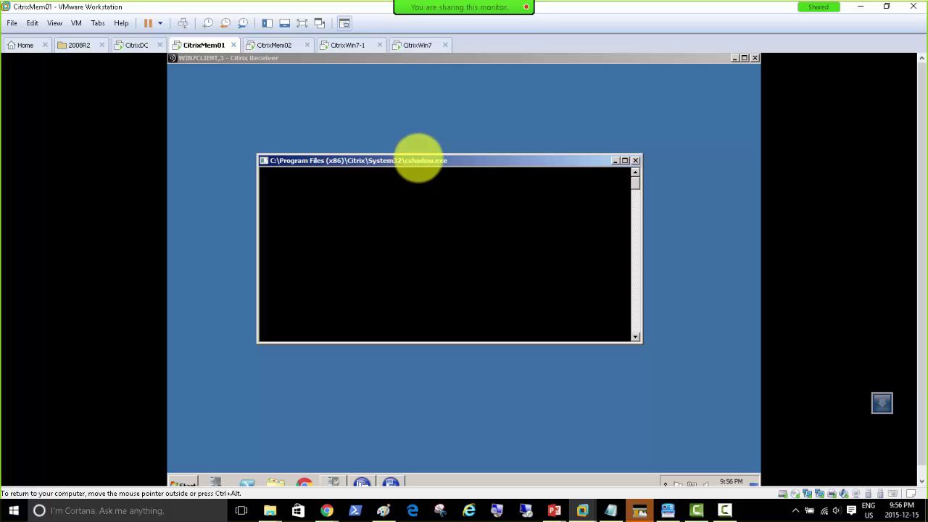
{"action": "left_click", "coordinate": [419, 159]}
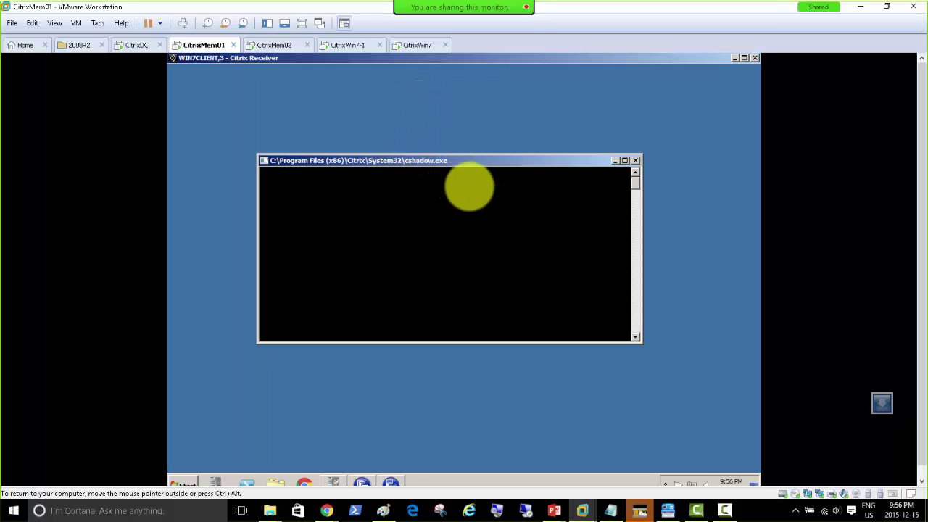
{"action": "left_click", "coordinate": [415, 45]}
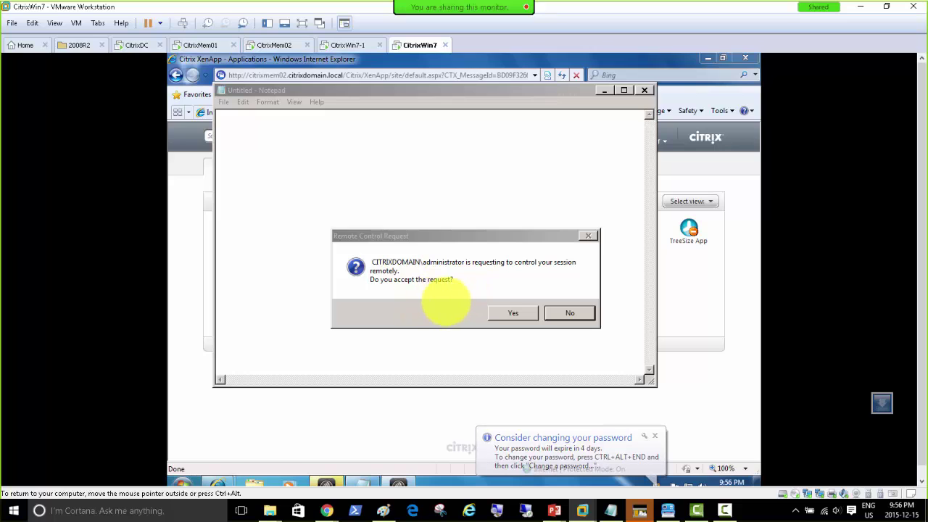
Check the CitrixWin7-1 and CitrixWin7 VMs, ending back on CitrixMem01.
{"action": "left_click", "coordinate": [200, 45]}
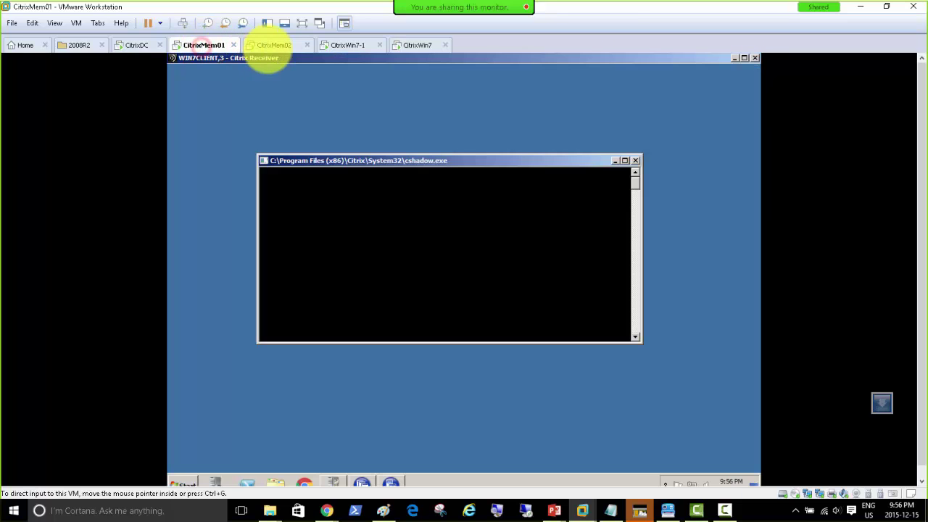
{"action": "left_click", "coordinate": [346, 45]}
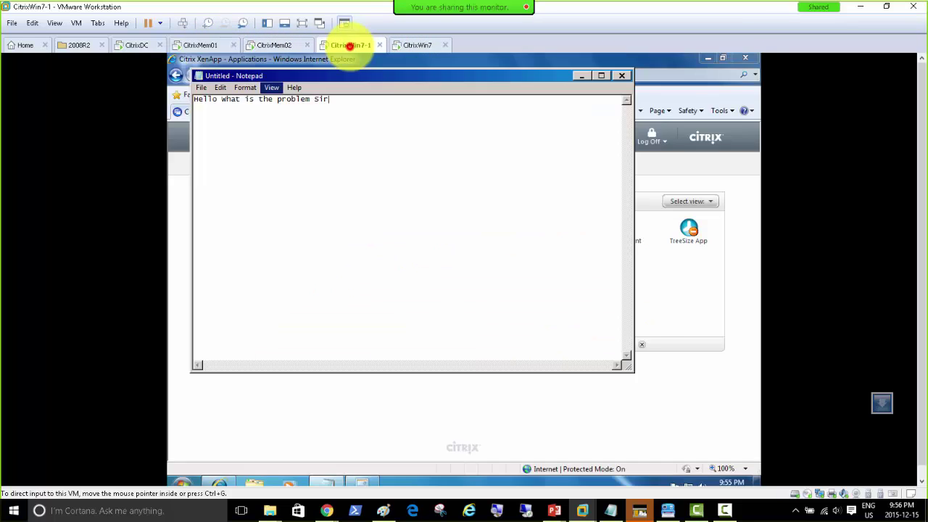
{"action": "left_click", "coordinate": [194, 45]}
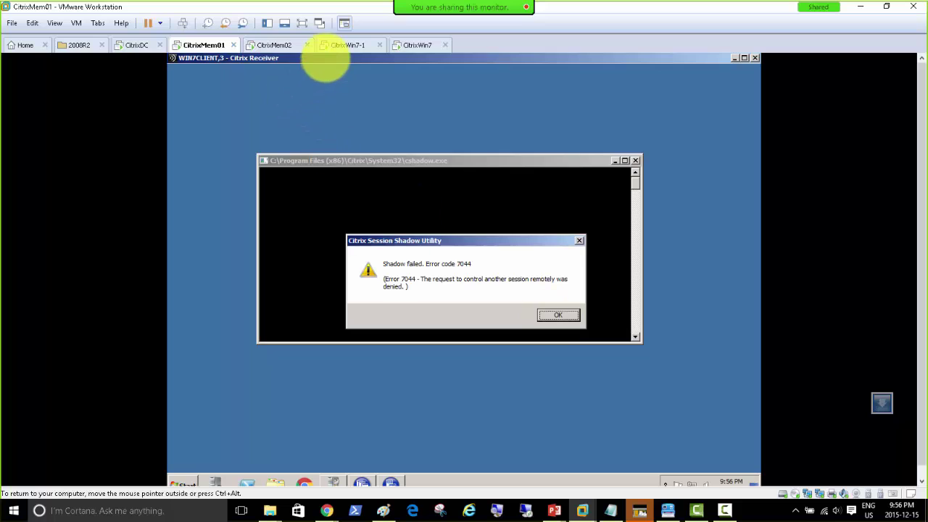
{"action": "left_click", "coordinate": [420, 45]}
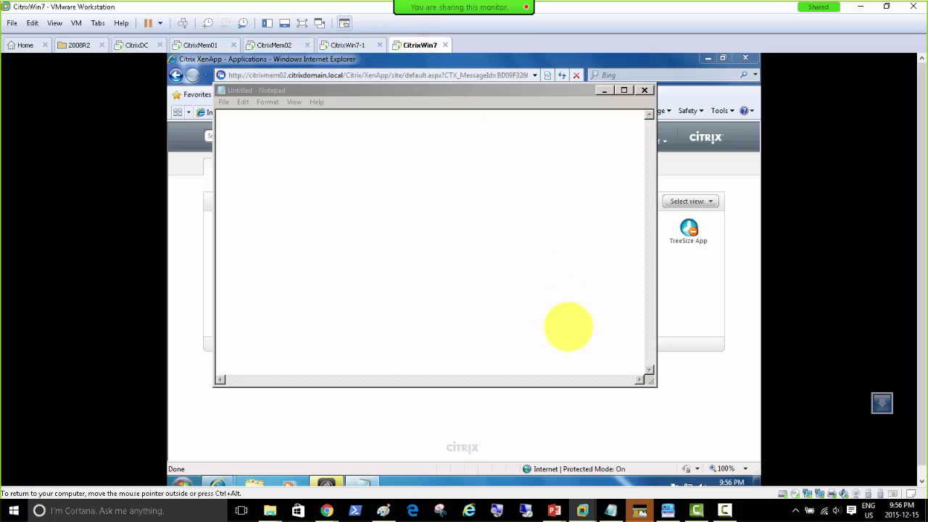
{"action": "left_click", "coordinate": [200, 45]}
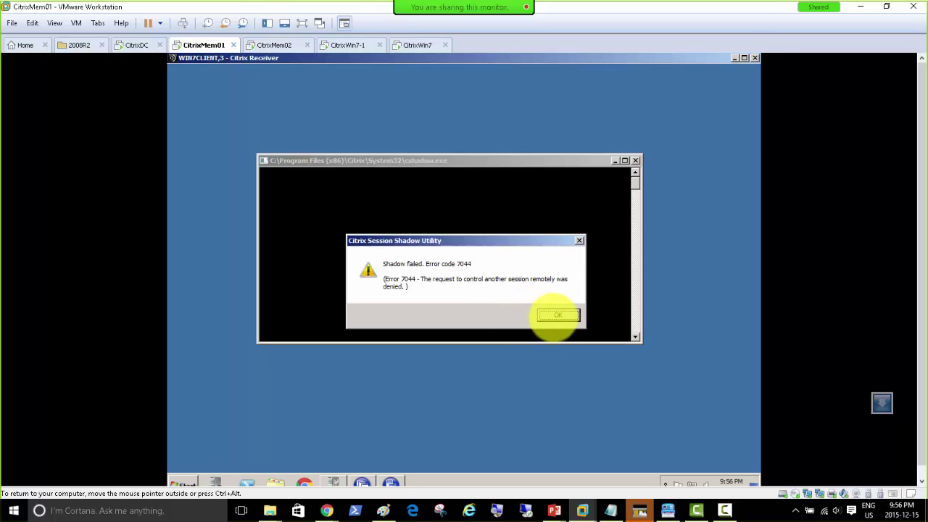
Dismiss Shadow failed error 7044 and close the shadow window, confirming the disconnect.
{"action": "left_click", "coordinate": [553, 316]}
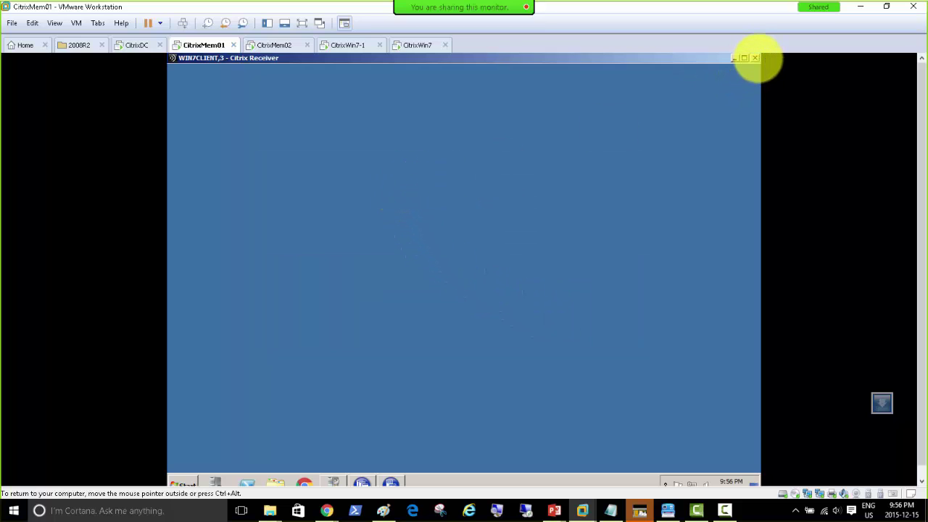
{"action": "left_click", "coordinate": [755, 58]}
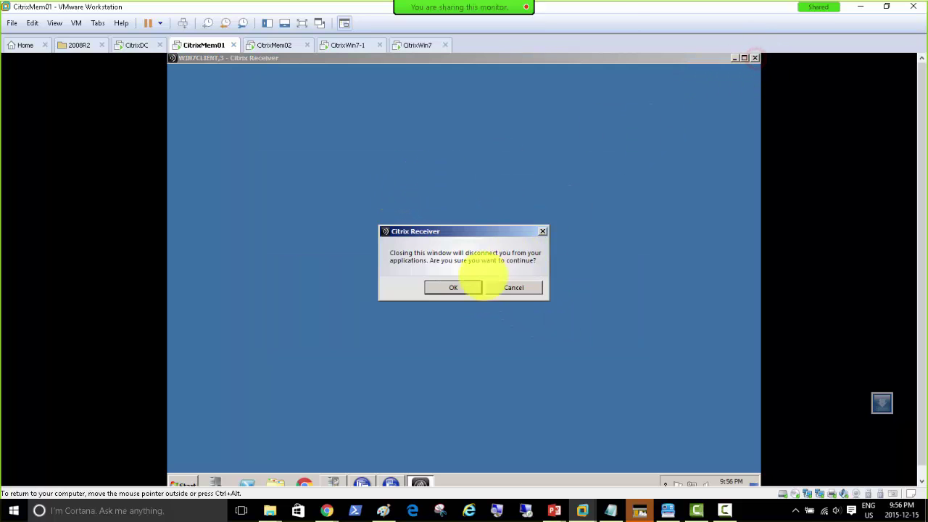
{"action": "left_click", "coordinate": [450, 287]}
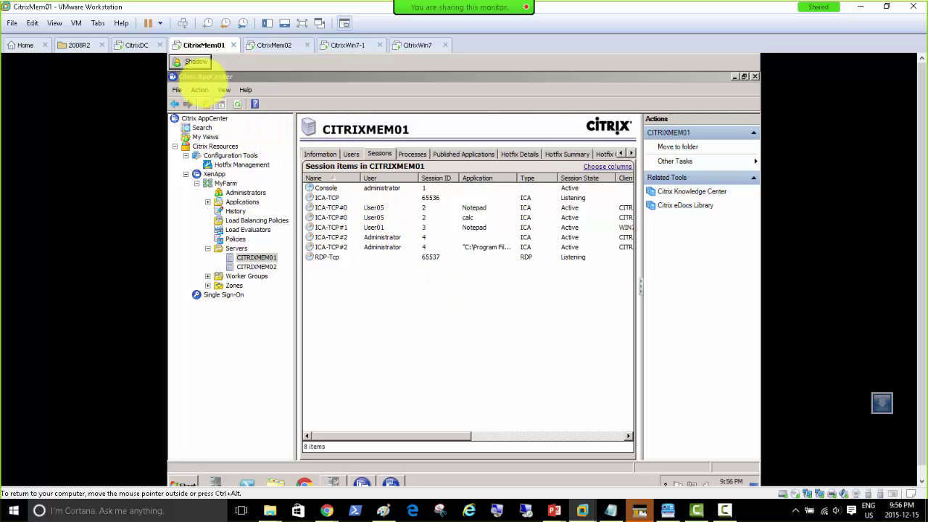
Start shadowing user01 on CITRIXMEM01 again from AppCenter's Shadow Session dialog.
{"action": "left_click", "coordinate": [192, 61]}
{"action": "double_click", "coordinate": [308, 118]}
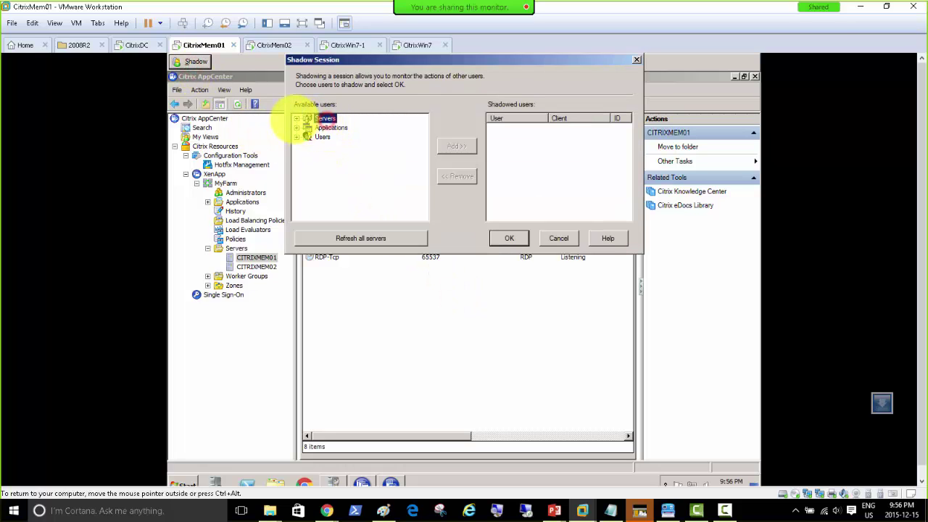
{"action": "left_click", "coordinate": [310, 127]}
{"action": "left_click", "coordinate": [345, 136]}
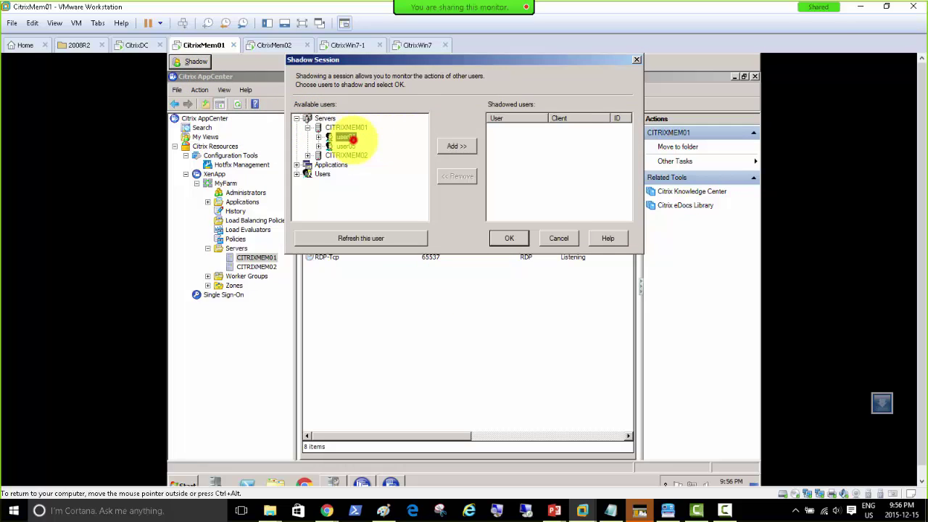
{"action": "left_click", "coordinate": [456, 145]}
{"action": "left_click", "coordinate": [509, 238]}
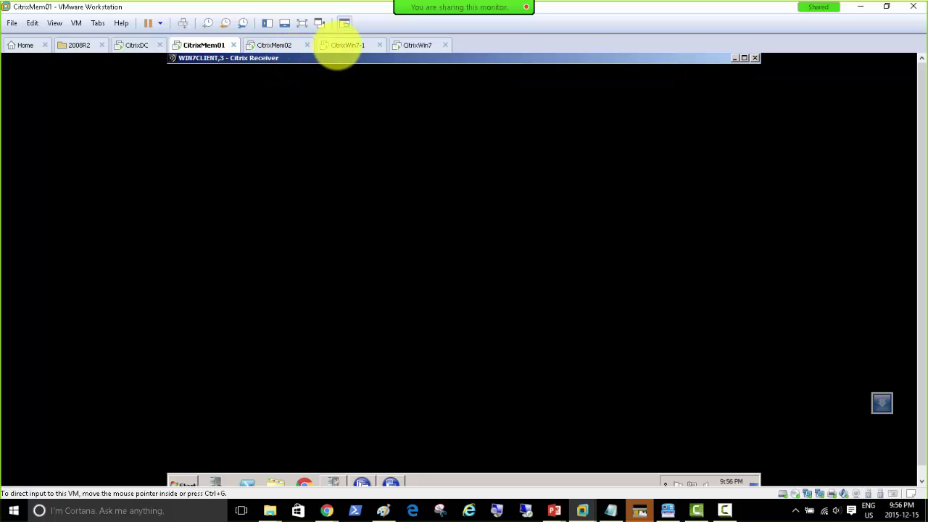
Open Citrix Receiver on CitrixWin7 and choose to enter the server URL later.
{"action": "left_click", "coordinate": [342, 45]}
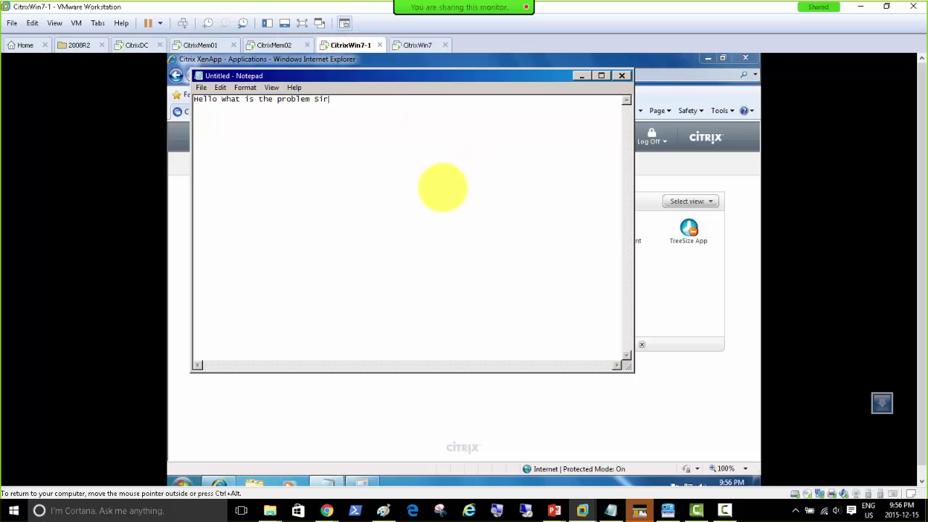
{"action": "left_click", "coordinate": [414, 45]}
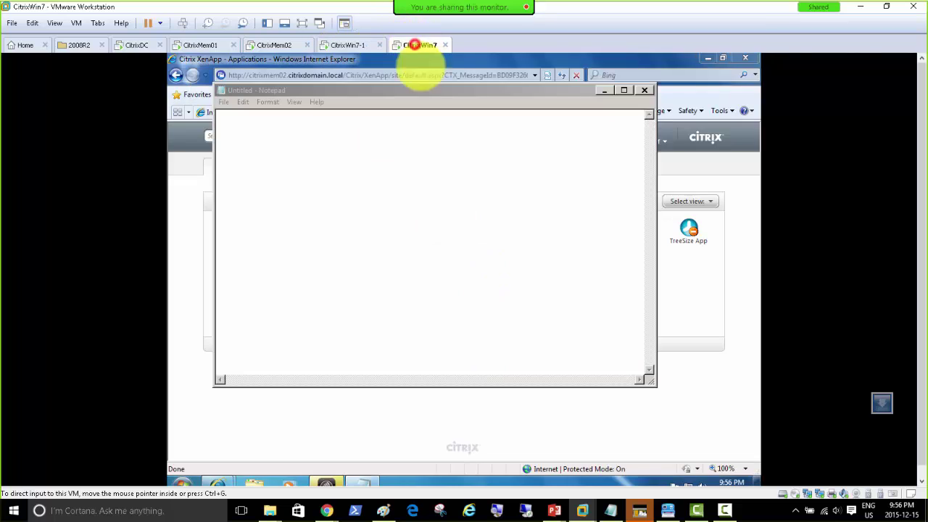
{"action": "left_click", "coordinate": [330, 481]}
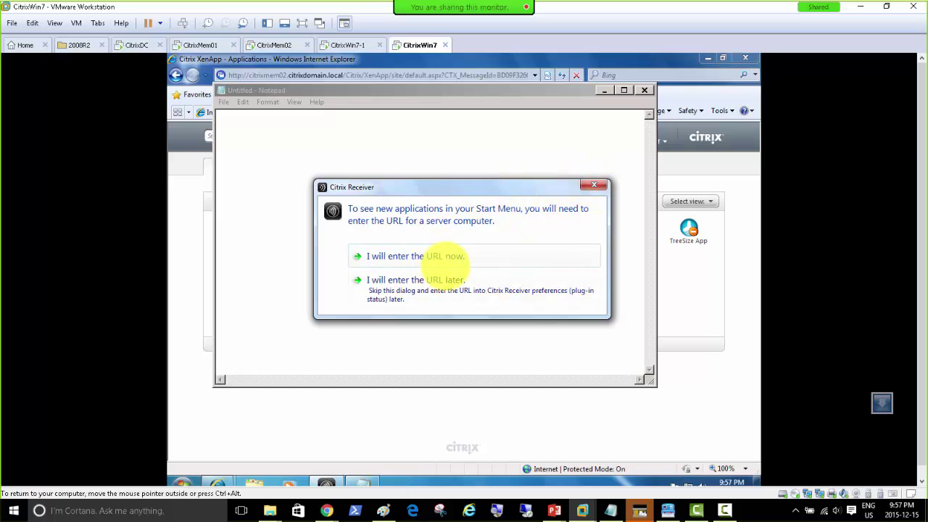
{"action": "left_click", "coordinate": [428, 283]}
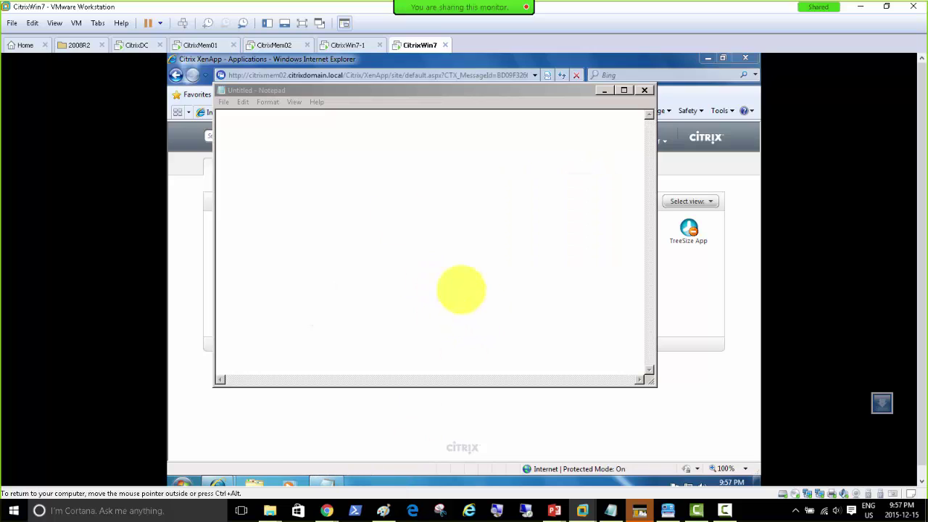
Dismiss the license warning on CitrixMem01 and accept the Remote Control Request on CitrixWin7.
{"action": "left_click", "coordinate": [185, 43]}
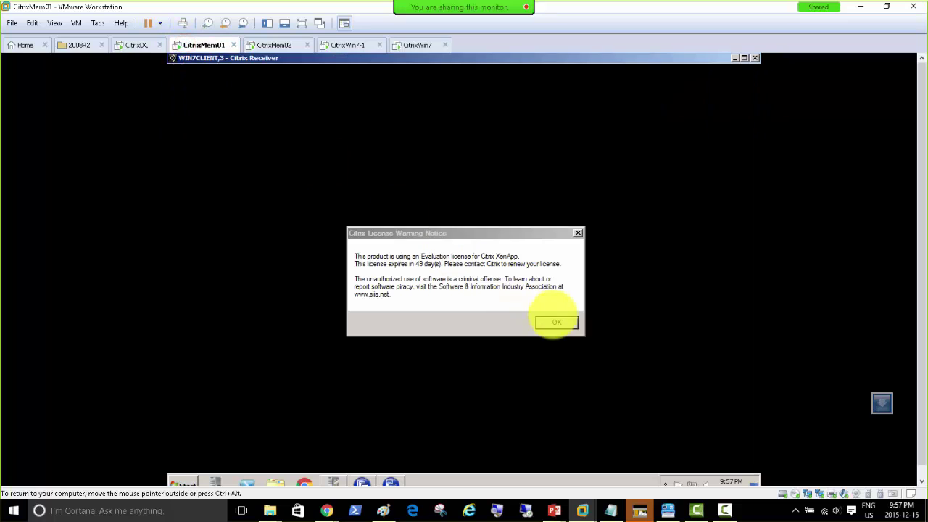
{"action": "left_click", "coordinate": [555, 324]}
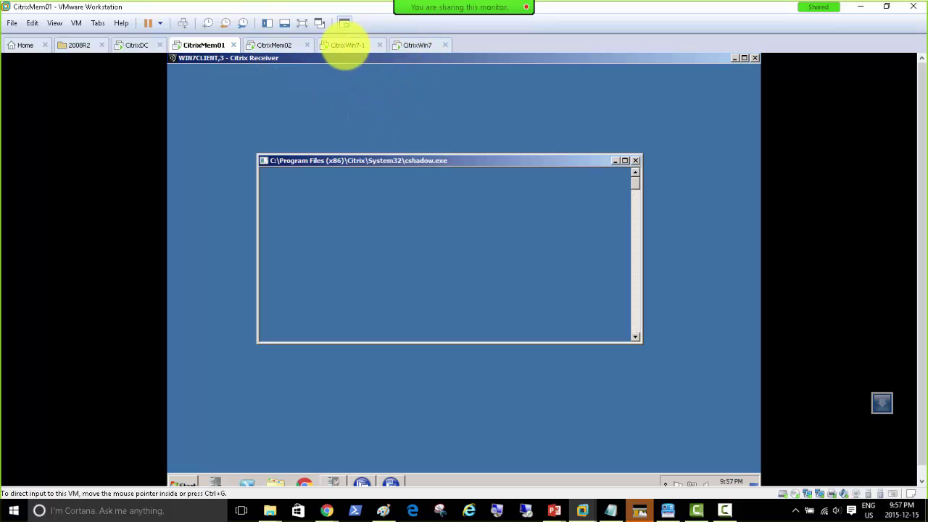
{"action": "left_click", "coordinate": [416, 45]}
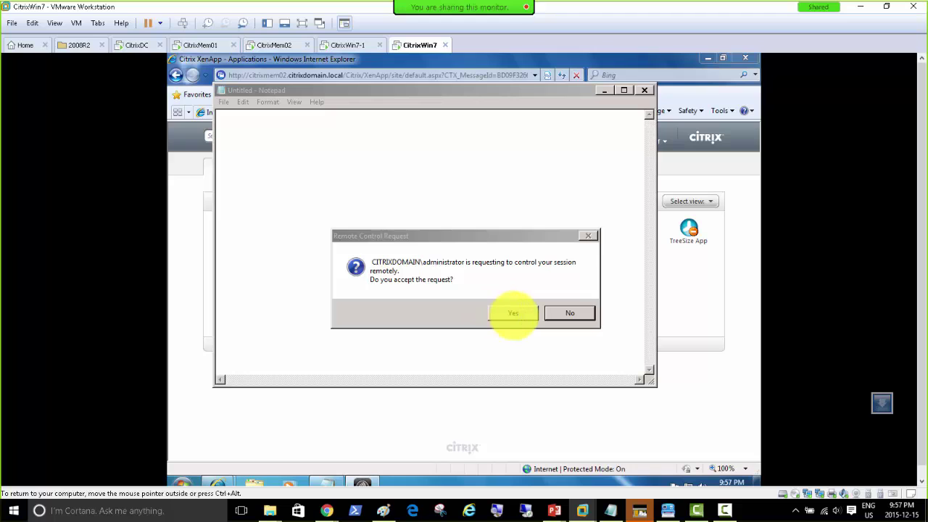
{"action": "left_click", "coordinate": [511, 313]}
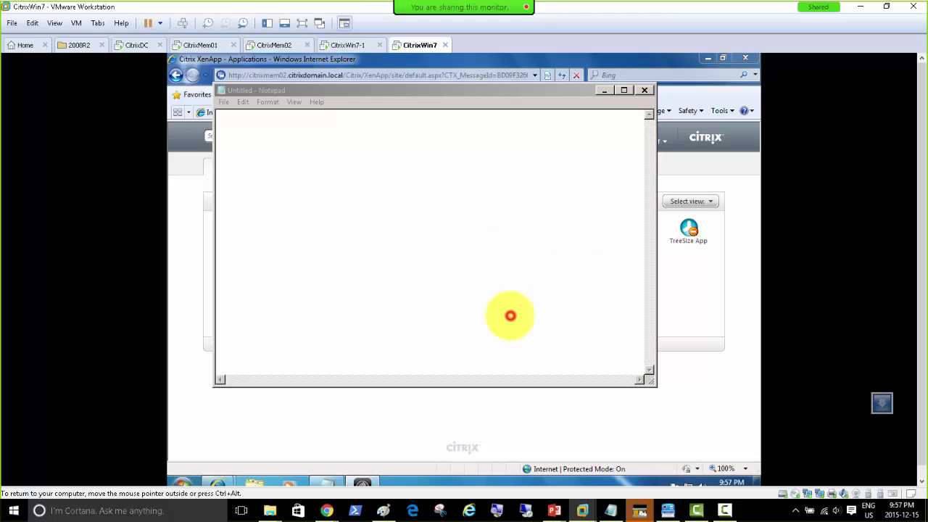
{"action": "left_click", "coordinate": [198, 45]}
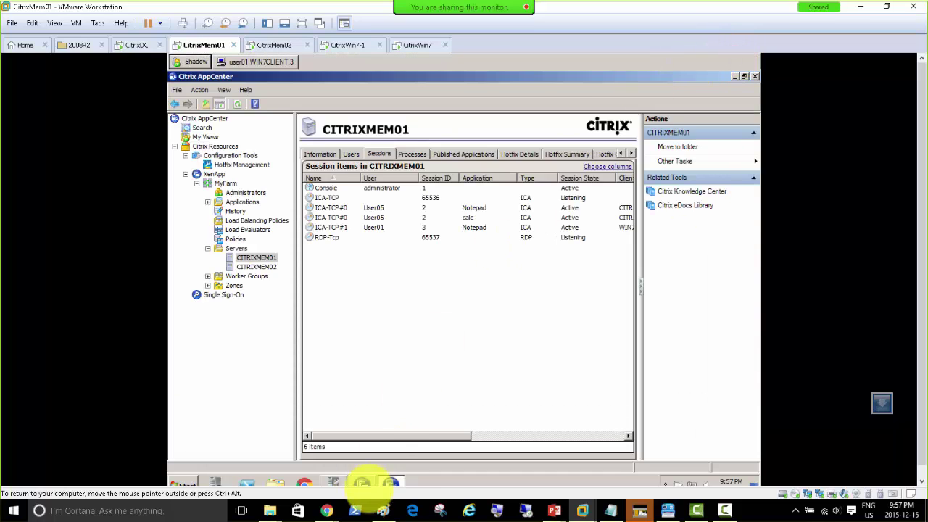
Switch between Role Manager and AppCenter, then close Role Manager and Initial Configuration Tasks.
{"action": "left_click", "coordinate": [363, 482]}
{"action": "left_click", "coordinate": [363, 481]}
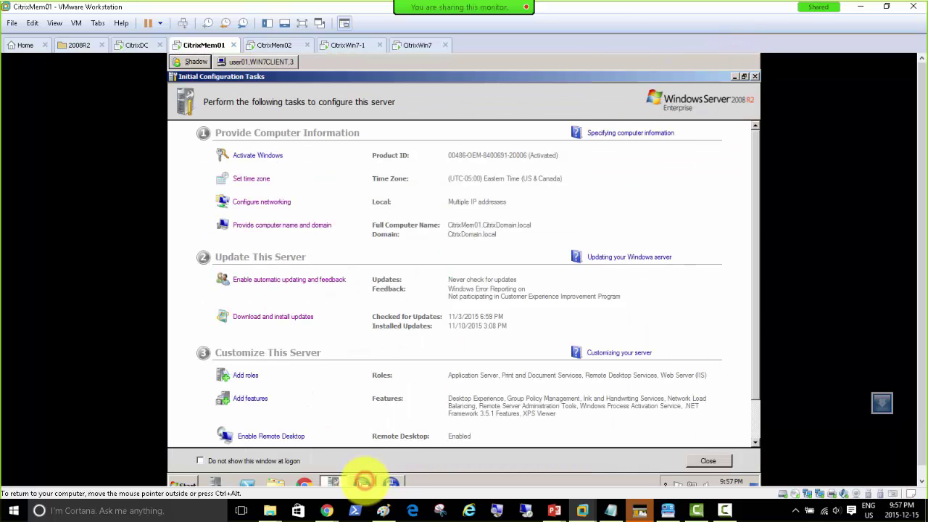
{"action": "left_click", "coordinate": [392, 482]}
{"action": "left_click", "coordinate": [366, 481]}
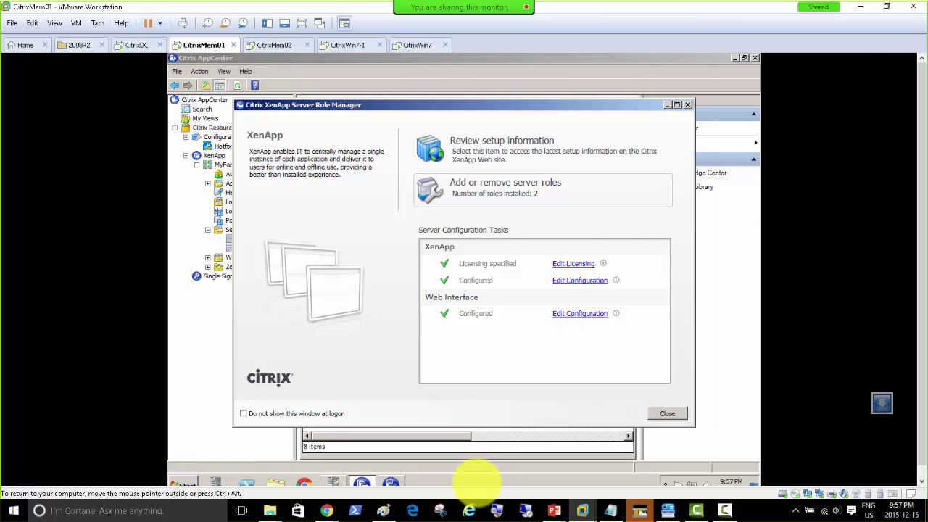
{"action": "left_click", "coordinate": [665, 105]}
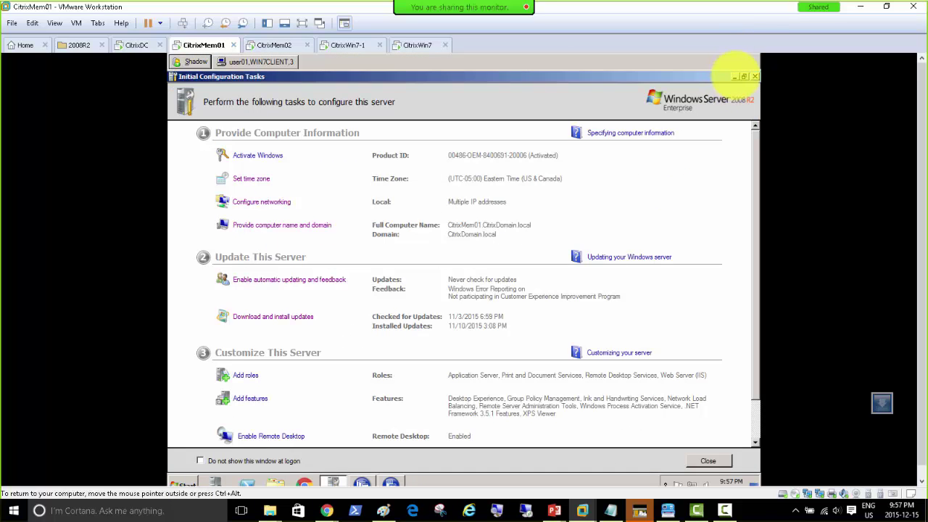
{"action": "left_click", "coordinate": [733, 76]}
Stop shadowing user01 and start shadowing user05 from the CITRIXMEM01 server list.
{"action": "left_click", "coordinate": [246, 66]}
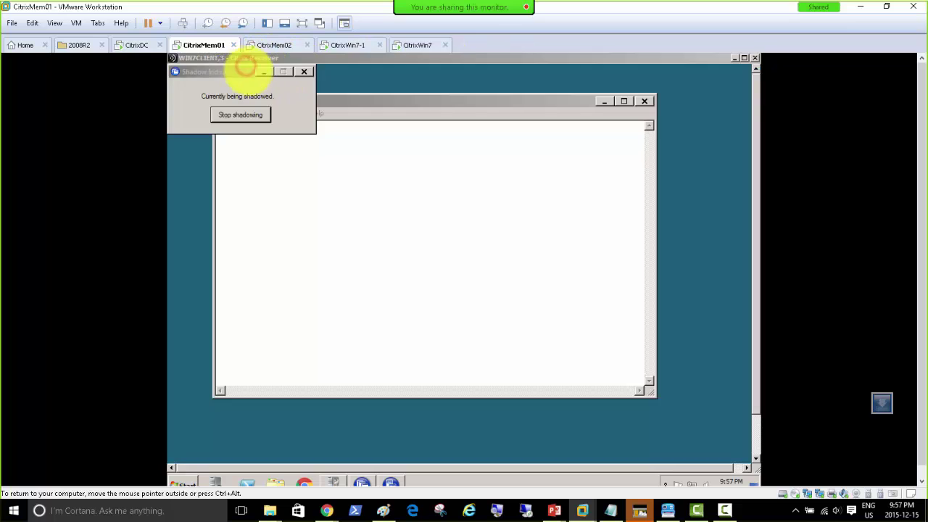
{"action": "left_click", "coordinate": [733, 57]}
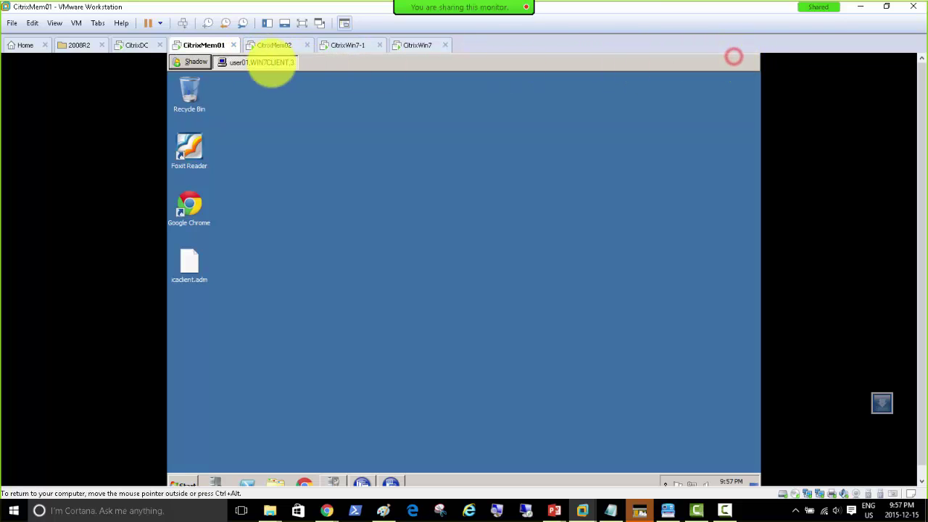
{"action": "left_click", "coordinate": [194, 61]}
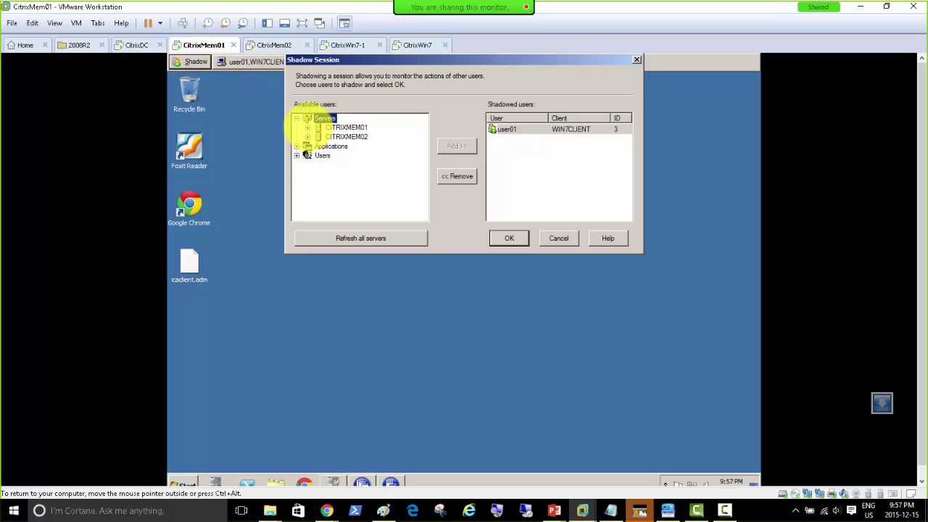
{"action": "left_click", "coordinate": [307, 128]}
{"action": "left_click", "coordinate": [345, 145]}
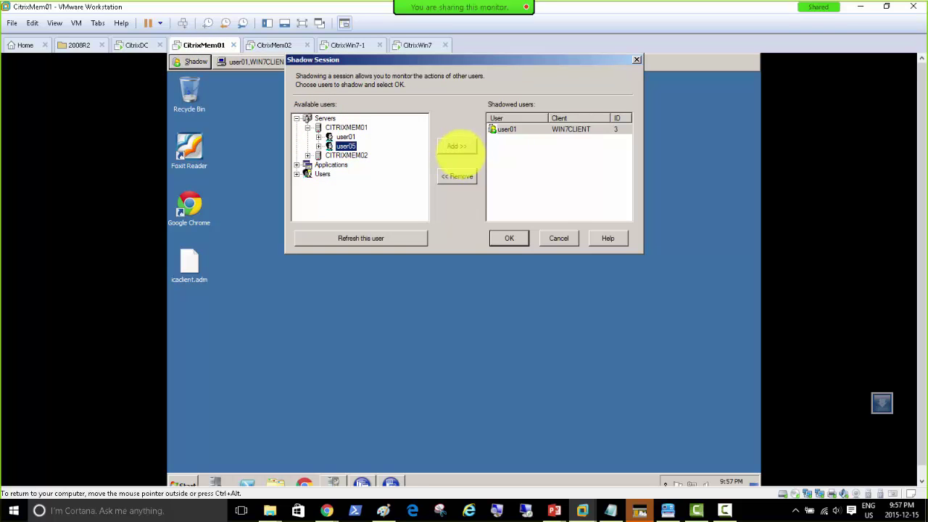
{"action": "left_click", "coordinate": [456, 146]}
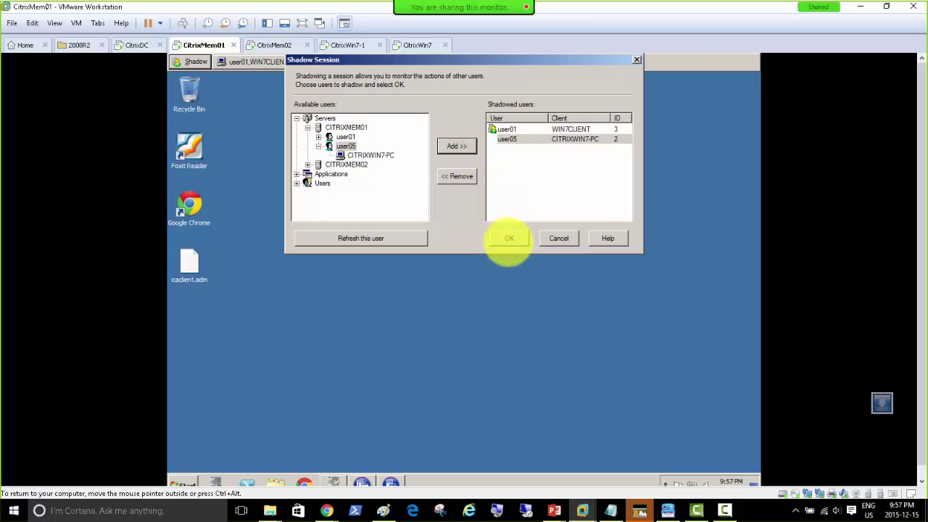
{"action": "left_click", "coordinate": [509, 240]}
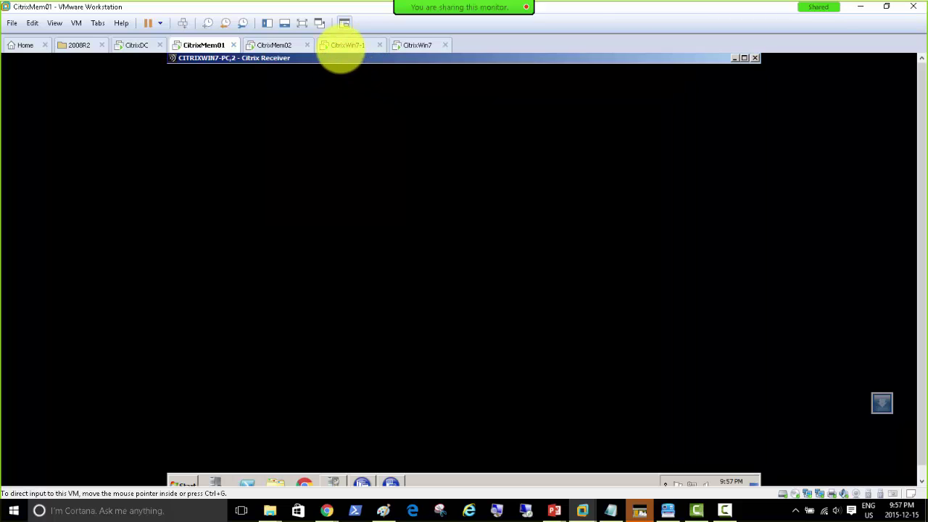
Dismiss the Citrix license warning and compare user05's Notepad on CitrixWin7-1 with the shadow view.
{"action": "left_click", "coordinate": [340, 45]}
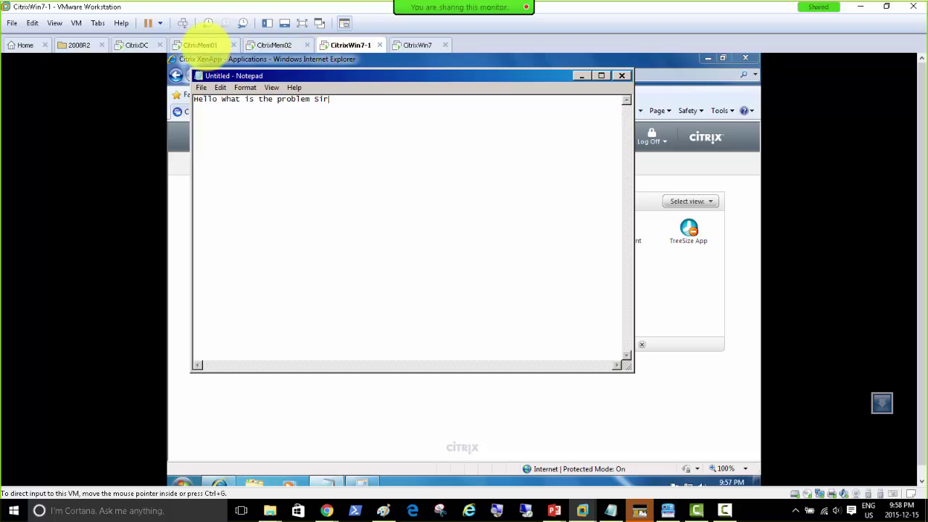
{"action": "left_click", "coordinate": [198, 45]}
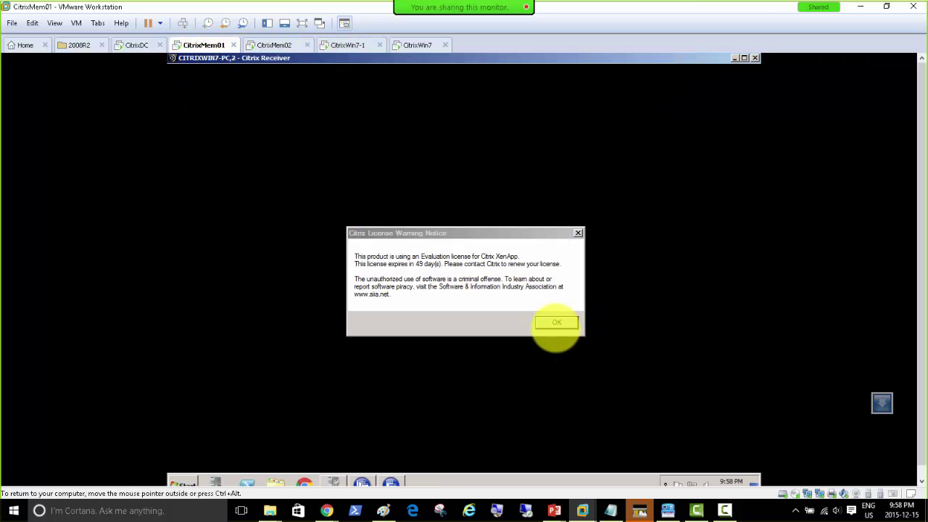
{"action": "left_click", "coordinate": [556, 322]}
{"action": "left_click", "coordinate": [341, 44]}
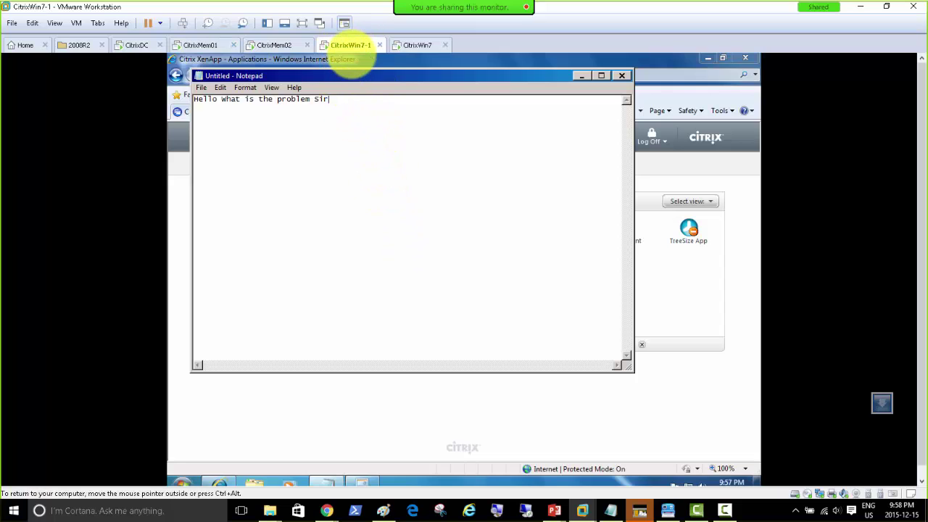
{"action": "left_click", "coordinate": [192, 46]}
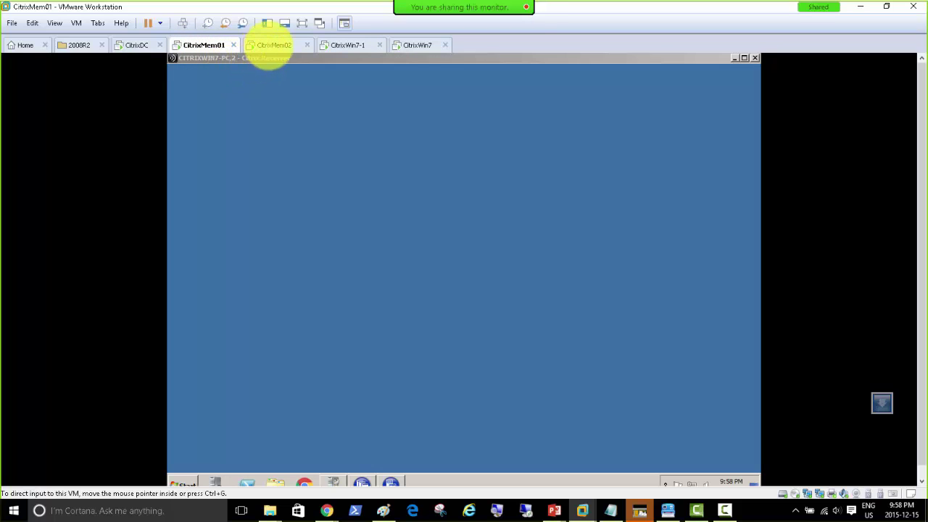
{"action": "left_click", "coordinate": [340, 45]}
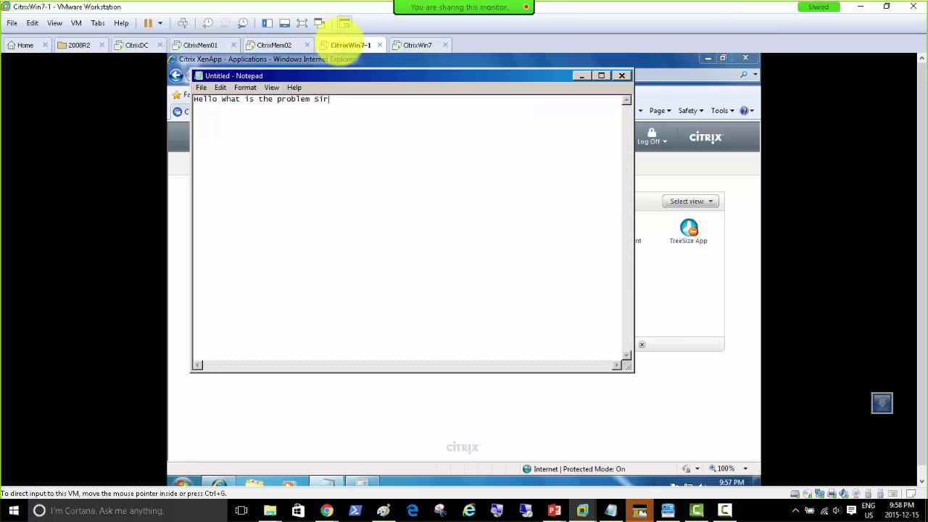
{"action": "left_click", "coordinate": [198, 45]}
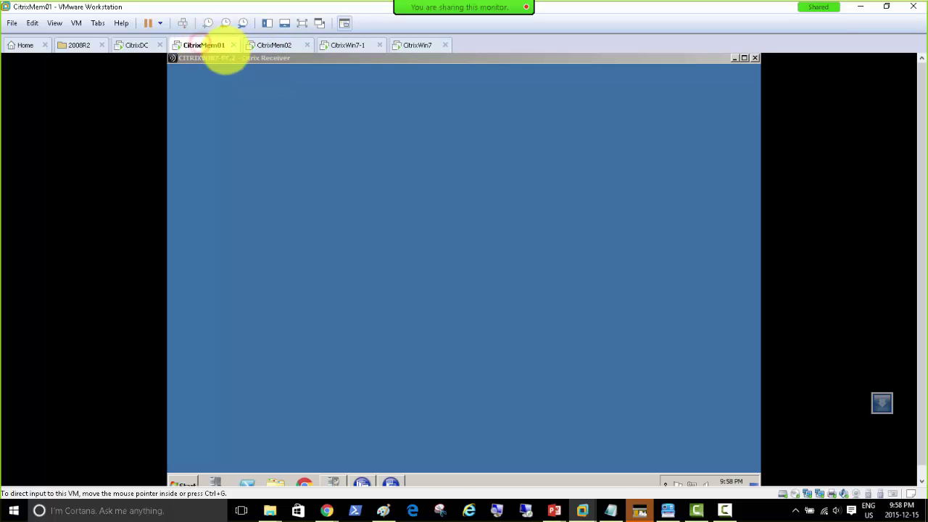
End the user05 shadow session, then check the CitrixWin7-1 and CitrixWin7 machines.
{"action": "left_click", "coordinate": [734, 58]}
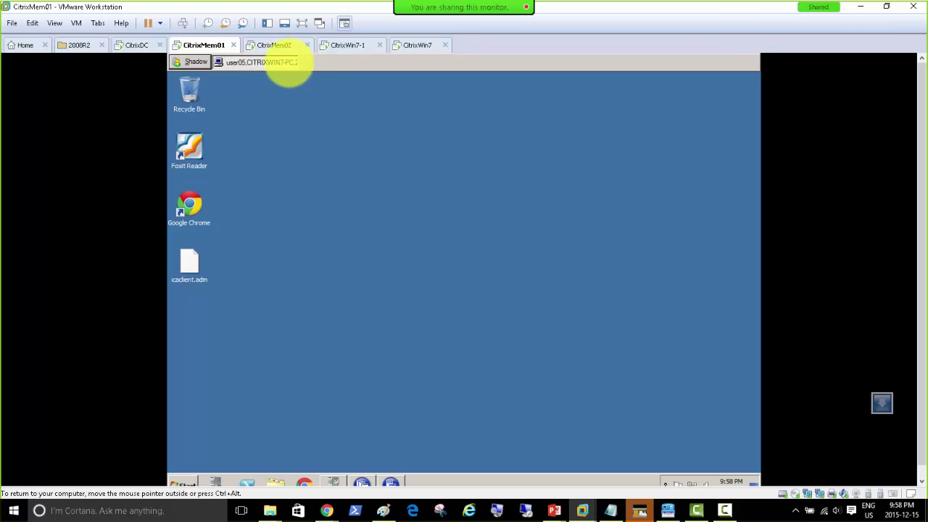
{"action": "left_click", "coordinate": [262, 63]}
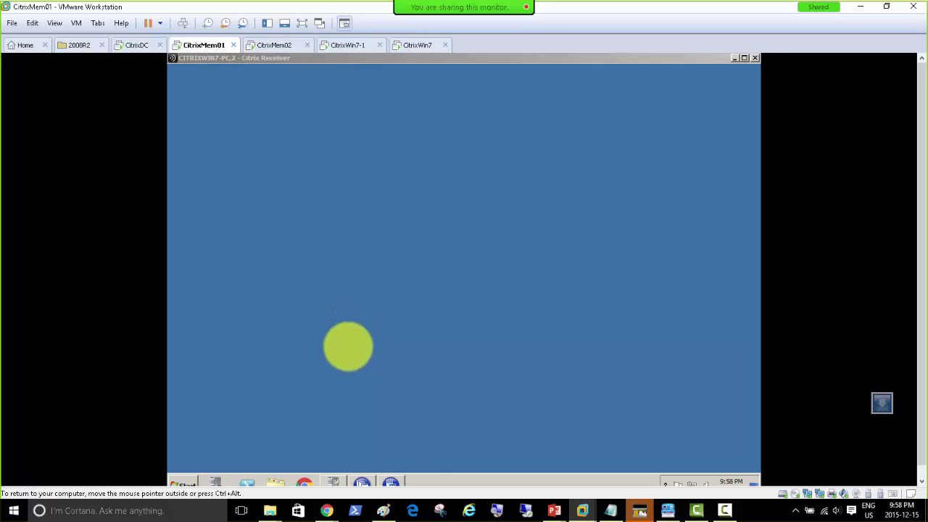
{"action": "left_click", "coordinate": [362, 482]}
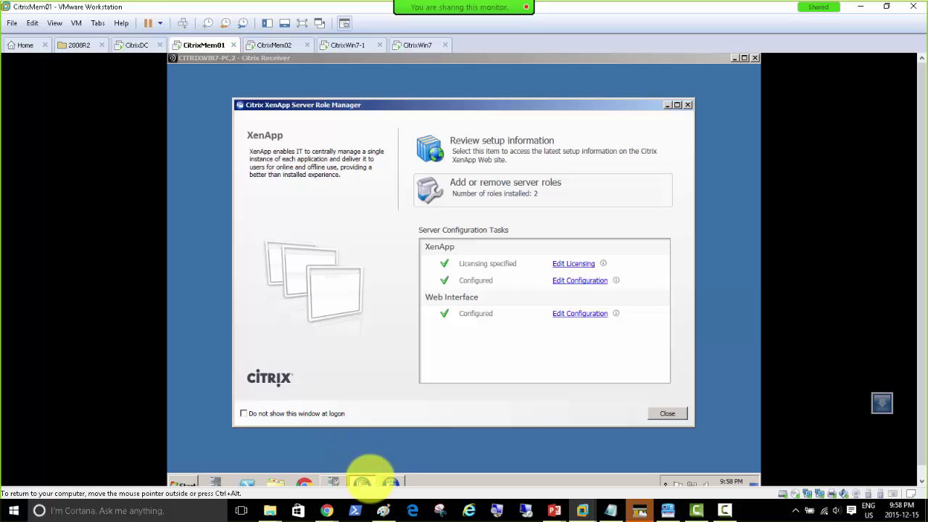
{"action": "left_click", "coordinate": [666, 105]}
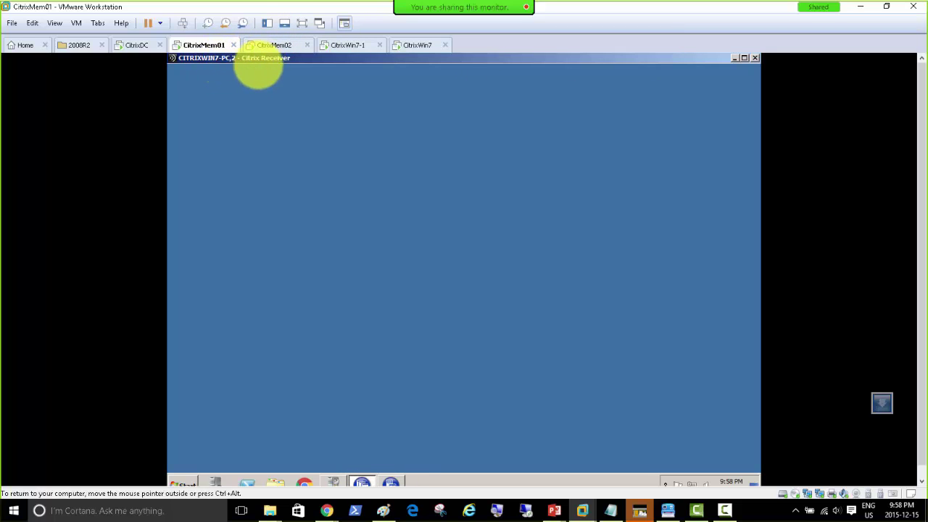
{"action": "left_click", "coordinate": [744, 58]}
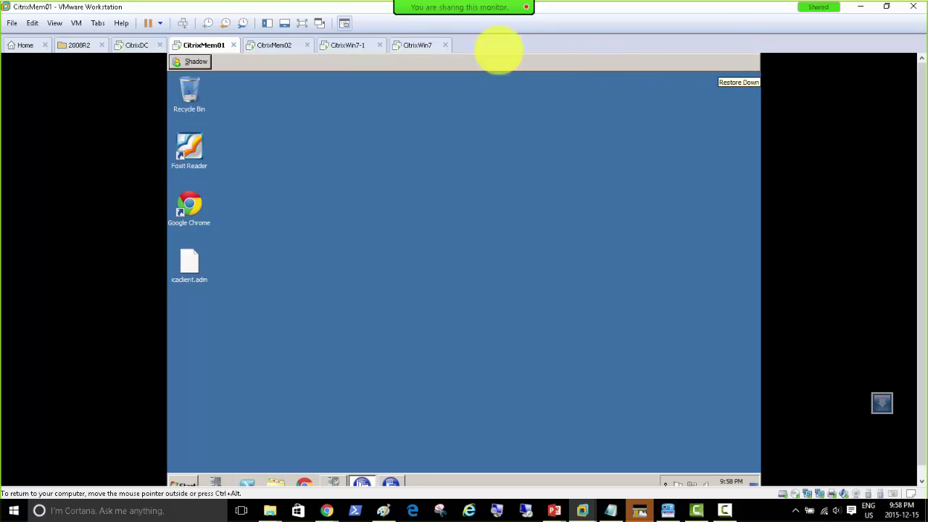
{"action": "left_click", "coordinate": [339, 44]}
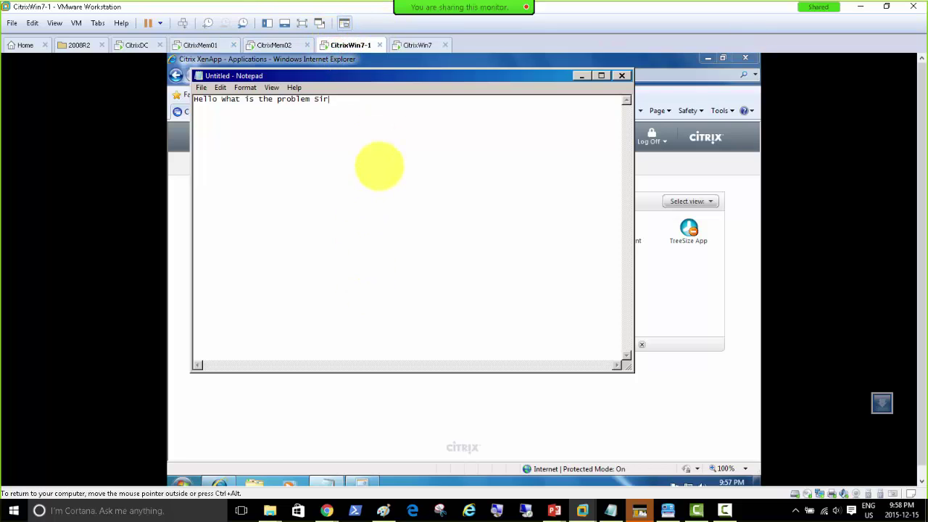
{"action": "left_click", "coordinate": [407, 45]}
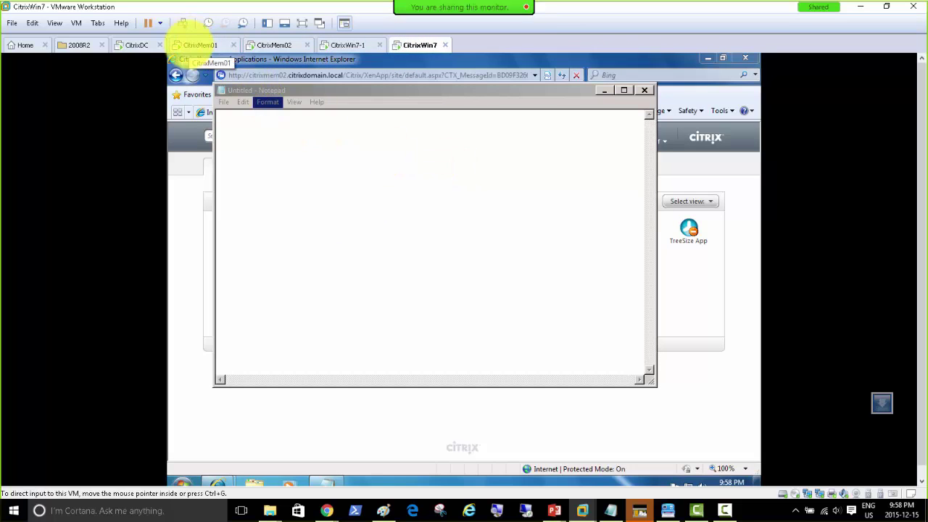
{"action": "left_click", "coordinate": [190, 45]}
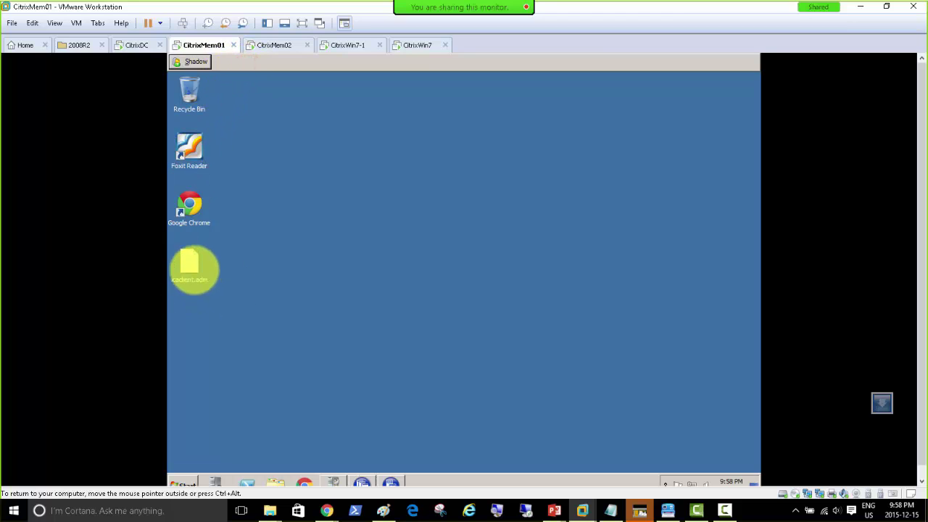
{"action": "left_click", "coordinate": [187, 485]}
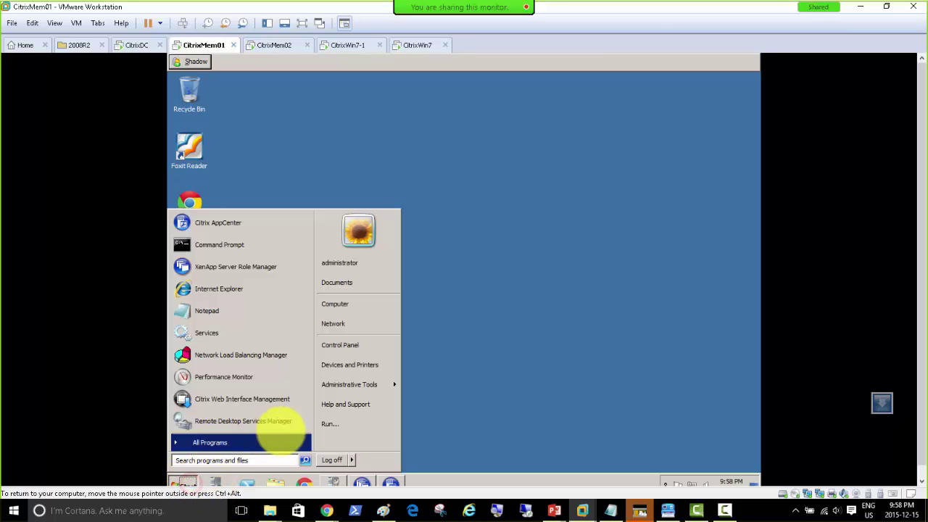
{"action": "left_click", "coordinate": [353, 302]}
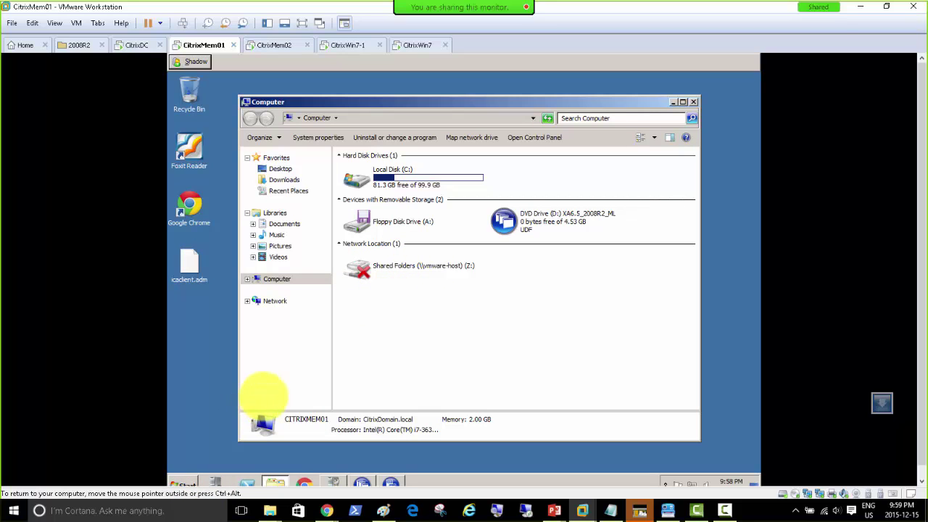
{"action": "left_click", "coordinate": [183, 484]}
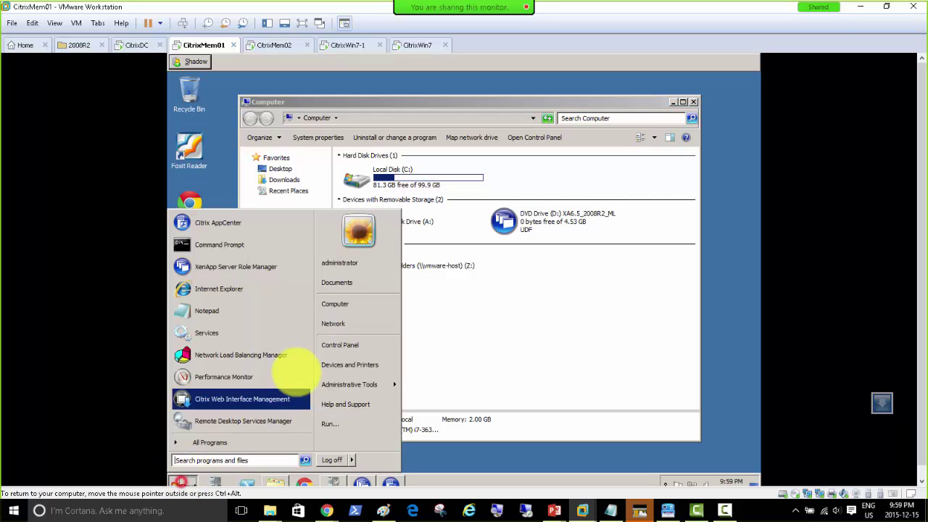
{"action": "right_click", "coordinate": [353, 305]}
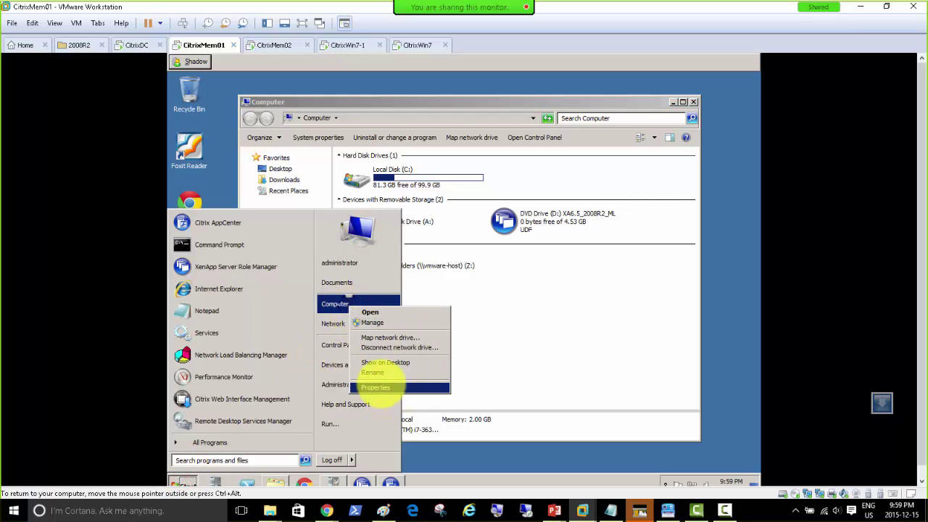
{"action": "left_click", "coordinate": [377, 380]}
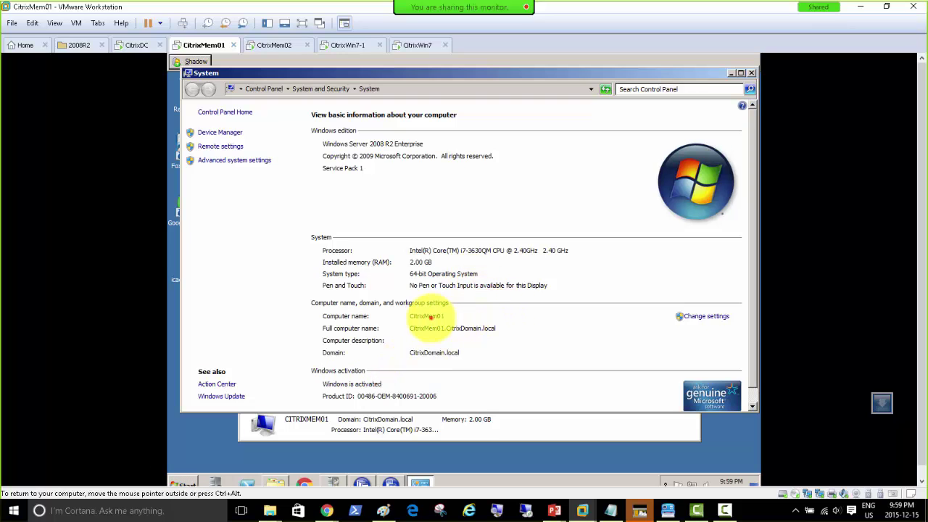
{"action": "left_click", "coordinate": [732, 74]}
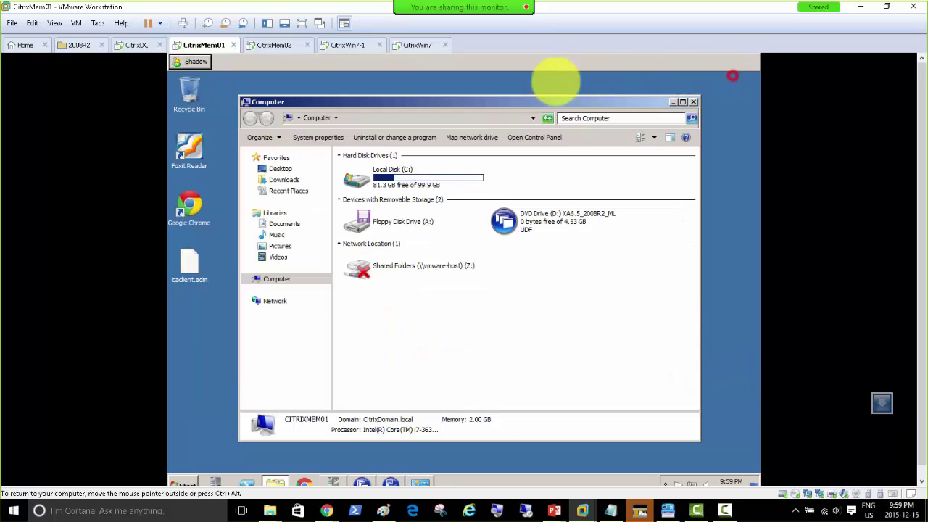
{"action": "left_click", "coordinate": [673, 102]}
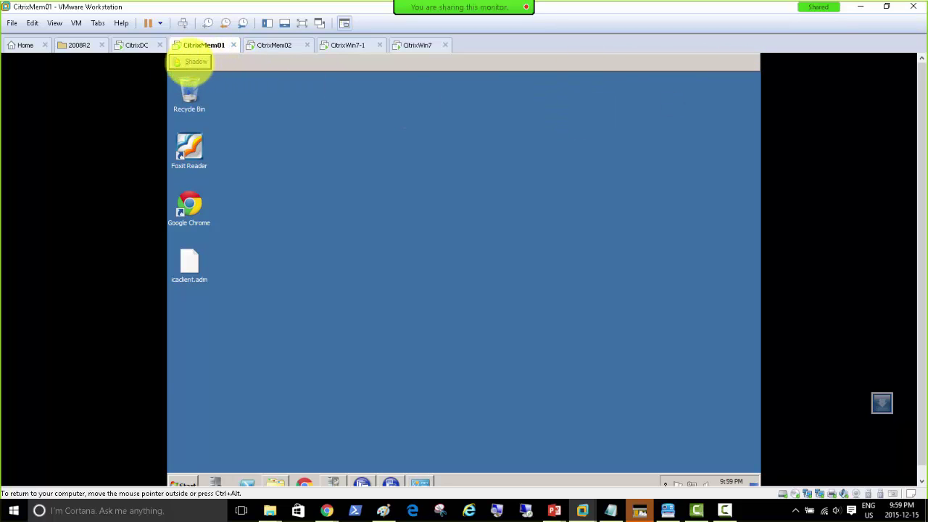
Shadow user01 through Applications > calc, dismiss the license notice, then go to CitrixWin7.
{"action": "left_click", "coordinate": [190, 61]}
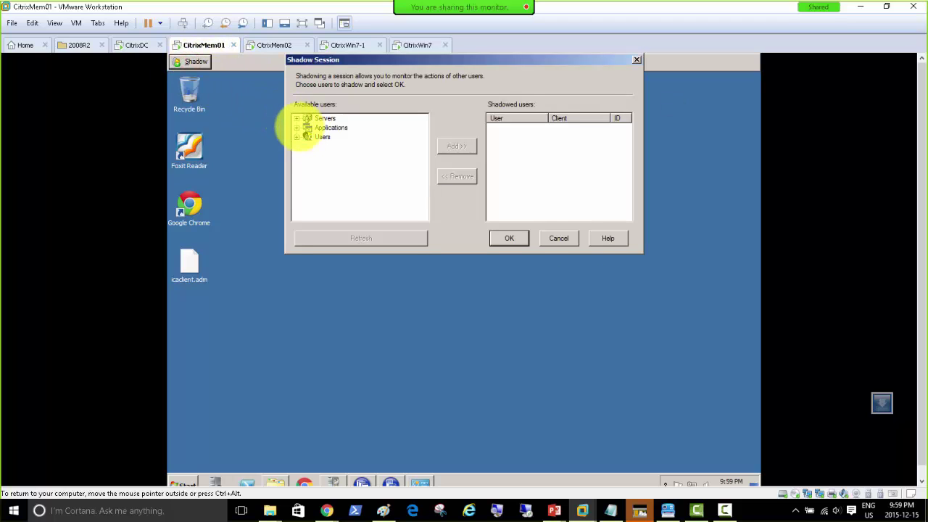
{"action": "left_click", "coordinate": [296, 127]}
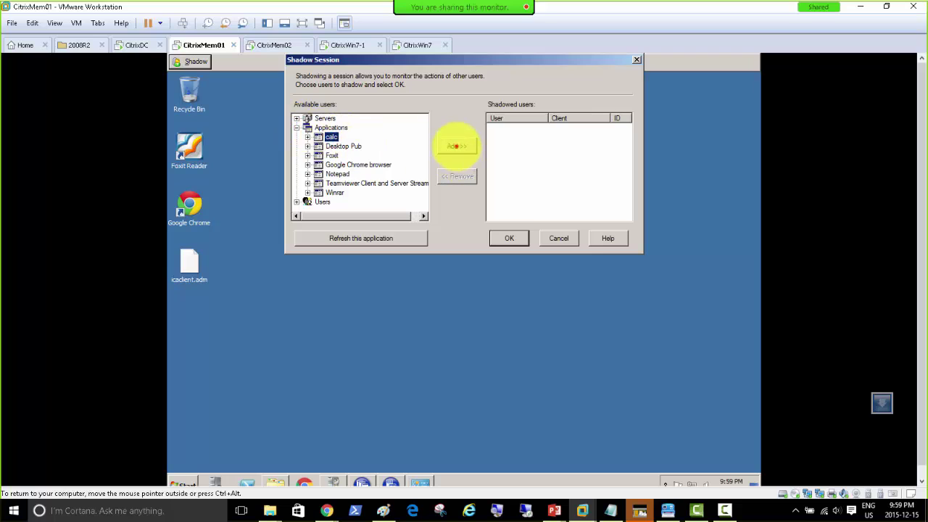
{"action": "left_click", "coordinate": [457, 146]}
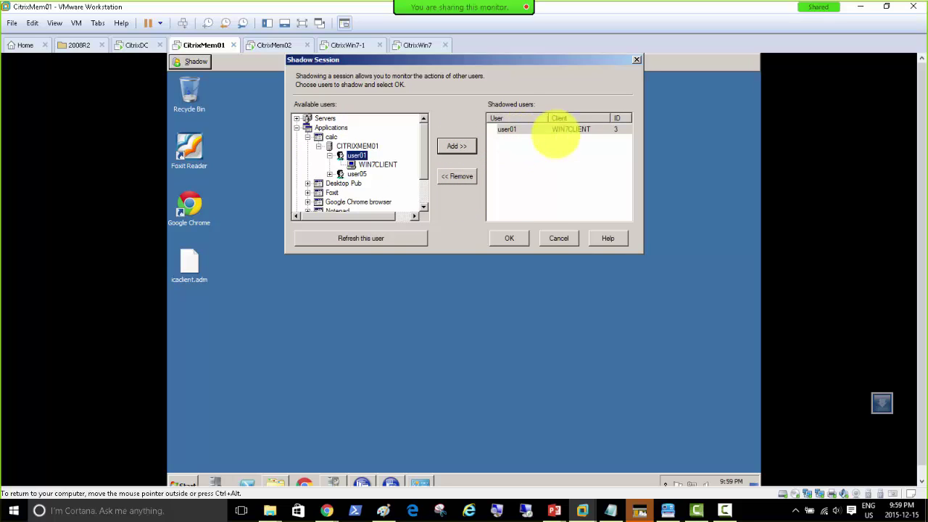
{"action": "left_click", "coordinate": [511, 239]}
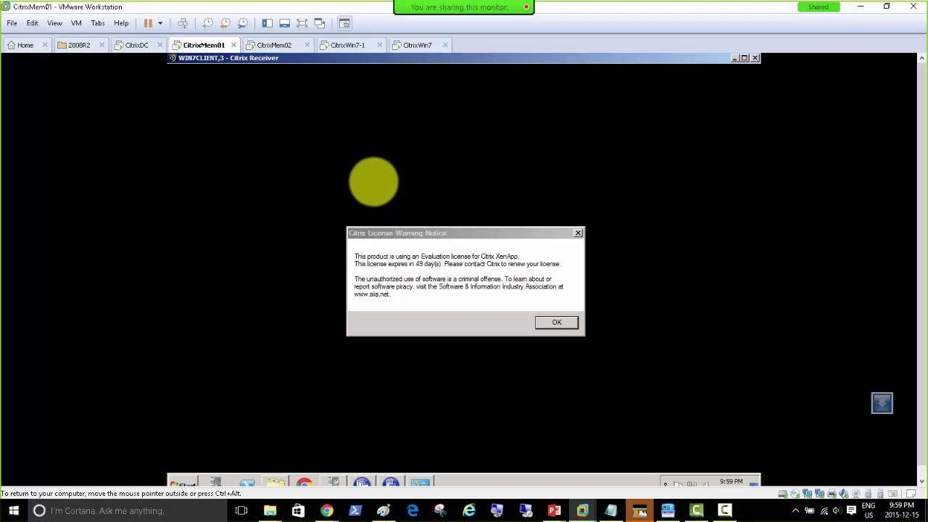
{"action": "left_click", "coordinate": [549, 322]}
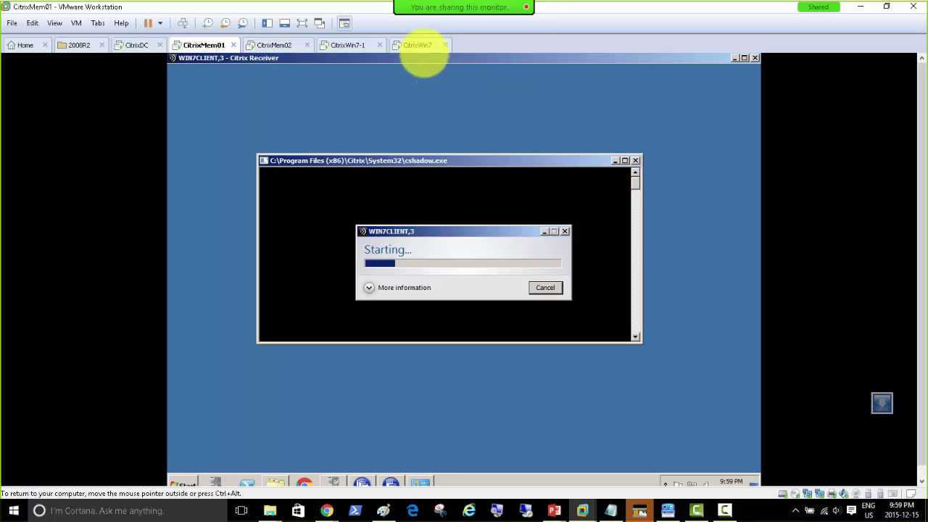
{"action": "left_click", "coordinate": [417, 44]}
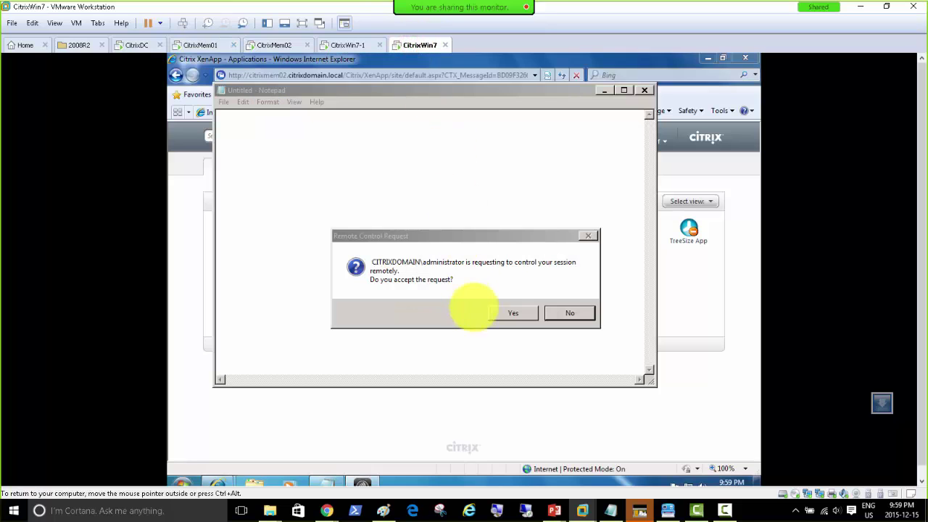
Accept user01's remote control request, watch the shadowed Notepad on CitrixMem01, then stop shadowing.
{"action": "left_click", "coordinate": [509, 315]}
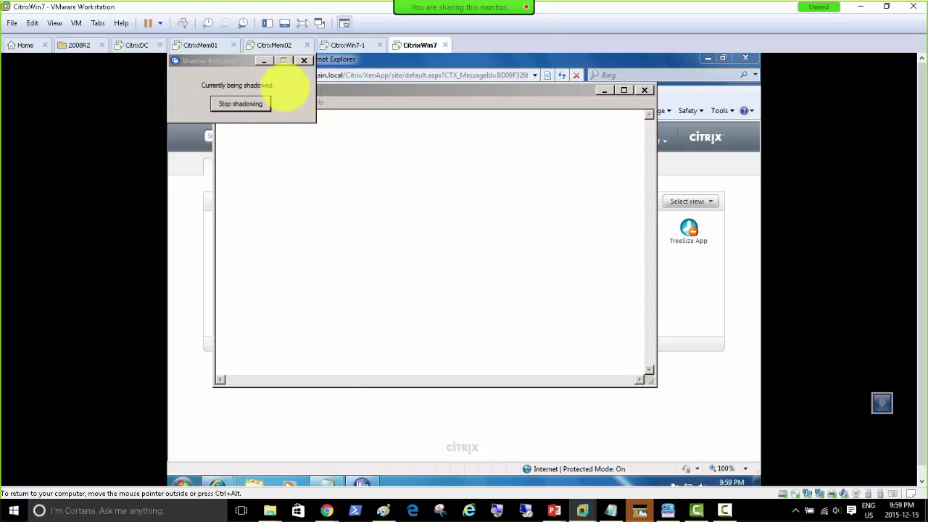
{"action": "left_click", "coordinate": [201, 45]}
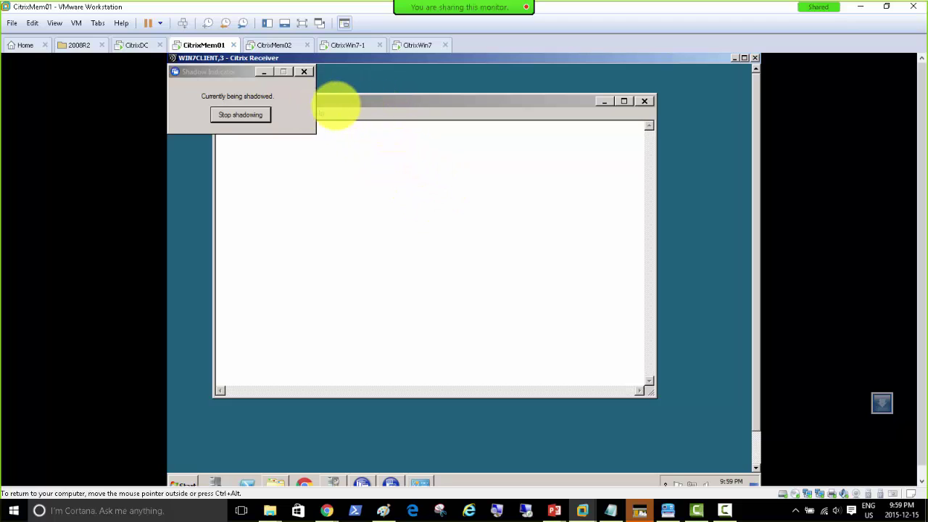
{"action": "left_click_drag", "start_coordinate": [216, 69], "coordinate": [297, 108]}
{"action": "left_click_drag", "start_coordinate": [467, 168], "coordinate": [508, 176]}
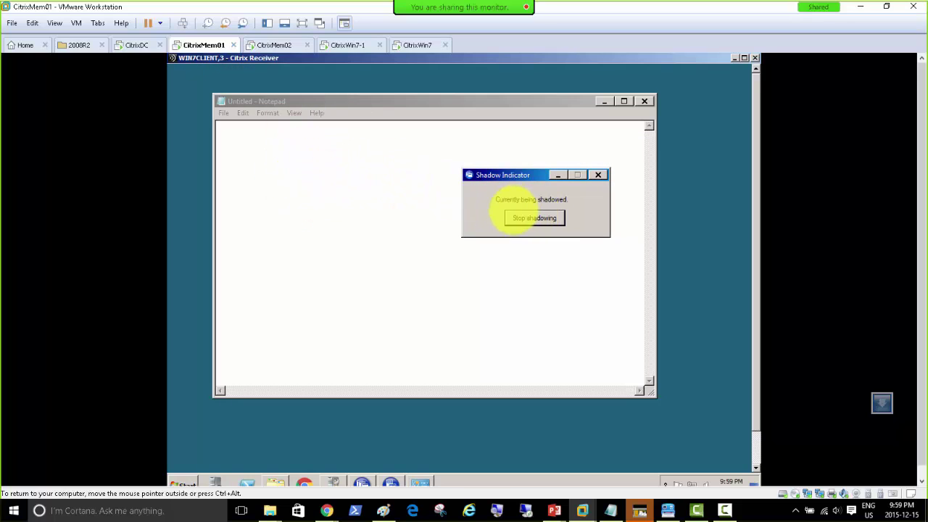
{"action": "left_click", "coordinate": [534, 218]}
{"action": "left_click", "coordinate": [410, 45]}
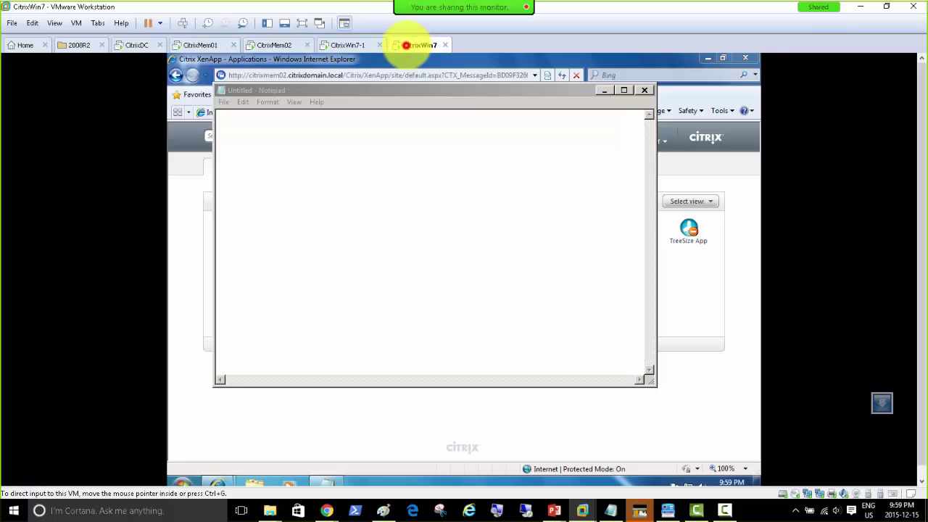
{"action": "left_click", "coordinate": [200, 45]}
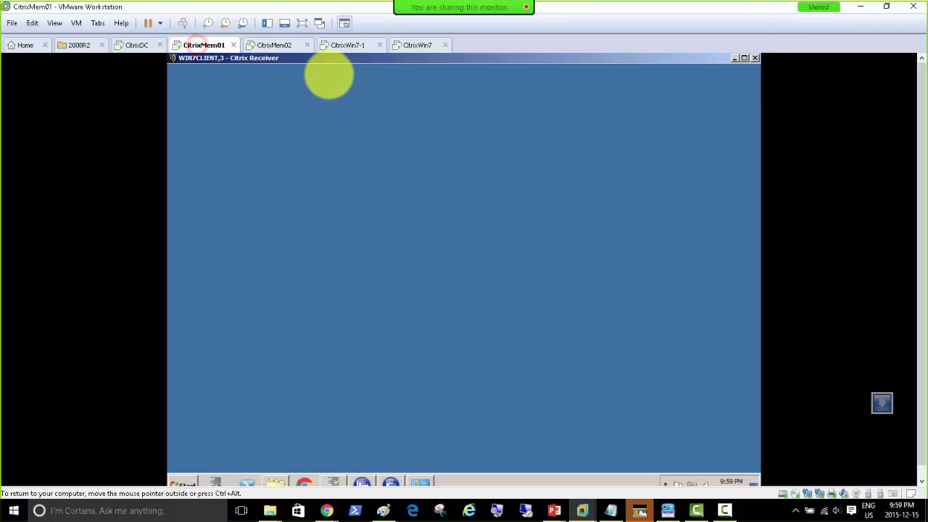
Close the old Citrix Receiver window and shadow user01's WIN7CLIENT session via Servers > CITRIXMEM01.
{"action": "left_click", "coordinate": [754, 57]}
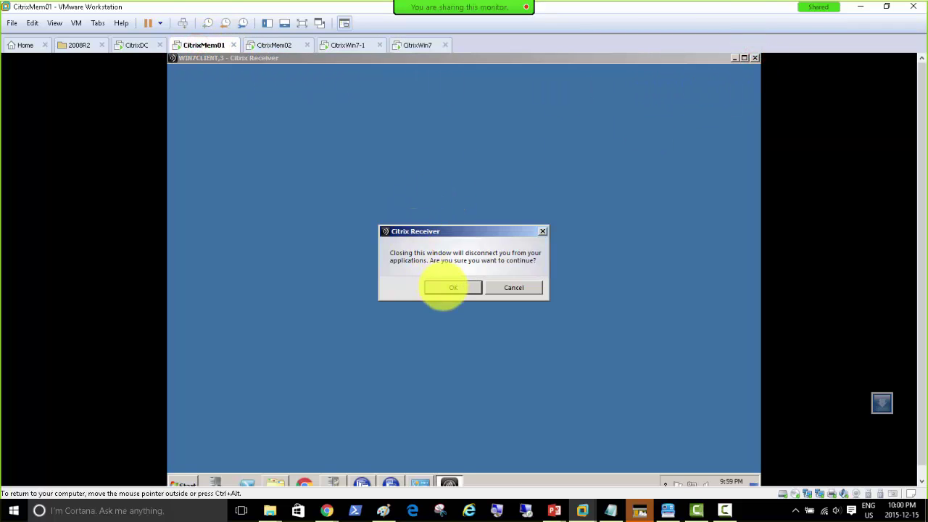
{"action": "left_click", "coordinate": [442, 287]}
{"action": "left_click", "coordinate": [193, 62]}
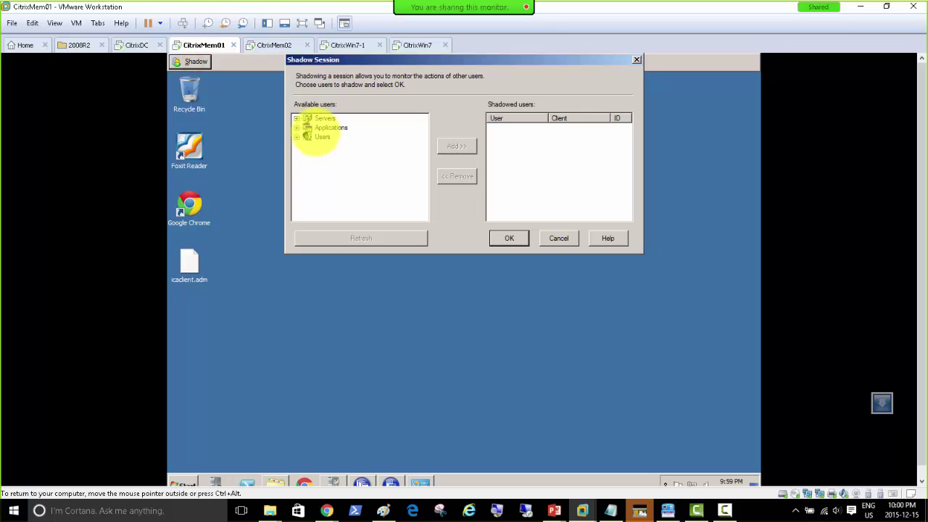
{"action": "left_click", "coordinate": [296, 118]}
{"action": "left_click", "coordinate": [307, 127]}
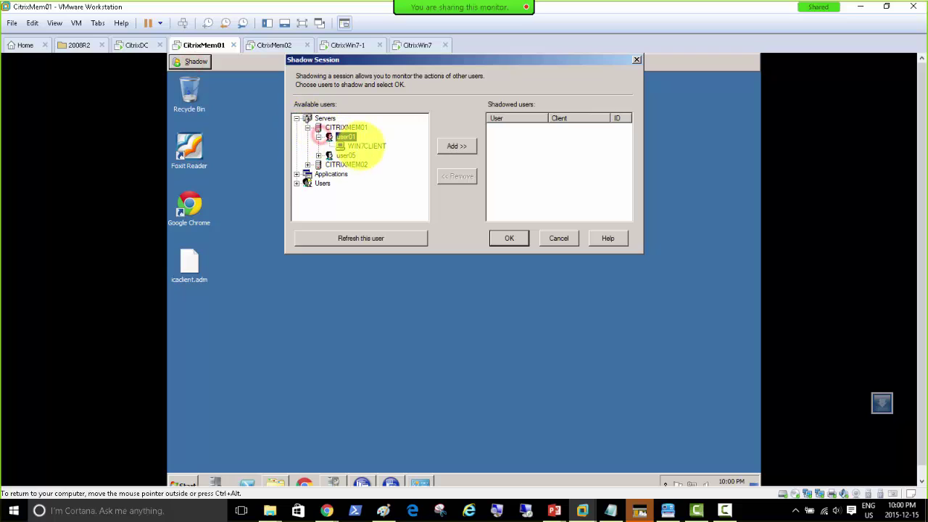
{"action": "left_click", "coordinate": [366, 145]}
{"action": "left_click", "coordinate": [456, 145]}
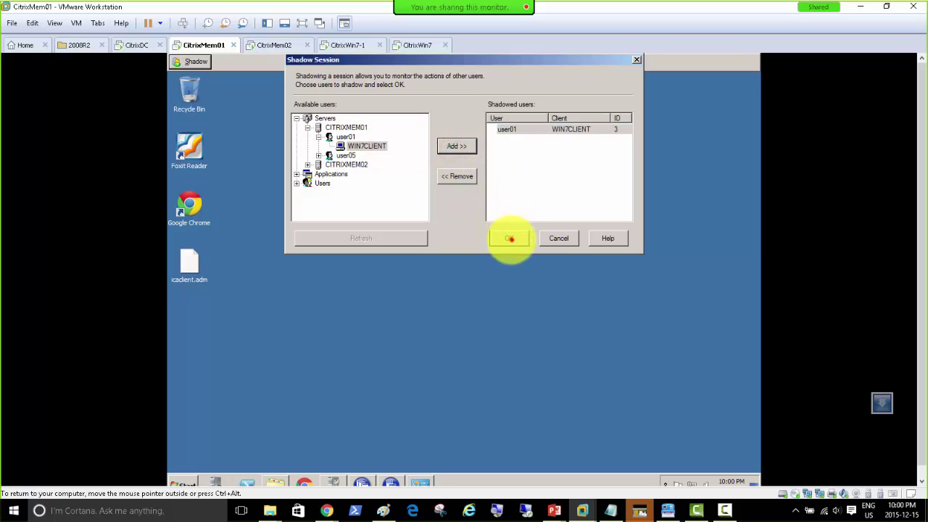
{"action": "left_click", "coordinate": [510, 238]}
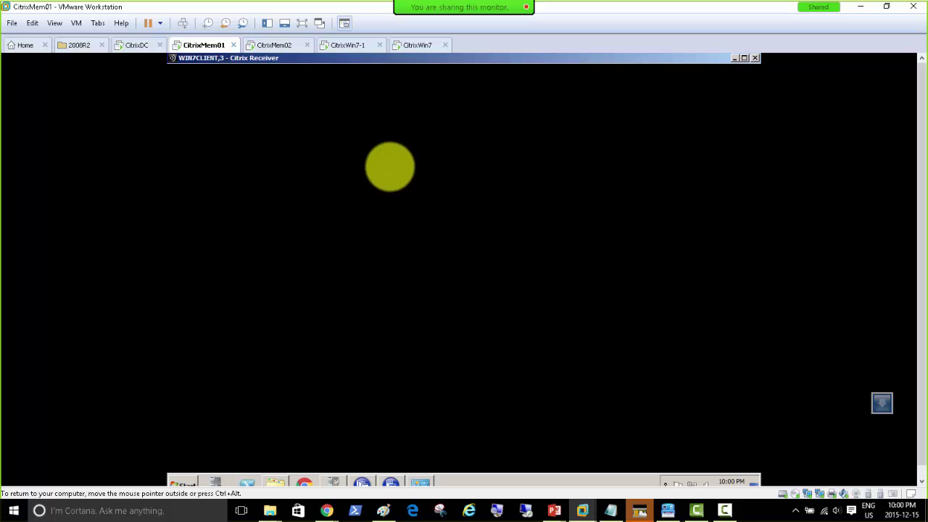
{"action": "left_click", "coordinate": [552, 320]}
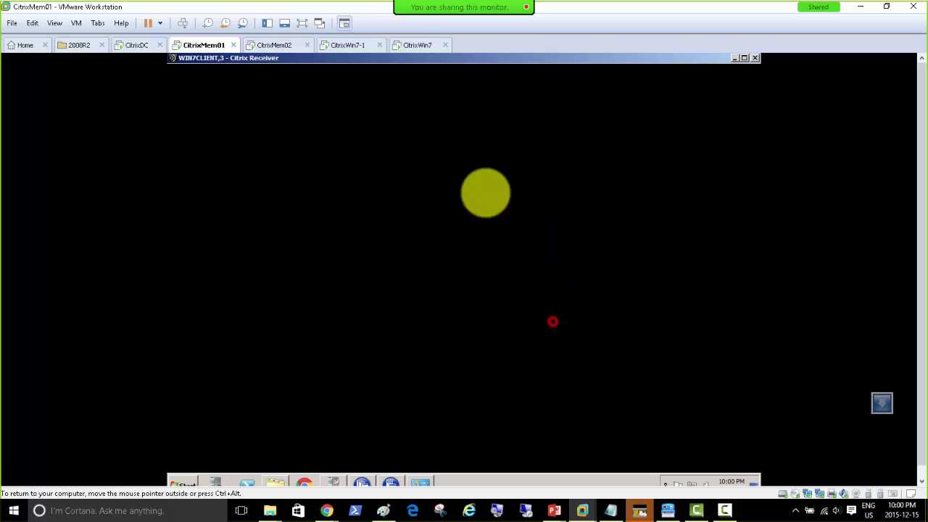
Accept the remote-control request as user01 on CitrixWin7.
{"action": "left_click", "coordinate": [413, 46]}
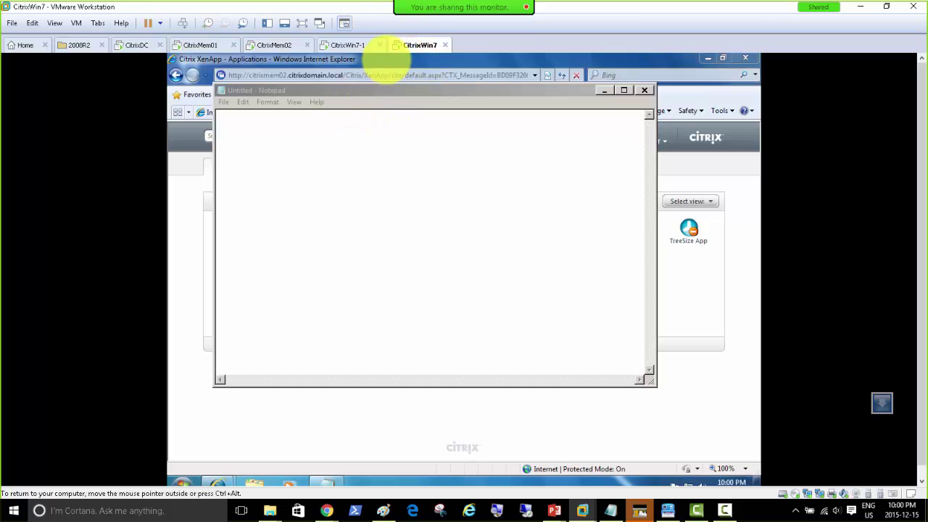
{"action": "left_click", "coordinate": [195, 44]}
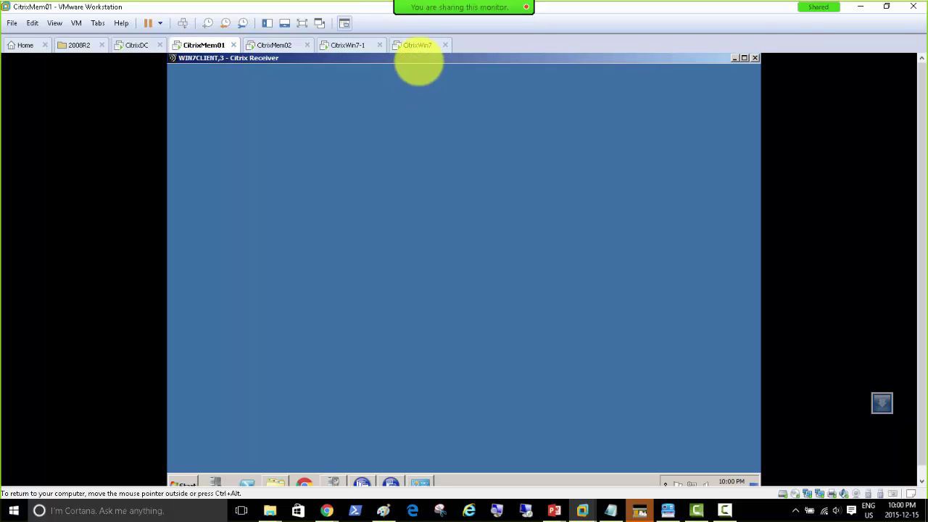
{"action": "left_click", "coordinate": [414, 45]}
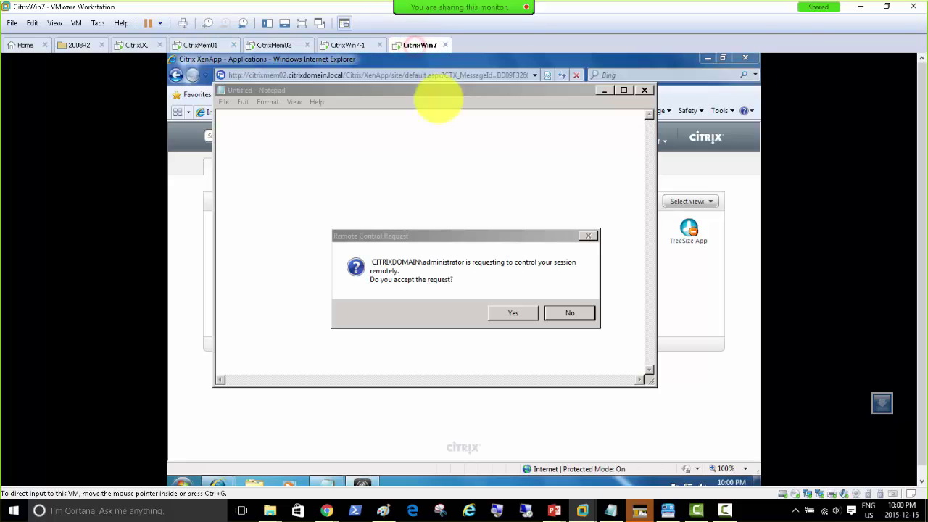
{"action": "left_click", "coordinate": [507, 311]}
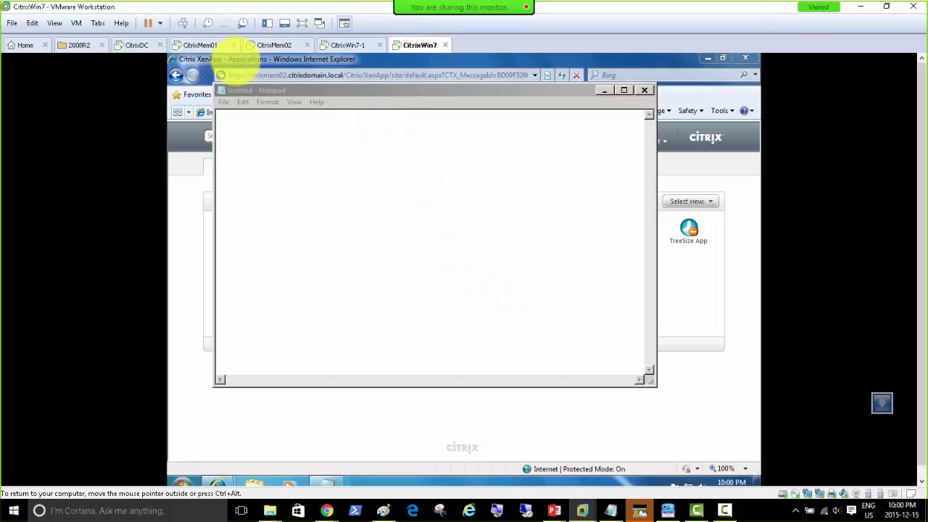
Watch user01's shadowed Notepad in the CitrixMem01 Citrix Receiver window, then minimize it.
{"action": "left_click", "coordinate": [195, 45]}
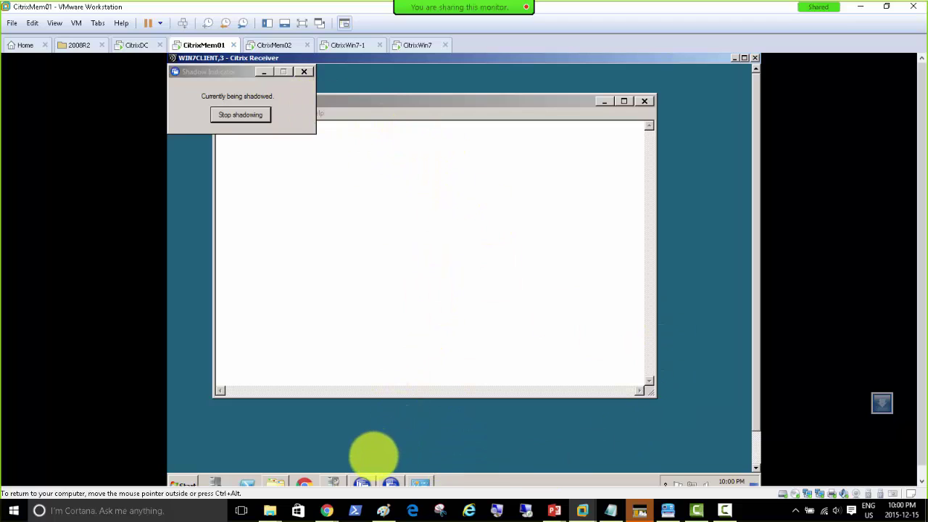
{"action": "left_click", "coordinate": [758, 445]}
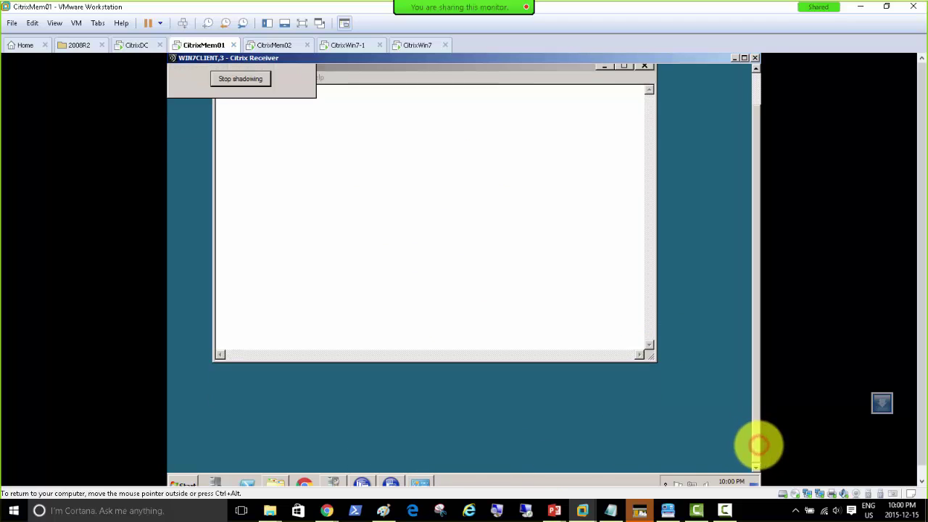
{"action": "left_click_drag", "start_coordinate": [758, 445], "coordinate": [766, 290]}
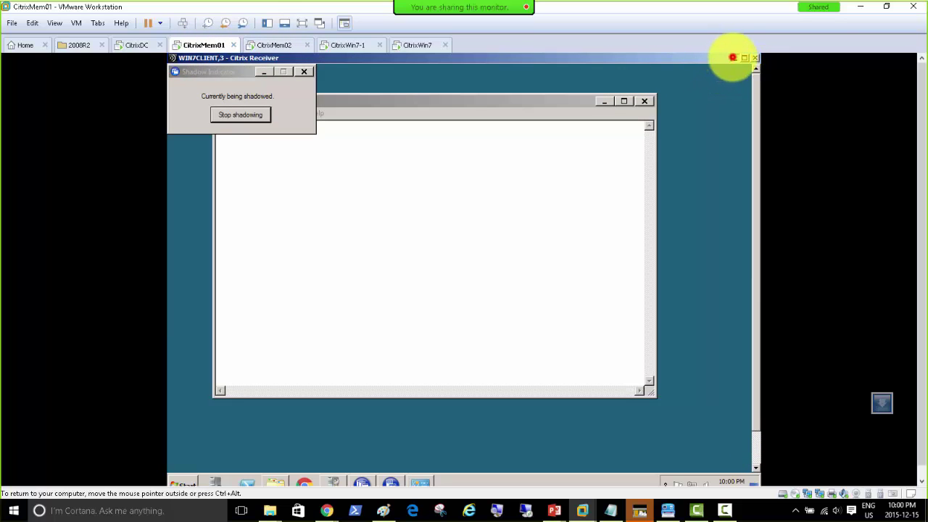
{"action": "left_click", "coordinate": [732, 57]}
Shadow user05's CITRIXWIN7-PC session from Servers > CITRIXMEM01, then check Notepad on CitrixWin7-1.
{"action": "left_click", "coordinate": [191, 61]}
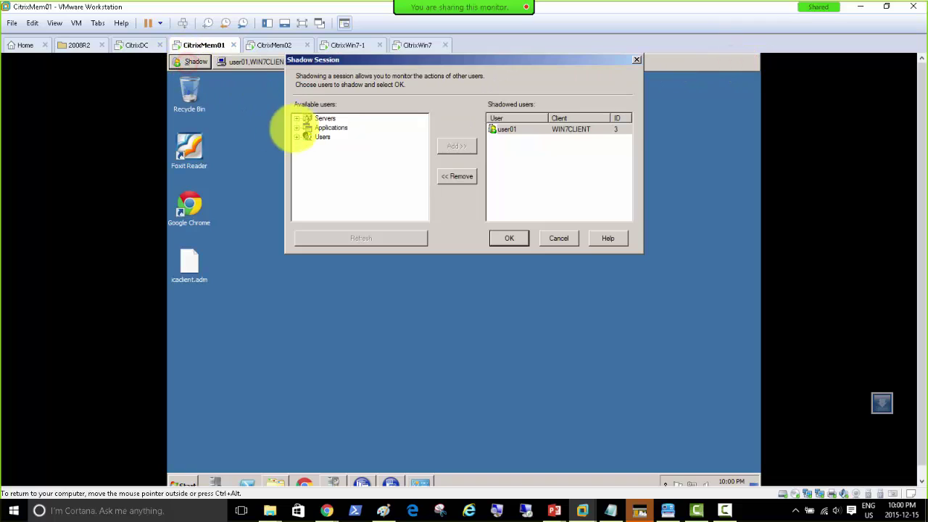
{"action": "left_click", "coordinate": [296, 119]}
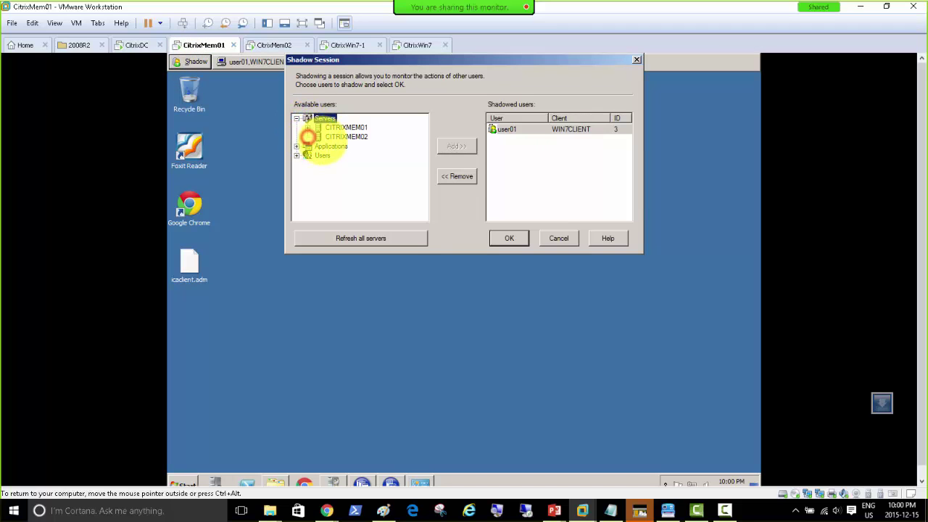
{"action": "left_click", "coordinate": [307, 127]}
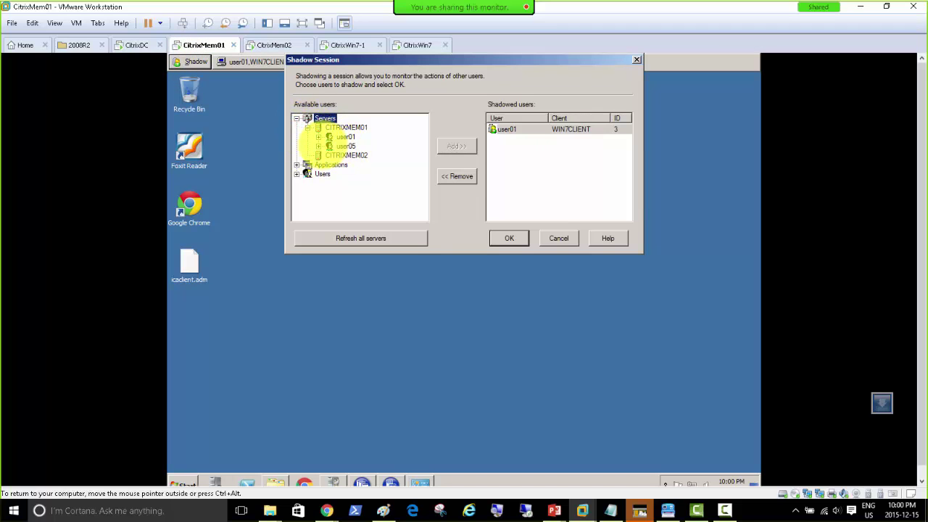
{"action": "left_click", "coordinate": [358, 155]}
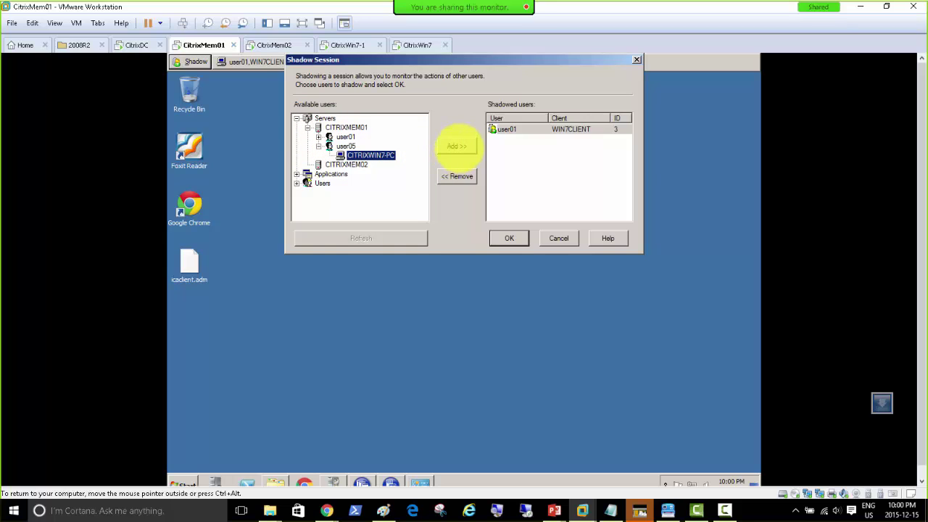
{"action": "left_click", "coordinate": [458, 146]}
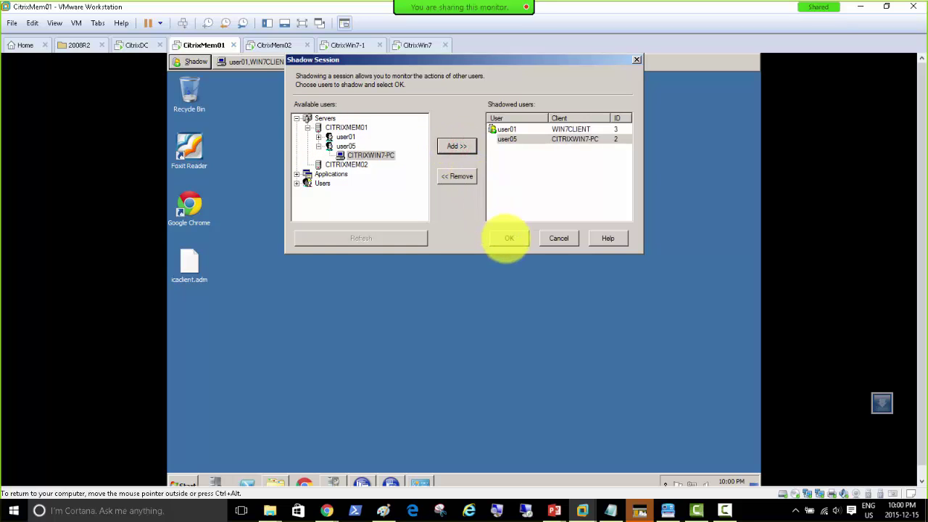
{"action": "left_click", "coordinate": [508, 238]}
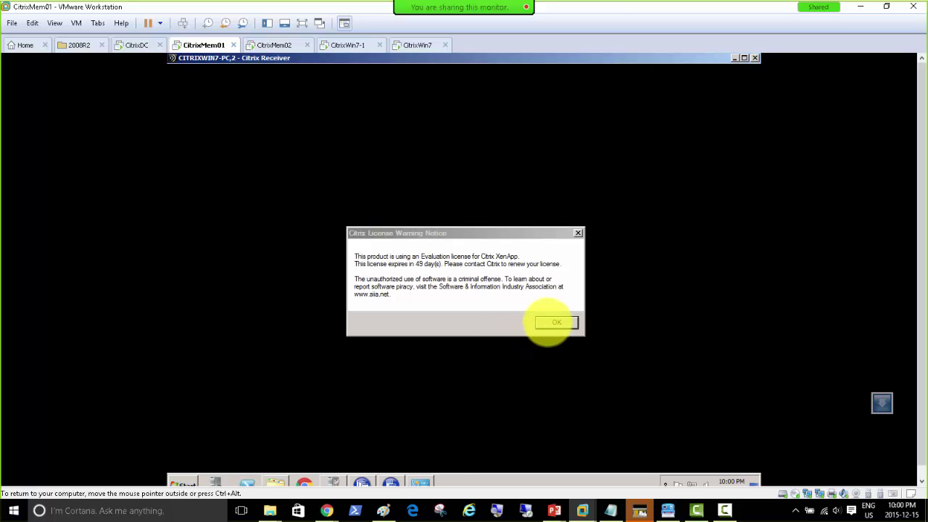
{"action": "left_click", "coordinate": [547, 322]}
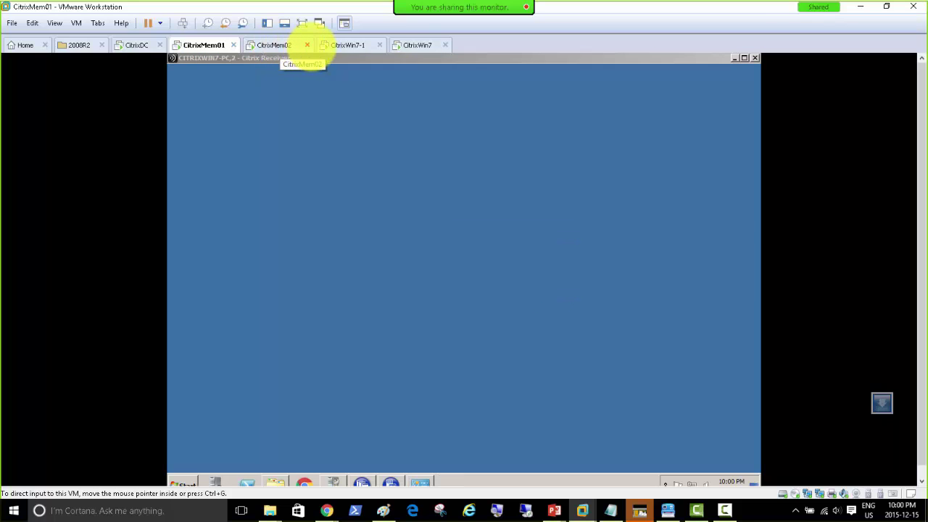
{"action": "left_click", "coordinate": [342, 45]}
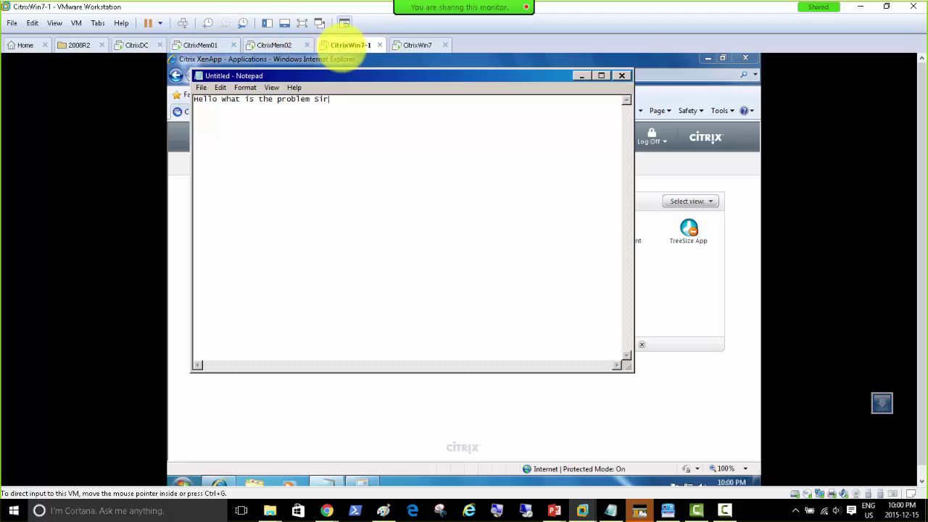
{"action": "left_click", "coordinate": [203, 45]}
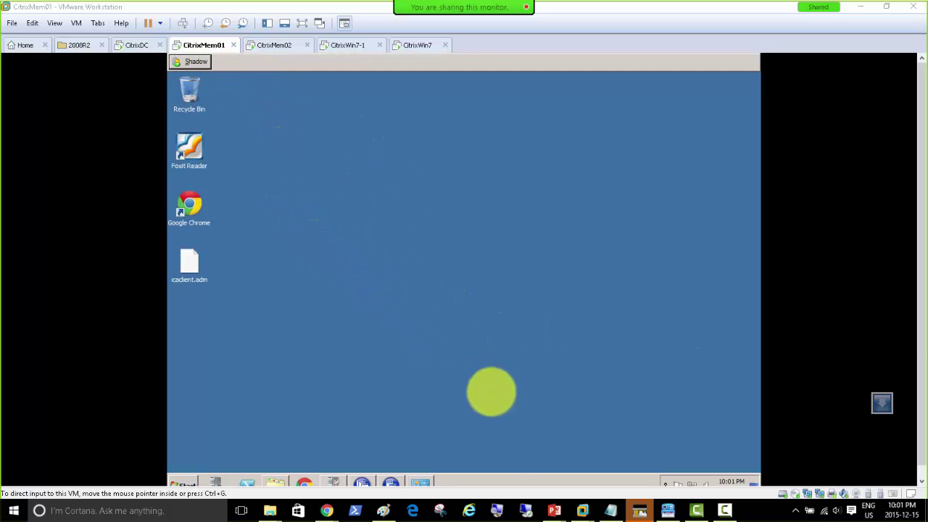
Launch Shadow Taskbar on CitrixMem02 from Start > Administrative Tools > Citrix > Administration Tools.
{"action": "left_click", "coordinate": [496, 392]}
{"action": "left_click", "coordinate": [385, 482]}
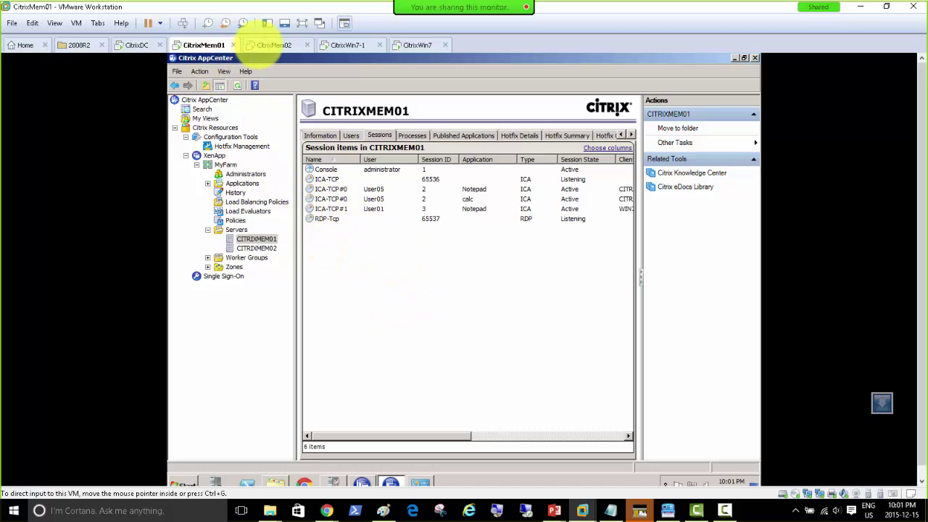
{"action": "left_click", "coordinate": [267, 44]}
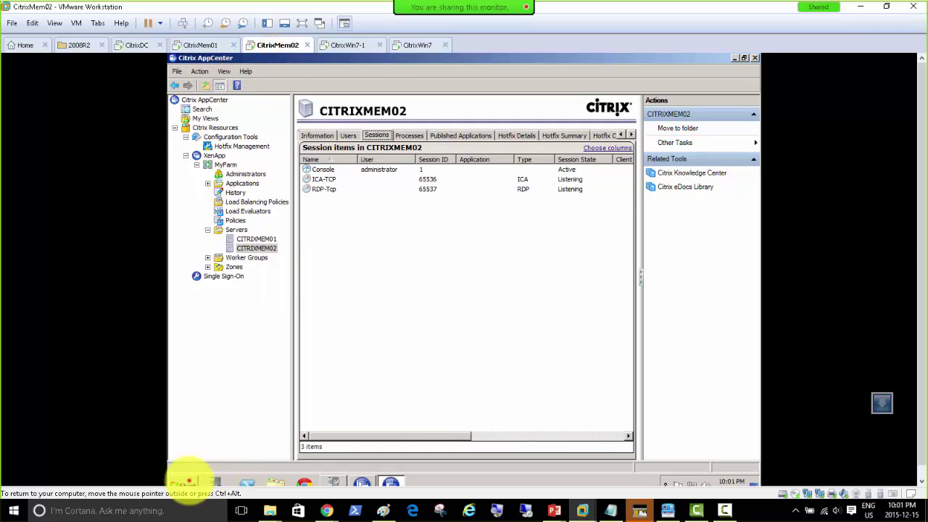
{"action": "left_click", "coordinate": [186, 482]}
{"action": "mouse_move", "coordinate": [388, 388]}
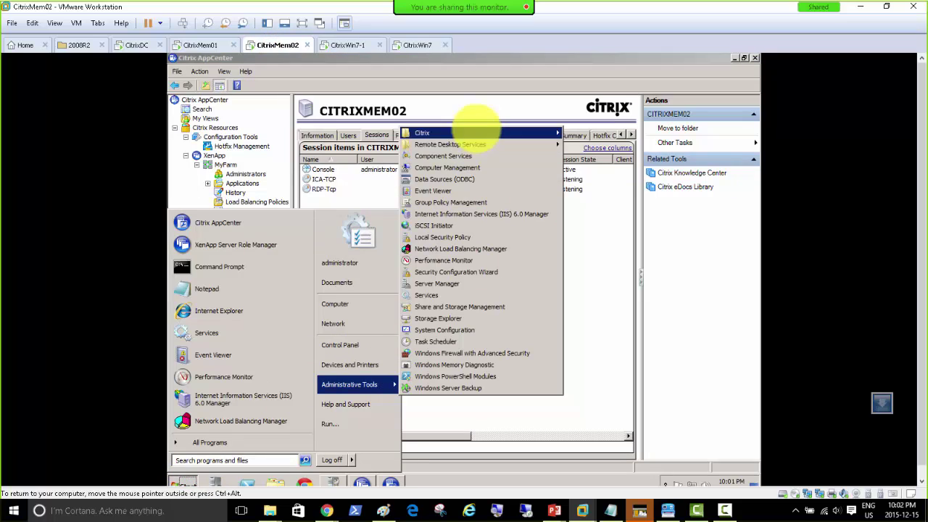
{"action": "mouse_move", "coordinate": [475, 132]}
{"action": "mouse_move", "coordinate": [609, 132]}
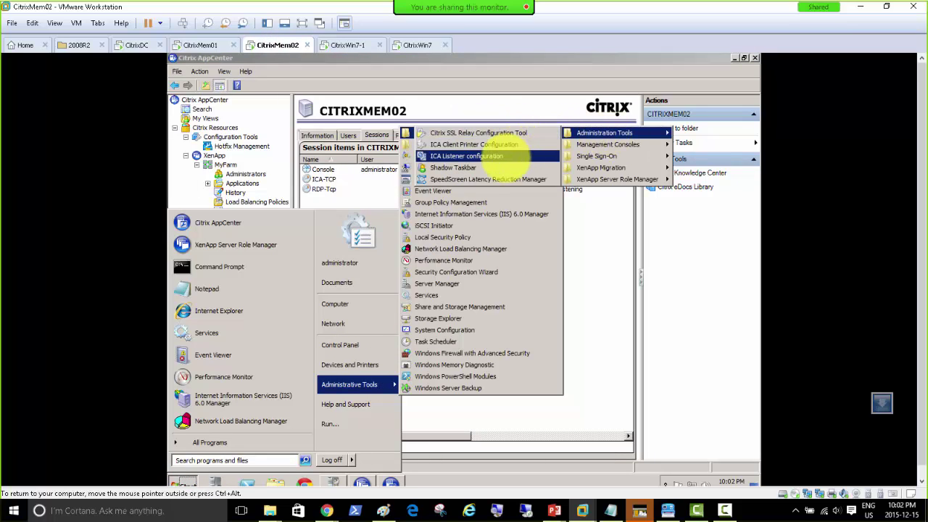
{"action": "left_click", "coordinate": [490, 167]}
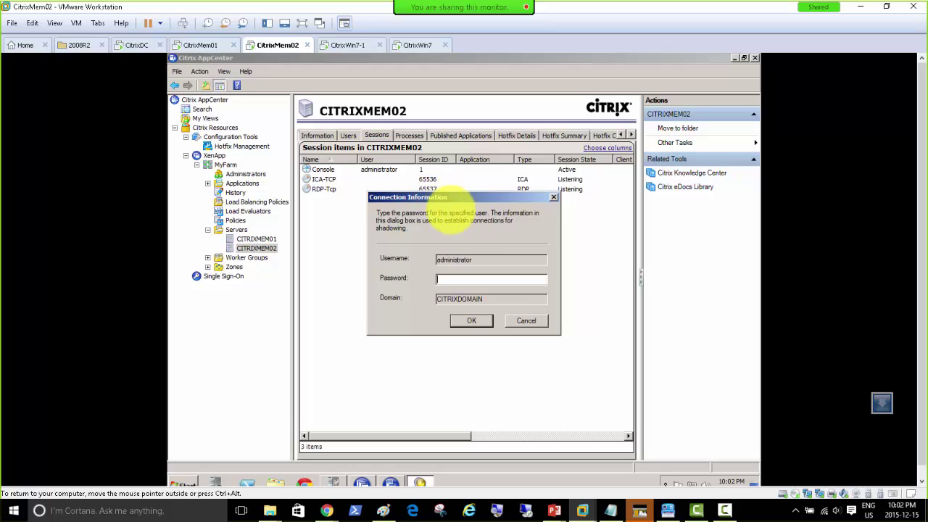
Cancel the credentials request and select the first ICA-TCP#0 Notepad session in CitrixMem01's AppCenter.
{"action": "left_click", "coordinate": [526, 320]}
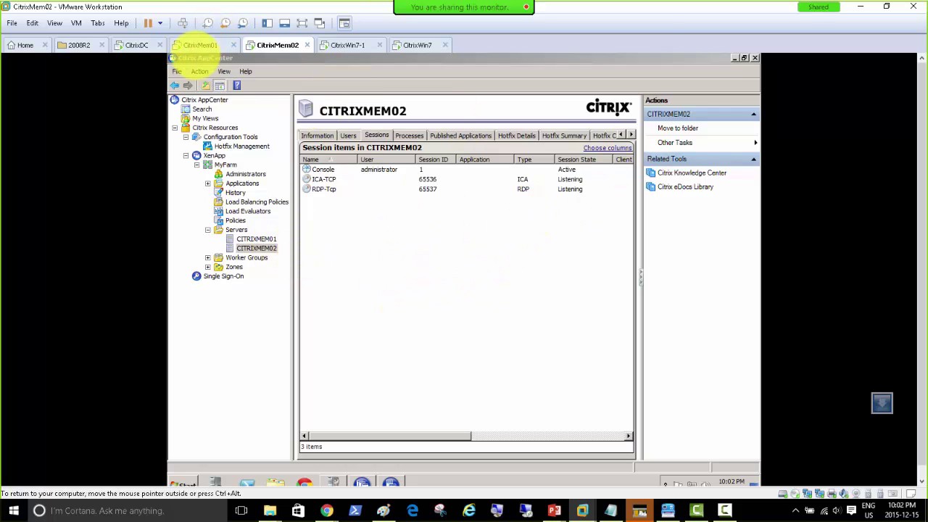
{"action": "left_click", "coordinate": [197, 45]}
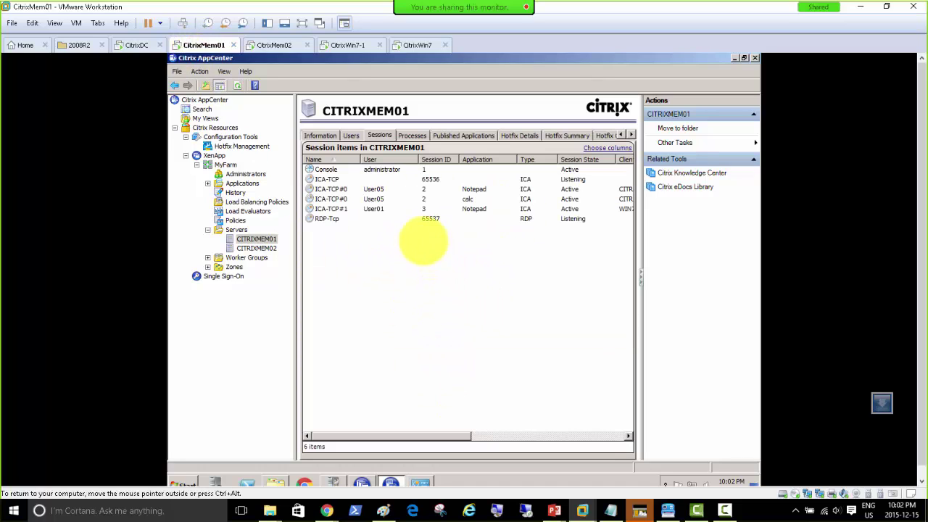
{"action": "left_click", "coordinate": [374, 190]}
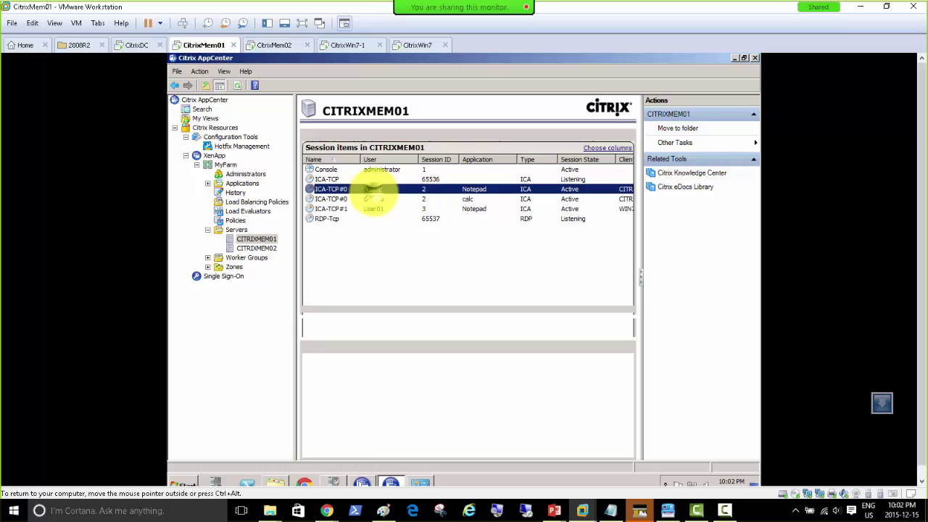
View the ICA-TCP#0 session's actions without choosing one, then bring up the CitrixDC machine.
{"action": "right_click", "coordinate": [381, 193]}
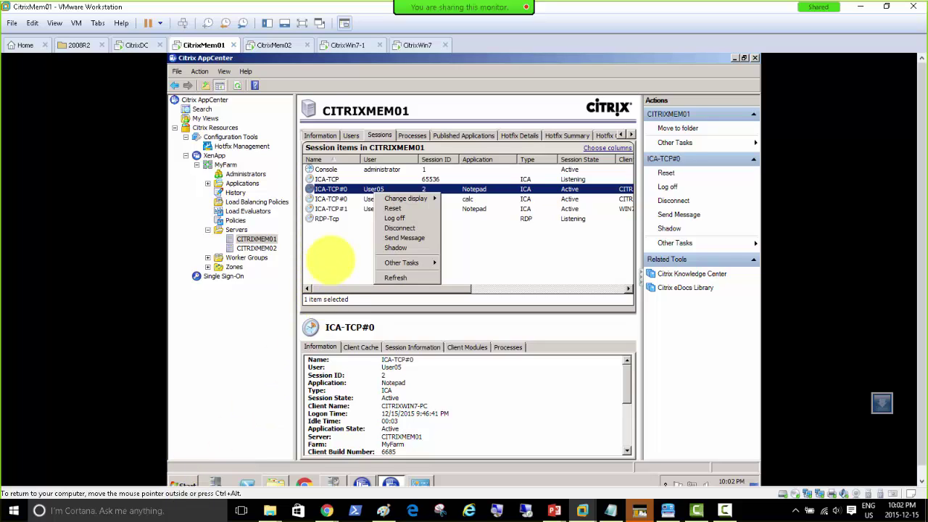
{"action": "left_click", "coordinate": [331, 260]}
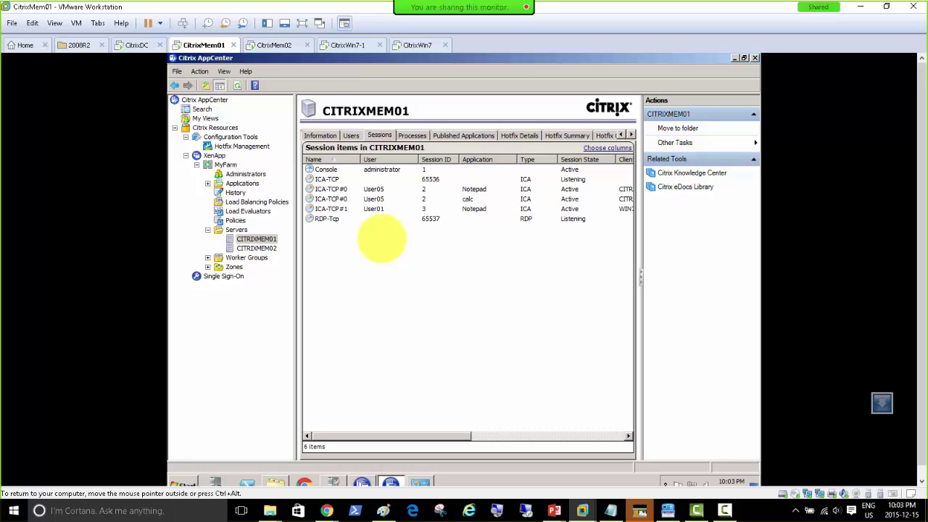
{"action": "left_click", "coordinate": [134, 47]}
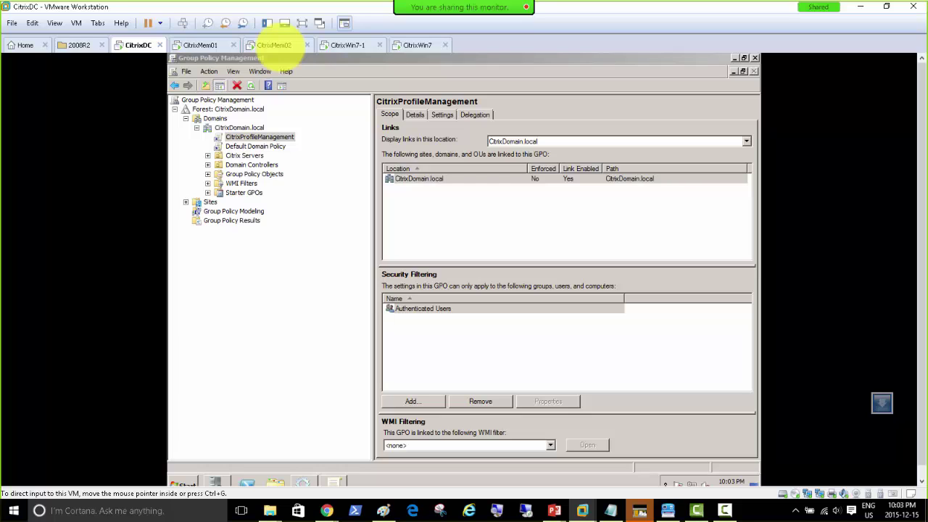
Check the user's Notepad and the XenApp applications page, then return to CitrixMem01.
{"action": "left_click", "coordinate": [274, 45]}
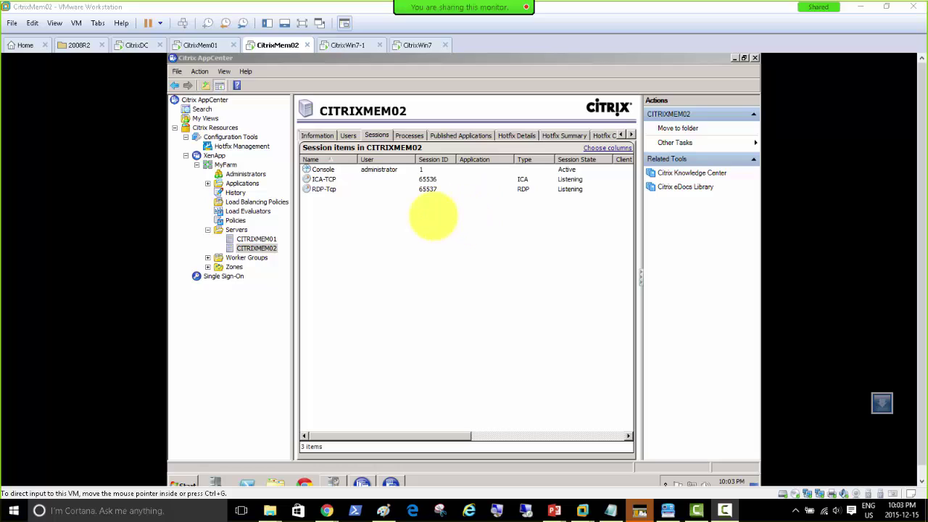
{"action": "left_click", "coordinate": [412, 240]}
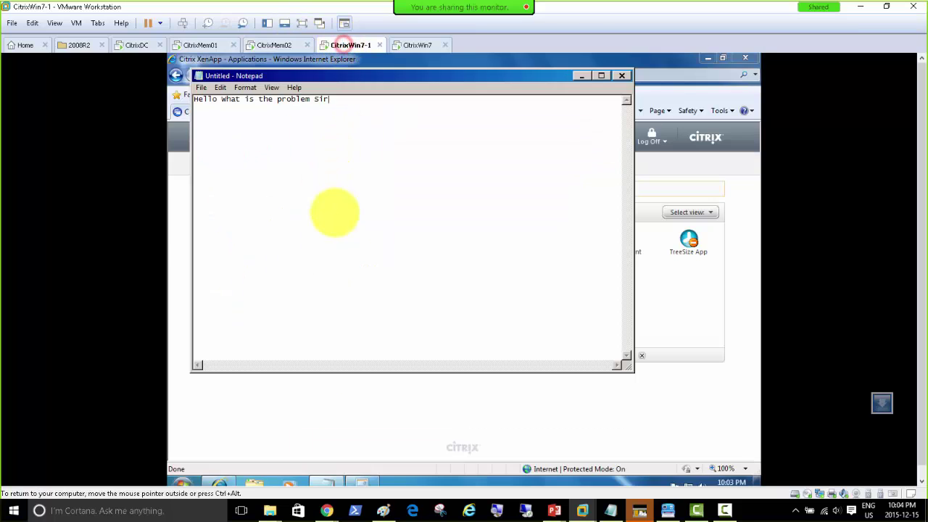
{"action": "left_click", "coordinate": [216, 483]}
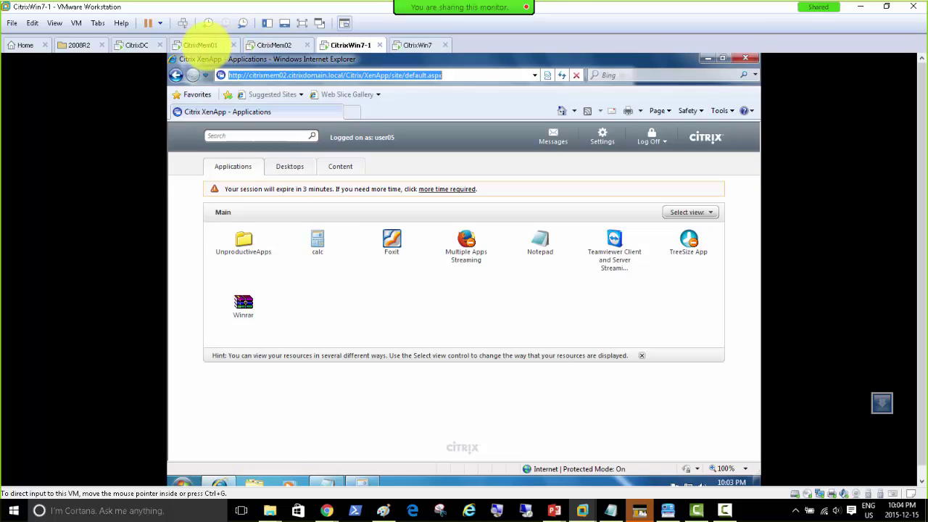
{"action": "left_click", "coordinate": [205, 45]}
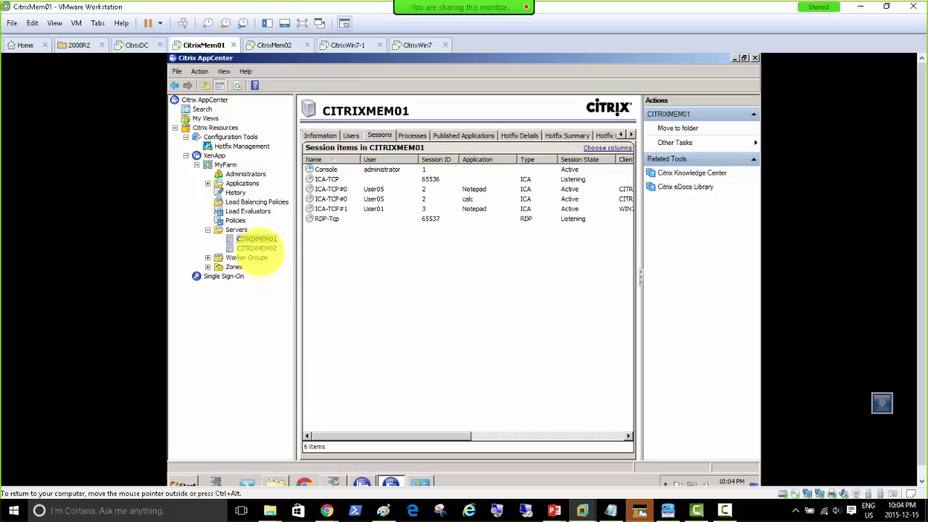
Open Role Manager, preview Edit Configuration and the setup information, and move the window higher.
{"action": "left_click", "coordinate": [363, 482]}
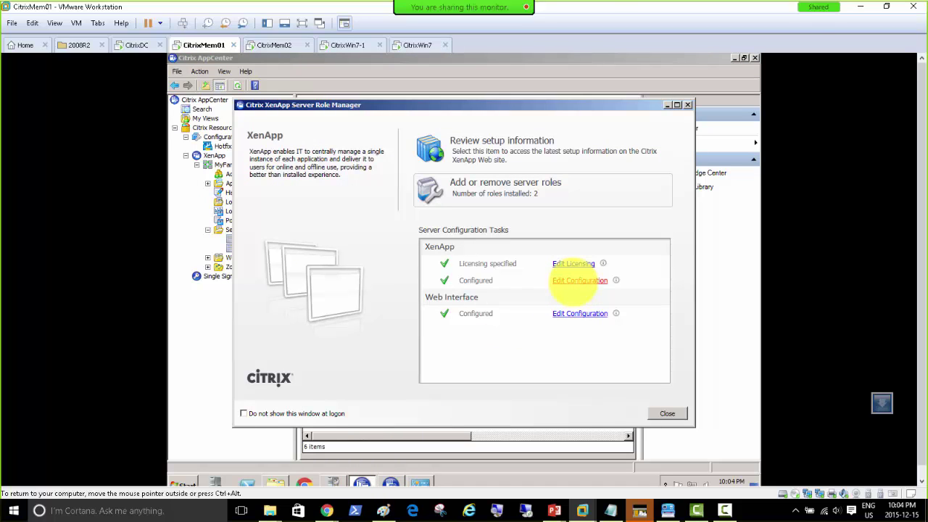
{"action": "left_click", "coordinate": [579, 281]}
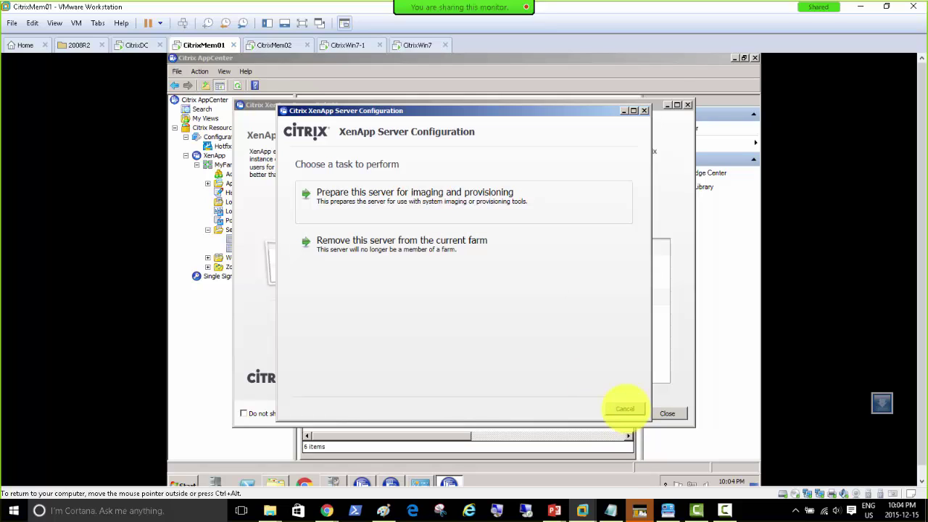
{"action": "left_click", "coordinate": [625, 408]}
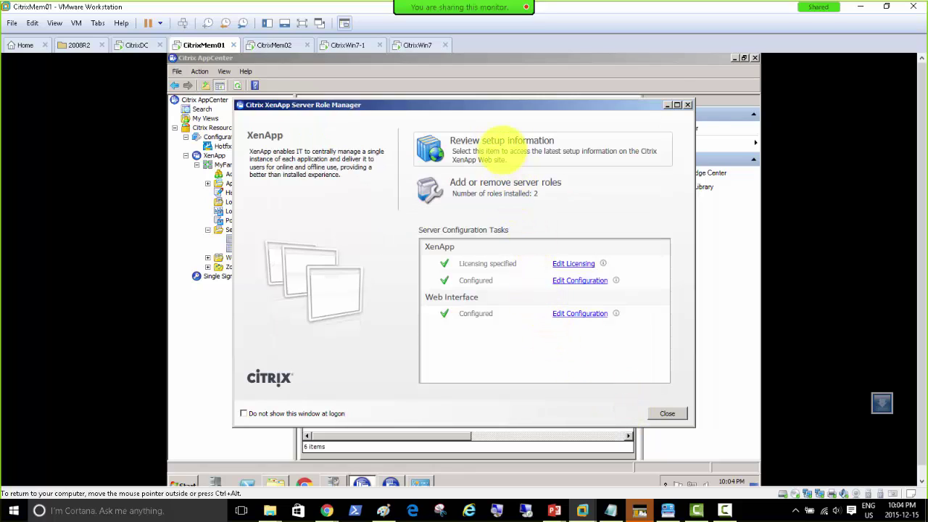
{"action": "left_click", "coordinate": [496, 145]}
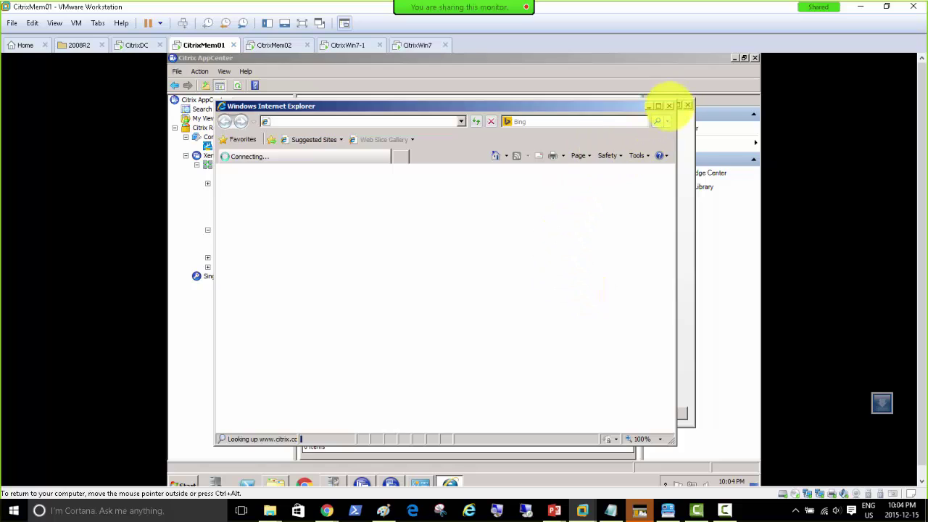
{"action": "left_click", "coordinate": [669, 105]}
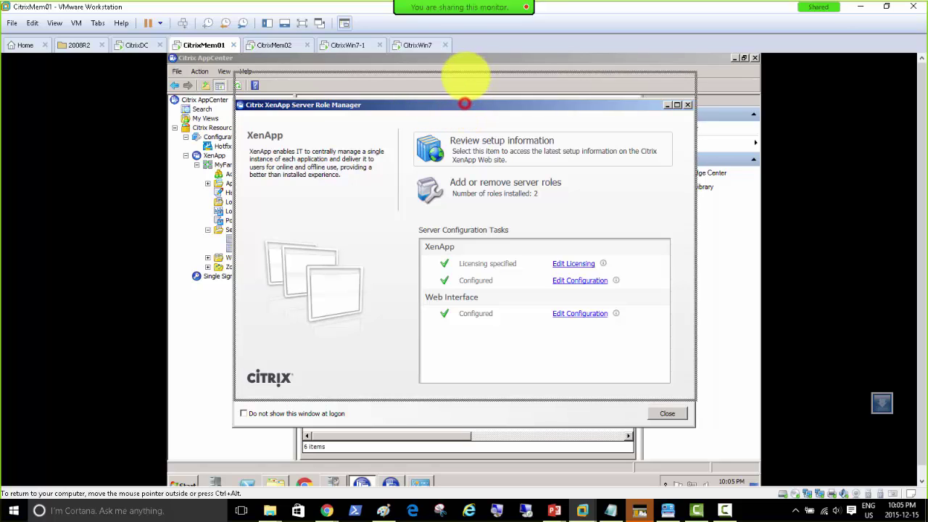
{"action": "left_click_drag", "start_coordinate": [466, 103], "coordinate": [467, 75]}
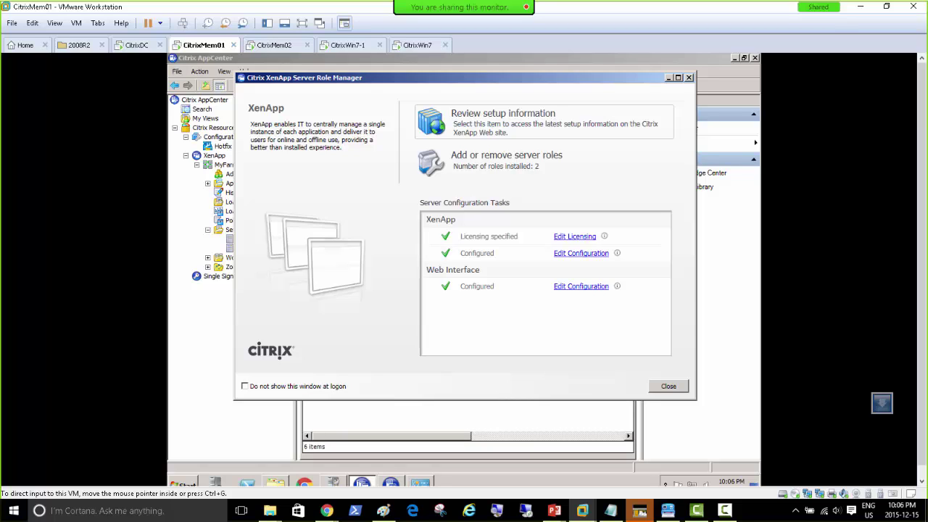
{"action": "left_click", "coordinate": [725, 510]}
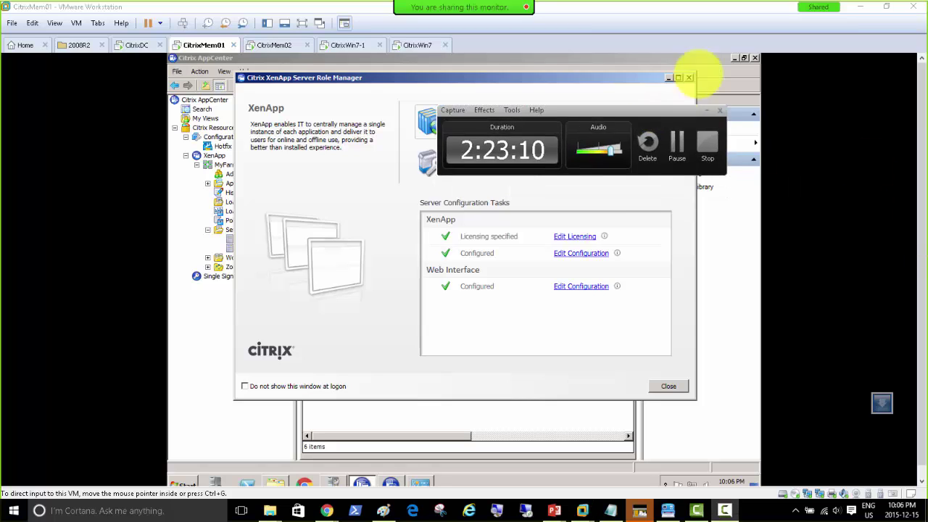
{"action": "left_click", "coordinate": [772, 41]}
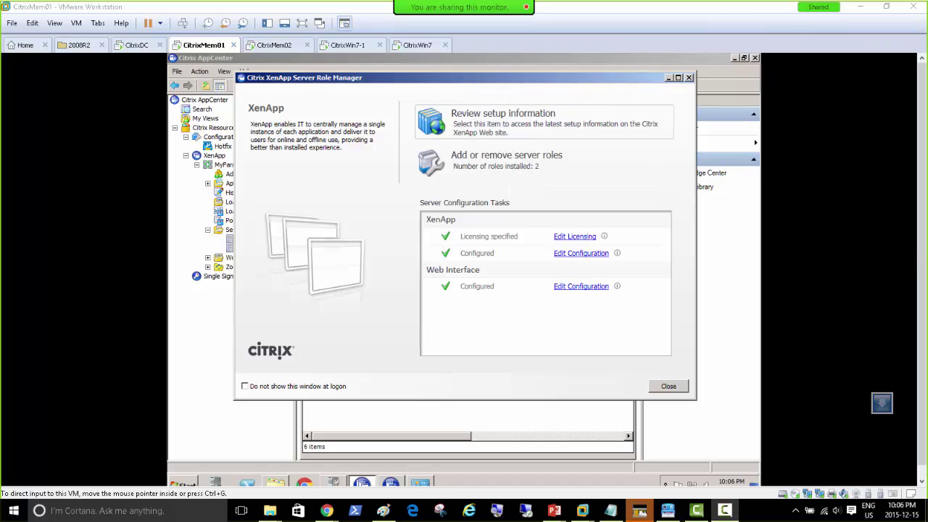